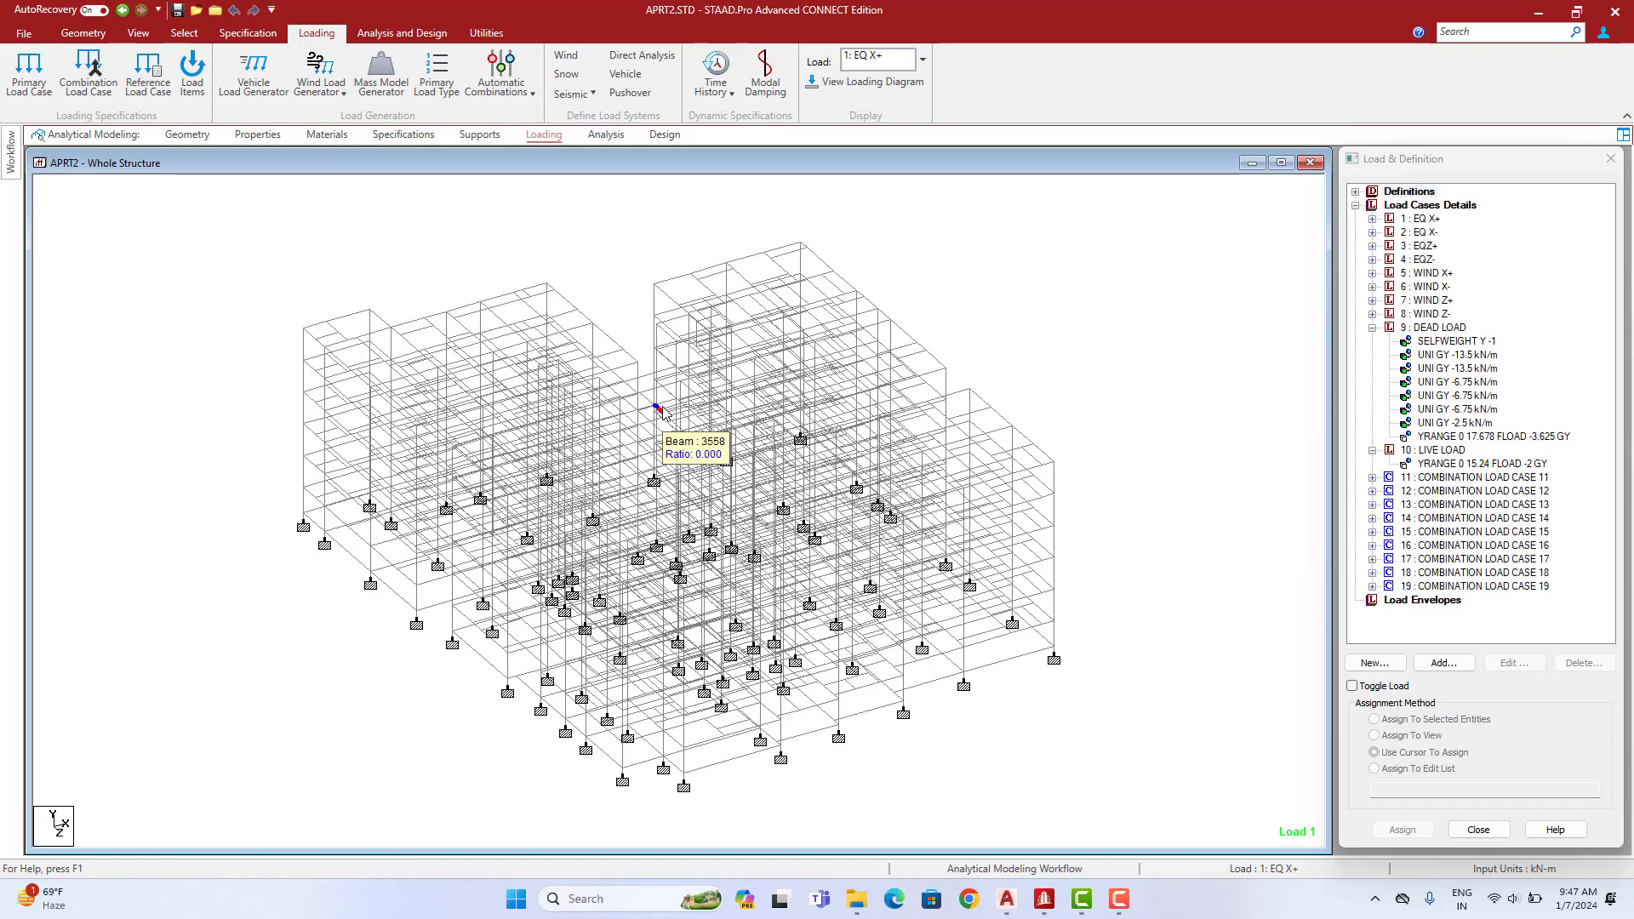
scroll(564, 546, "up", 1)
scroll(564, 546, "up", 1)
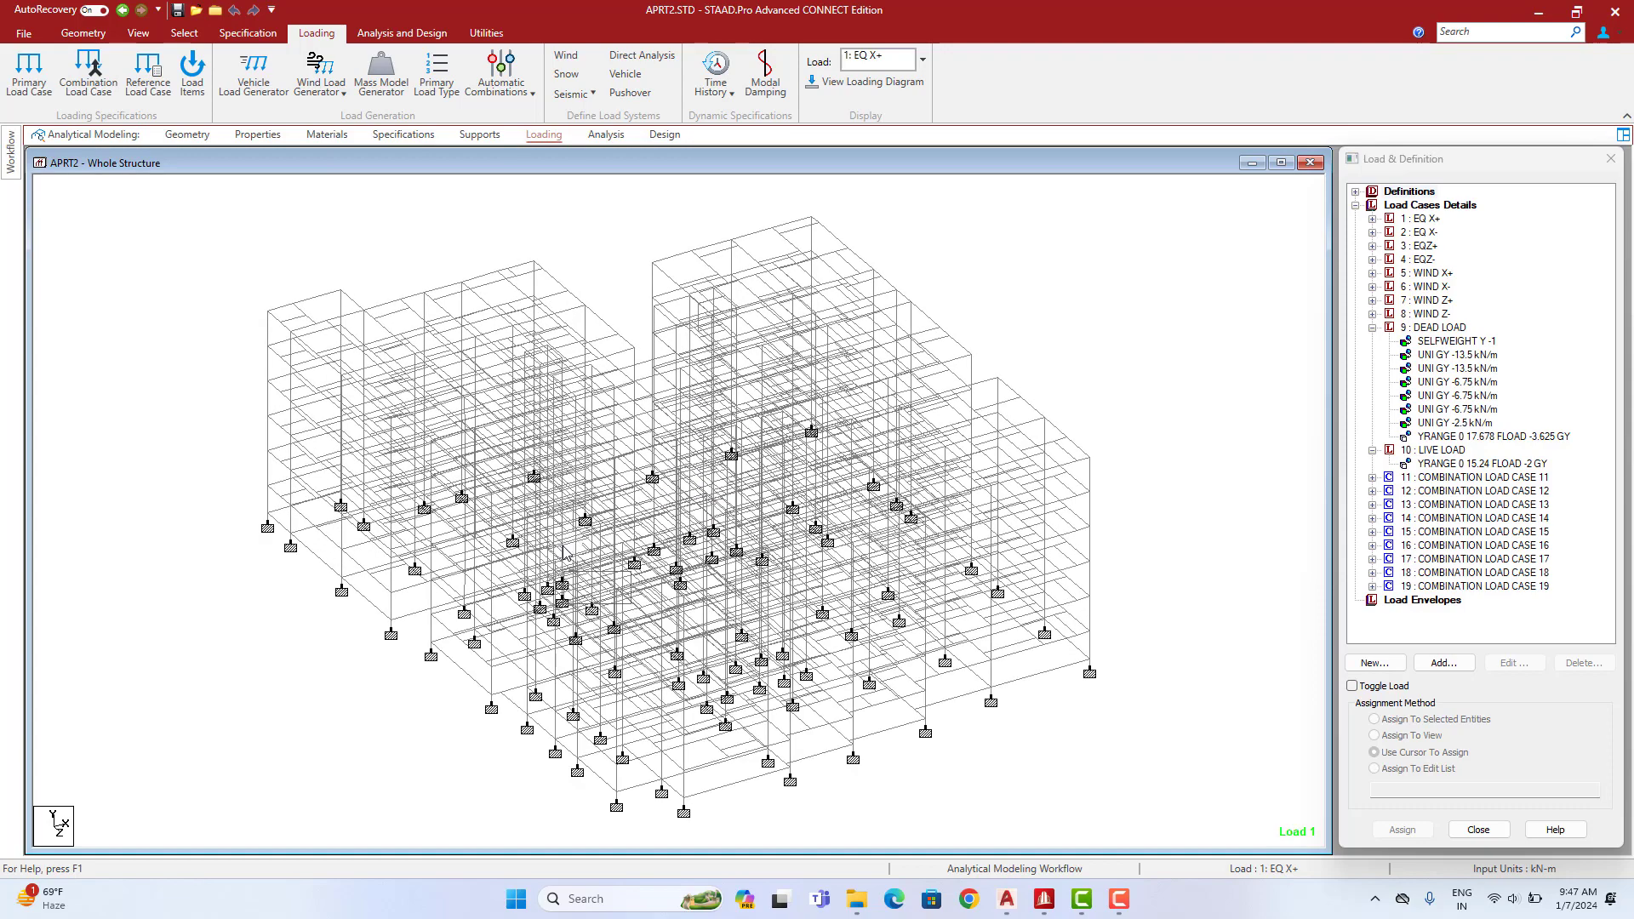
middle_click_drag(564, 546, 573, 530)
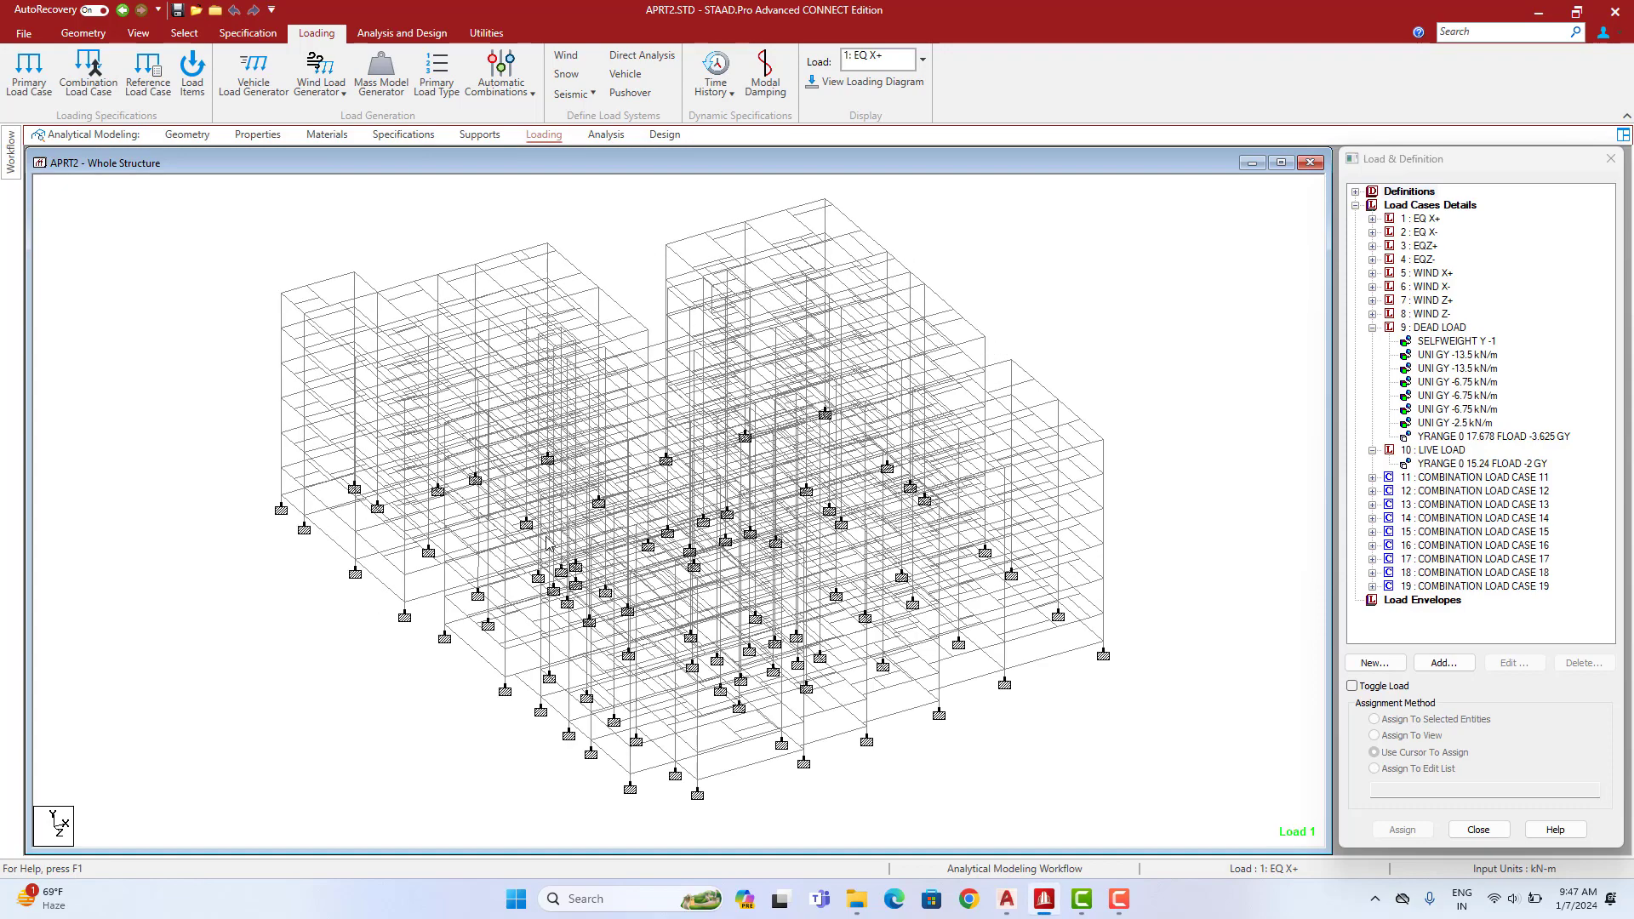
Switch to AutoCAD and examine the parking and floor plans and the column and wall centerline layouts
left_click(1006, 899)
mouse_move(335, 444)
middle_mouse_down()
mouse_move(591, 440)
mouse_move(523, 410)
middle_mouse_up()
scroll(288, 393, "up", 3)
scroll(644, 428, "down", 2)
scroll(522, 409, "up", 3)
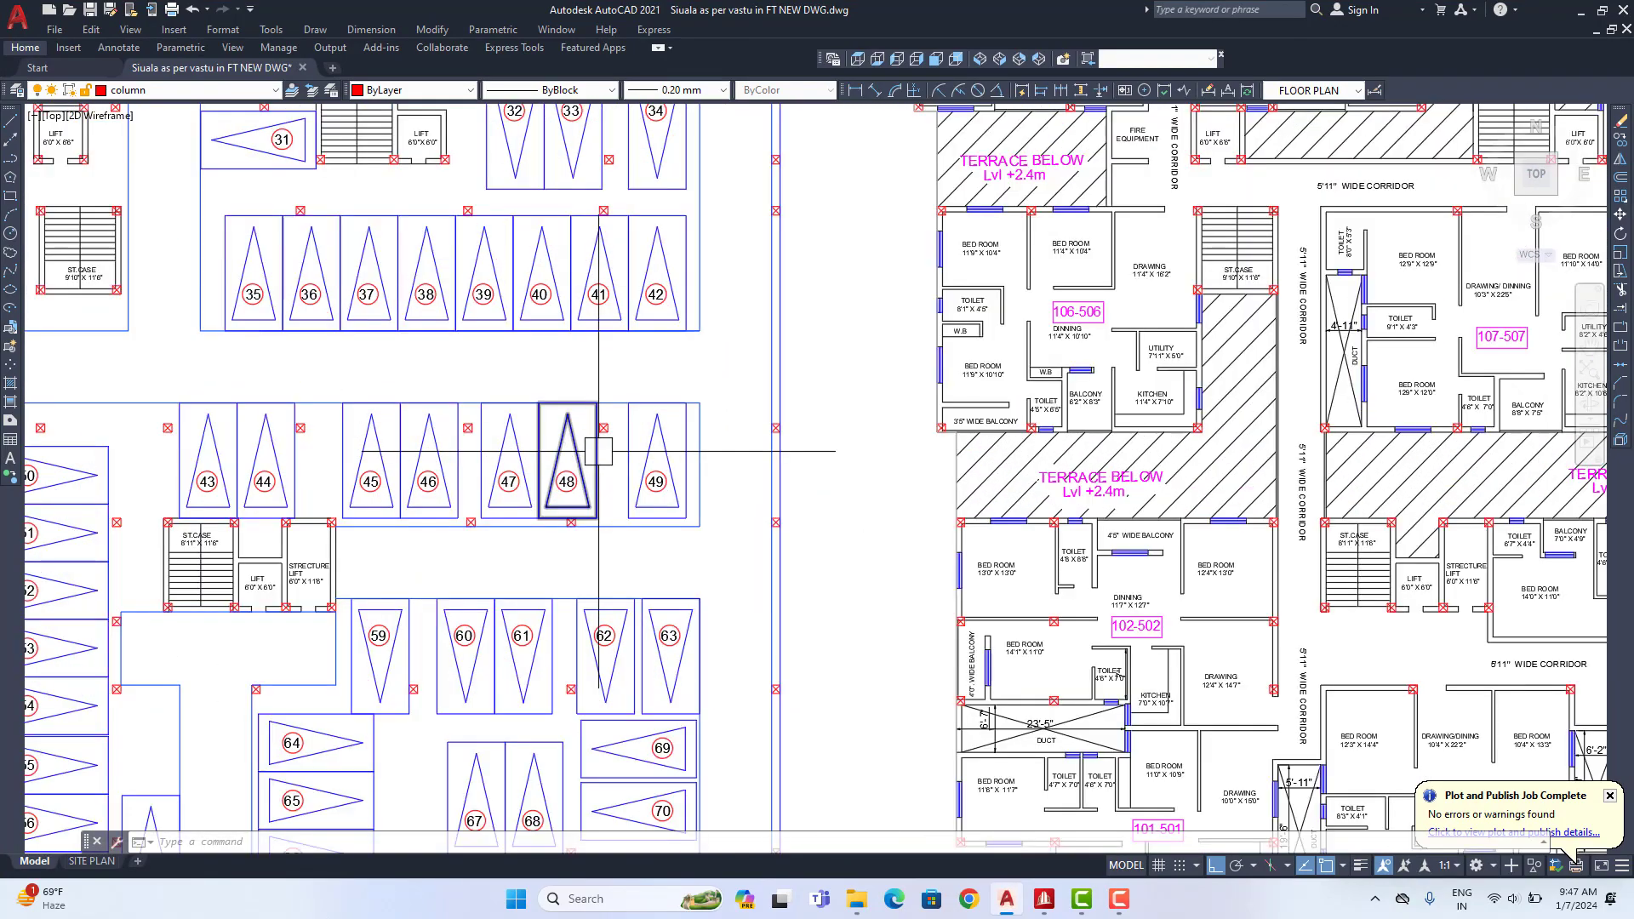
scroll(595, 455, "down", 3)
middle_click_drag(738, 494, 486, 322)
middle_click_drag(903, 546, 335, 167)
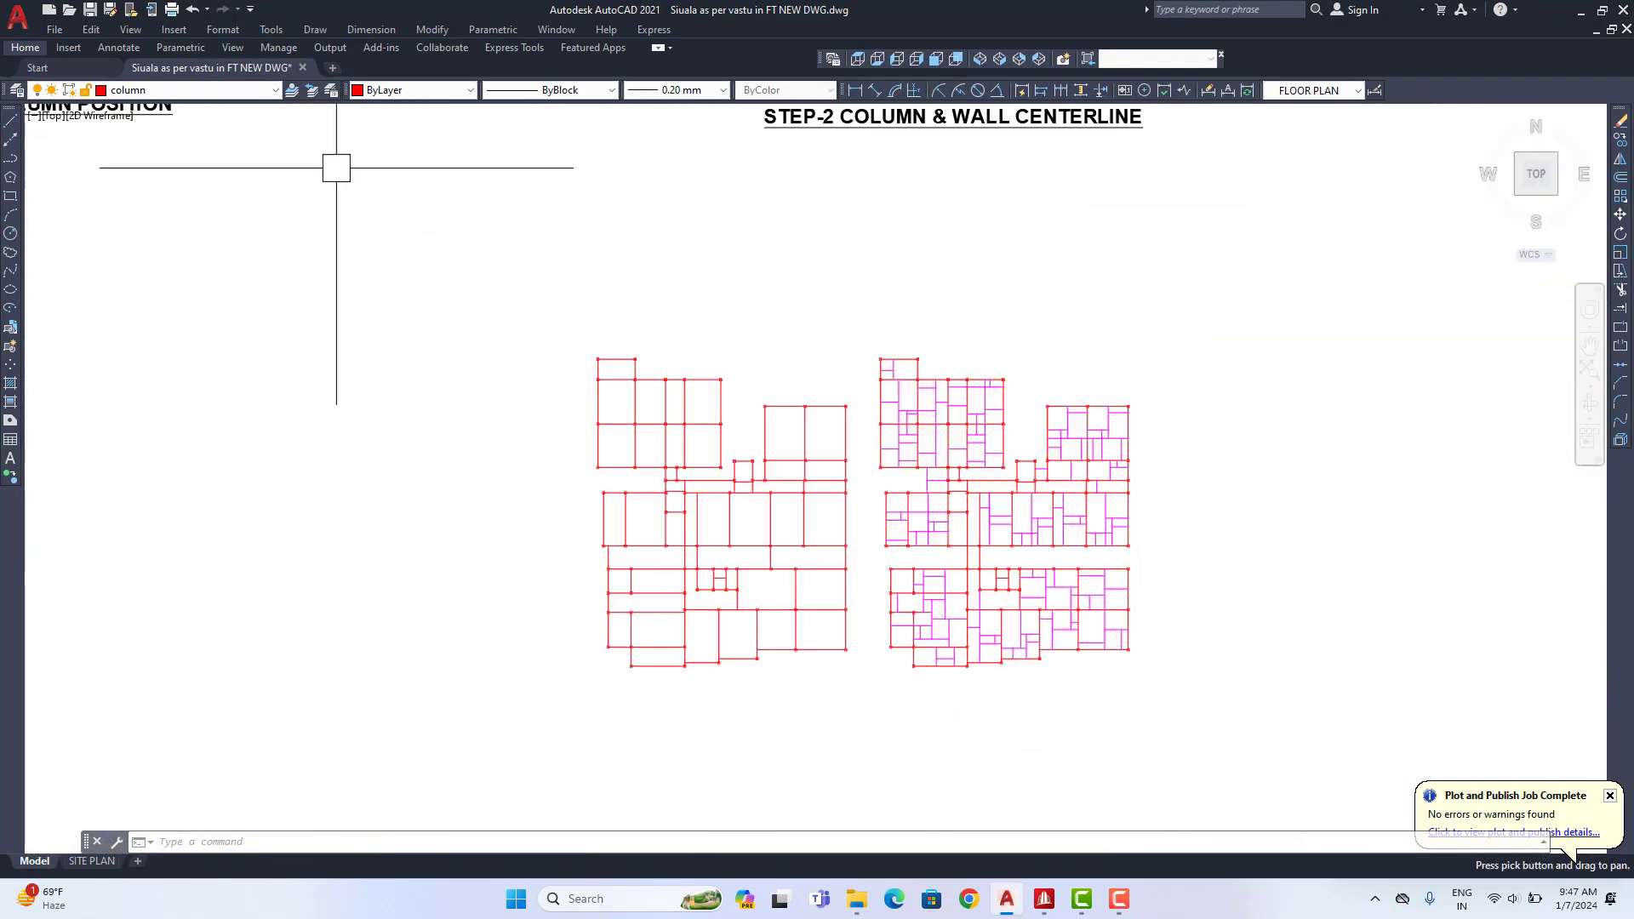
scroll(722, 479, "up", 2)
middle_click_drag(797, 496, 509, 454)
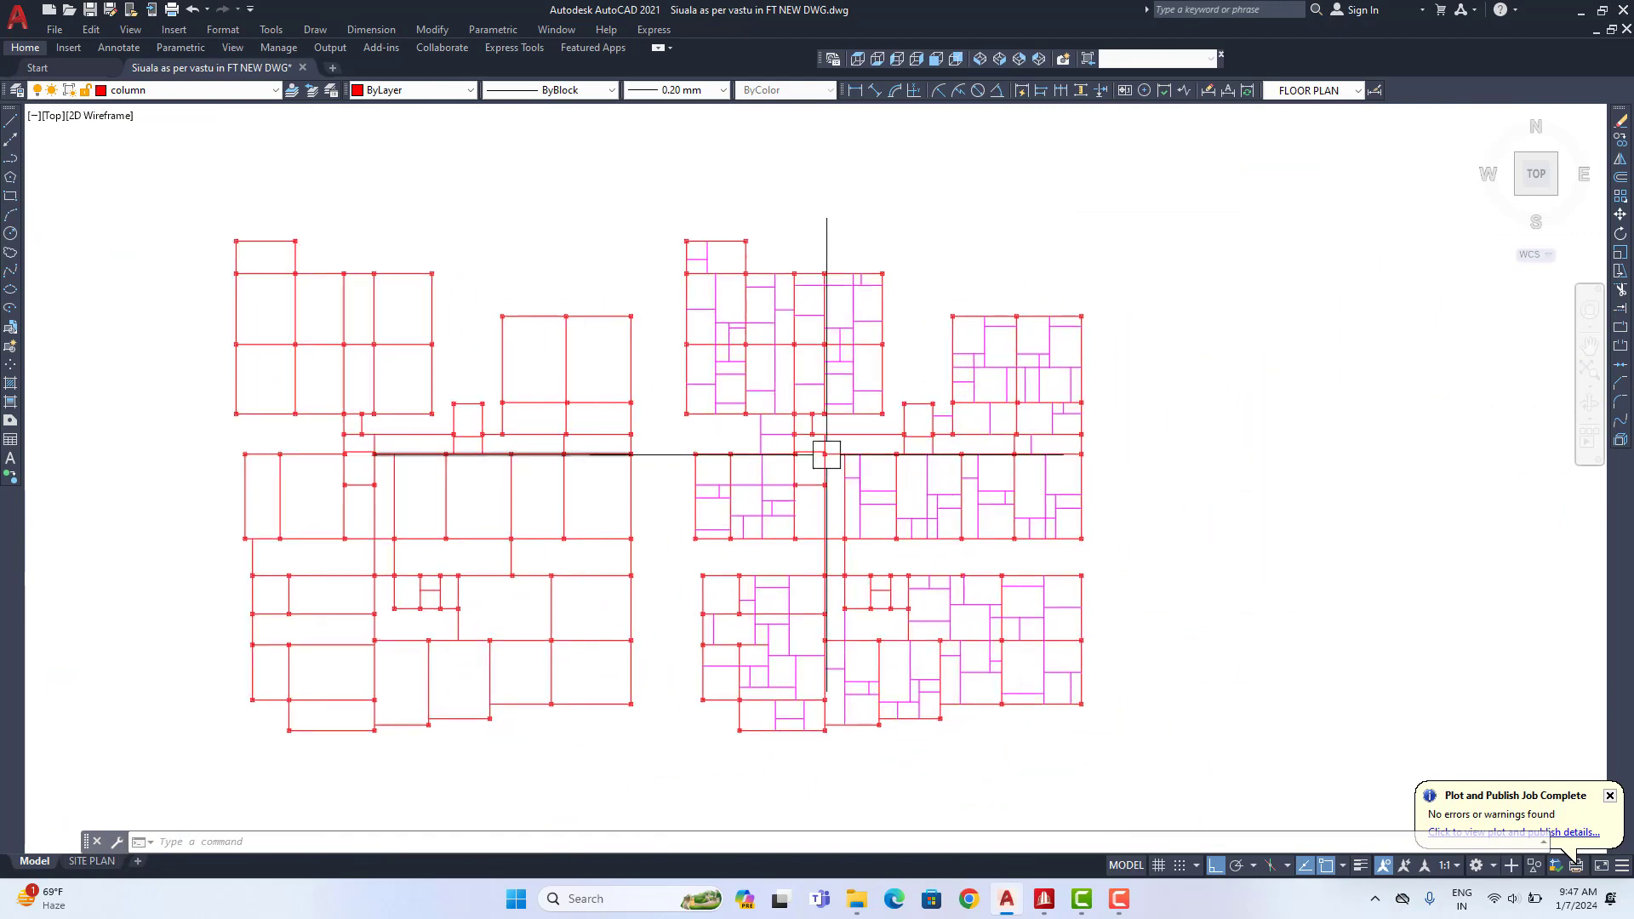
Switch back to STAAD.Pro and review the members with the Rect 15.00x10.00 section, plus the load definitions and load cases
left_click(1044, 899)
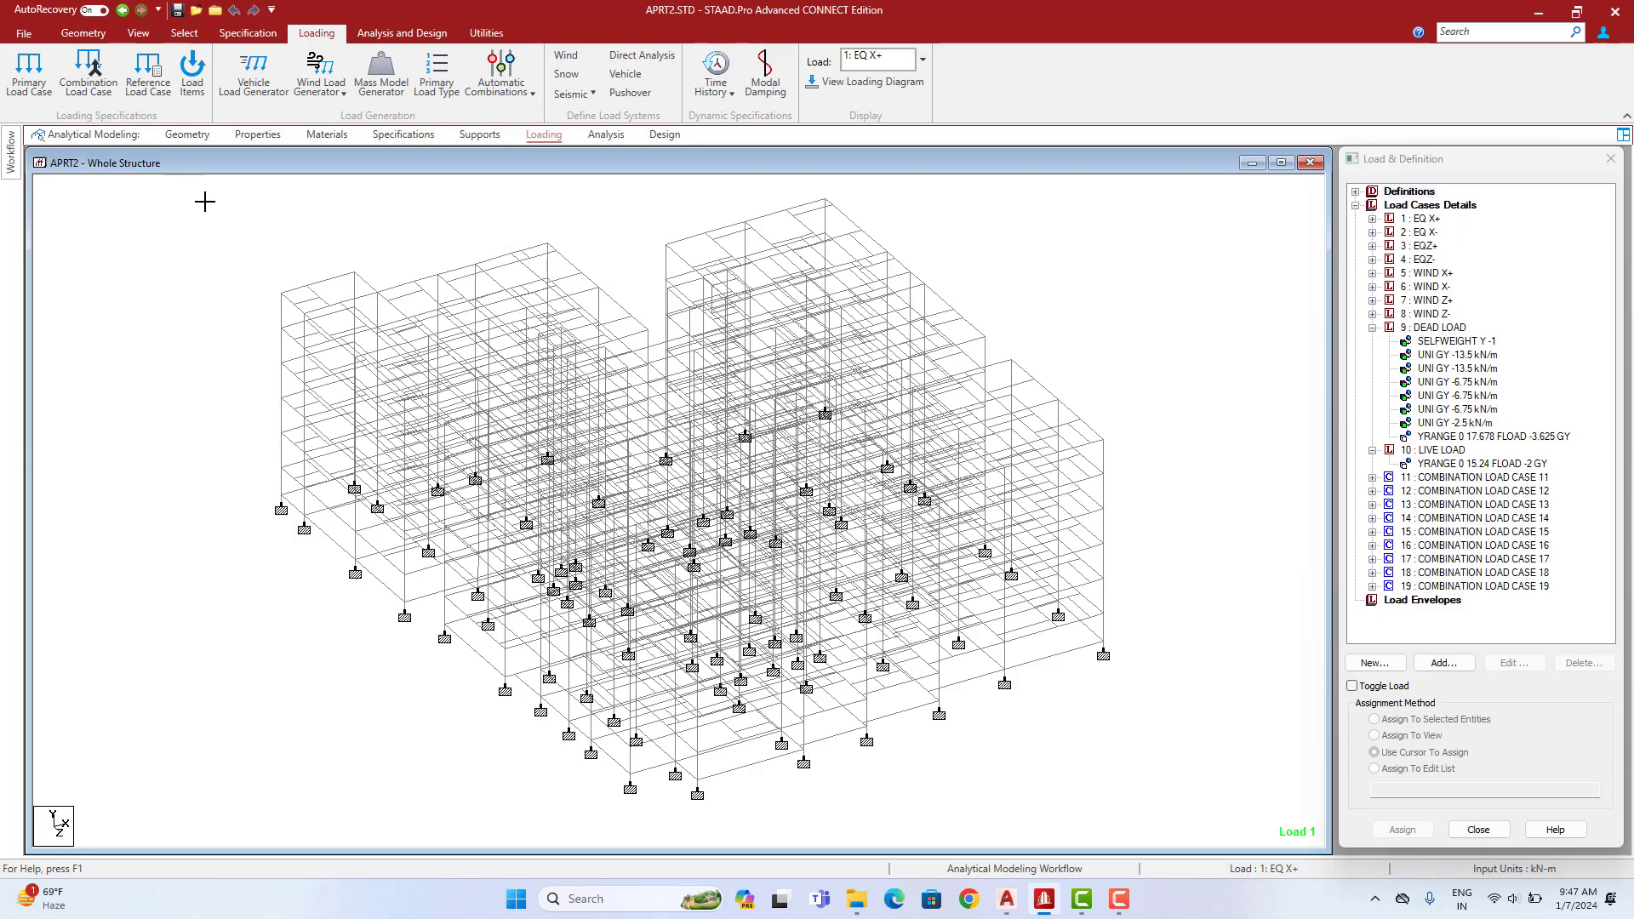
left_click(247, 136)
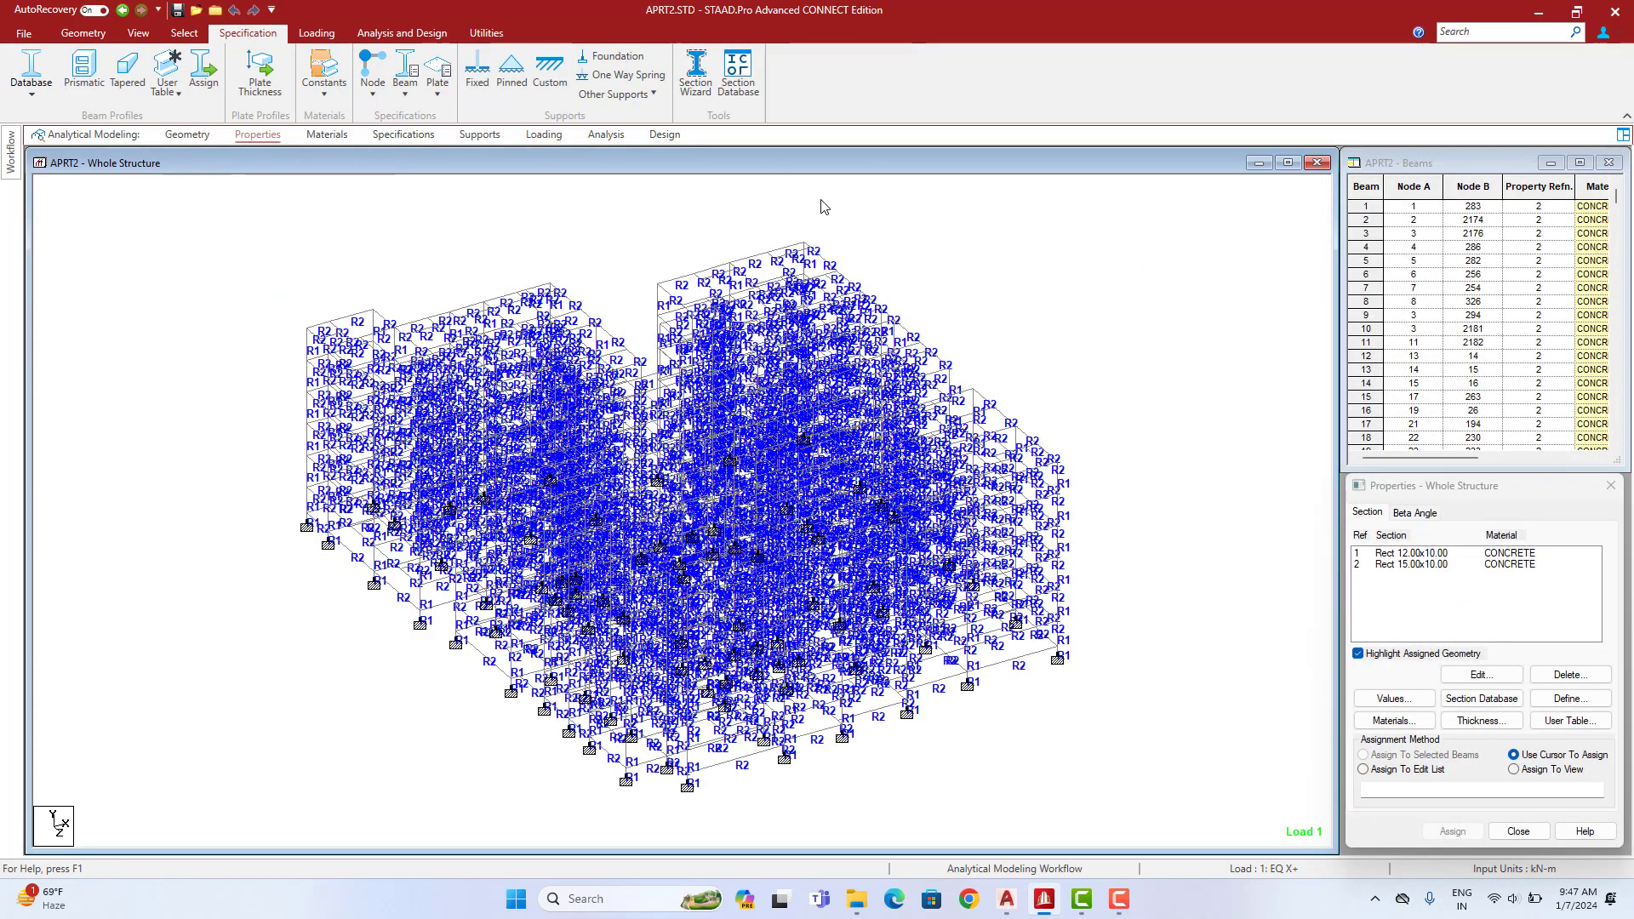
left_click(1429, 564)
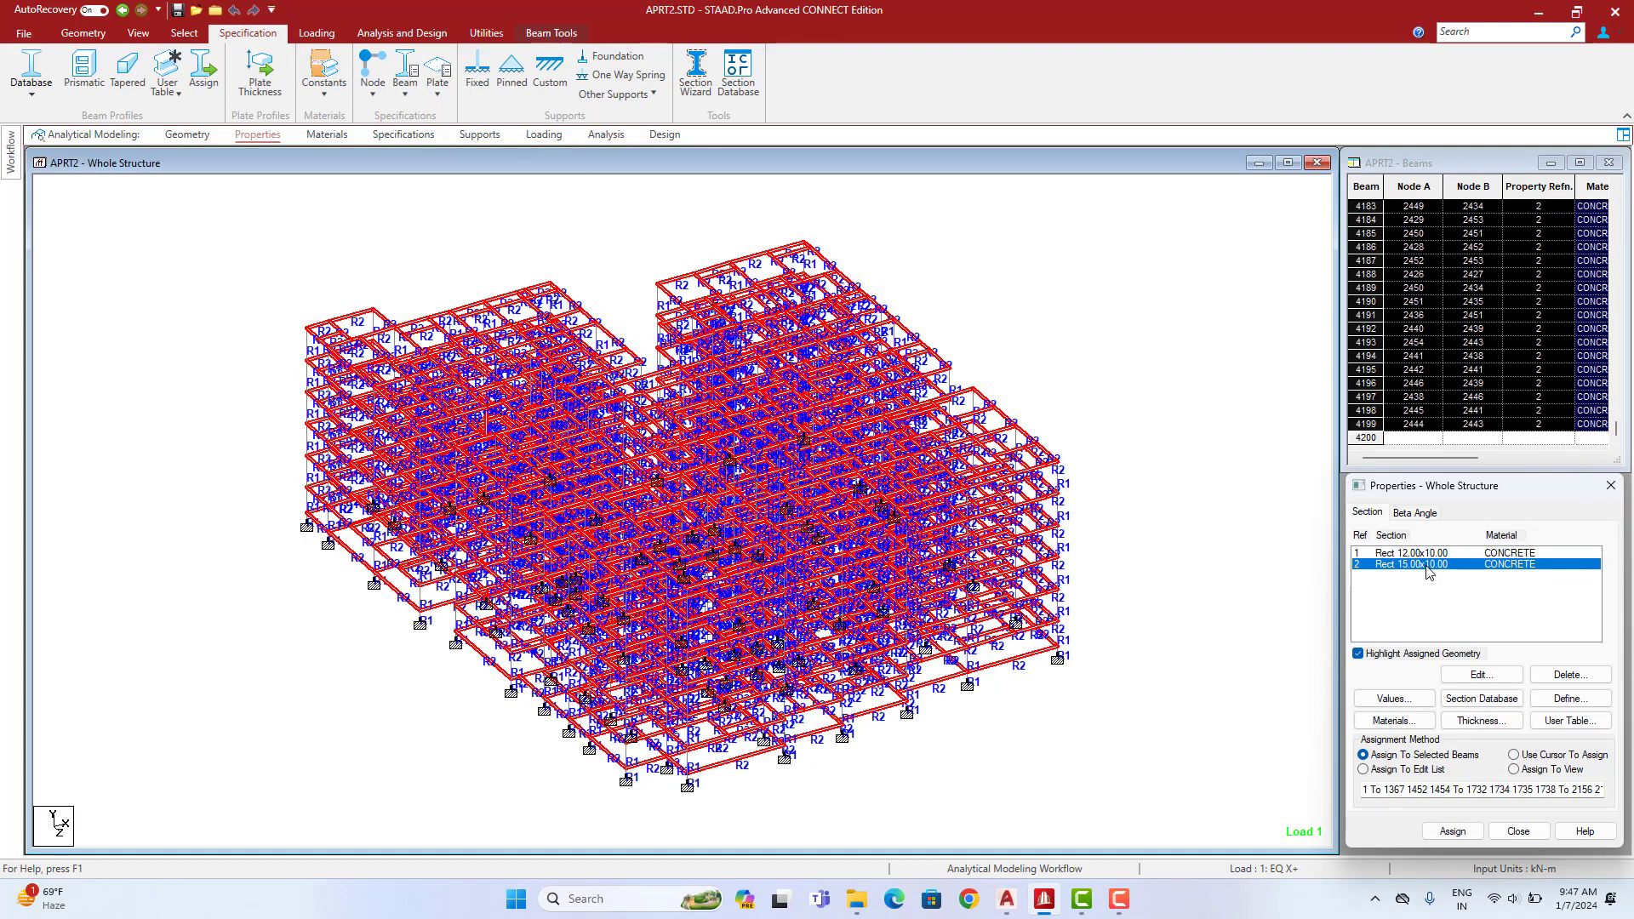
left_click(1196, 417)
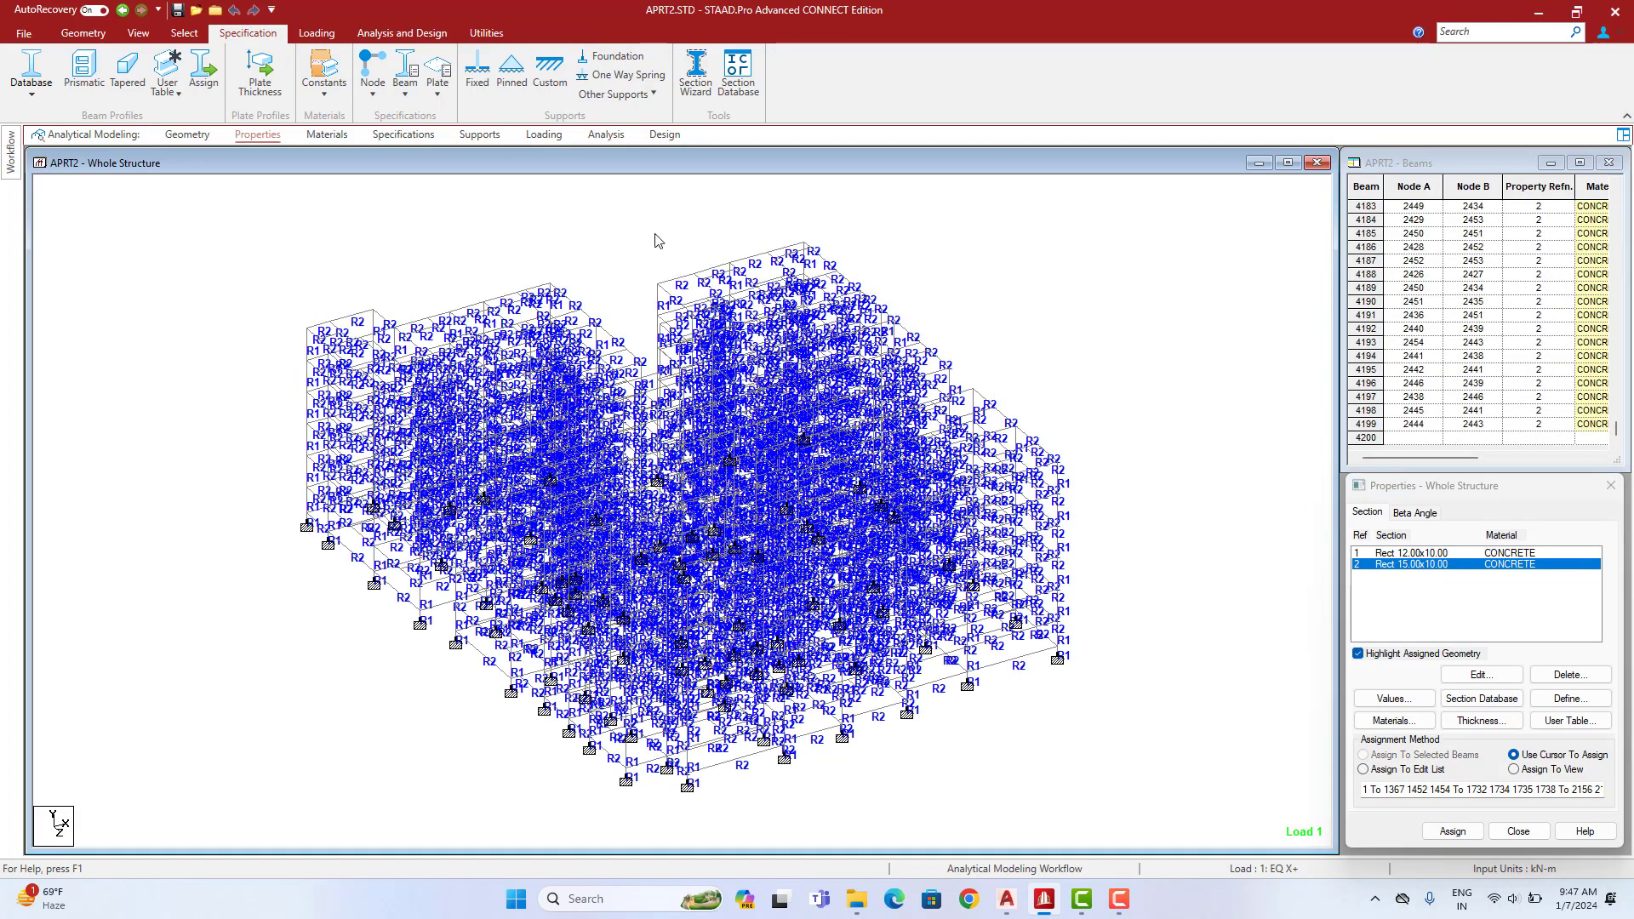
left_click(543, 136)
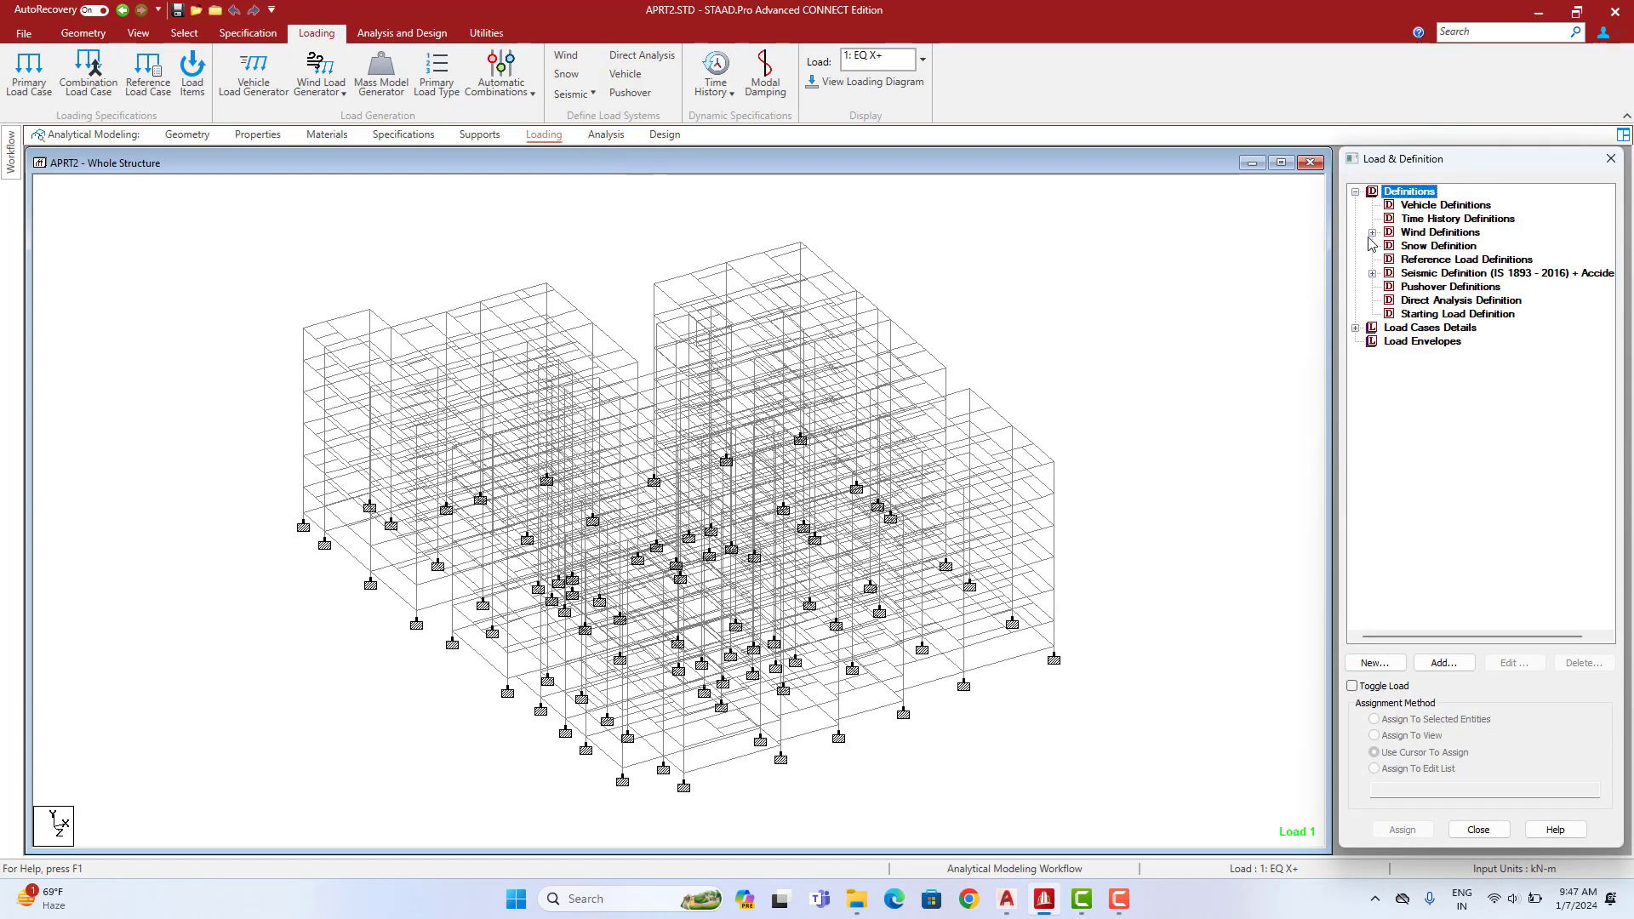
left_click(1355, 328)
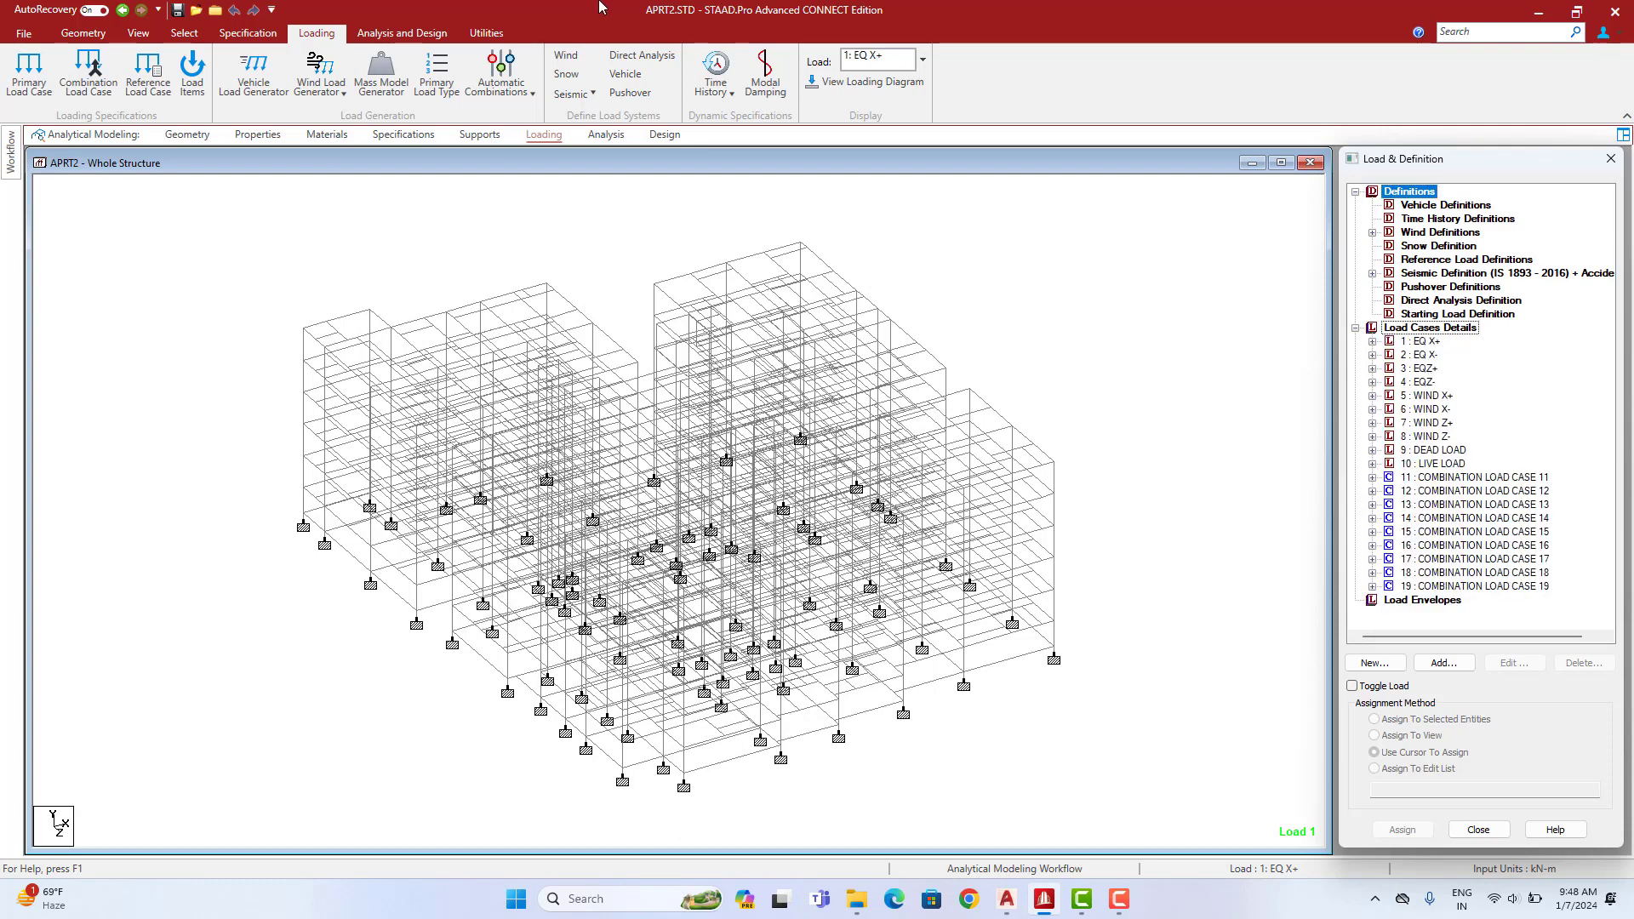
Run the analysis of the whole structure and stay in modeling mode when closing the analysis window
left_click(402, 32)
left_click(277, 101)
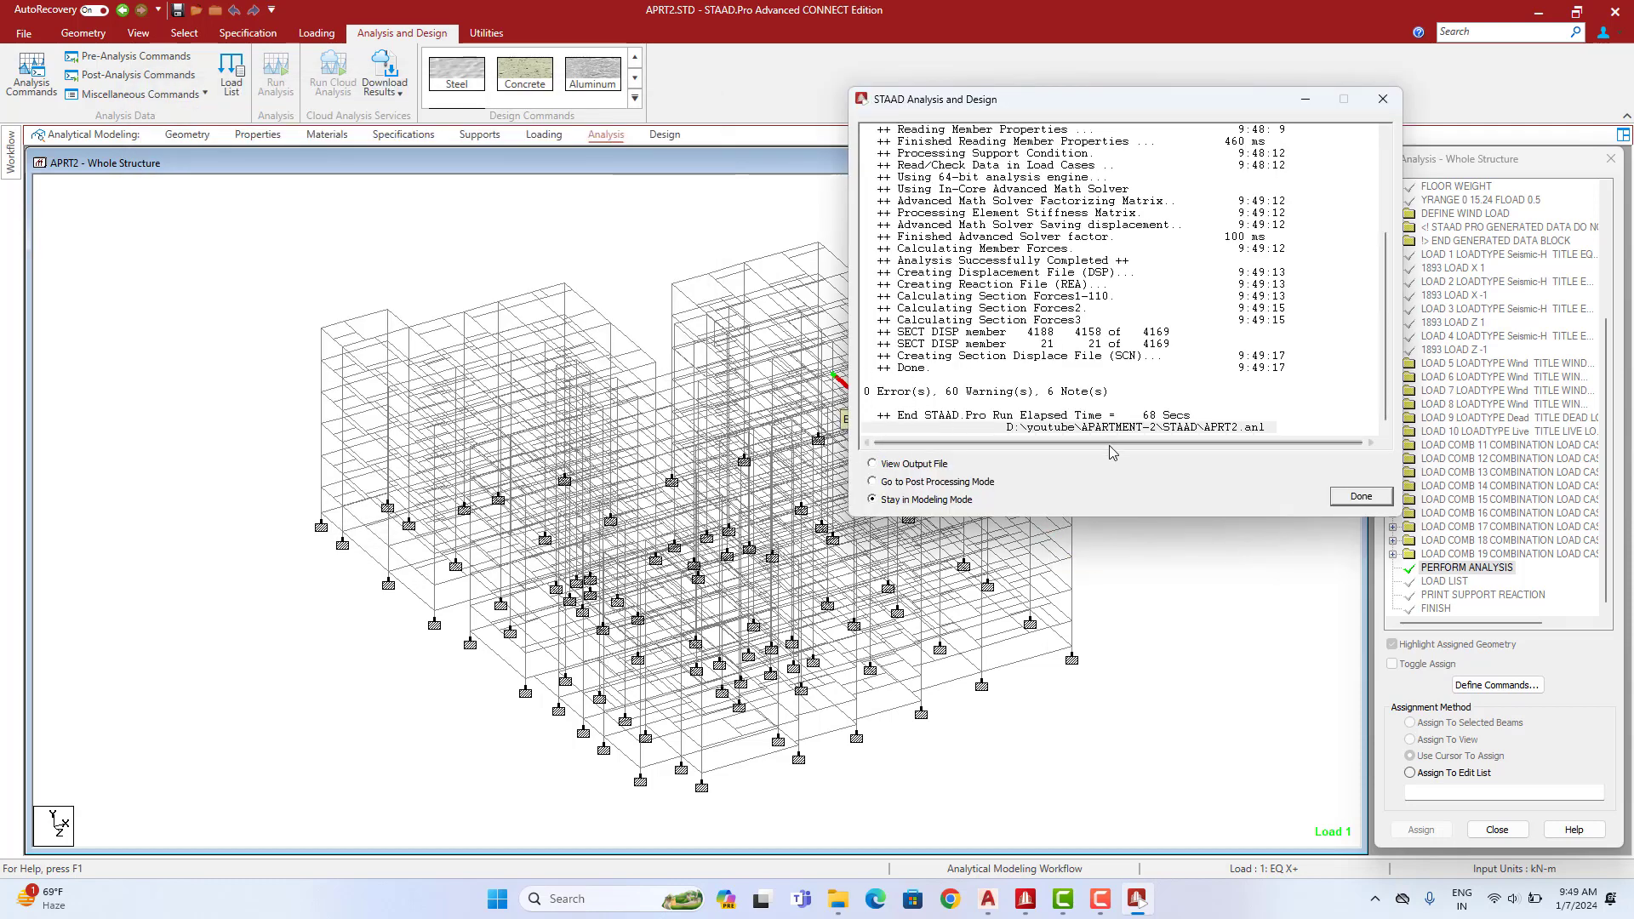
left_click(1352, 497)
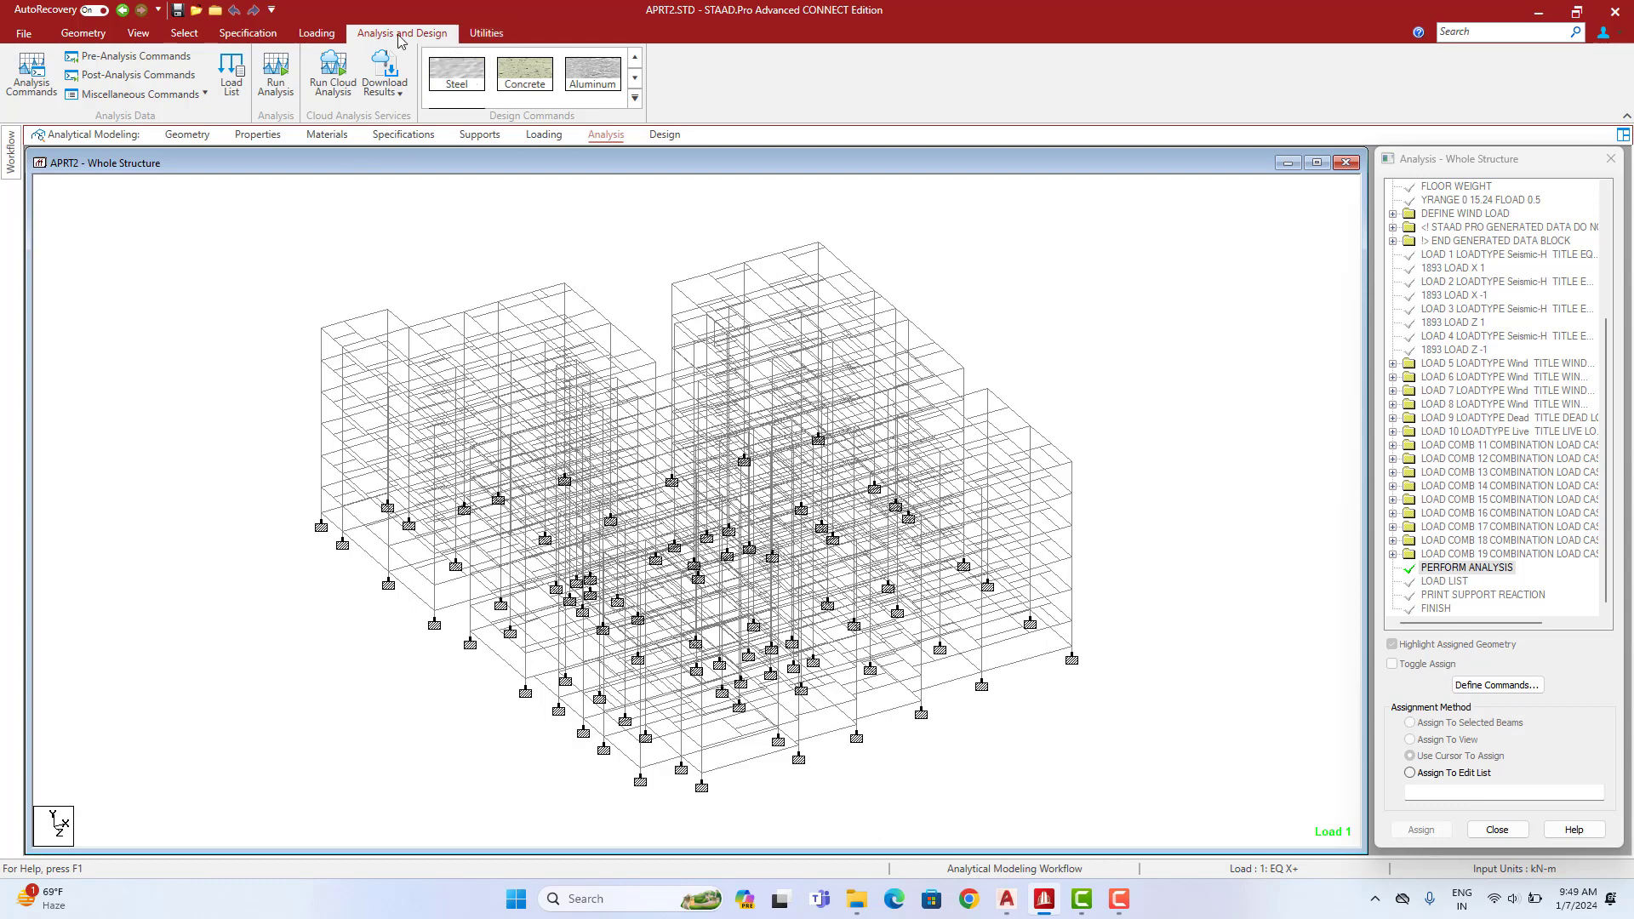
Start the concrete design setup for the whole structure with IS456 as the design code
left_click(665, 135)
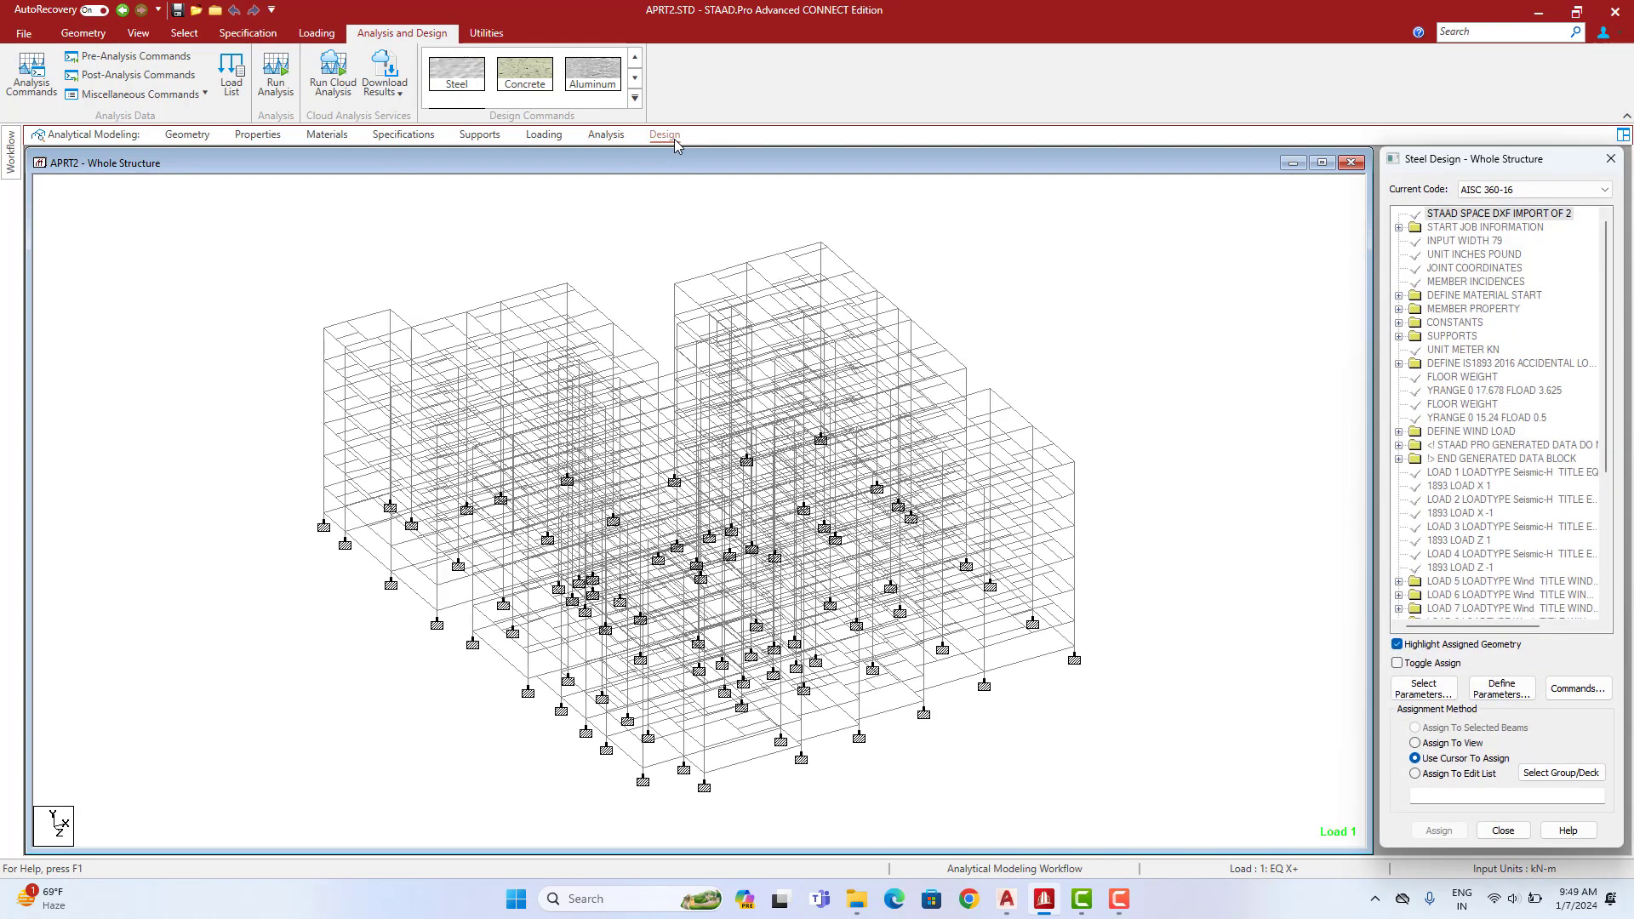
left_click(542, 82)
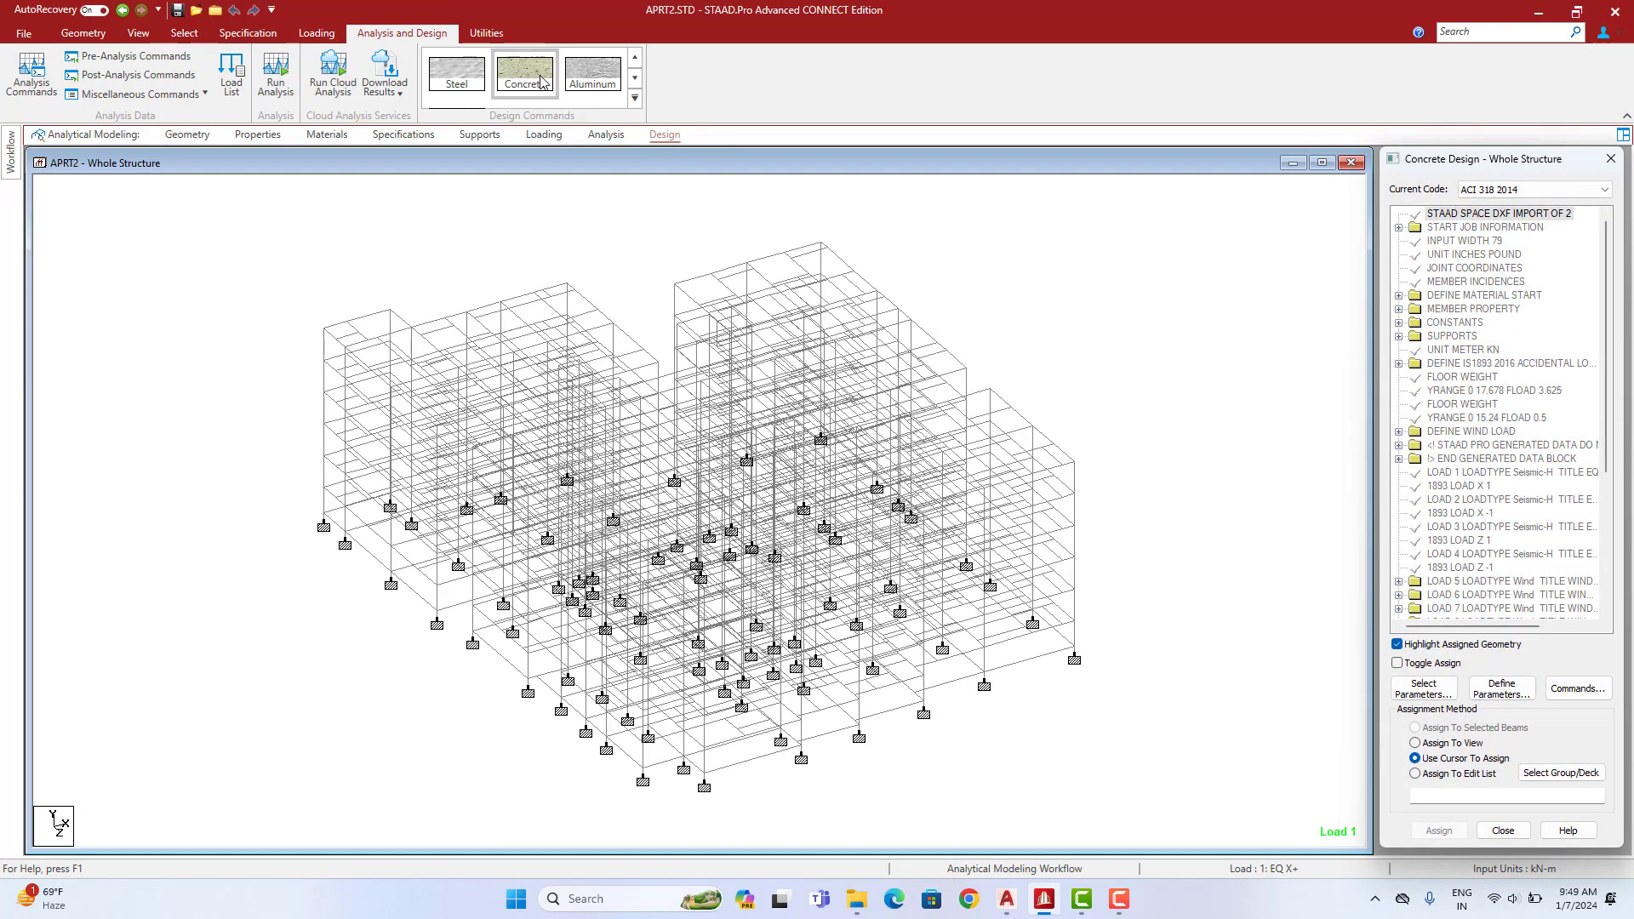
left_click(1498, 190)
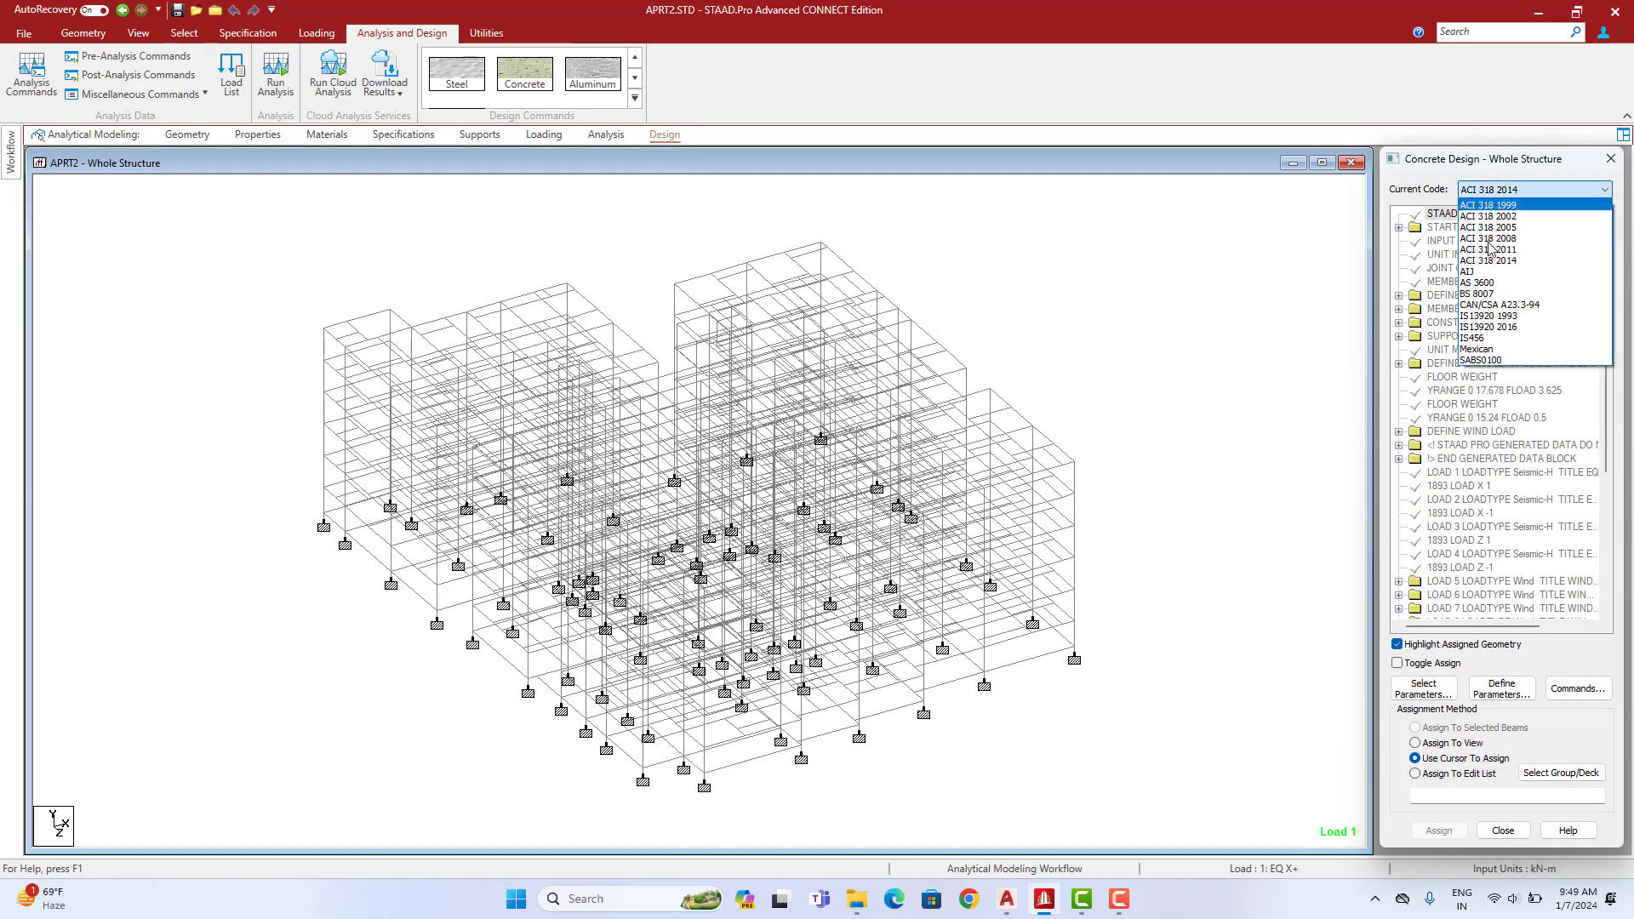
left_click(1496, 339)
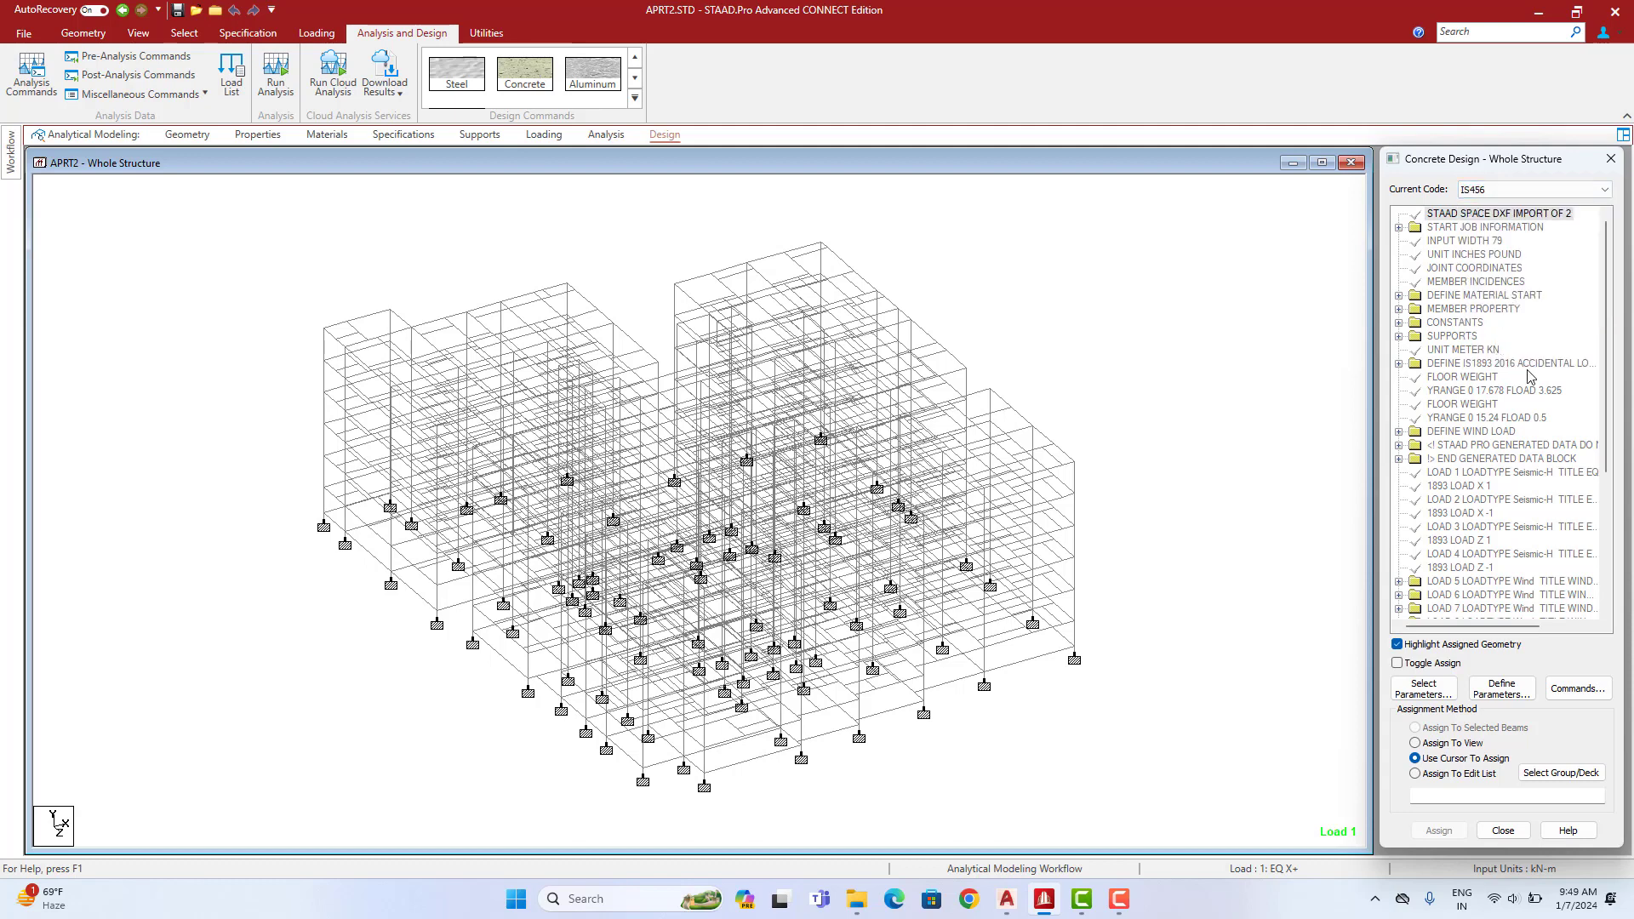
Add the ENSH design parameter with a value of 1 for the enhanced shear strength check
left_click(1500, 691)
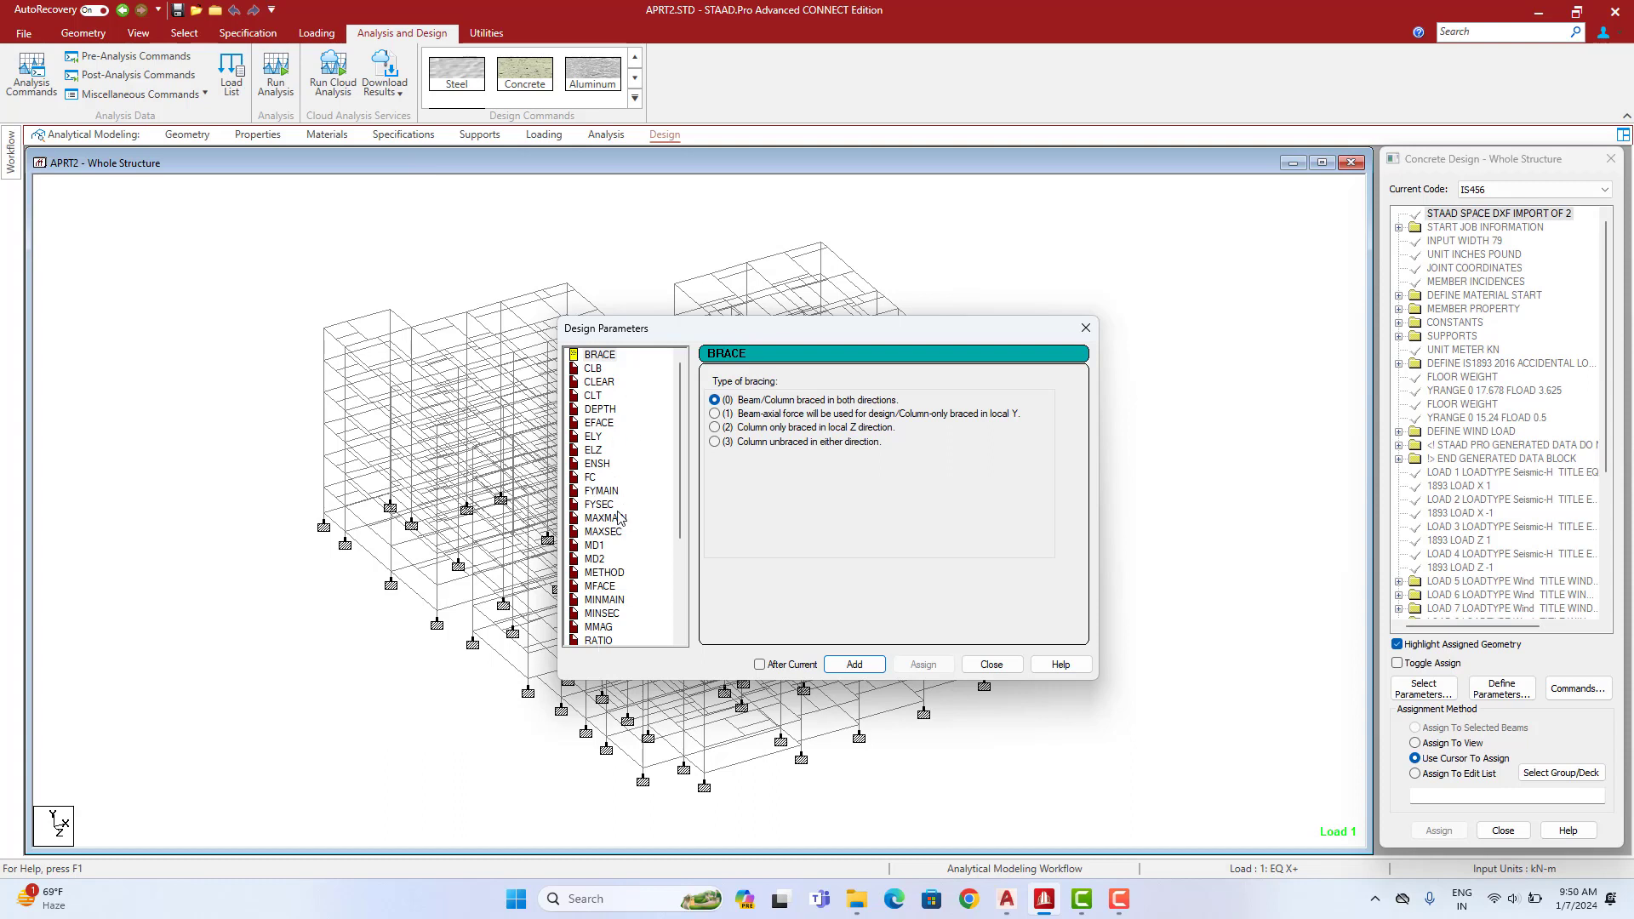
left_click(605, 466)
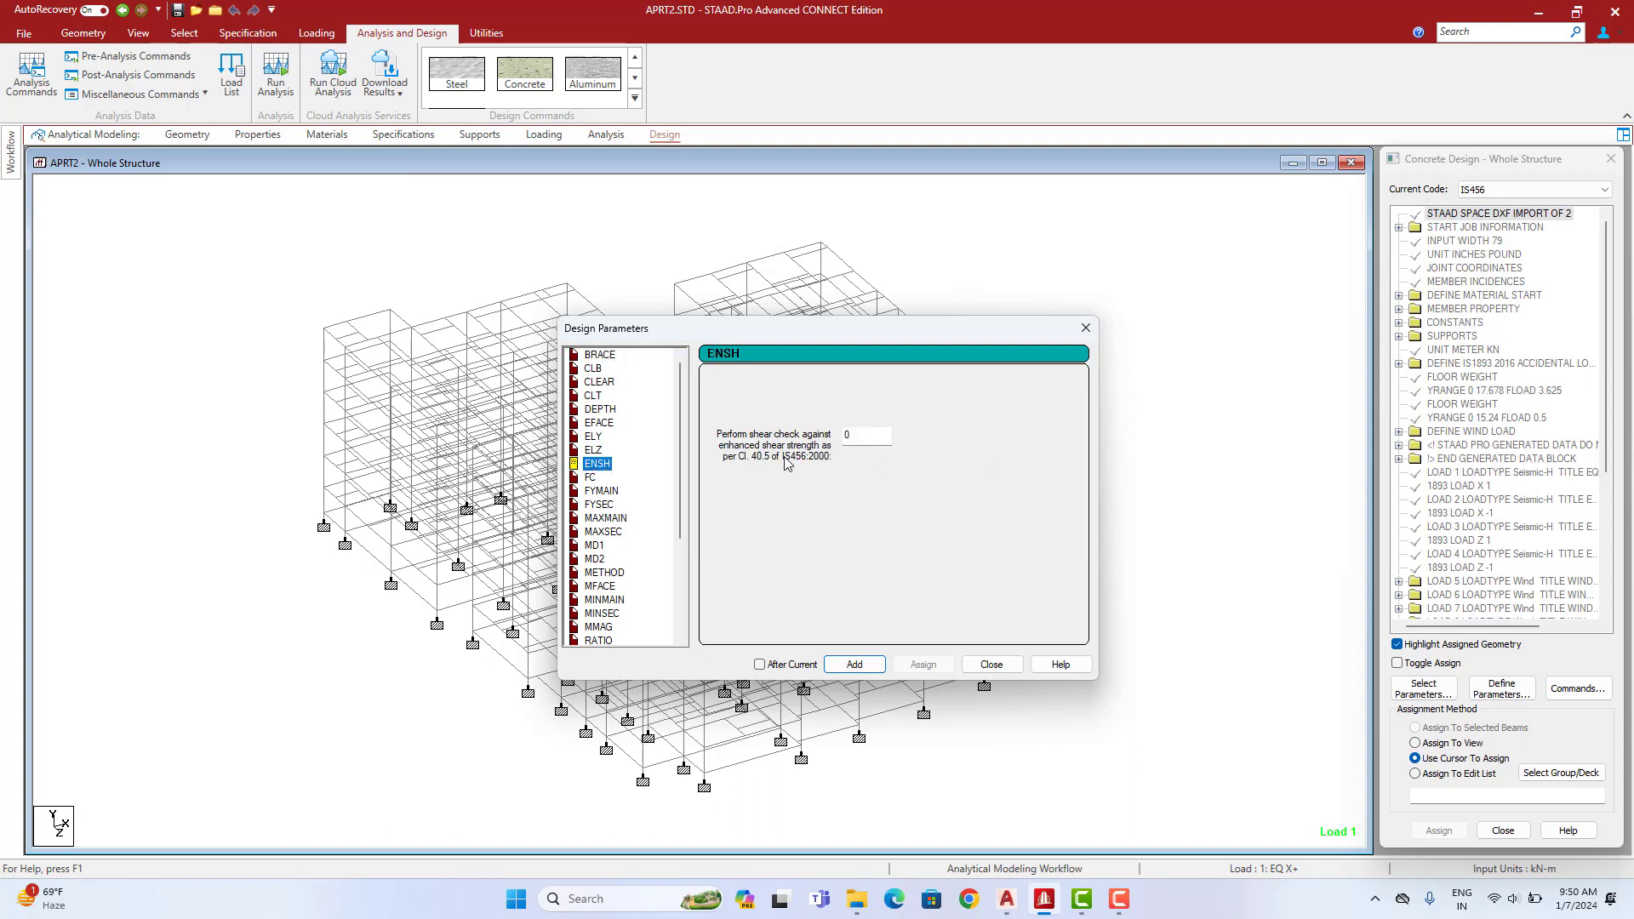
double_click(864, 435)
left_click(855, 664)
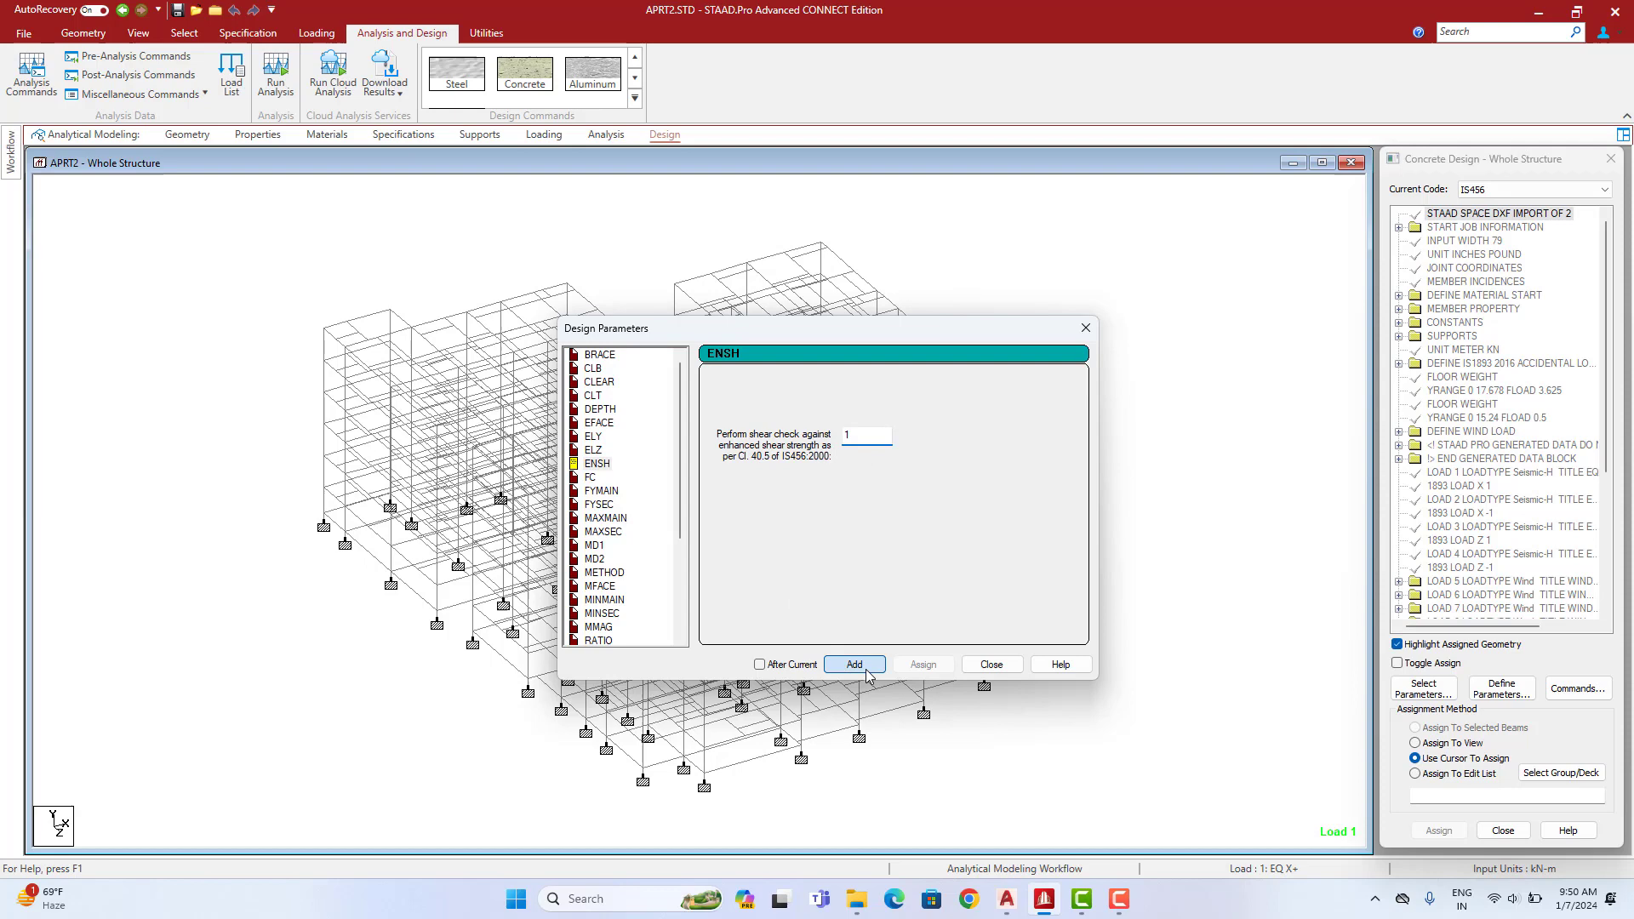
Add the FC design parameter with a concrete compressive strength of 25000 kN/m2
left_click(588, 479)
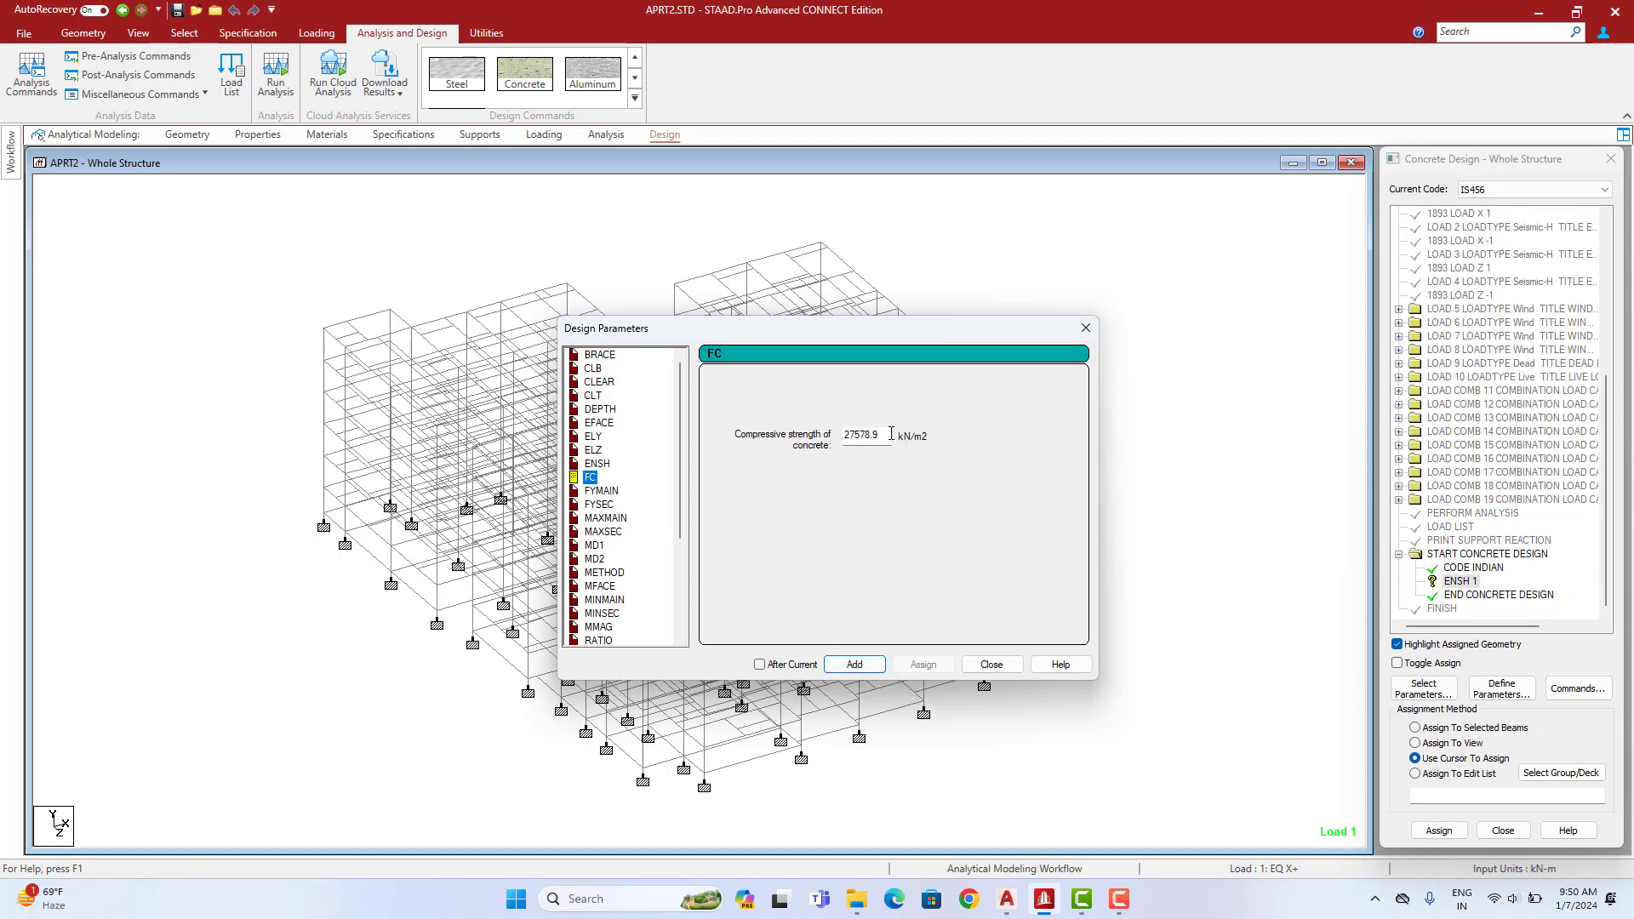
left_click_drag(891, 434, 810, 438)
type("25000")
left_click_drag(864, 435, 857, 438)
left_click(855, 664)
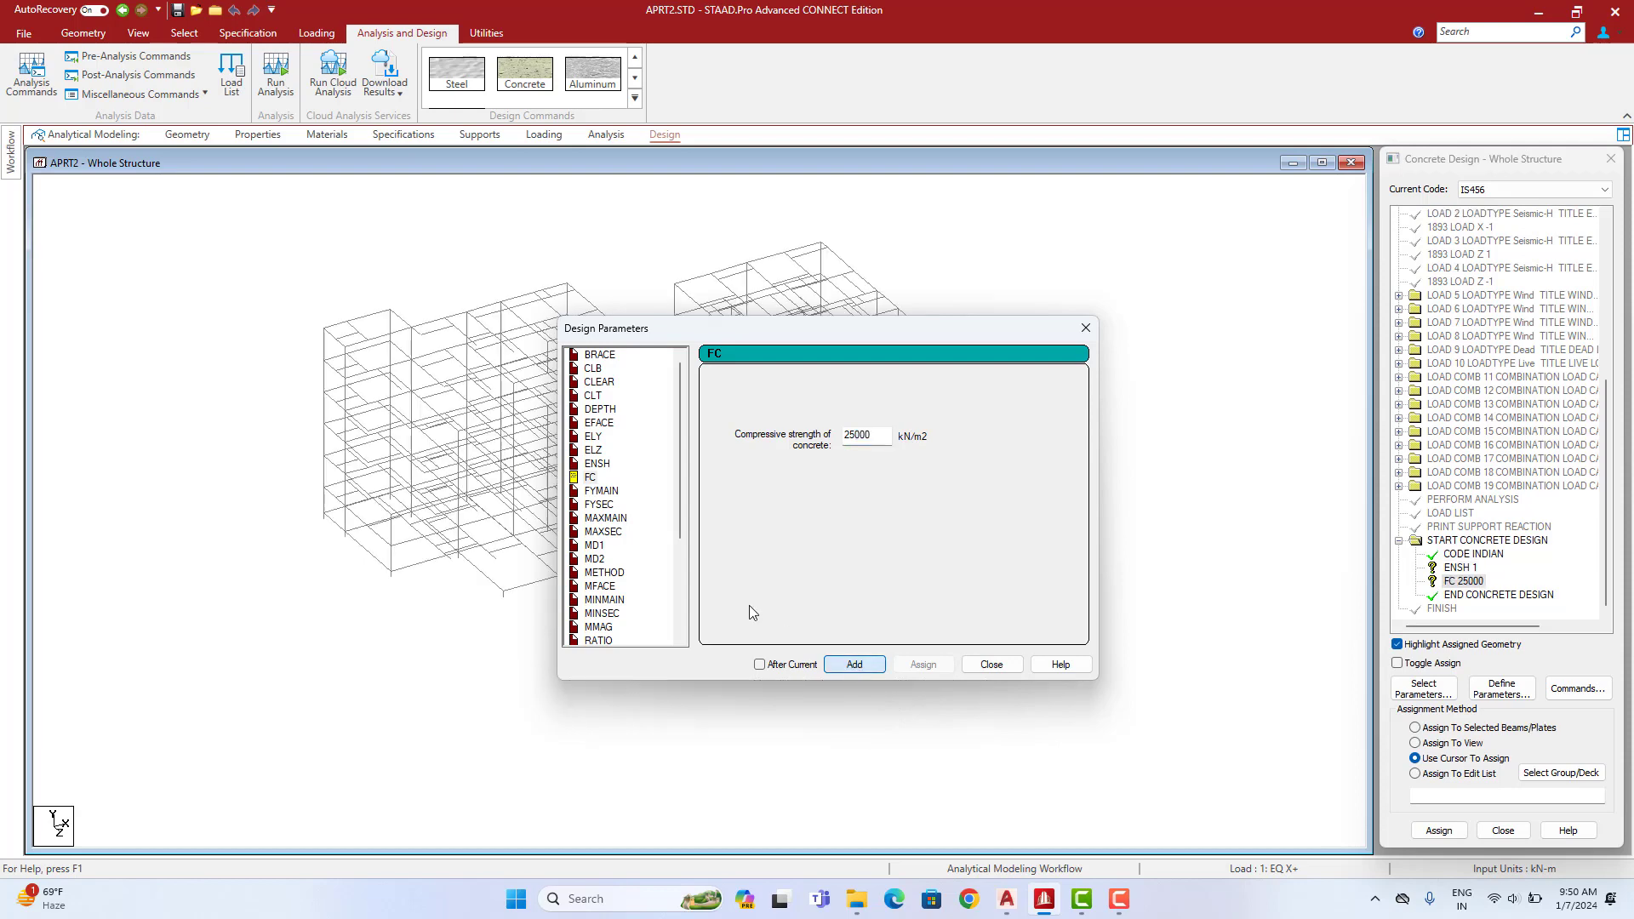
Add the FYMAIN design parameter with a main reinforcement yield strength of 500000 kN/m2
left_click(603, 492)
left_click_drag(881, 433, 805, 450)
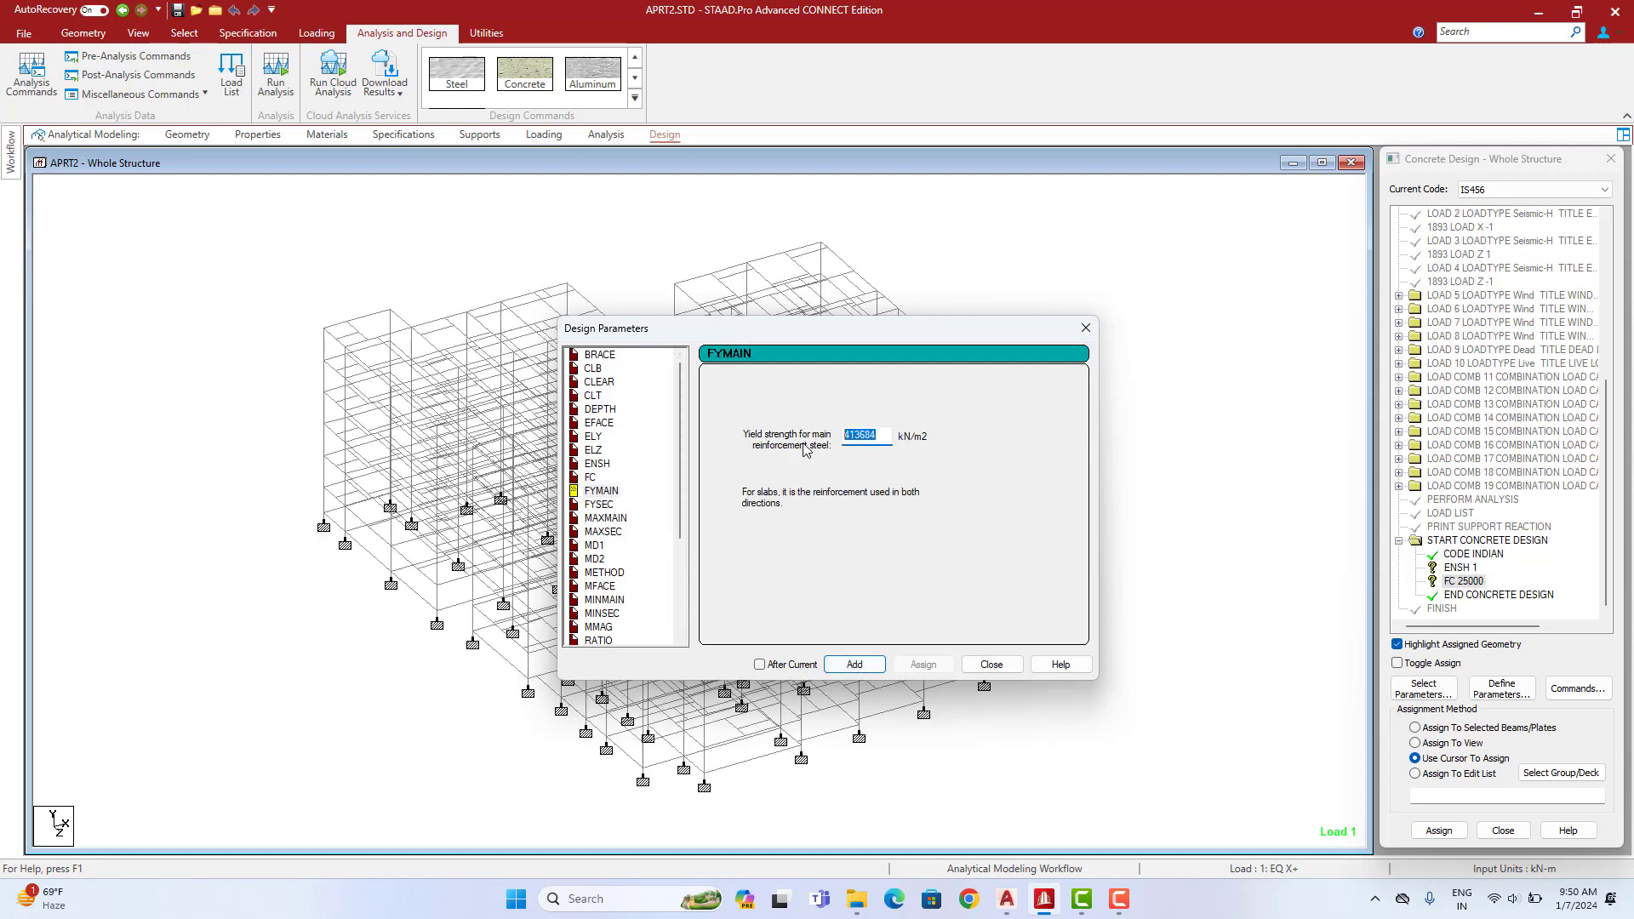
type("500000")
left_click_drag(879, 436, 866, 434)
left_click(855, 663)
Add the FYSEC design parameter with a shear reinforcement yield strength of 500000 kN/m2
left_click(598, 504)
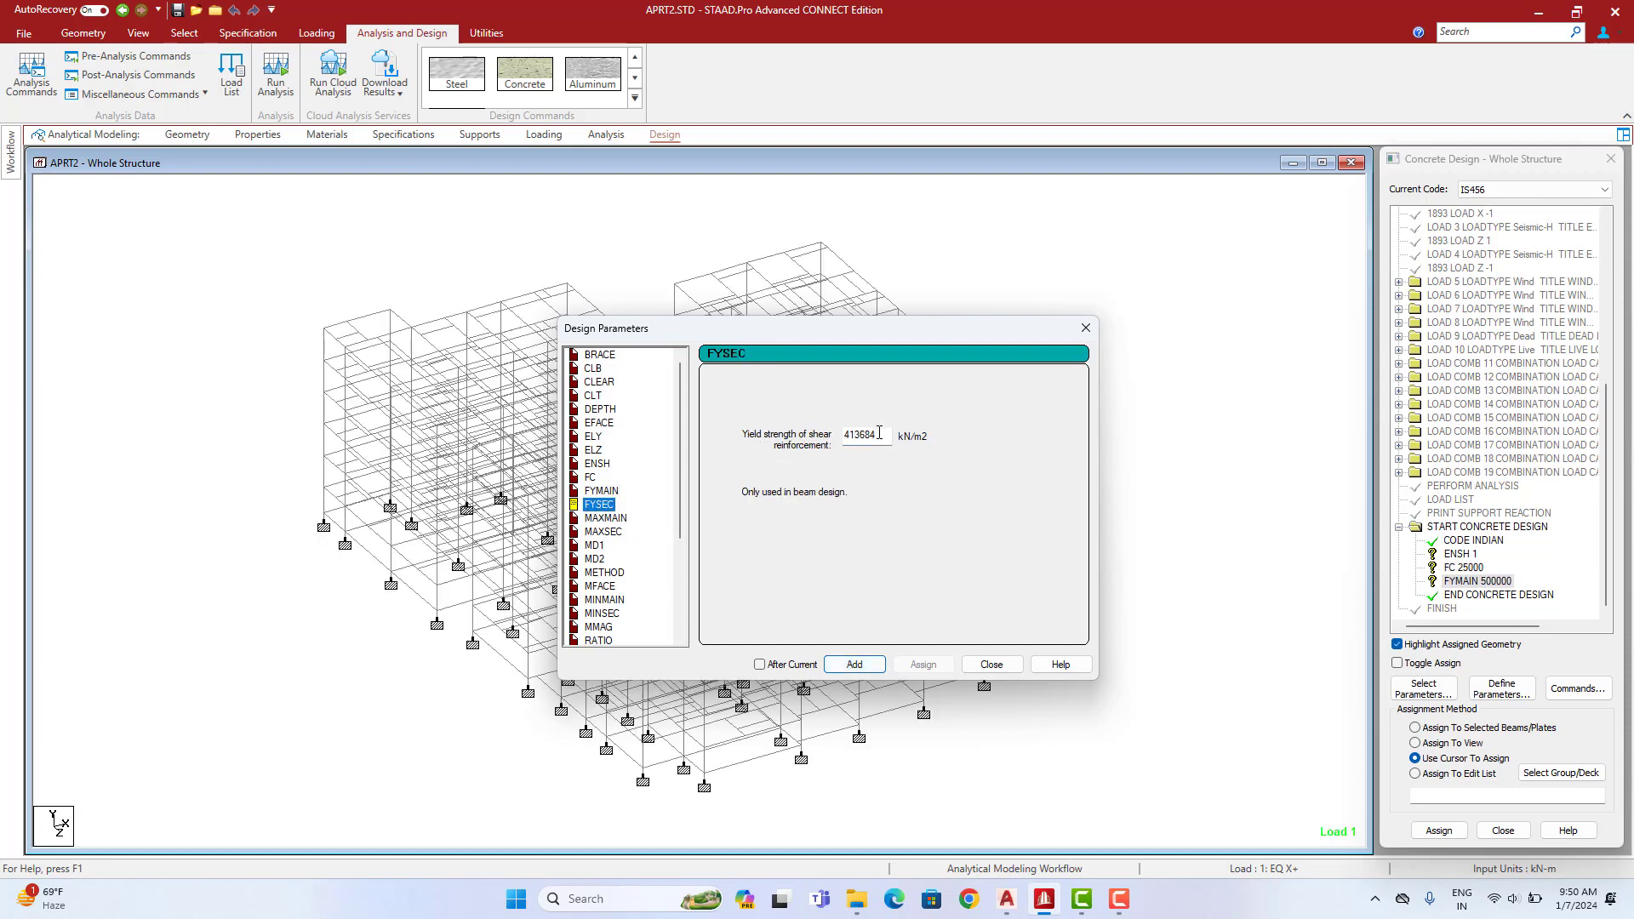
double_click(879, 432)
type("500000")
left_click(854, 664)
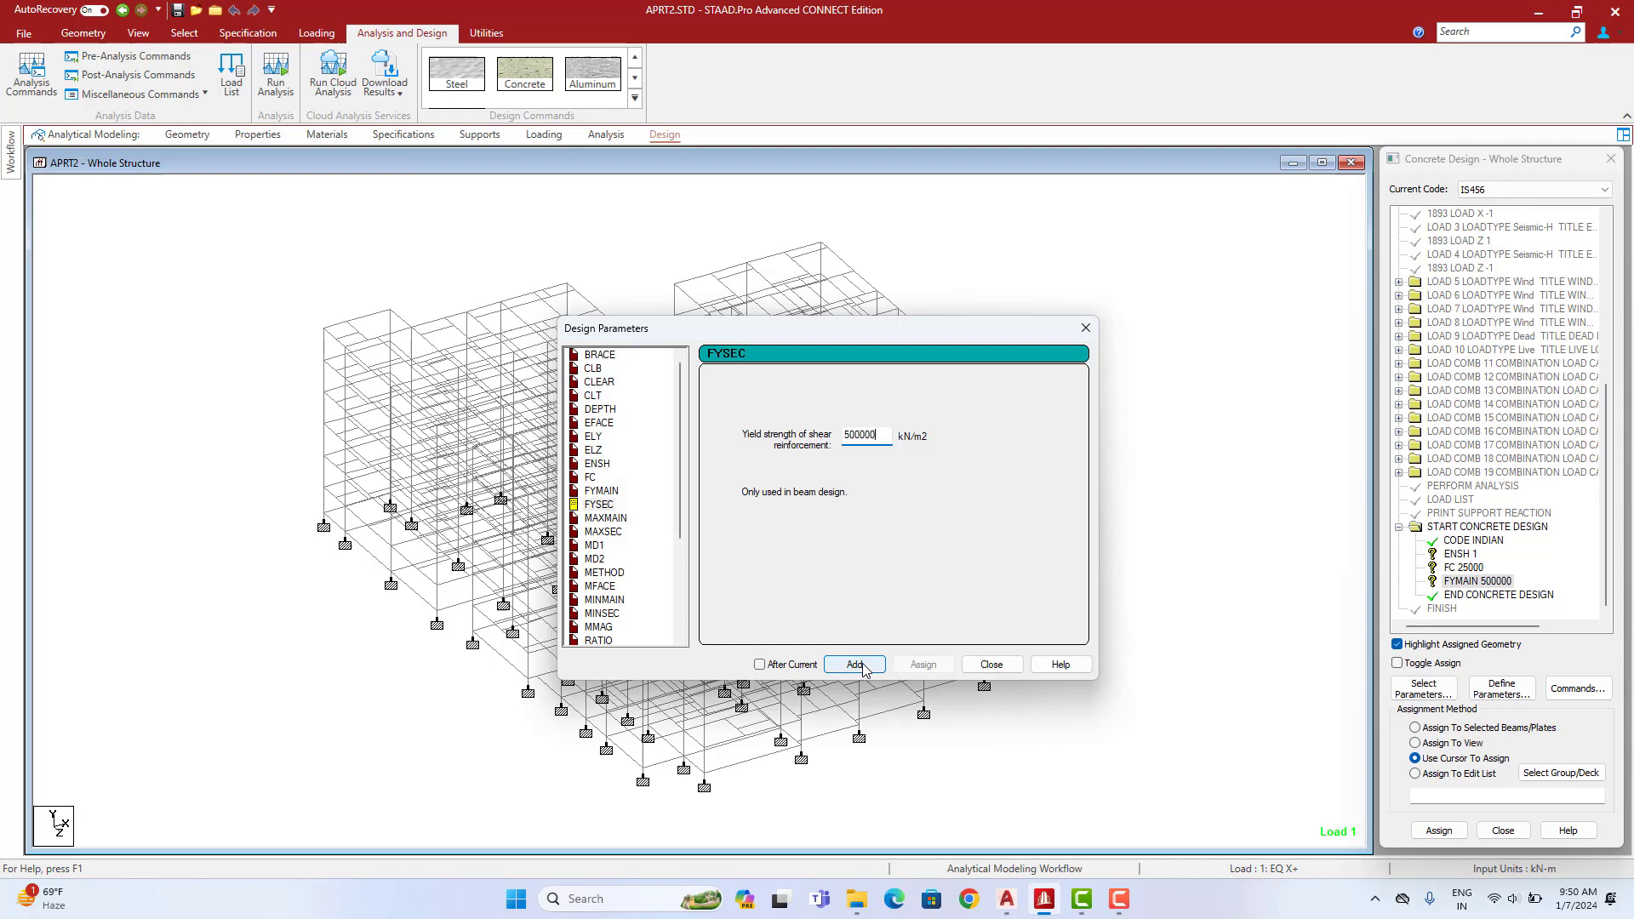
Add the maximum reinforcement sizes: MAXMAIN of 20 mm and MAXSEC of 12 mm
left_click(605, 519)
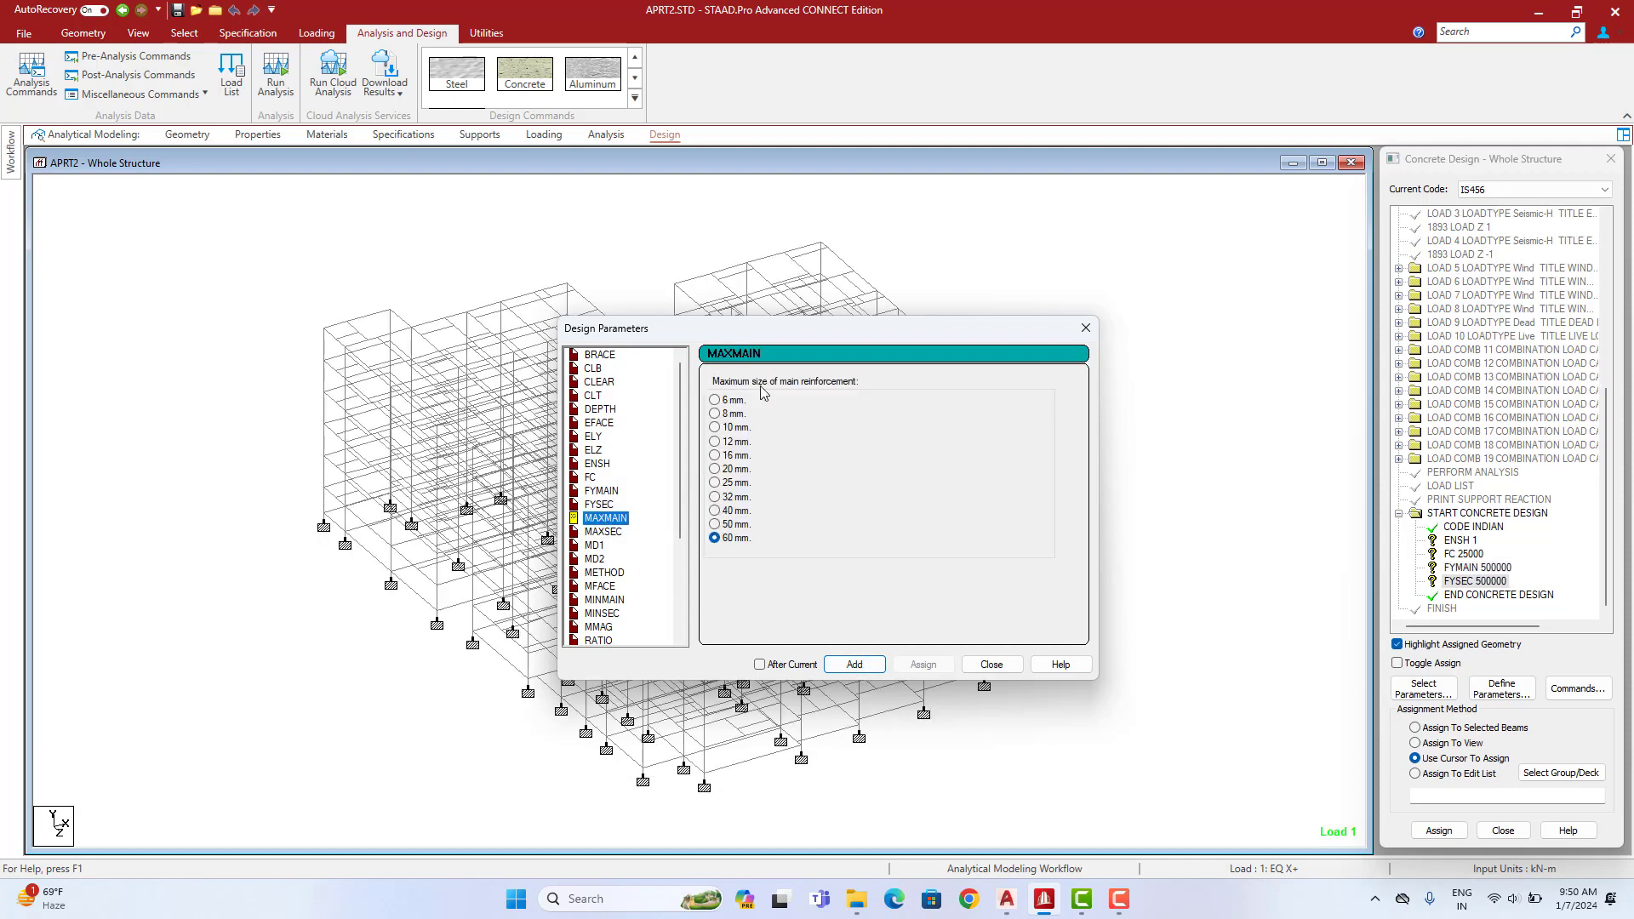
left_click(715, 469)
left_click(854, 664)
left_click(606, 532)
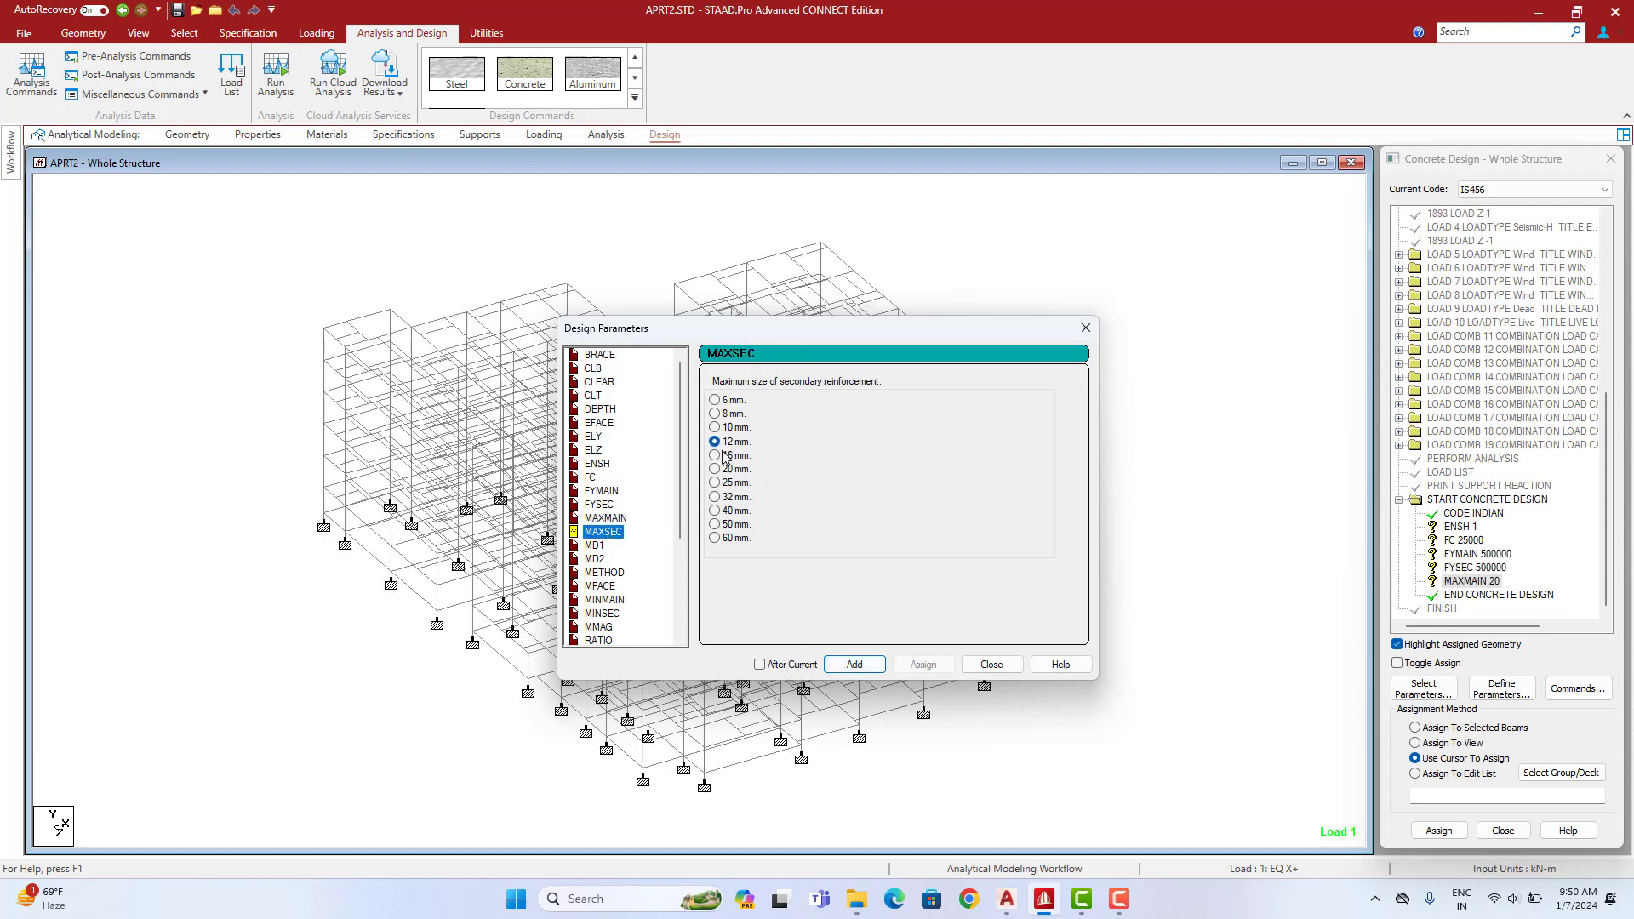
left_click(854, 665)
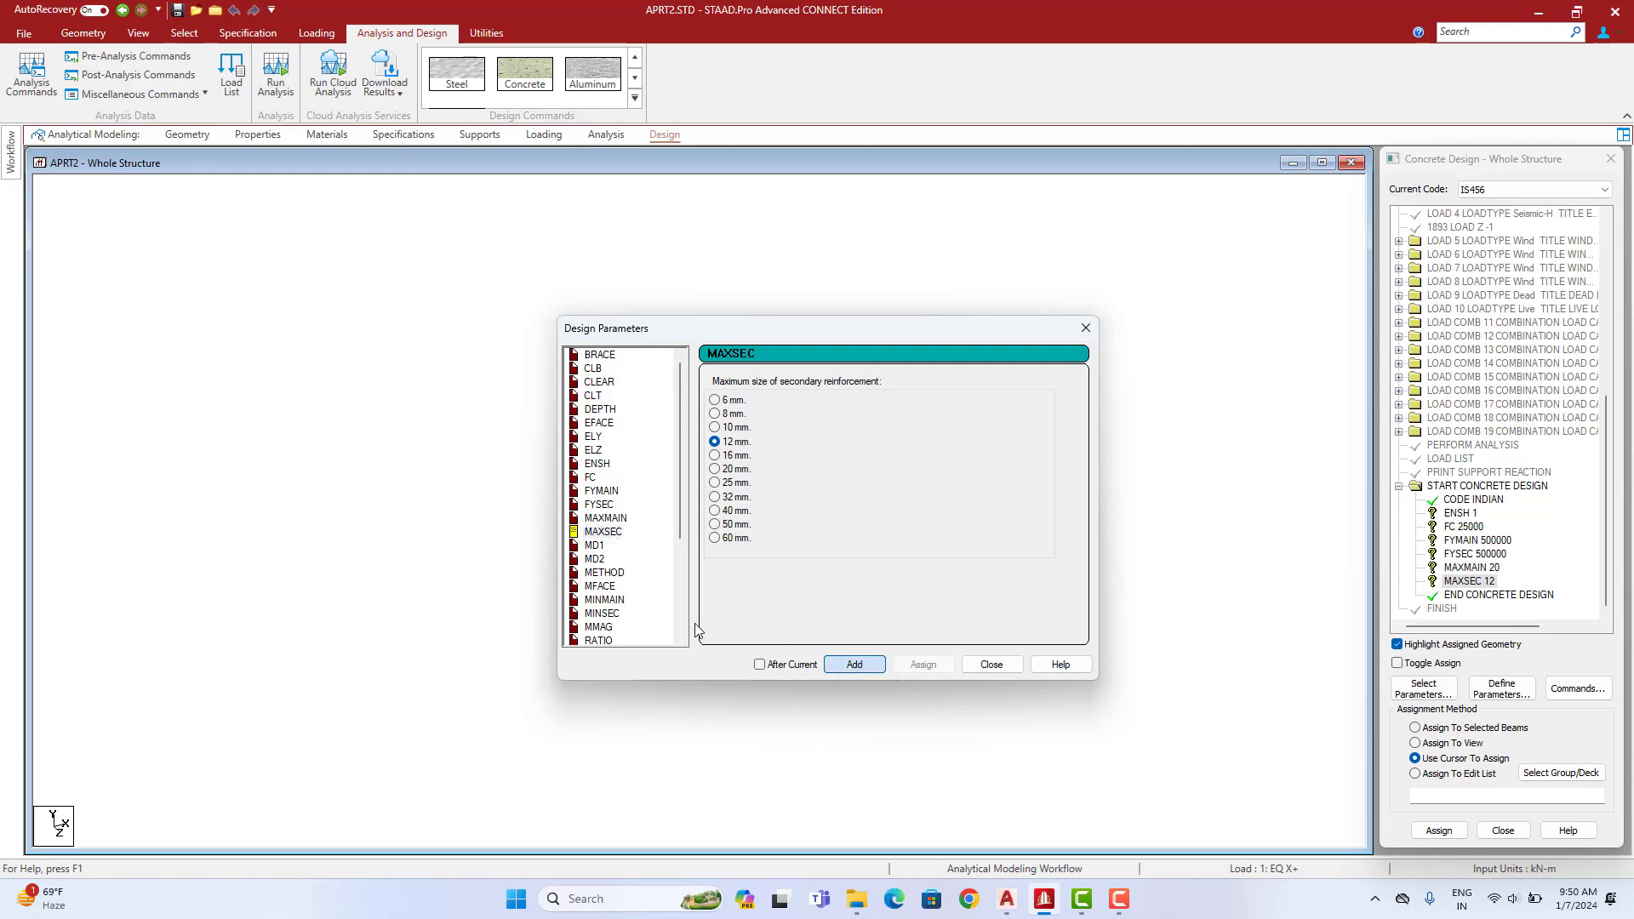
Add the minimum reinforcement sizes, MINMAIN of 12 mm and MINSEC of 8 mm, and close the design parameters
left_click(609, 602)
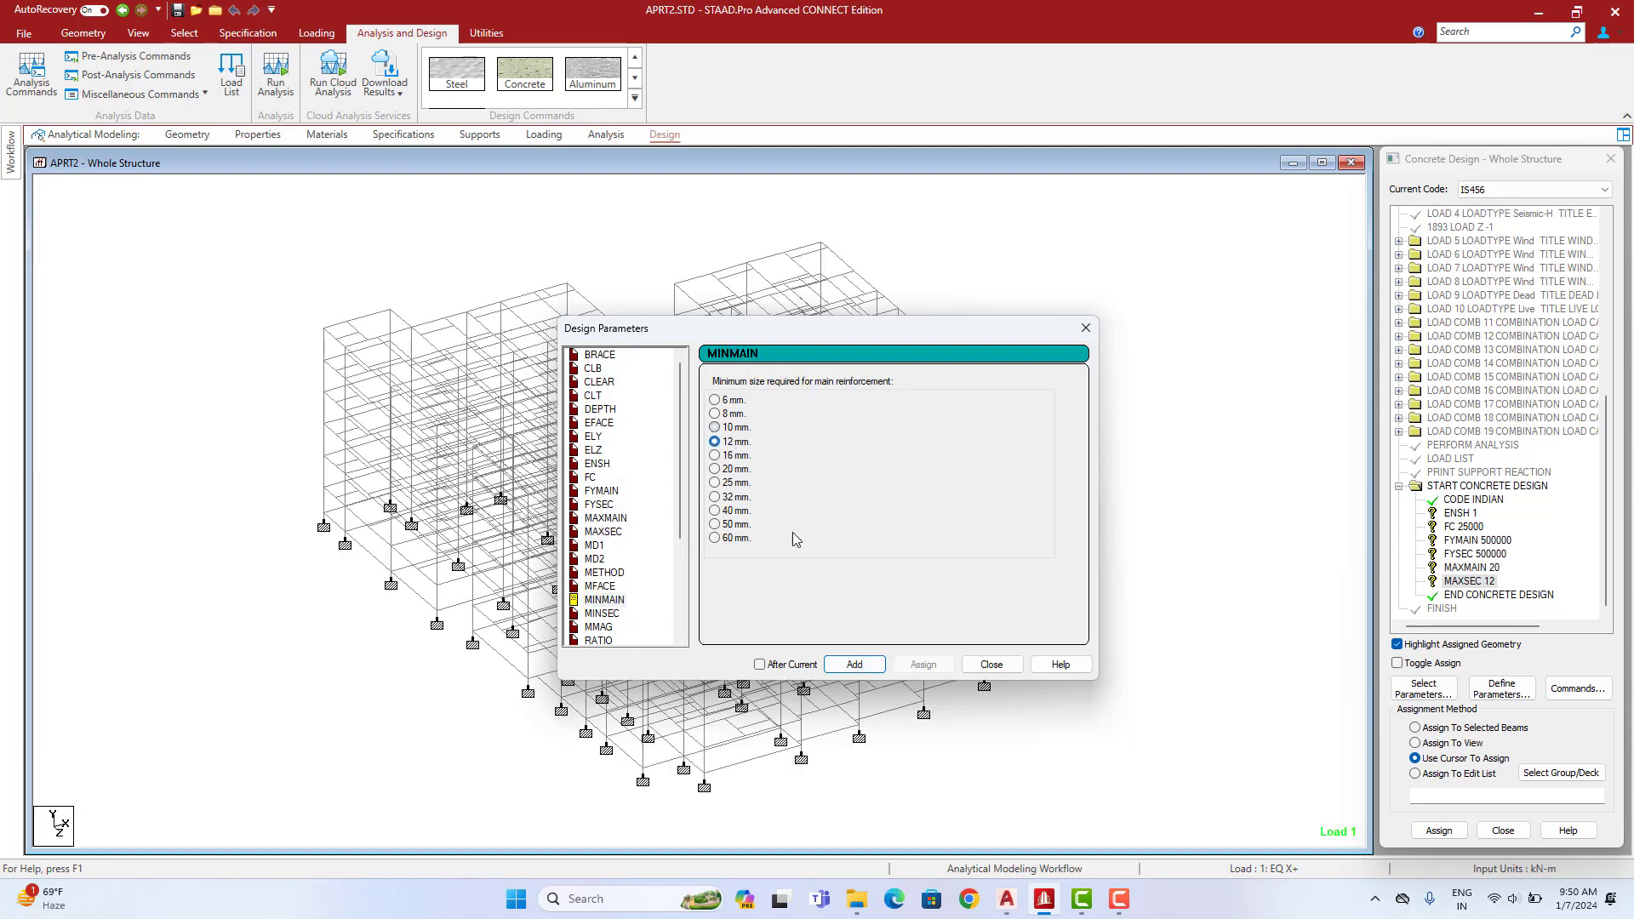
left_click(860, 666)
left_click(611, 614)
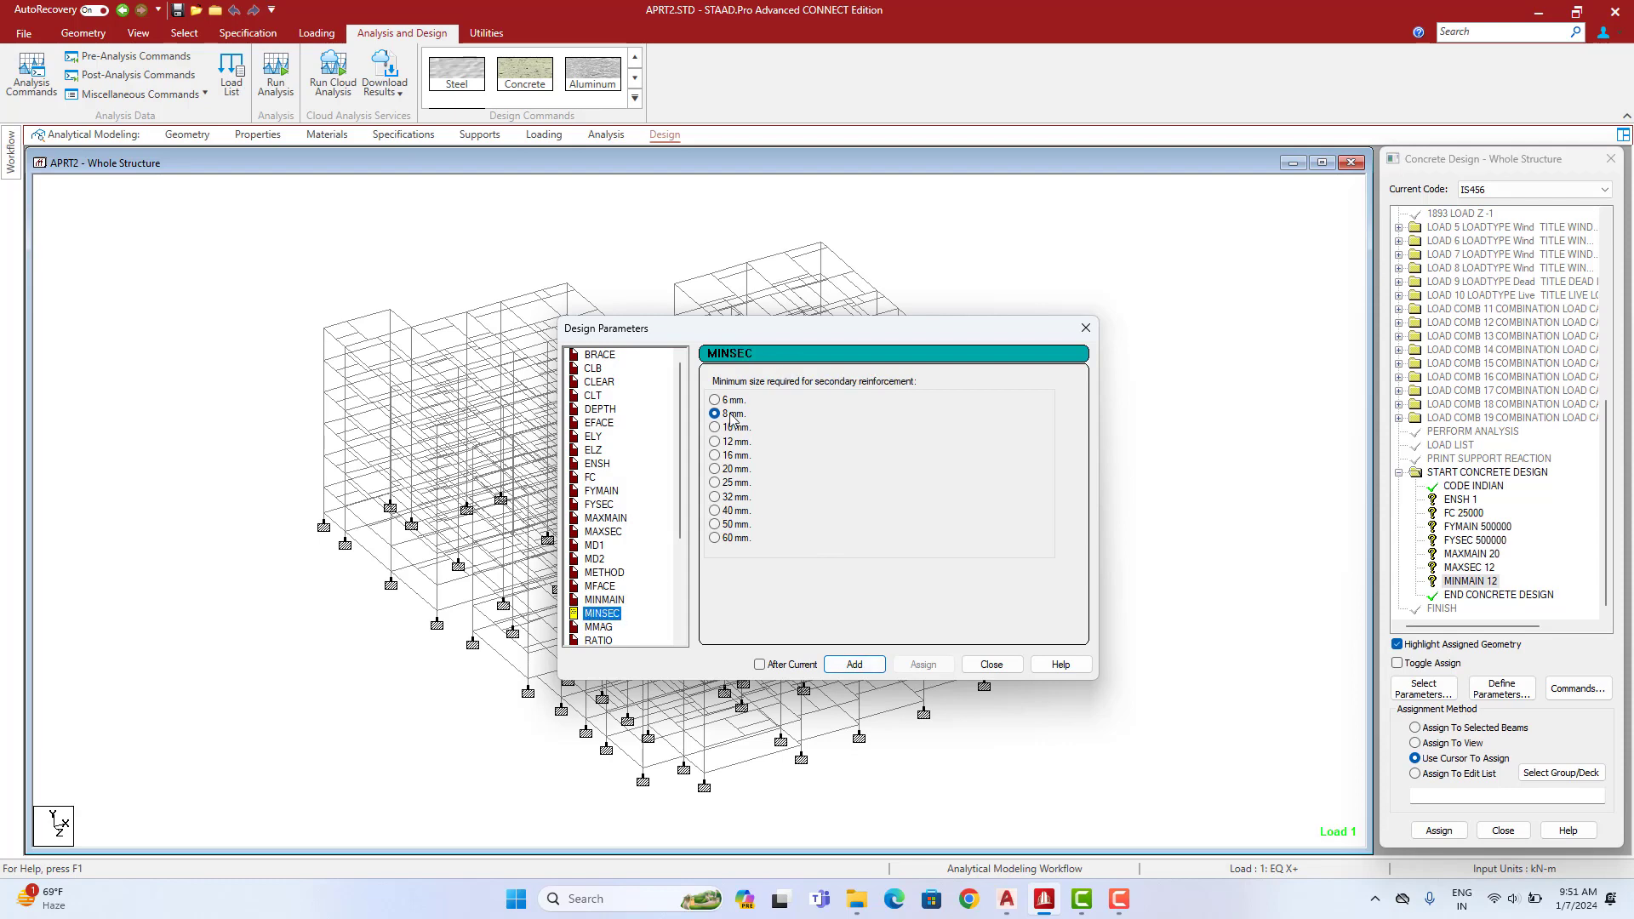
left_click(856, 666)
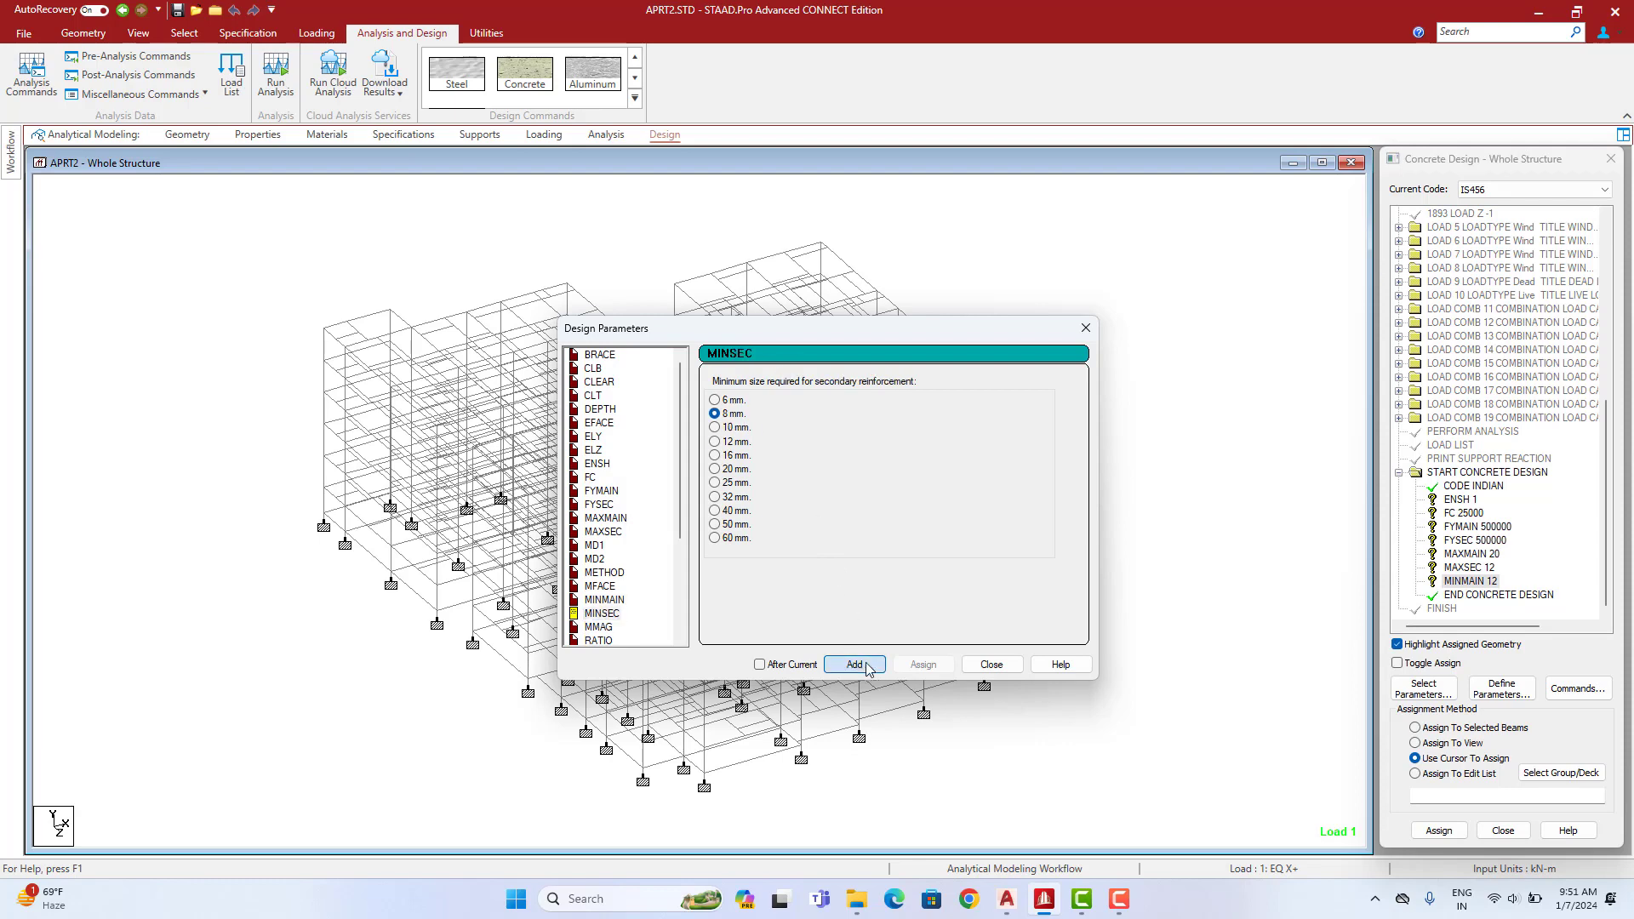
left_click(992, 665)
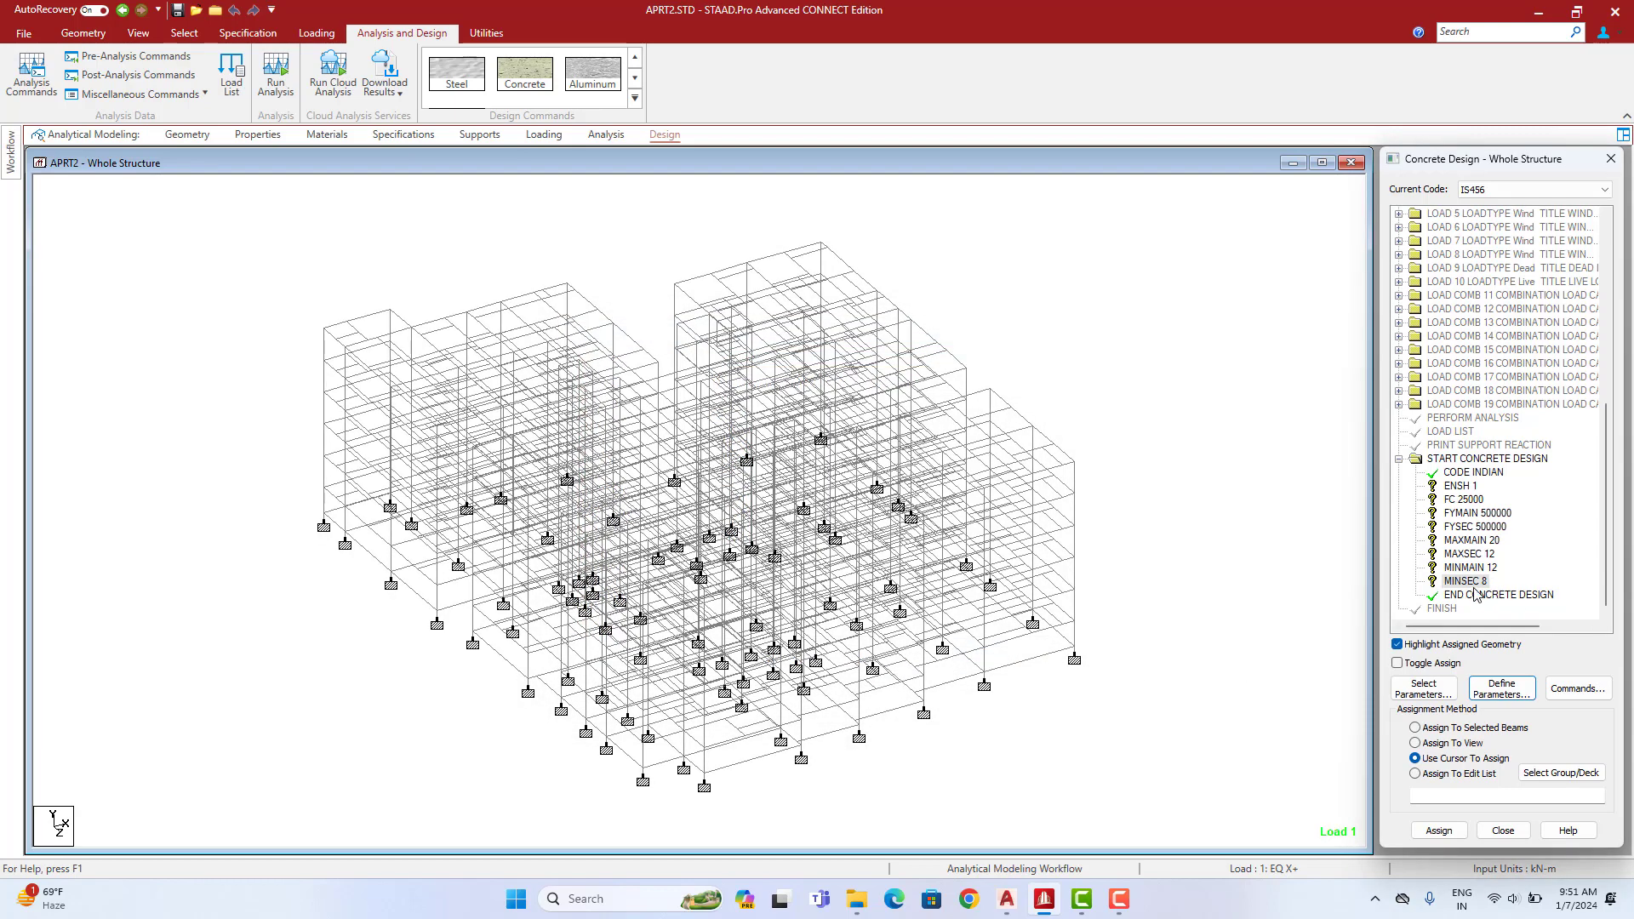
Assign the ENSH 1 parameter to all members in the view
left_click(1472, 488)
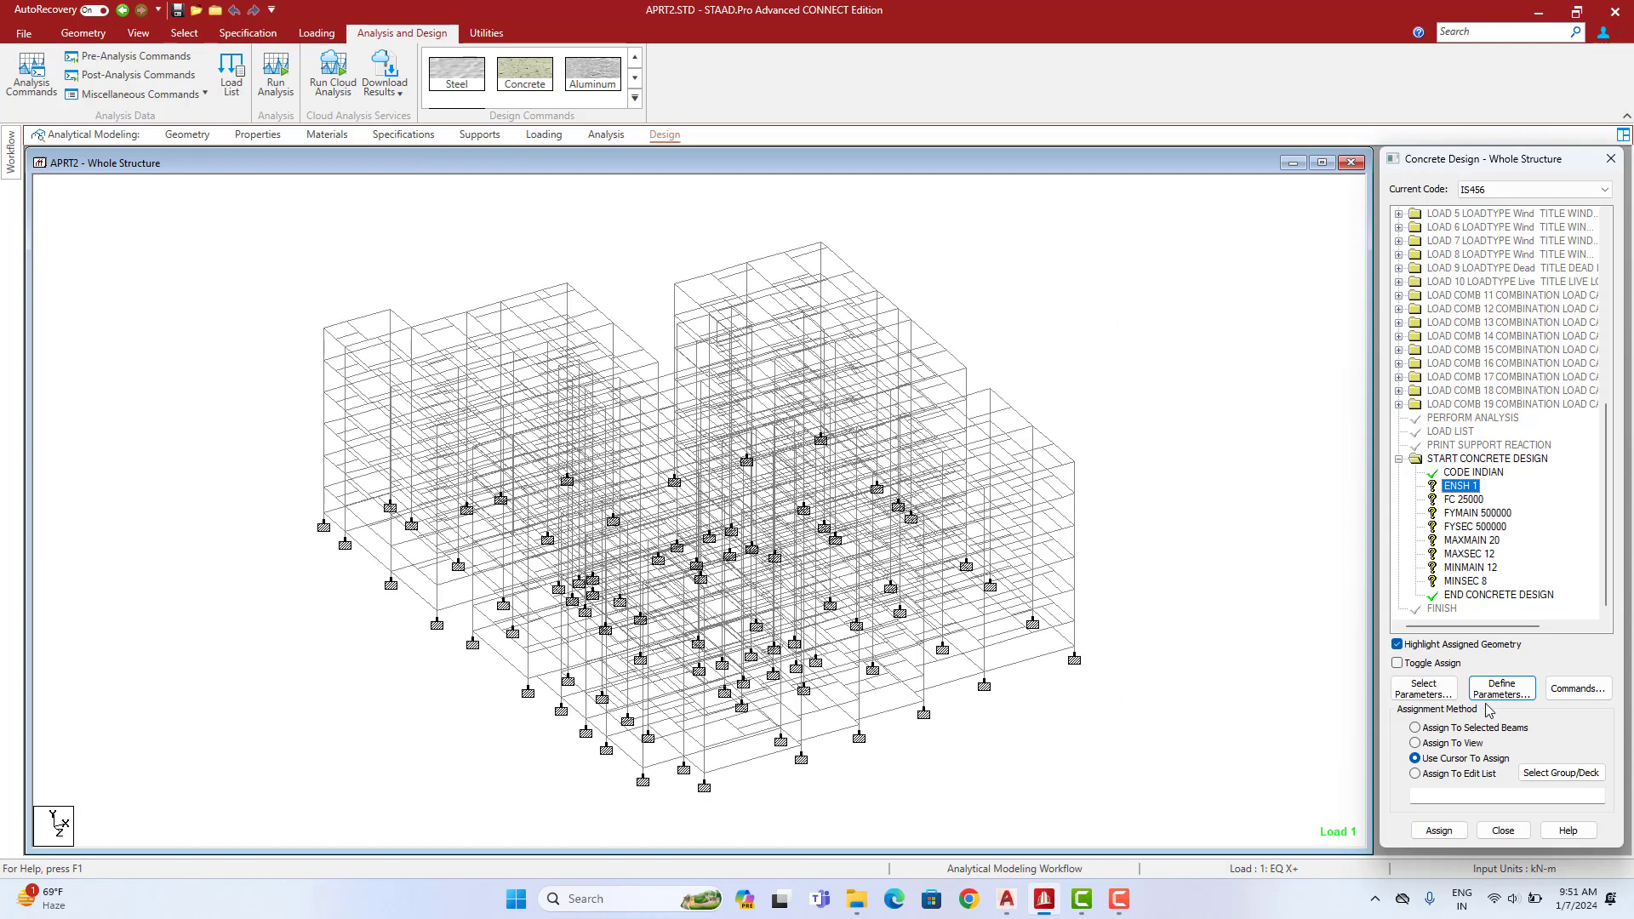
left_click(1446, 743)
left_click(1438, 830)
left_click(1507, 540)
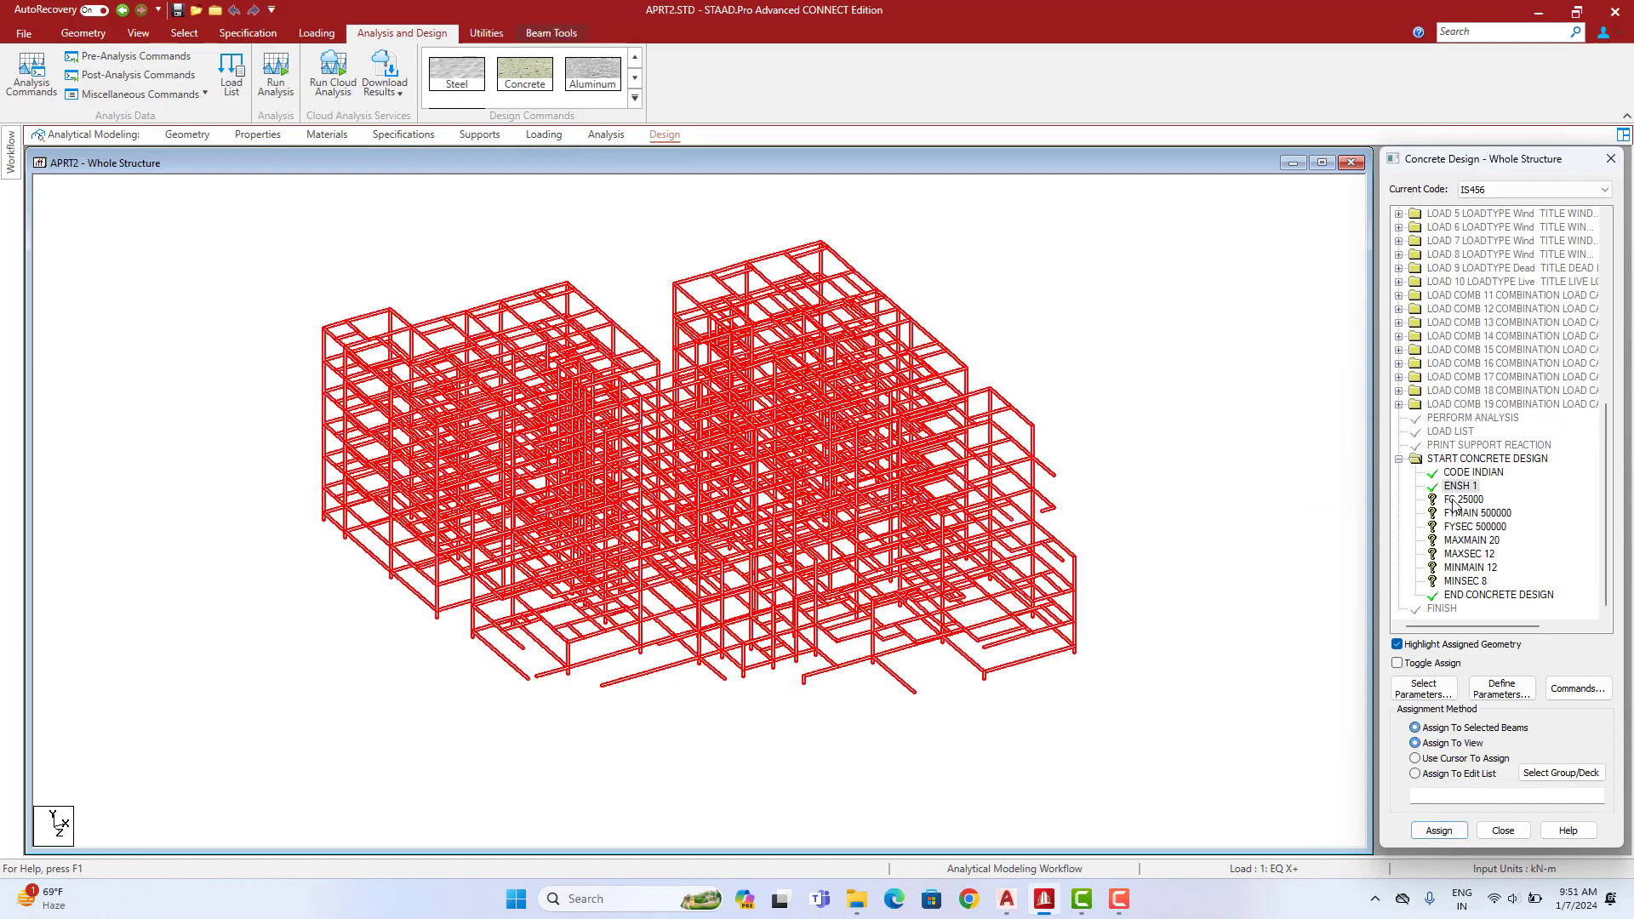
Assign the FC 25000 concrete strength parameter to all members in the view
left_click(1439, 757)
left_click(1415, 743)
left_click(1438, 830)
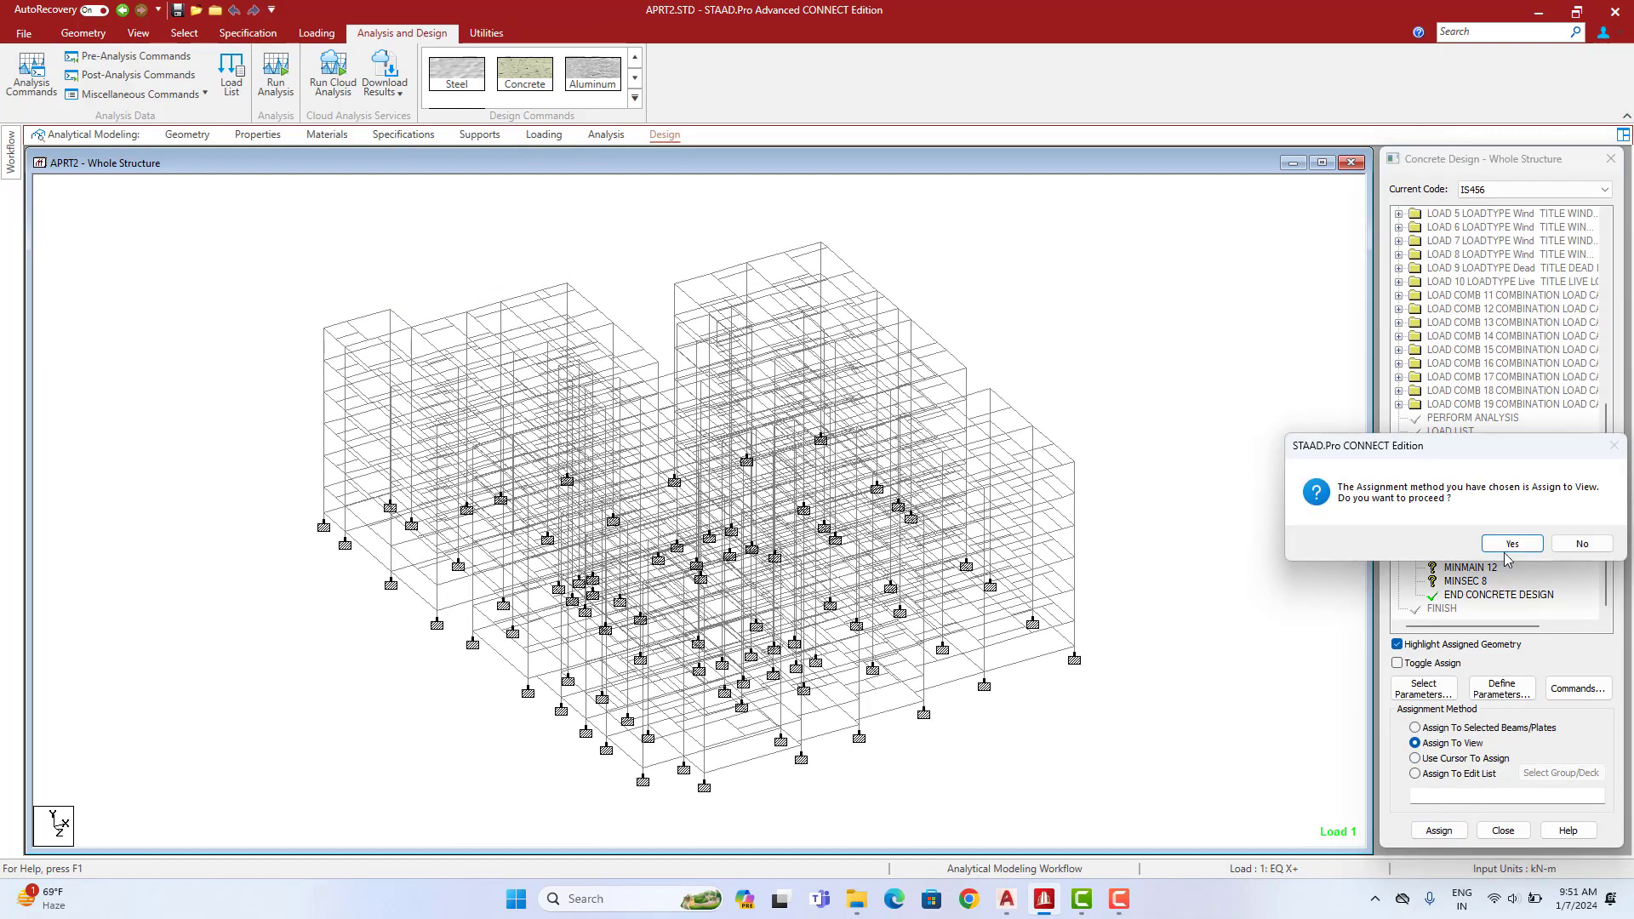
left_click(1510, 543)
Assign the FYMAIN 500000 and FYSEC 500000 steel strength parameters to all members in the view
left_click(1436, 756)
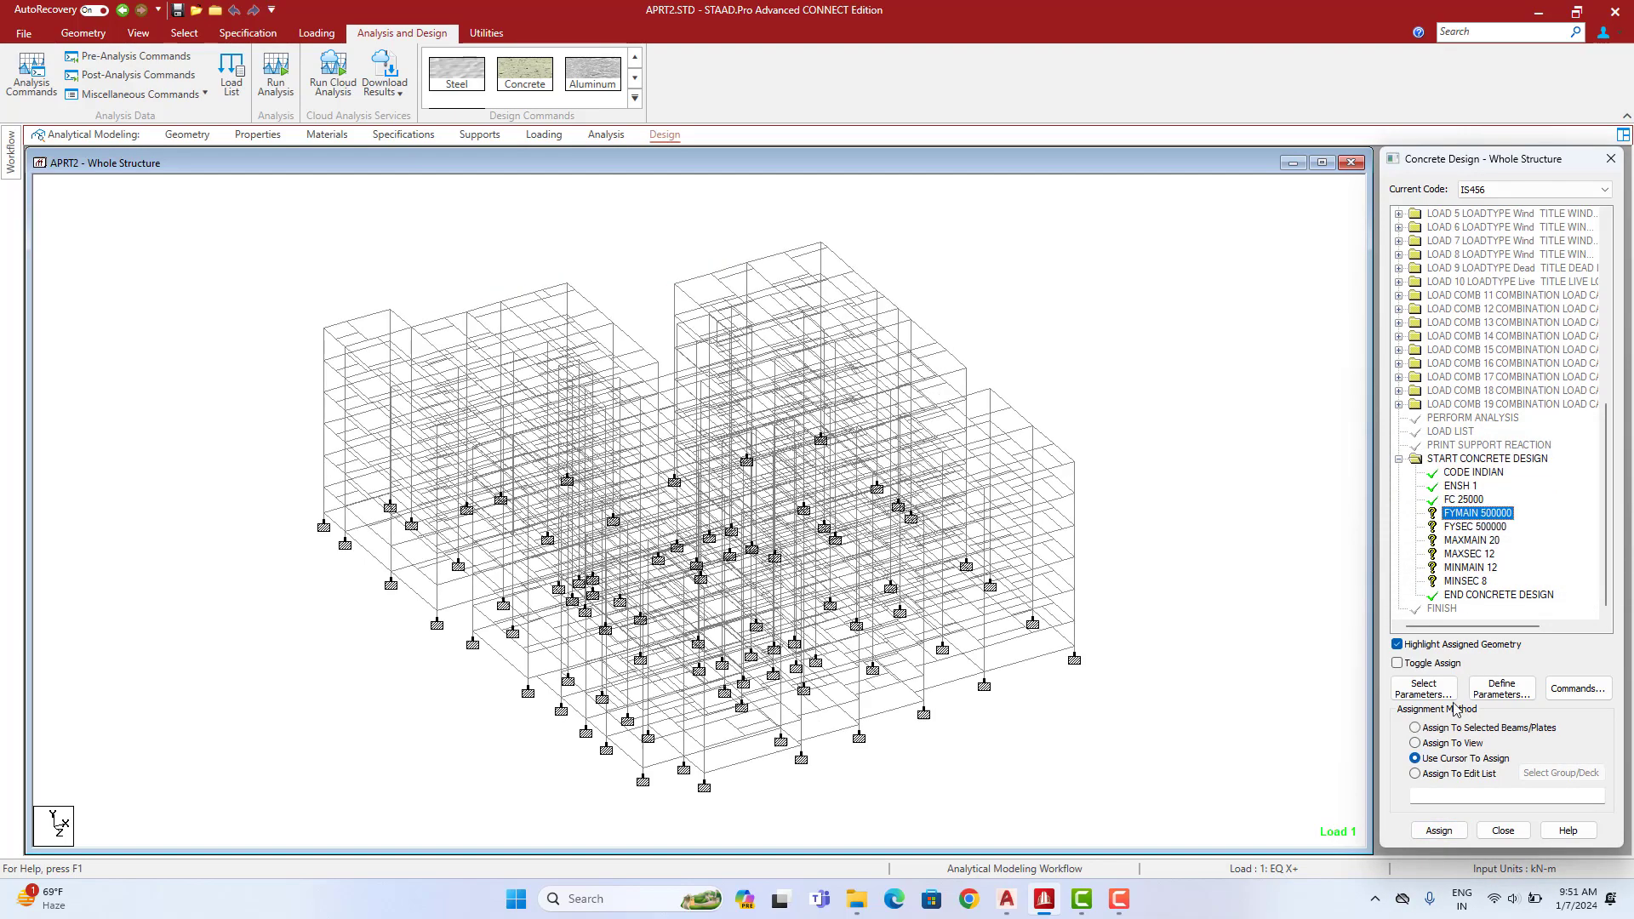
left_click(1415, 743)
left_click(1438, 830)
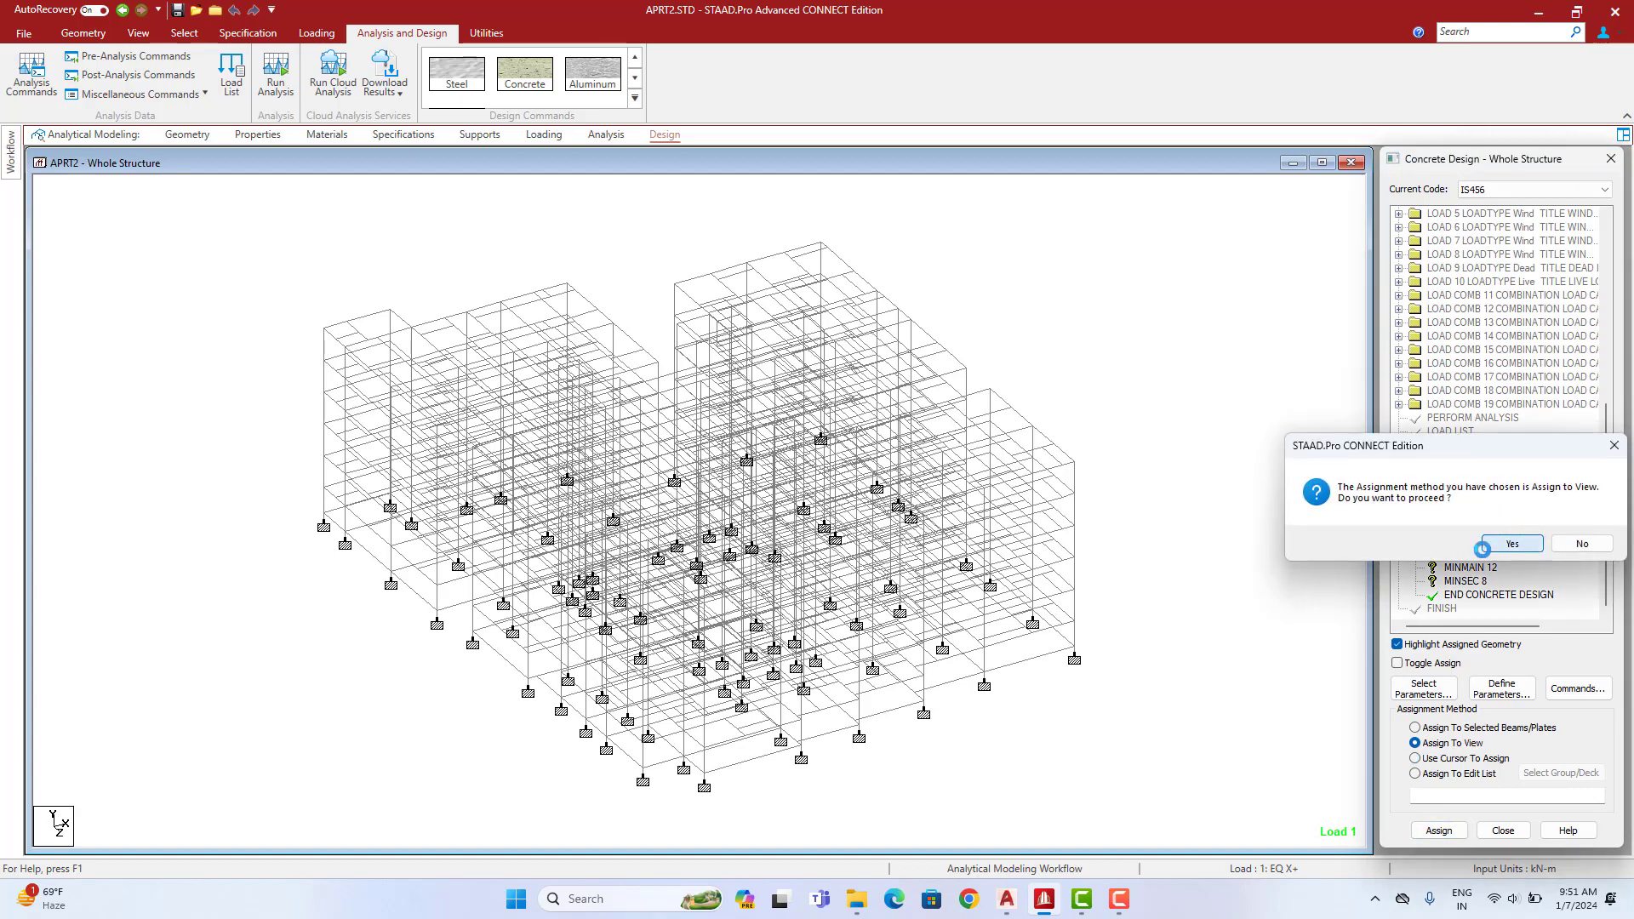
left_click(1498, 543)
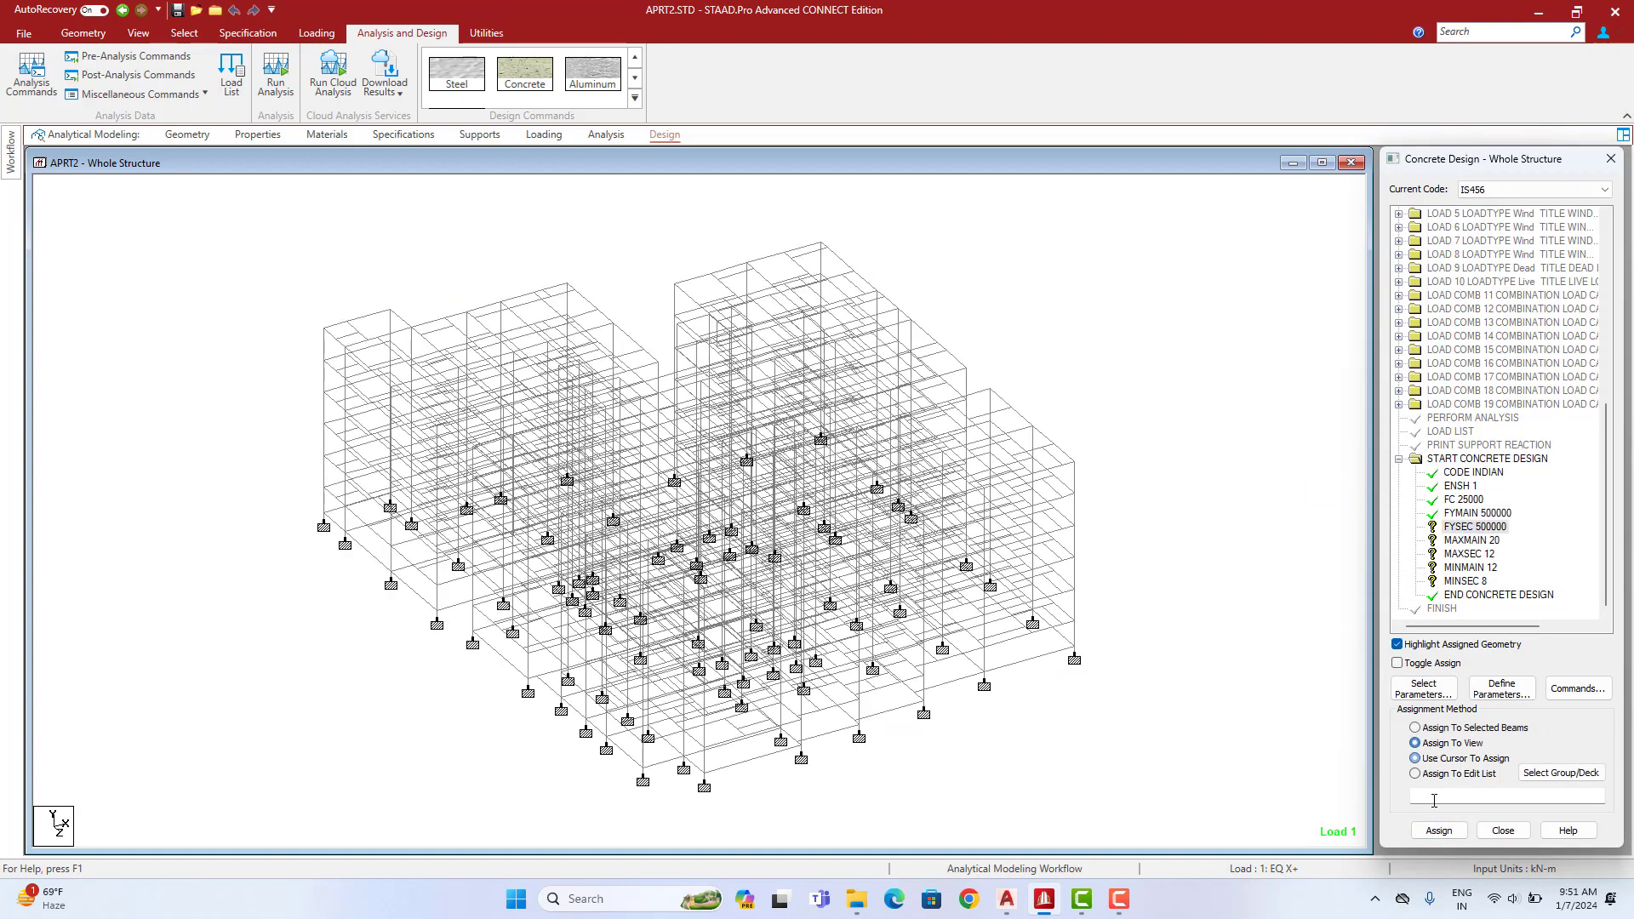
left_click(1436, 831)
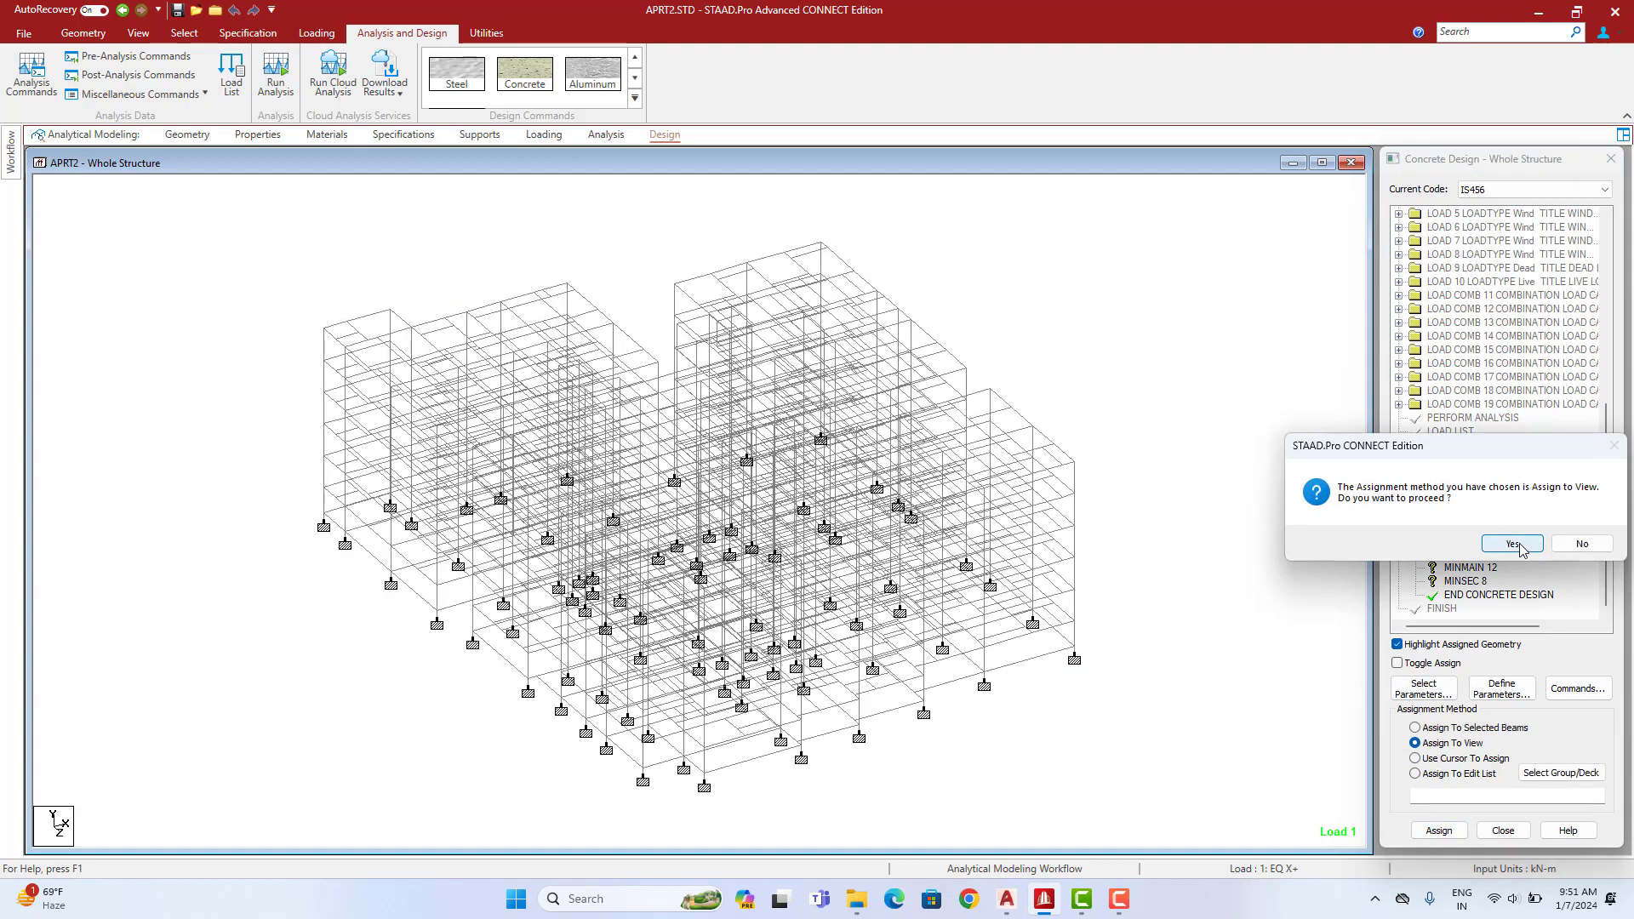
left_click(1513, 544)
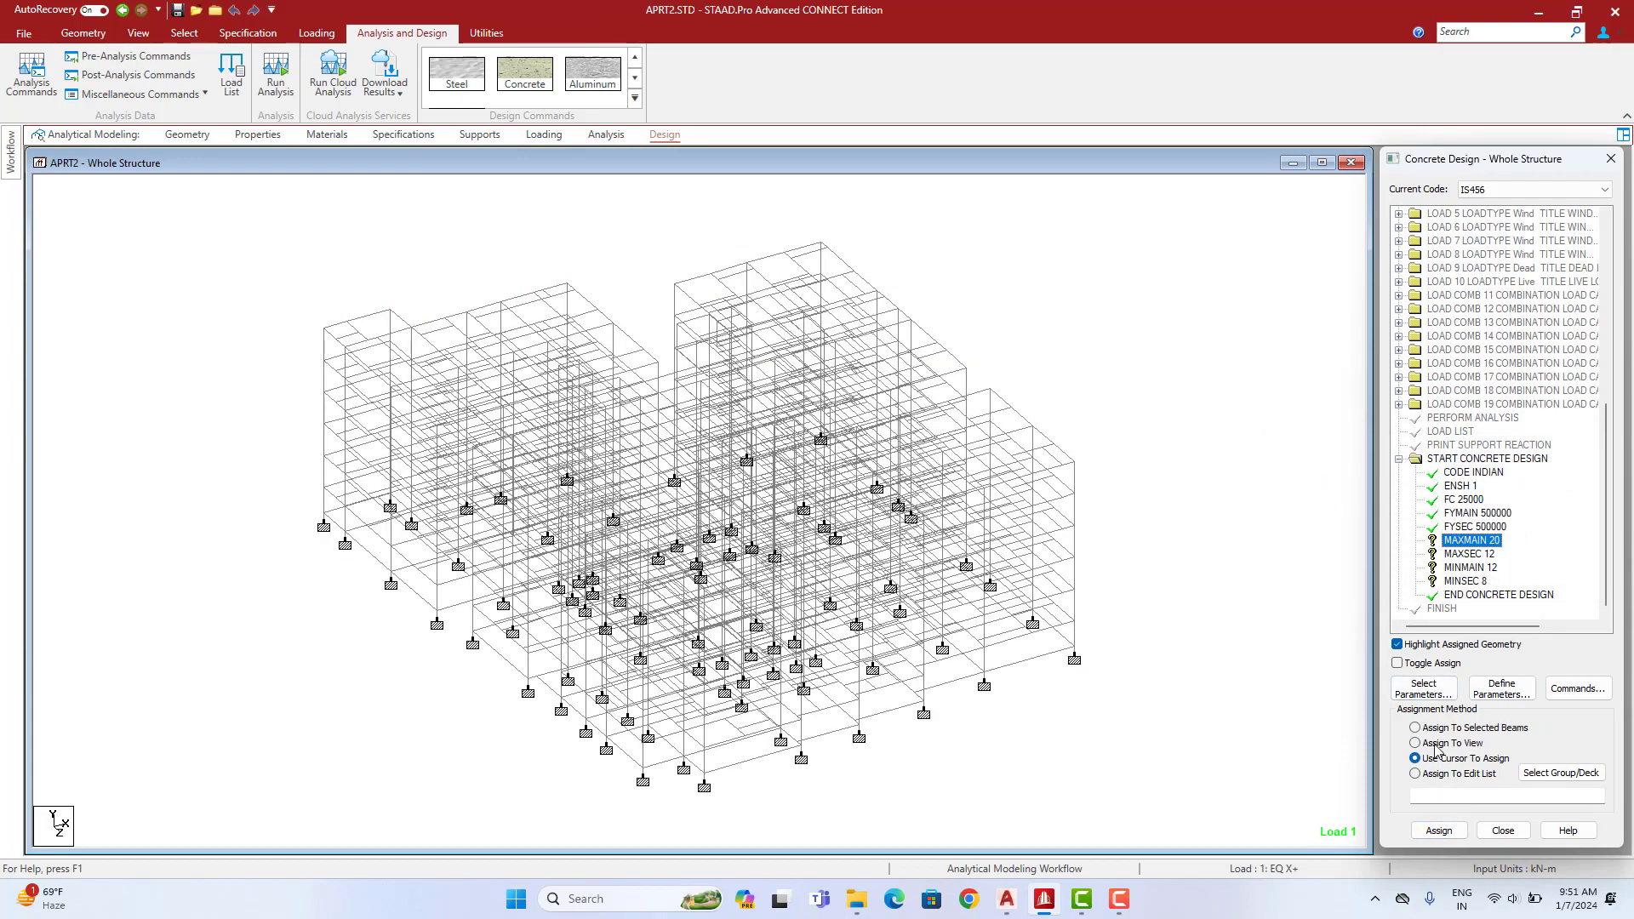
Assign the maximum reinforcement sizes MAXMAIN 20 and MAXSEC 12 to all members in the view
left_click(1438, 830)
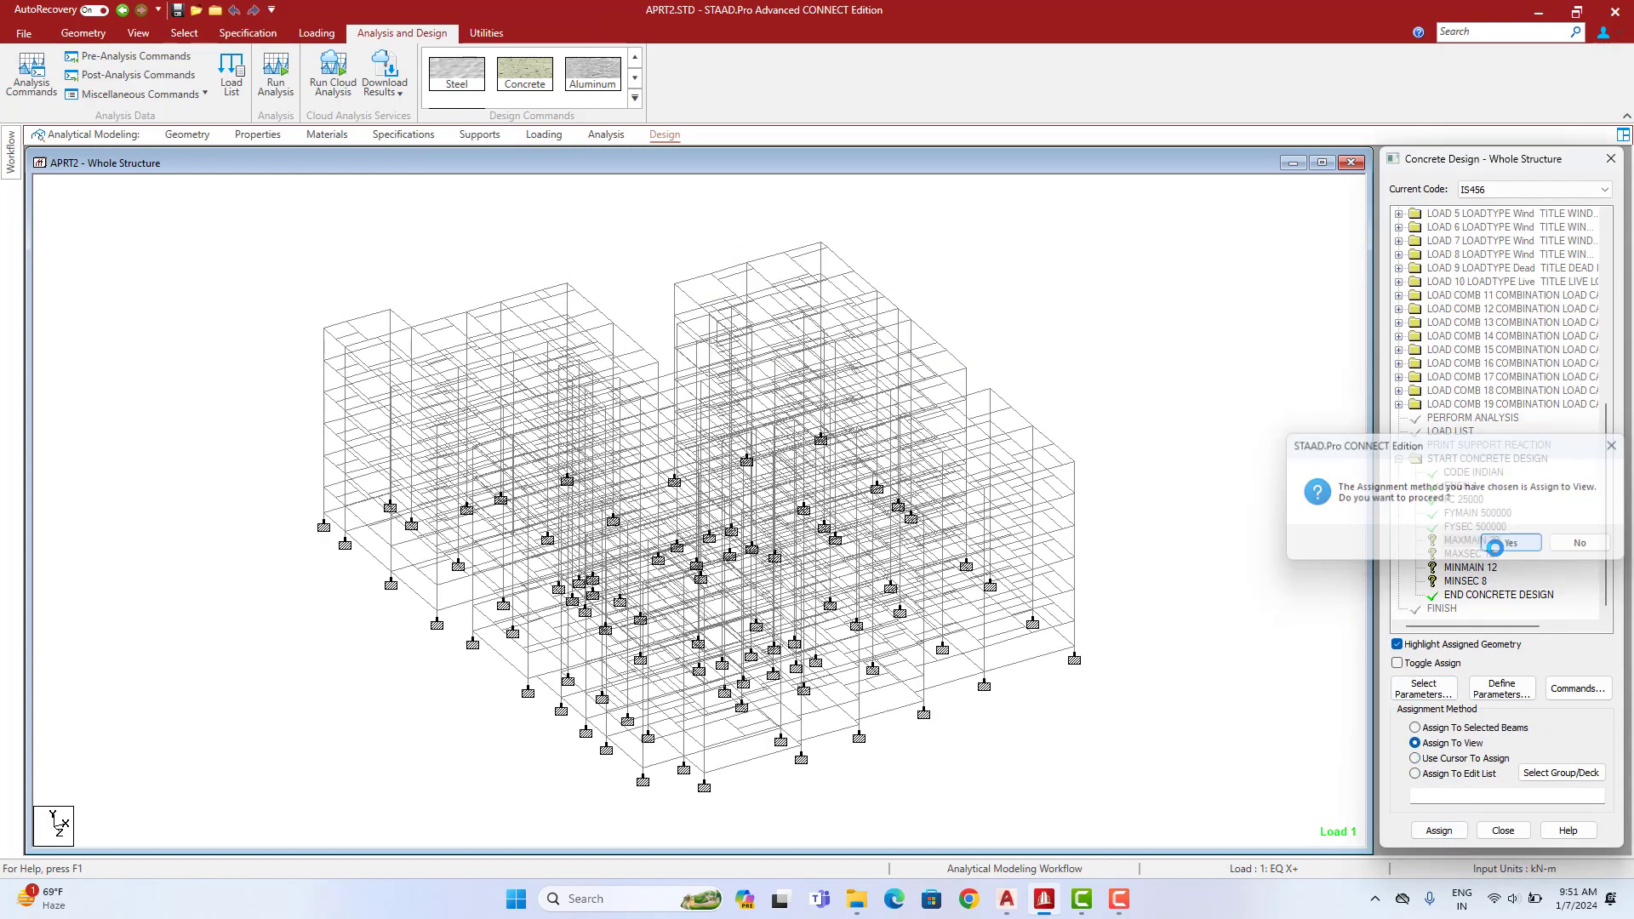
left_click(1513, 544)
left_click(1470, 554)
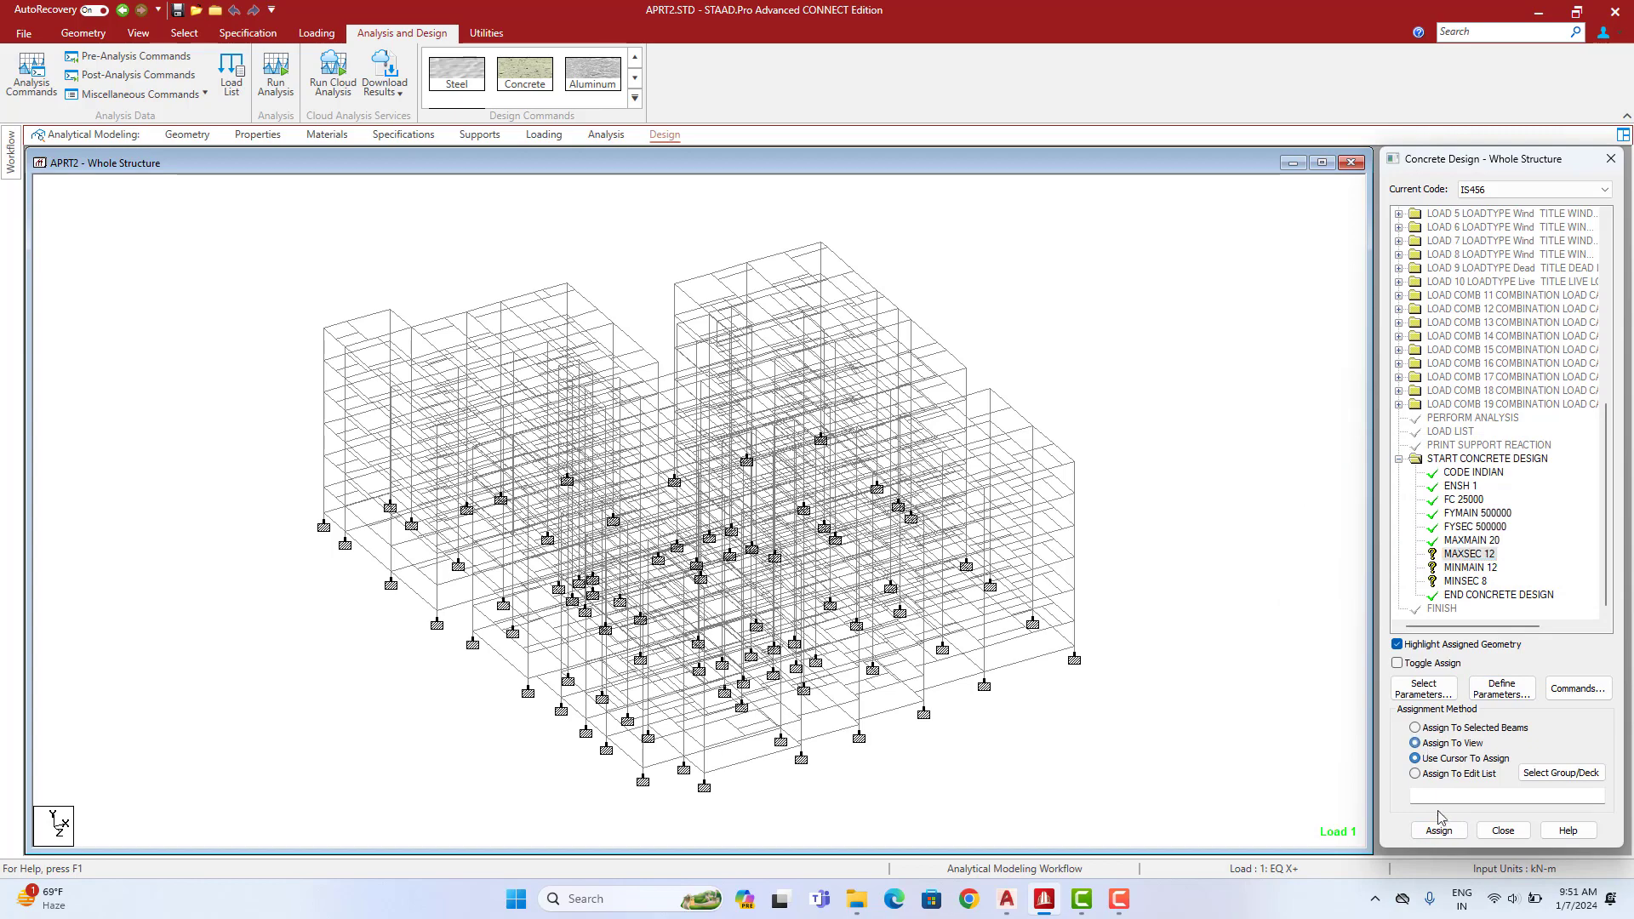
left_click(1438, 831)
left_click(1512, 543)
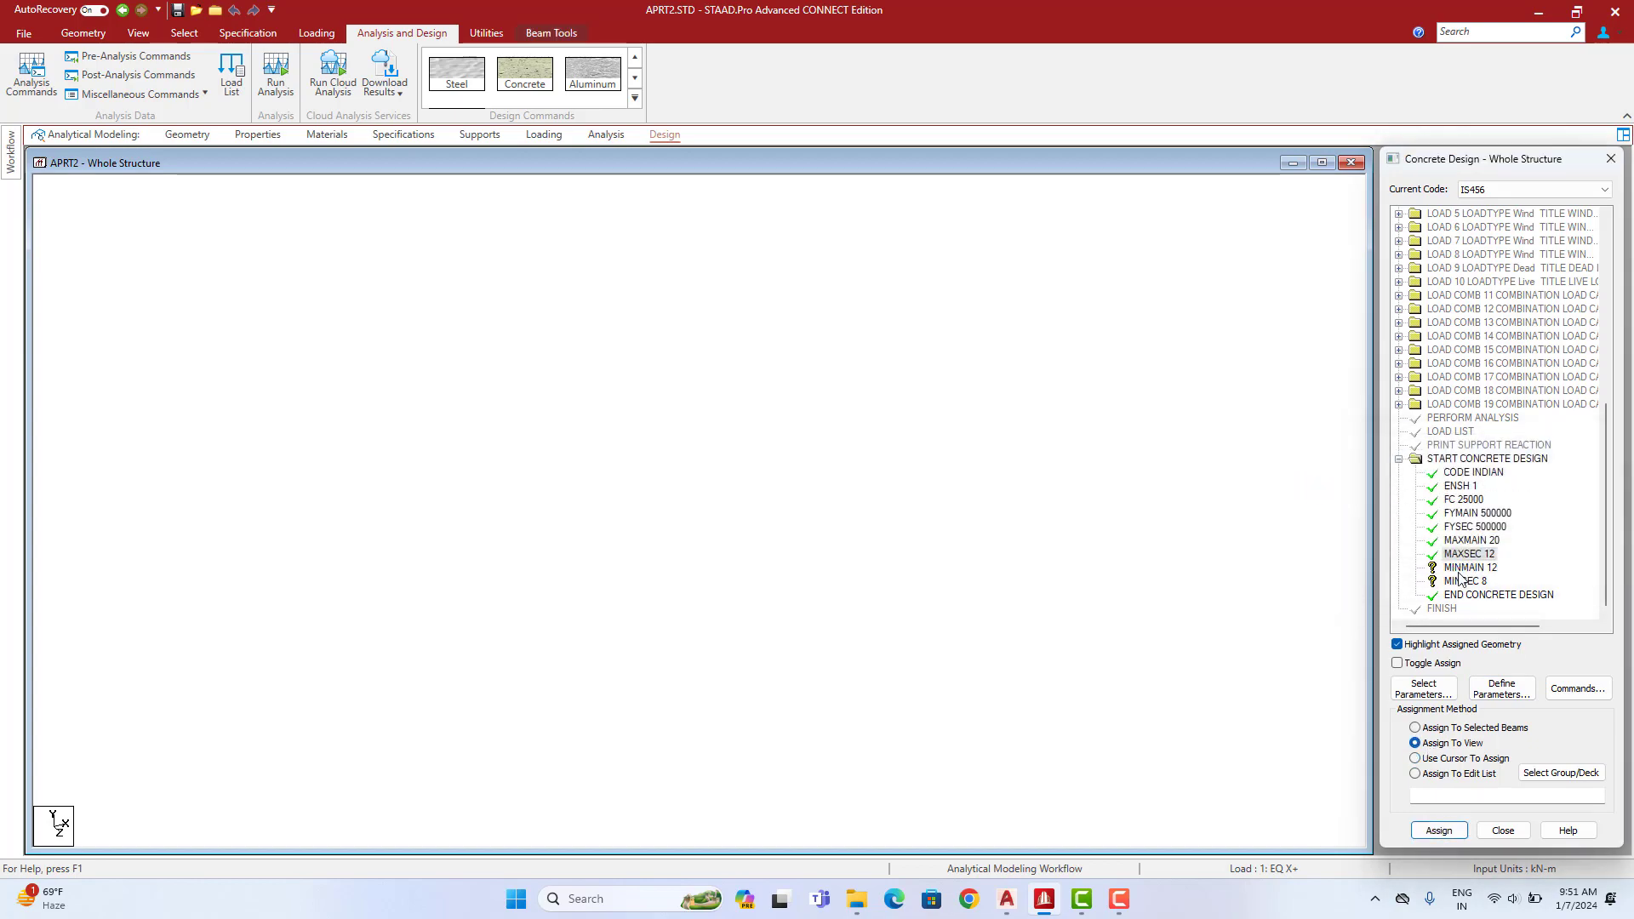
Assign the minimum reinforcement sizes MINMAIN 12 and MINSEC 8 to all members in the view
left_click(1415, 743)
left_click(1438, 830)
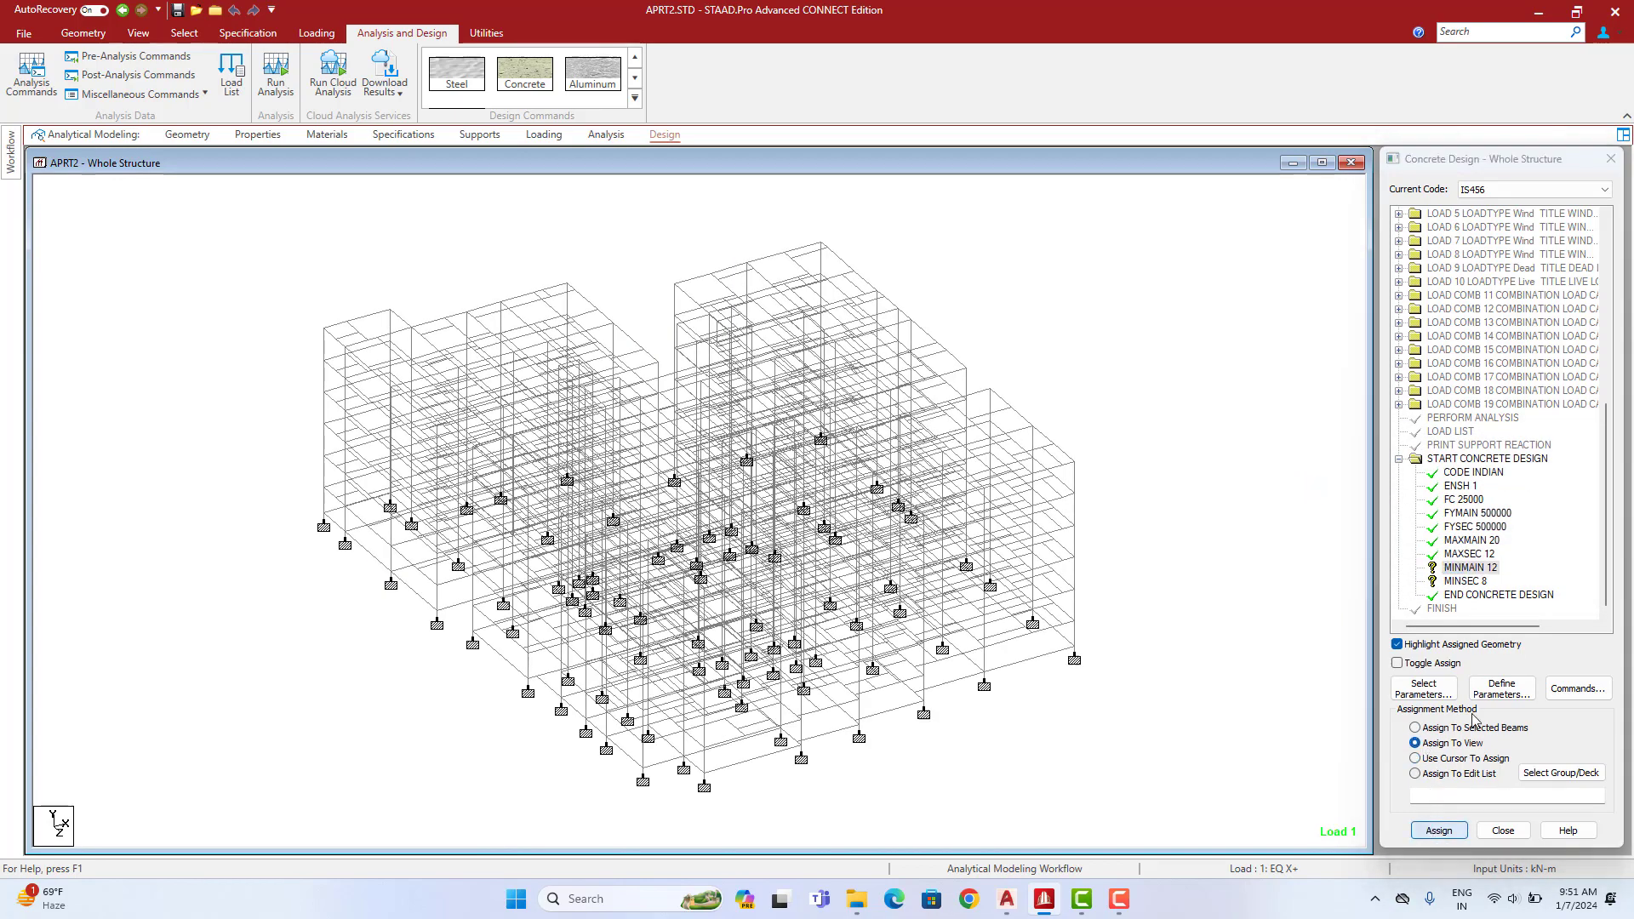
left_click(1509, 545)
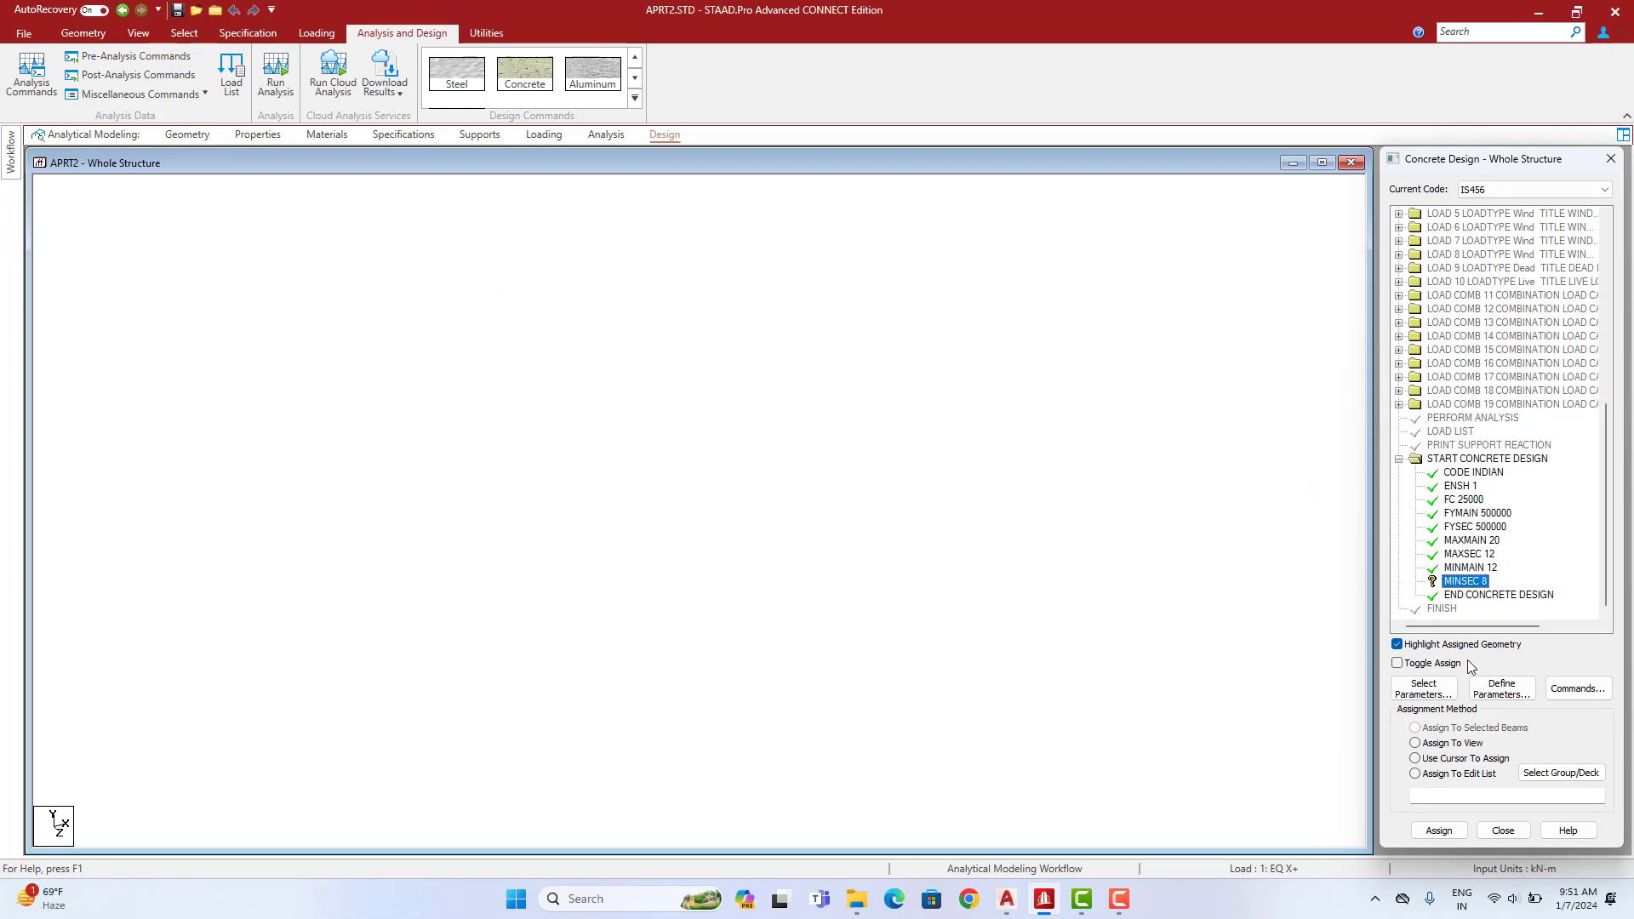
left_click(1454, 830)
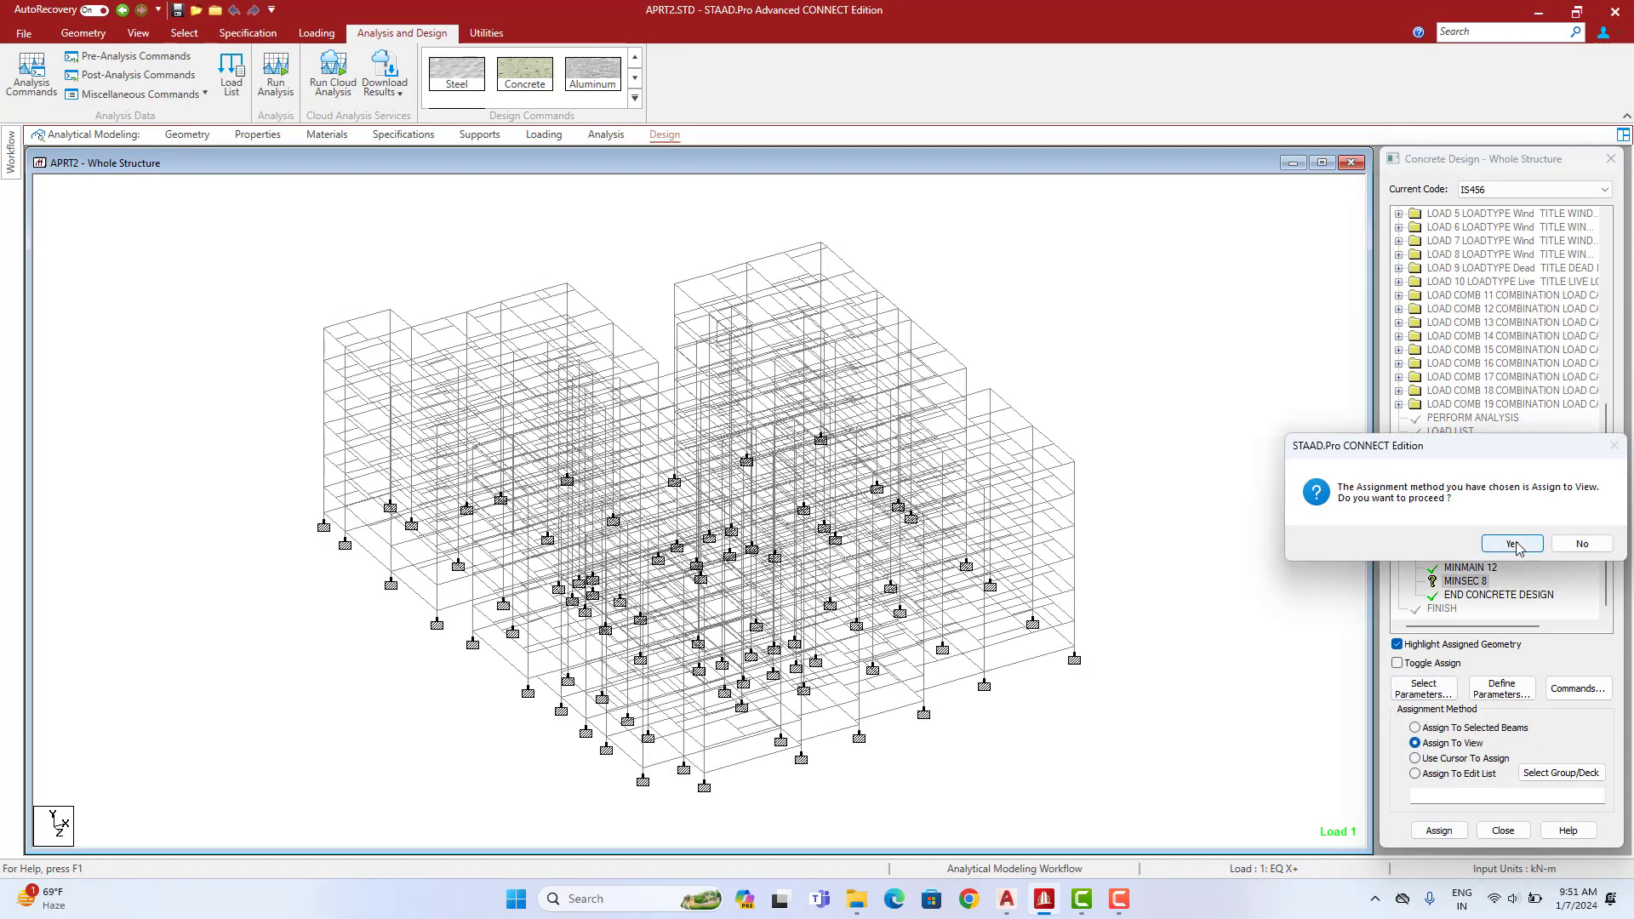
left_click(1510, 544)
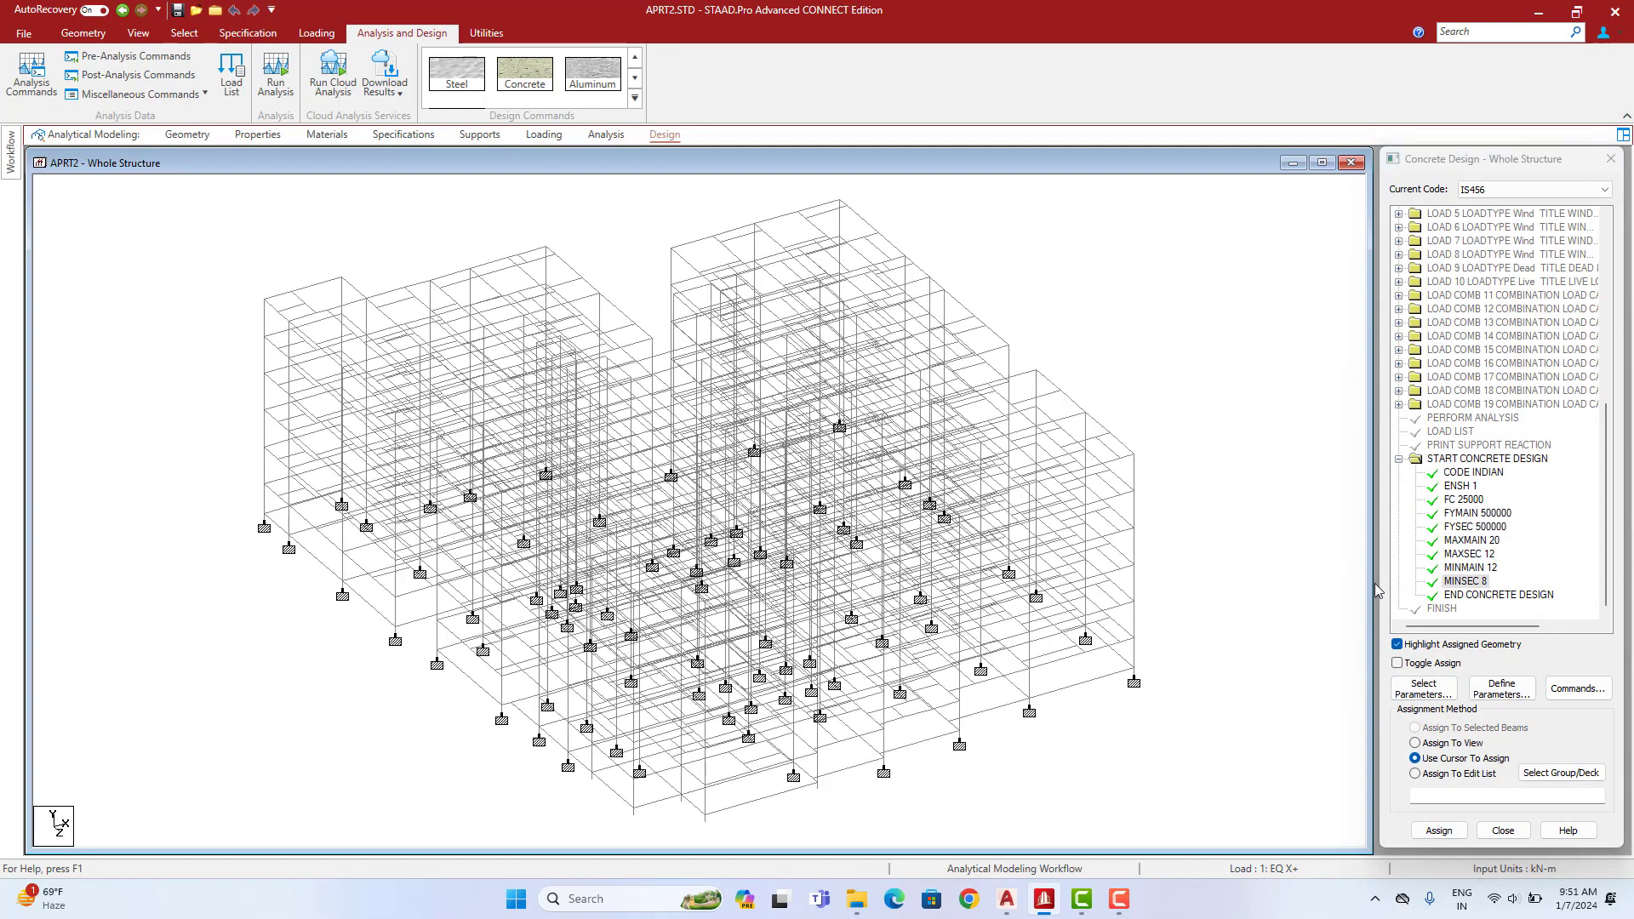
Add the DESIGN COLUMN command to the concrete design and close the design commands
left_click(1569, 691)
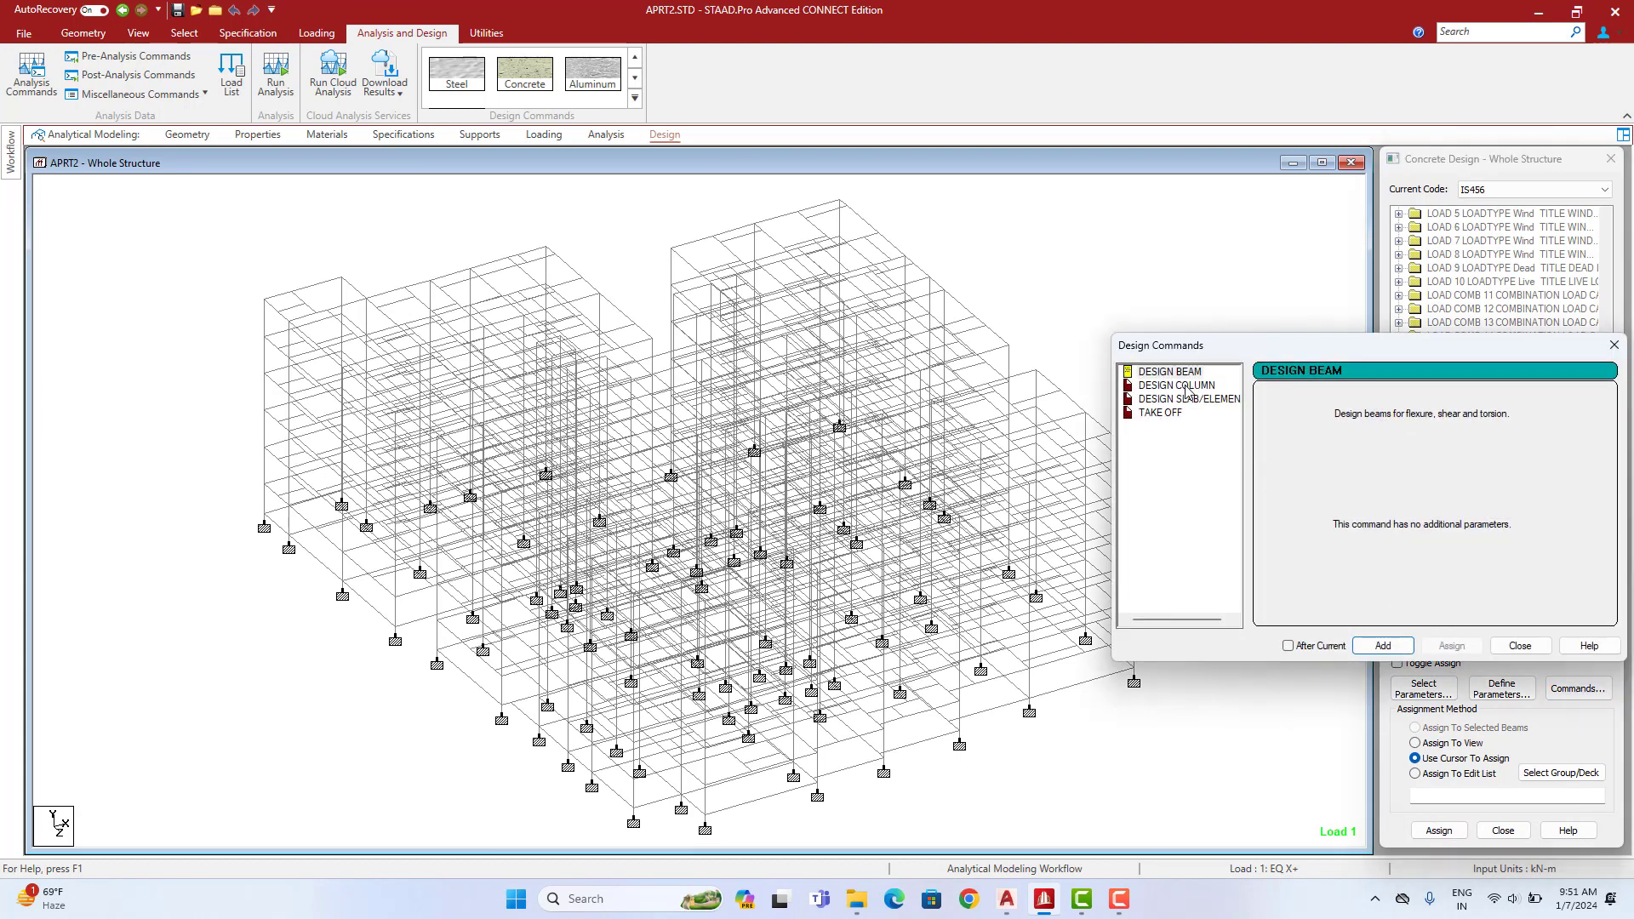
left_click(1175, 385)
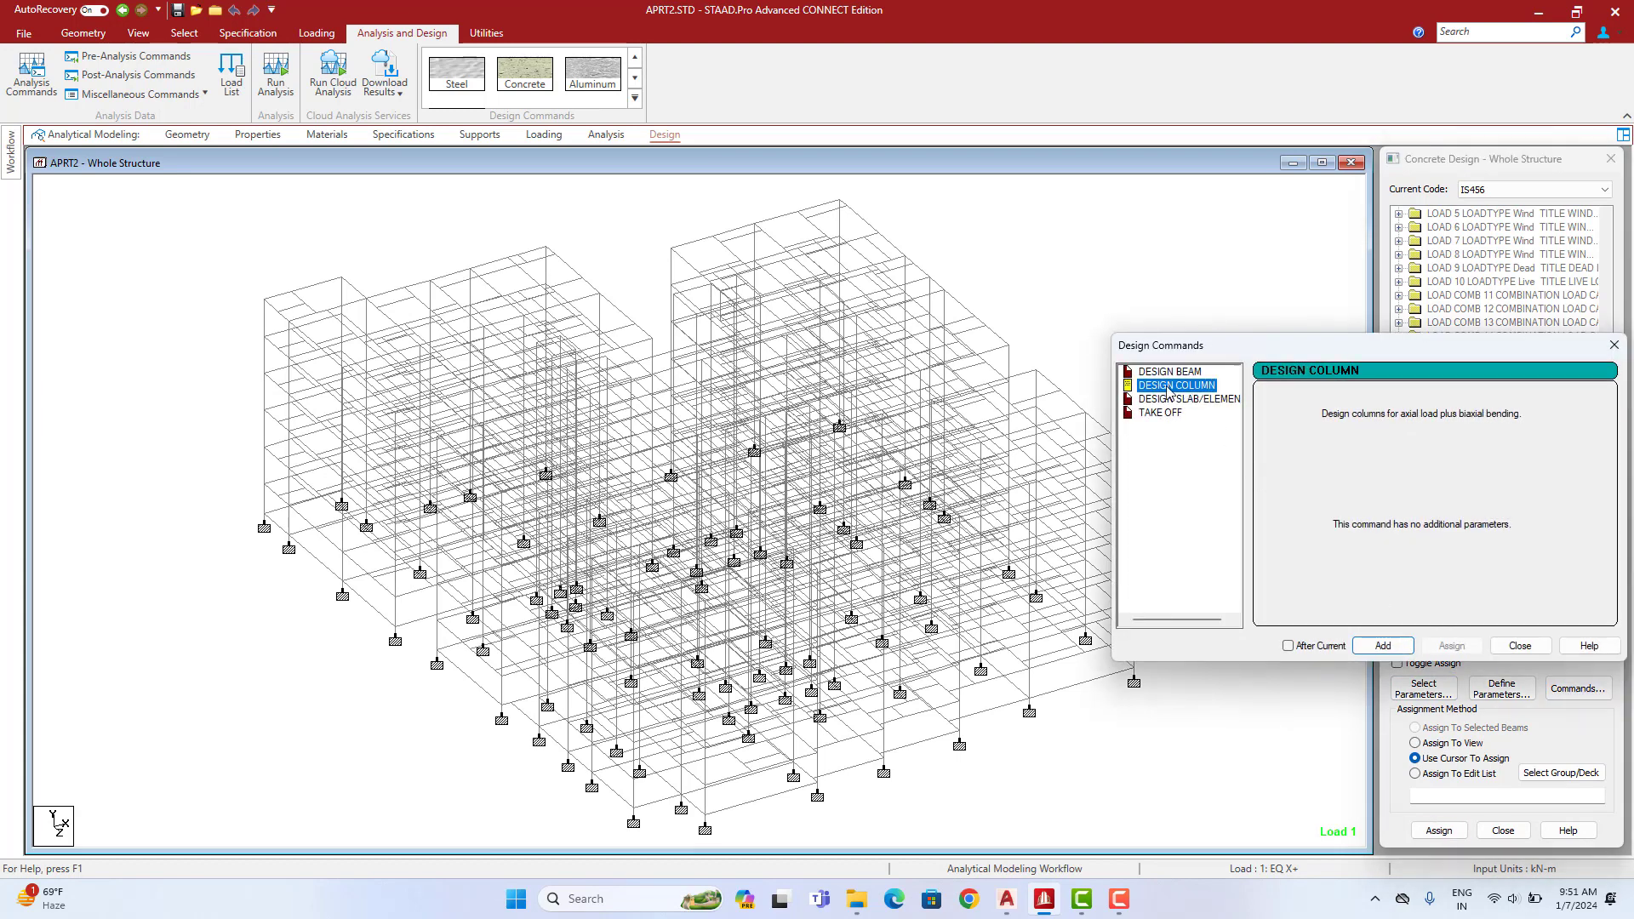
left_click(1383, 646)
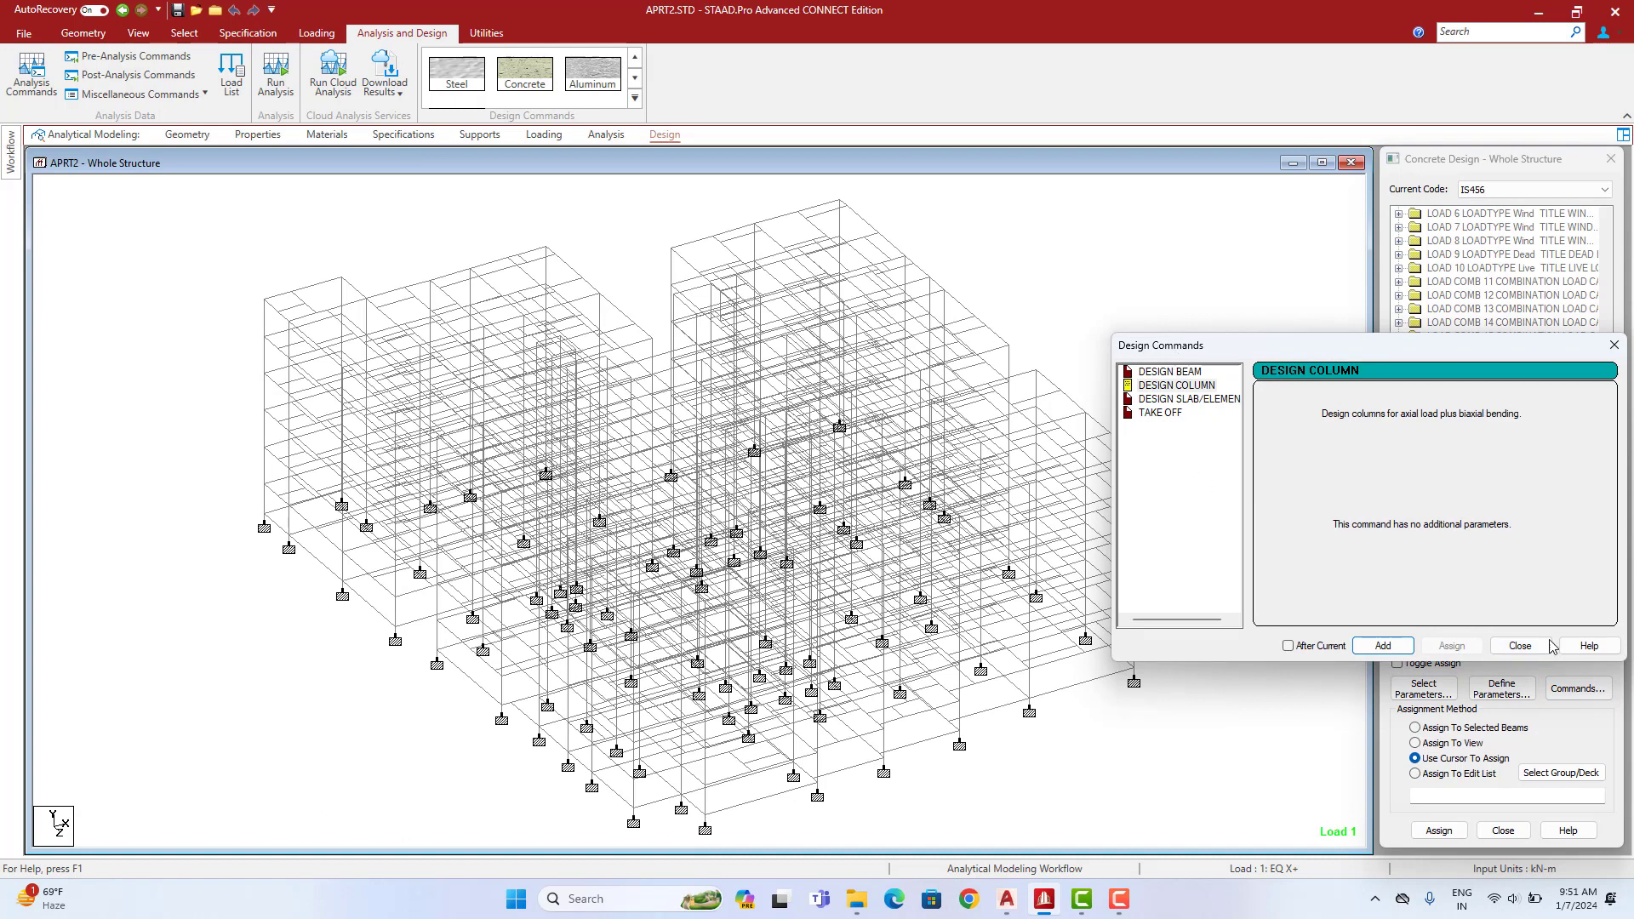
left_click(1520, 647)
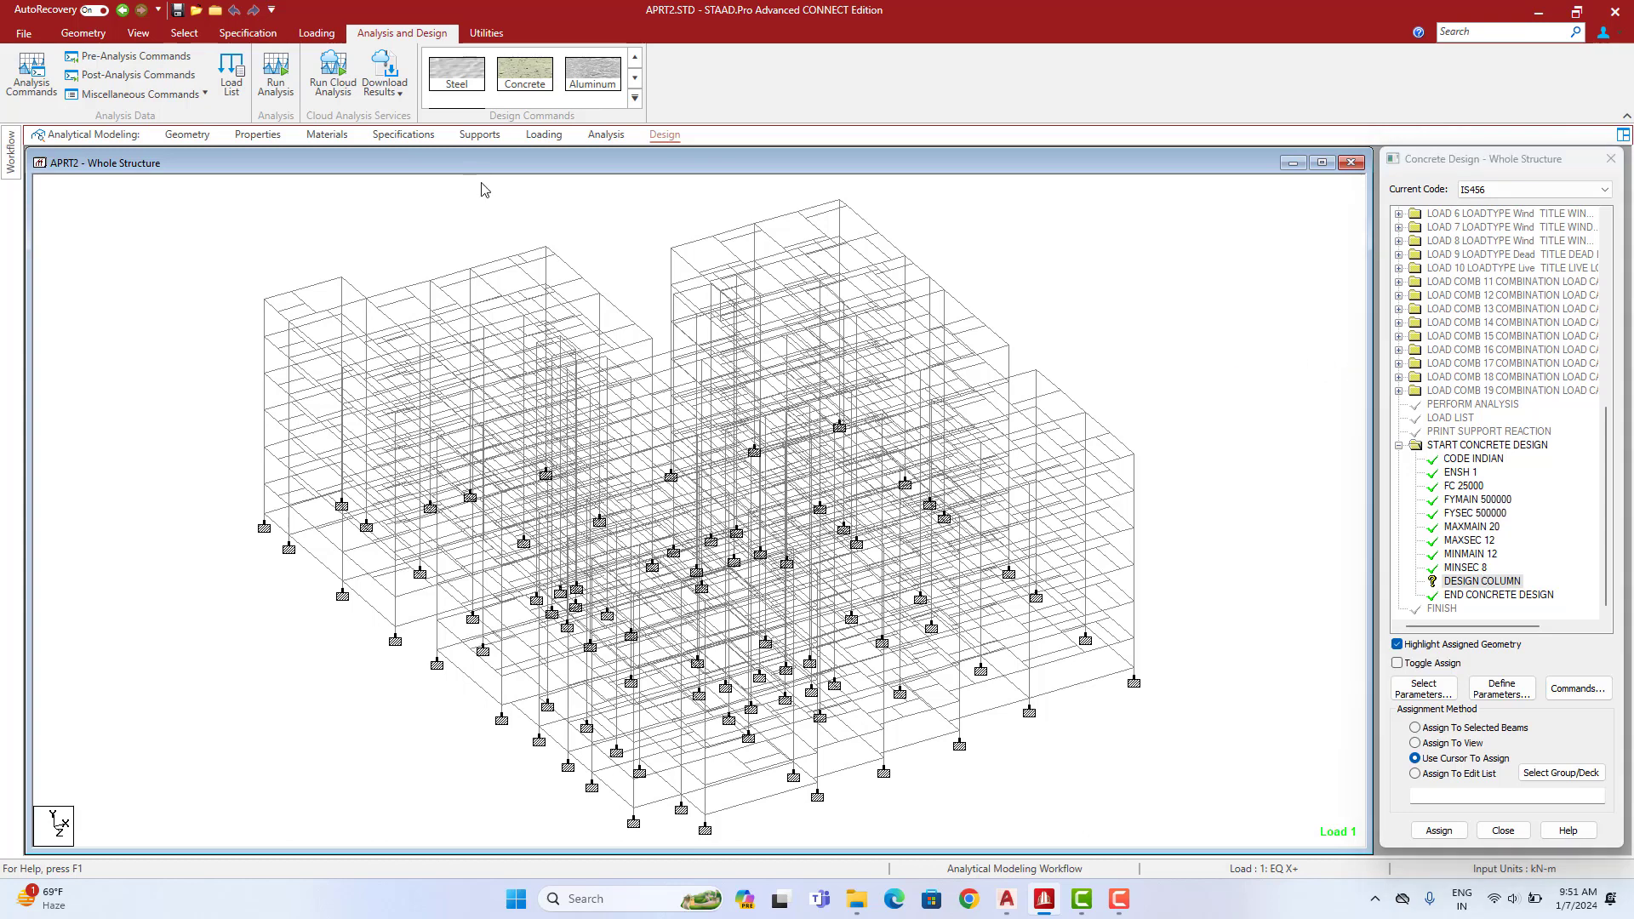
Highlight the members parallel to Y and delete the short stray column near the top of the taller block
left_click(203, 39)
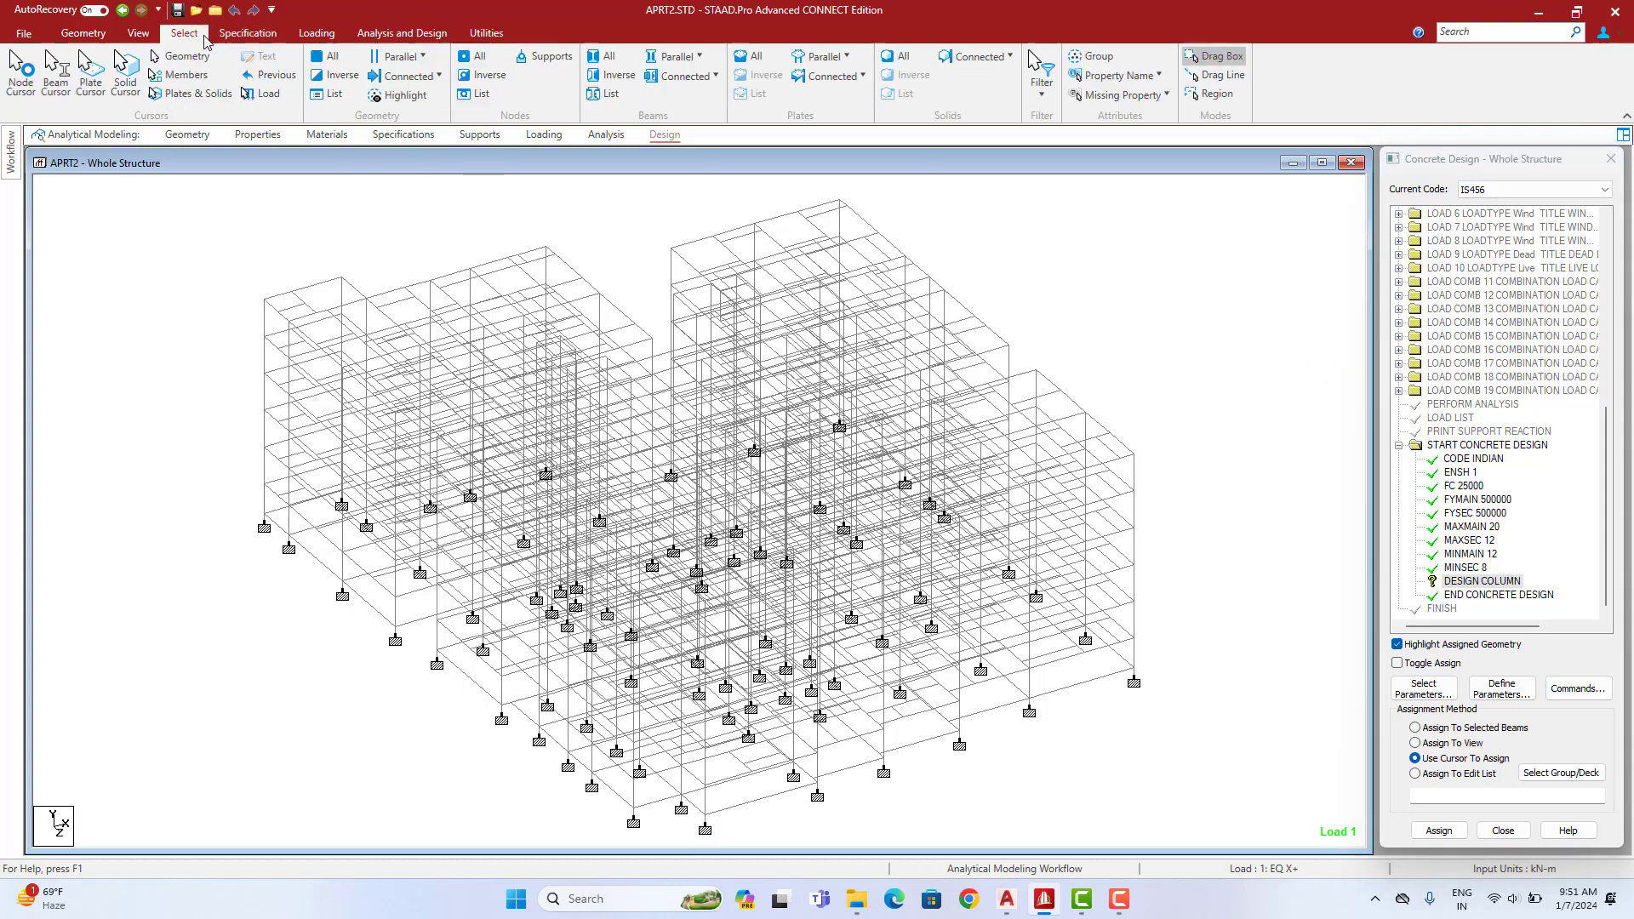
left_click(672, 56)
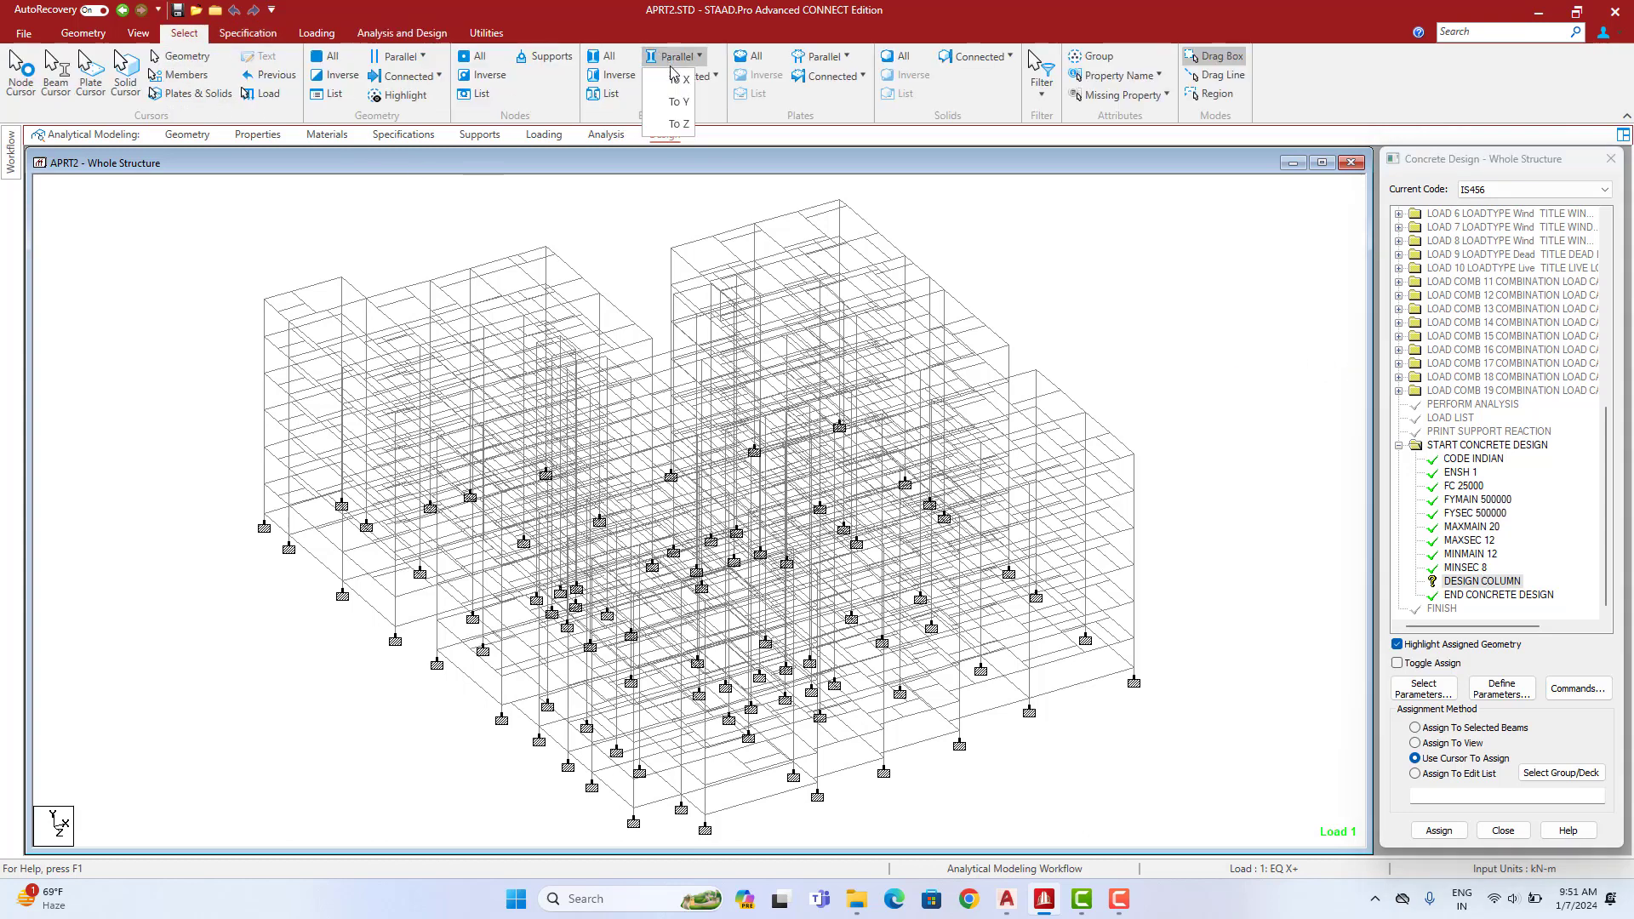
left_click(676, 103)
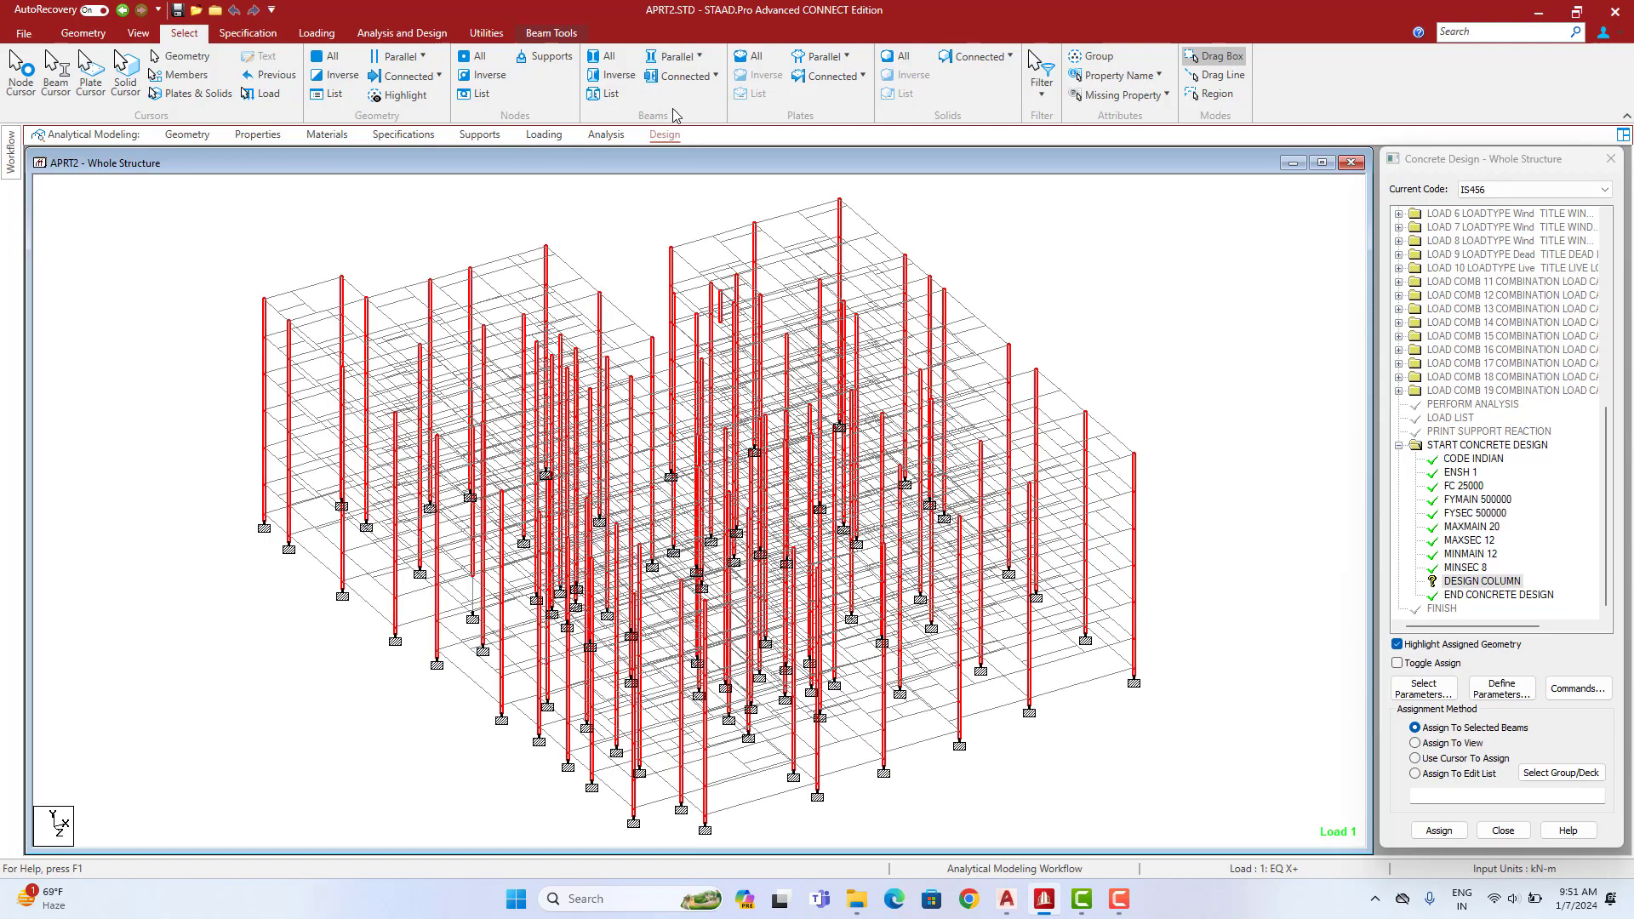
scroll(788, 379, "up", 2)
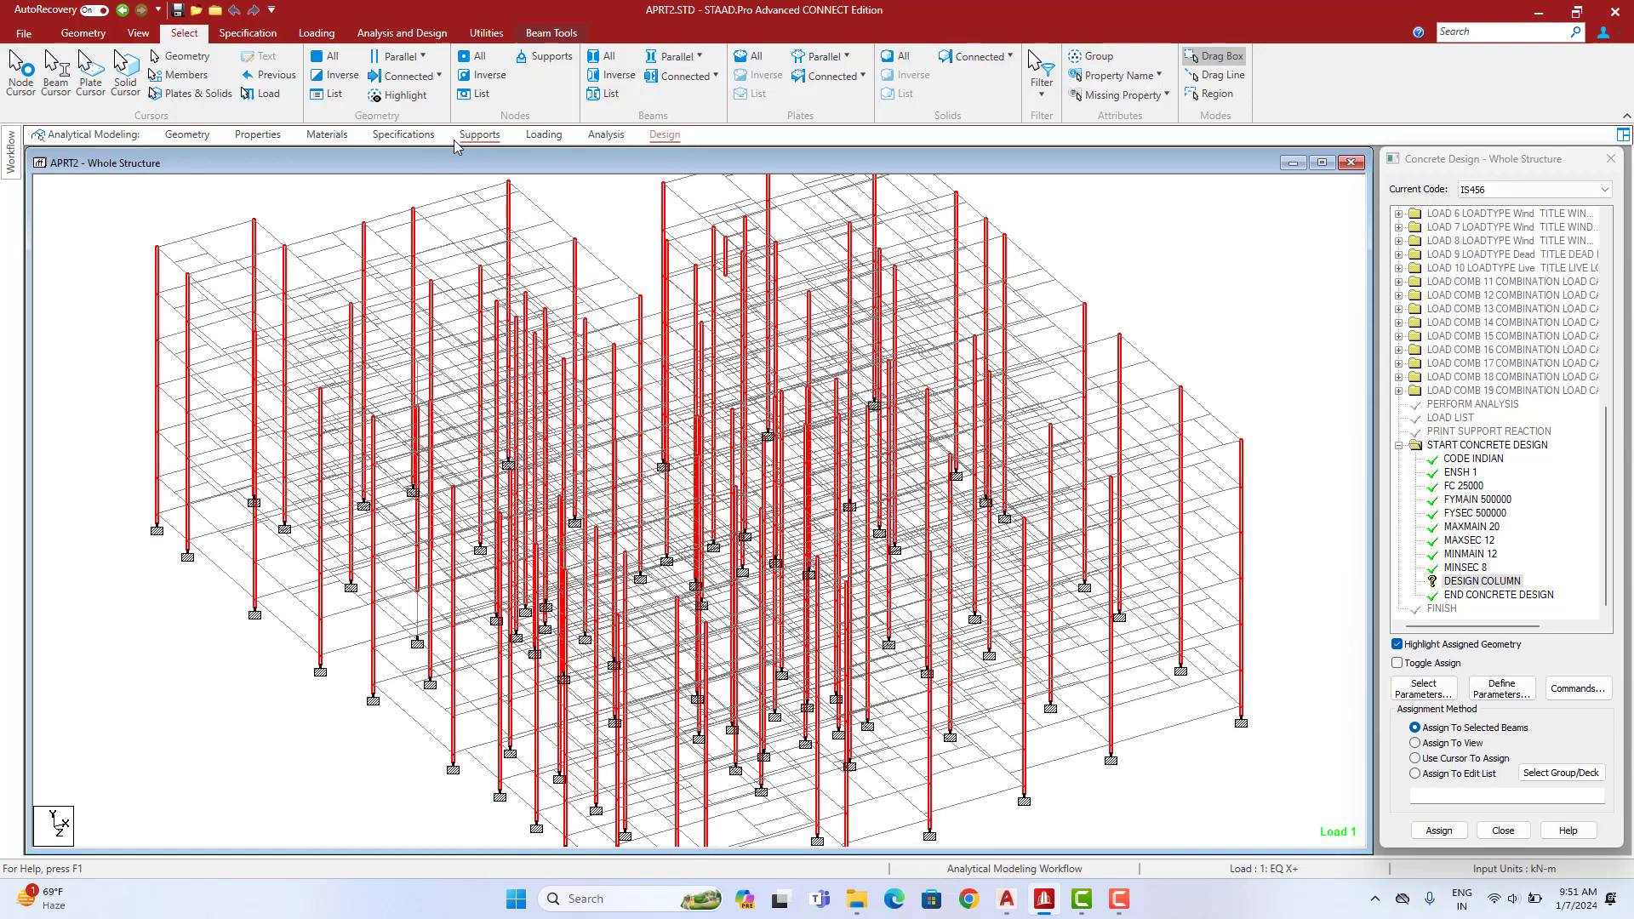
scroll(700, 247, "up", 3)
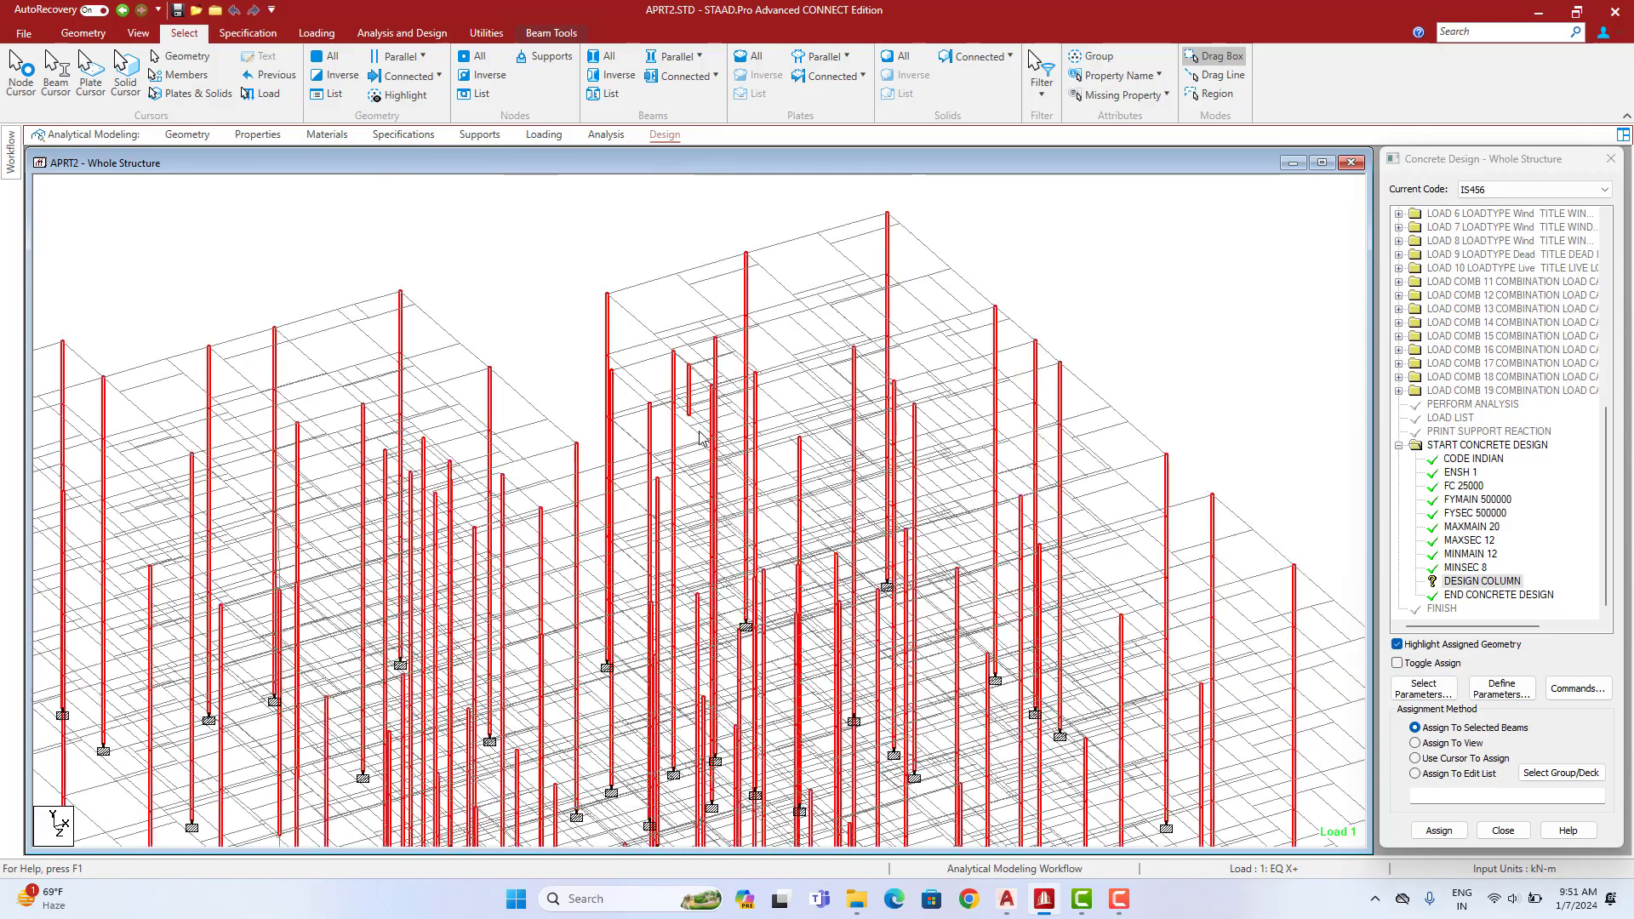
scroll(699, 349, "up", 2)
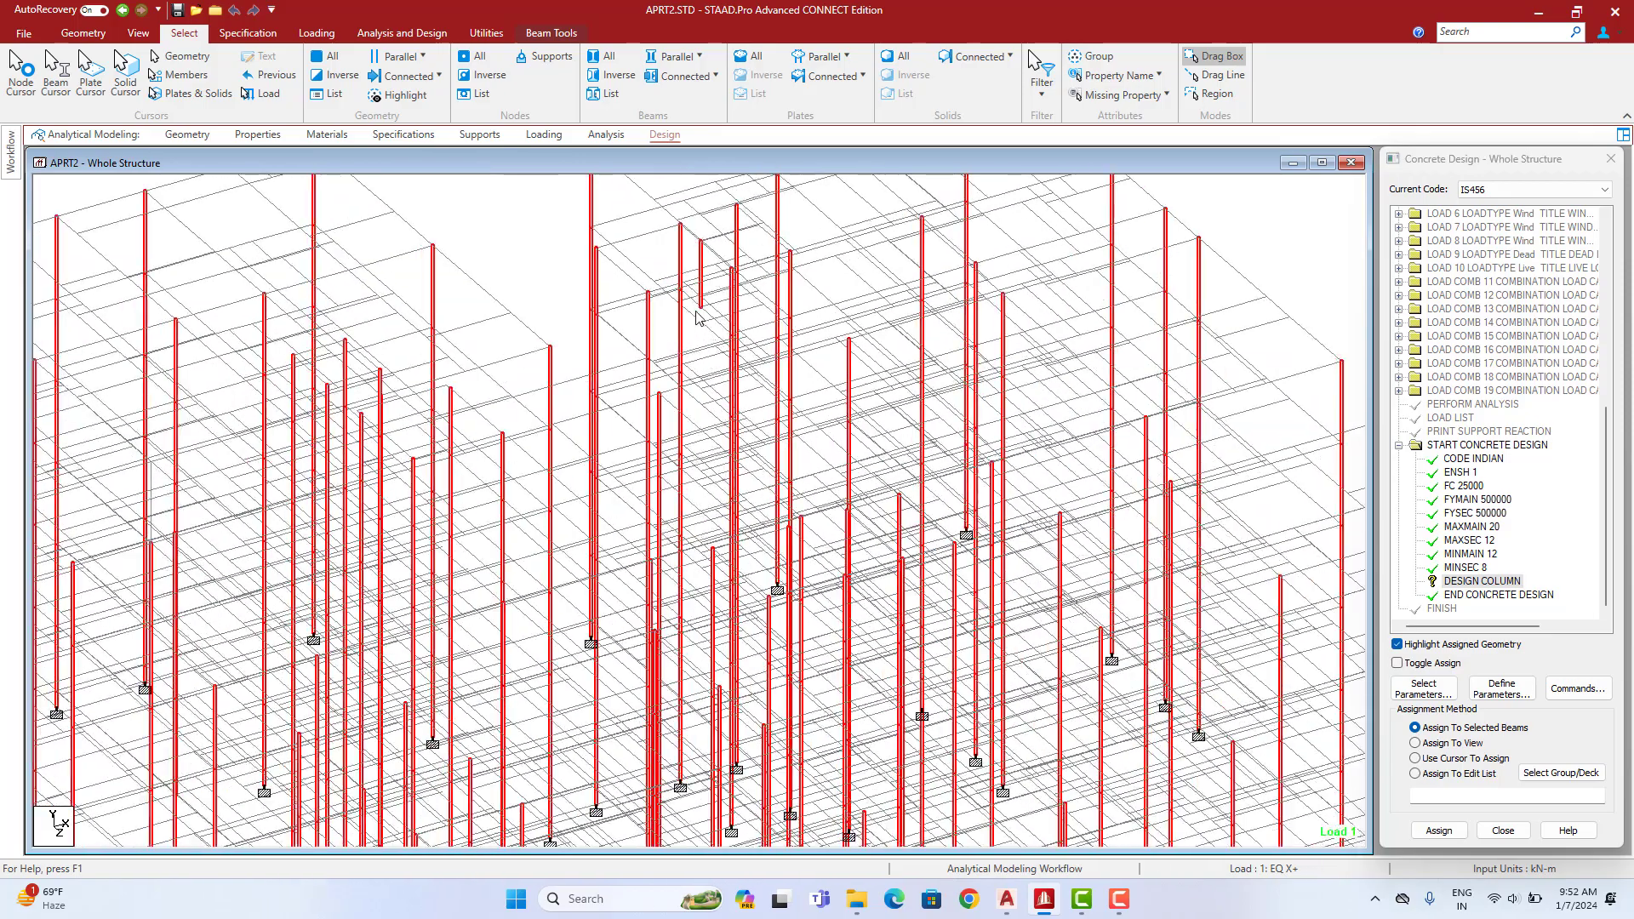
left_click(702, 268)
key("Delete")
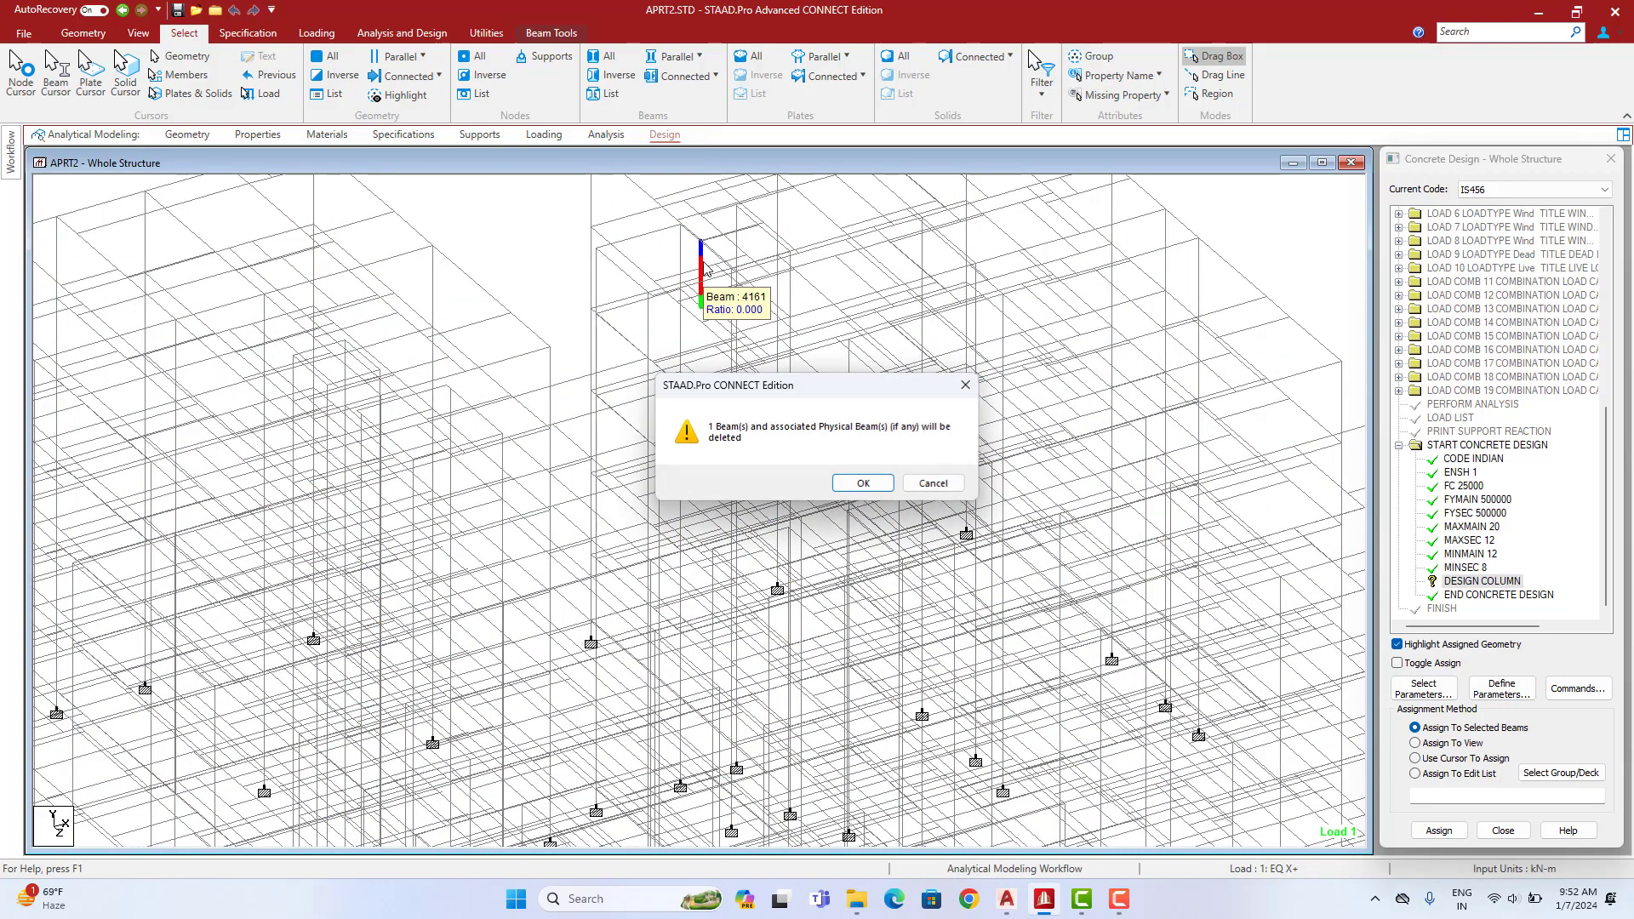
key("Return")
scroll(866, 547, "down", 1)
scroll(866, 551, "down", 5)
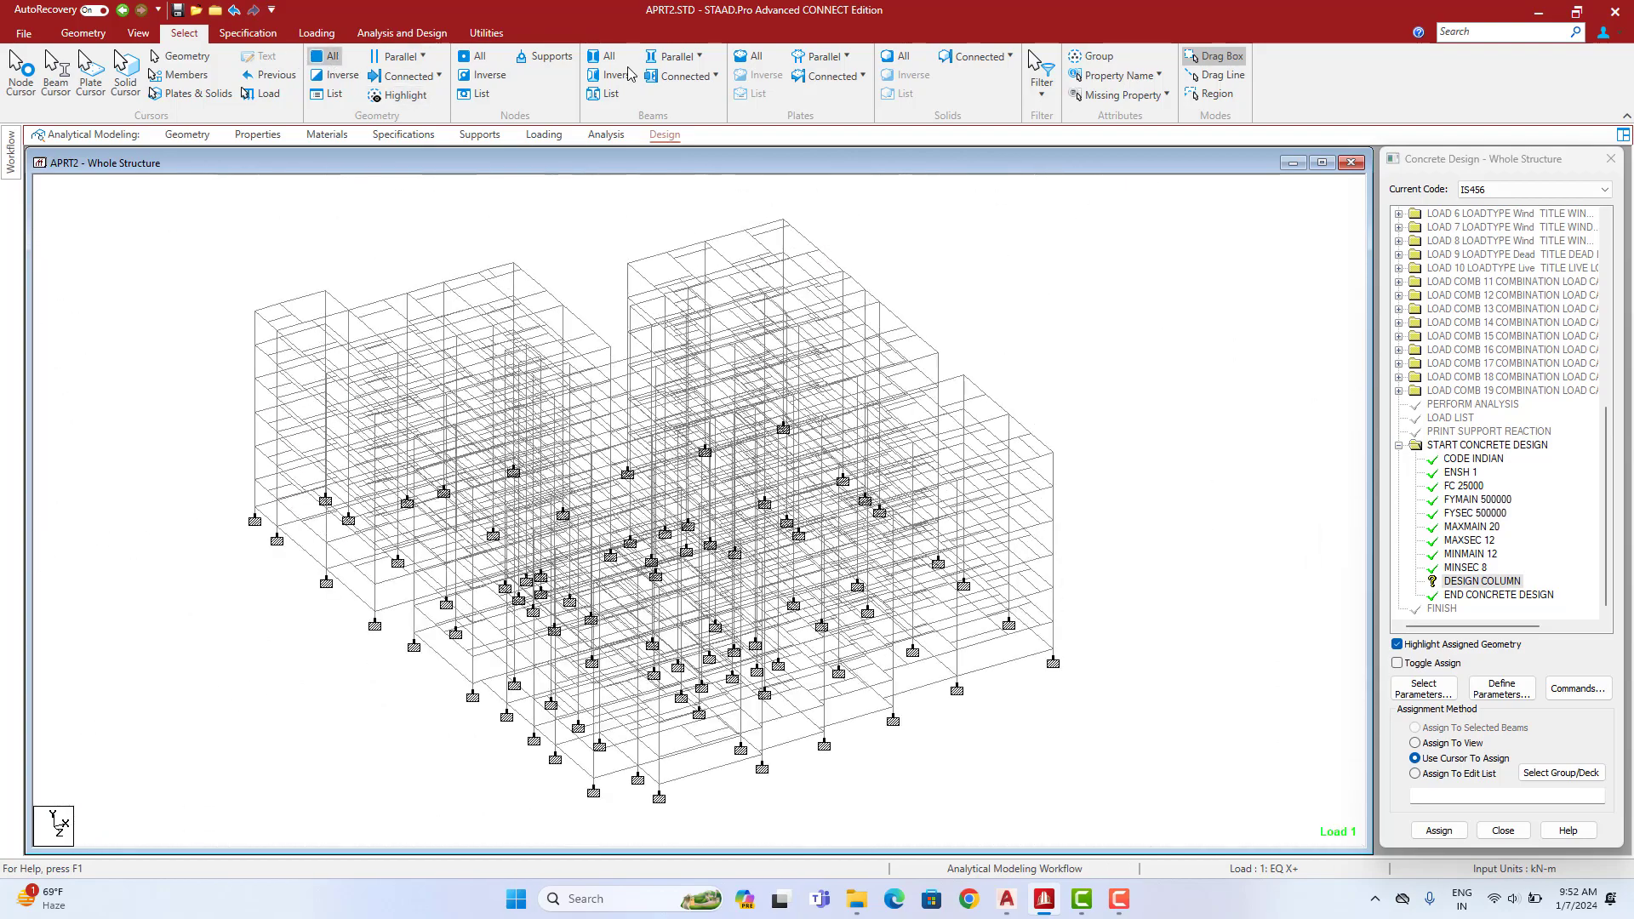
Select all members parallel to Y, check them in elevation, and assign the DESIGN COLUMN command to them
left_click(681, 56)
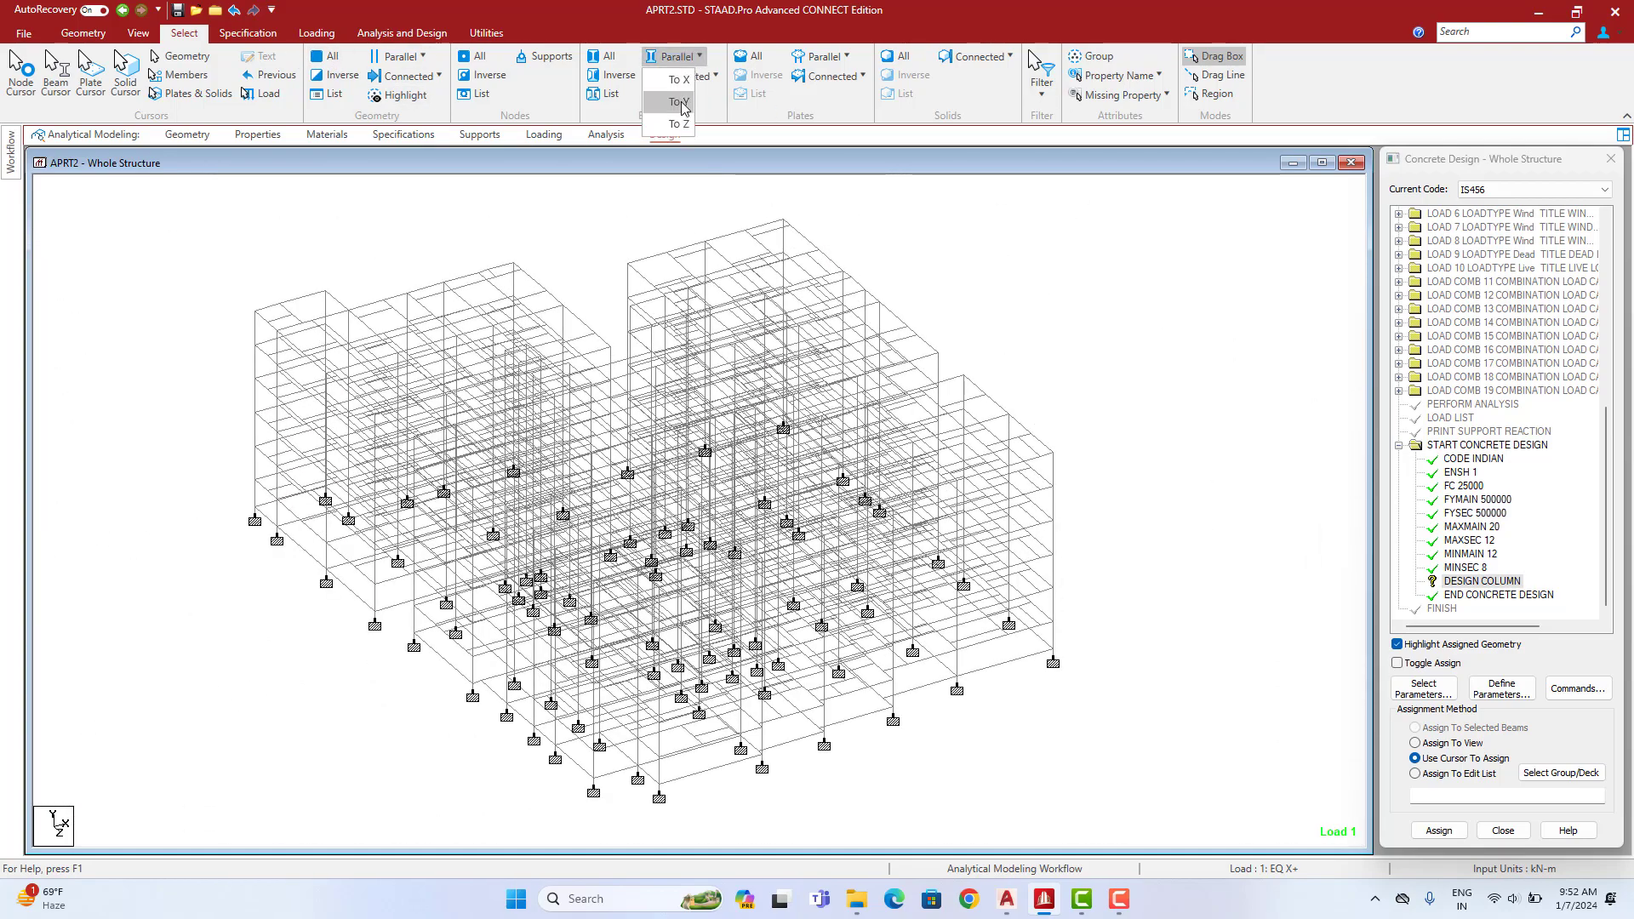
left_click(672, 94)
scroll(977, 432, "up", 1)
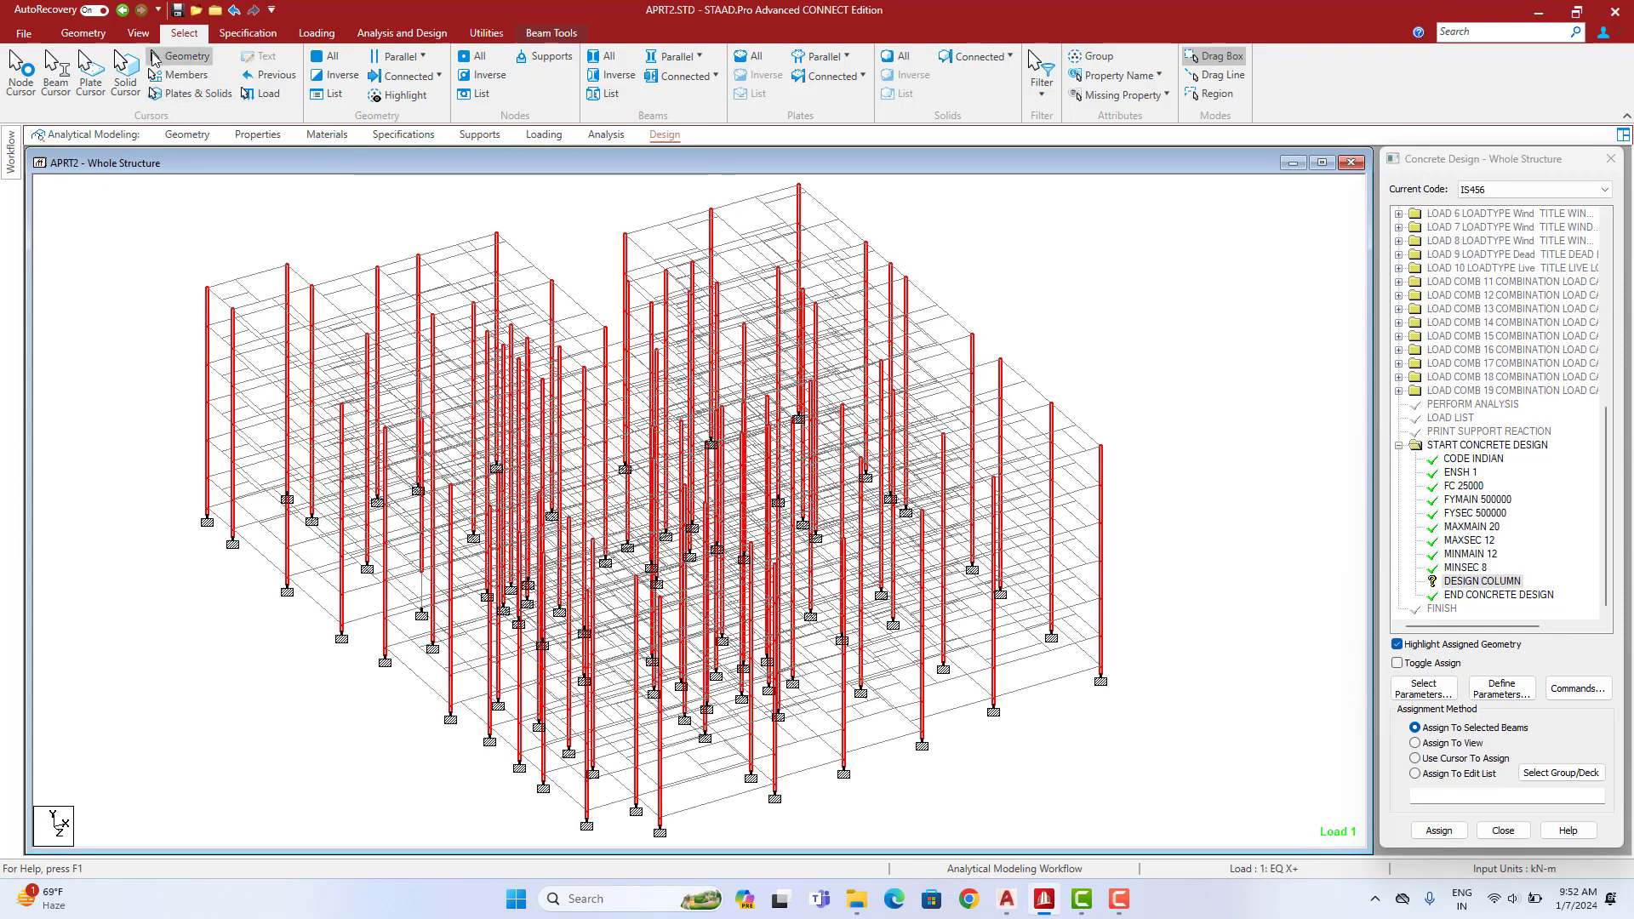
left_click(138, 33)
left_click(348, 76)
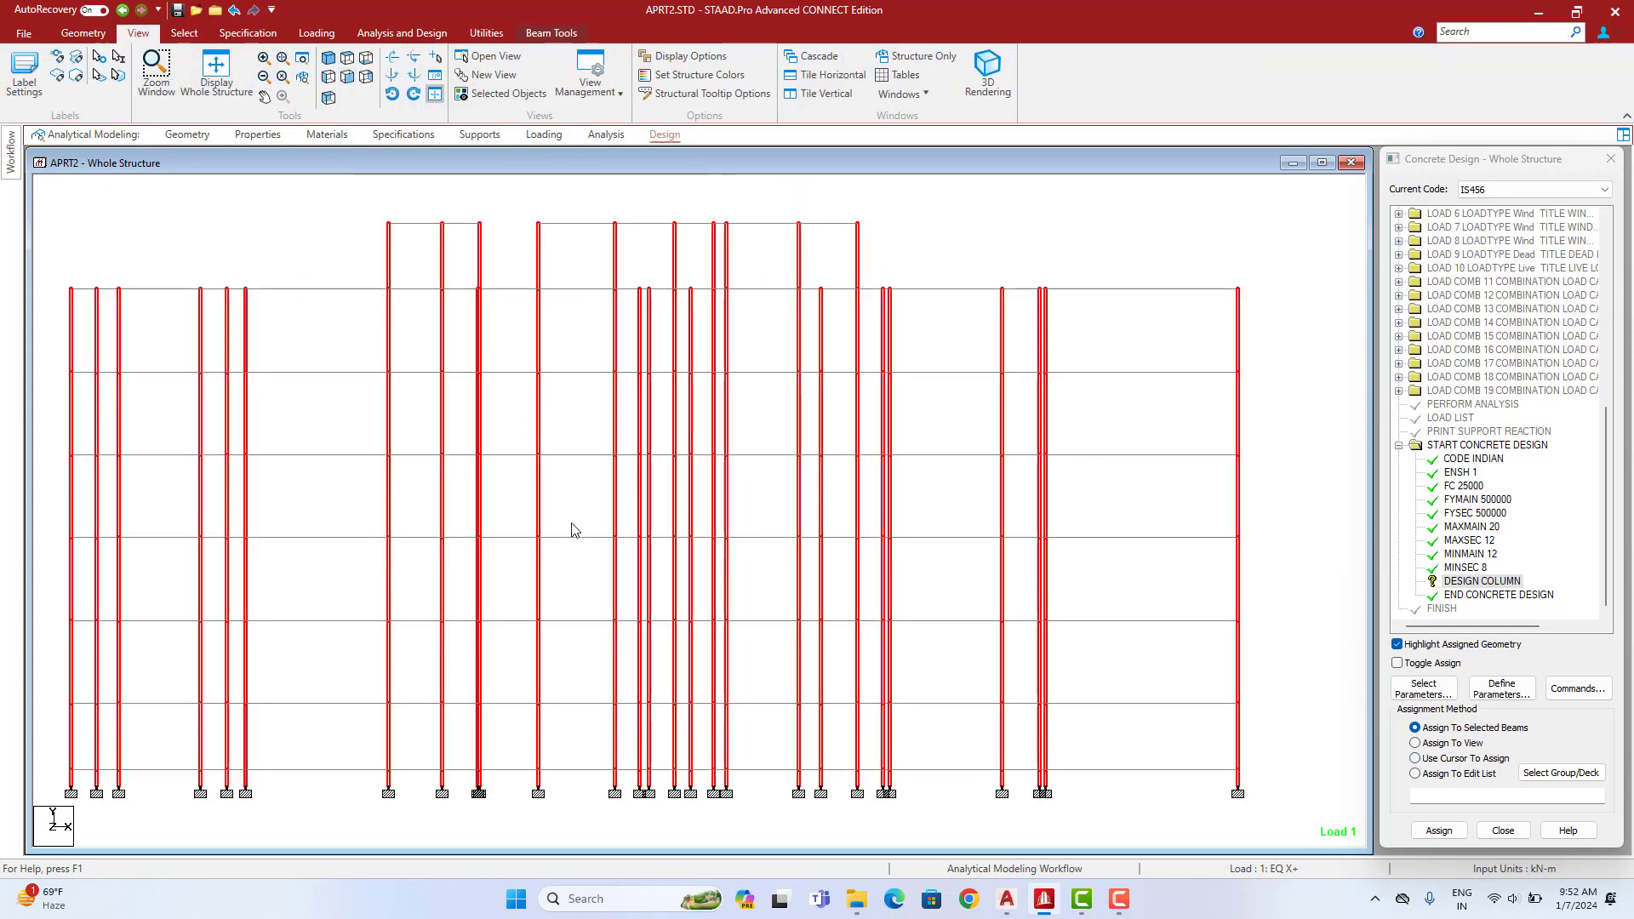
middle_click_drag(532, 763, 528, 706)
scroll(529, 705, "down", 1)
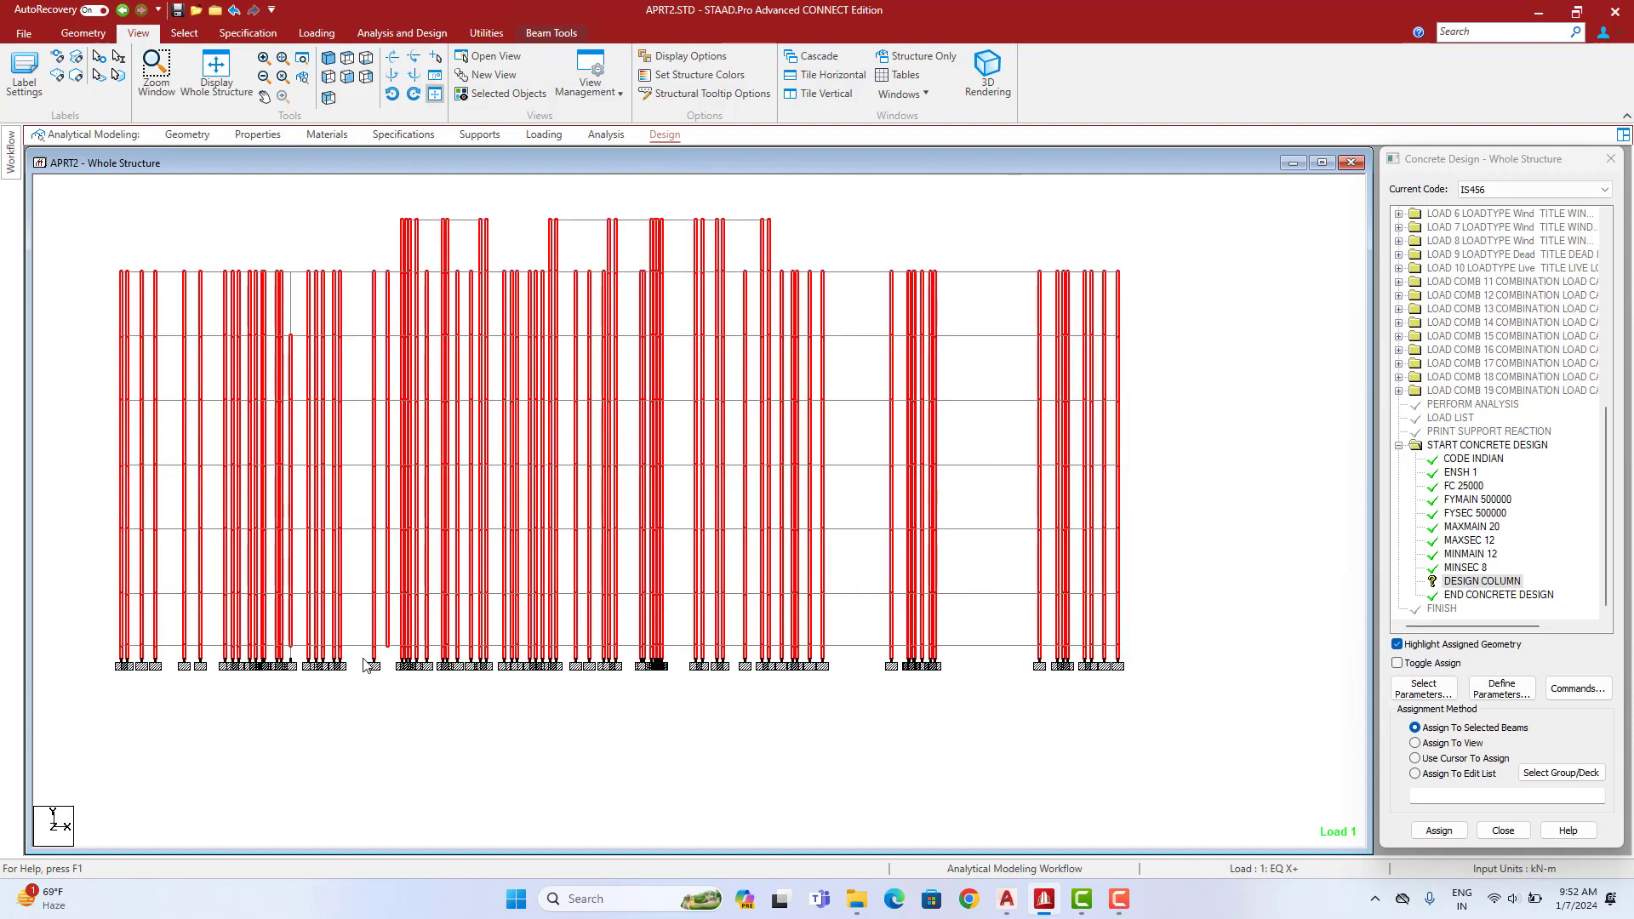
scroll(363, 658, "up", 3)
middle_click_drag(375, 662, 480, 624)
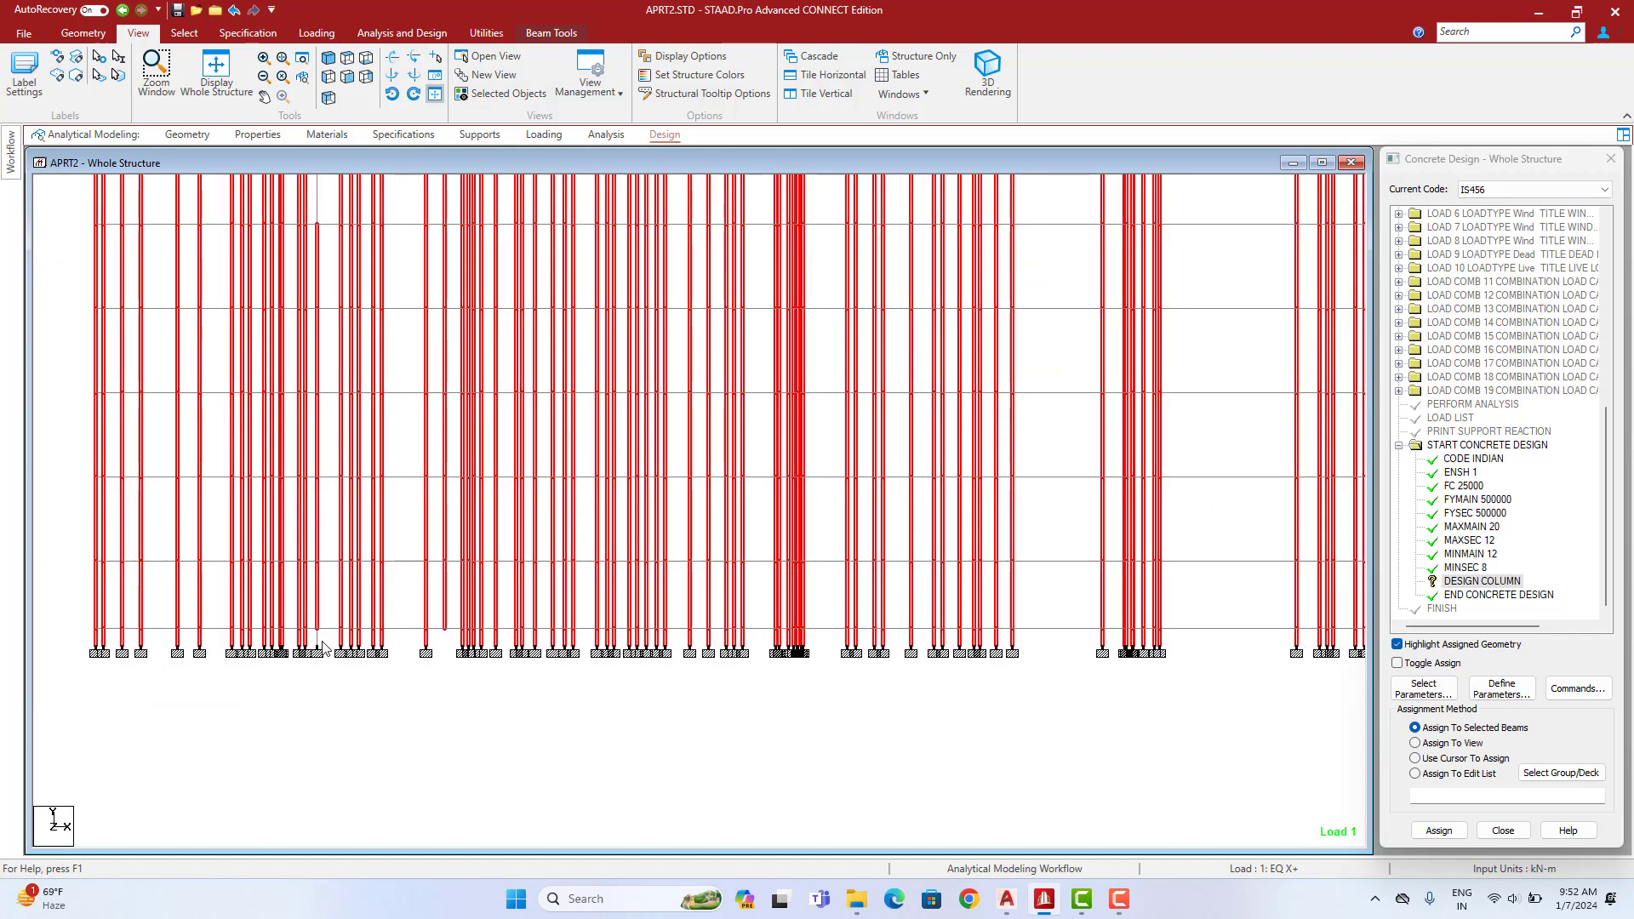
left_click(1447, 828)
left_click(1526, 540)
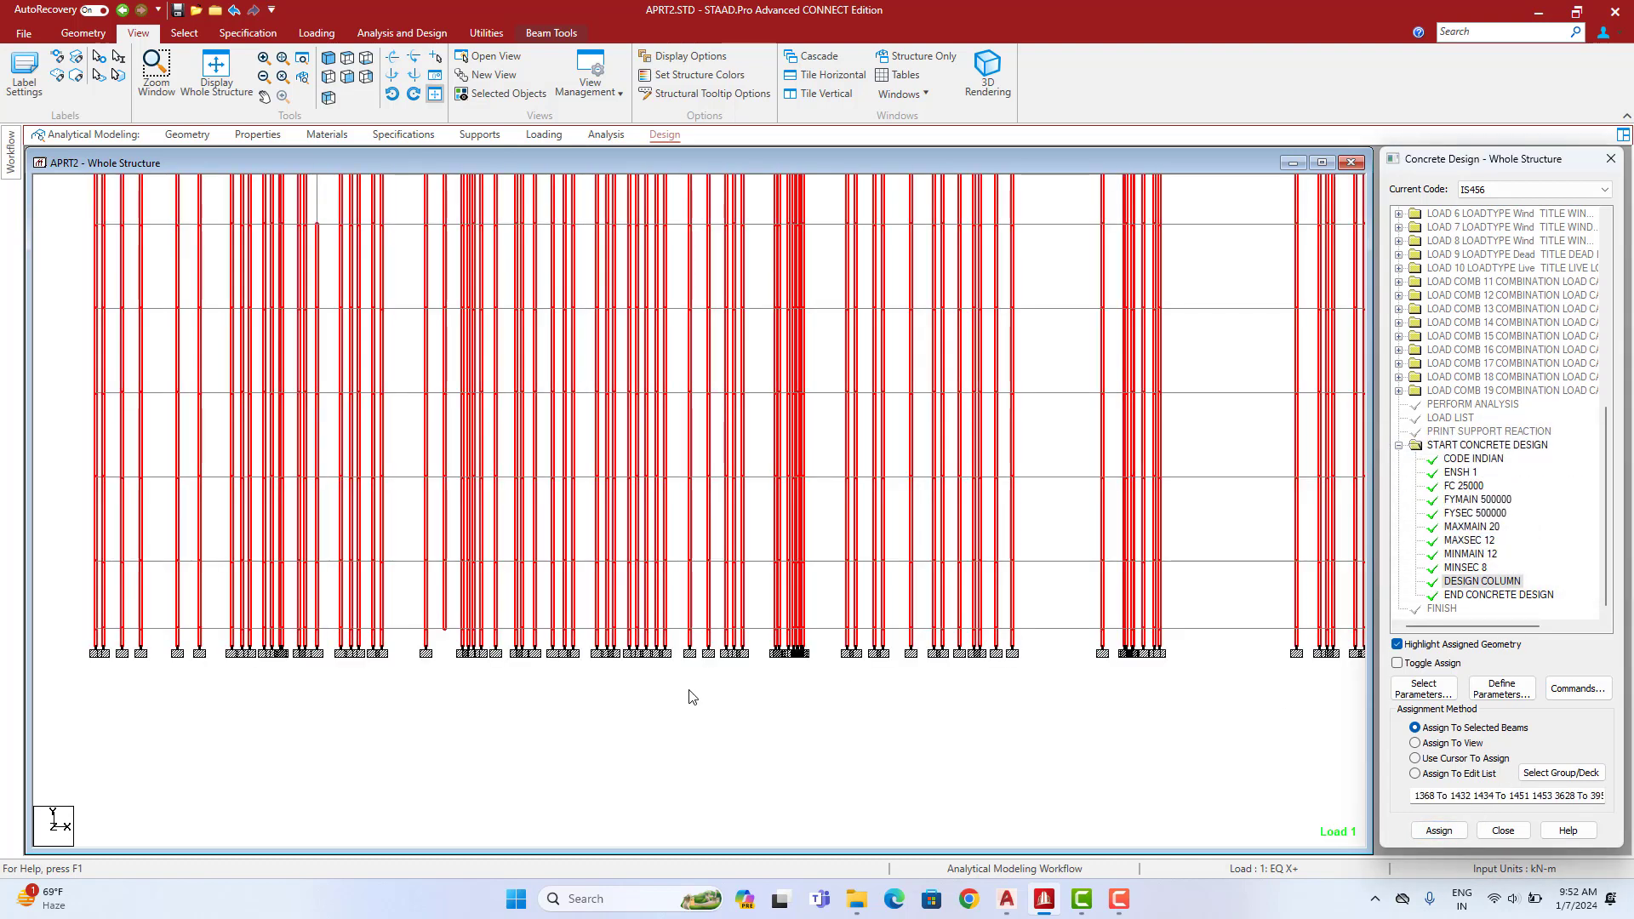
Examine in 3D the column that stops short of the foundation level and the members meeting at its lower end
middle_click_drag(548, 695, 566, 659)
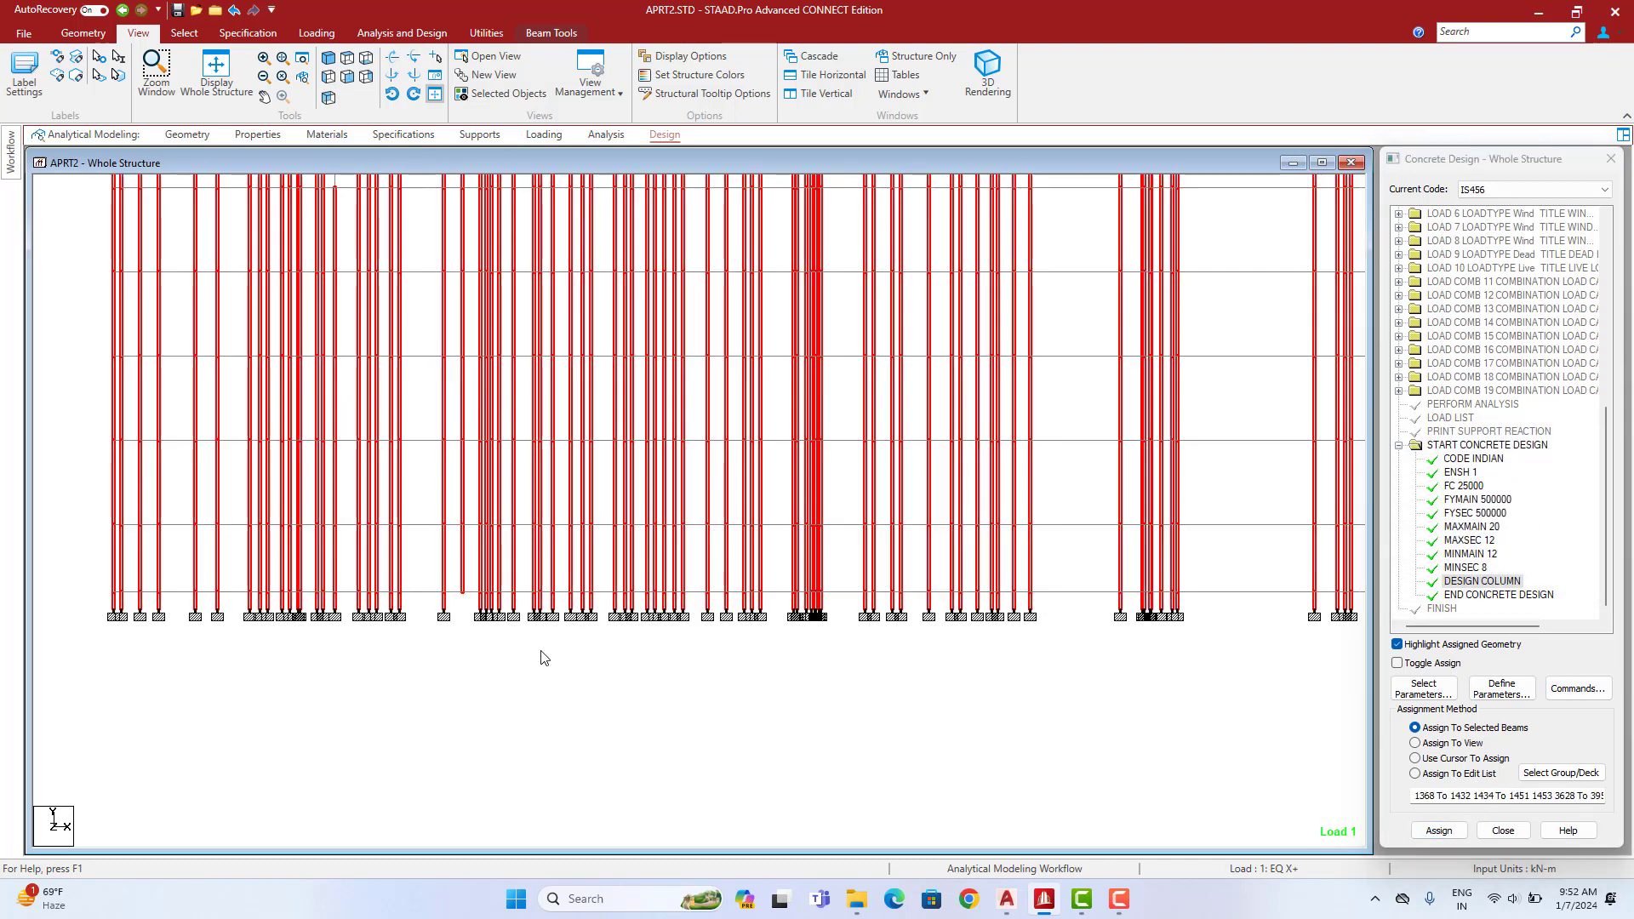
left_click(462, 594)
middle_click_drag(536, 722, 541, 699)
key("Down")
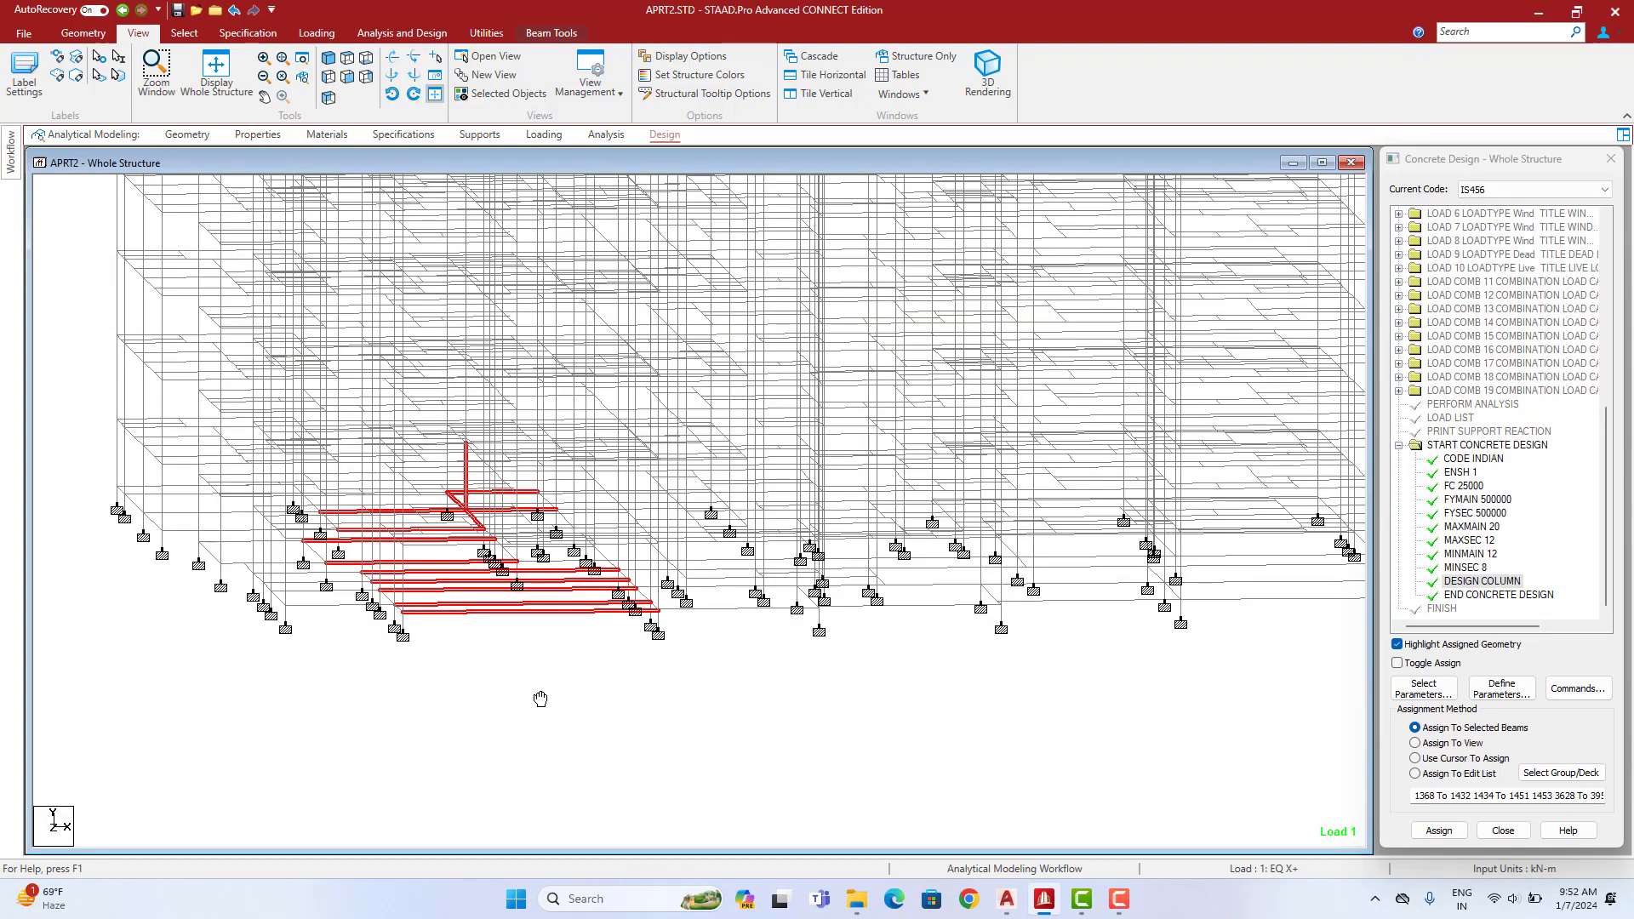
key("Right")
scroll(474, 493, "up", 3)
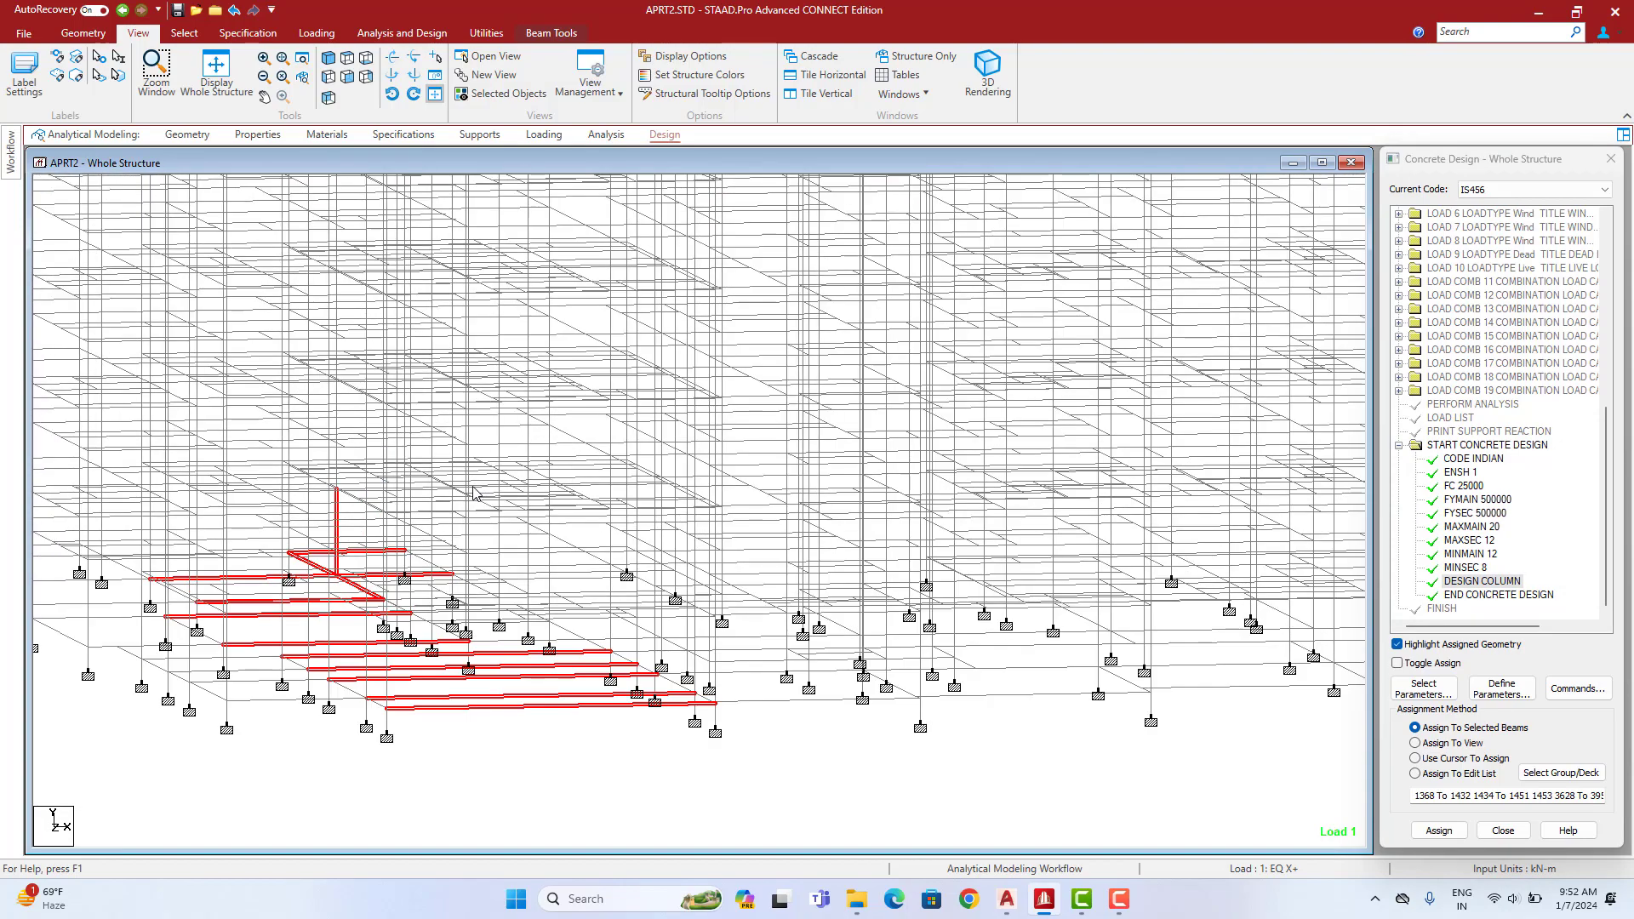
scroll(473, 494, "up", 1)
middle_click_drag(434, 526, 499, 437)
key("Down")
key("Down")
key("Down")
middle_click_drag(537, 596, 636, 805)
scroll(525, 572, "up", 3)
middle_click_drag(544, 576, 607, 536)
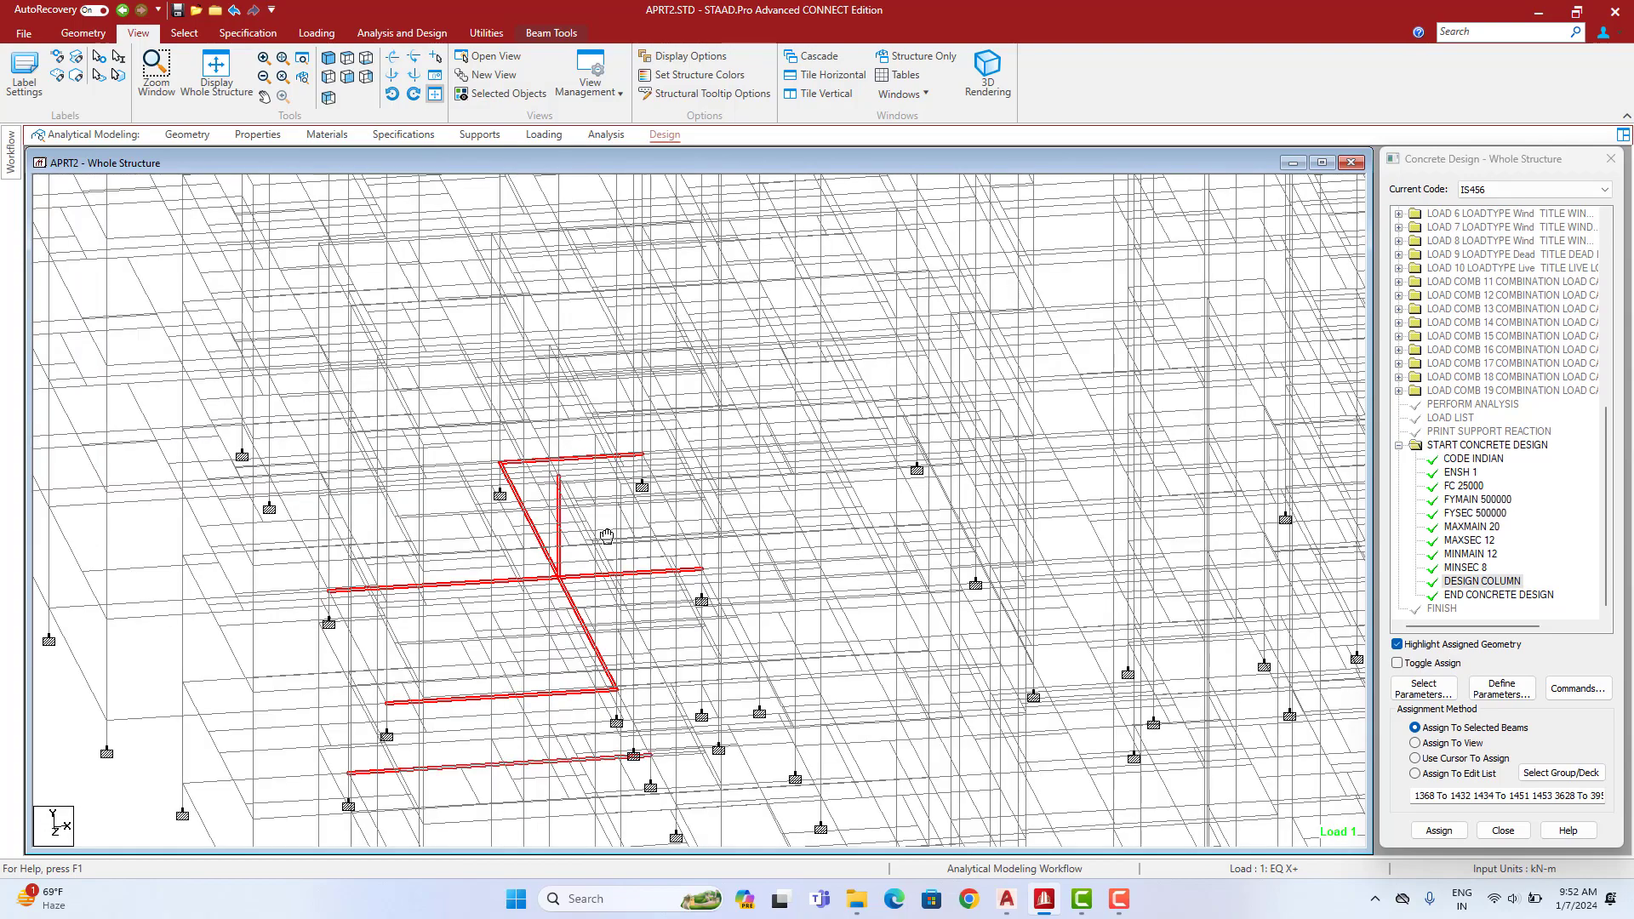
middle_click_drag(627, 591, 777, 521)
scroll(760, 524, "up", 1)
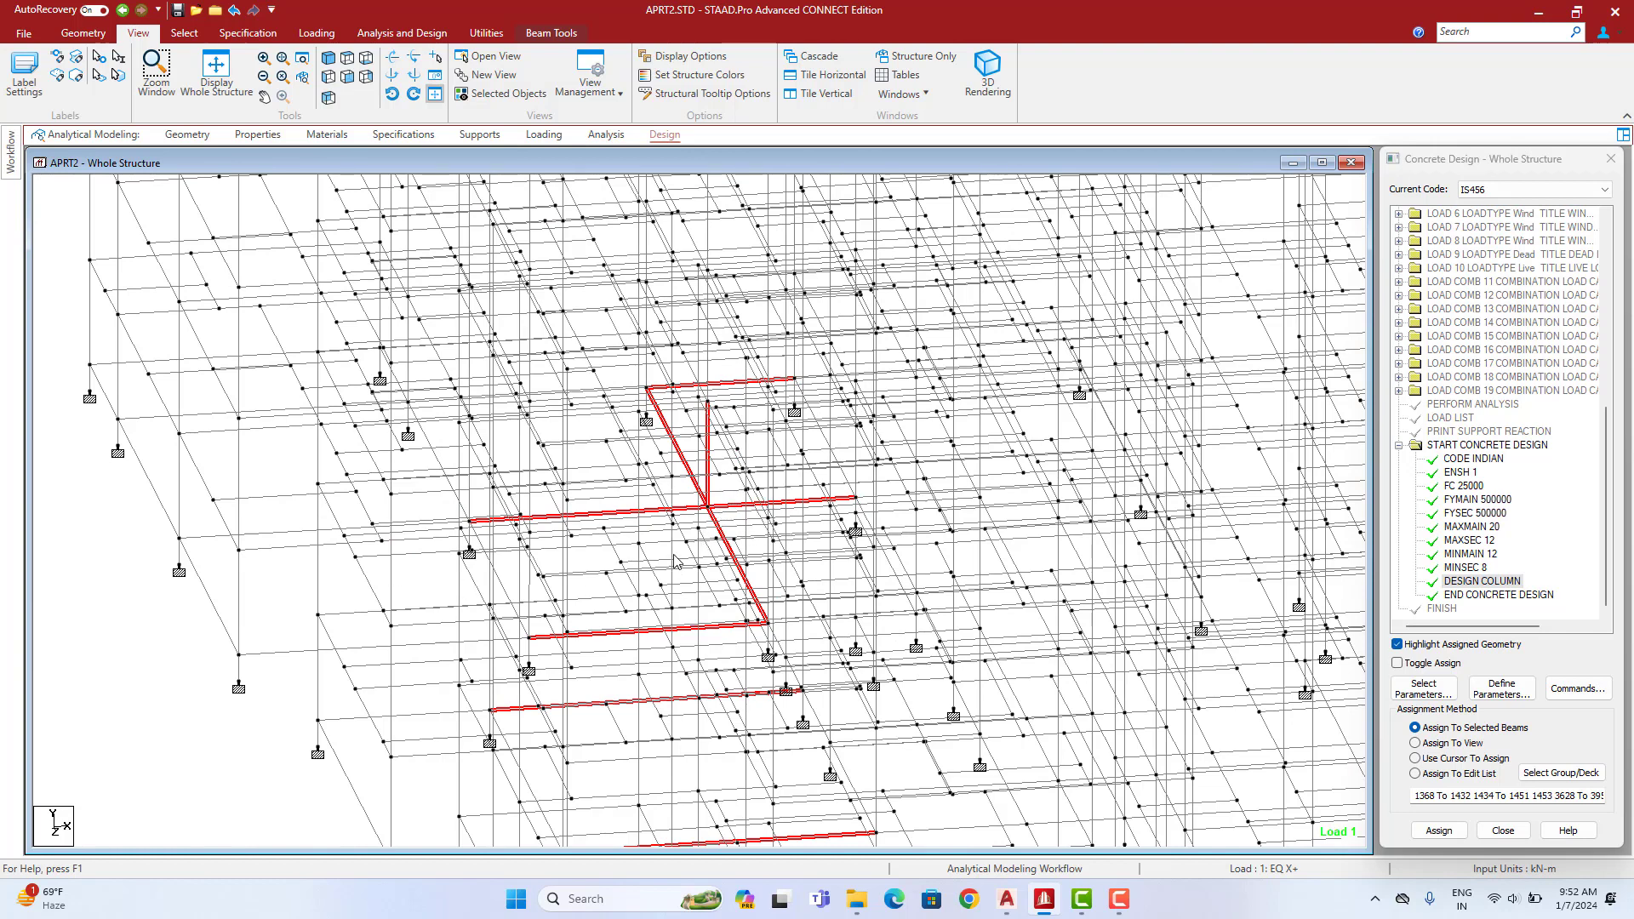
Change the current input units to kip and feet
left_click(82, 32)
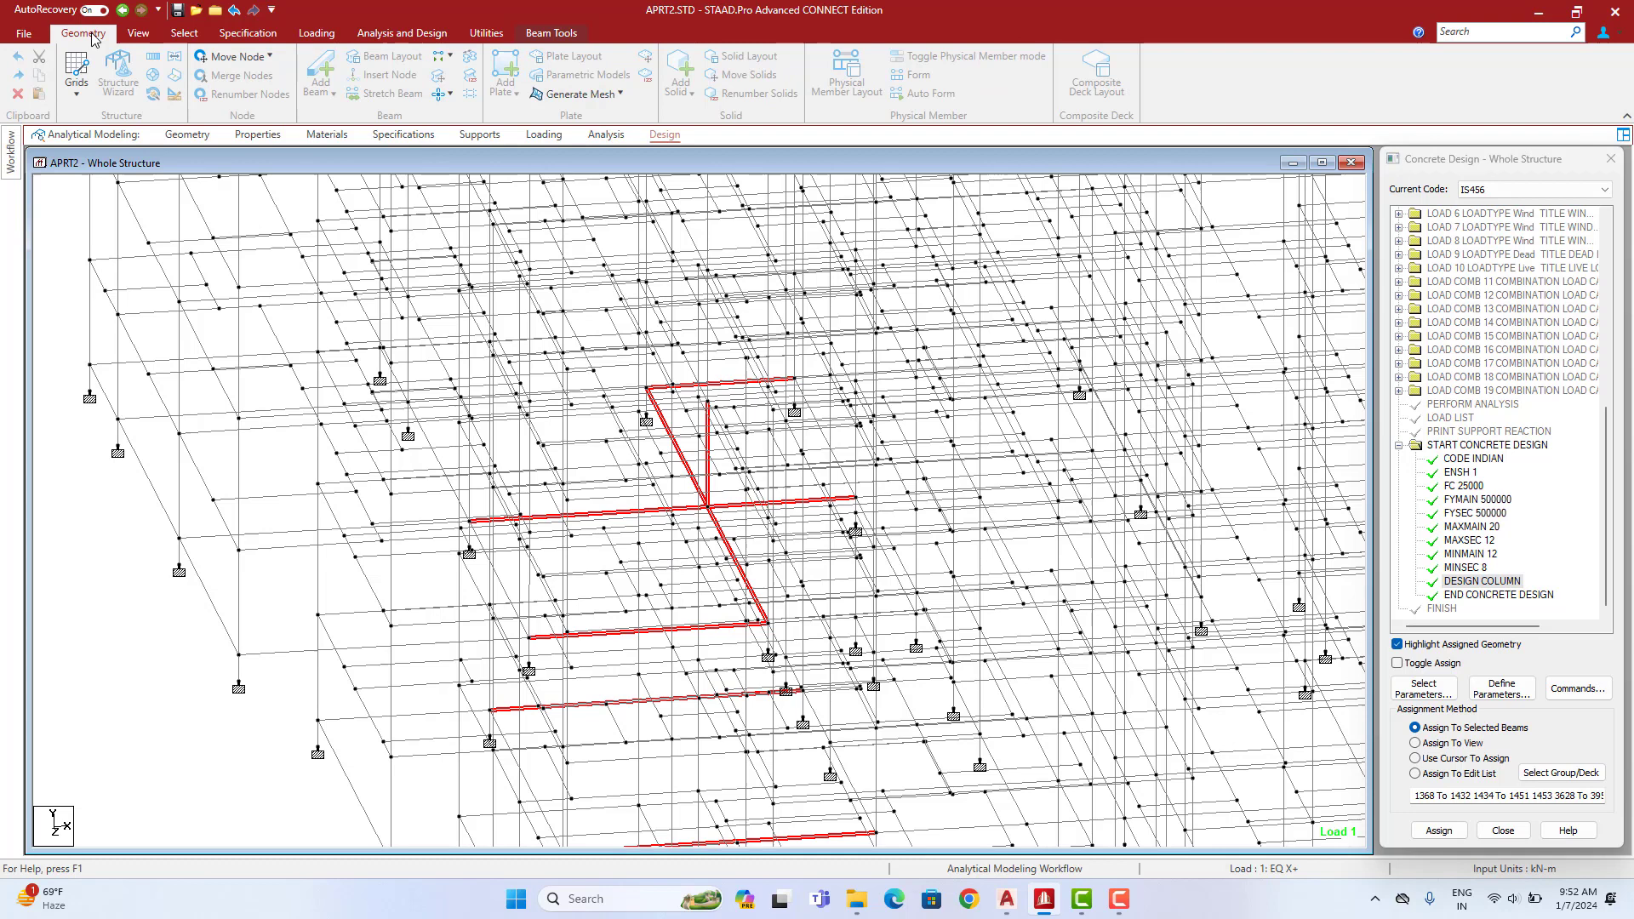
left_click(174, 97)
left_click(211, 124)
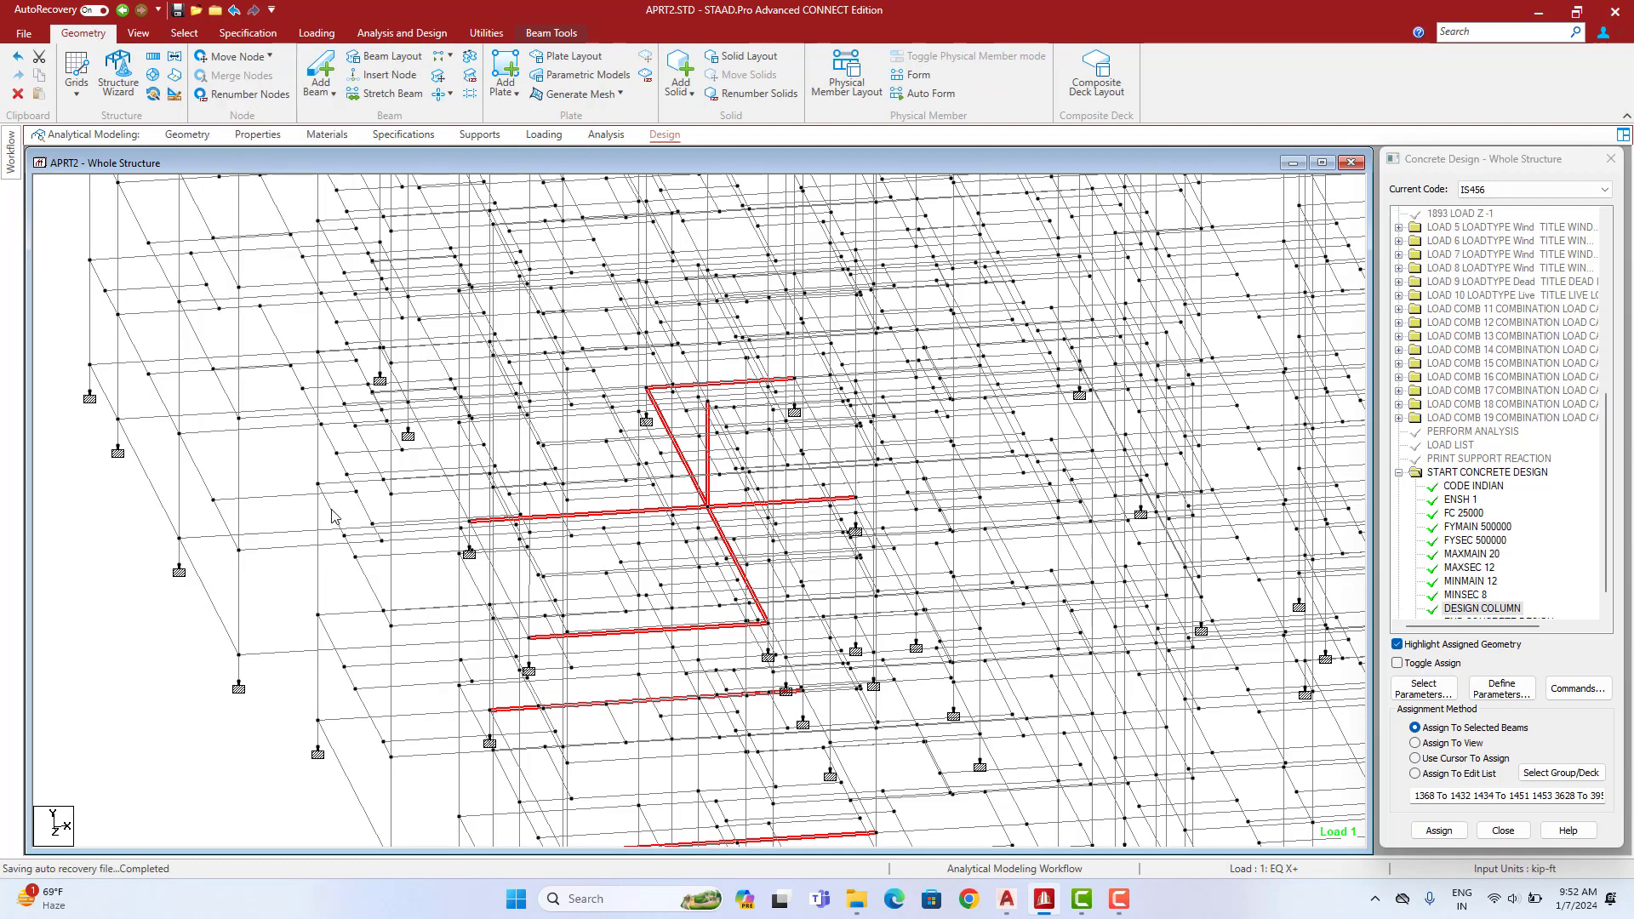
Copy the node at the short column's lower end by -2 ft in Y and connect the two nodes with a beam
right_click(133, 521)
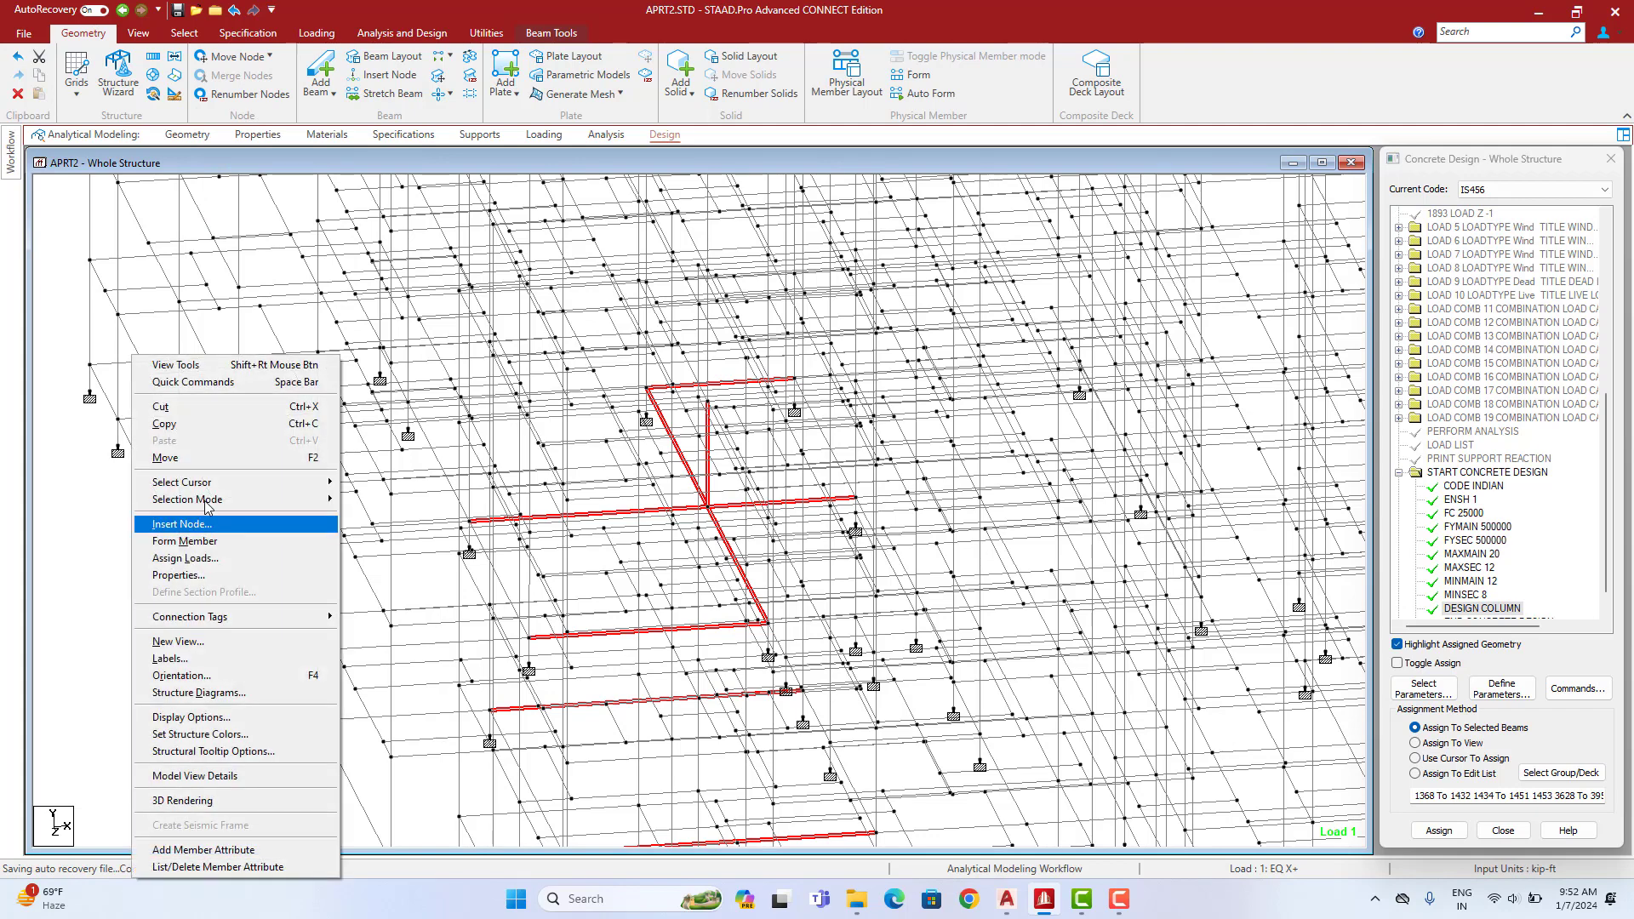
mouse_move(213, 483)
left_click(410, 485)
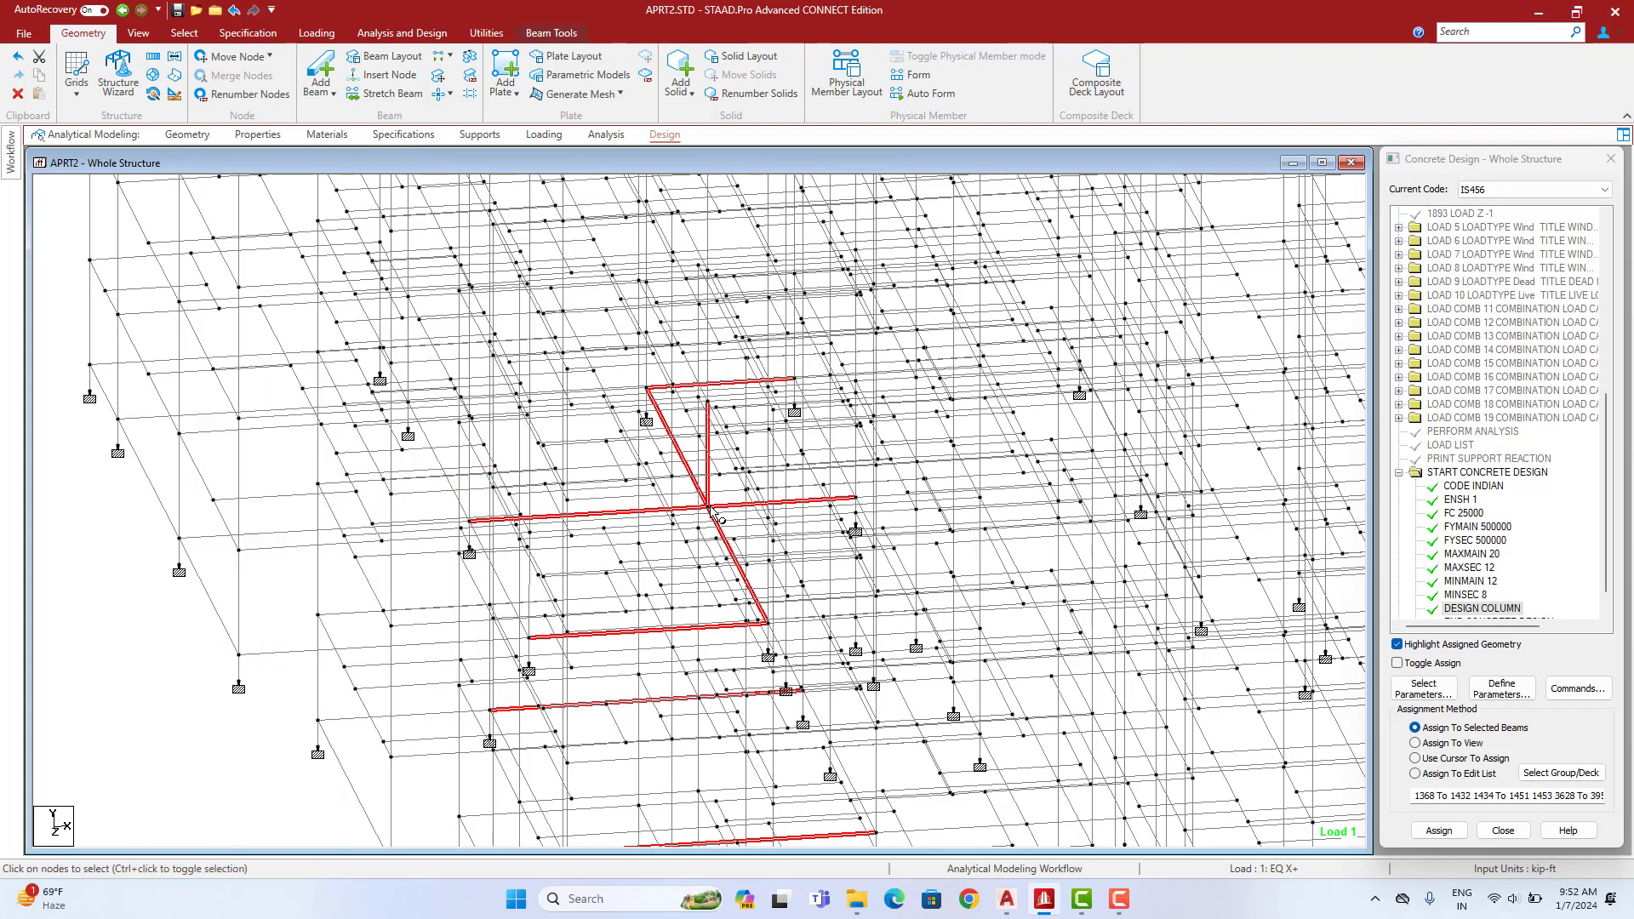
left_click(710, 509)
key("ctrl+v")
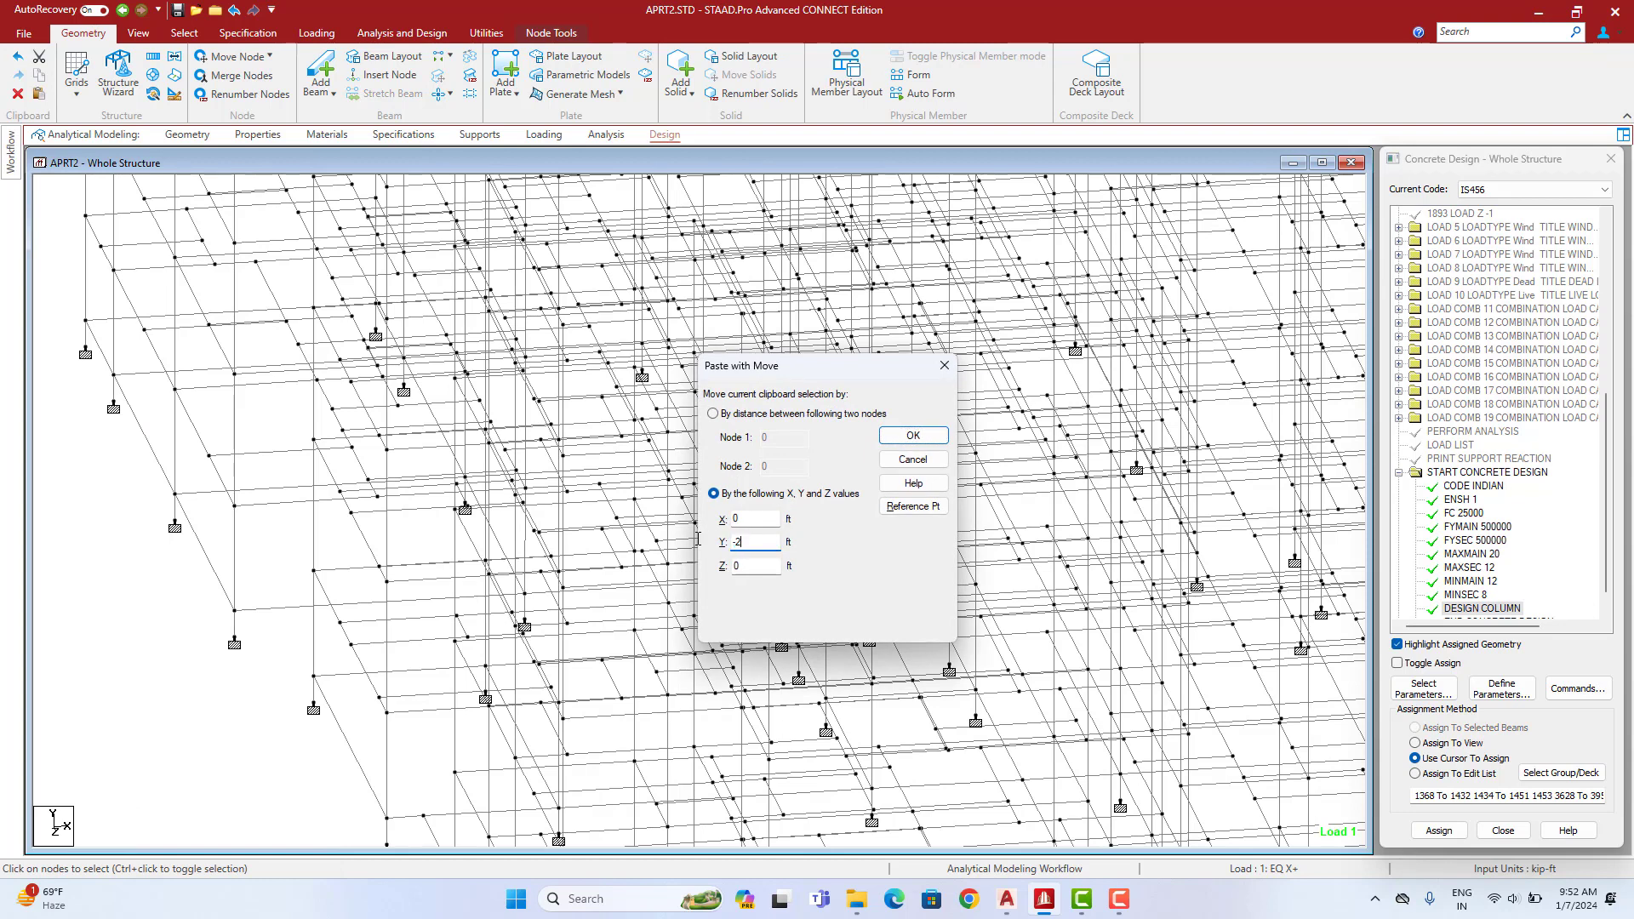
key("Return")
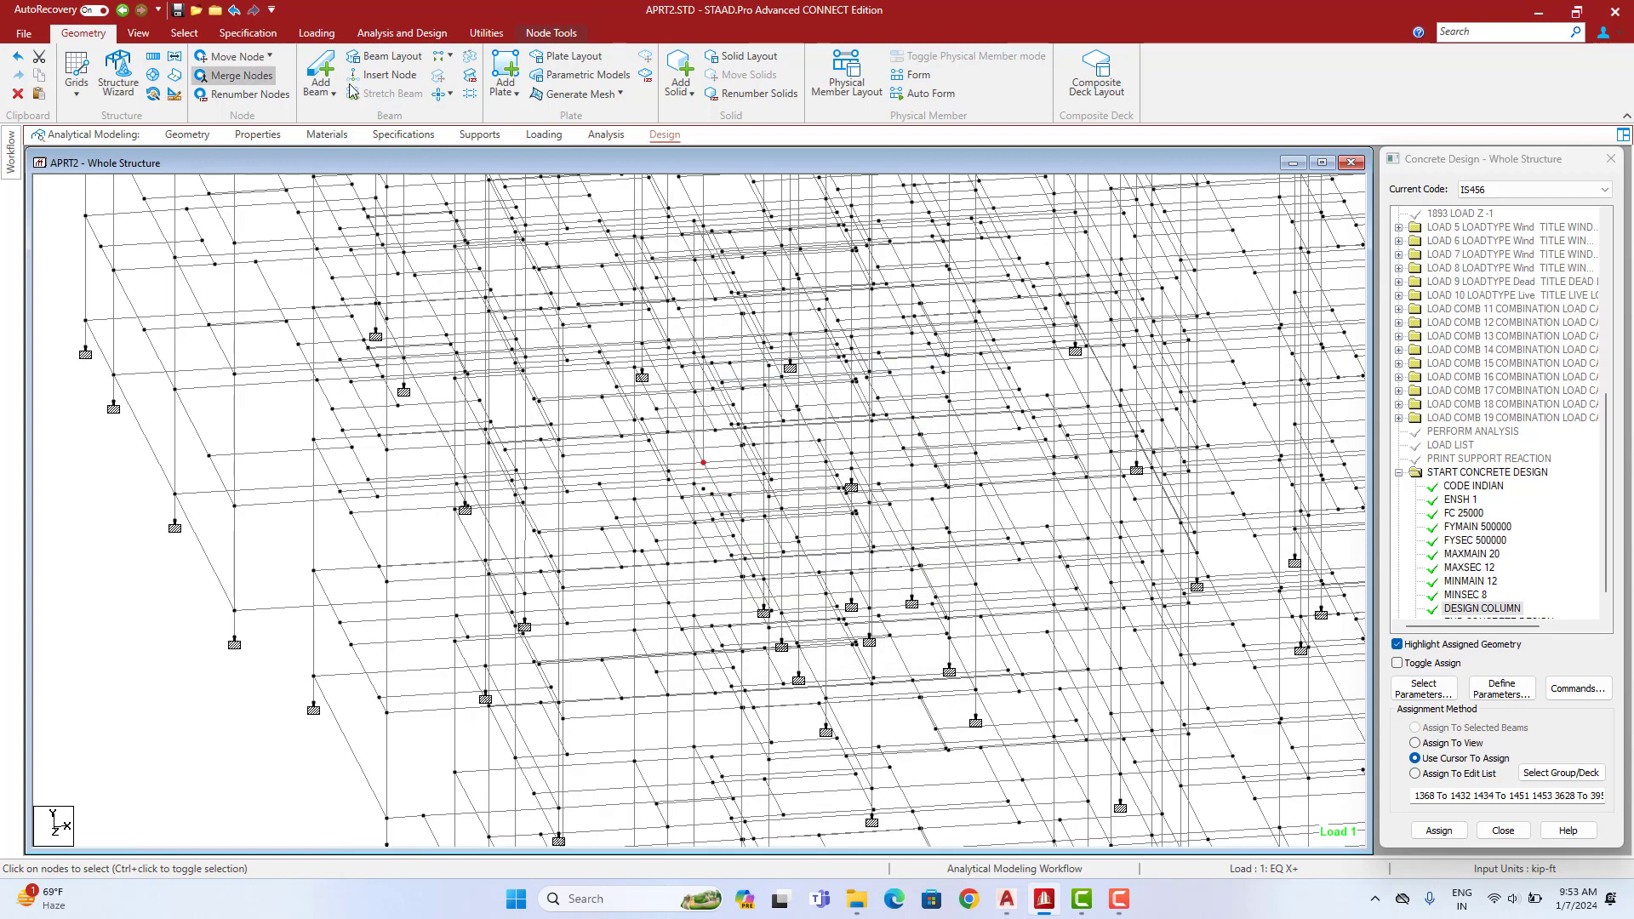
left_click(321, 69)
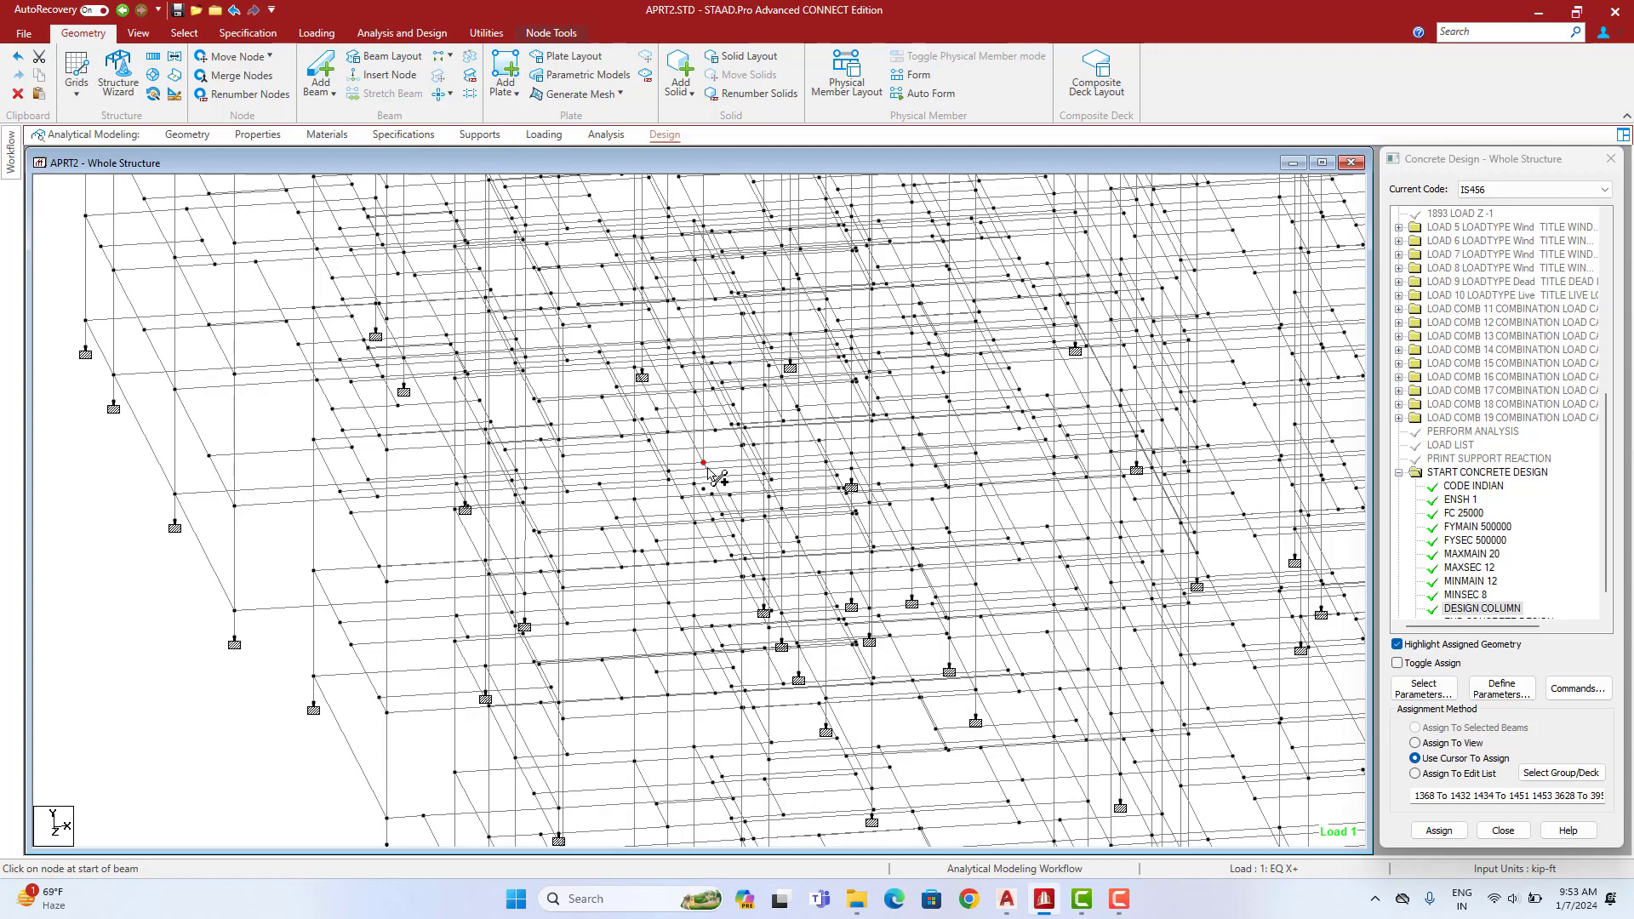
Select the member with missing property and assign it the Rect 12.00x10.00 concrete section
left_click(247, 137)
left_click(1440, 564)
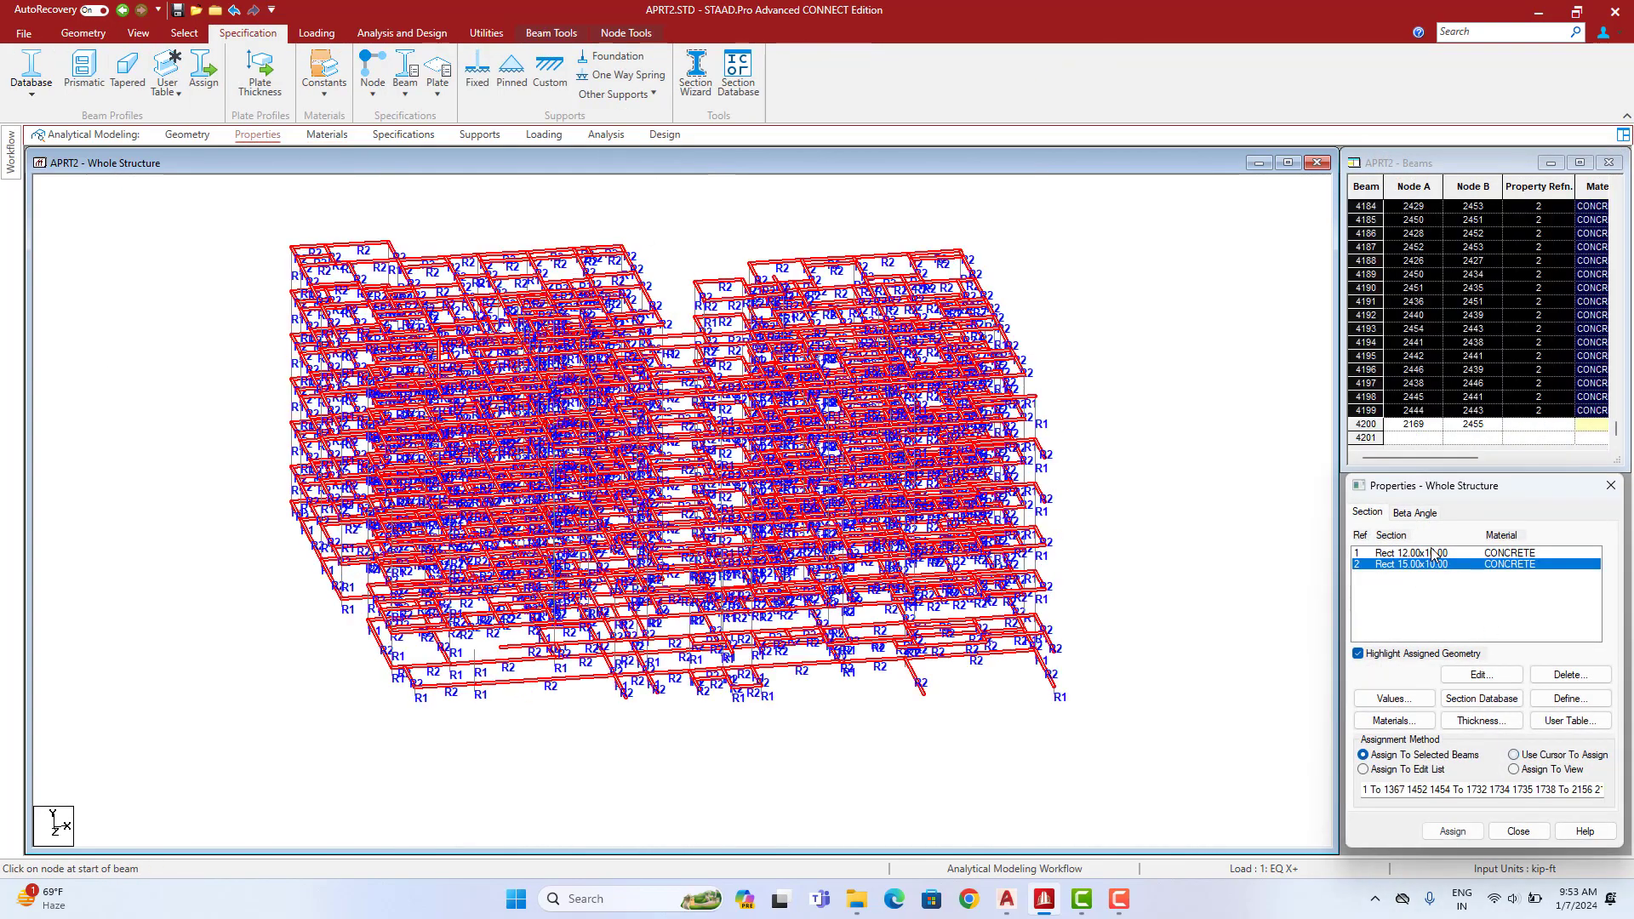
left_click(1413, 553)
left_click(1177, 438)
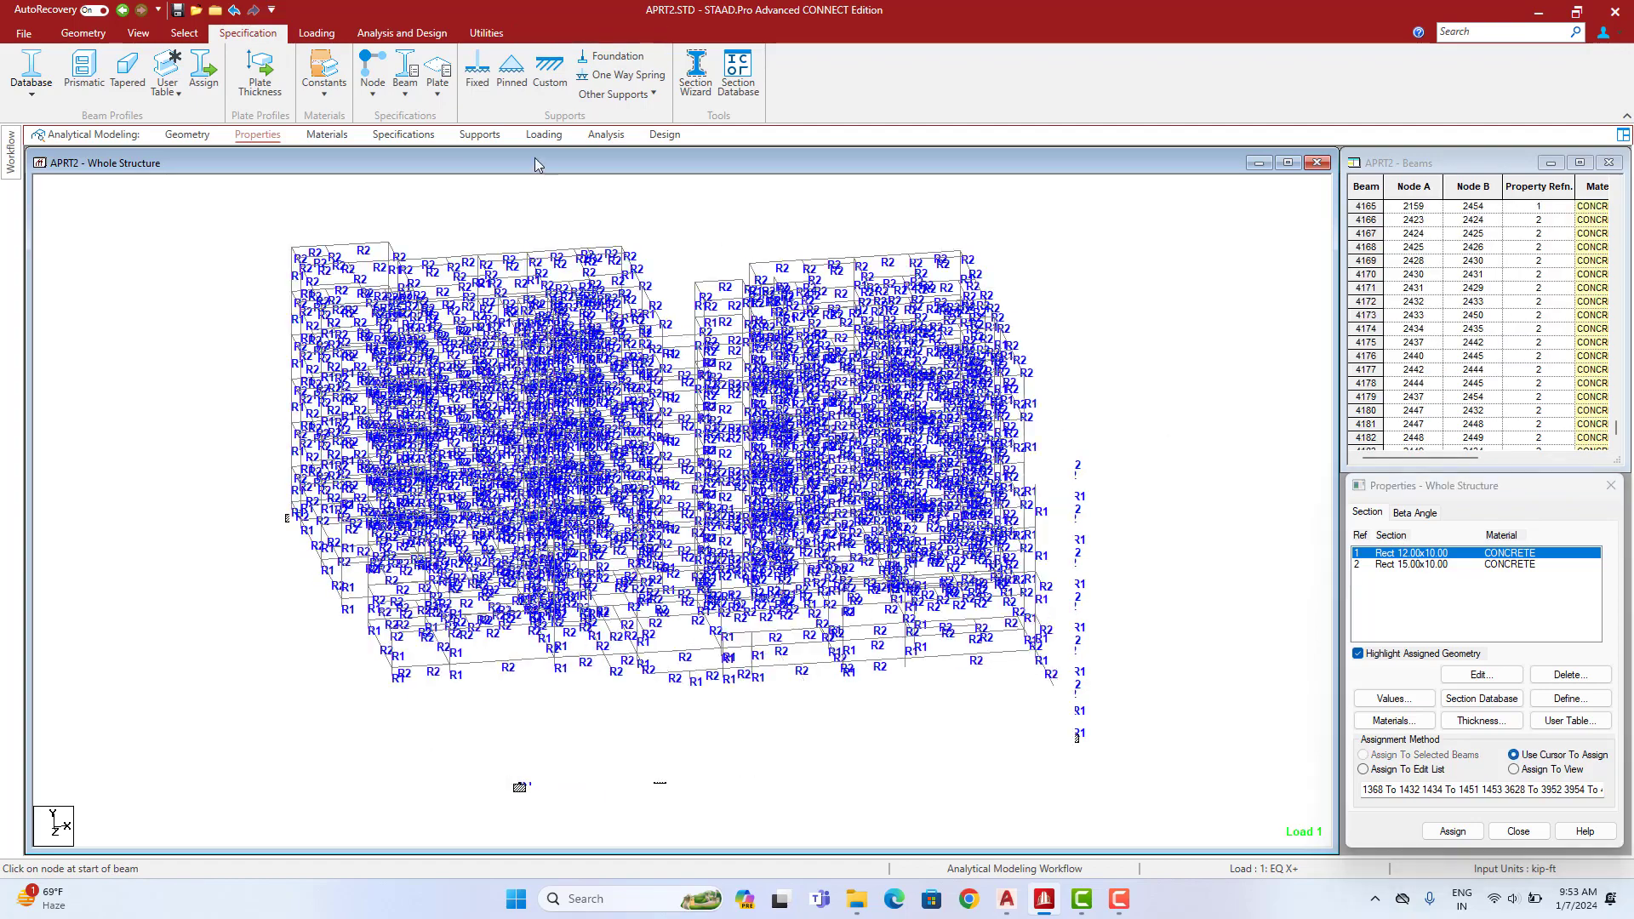
left_click(184, 33)
left_click(1137, 97)
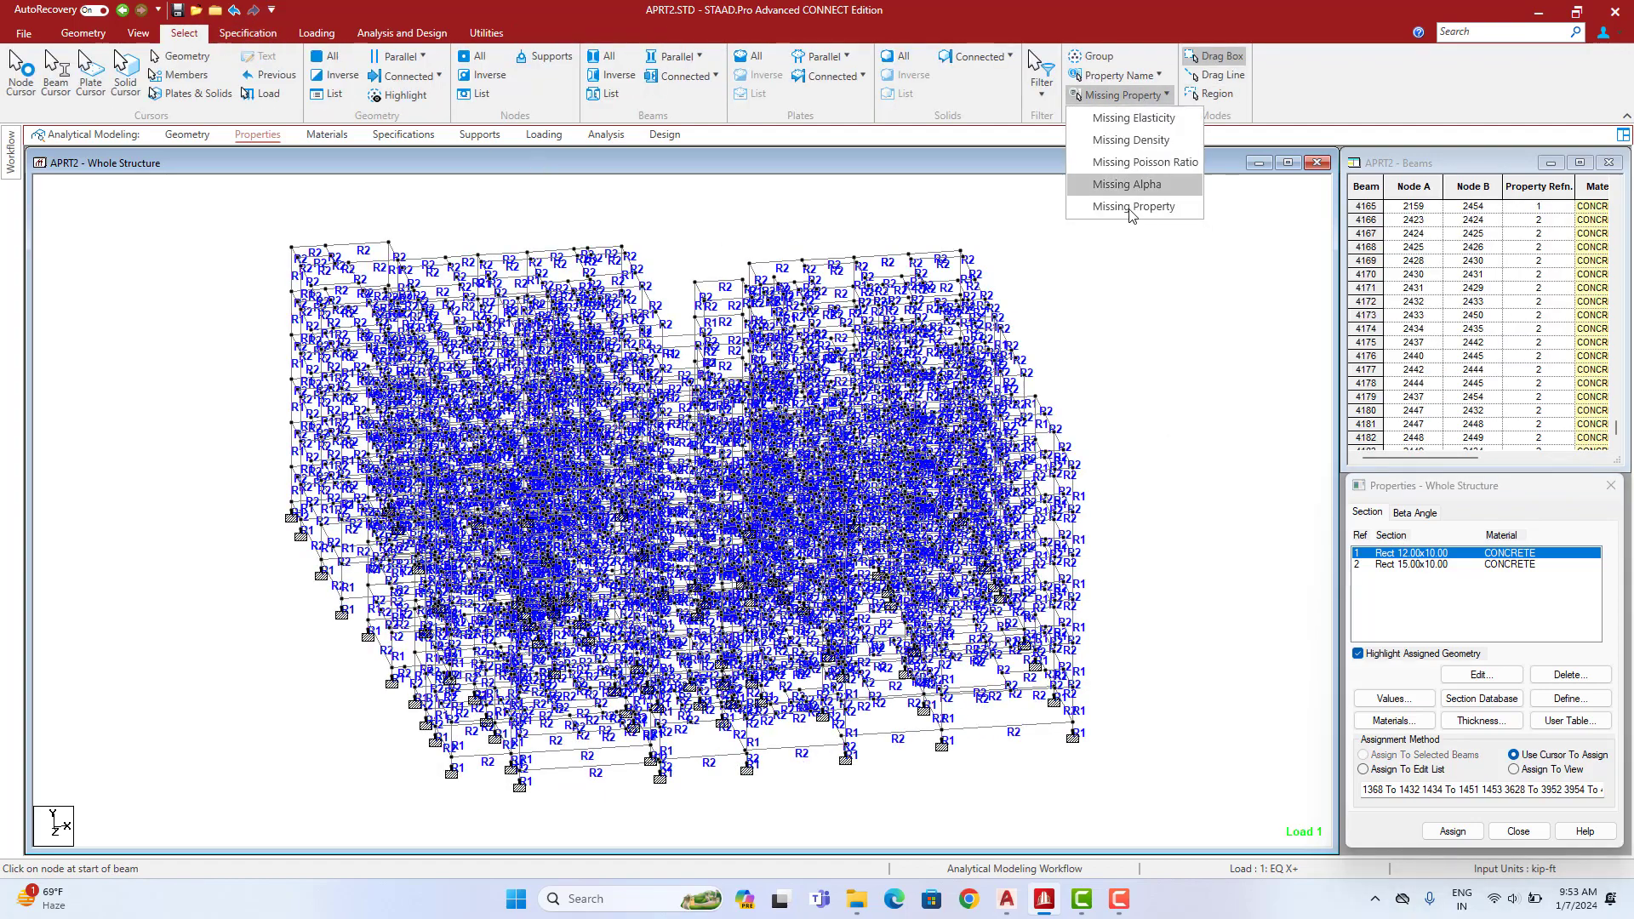
left_click(1123, 205)
left_click(1452, 832)
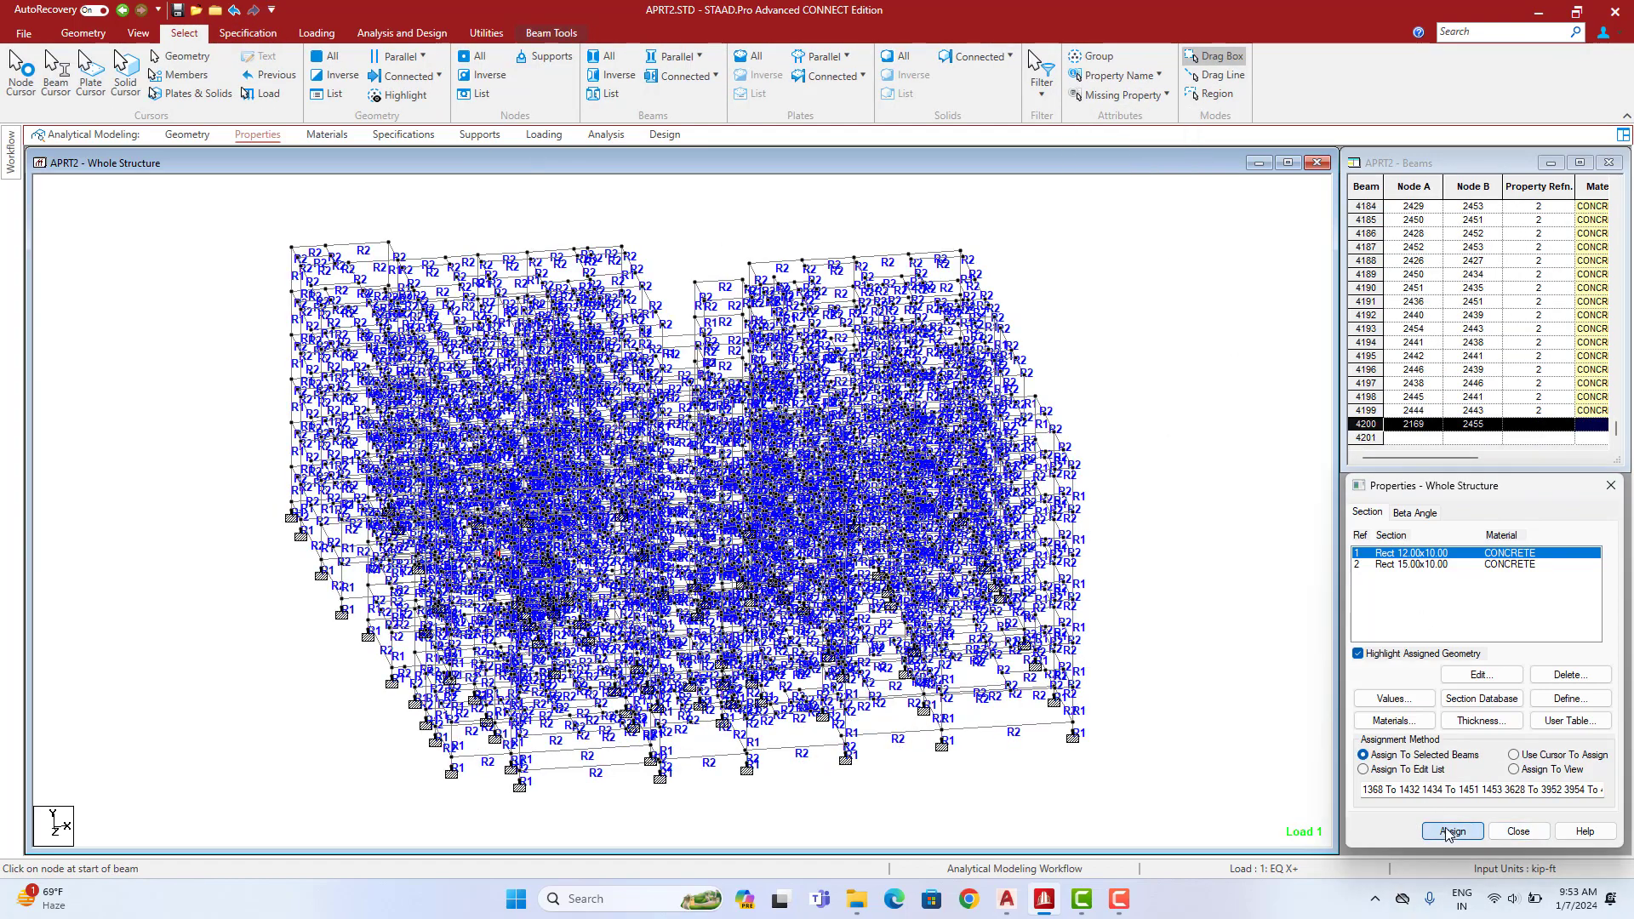
left_click(1500, 717)
left_click(1177, 459)
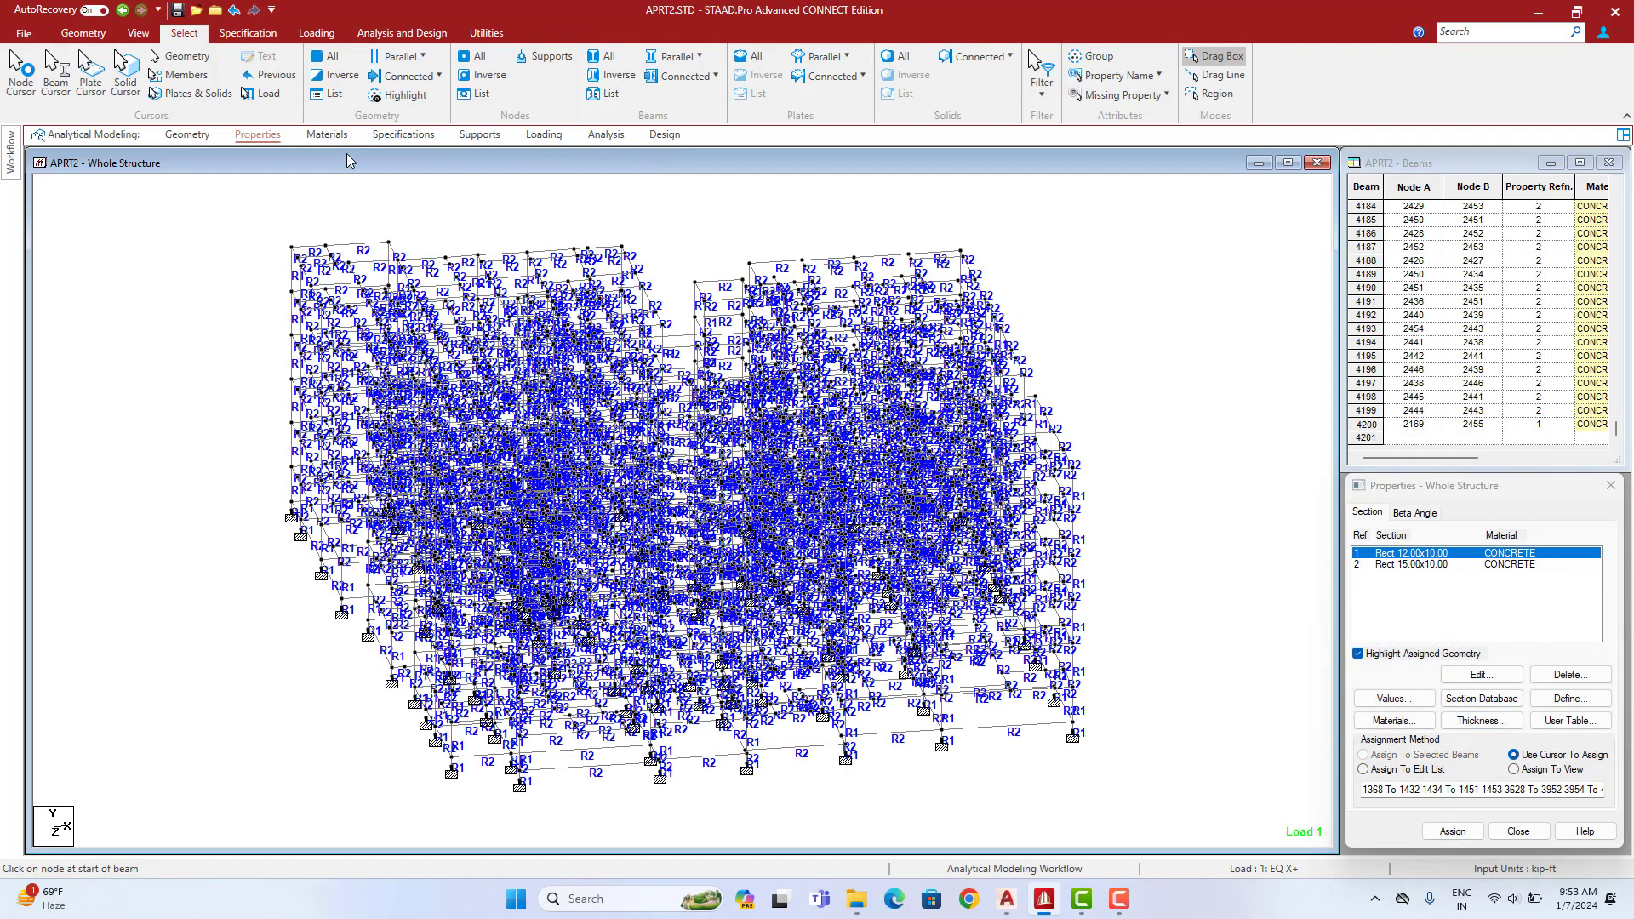
Select all base nodes in elevation, including the new column's lower node, and assign Support 2 to them
left_click(479, 135)
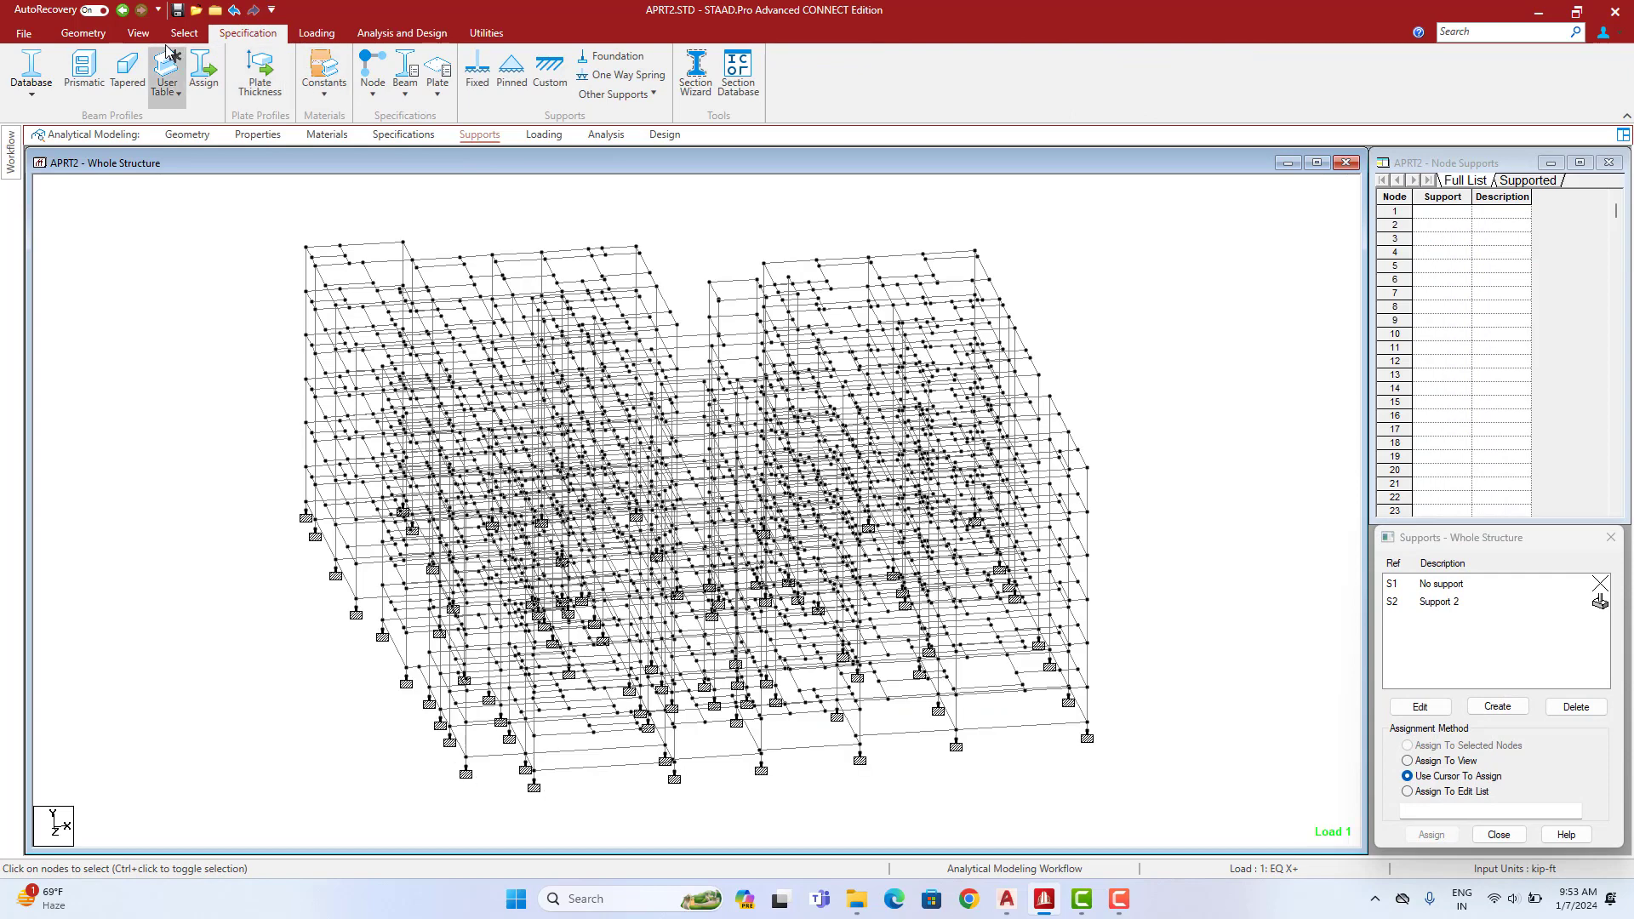
left_click(141, 33)
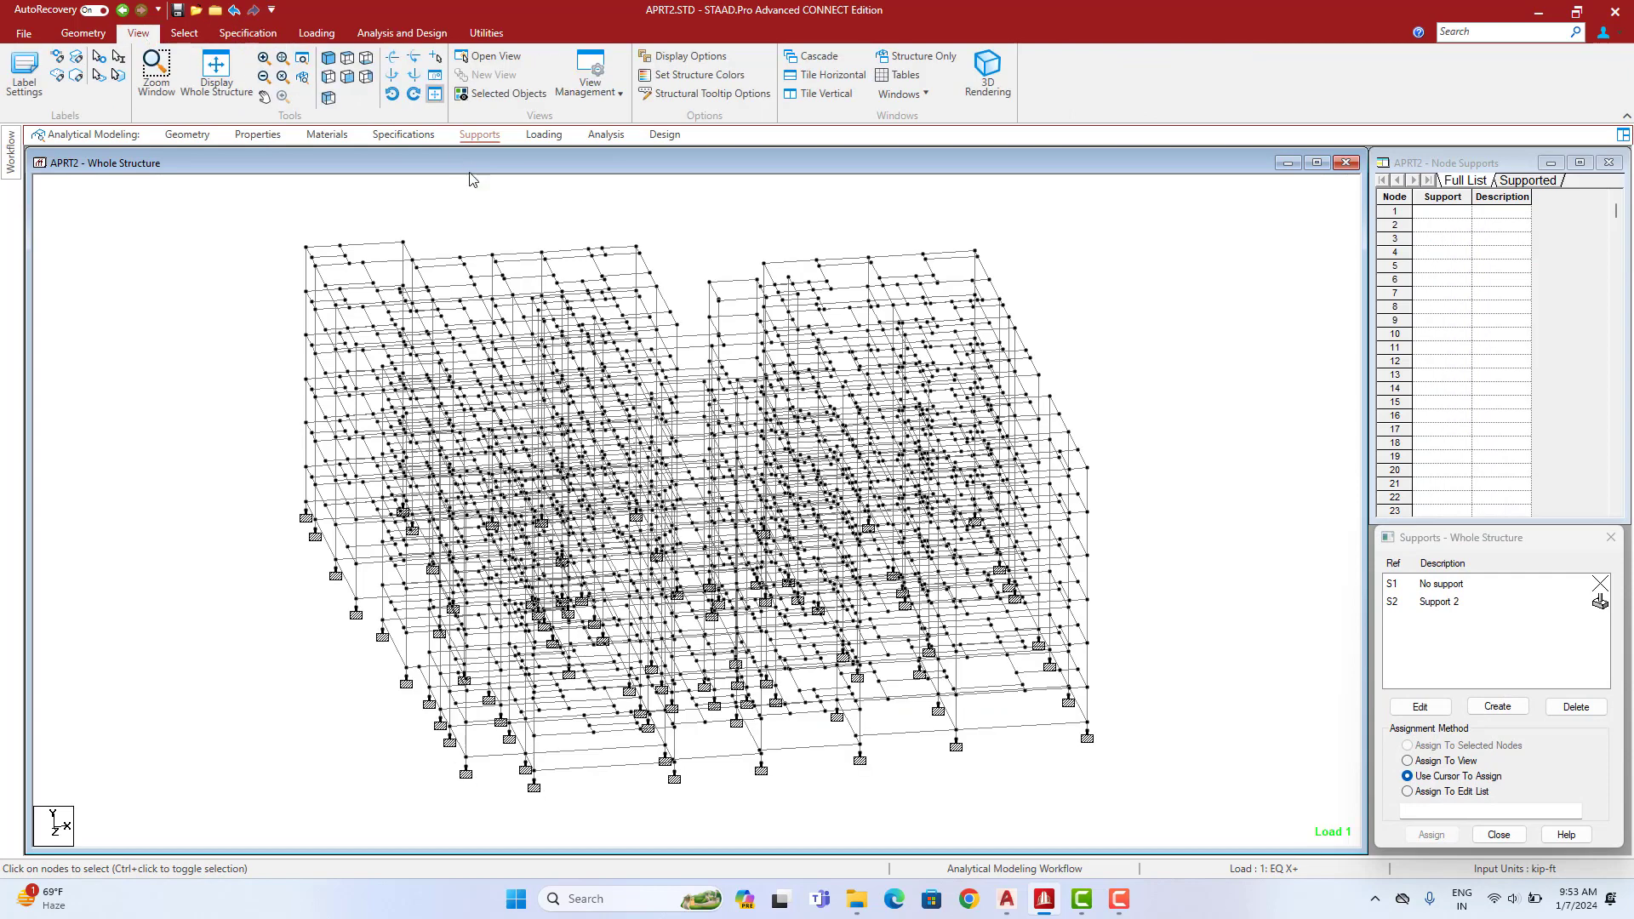
left_click(348, 79)
left_click(1440, 604)
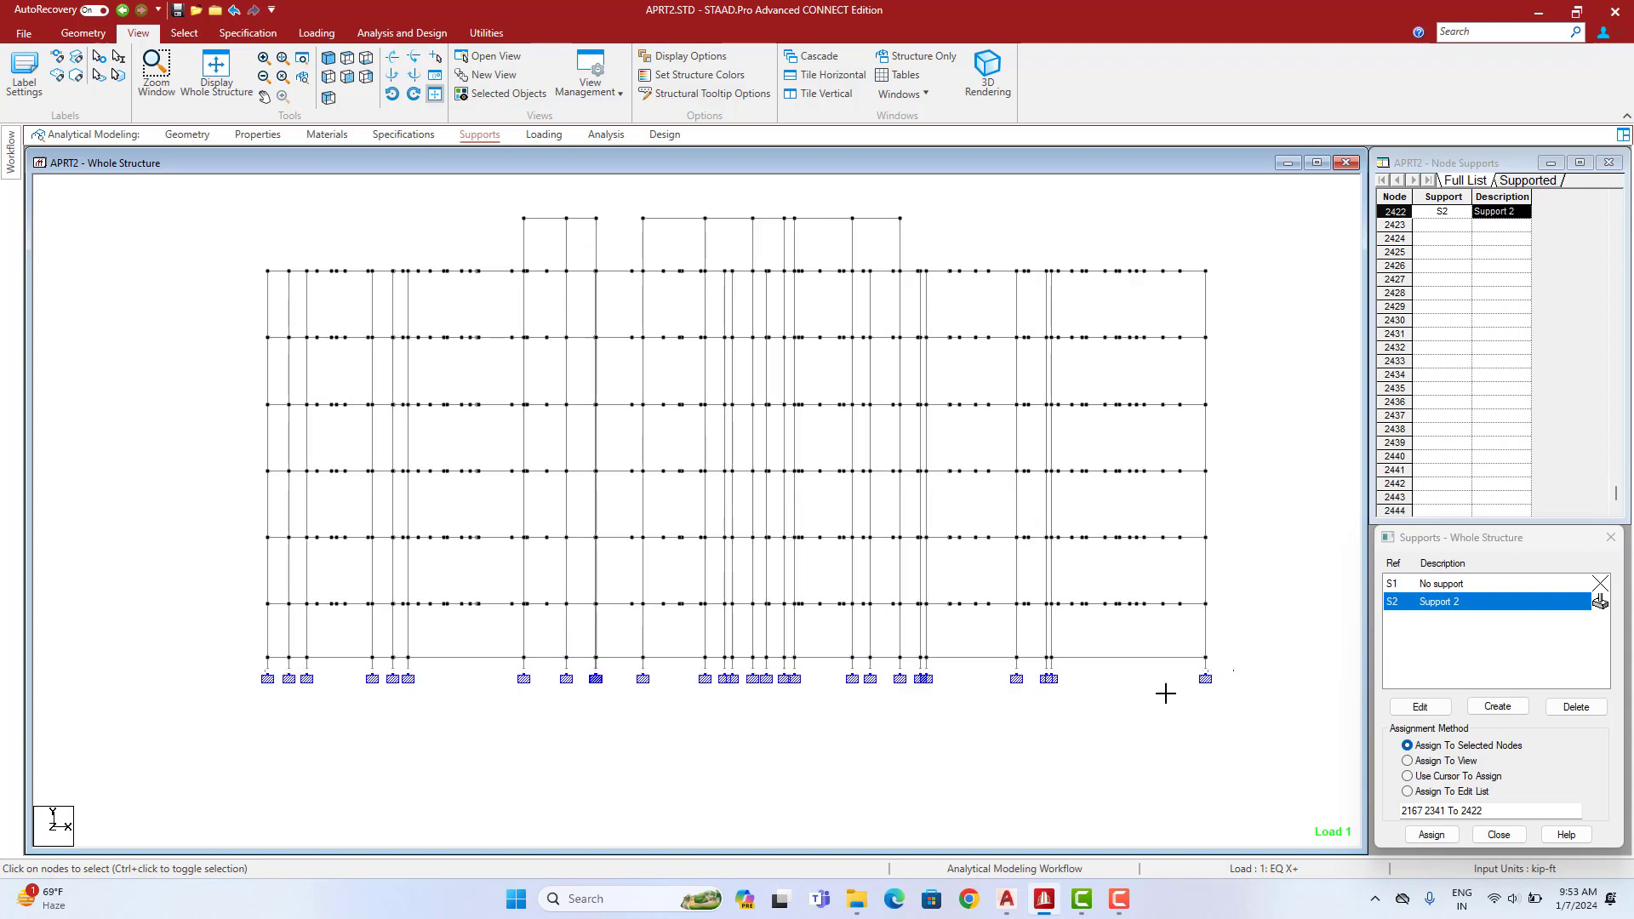
left_click_drag(1236, 669, 182, 765)
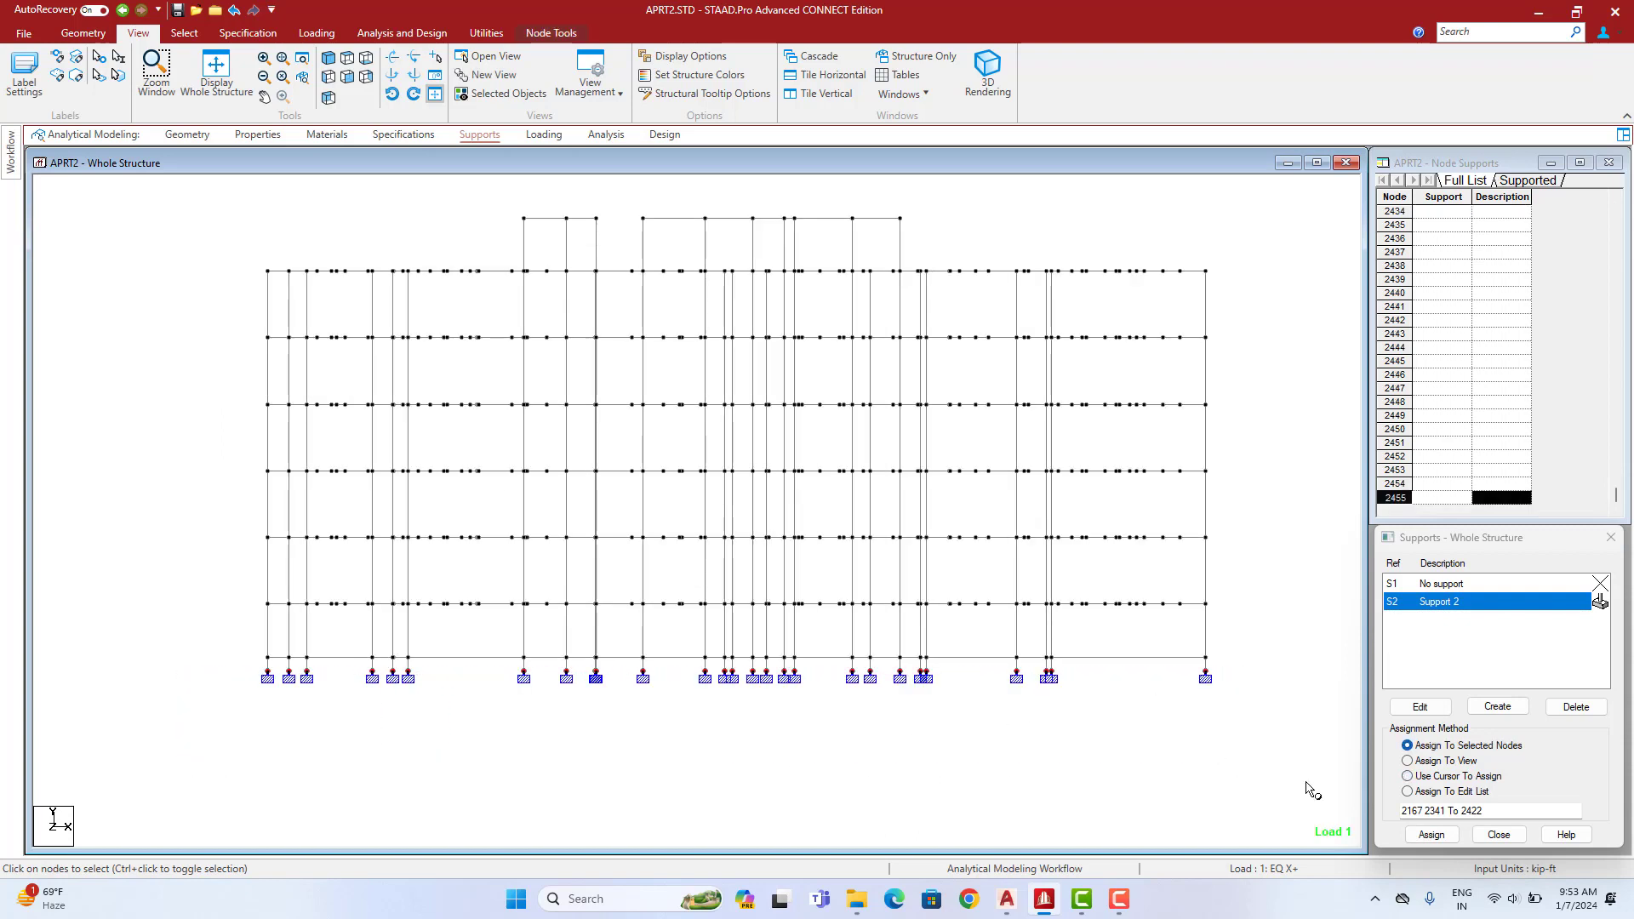
left_click(1430, 835)
left_click(1500, 730)
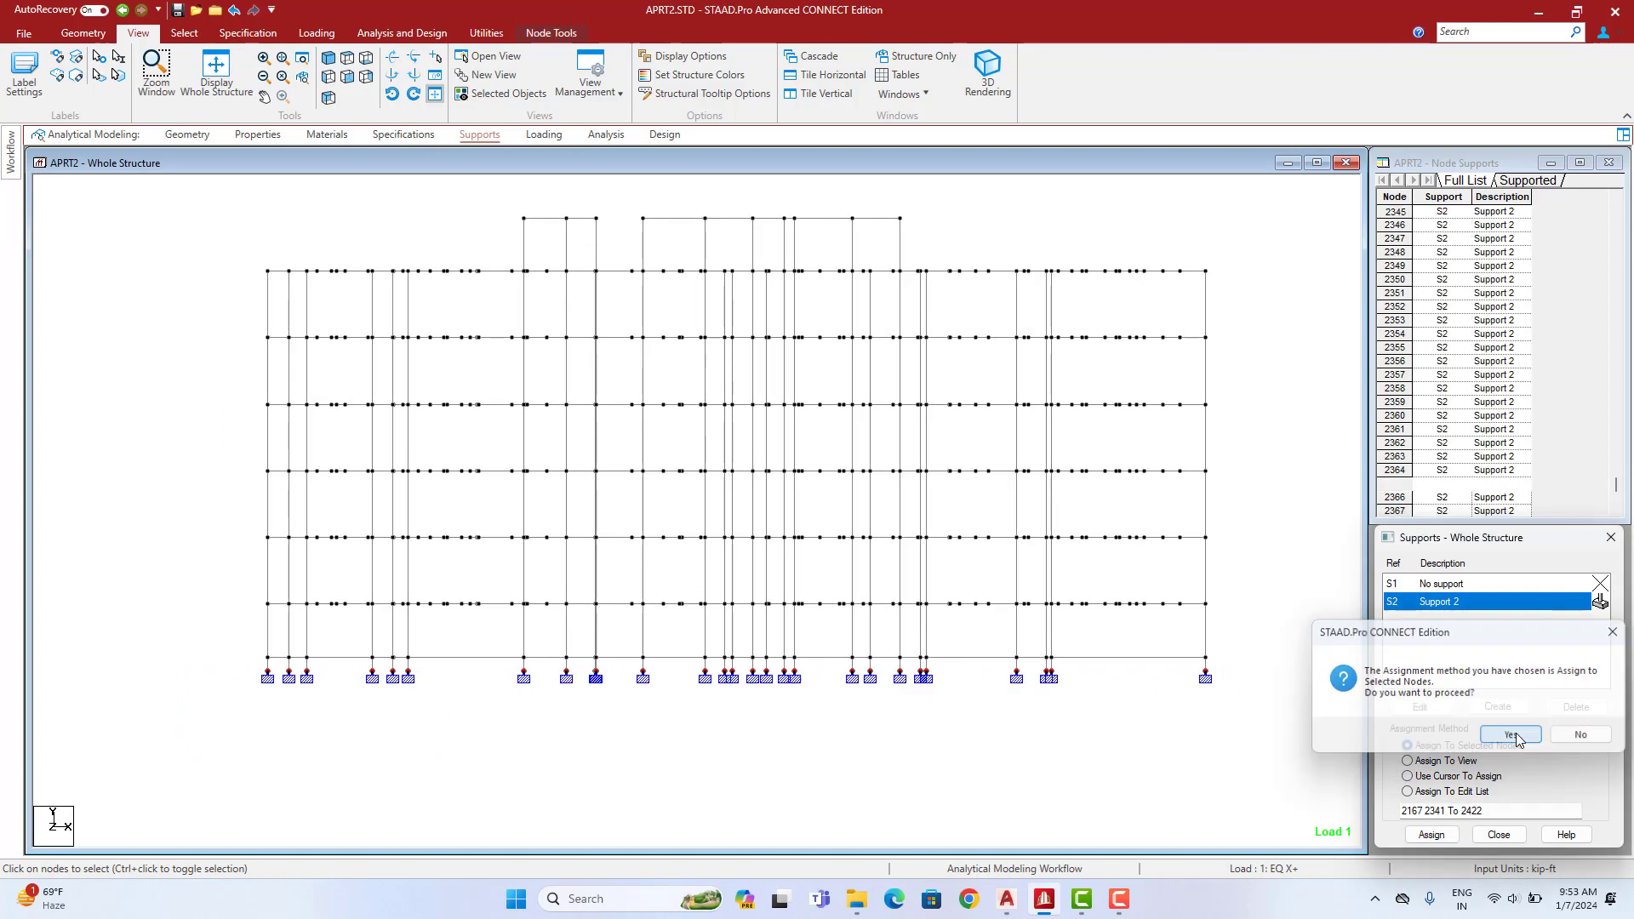
Reopen the concrete design with IS456 as the current code and highlight the members assigned to DESIGN COLUMN
left_click(359, 31)
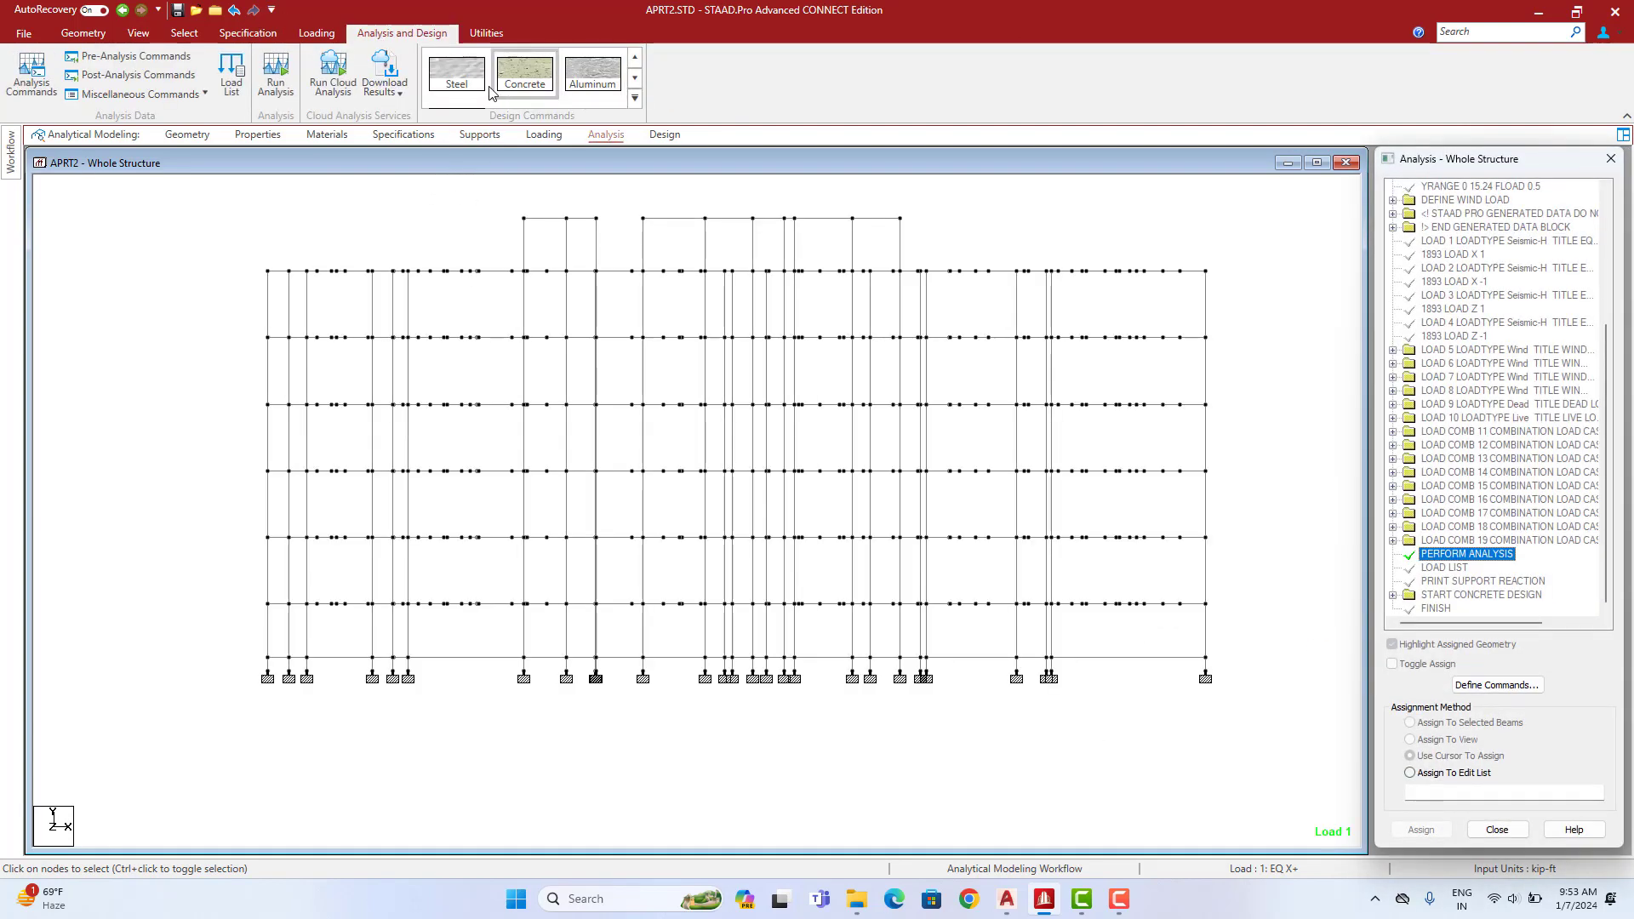
left_click(520, 78)
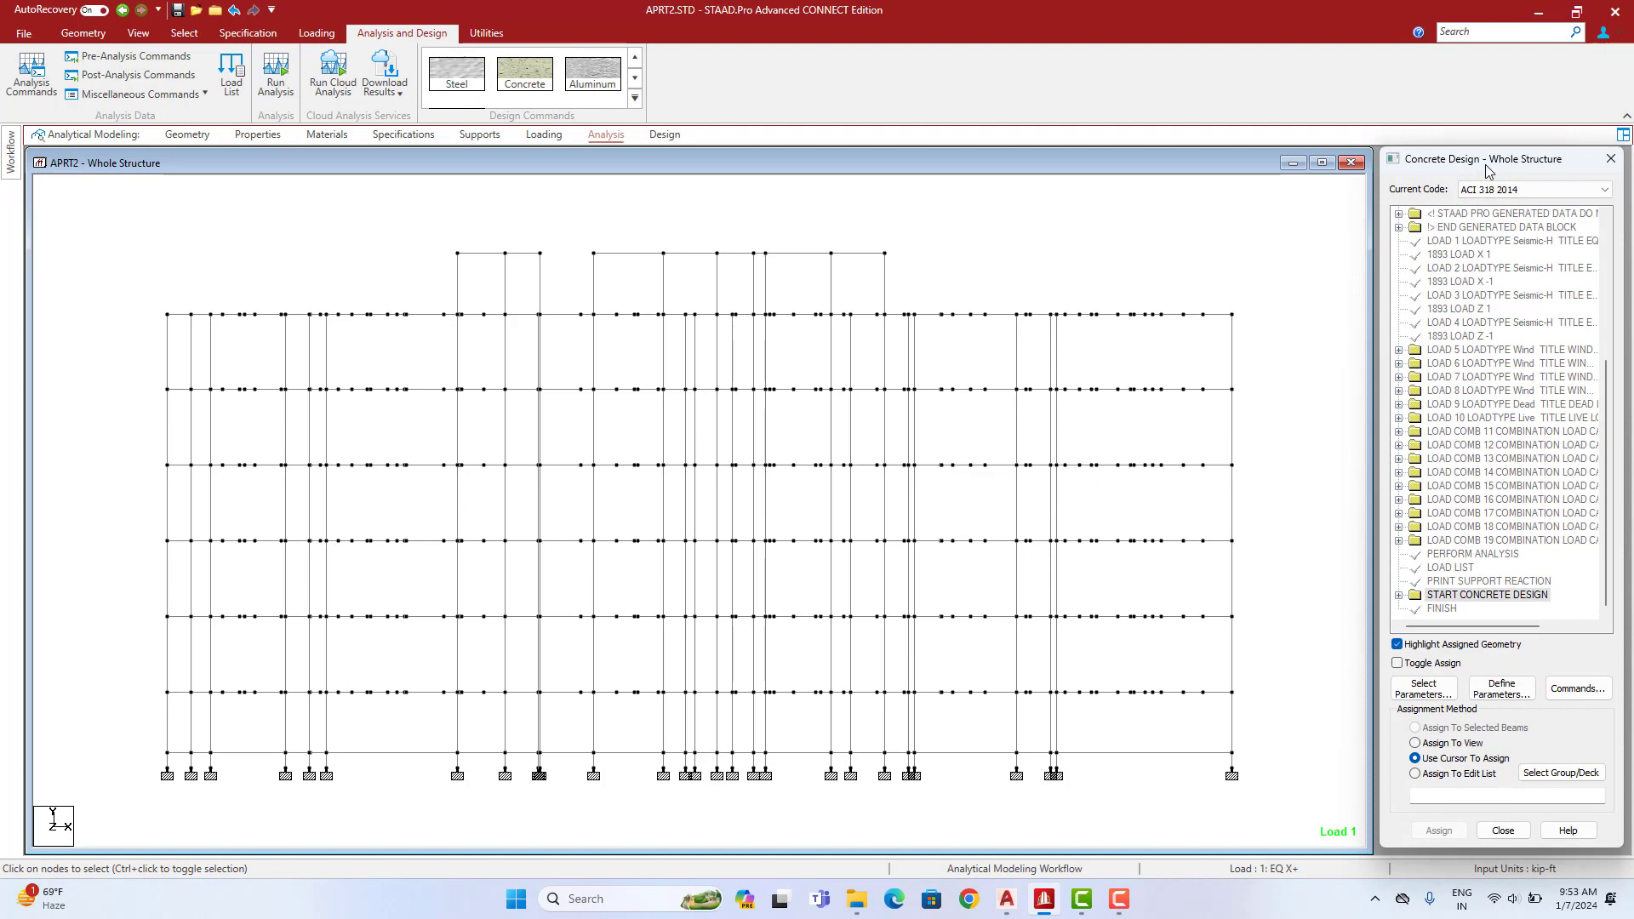
left_click(1516, 191)
left_click(1523, 341)
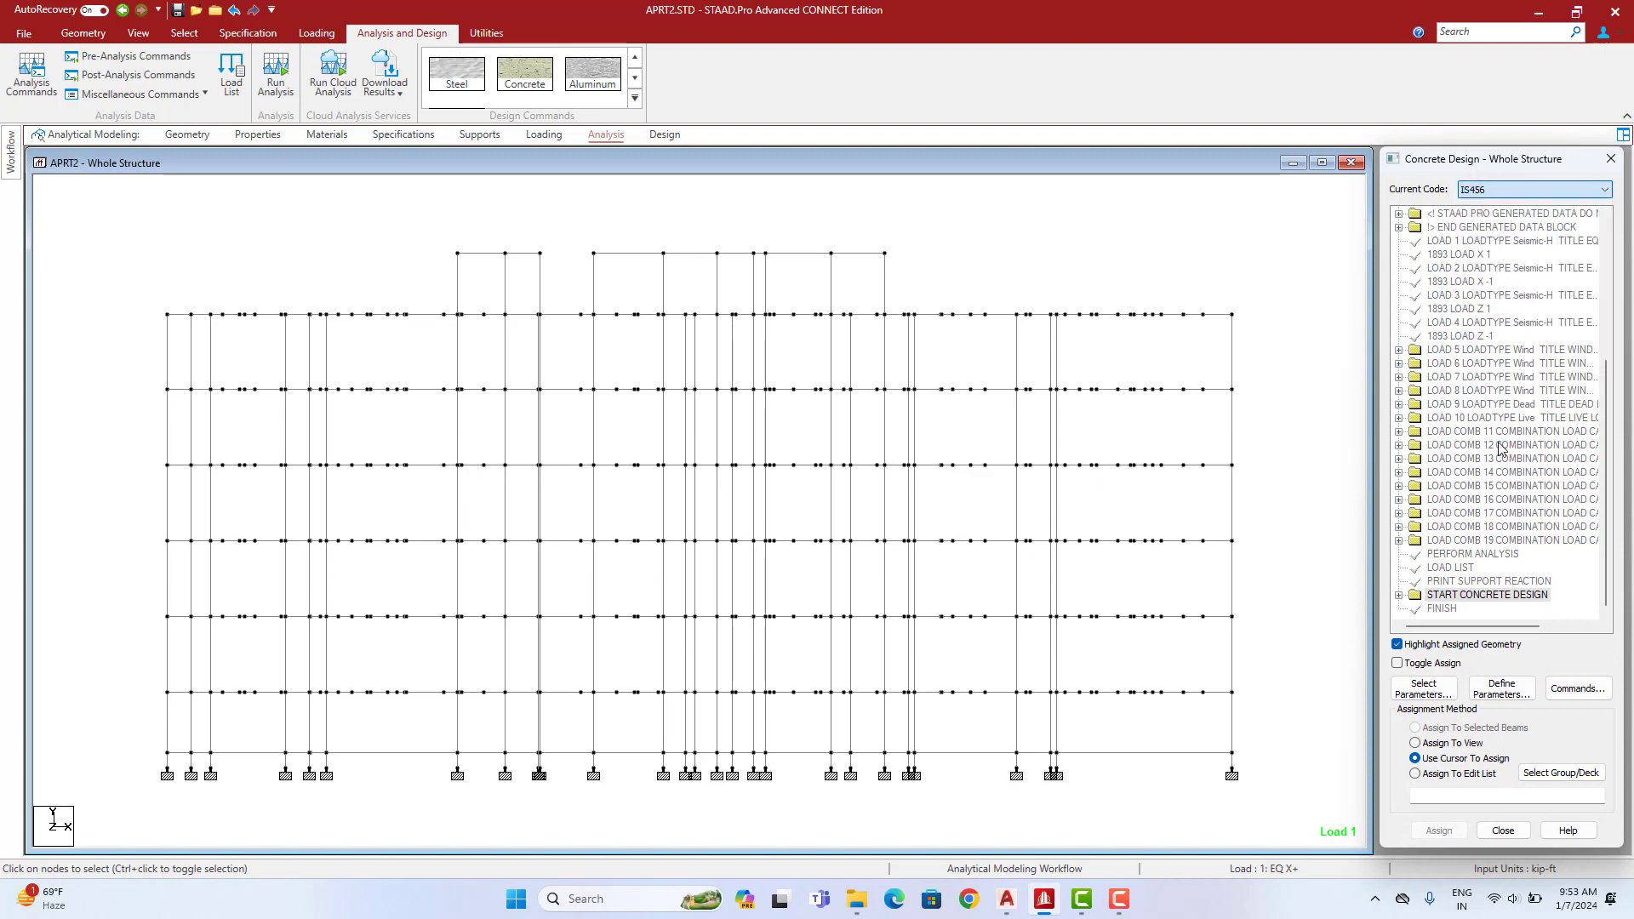
left_click(1398, 595)
left_click(1481, 595)
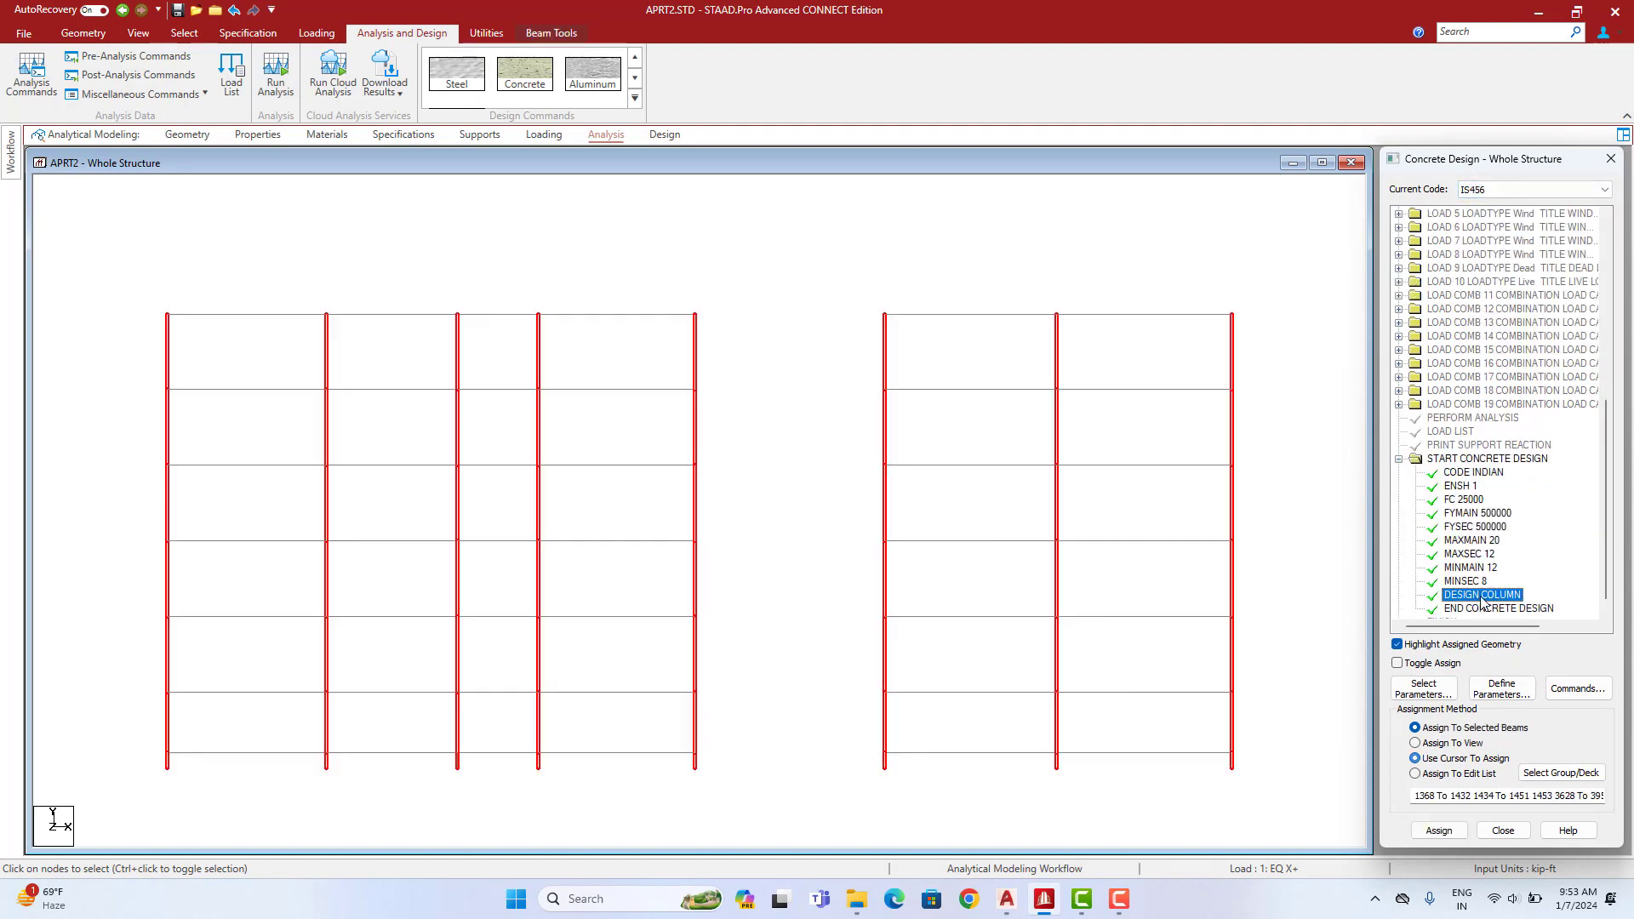
Examine the highlighted columns near the supports in 3D, checking that each is assigned down to its base
middle_click_drag(896, 446, 897, 434)
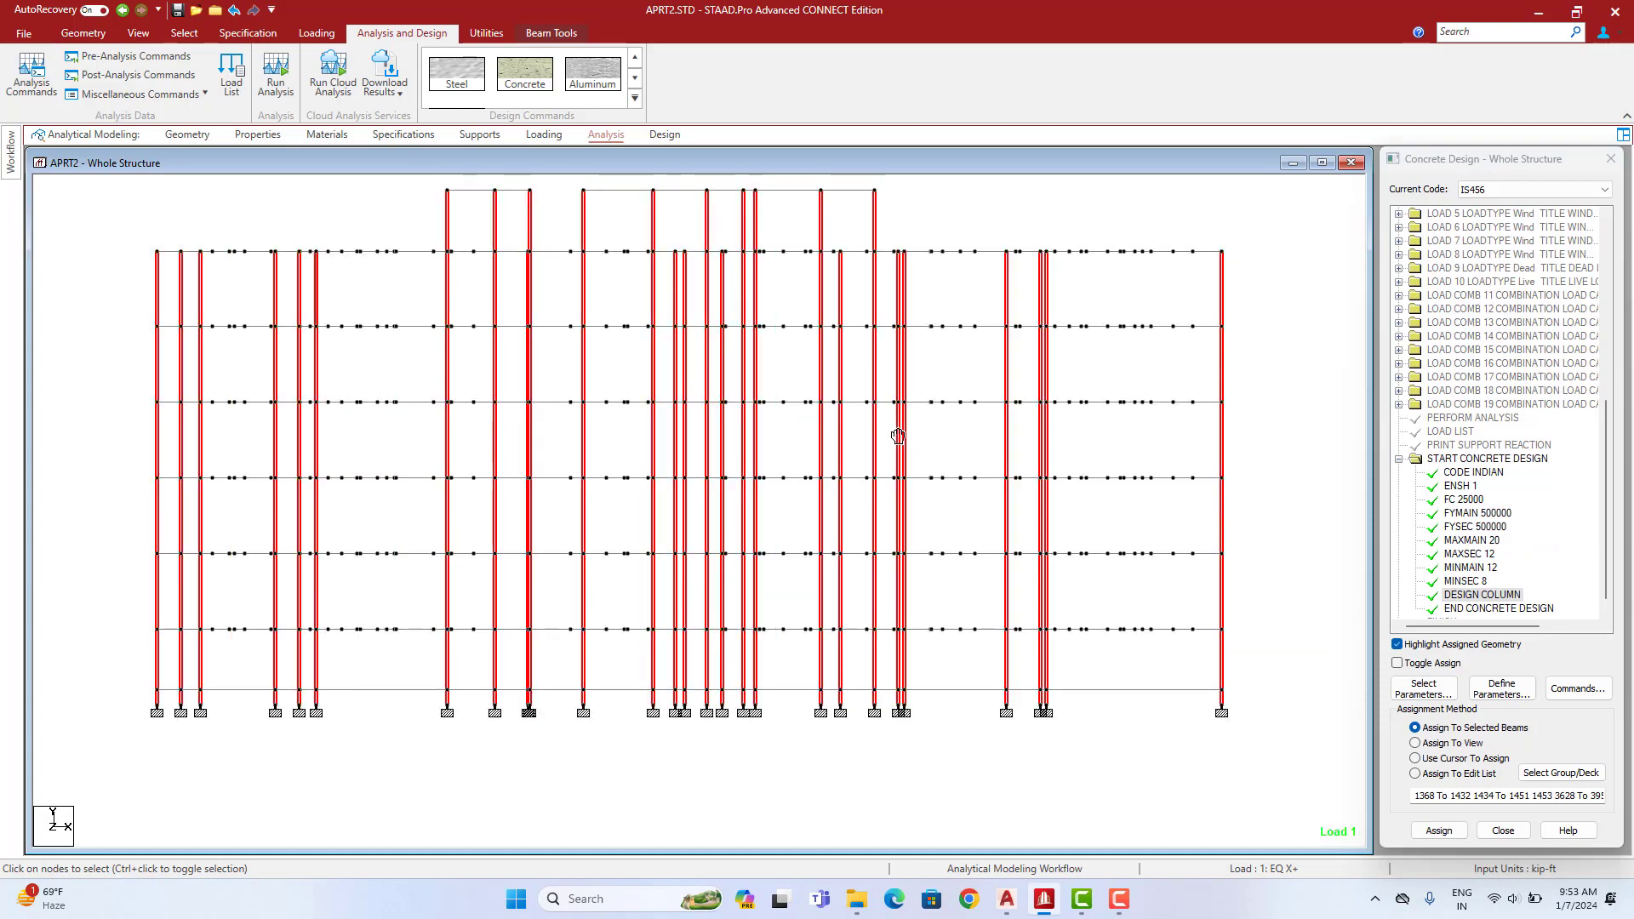
key("Down")
middle_click_drag(679, 526, 688, 509)
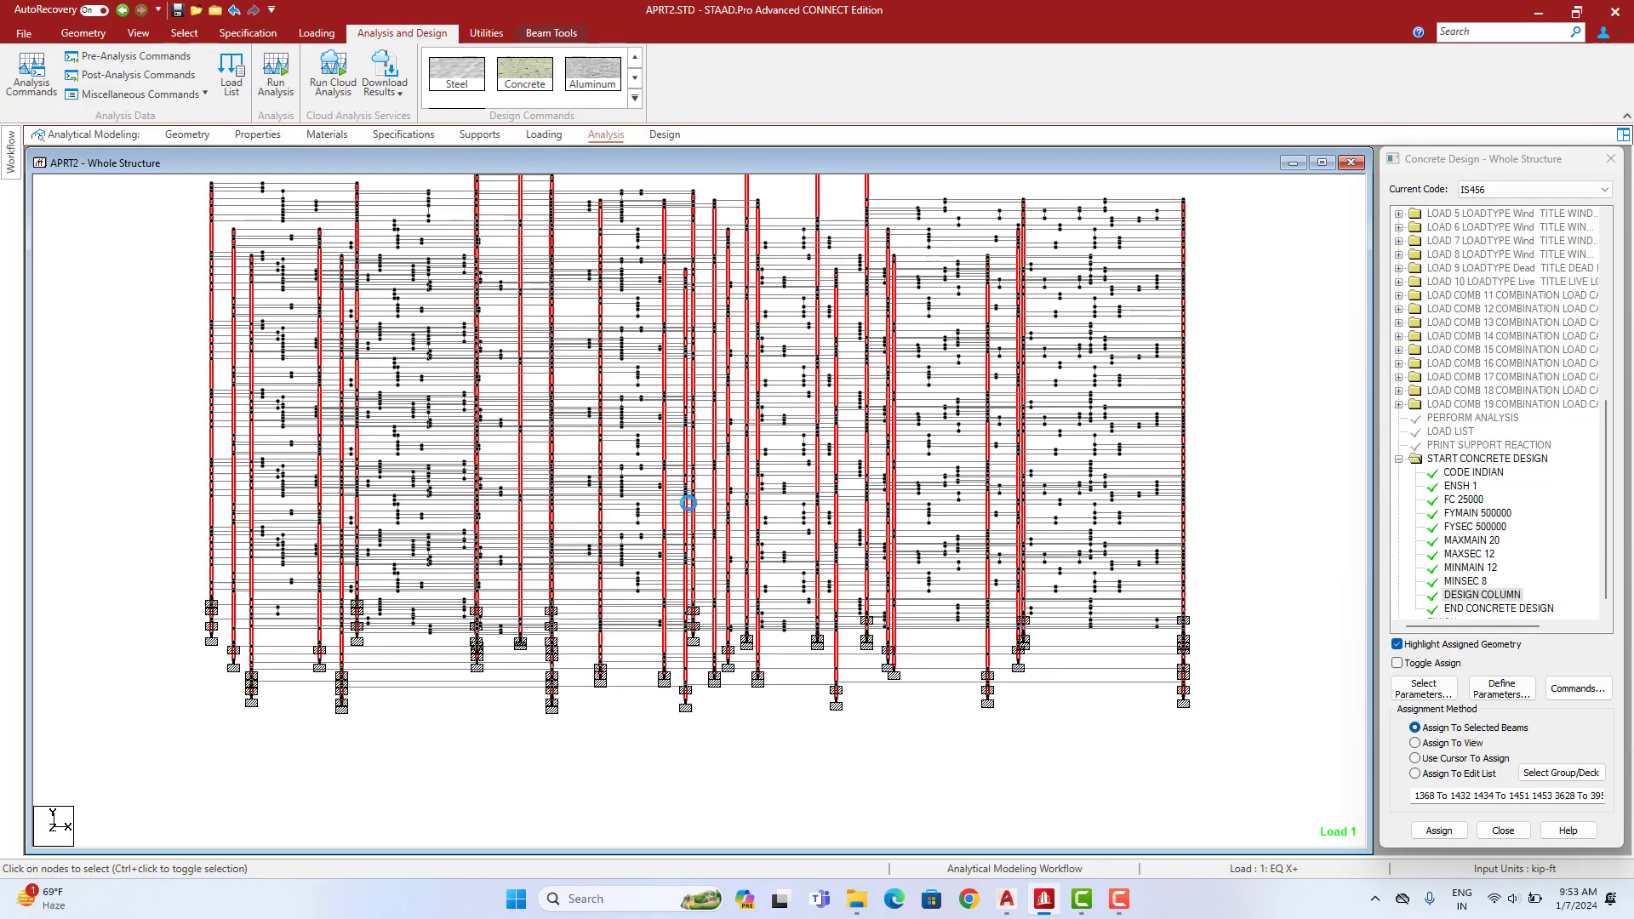
key("Right")
scroll(583, 728, "up", 3)
middle_click_drag(583, 727, 638, 596)
left_click(673, 705)
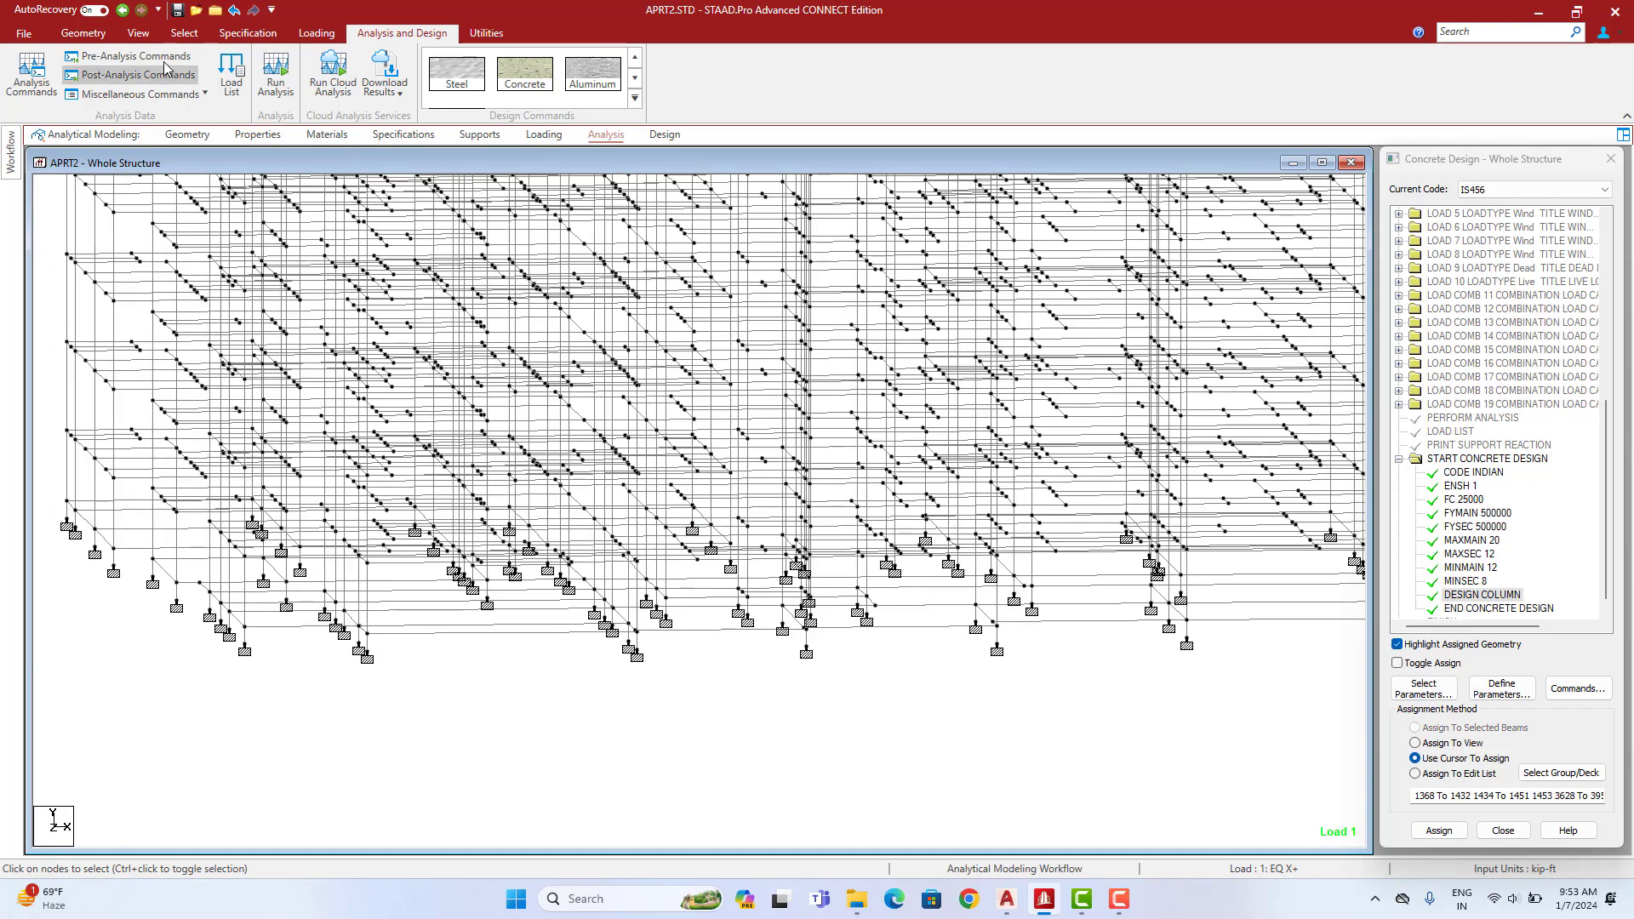
Select all members parallel to Y and assign the DESIGN COLUMN command to them
left_click(184, 32)
left_click(676, 57)
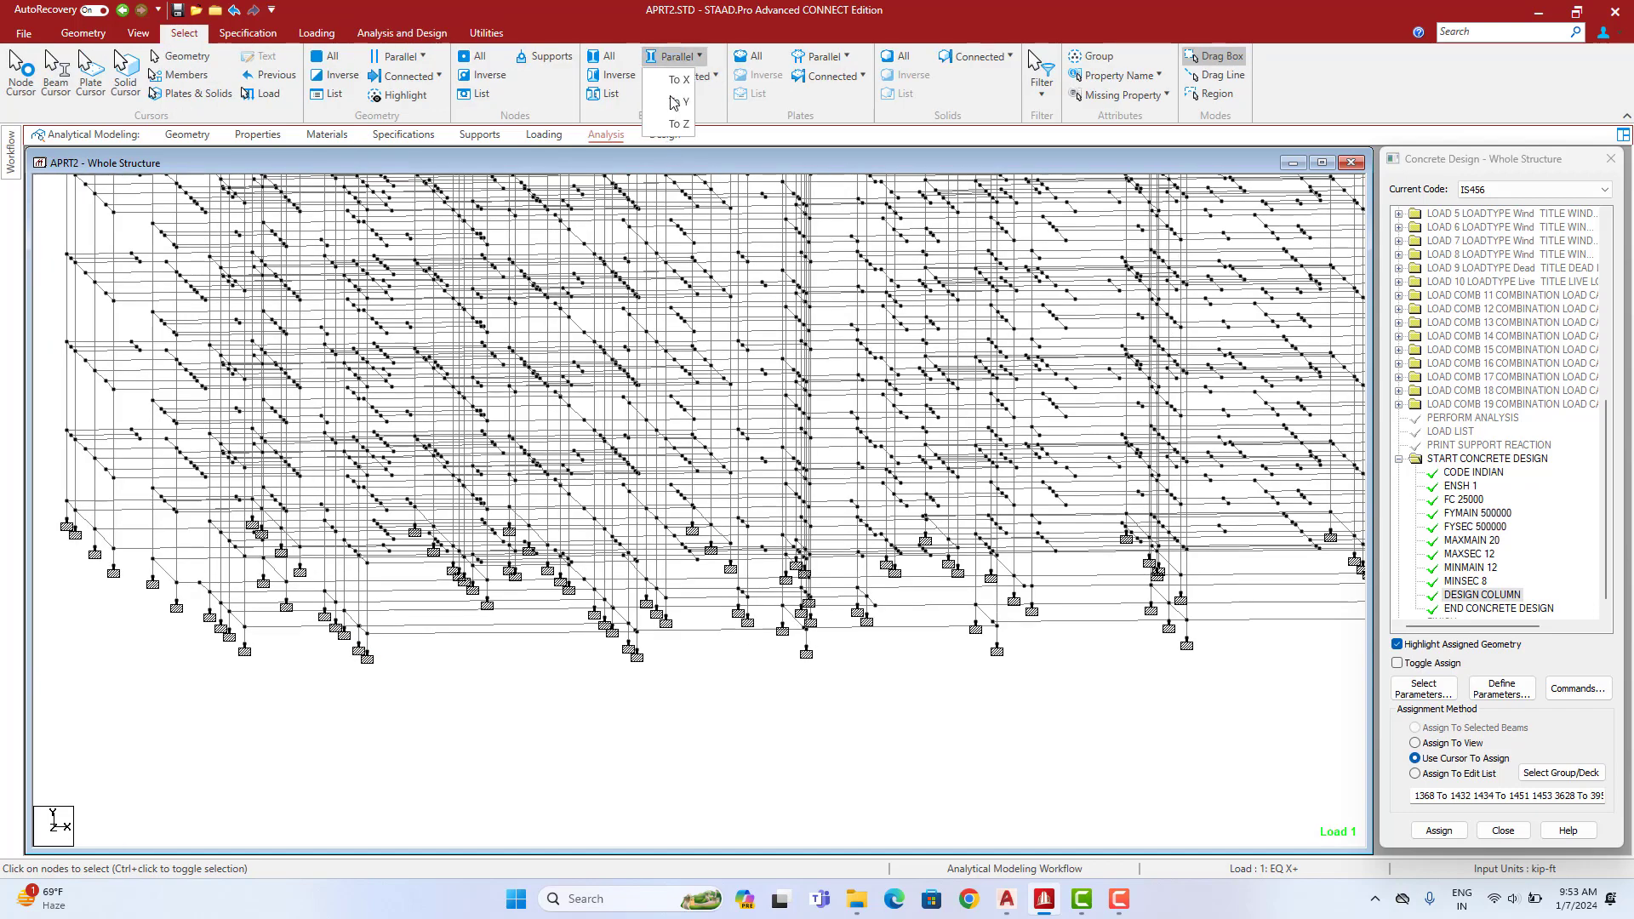
left_click(675, 103)
left_click(1438, 830)
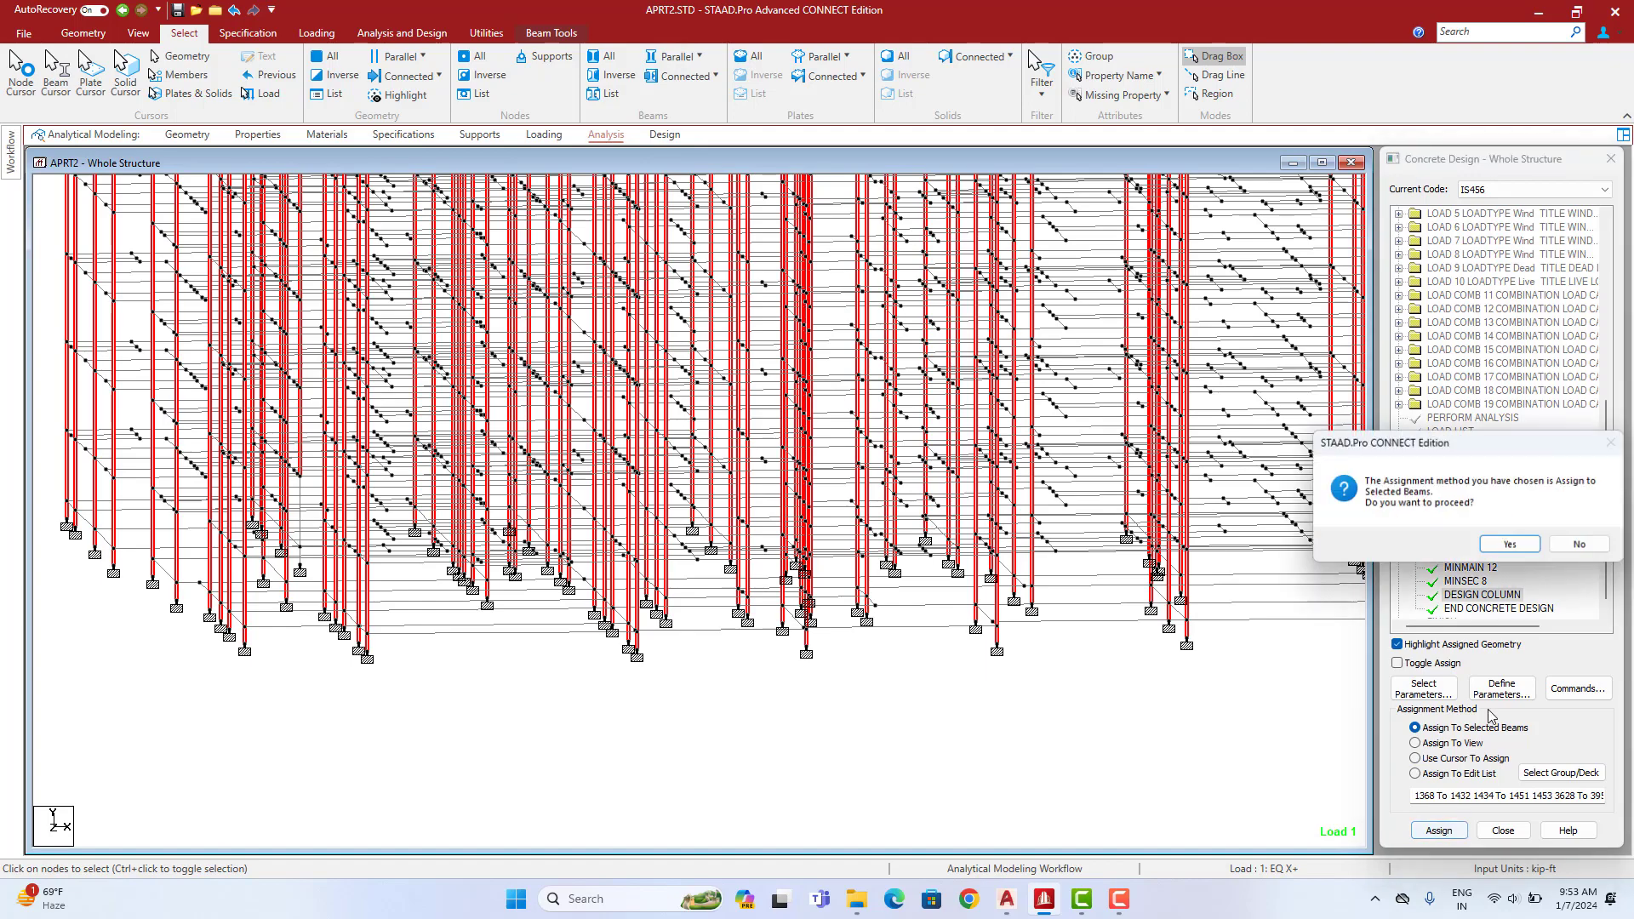
left_click(1508, 545)
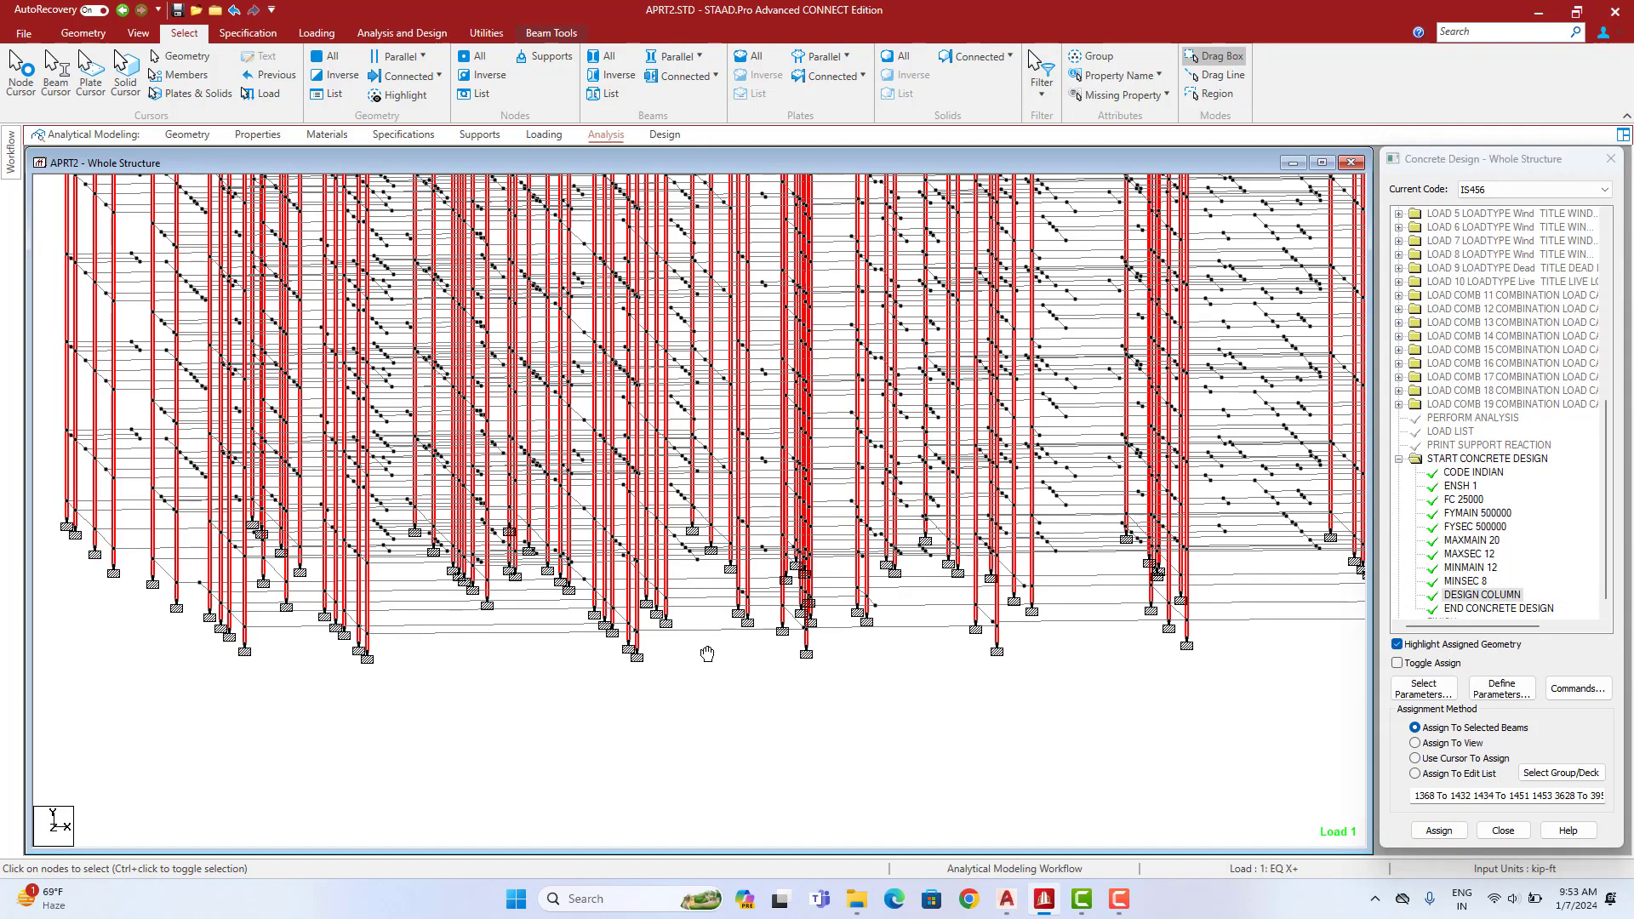
Clear the column selection and add a Perform Analysis command with the No Print option to the analysis
middle_click_drag(983, 636, 358, 642)
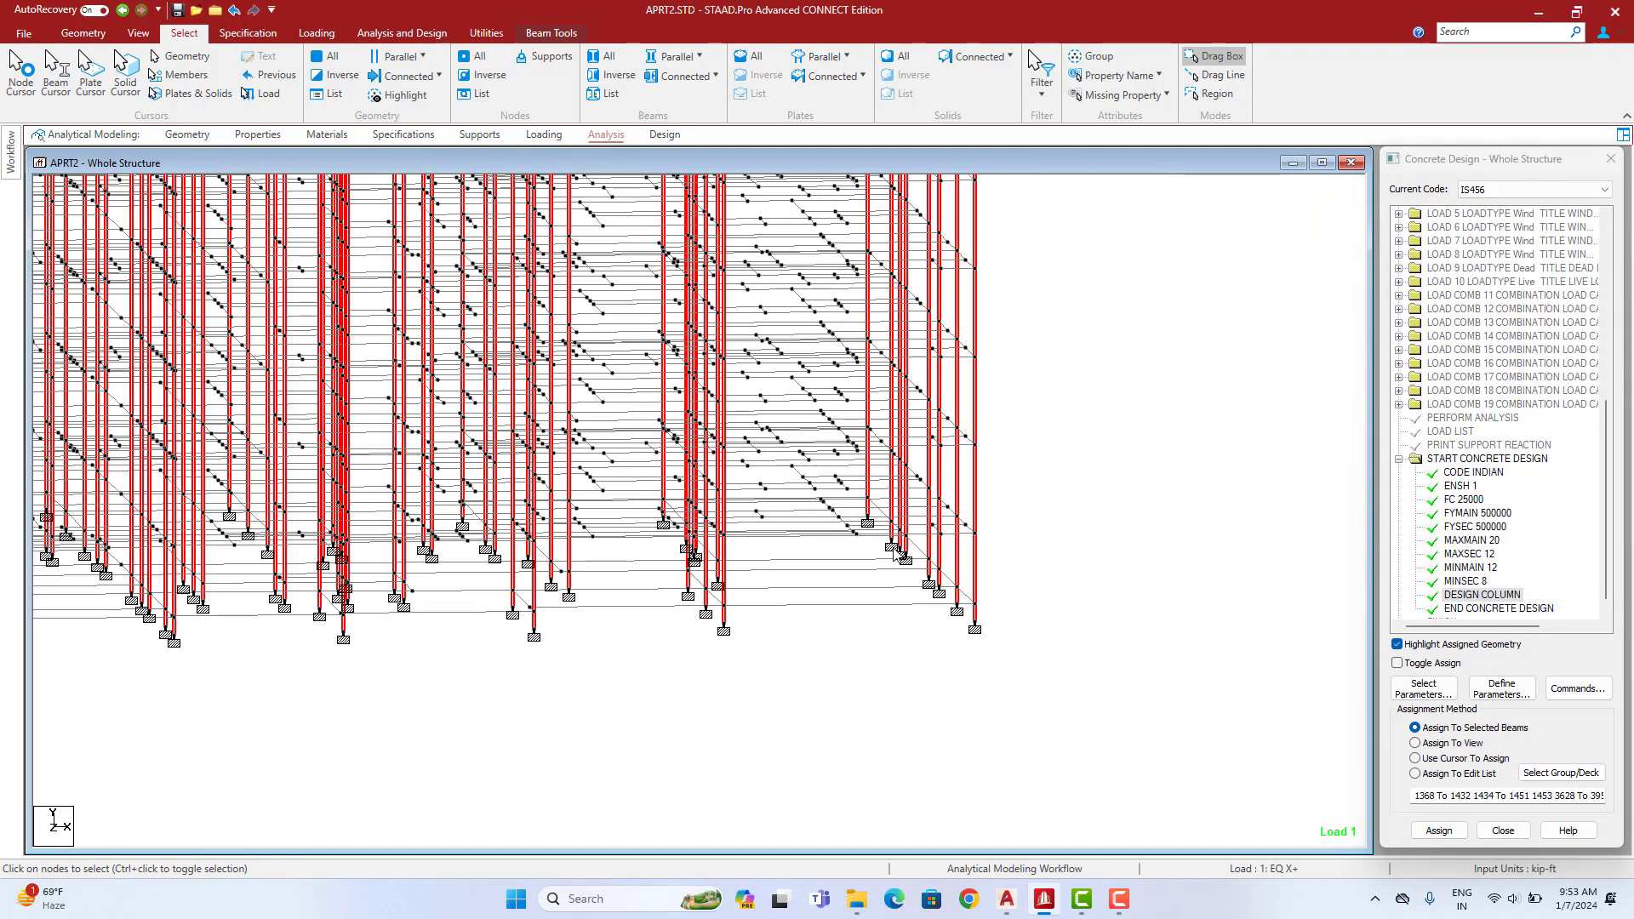
middle_click_drag(722, 363, 872, 681)
left_click(1140, 308)
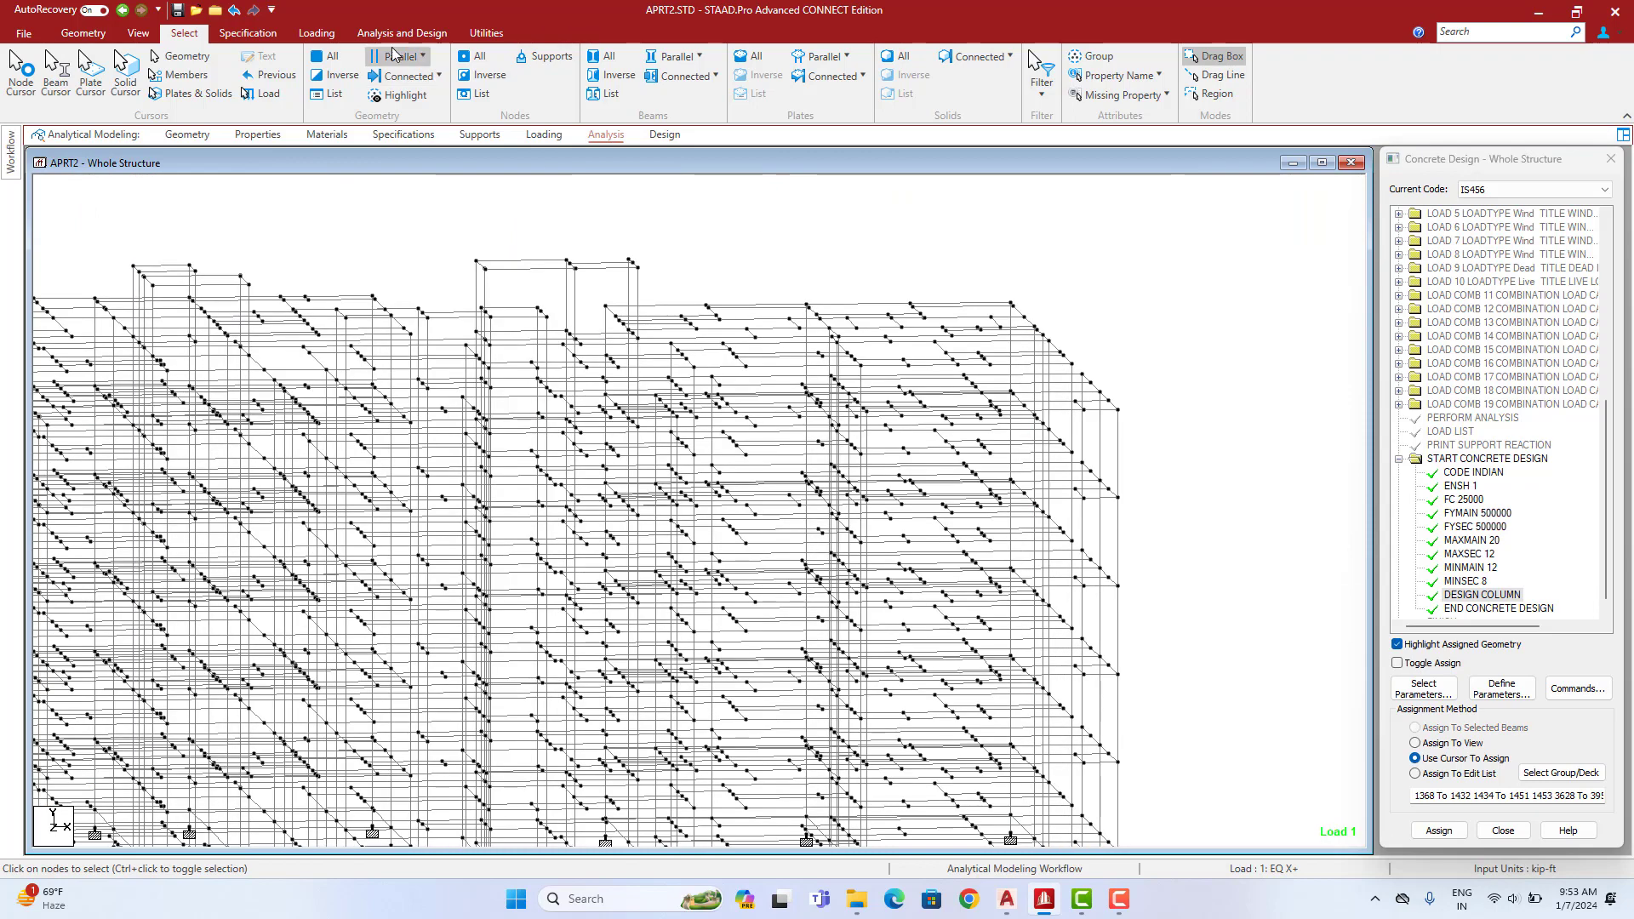
left_click(367, 36)
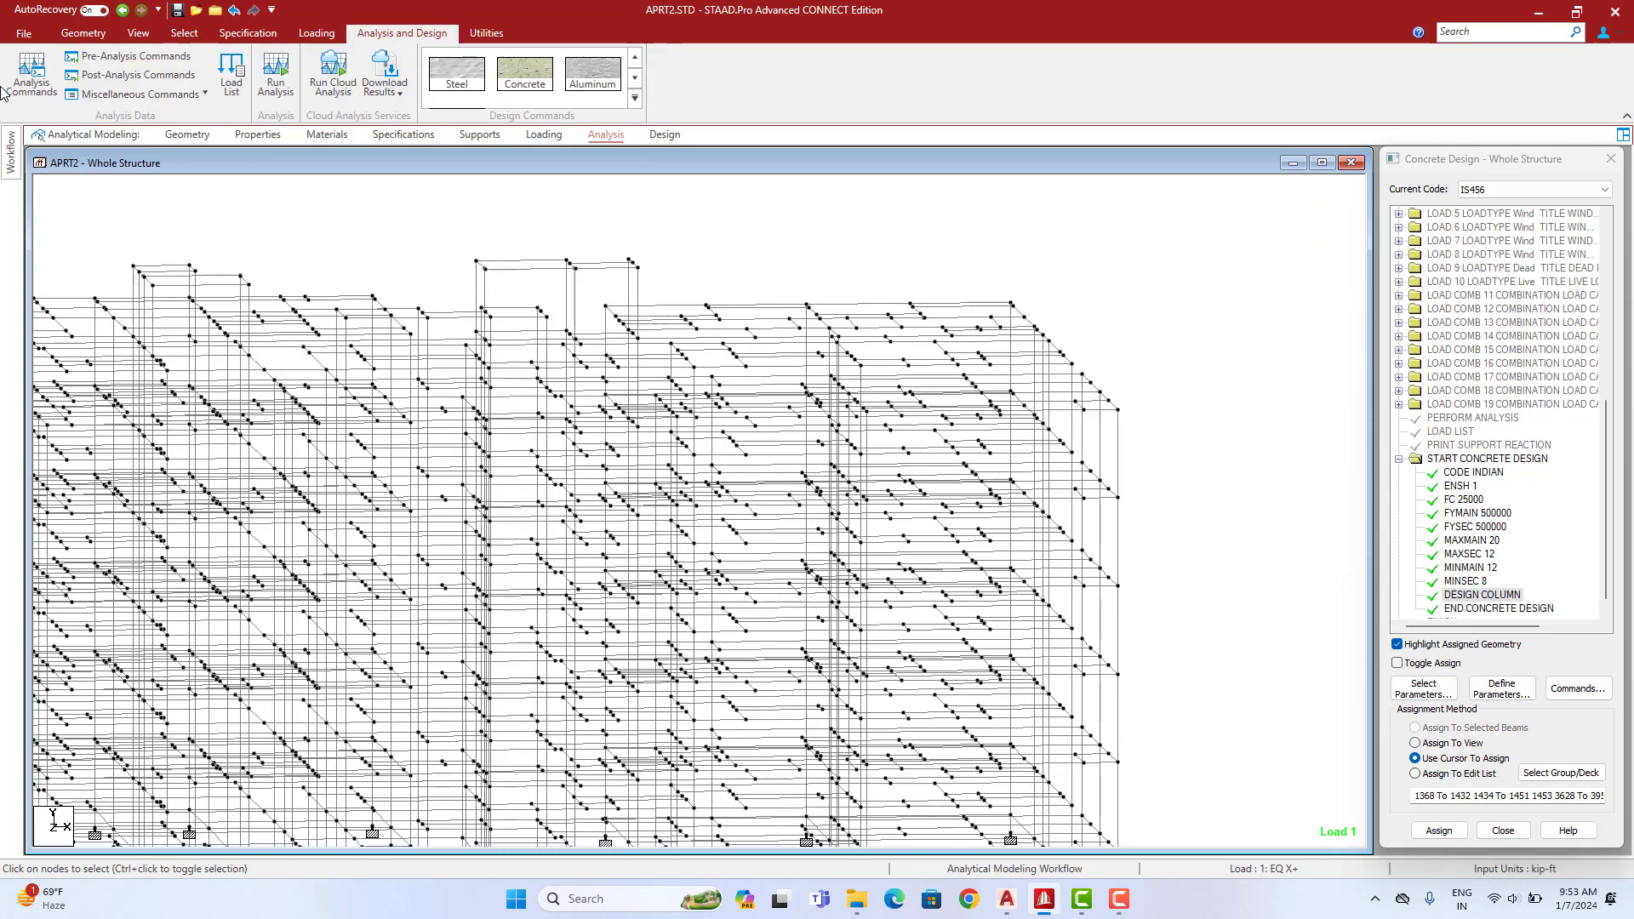
left_click(32, 75)
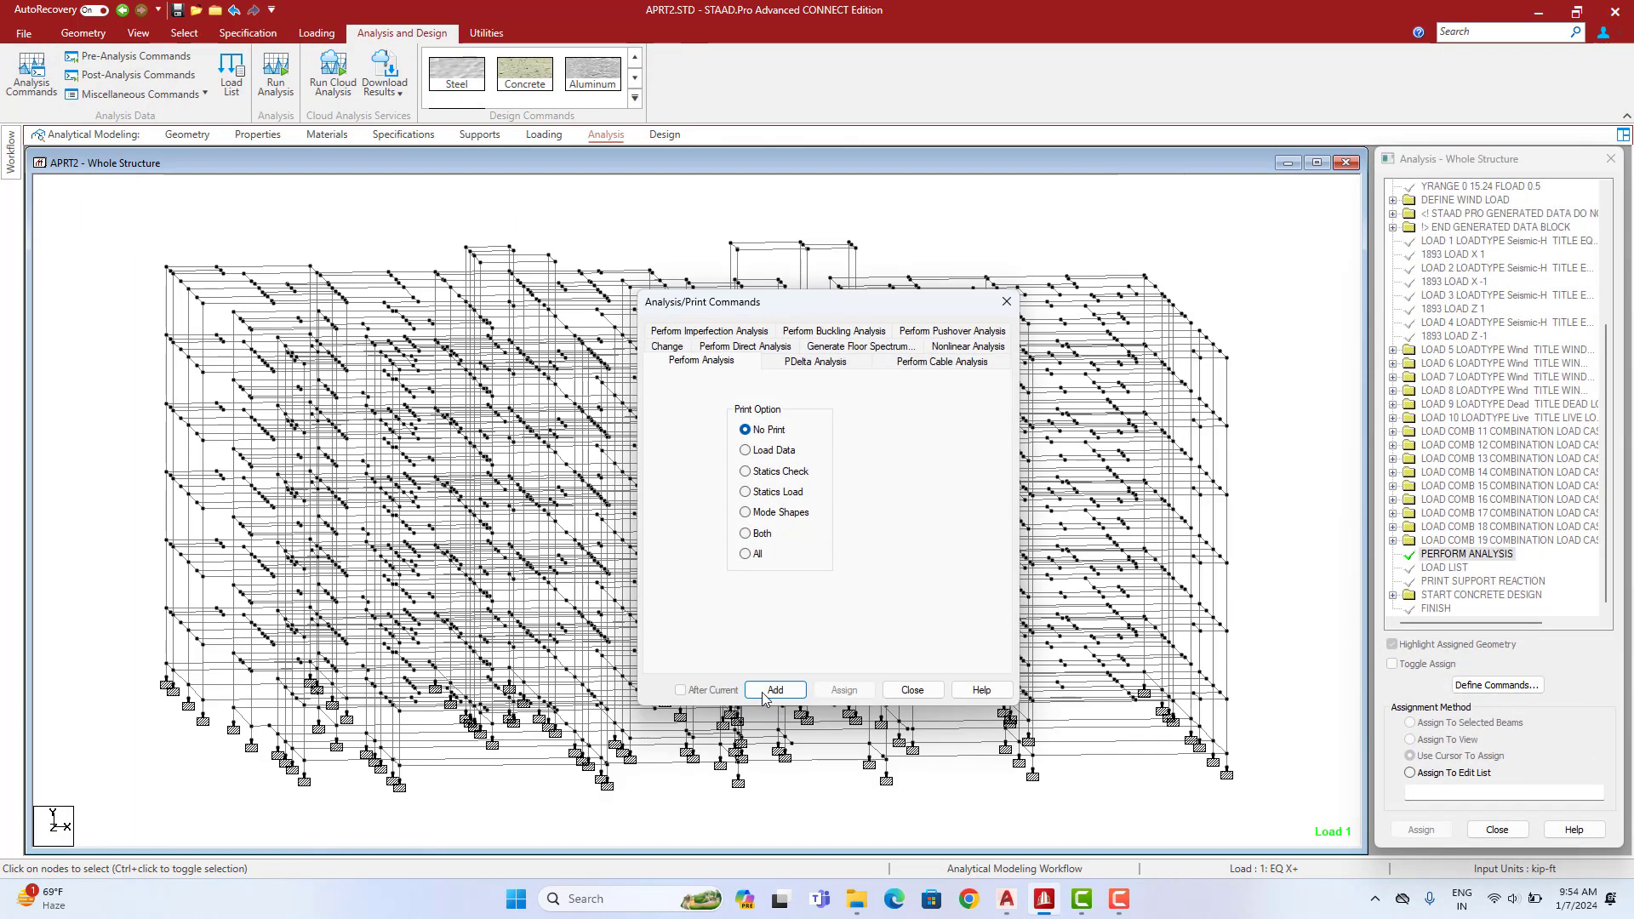
left_click(909, 691)
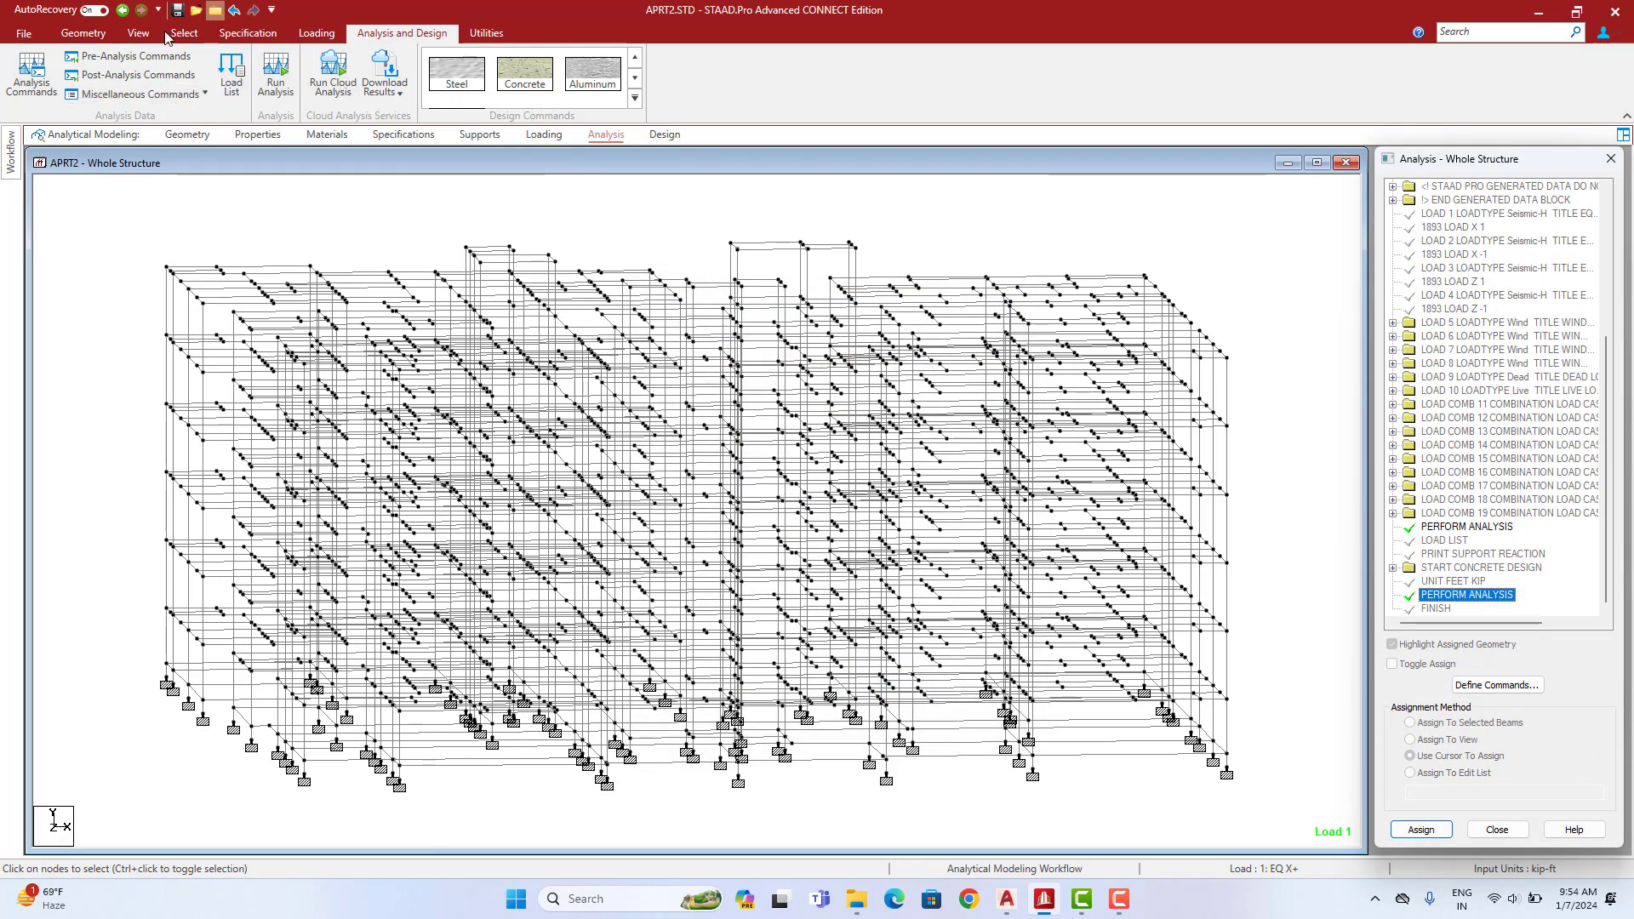
Change the input units to English with inch for length and pound for force
left_click(82, 32)
left_click(174, 96)
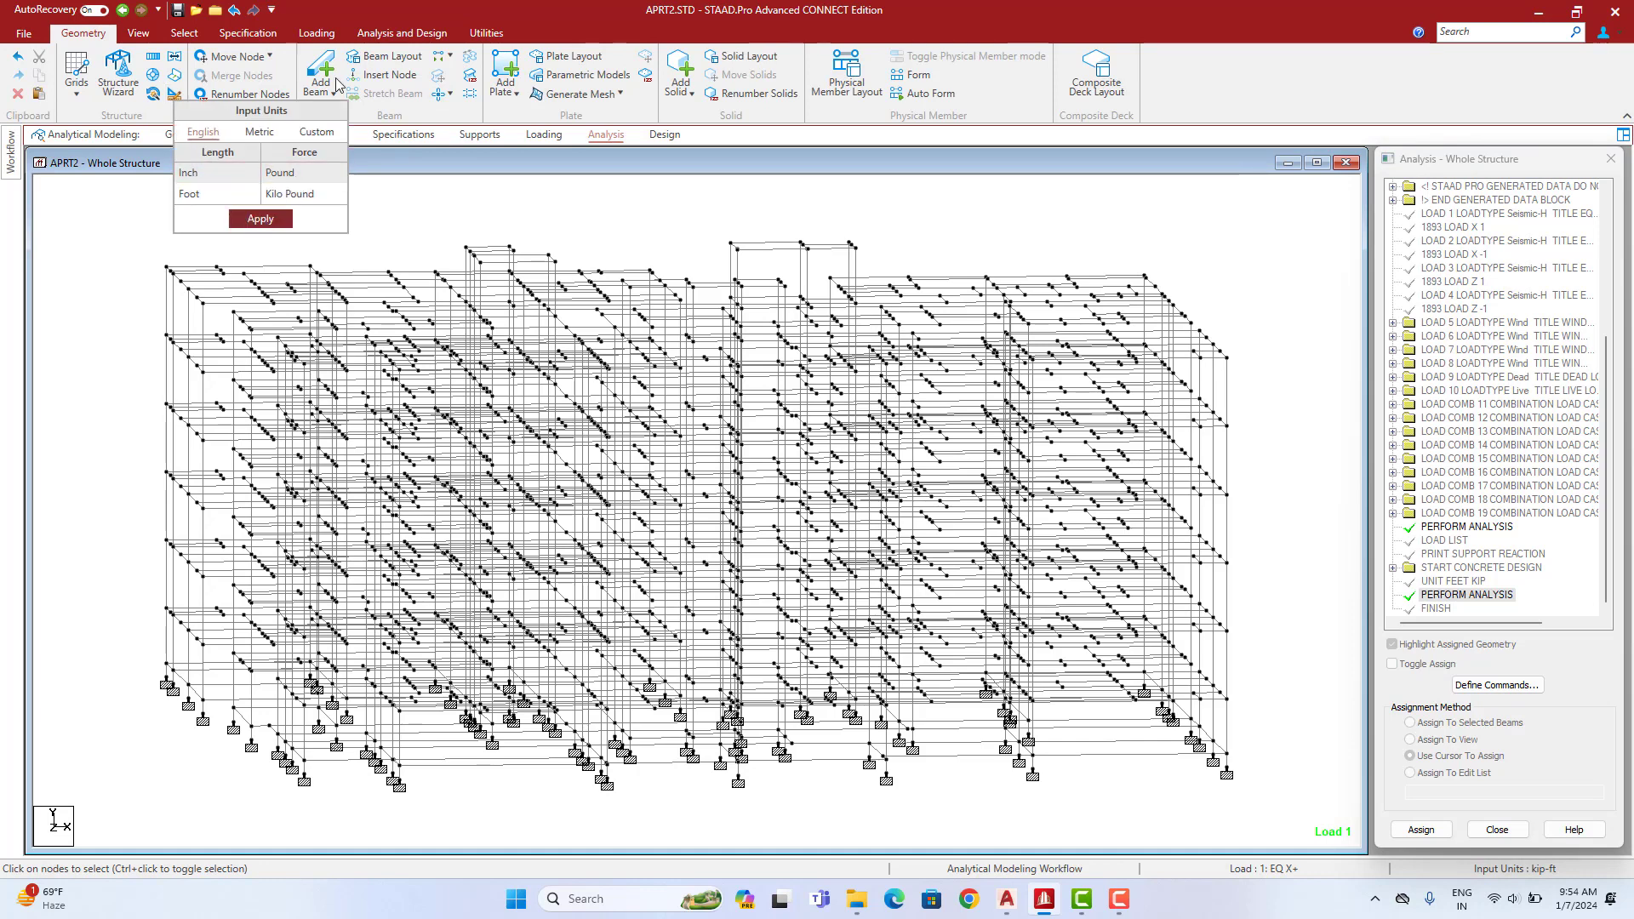
left_click(259, 219)
Save the structure, run the analysis and concrete design, and open the output file when it finishes
left_click(398, 33)
left_click(275, 76)
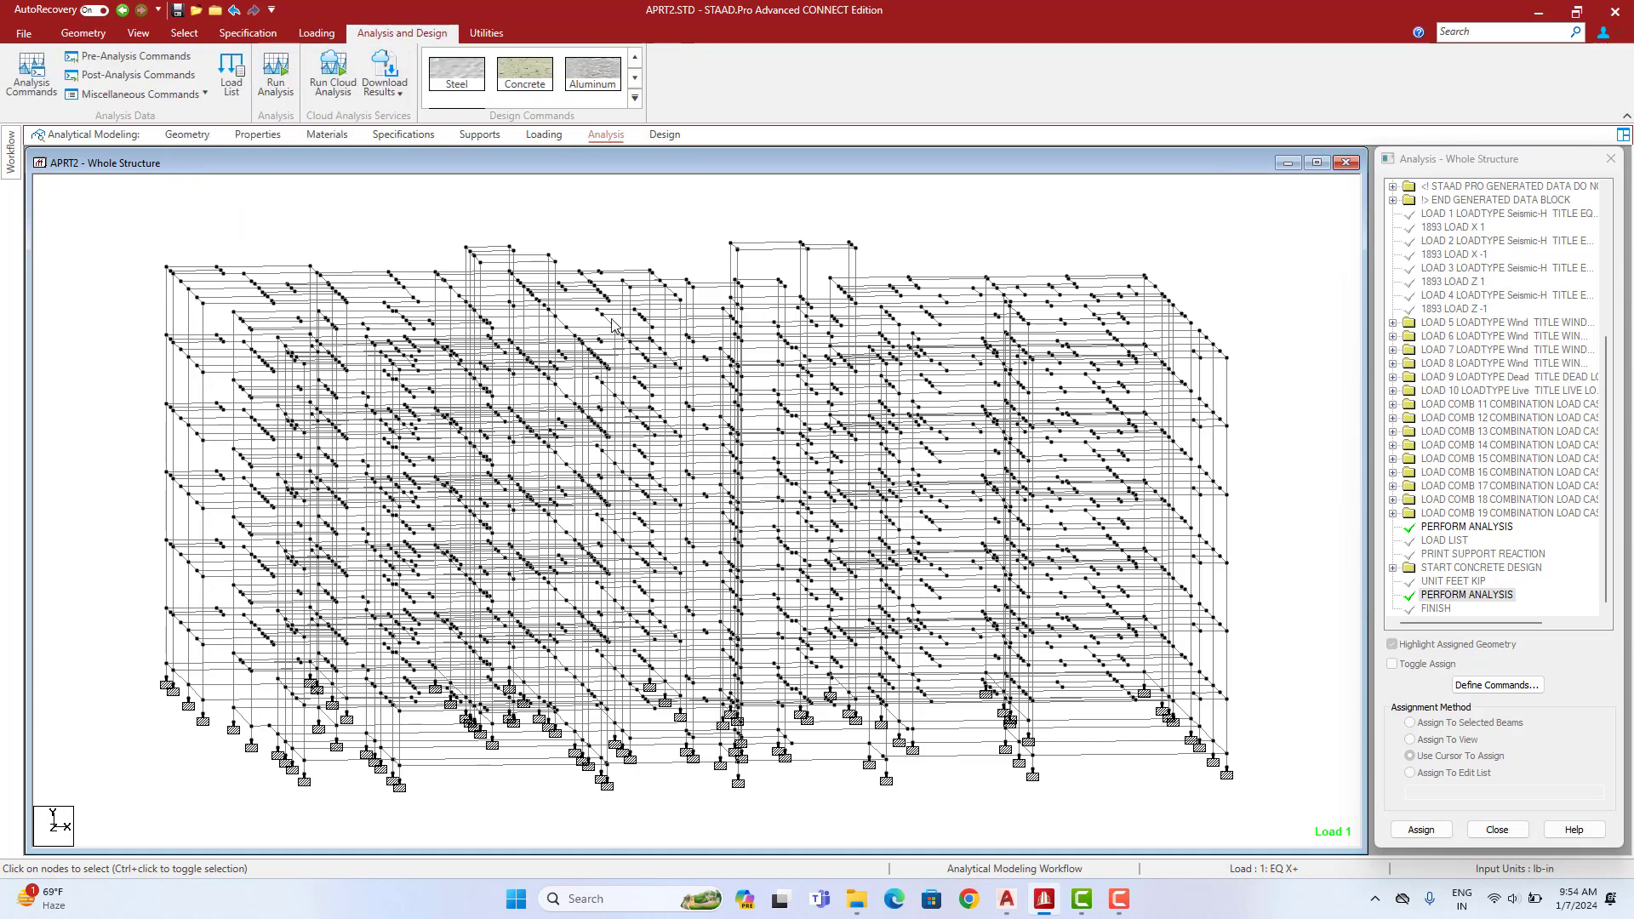
left_click(725, 543)
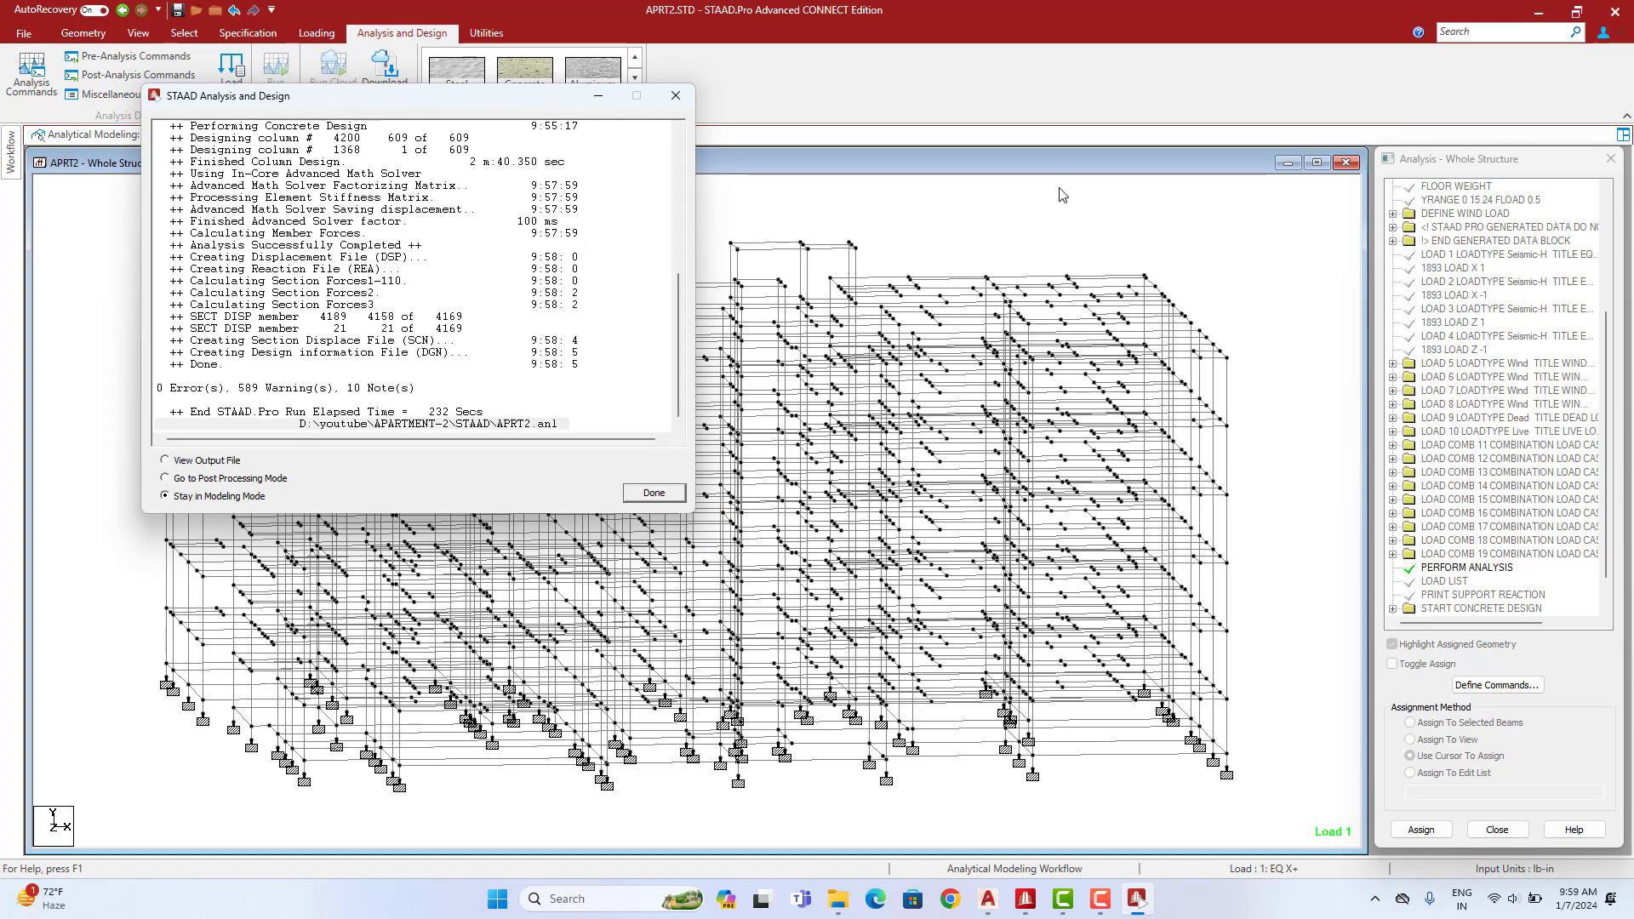
left_click(655, 494)
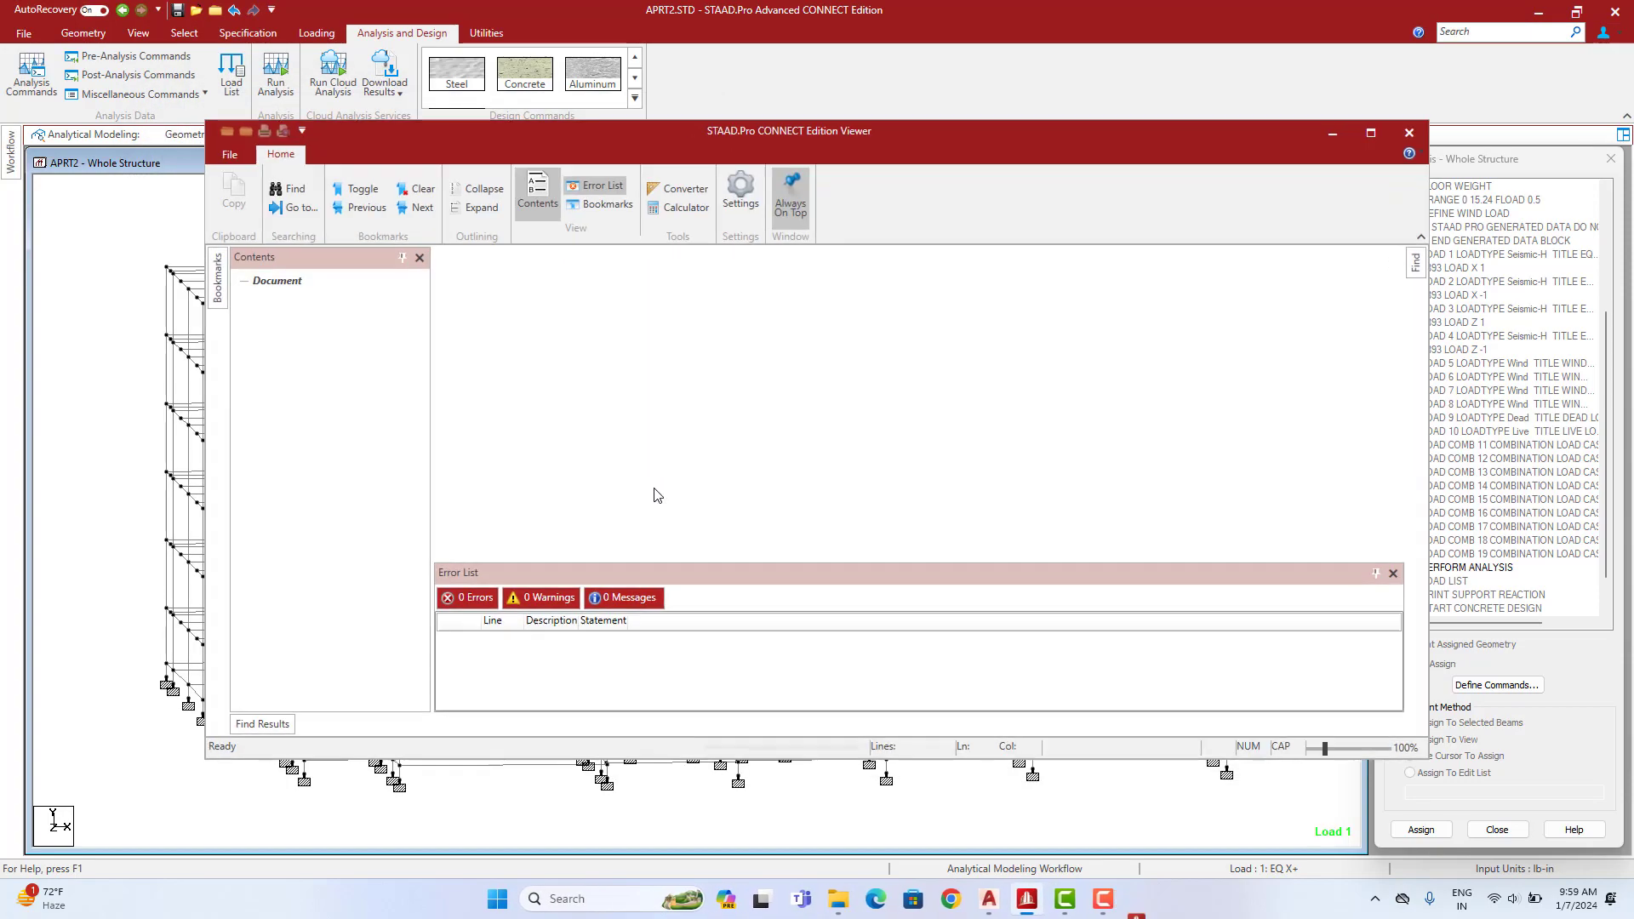
Review the output's error list, inspect the reinforcement warning at line 4262 in the column design results, and close the viewer
left_click(1370, 133)
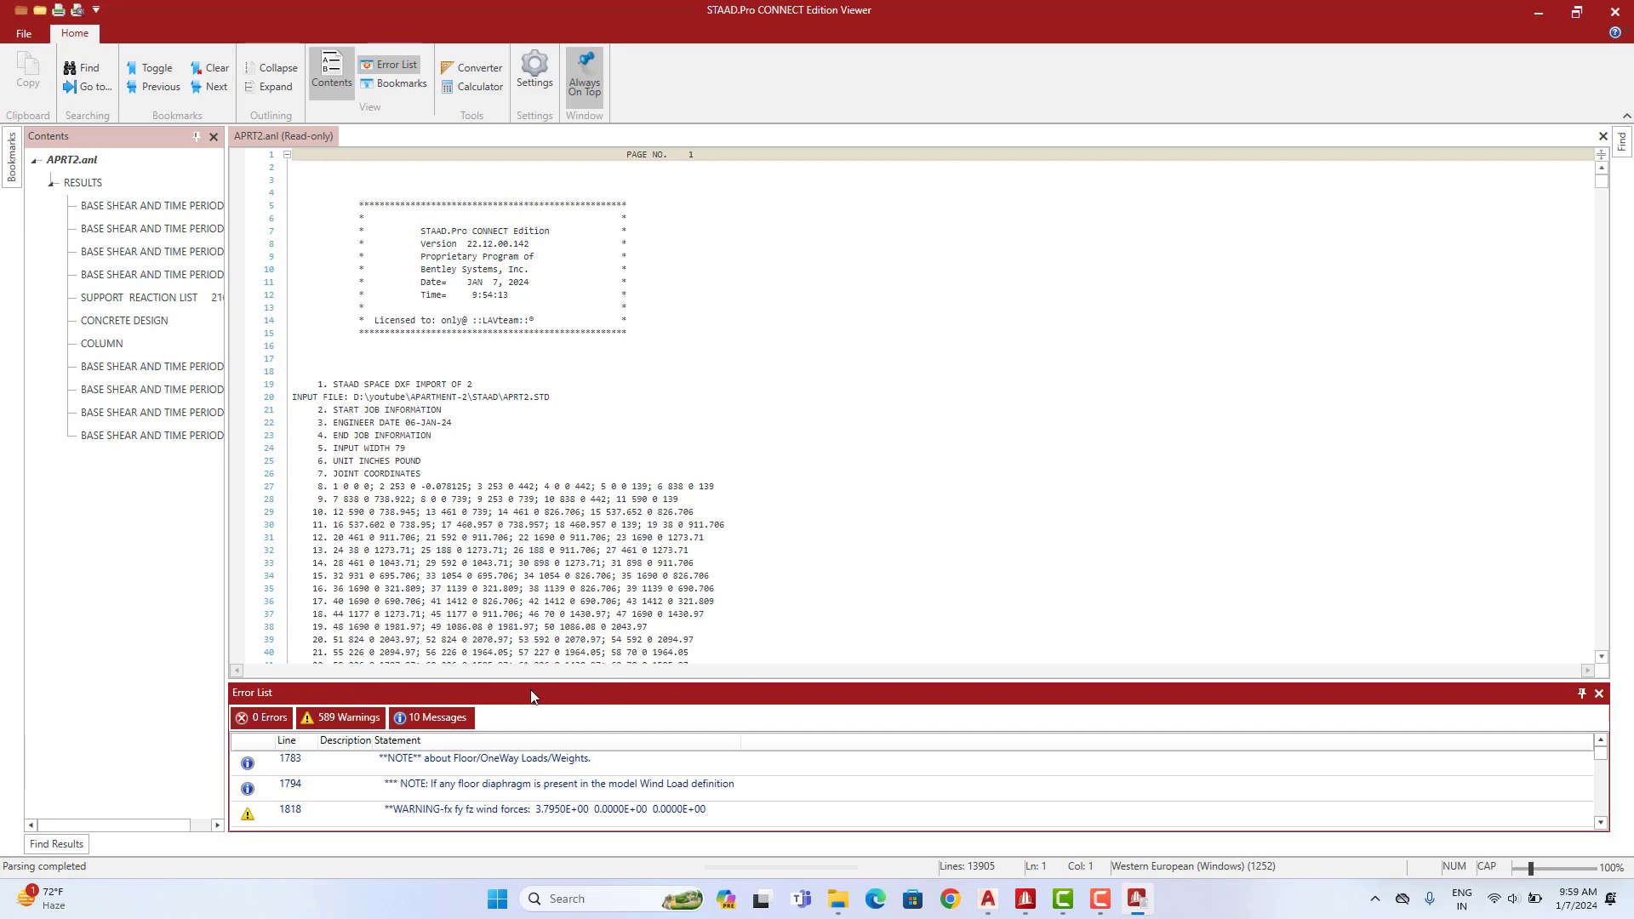
left_click_drag(536, 682, 537, 354)
scroll(506, 570, "down", 10)
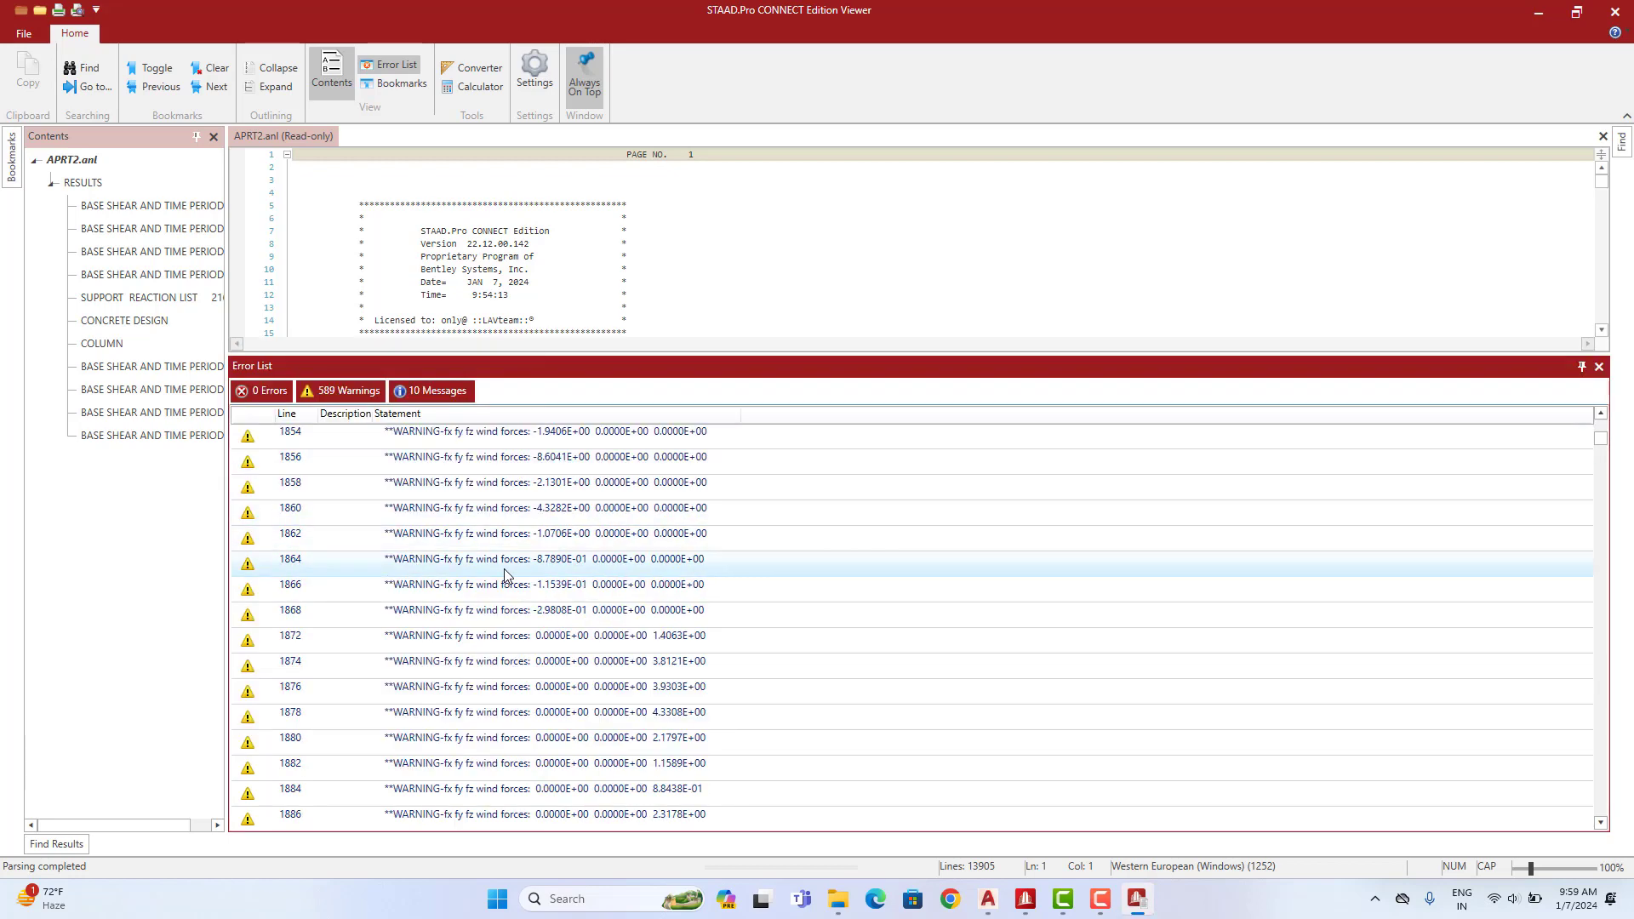
scroll(510, 572, "down", 20)
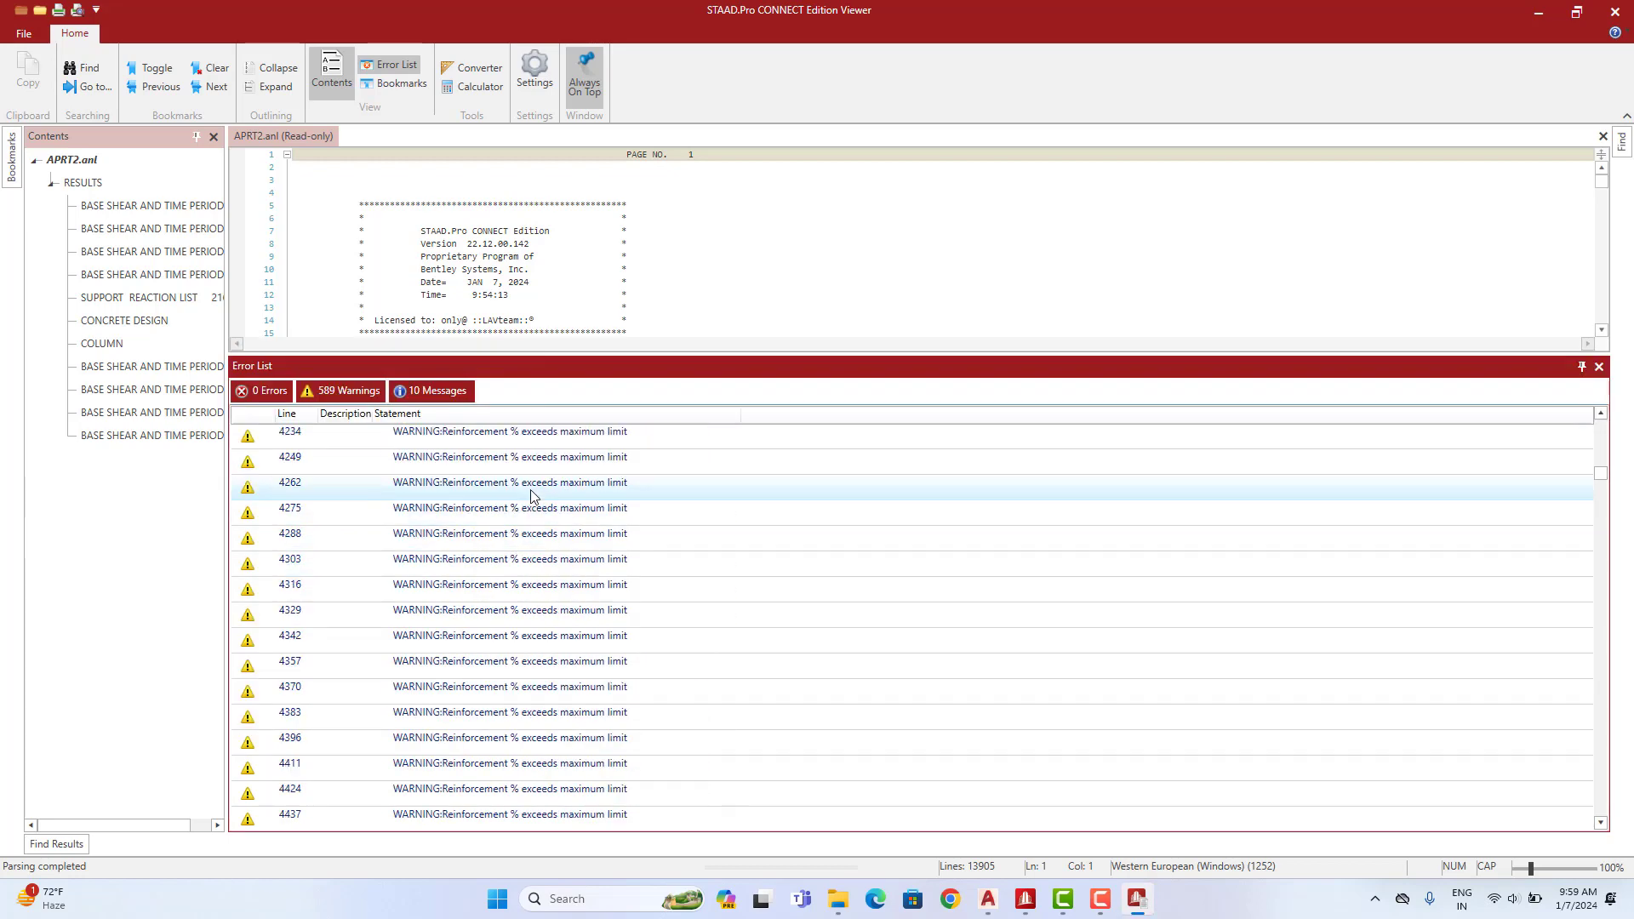
double_click(522, 493)
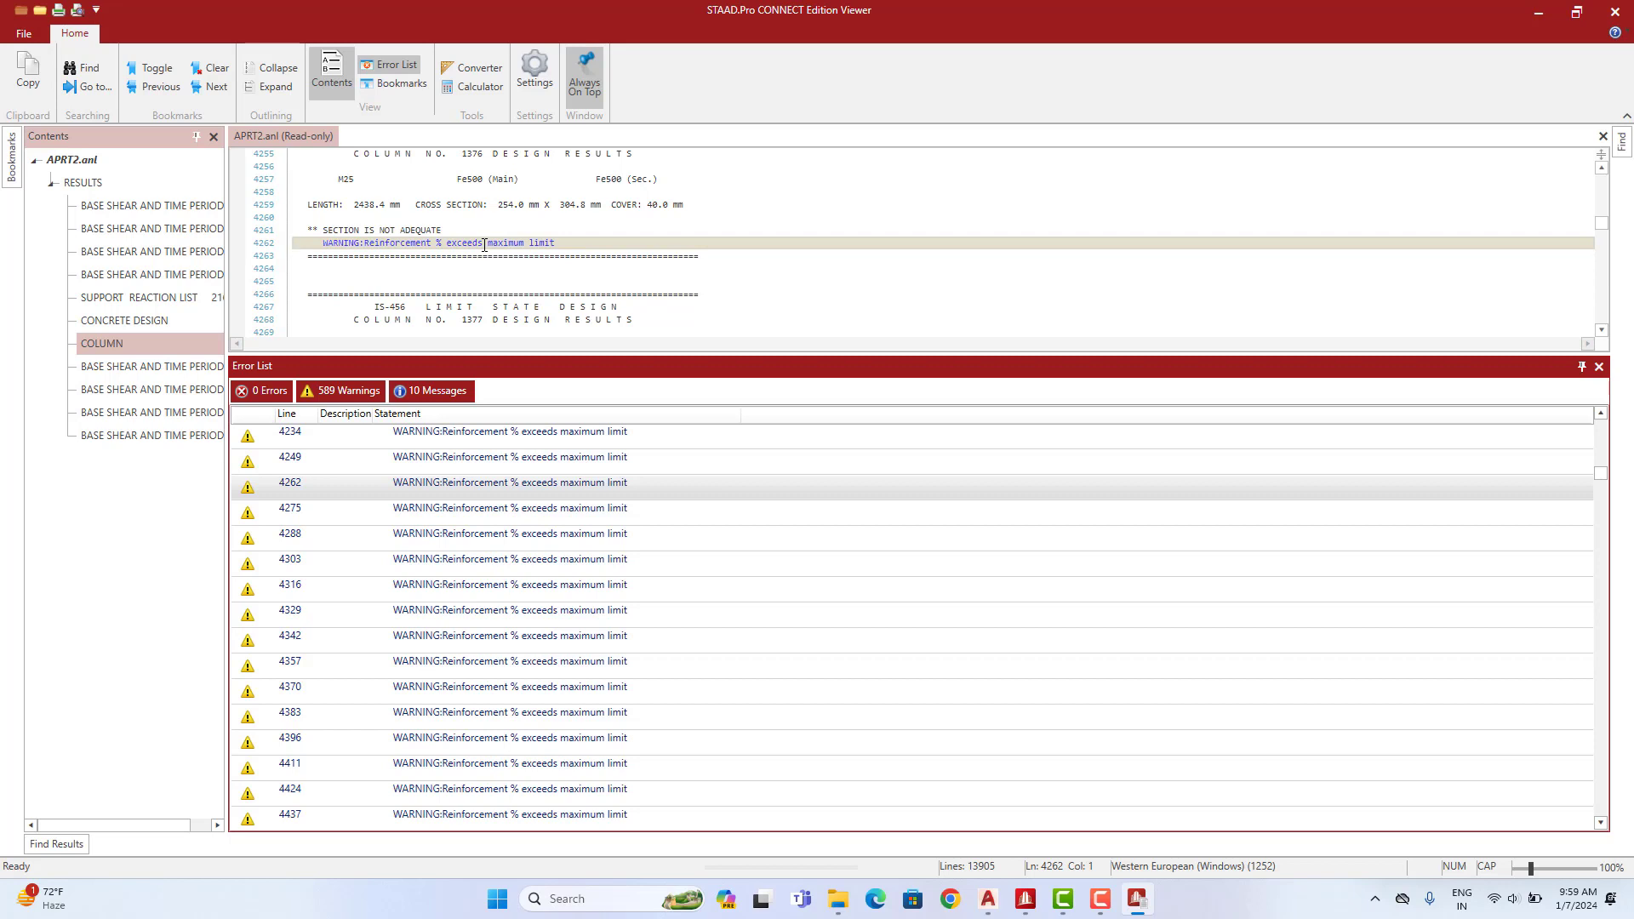
scroll(572, 553, "down", 20)
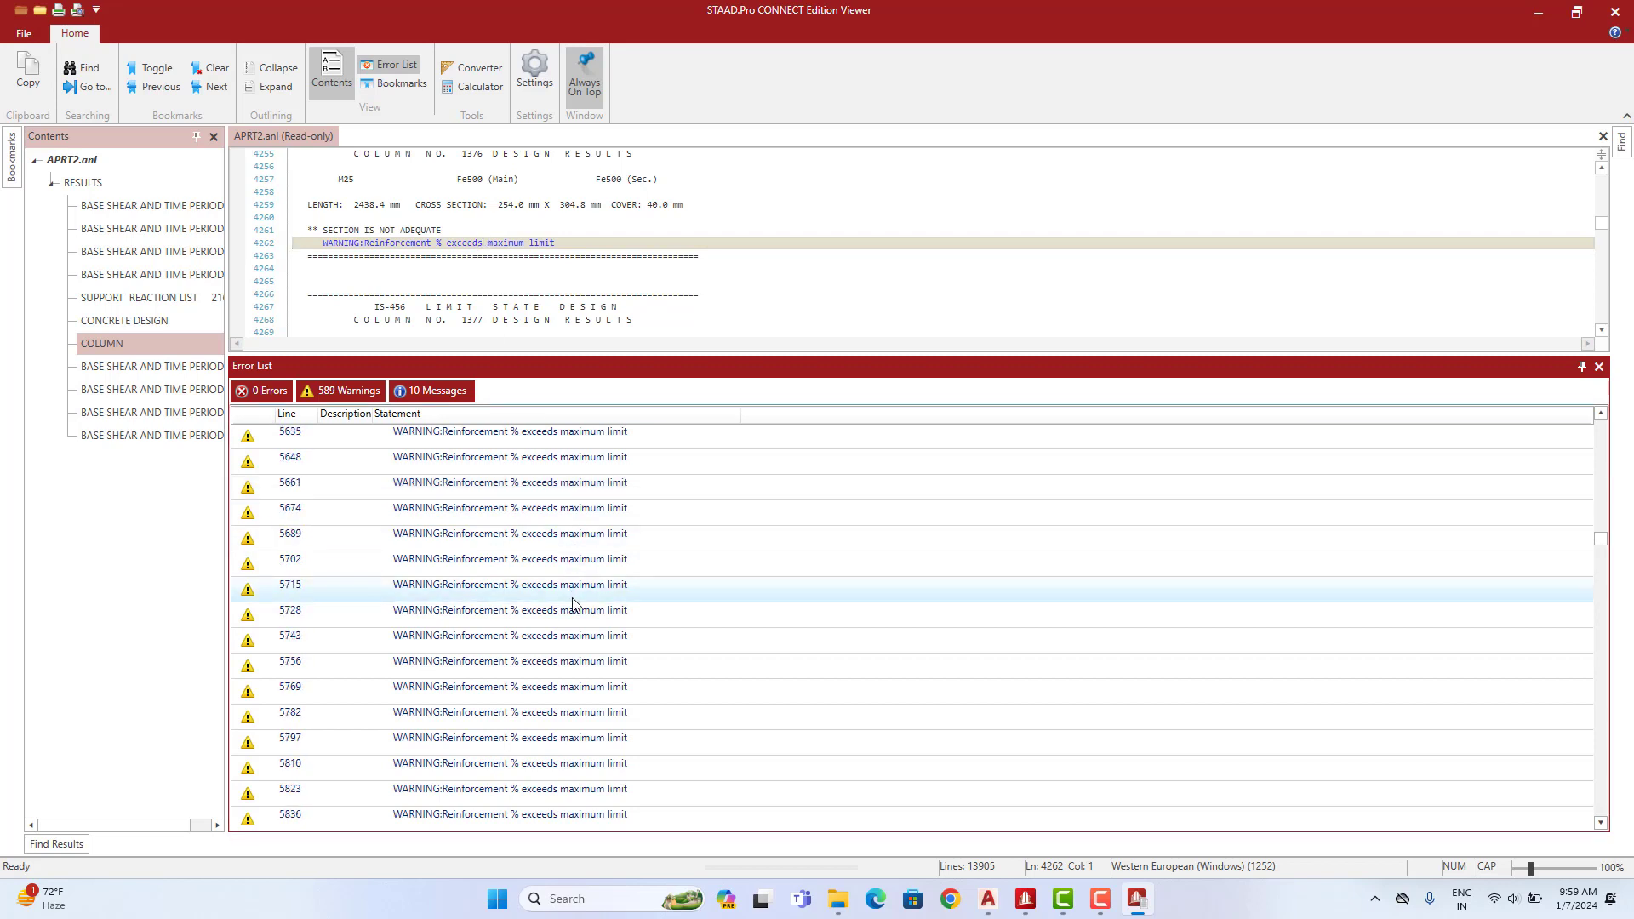
left_click_drag(1600, 555, 1591, 486)
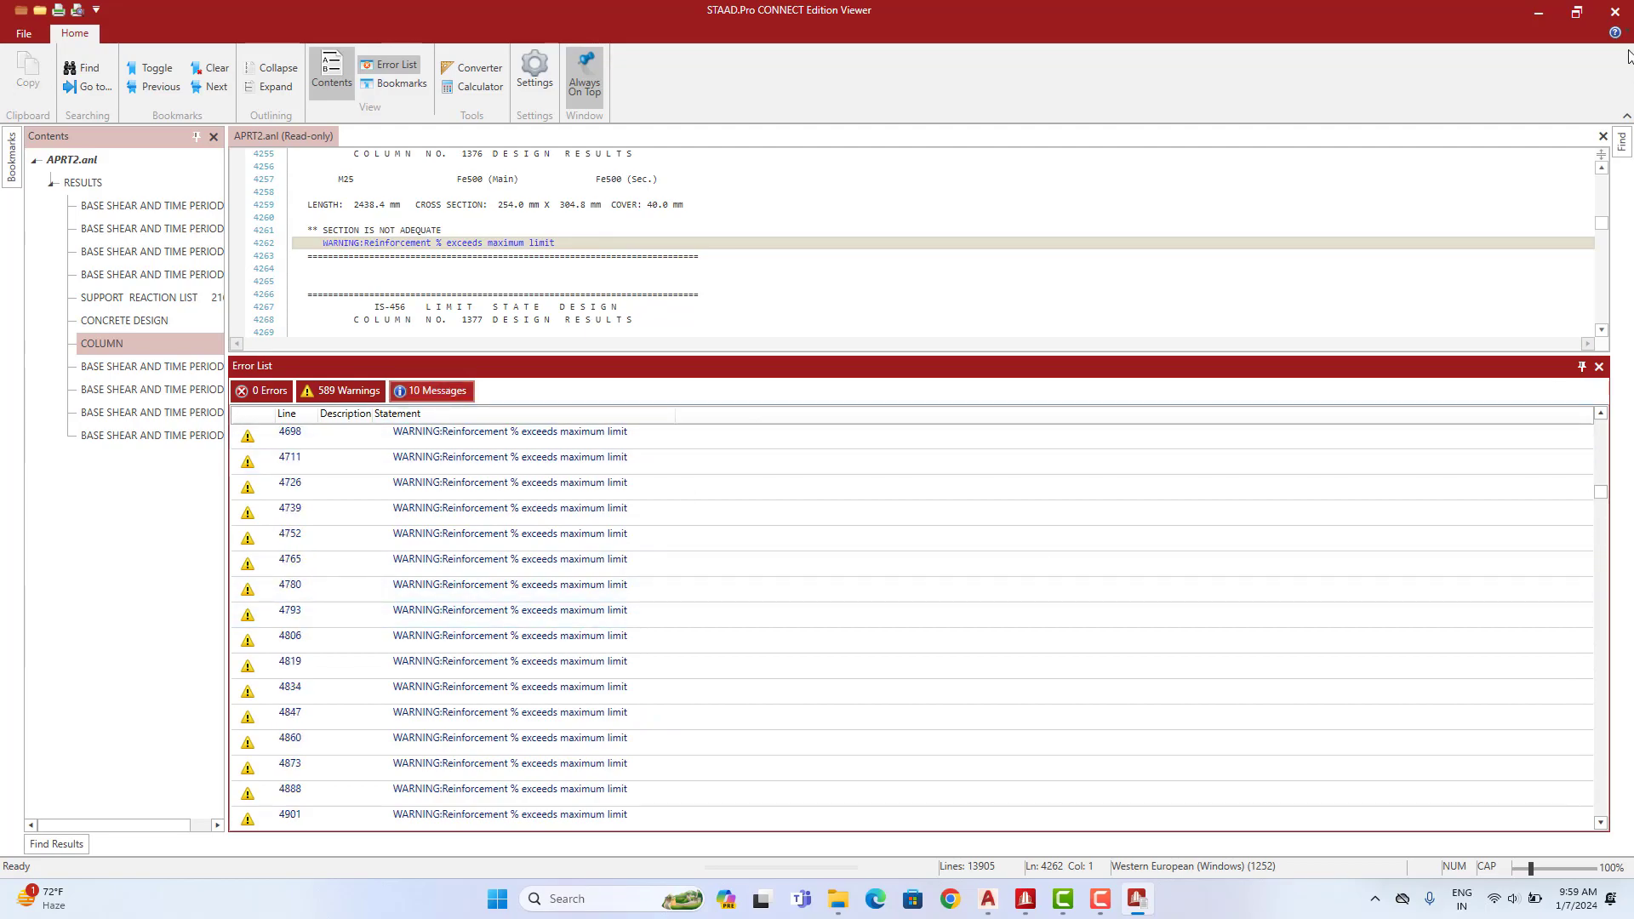
left_click(1614, 12)
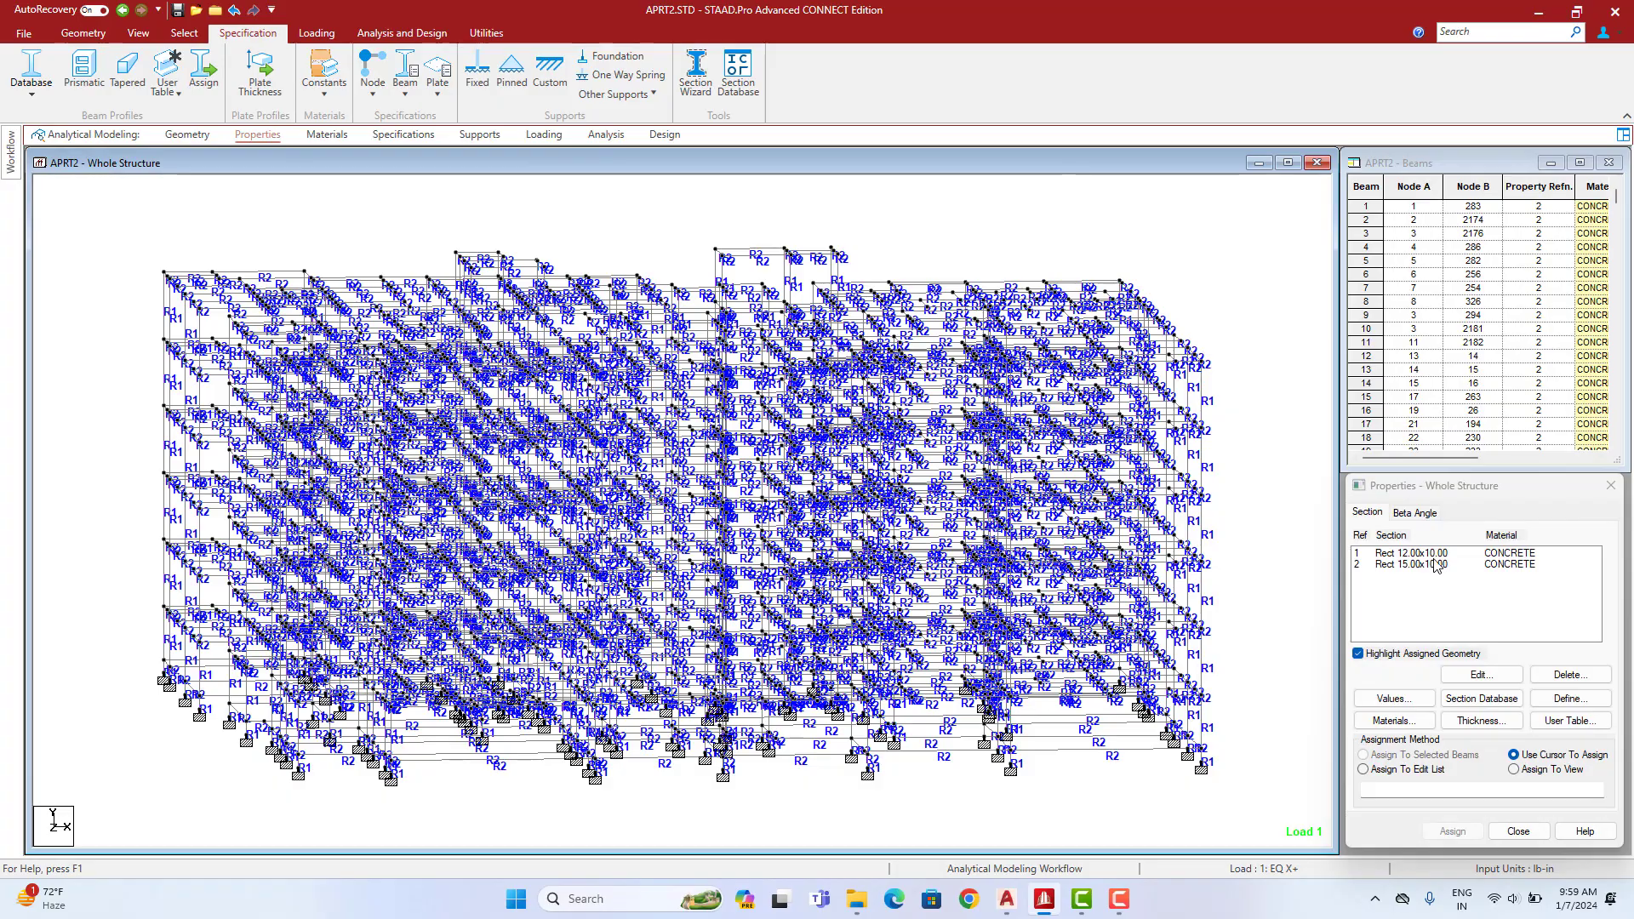
Highlight the members using the Rect 12.00x10.00 section, examine them in a rotated 3D view, and clear the selection
left_click(1434, 555)
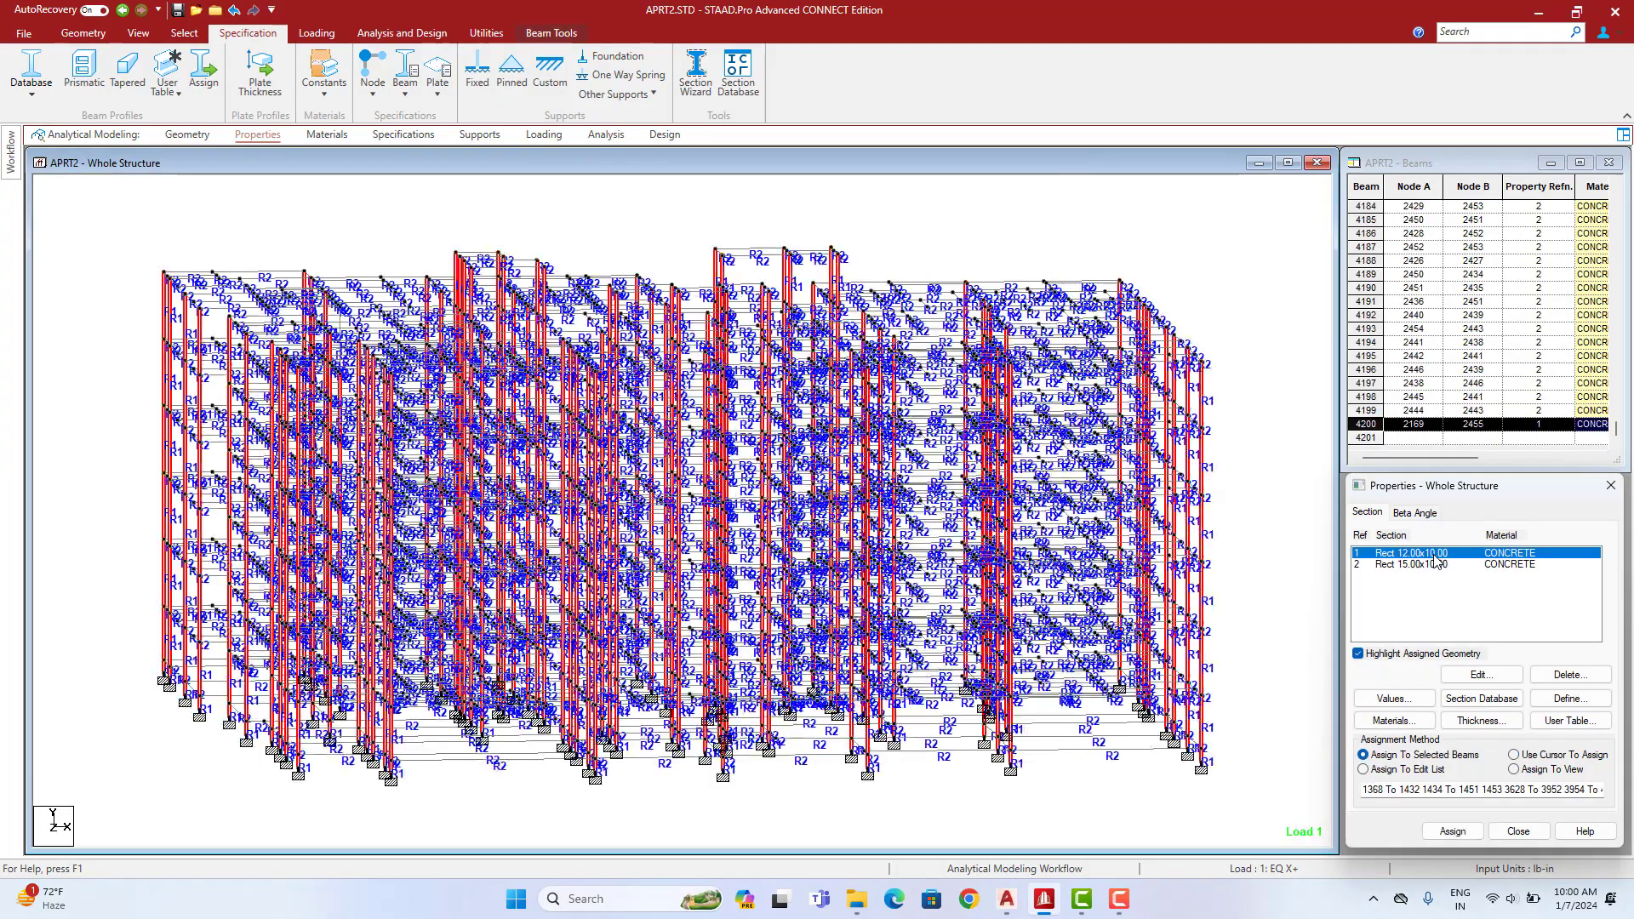
left_click(1197, 354)
key("Down")
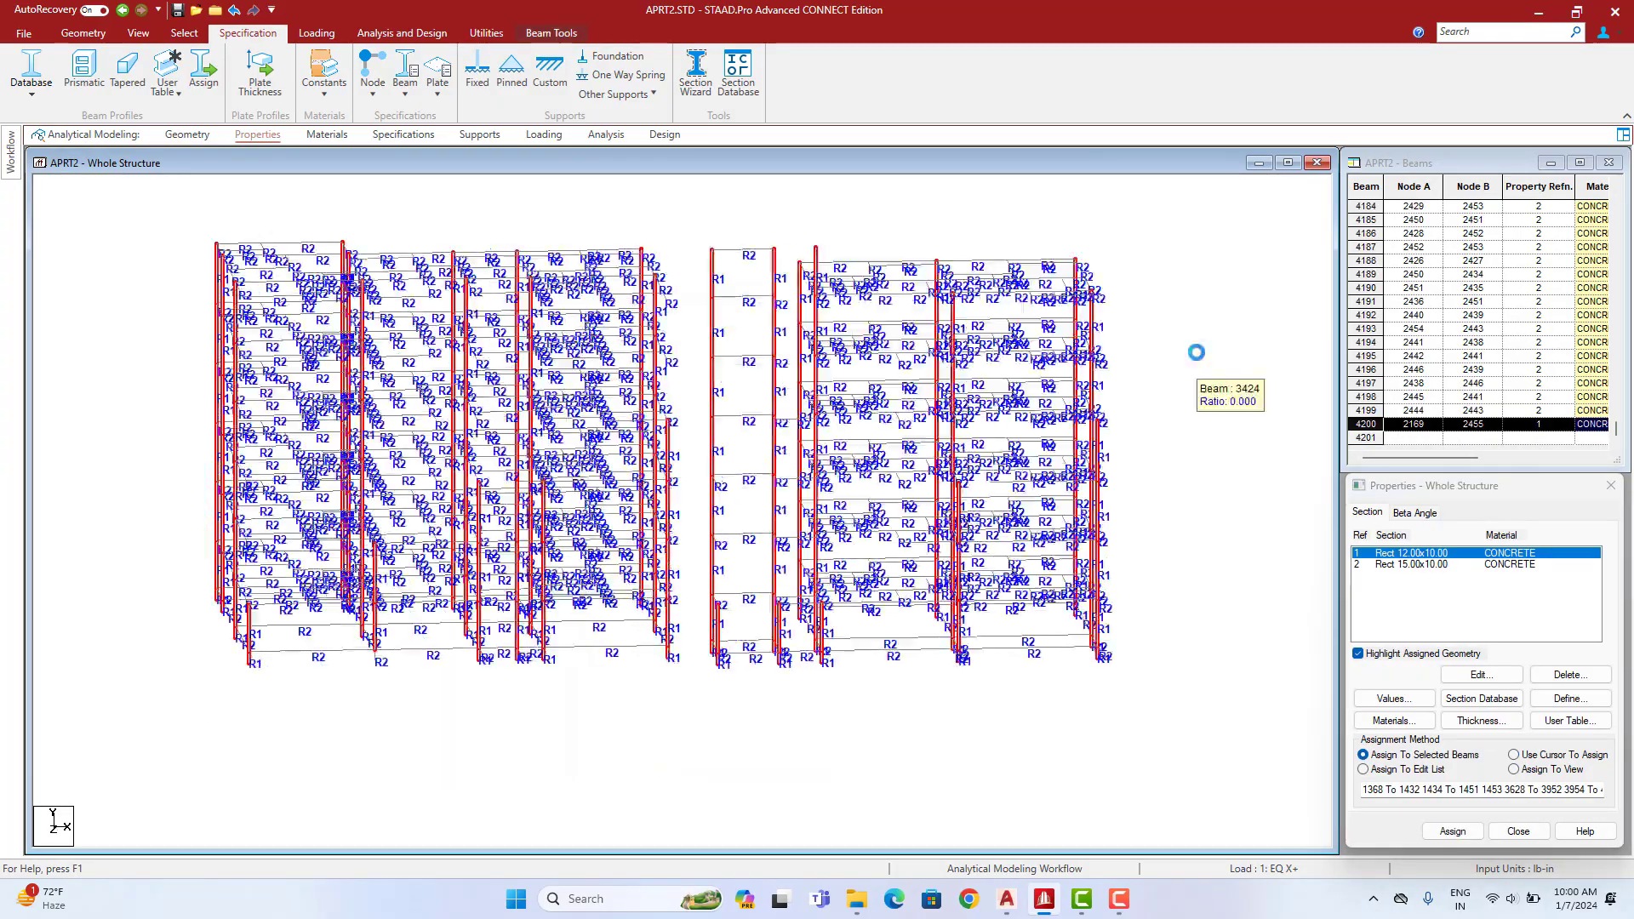
key("Down")
key("Down")
key("Down")
key("Down")
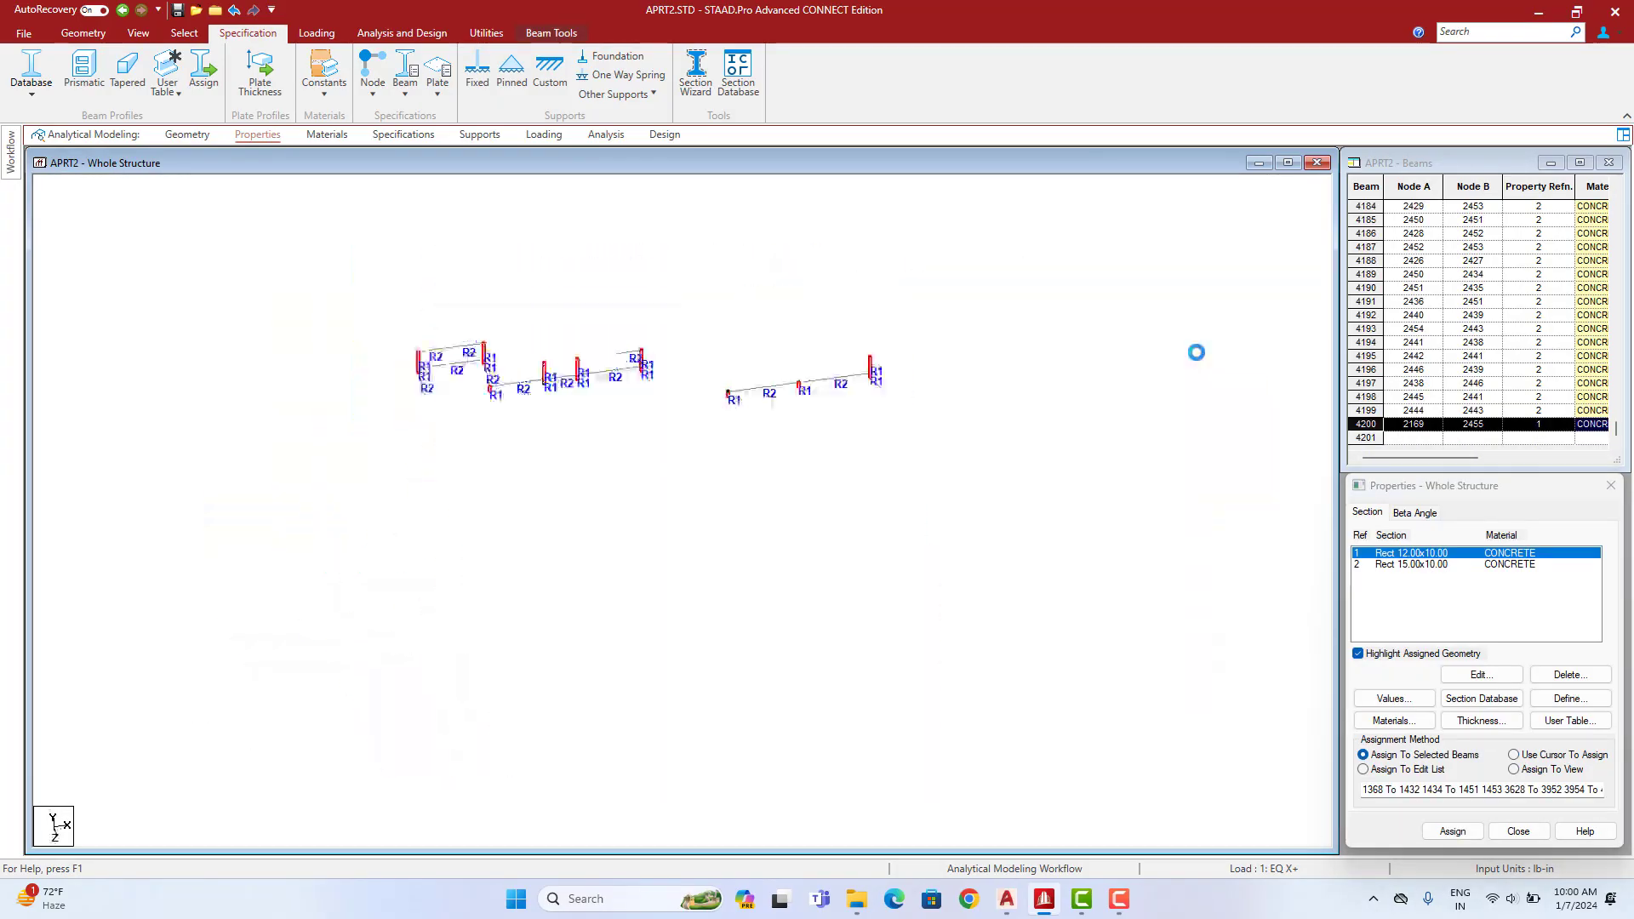
left_click(1176, 349)
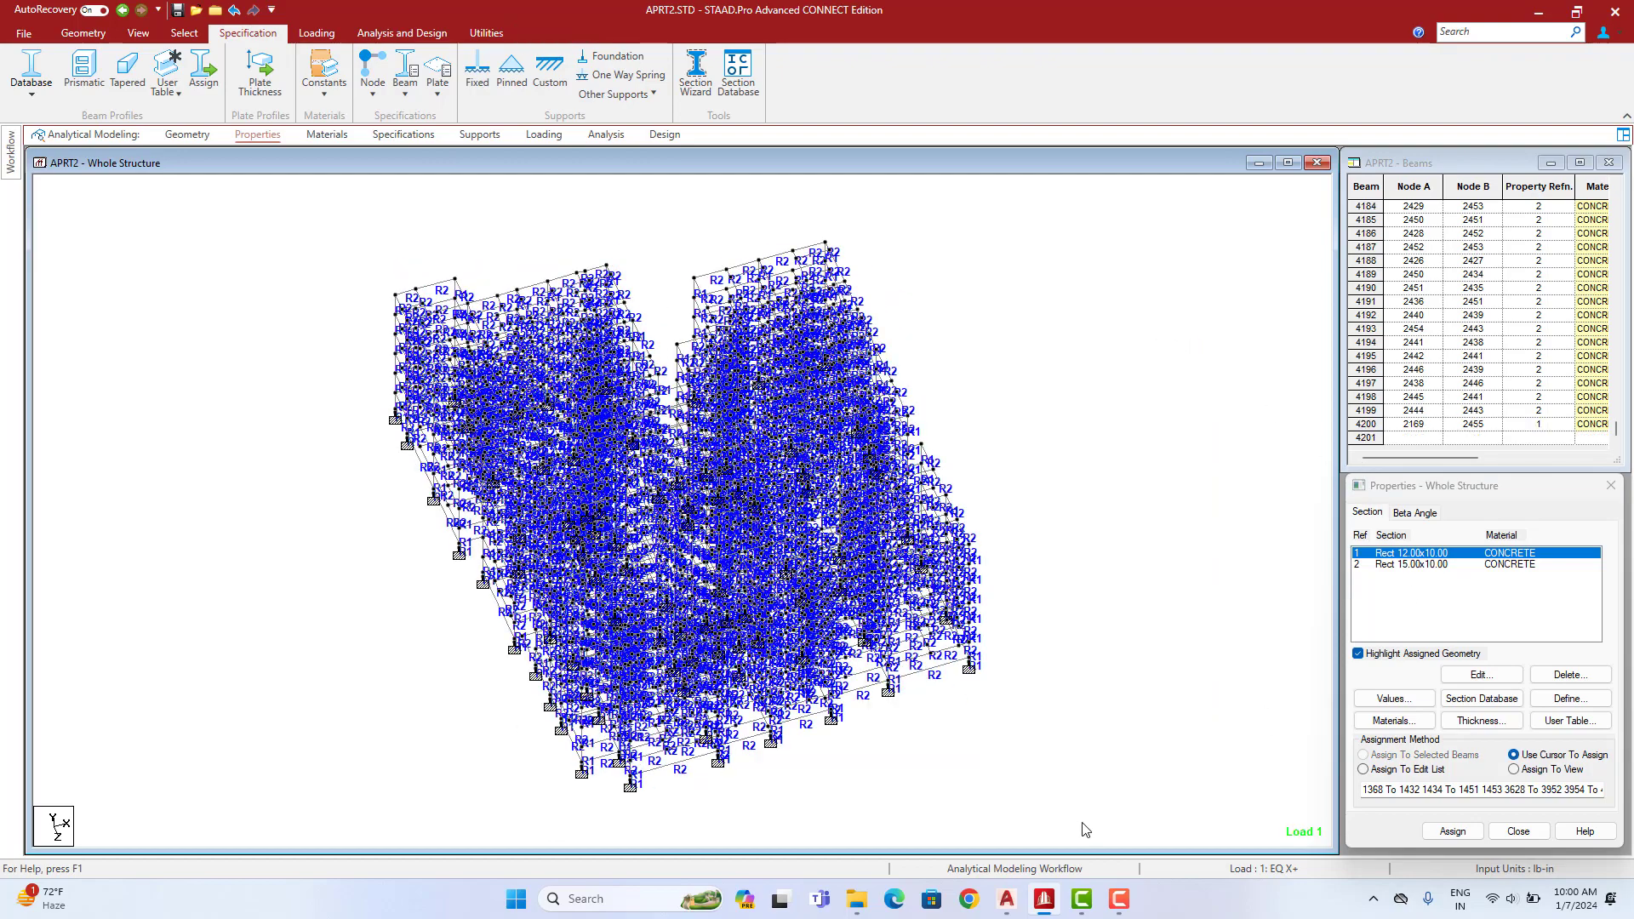
Switch to AutoCAD to look over the column layout in the floor plan, and return to STAAD.Pro
left_click(1009, 909)
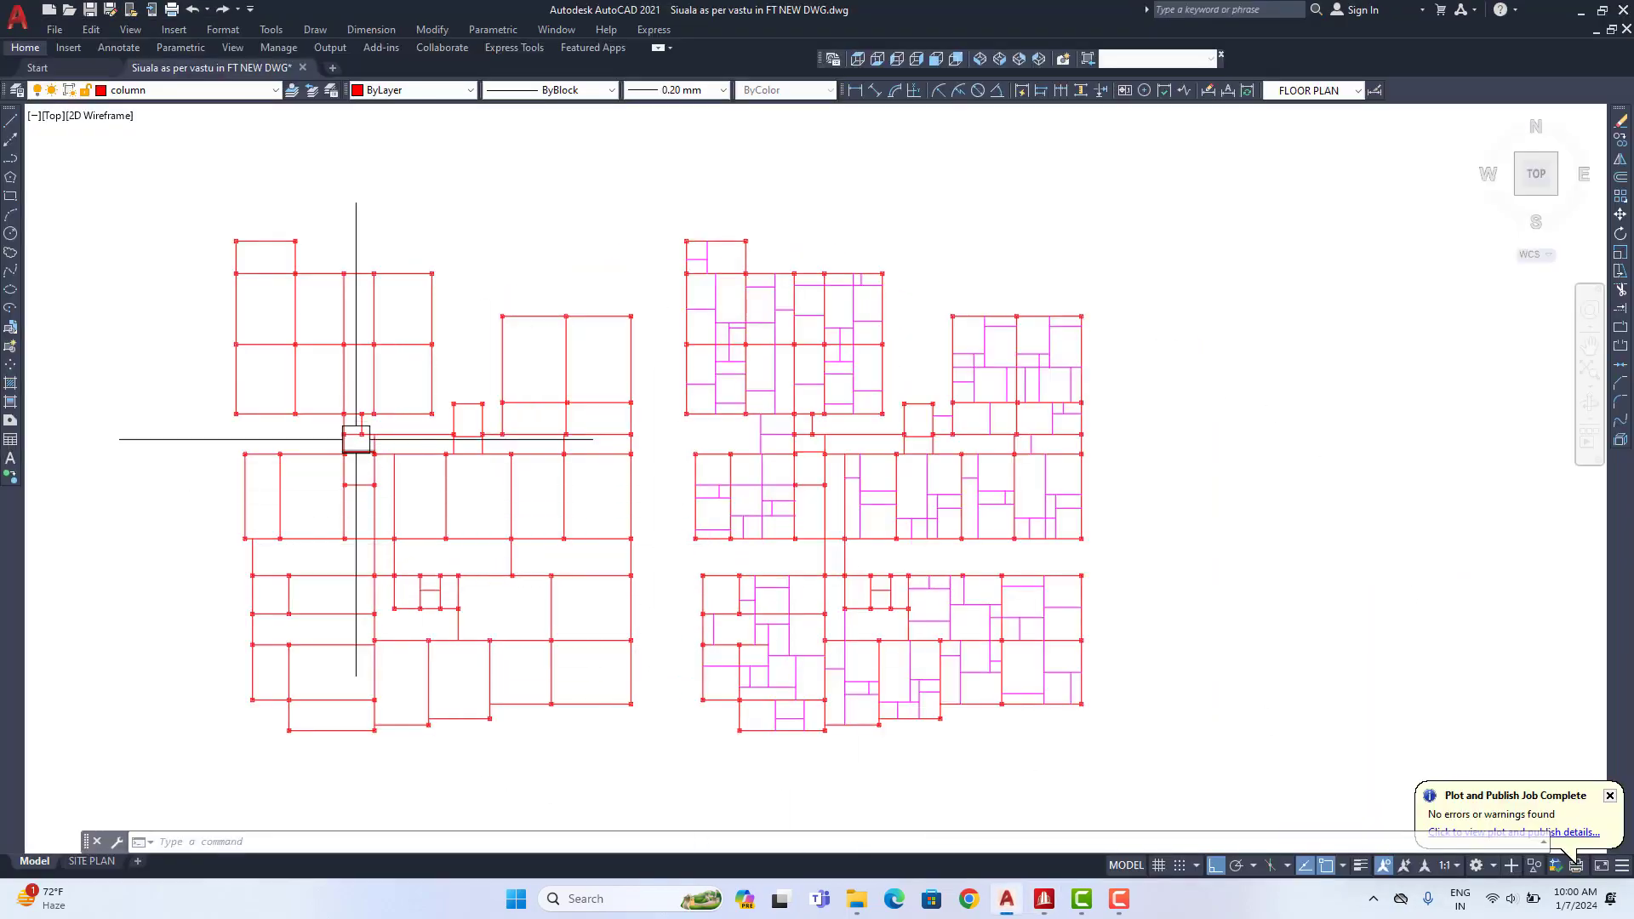
middle_click_drag(624, 508, 687, 419)
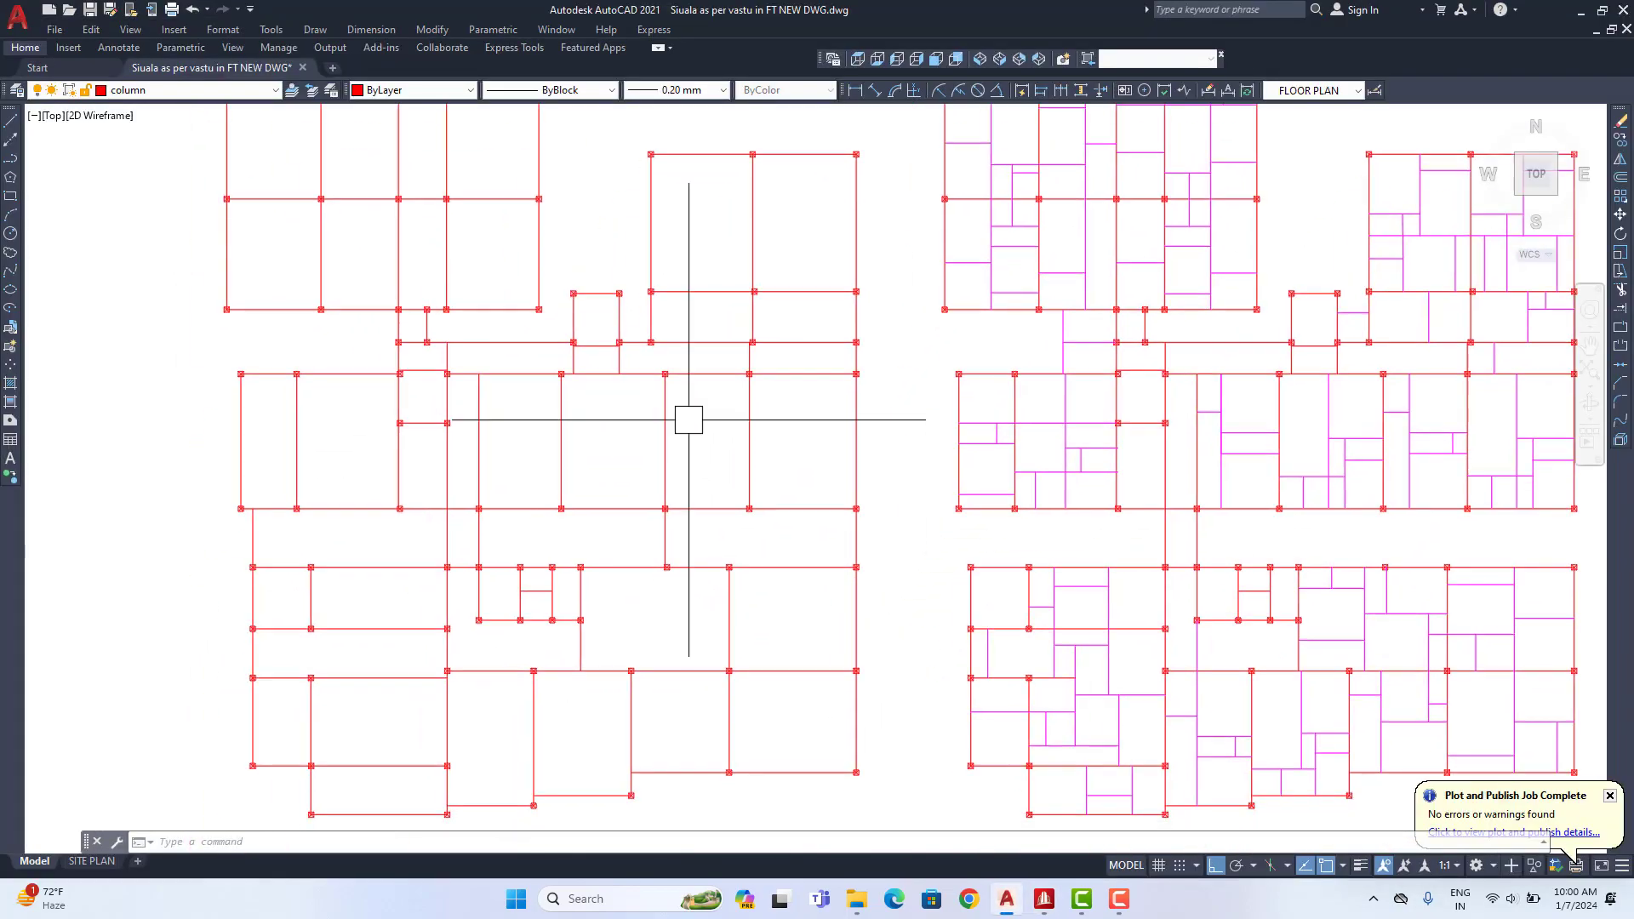
left_click(1043, 900)
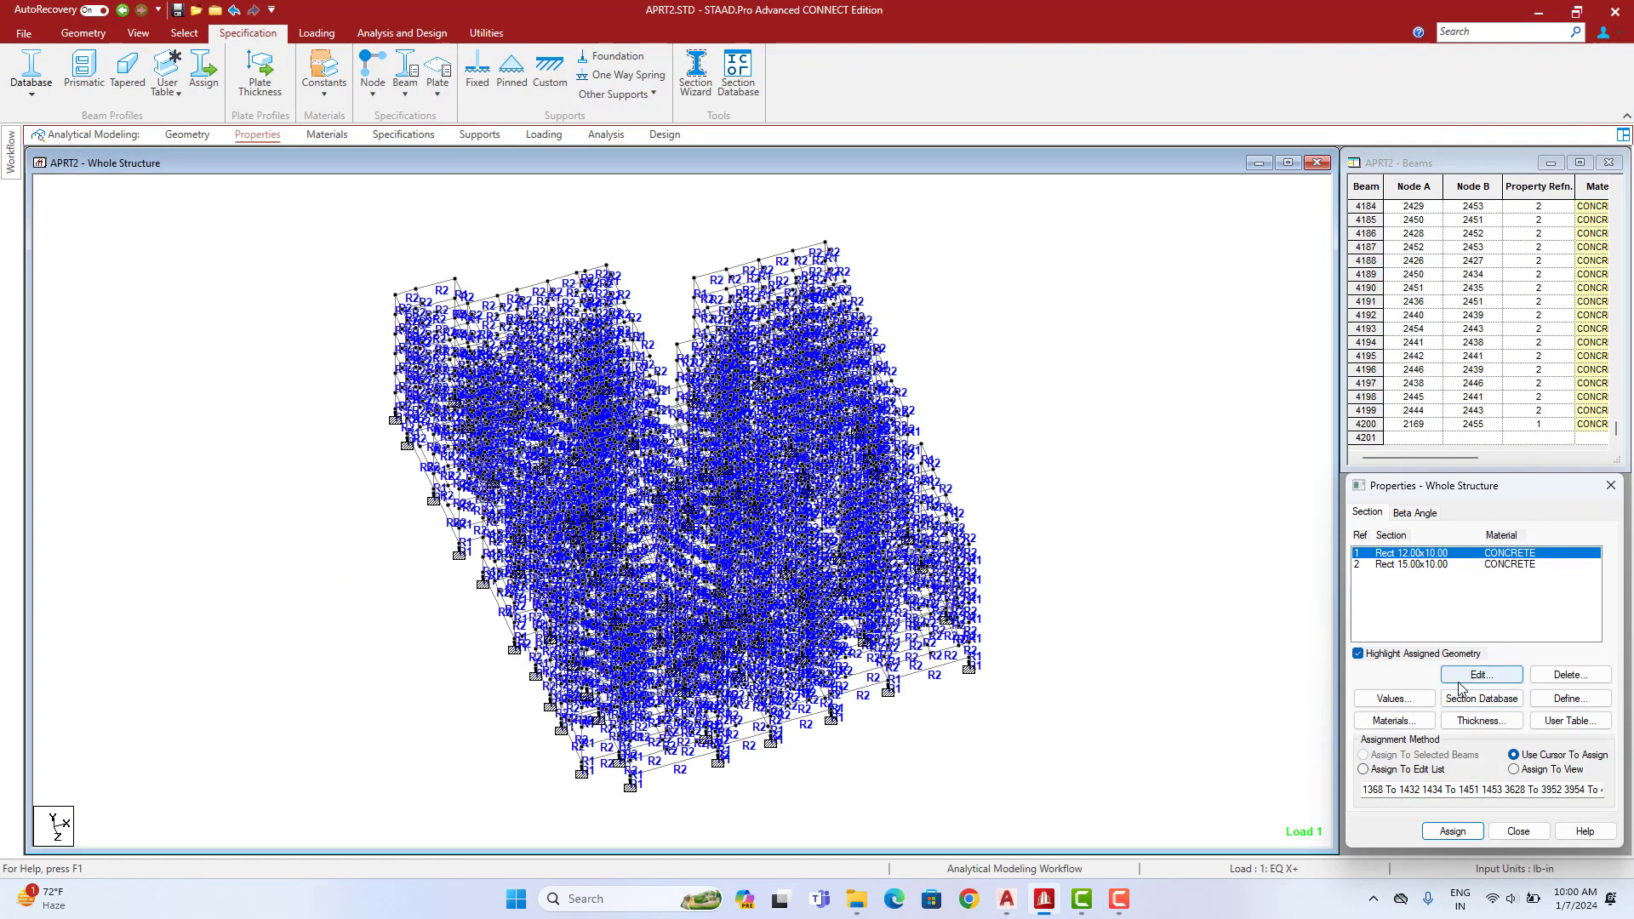
Reopen the analysis output, check its list of warnings, and close the viewer
left_click(486, 32)
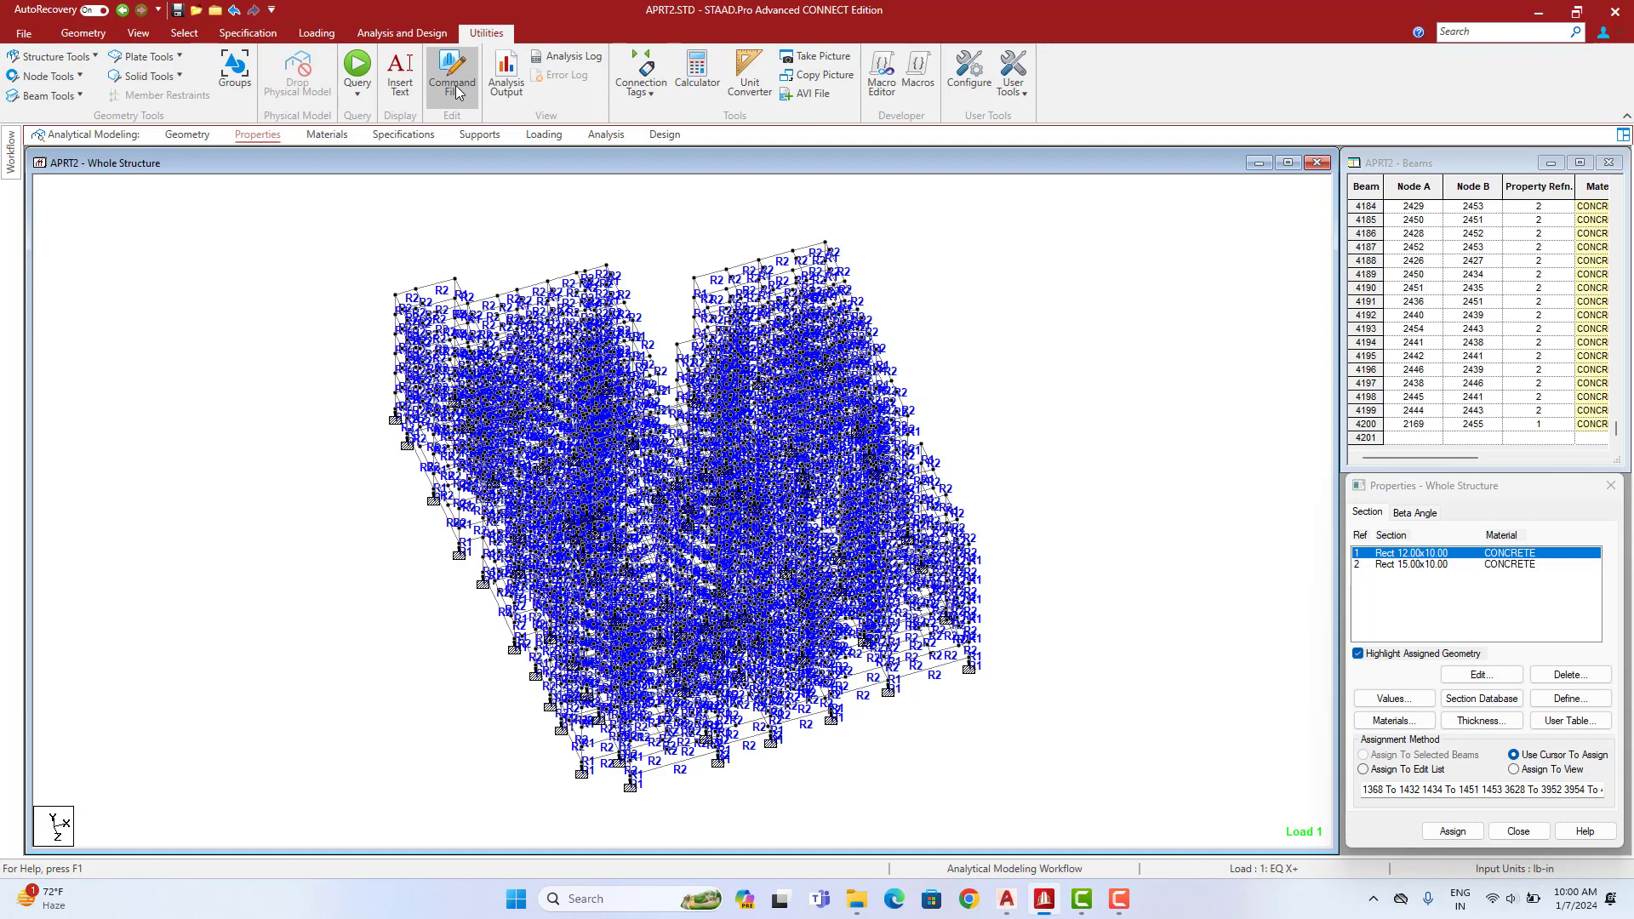
left_click(507, 81)
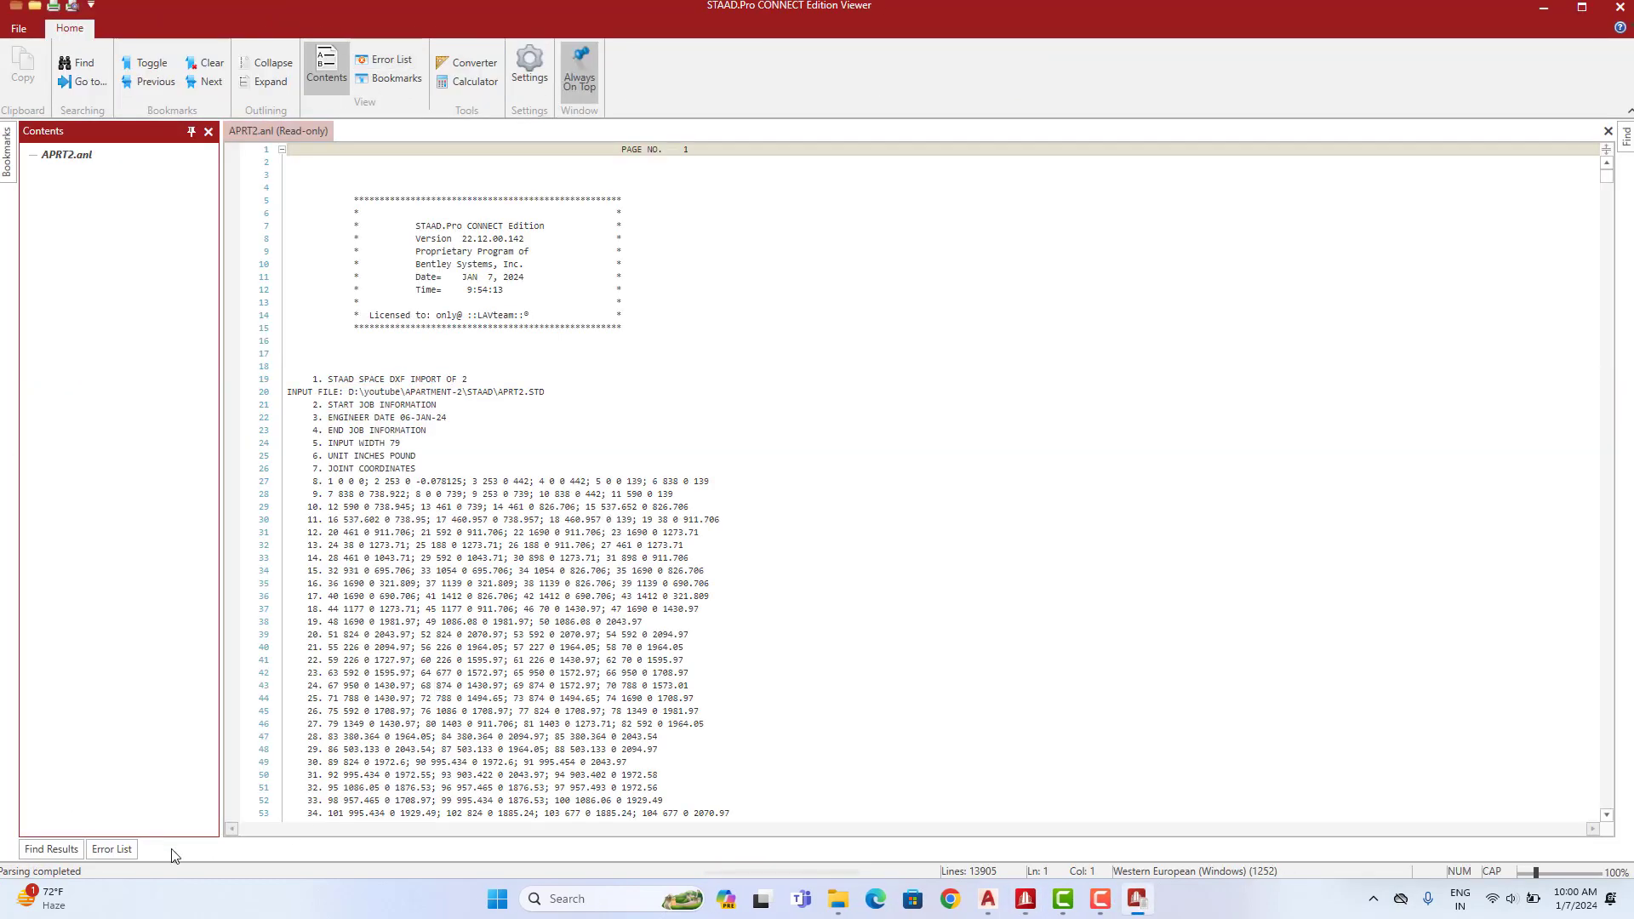
left_click(428, 400)
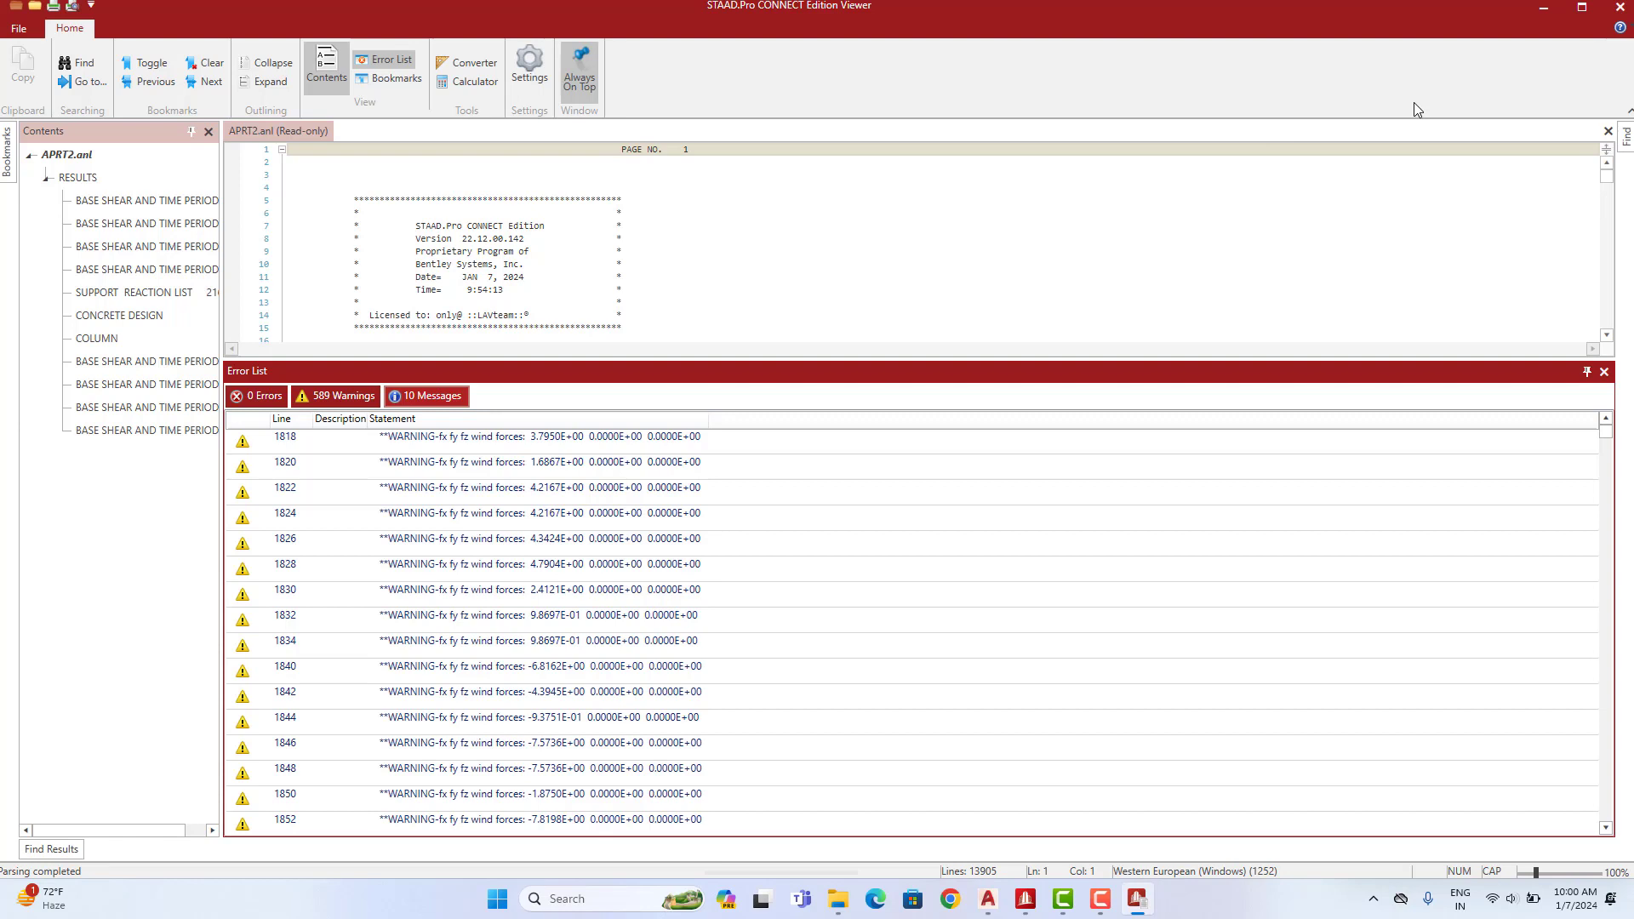
left_click(1620, 7)
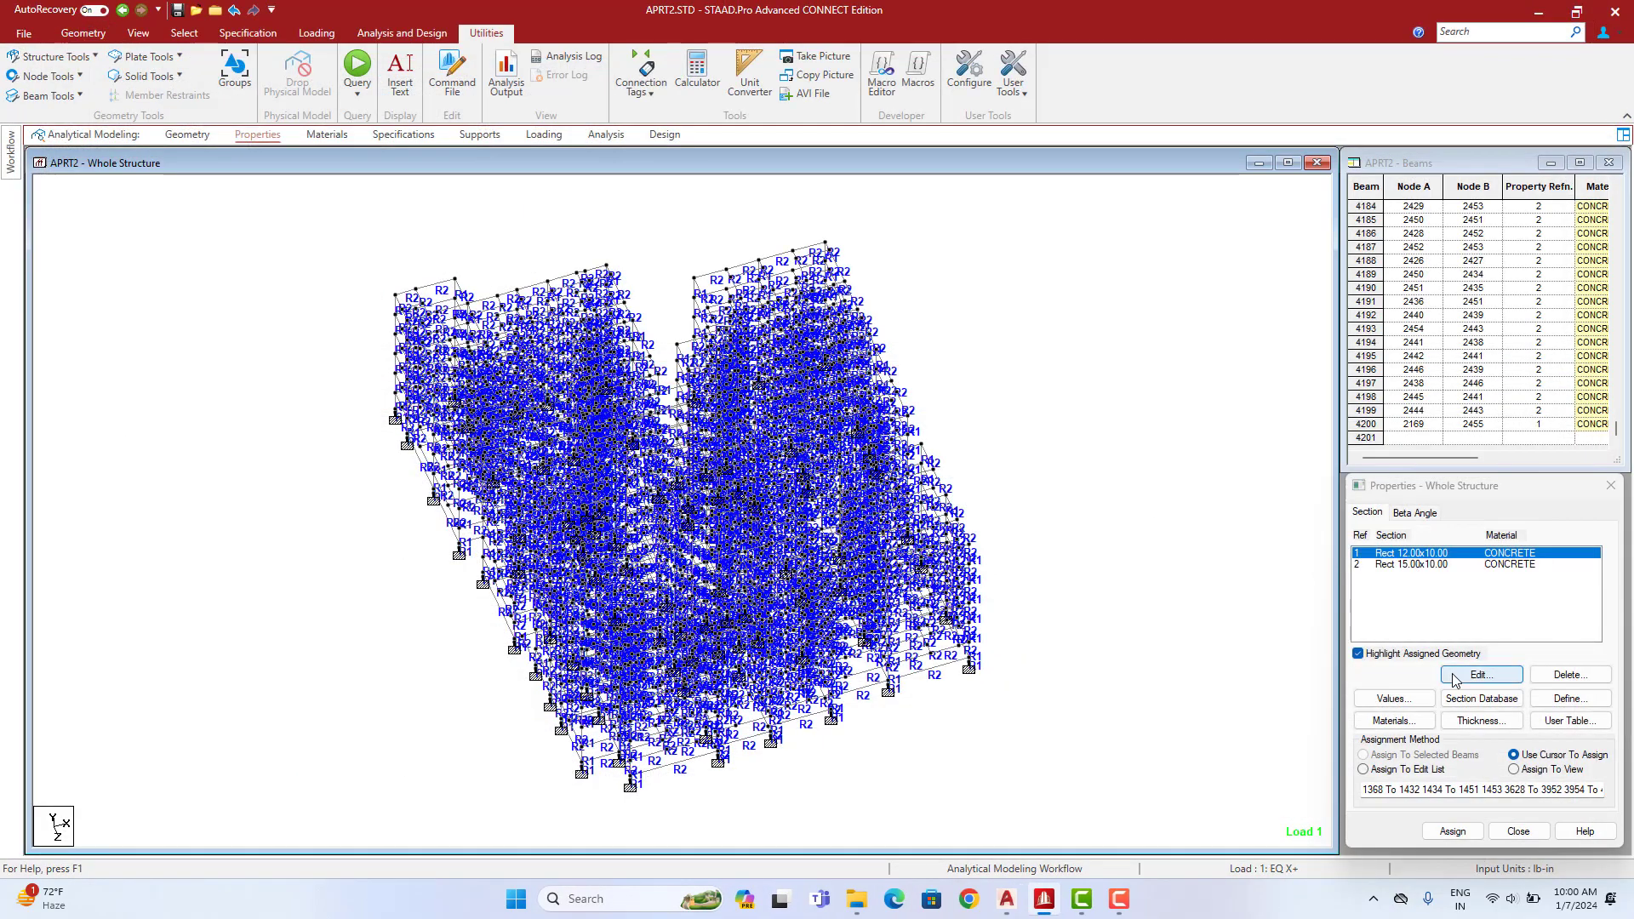
Set the depth YD of the Rect 12.00x10.00 column section to 15 in and delete the existing result files
left_click(1481, 674)
double_click(875, 460)
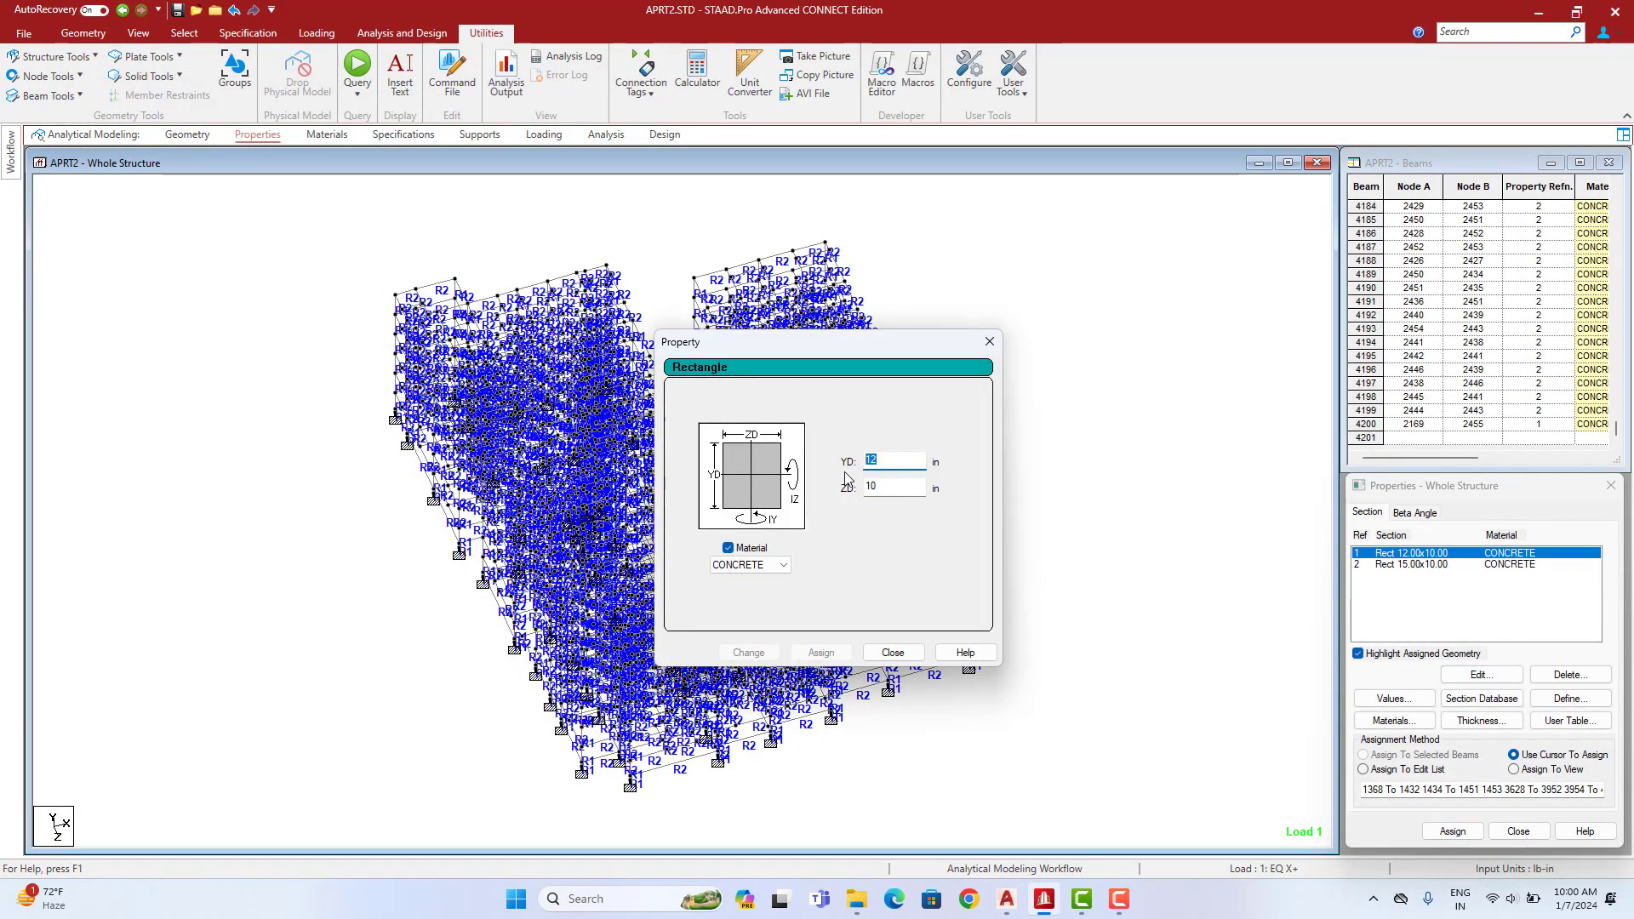
type("1")
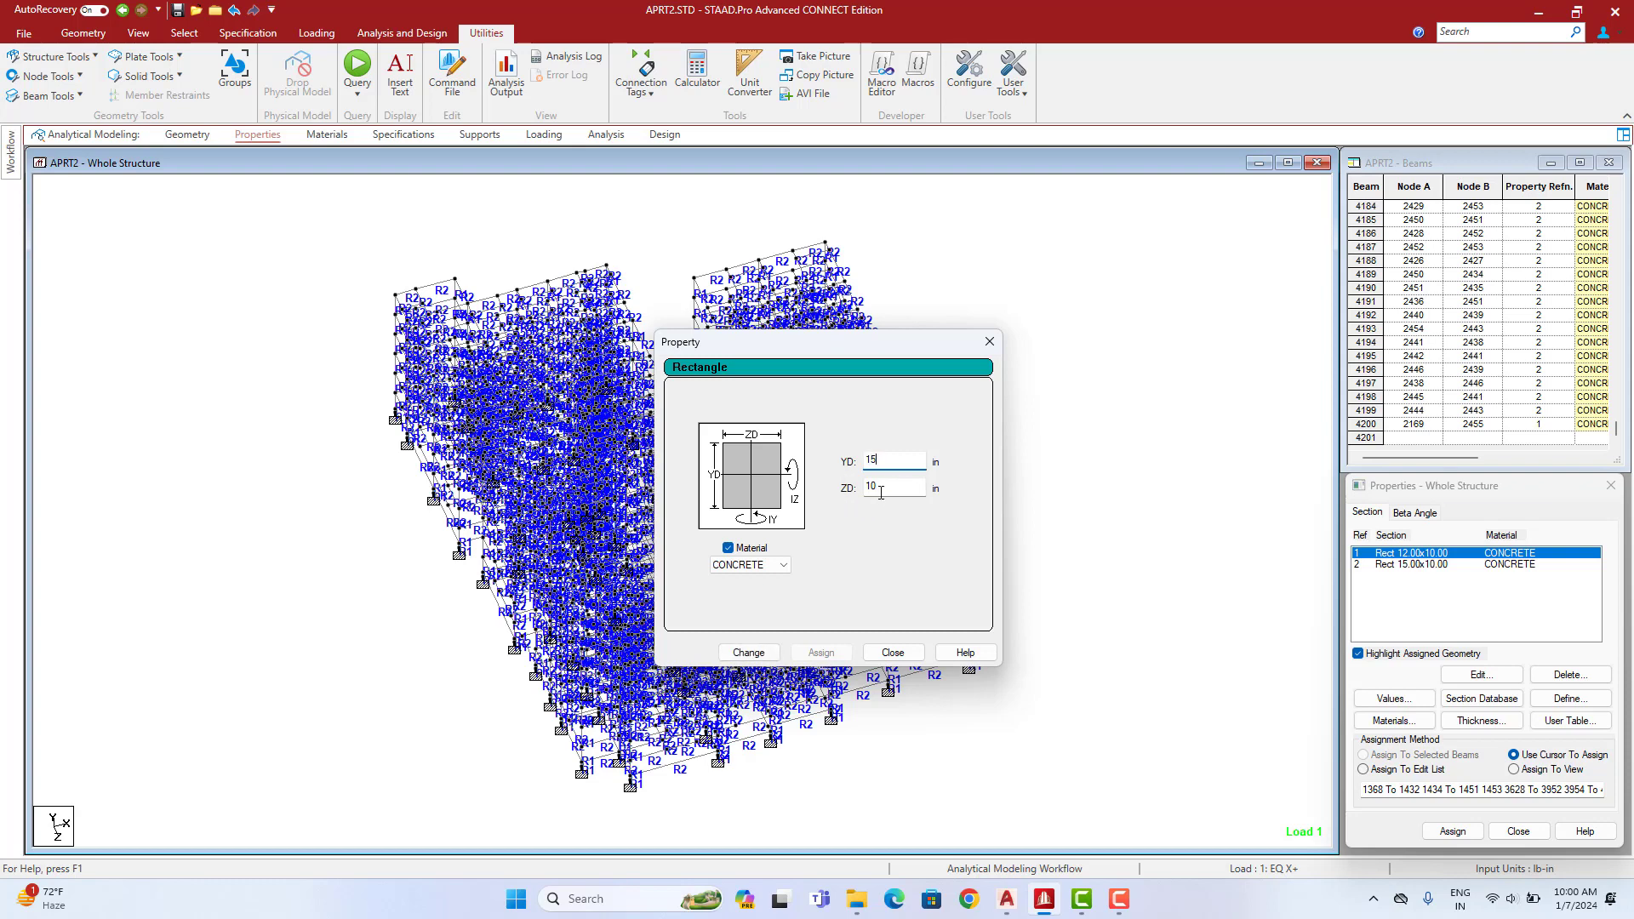
left_click(749, 652)
left_click(885, 549)
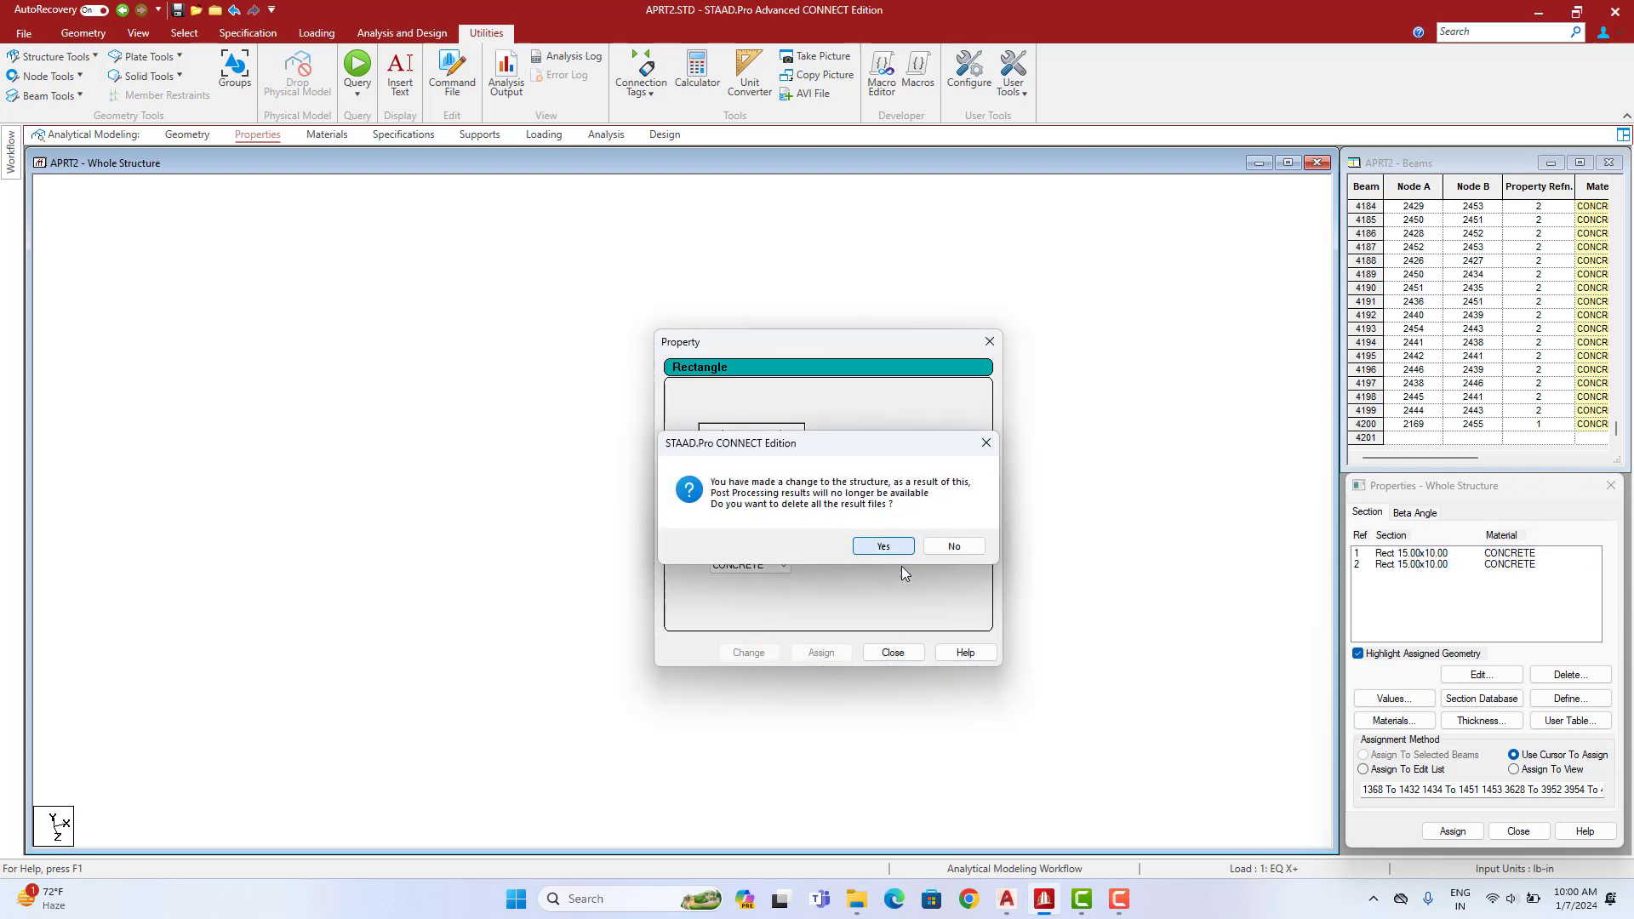
left_click(892, 652)
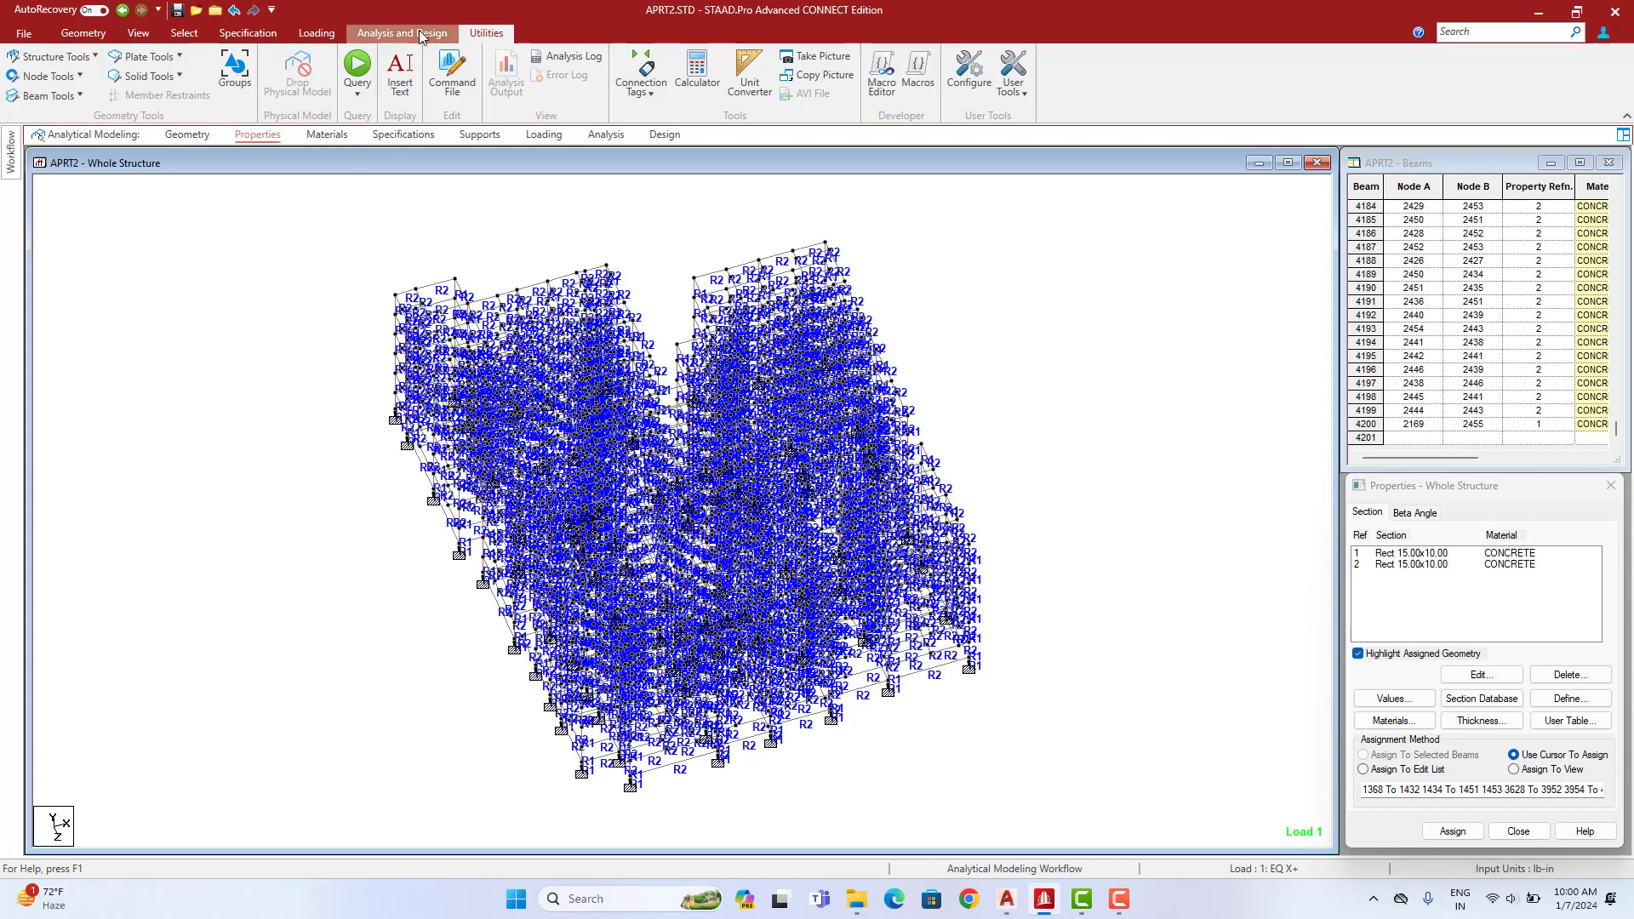
Save the modified structure and rerun the analysis and concrete design, staying in modeling mode when it completes
left_click(402, 33)
left_click(277, 76)
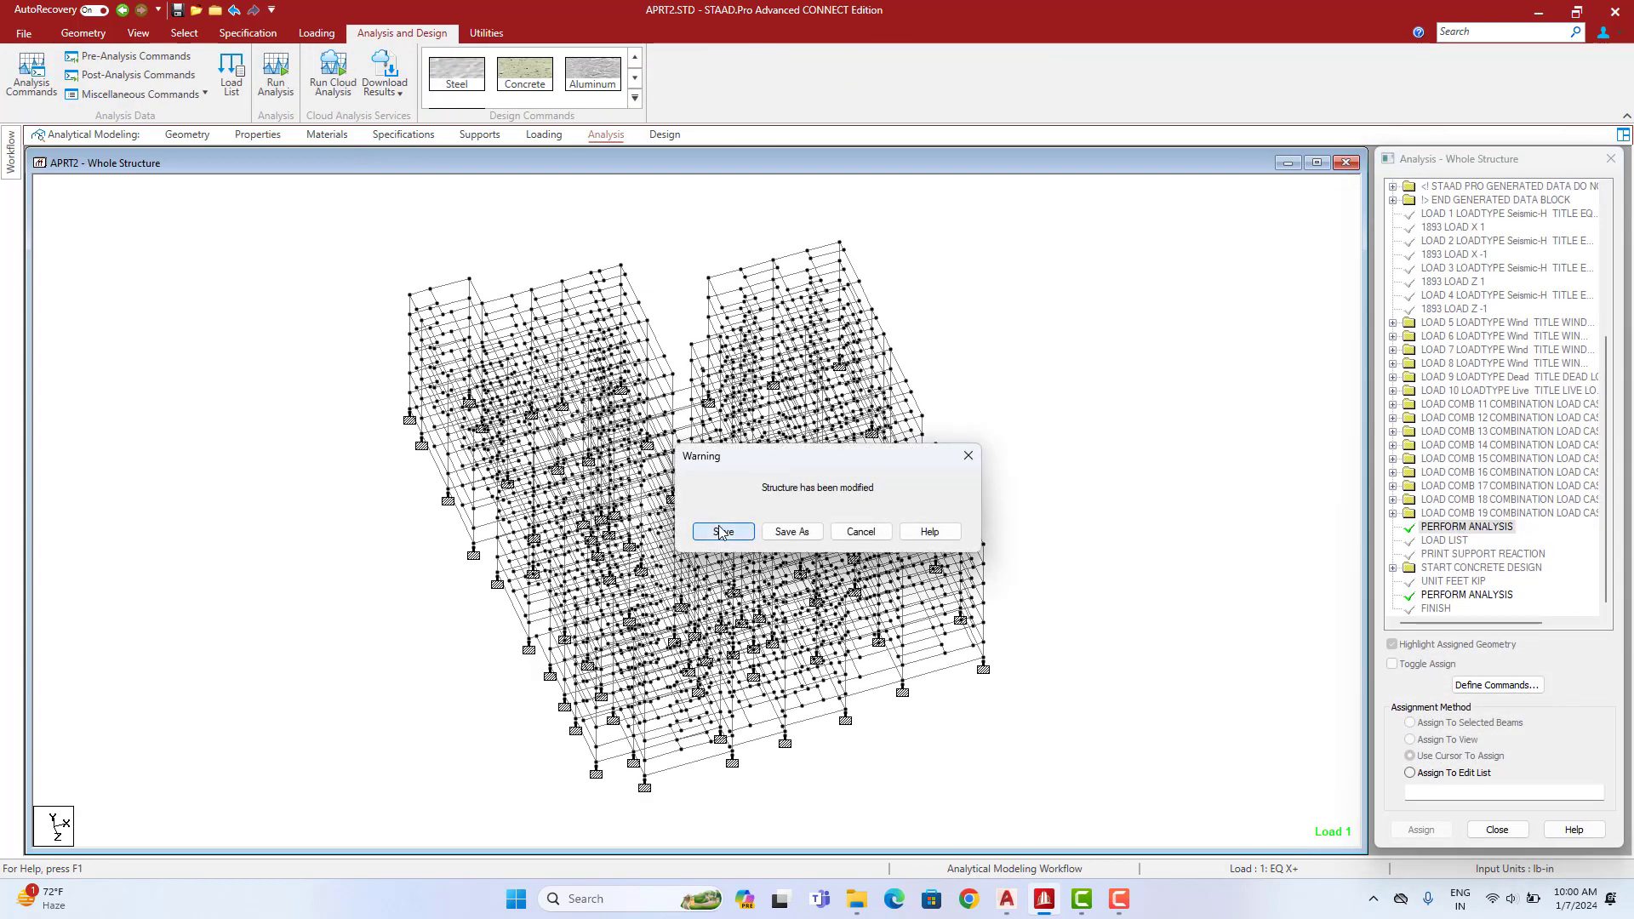
left_click(719, 531)
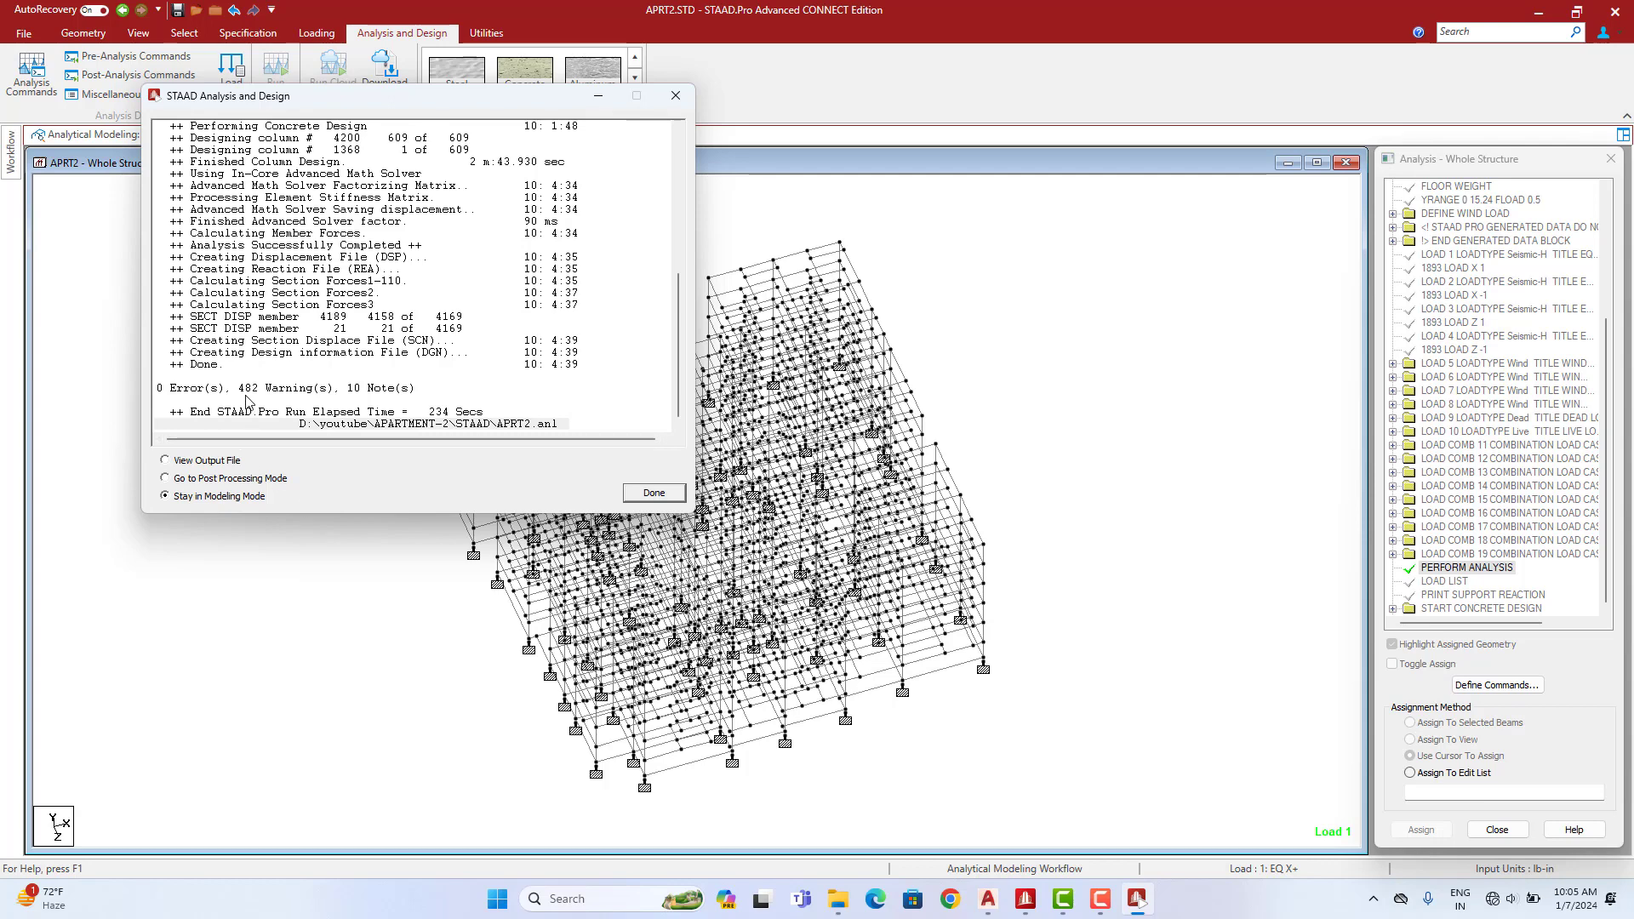
left_click(653, 494)
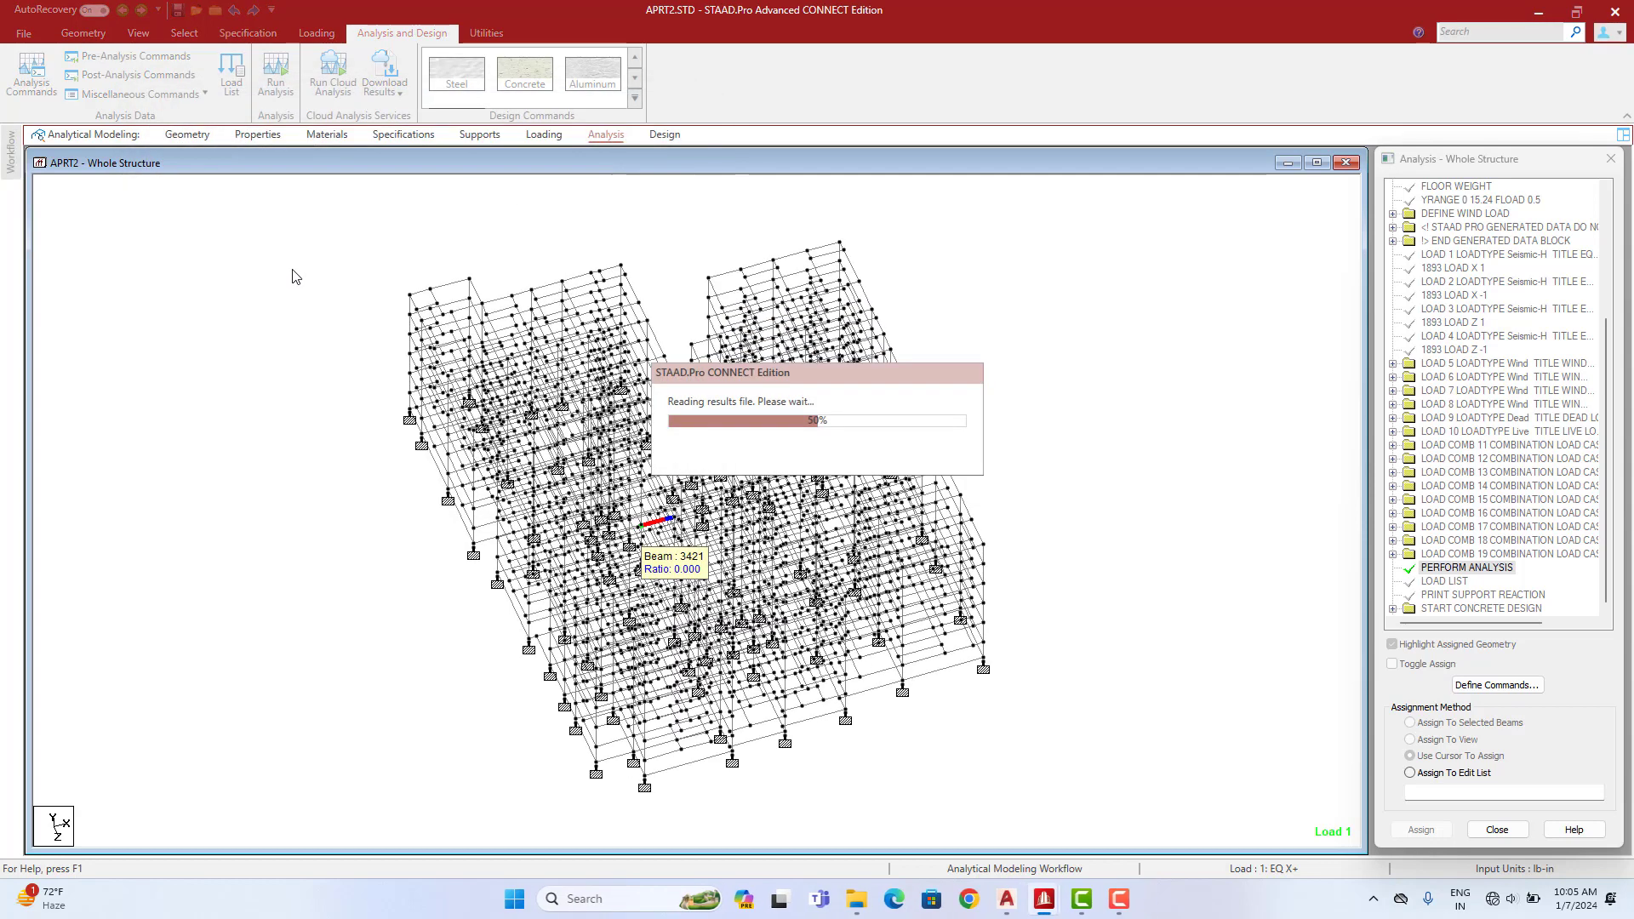
left_click(138, 33)
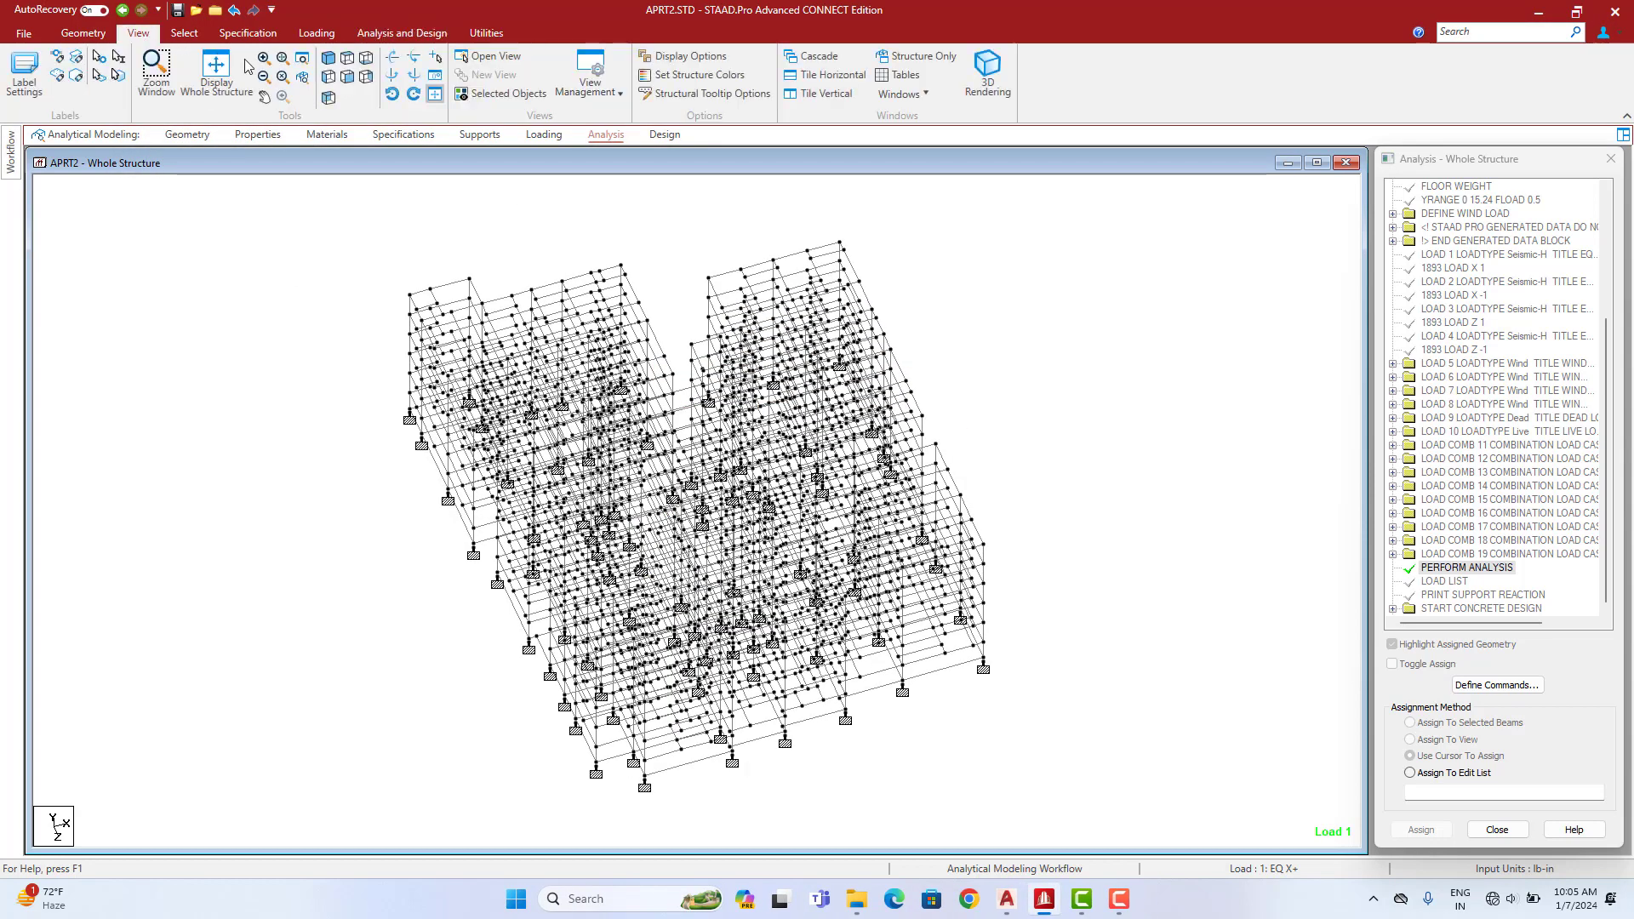
Select the columns of the two lowest levels above the foundation in front view and isolate them in an isometric view
left_click(348, 75)
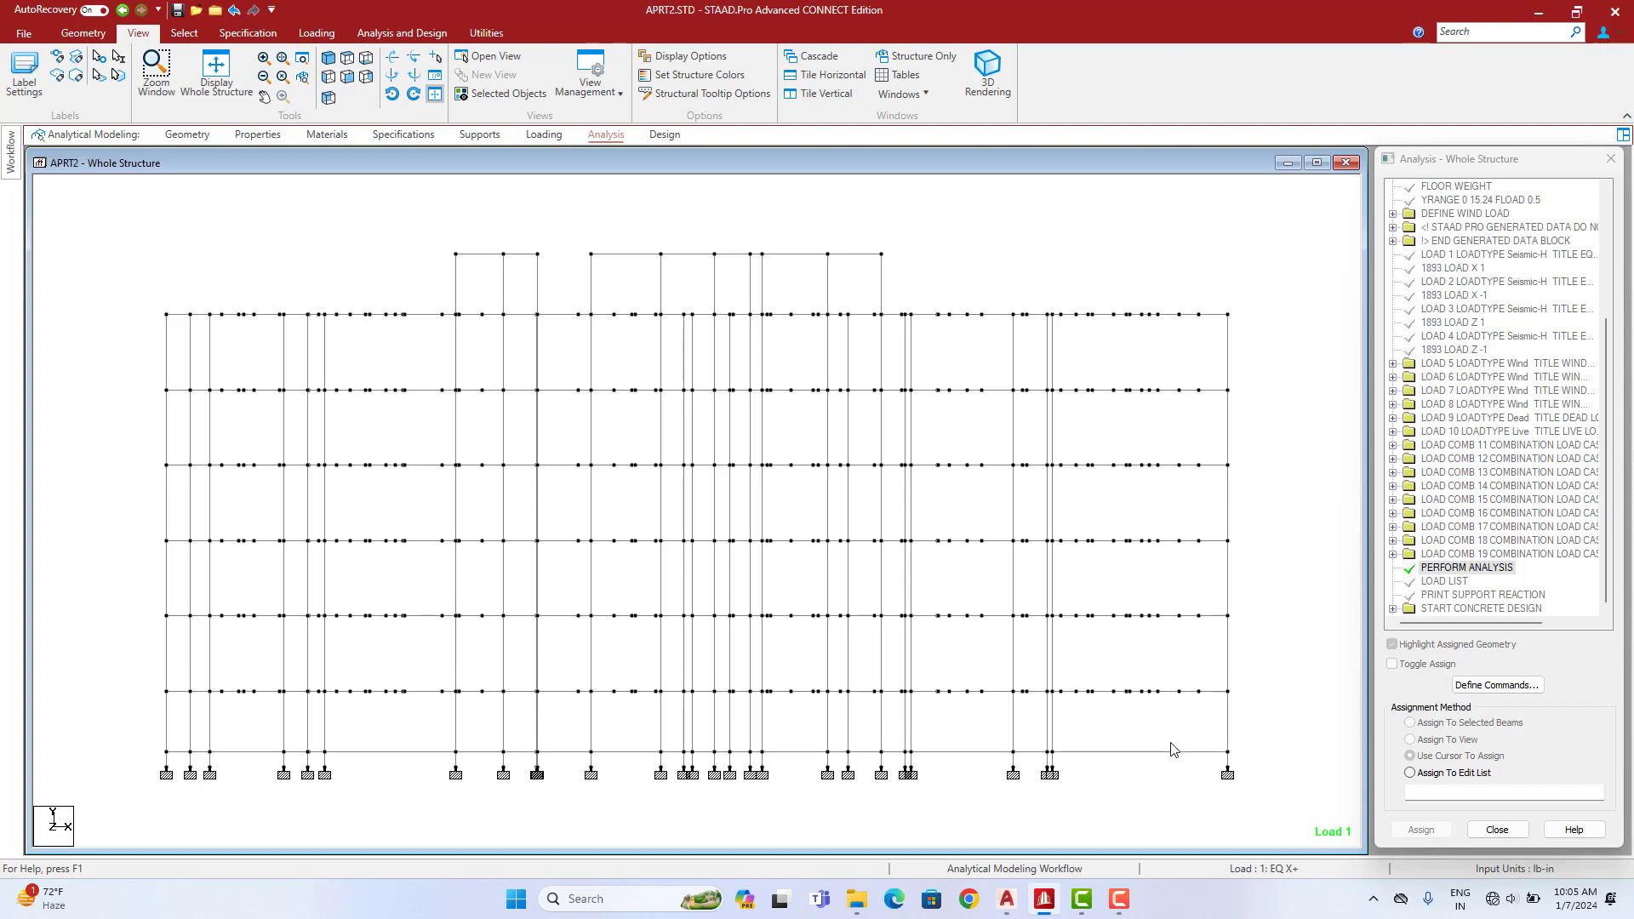
left_click_drag(1259, 631, 92, 687)
left_click_drag(1255, 715, 130, 748, "ctrl")
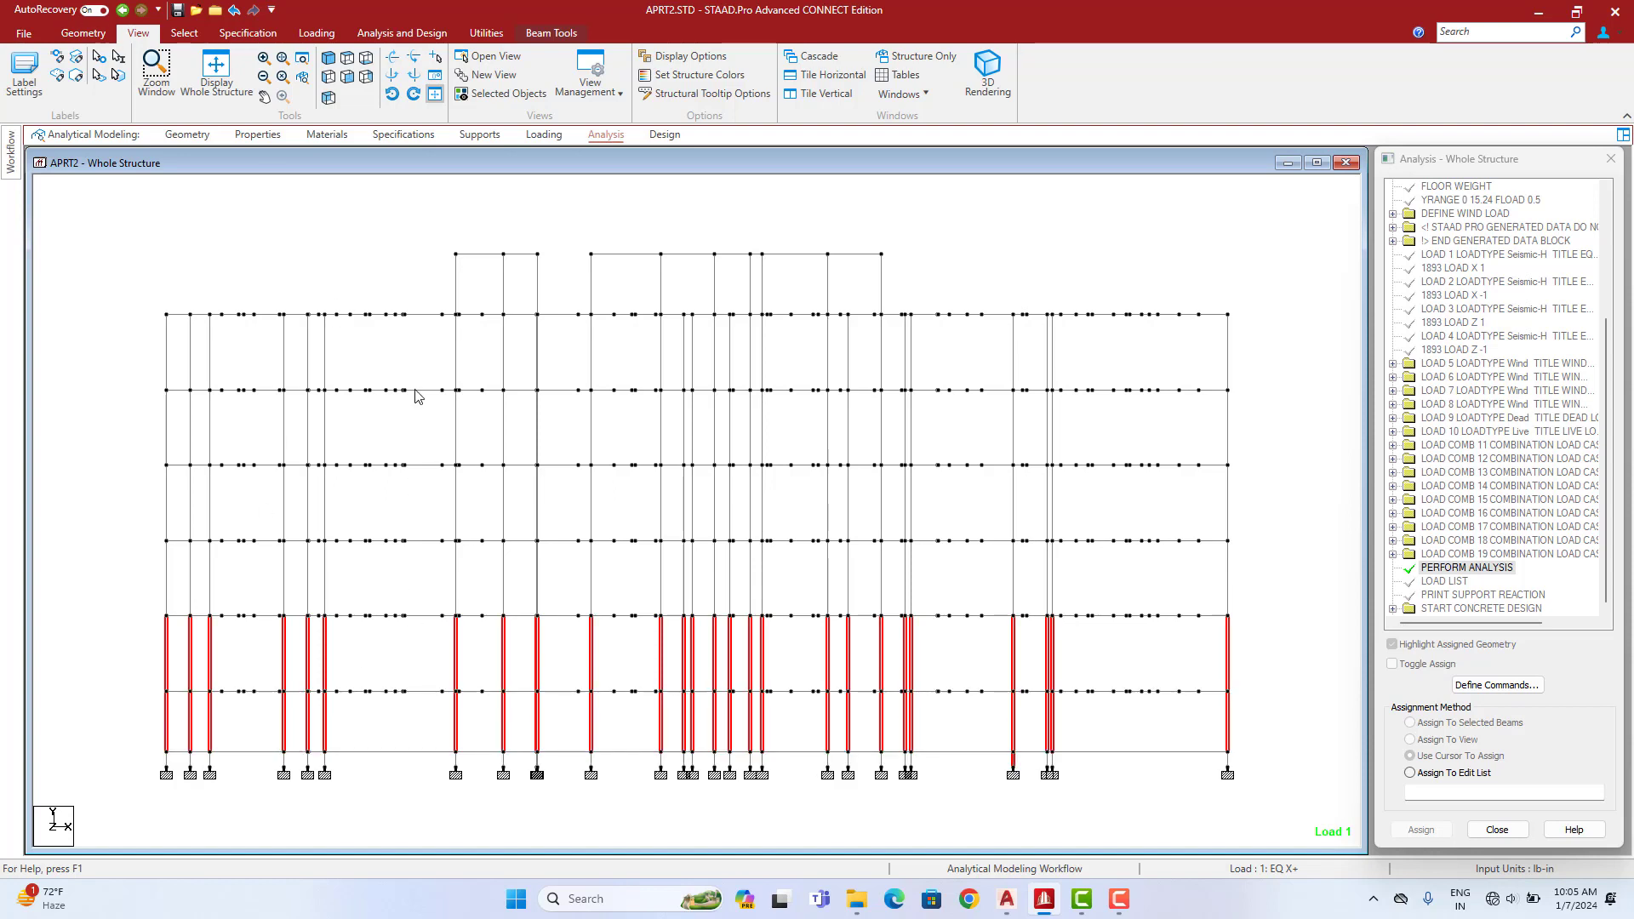
left_click(483, 101)
left_click(328, 58)
left_click(594, 318)
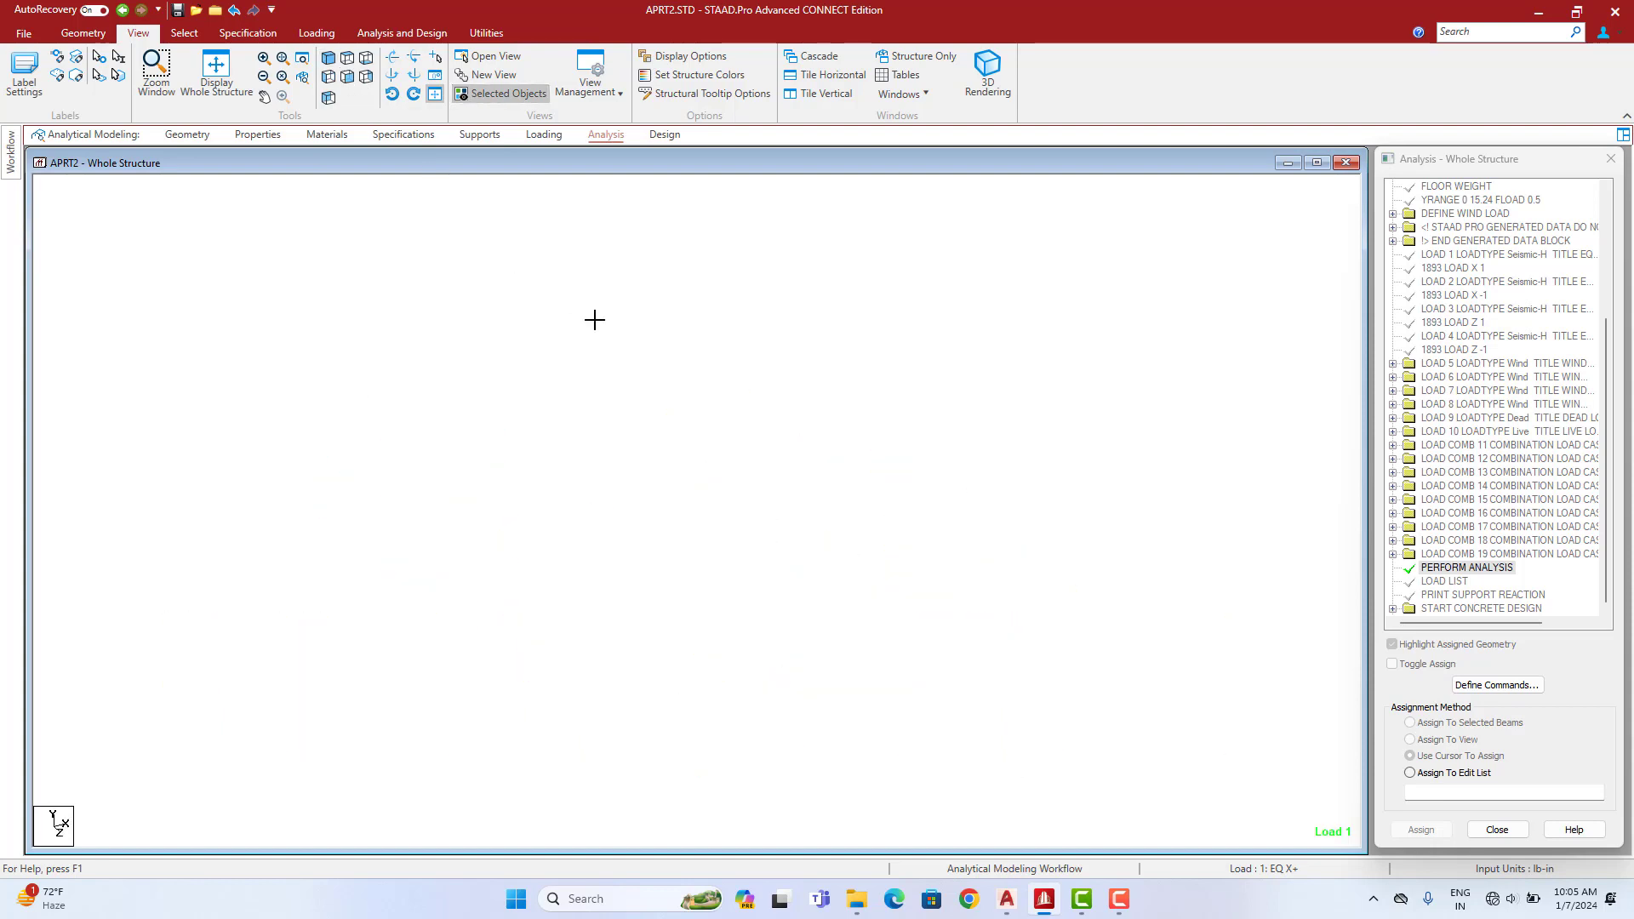
Tilt the isolated columns towards a plan-like view, look over the column layout in the AutoCAD floor plan, and return to STAAD.Pro
middle_click_drag(732, 393, 676, 339)
key("Down")
key("Down")
key("Down")
key("Down")
key("Down")
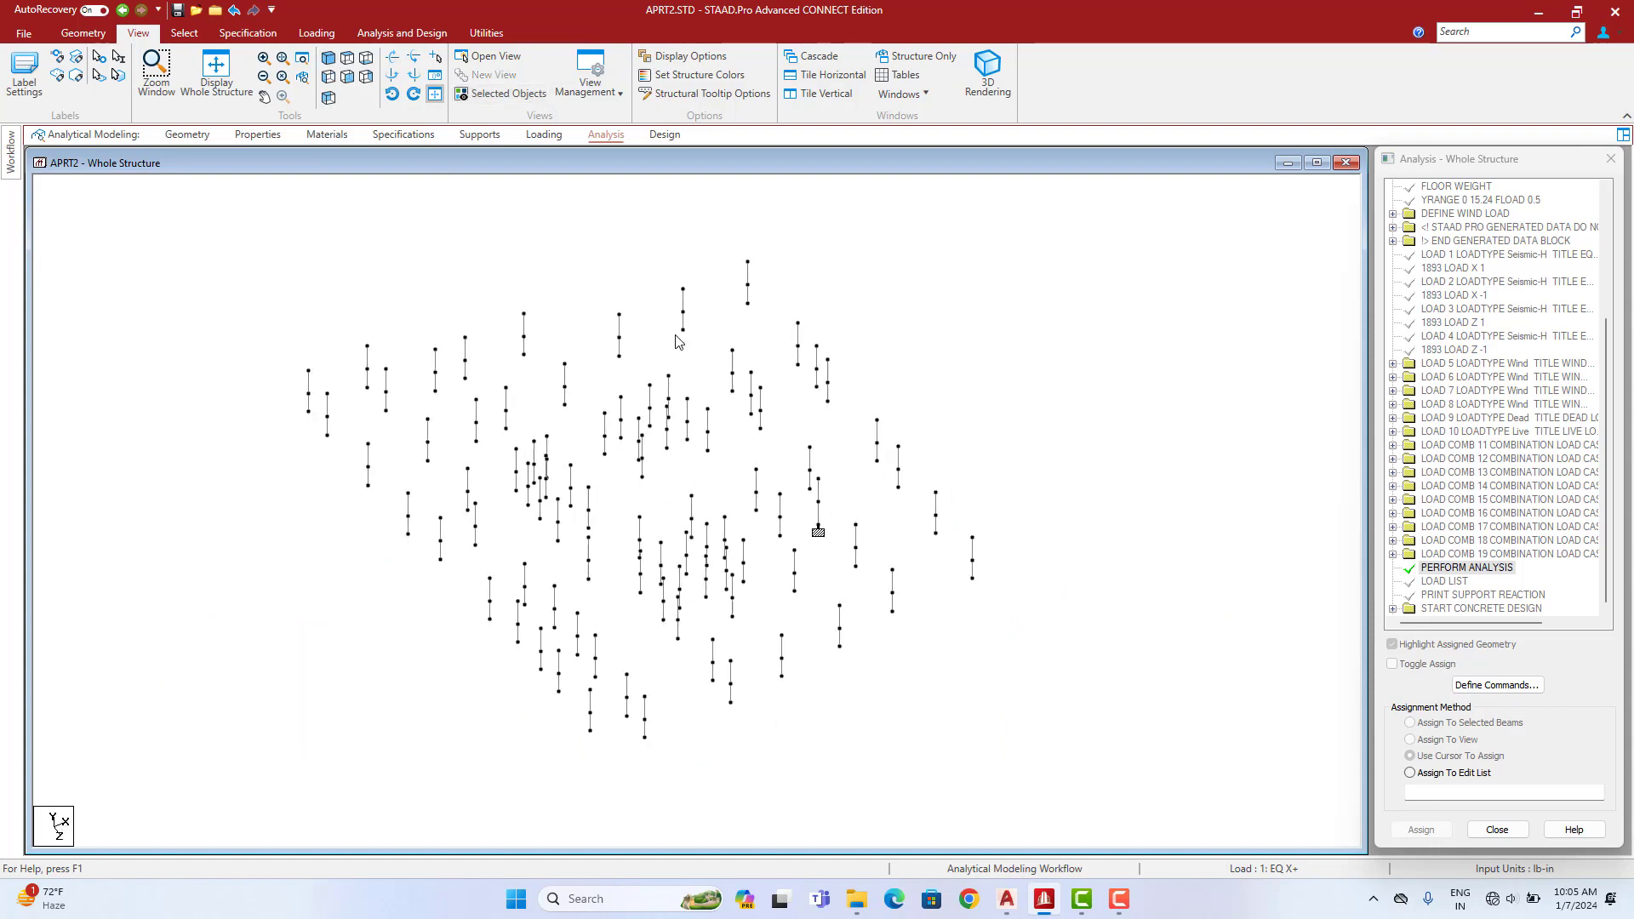
key("Down")
key("Down")
key("Down")
key("Down")
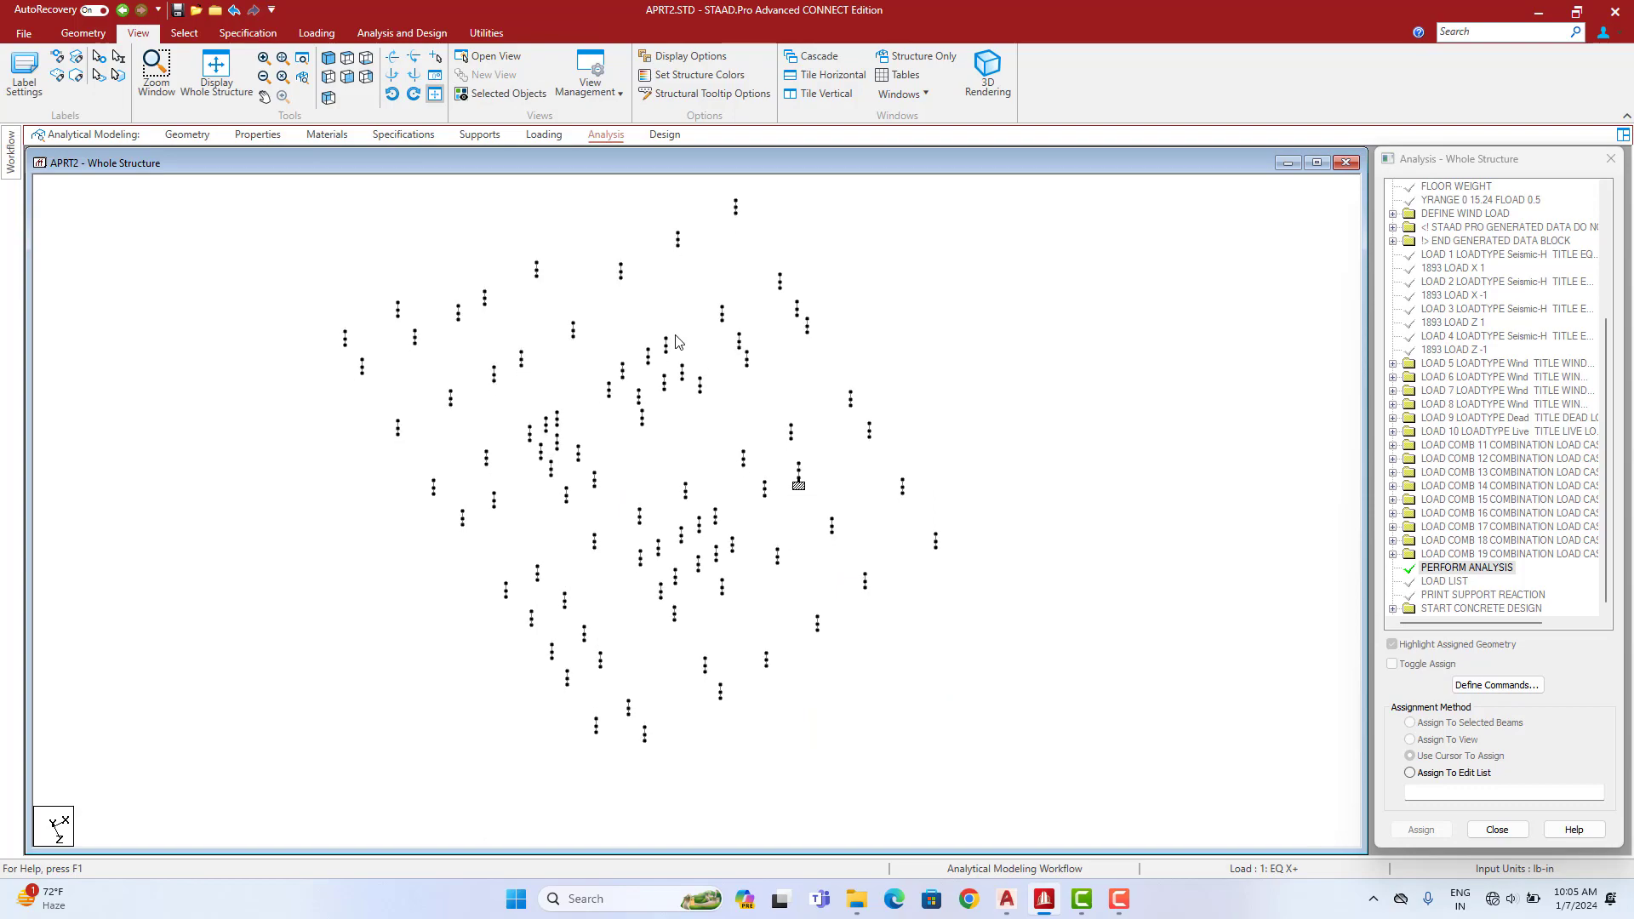
key("Down")
key("Down")
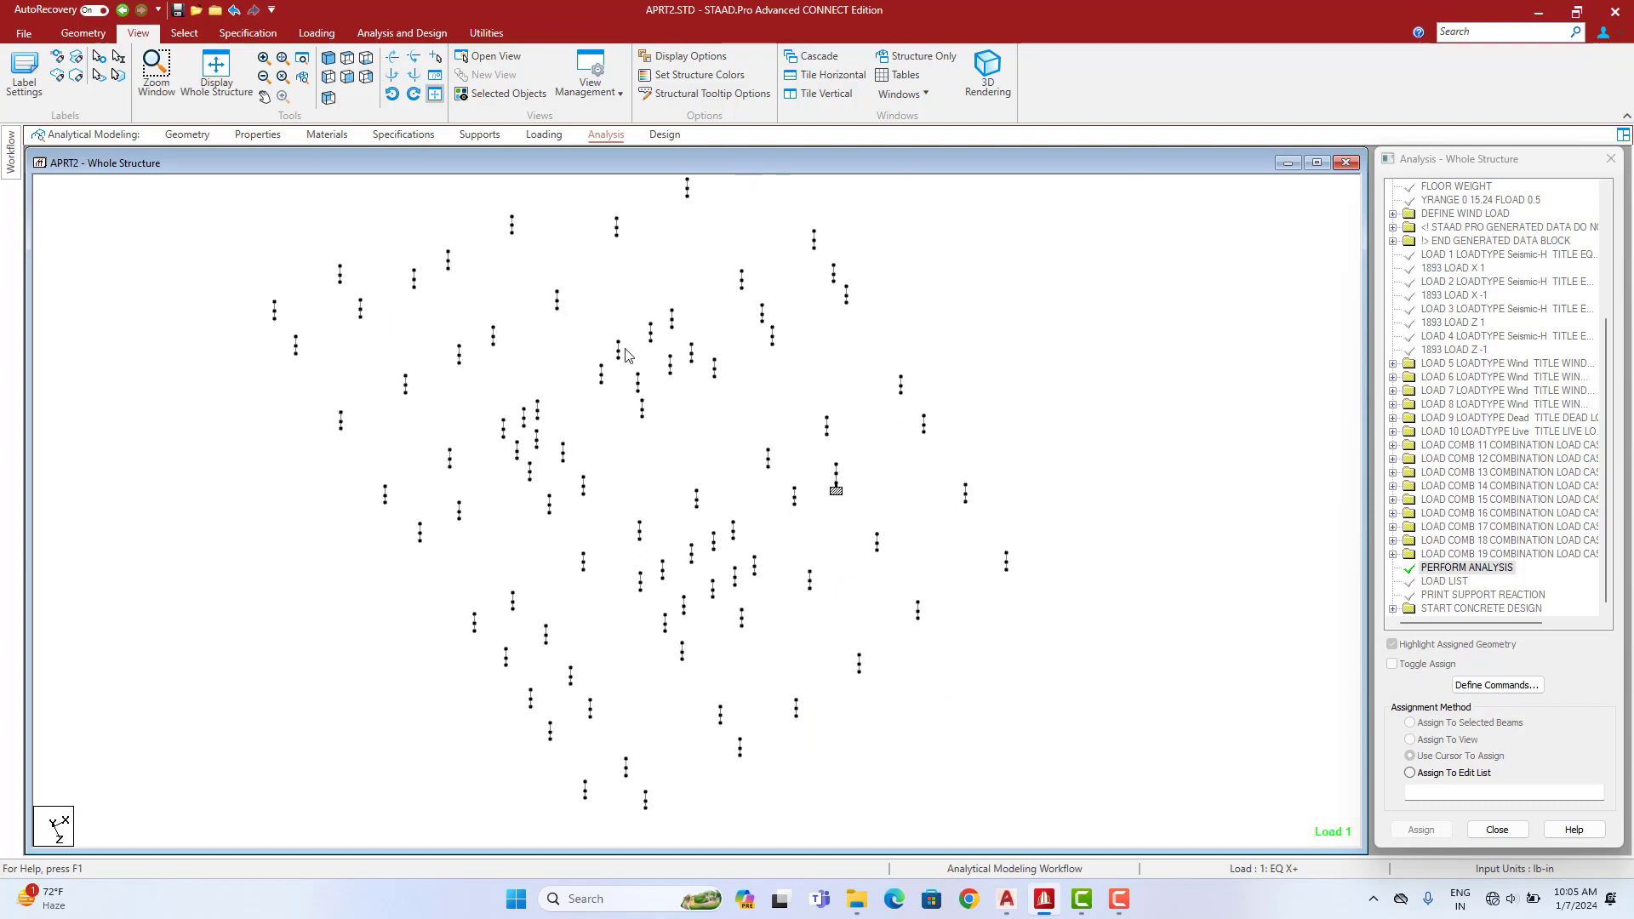
left_click(1006, 898)
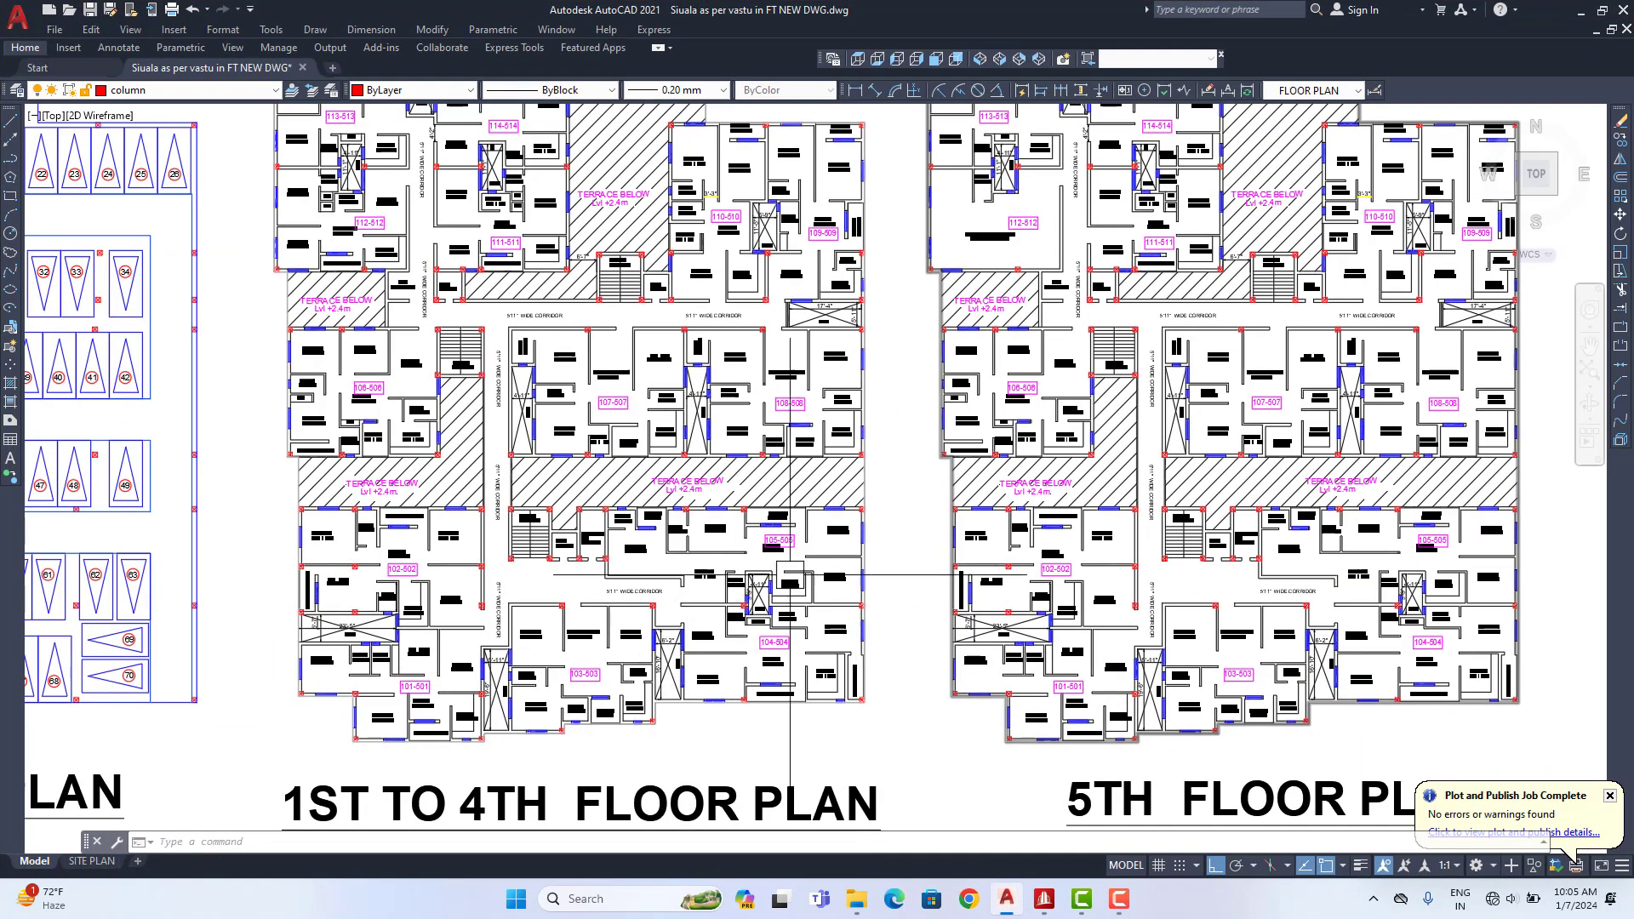
scroll(478, 312, "up", 4)
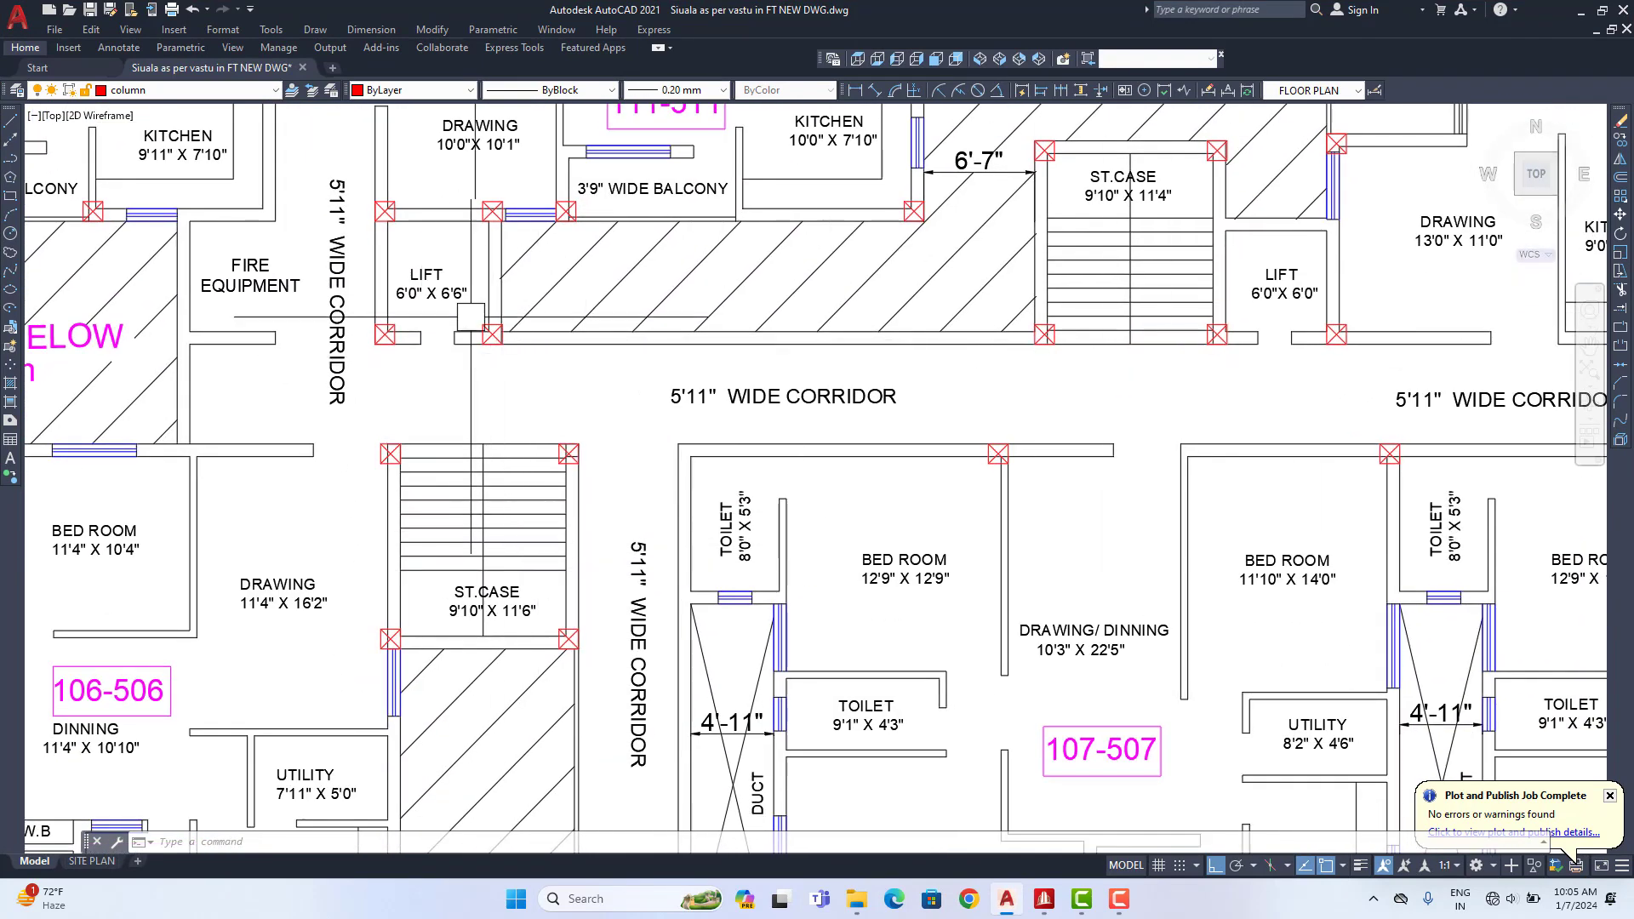
left_click(1580, 10)
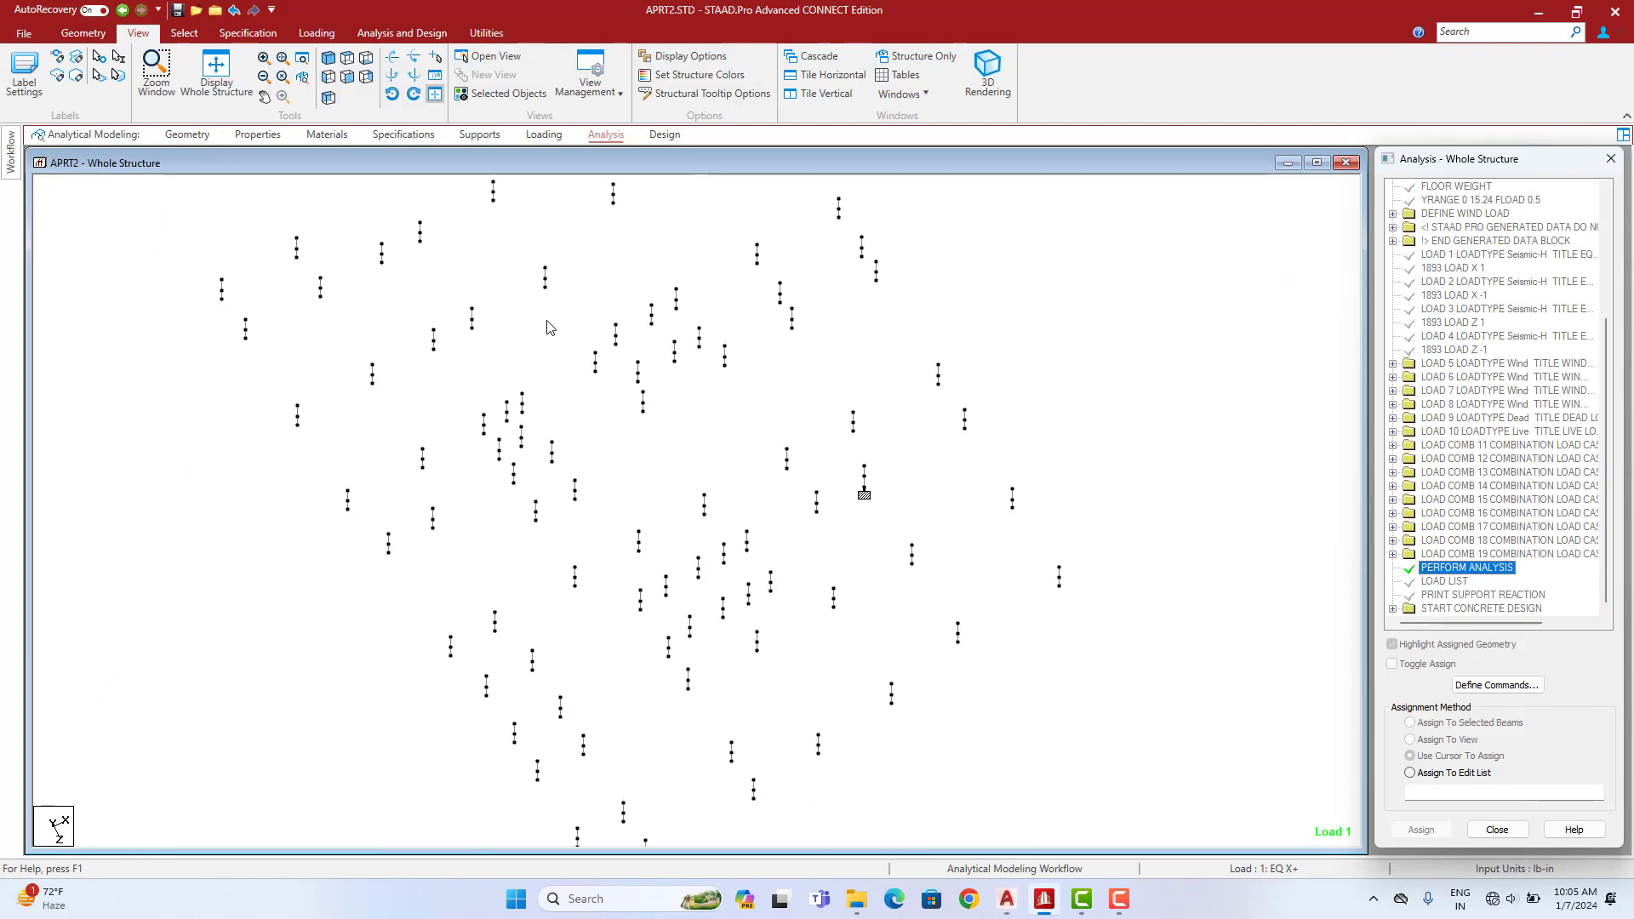
Show the section references on the isolated columns, query beam 1411, and examine the concrete design of beam 3852
left_click(258, 135)
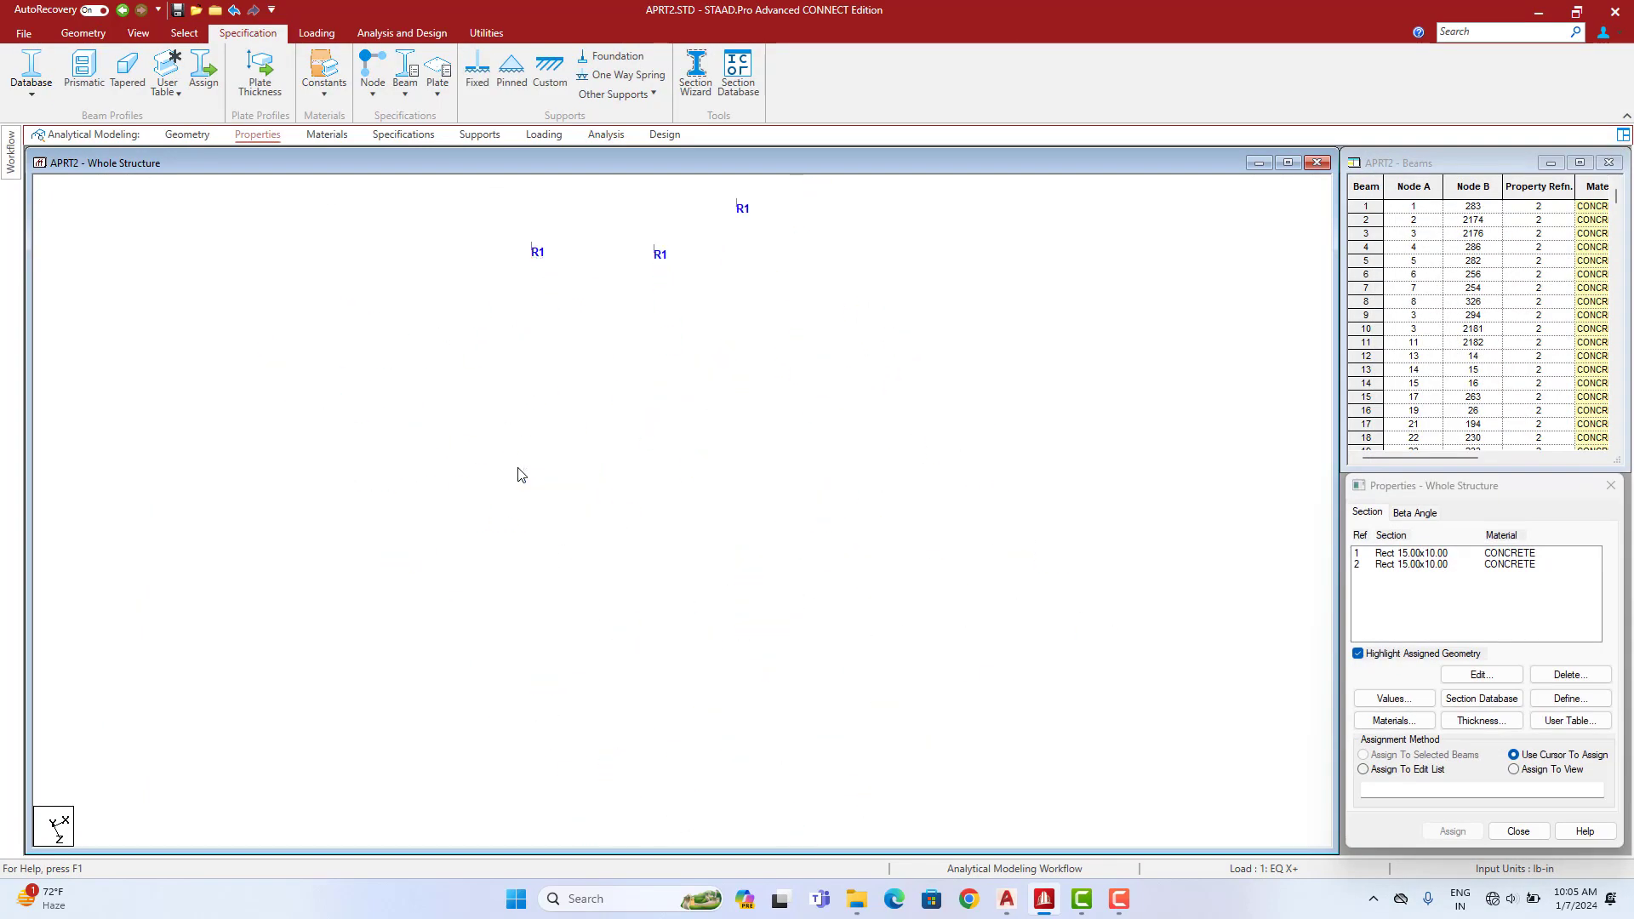
scroll(520, 471, "up", 2)
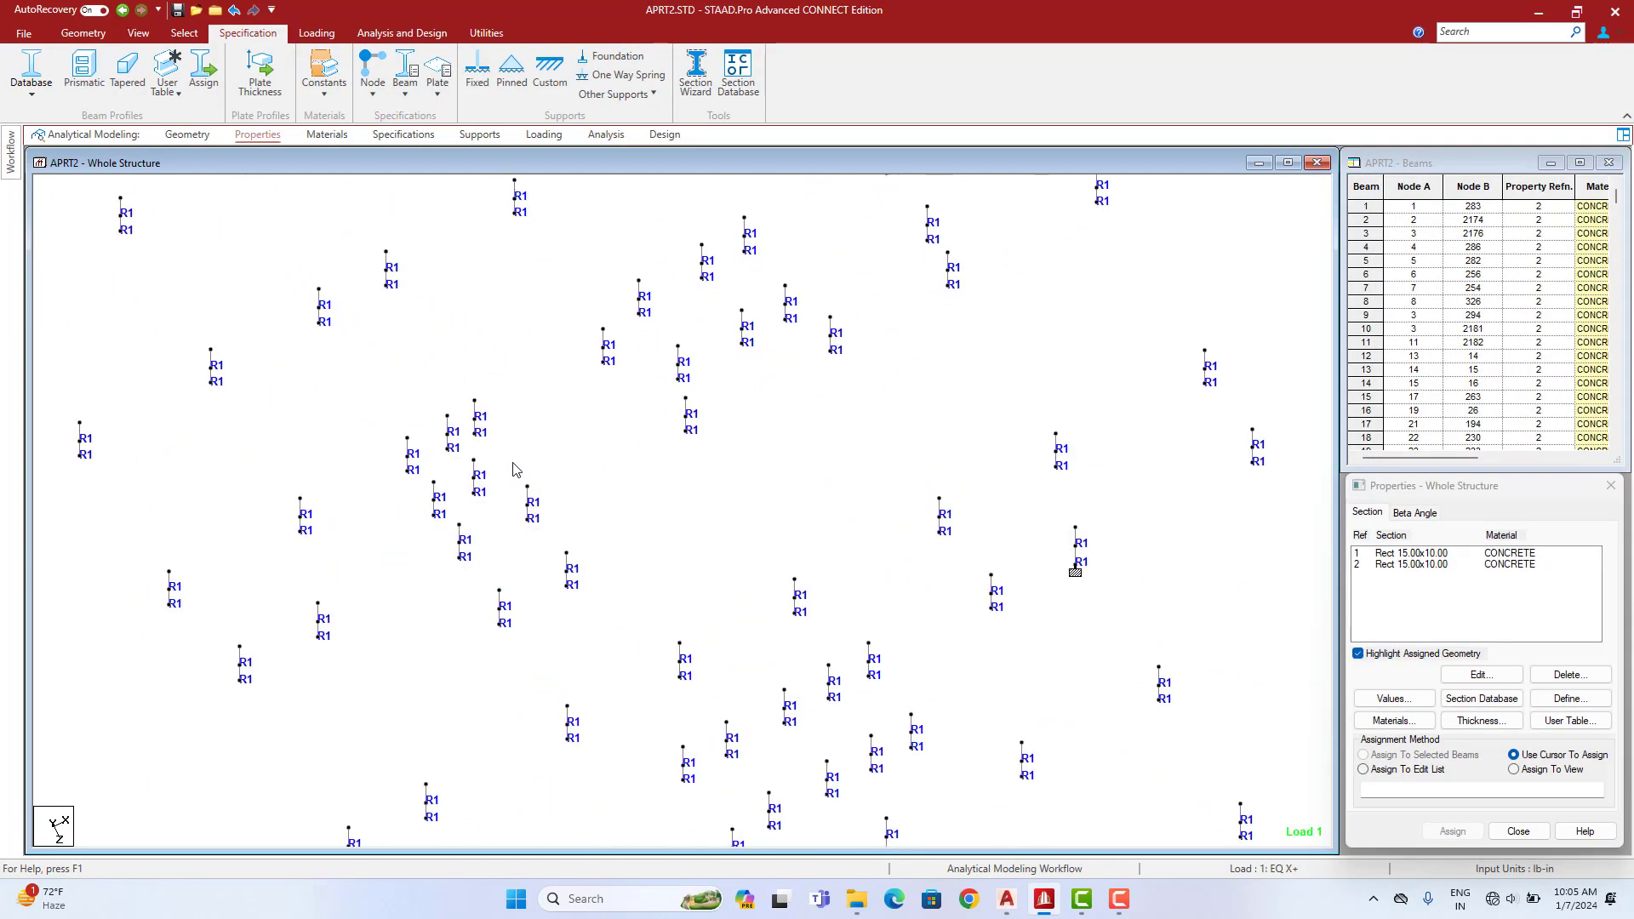
middle_click_drag(520, 464, 553, 424)
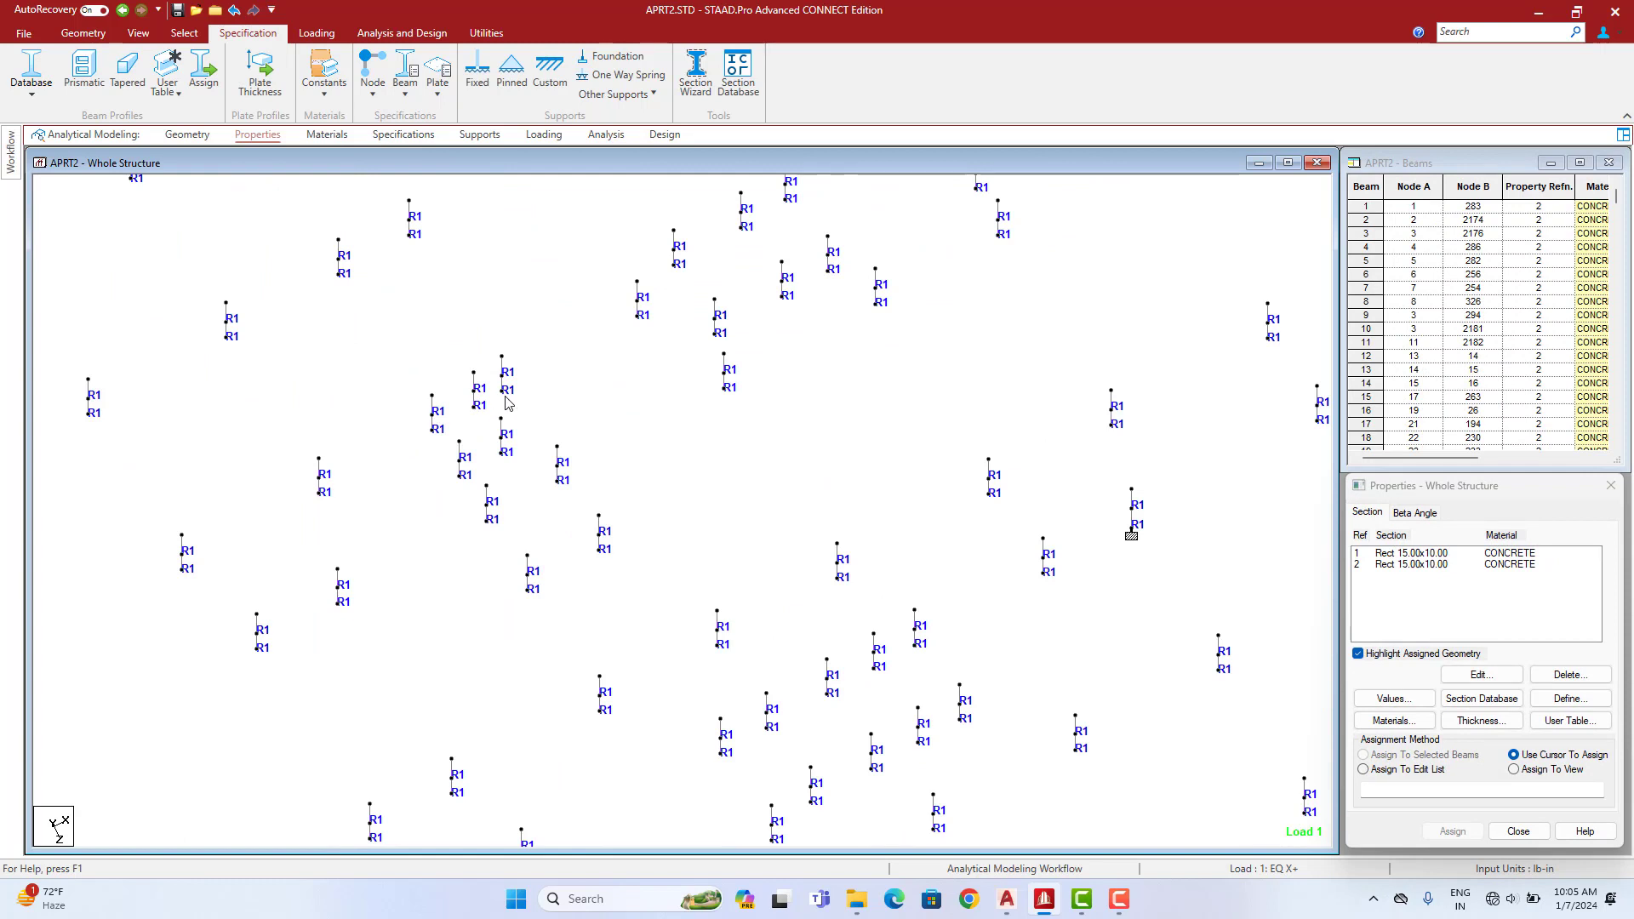
double_click(502, 381)
left_click_drag(863, 240, 1057, 215)
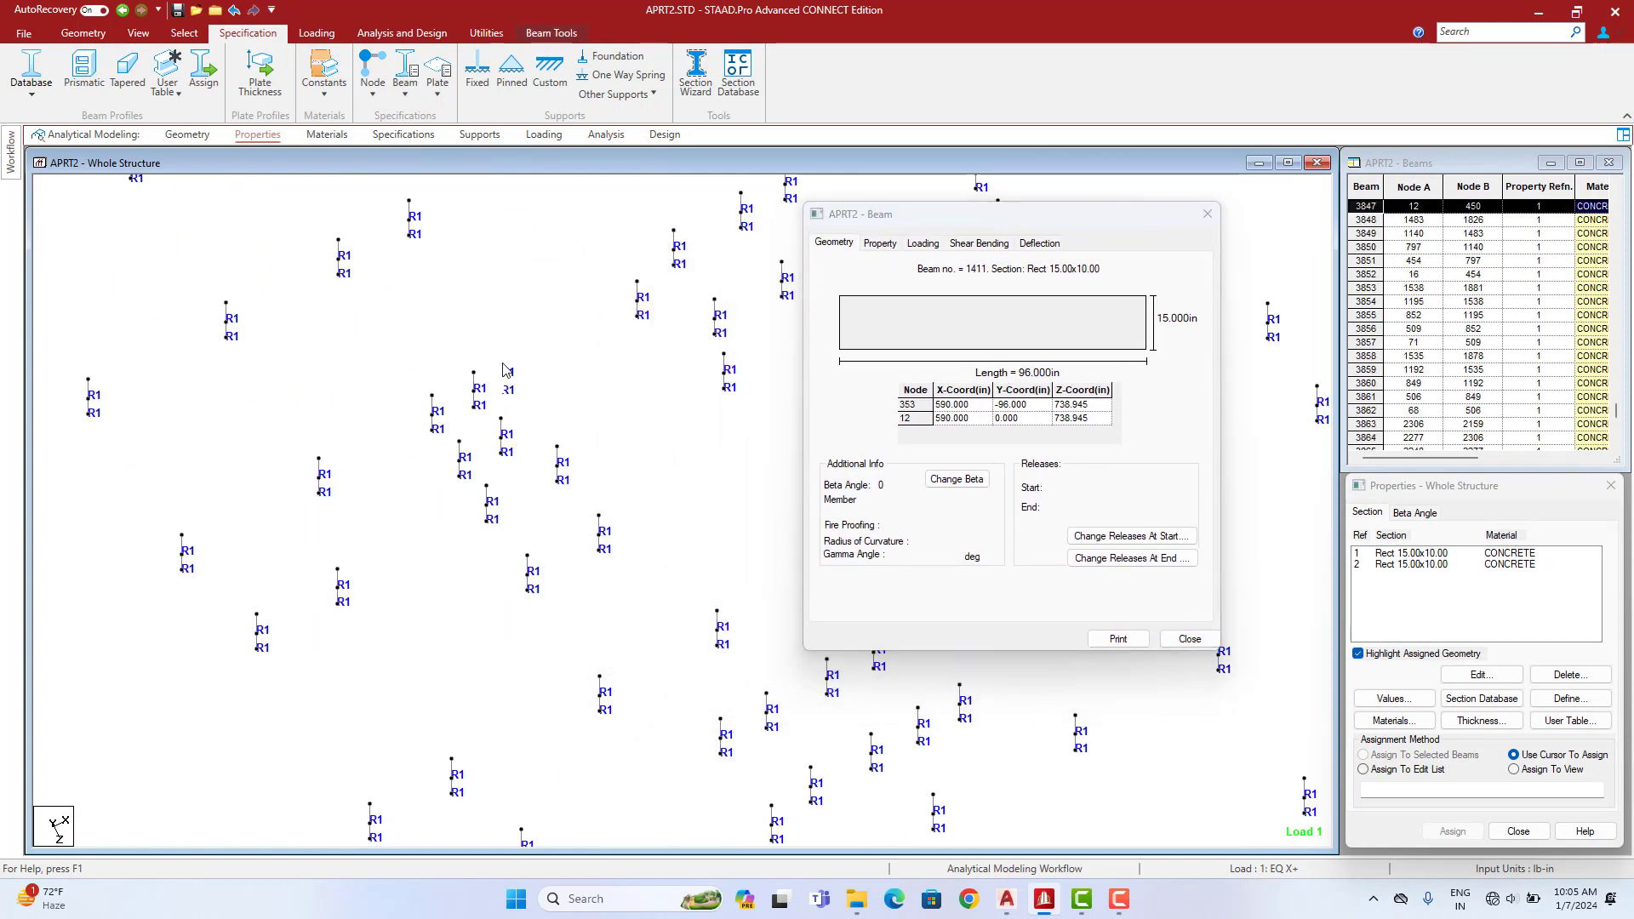
double_click(475, 384)
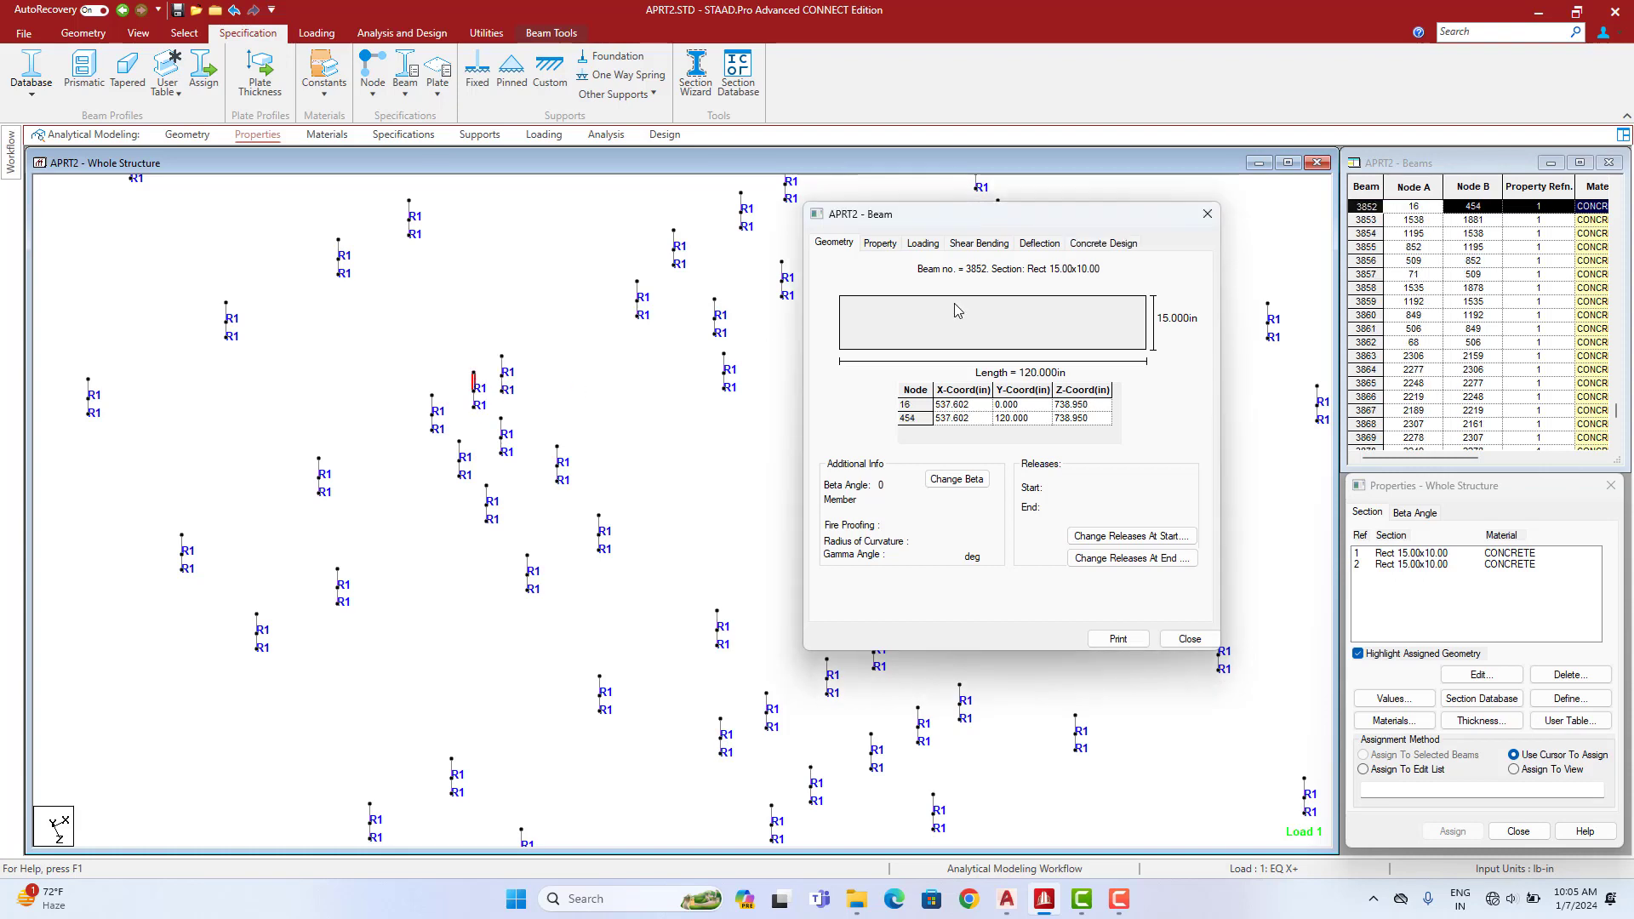
left_click(1116, 241)
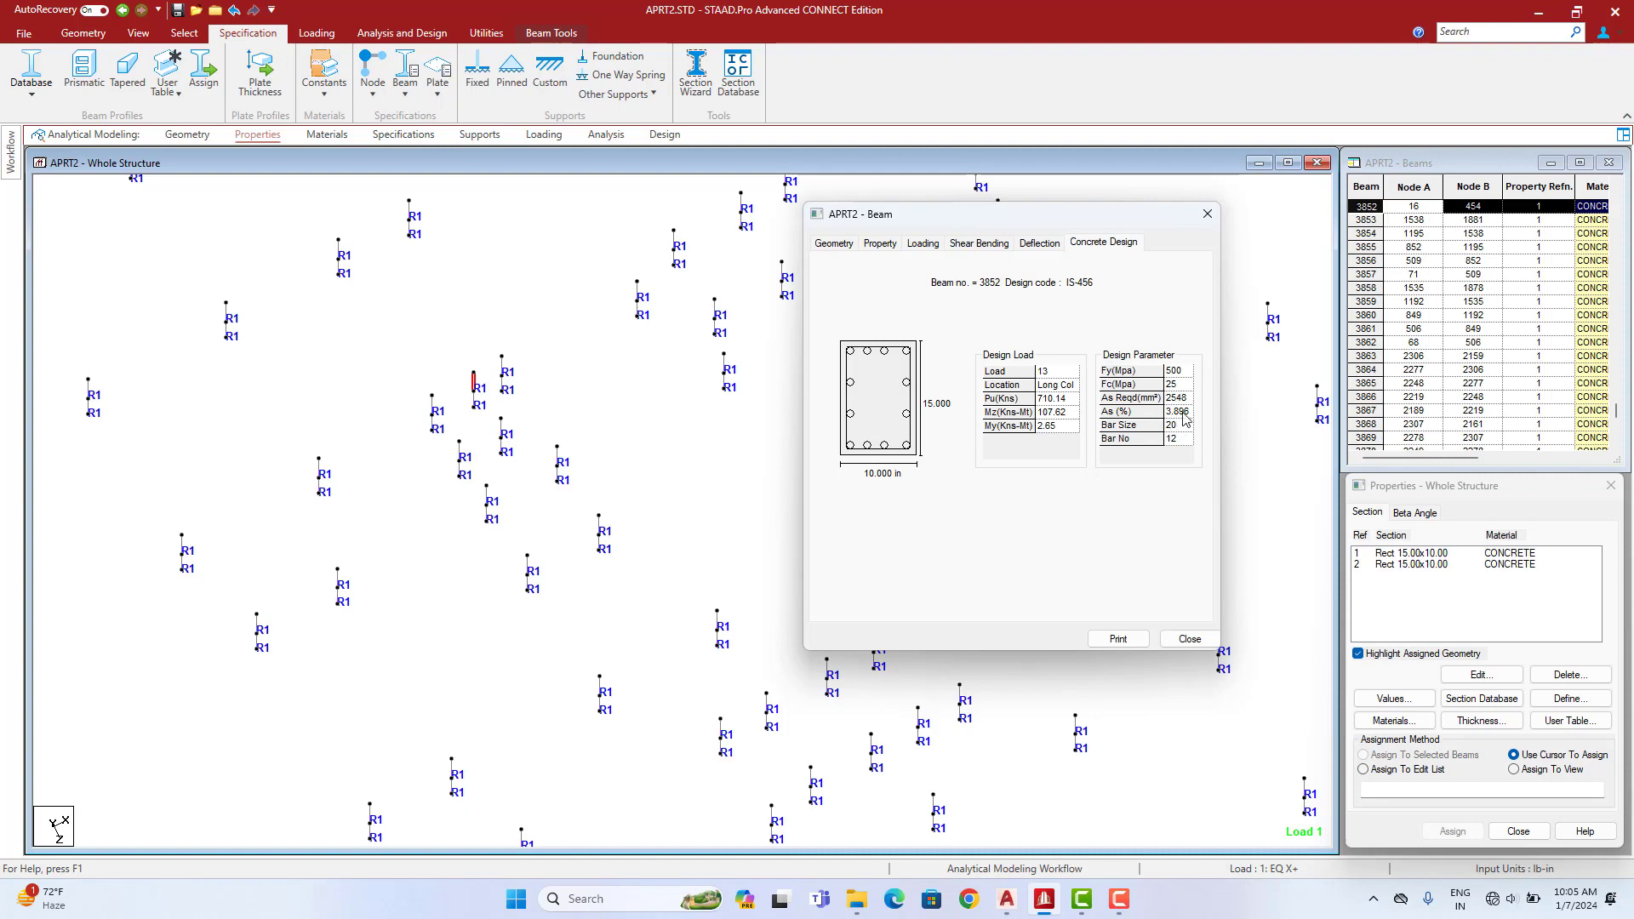
Check the concrete design of beams 1412, 1446 and 4020, and recheck that of beam 3852
double_click(474, 405)
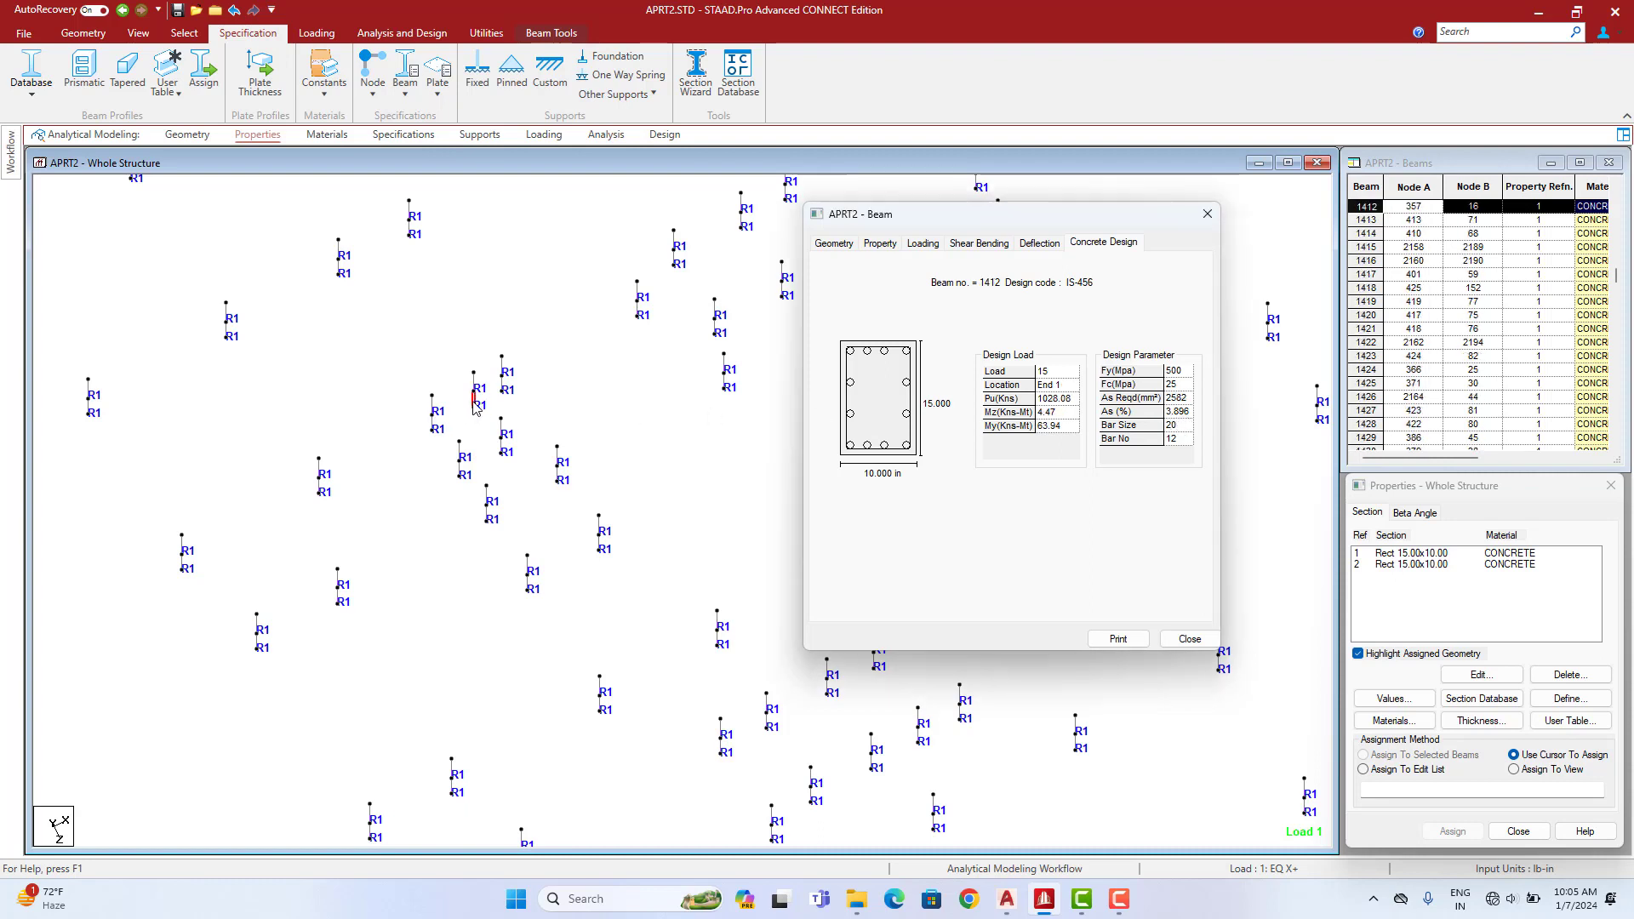
double_click(502, 443)
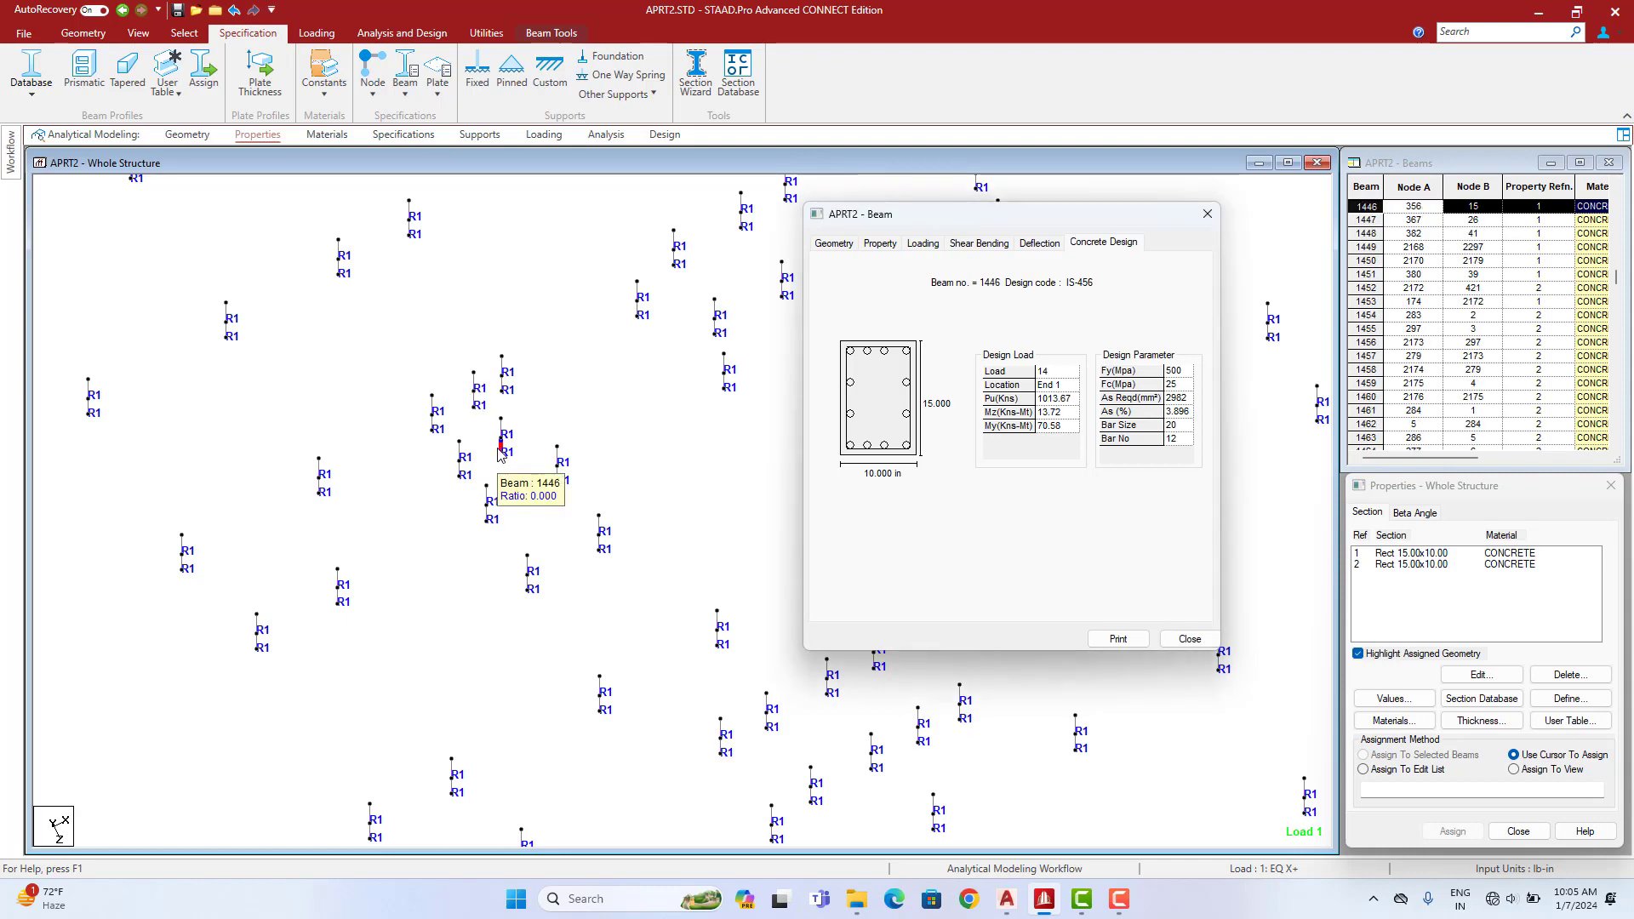
double_click(503, 436)
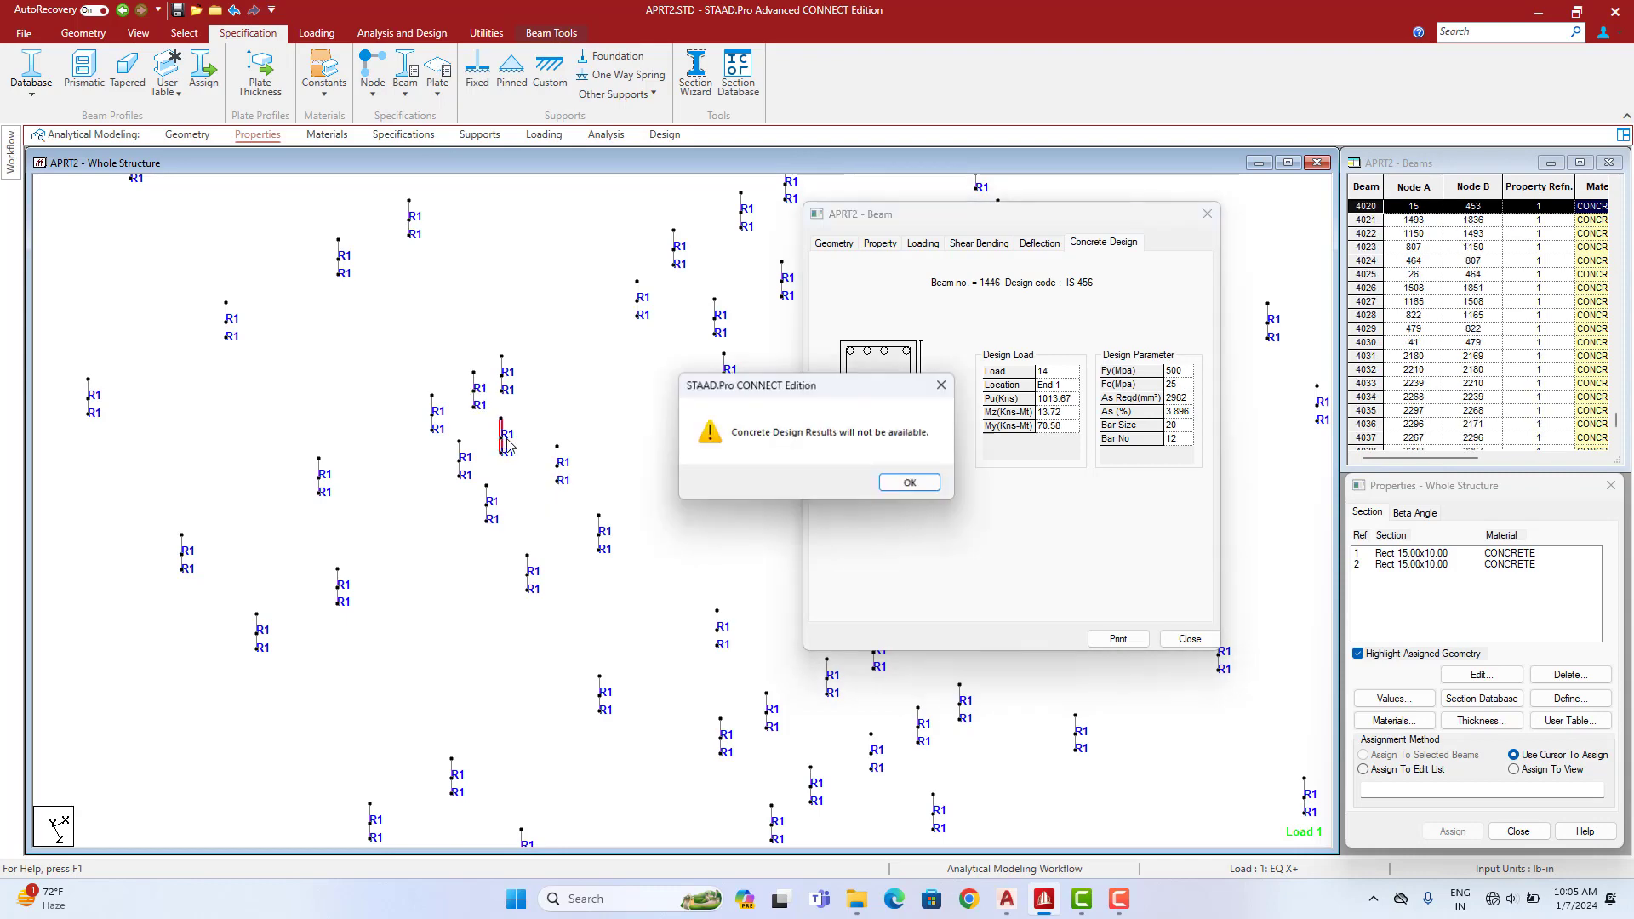
left_click(916, 480)
double_click(474, 383)
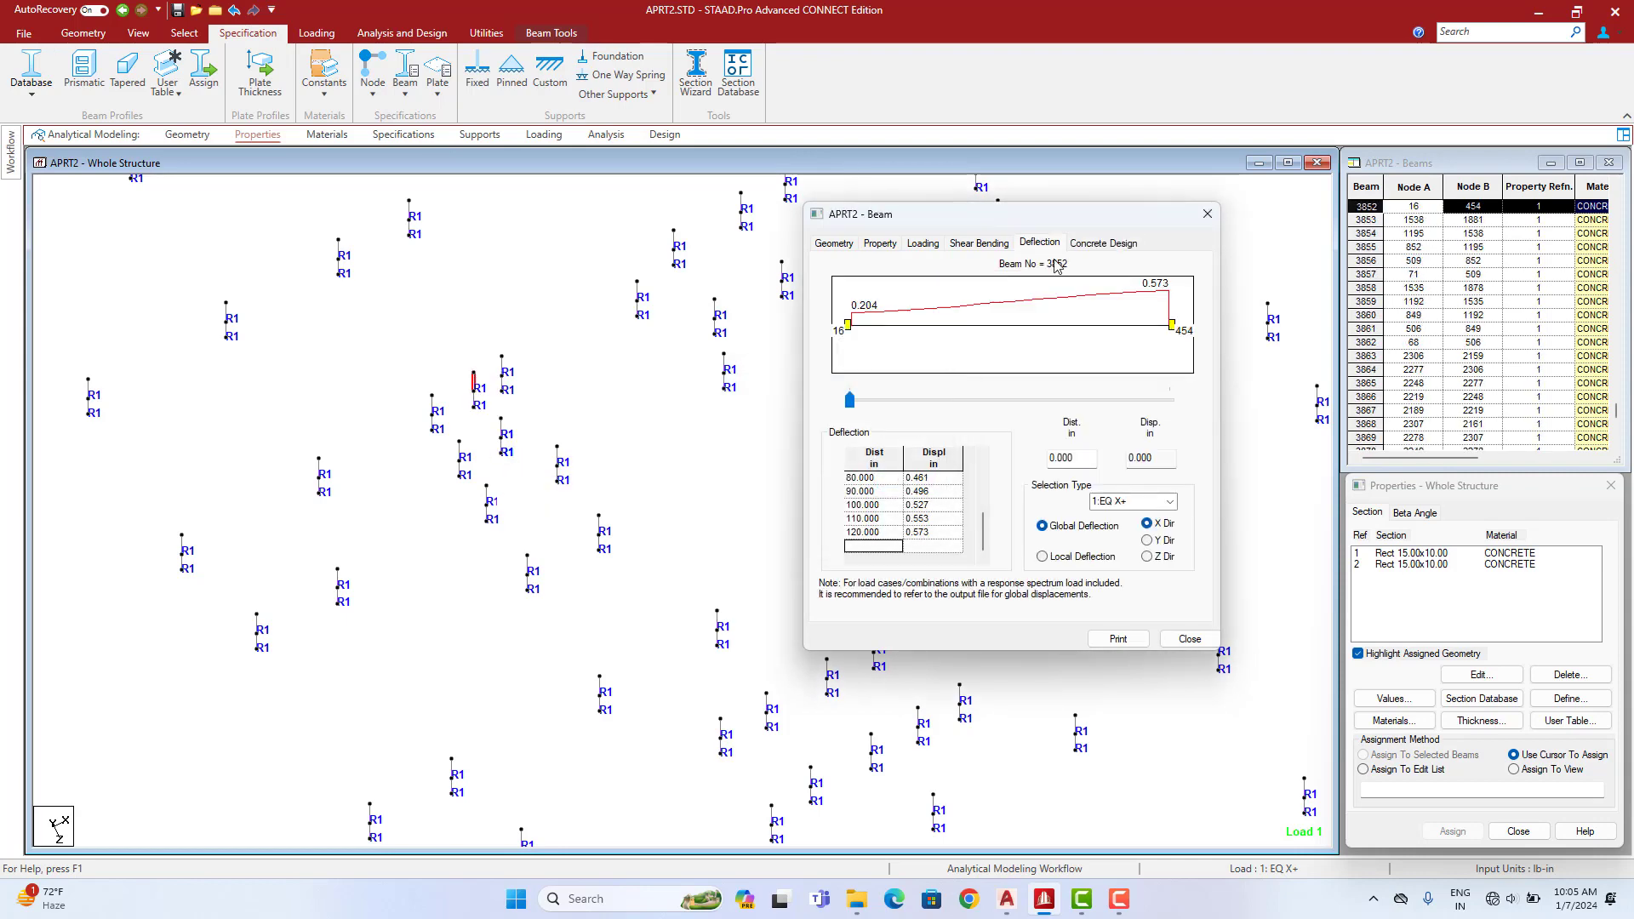
left_click(1090, 244)
Examine the concrete design of central columns, including beams 1390, 3867 and 1414
middle_click_drag(613, 564, 528, 490)
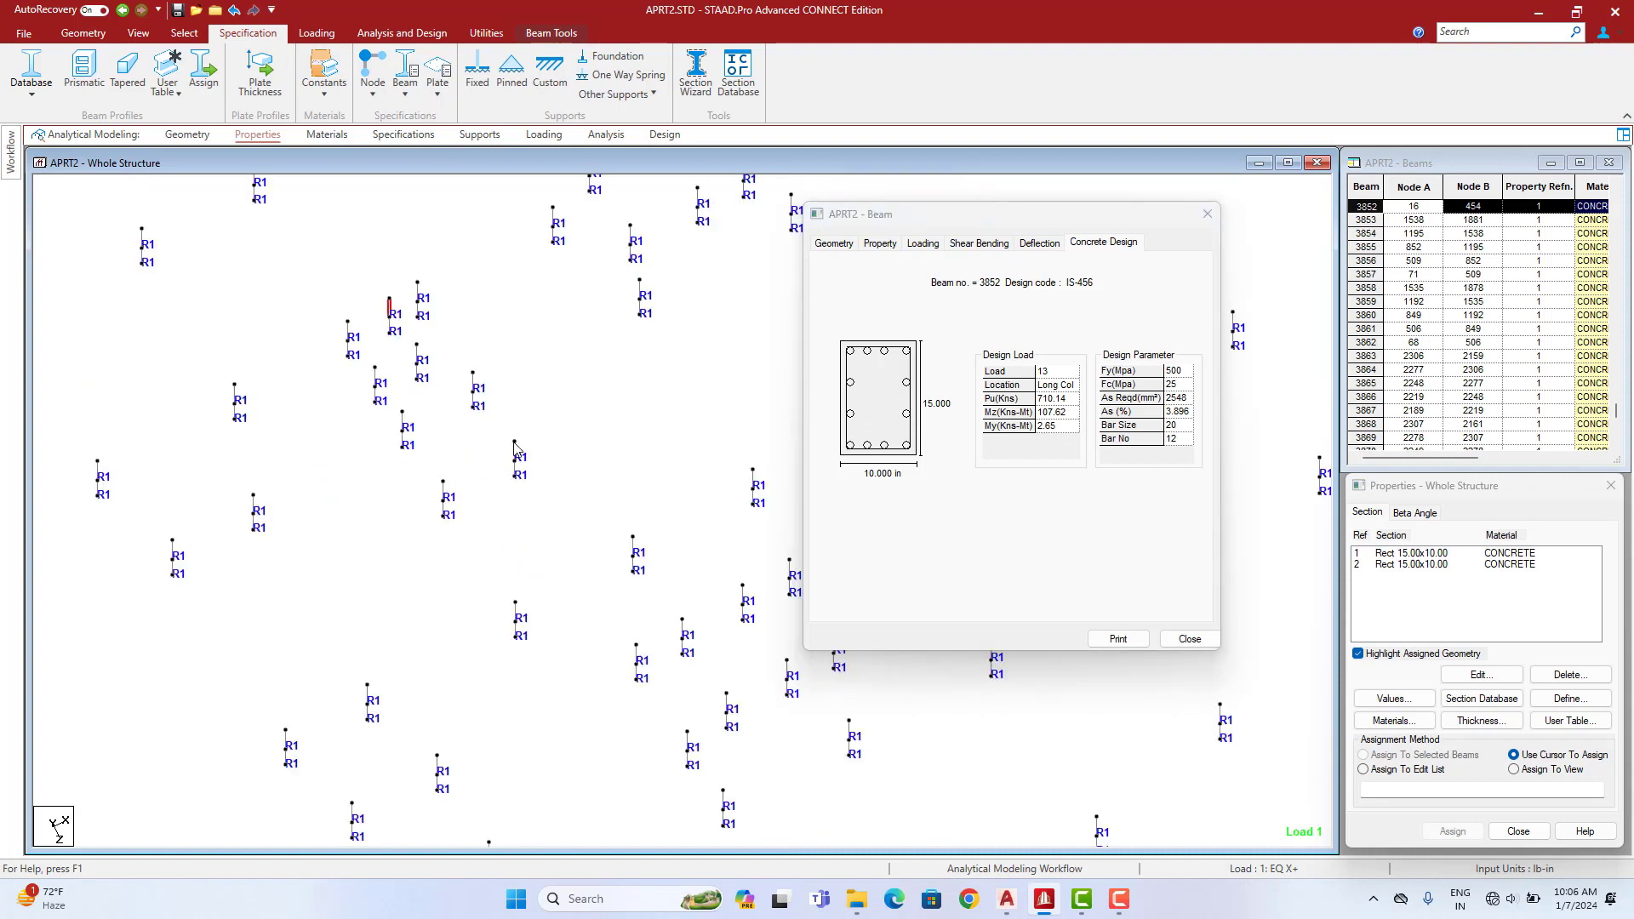
double_click(514, 444)
double_click(516, 474)
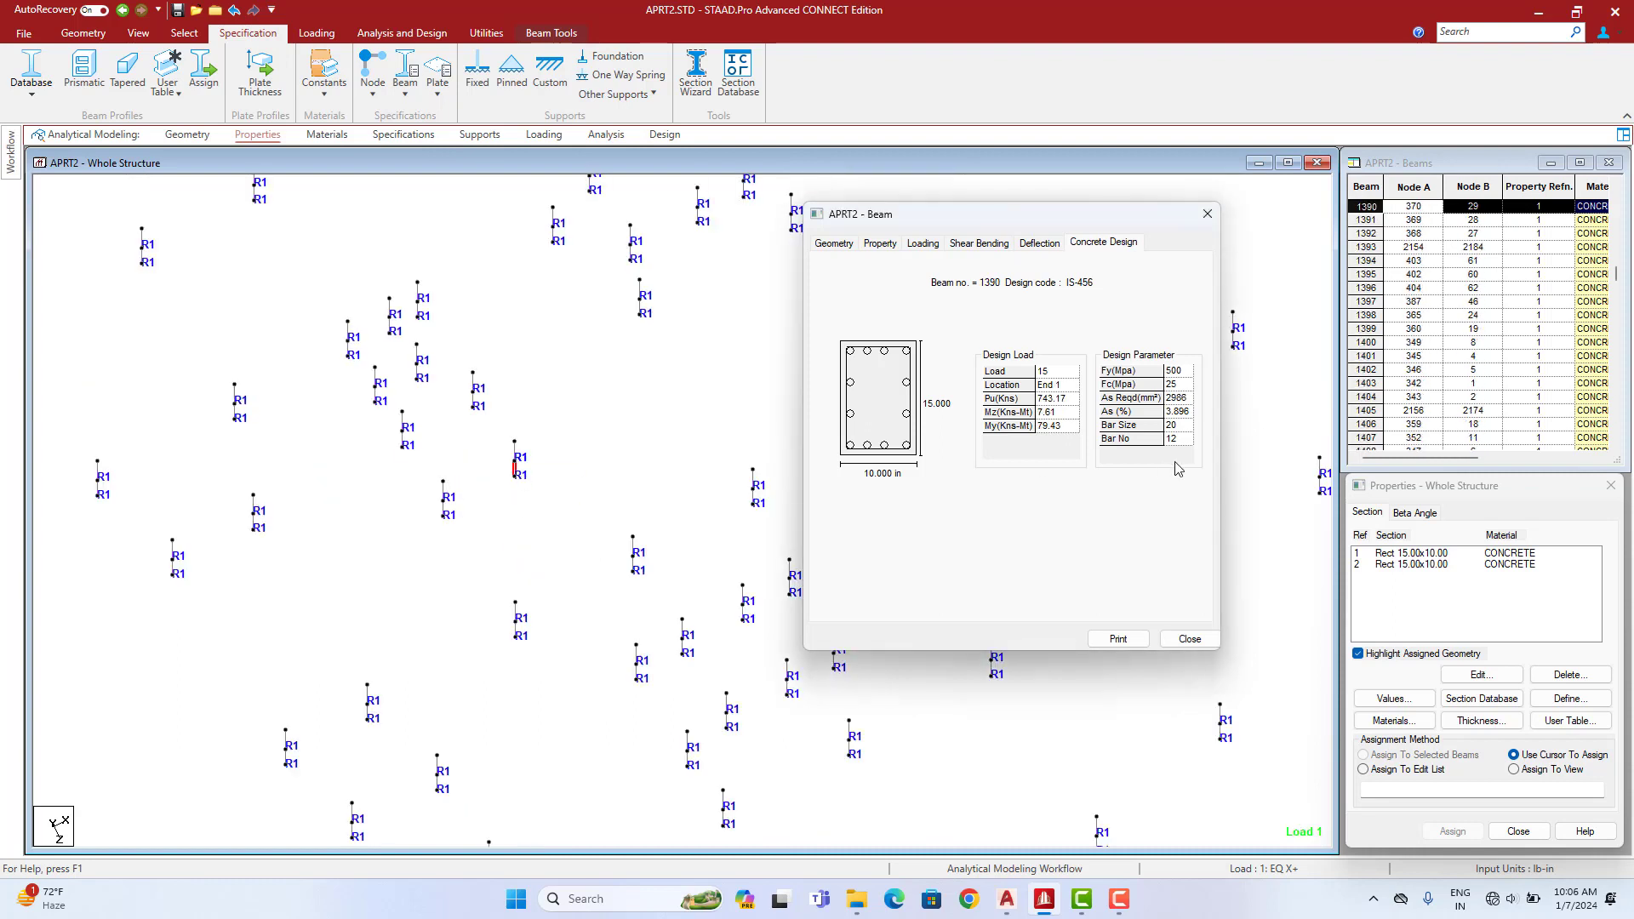
middle_click_drag(706, 631, 469, 479)
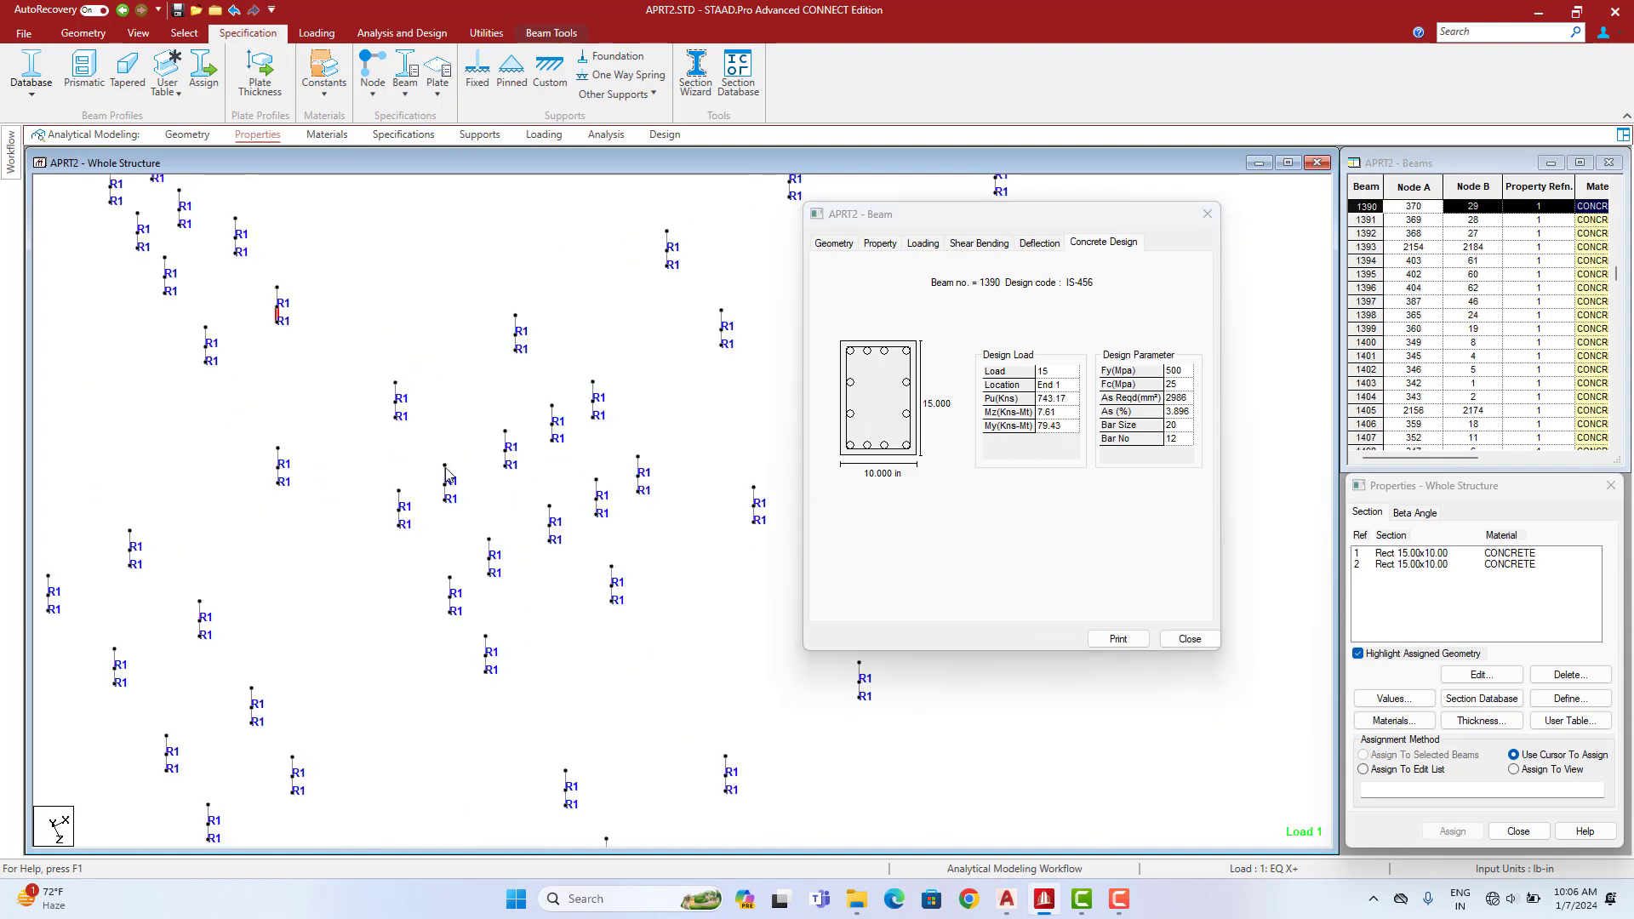
double_click(445, 473)
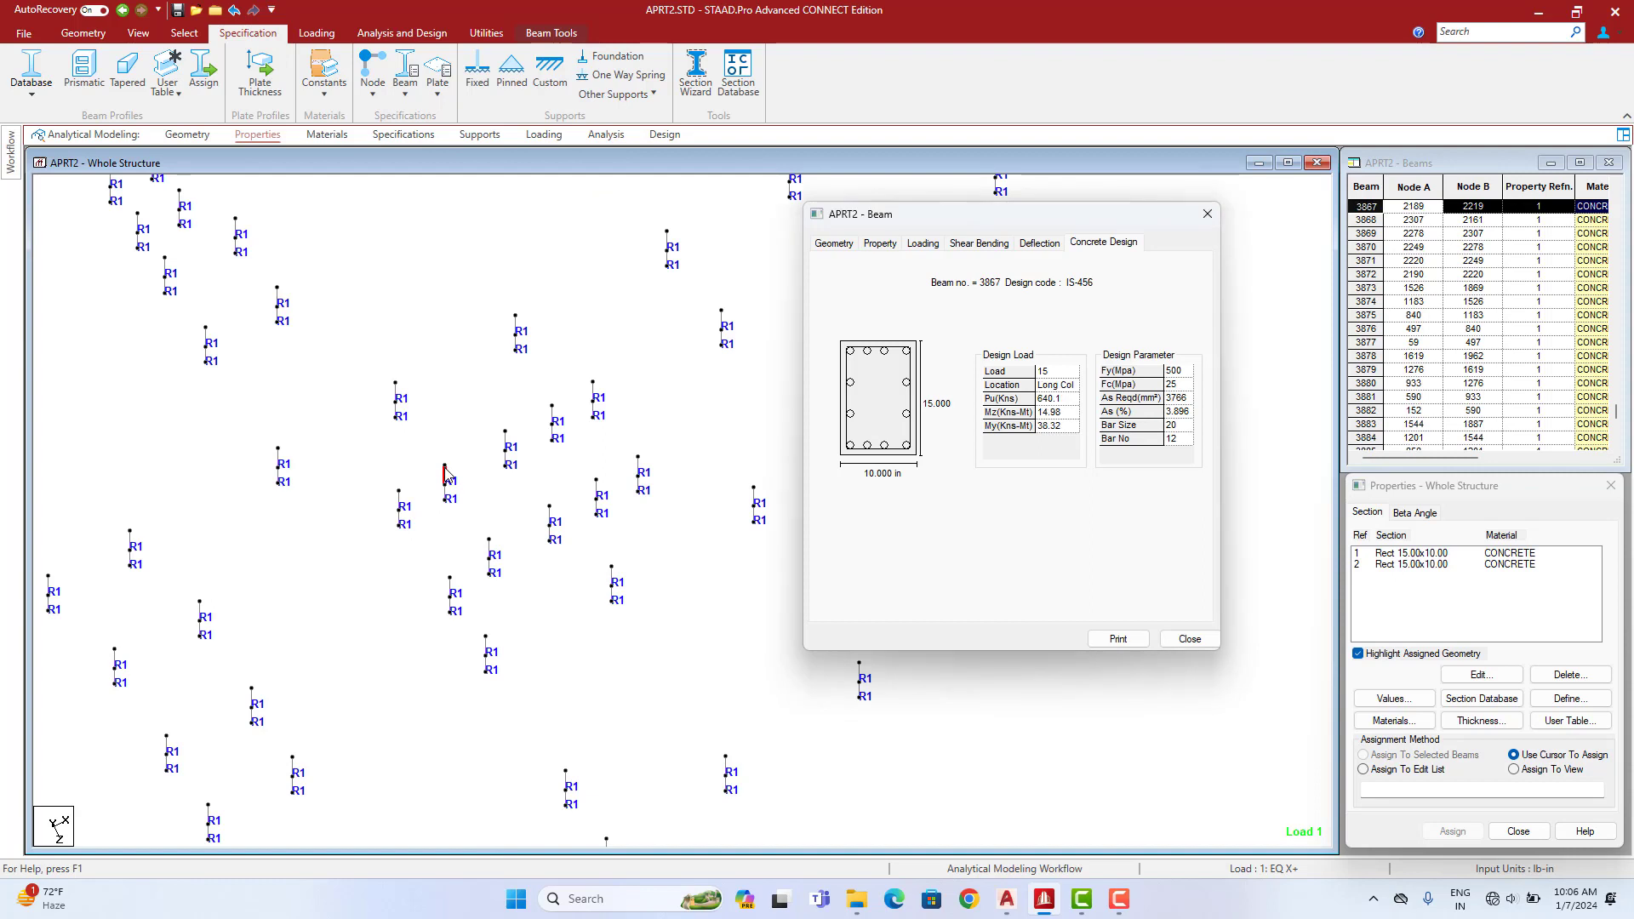
double_click(552, 417)
double_click(551, 432)
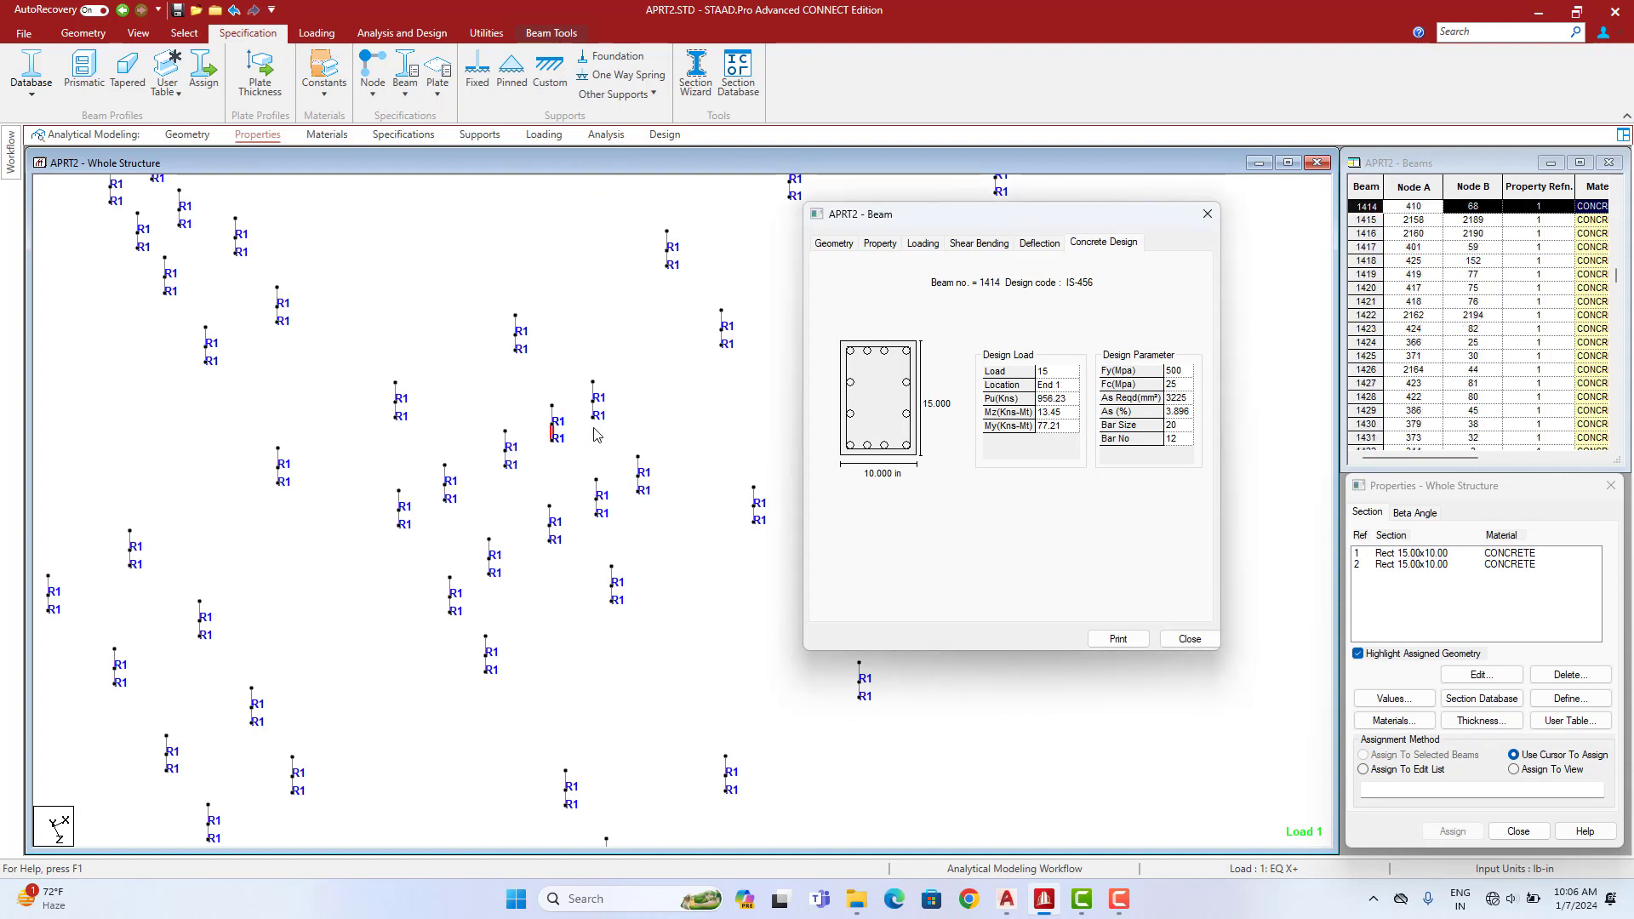
Query beams 3997, 3682 and 4030 to check whether they have concrete design results
middle_click_drag(594, 434, 227, 571)
double_click(443, 412)
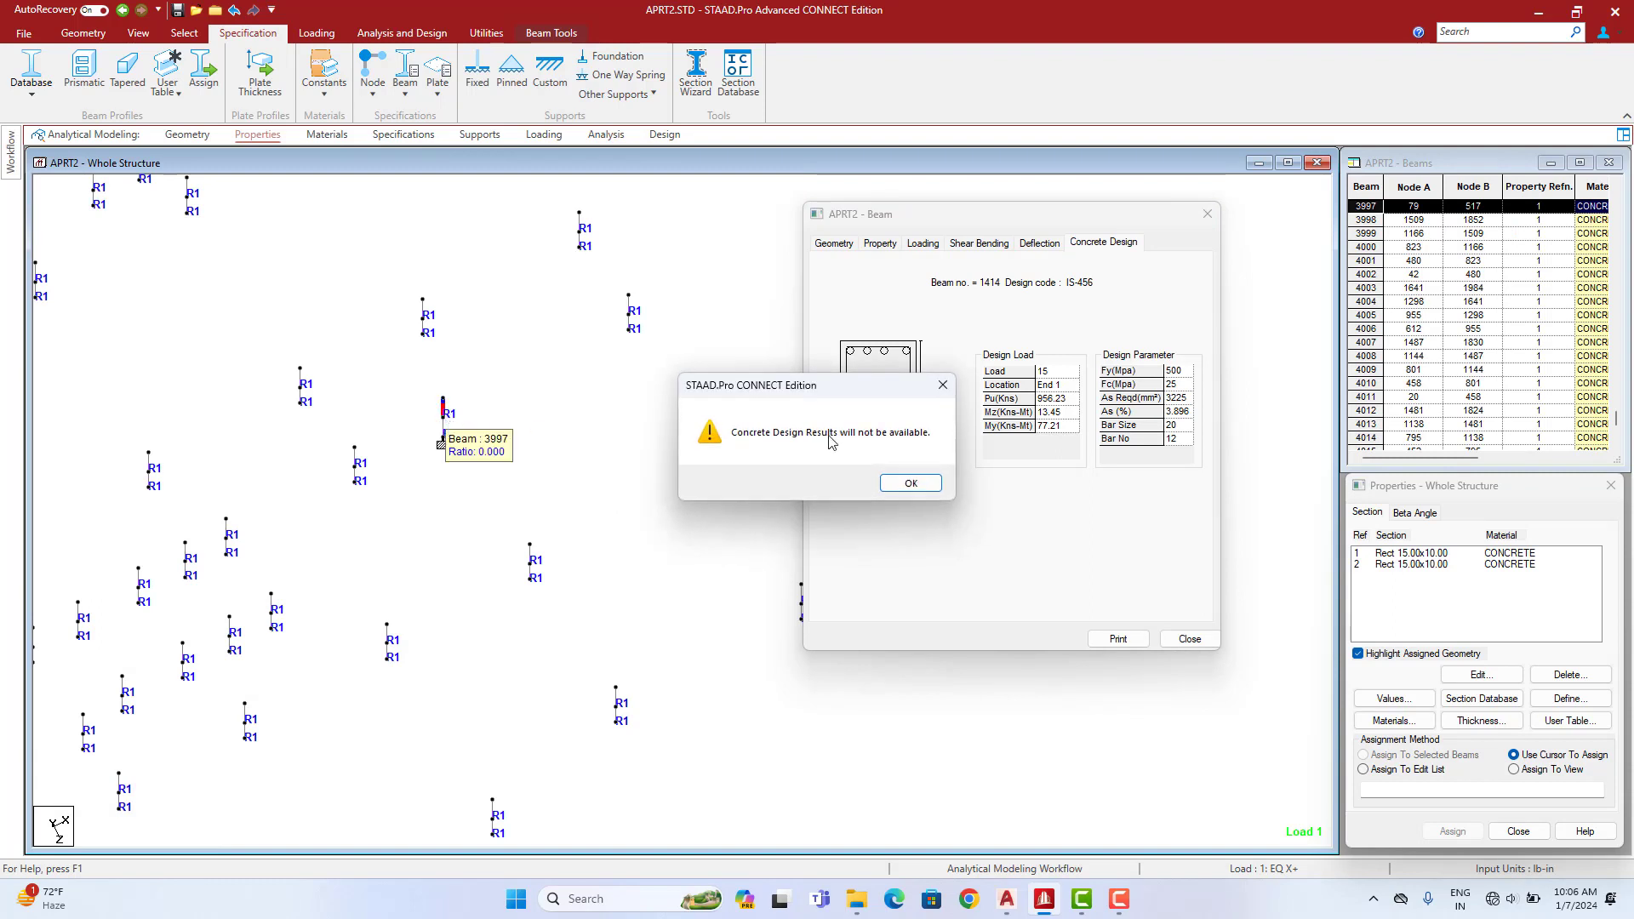
left_click(909, 483)
double_click(514, 398)
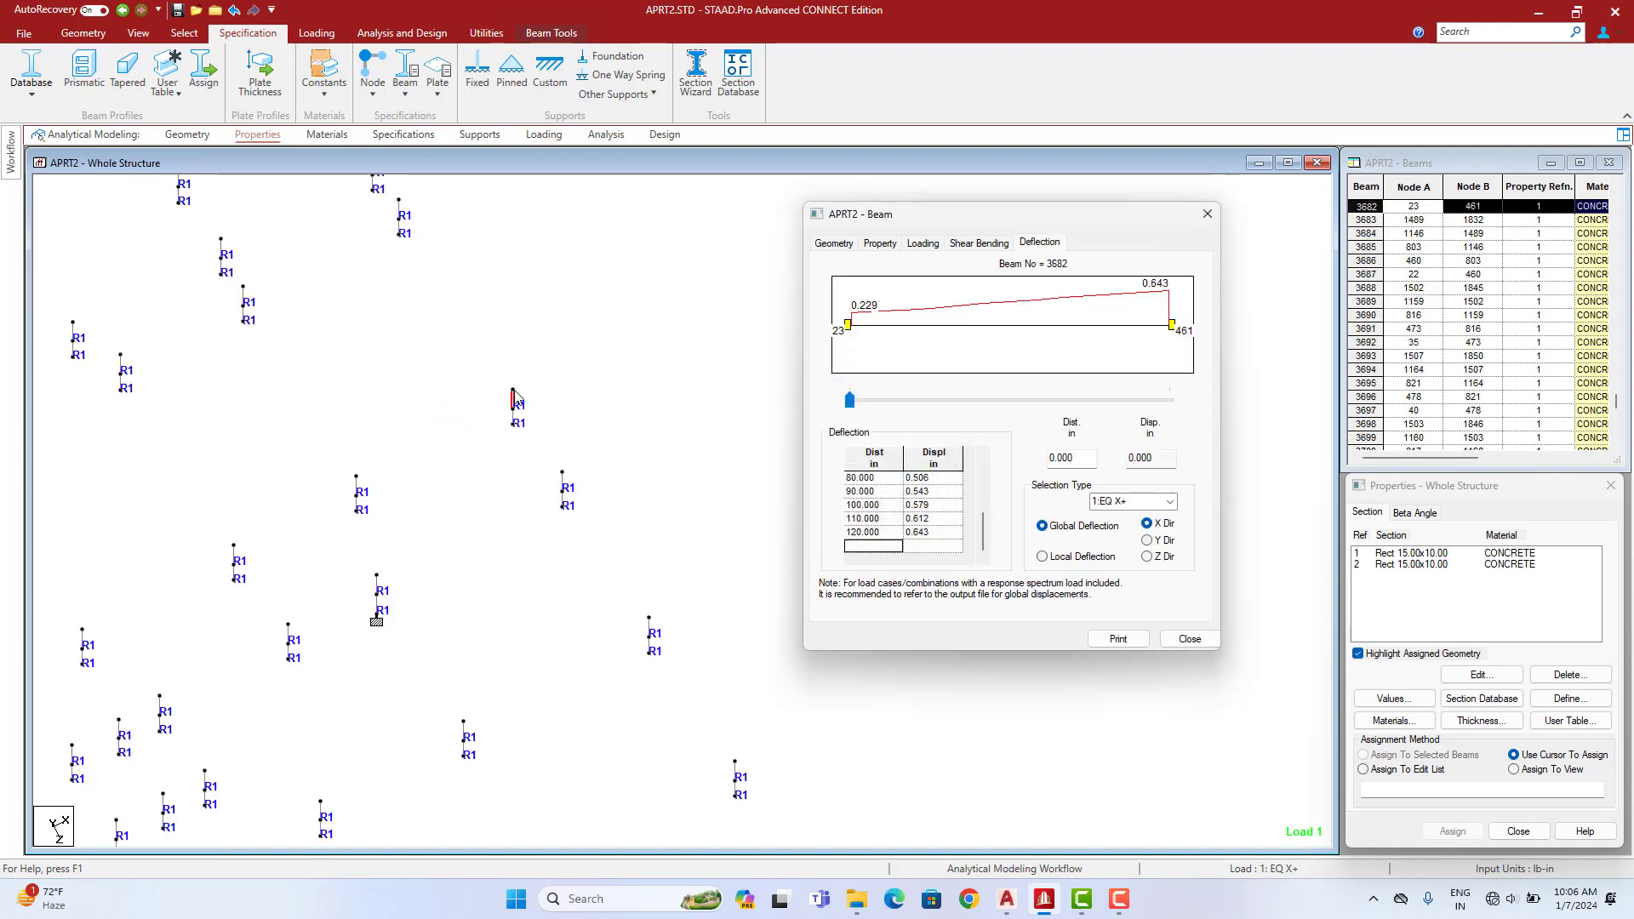
middle_click_drag(234, 260, 395, 390)
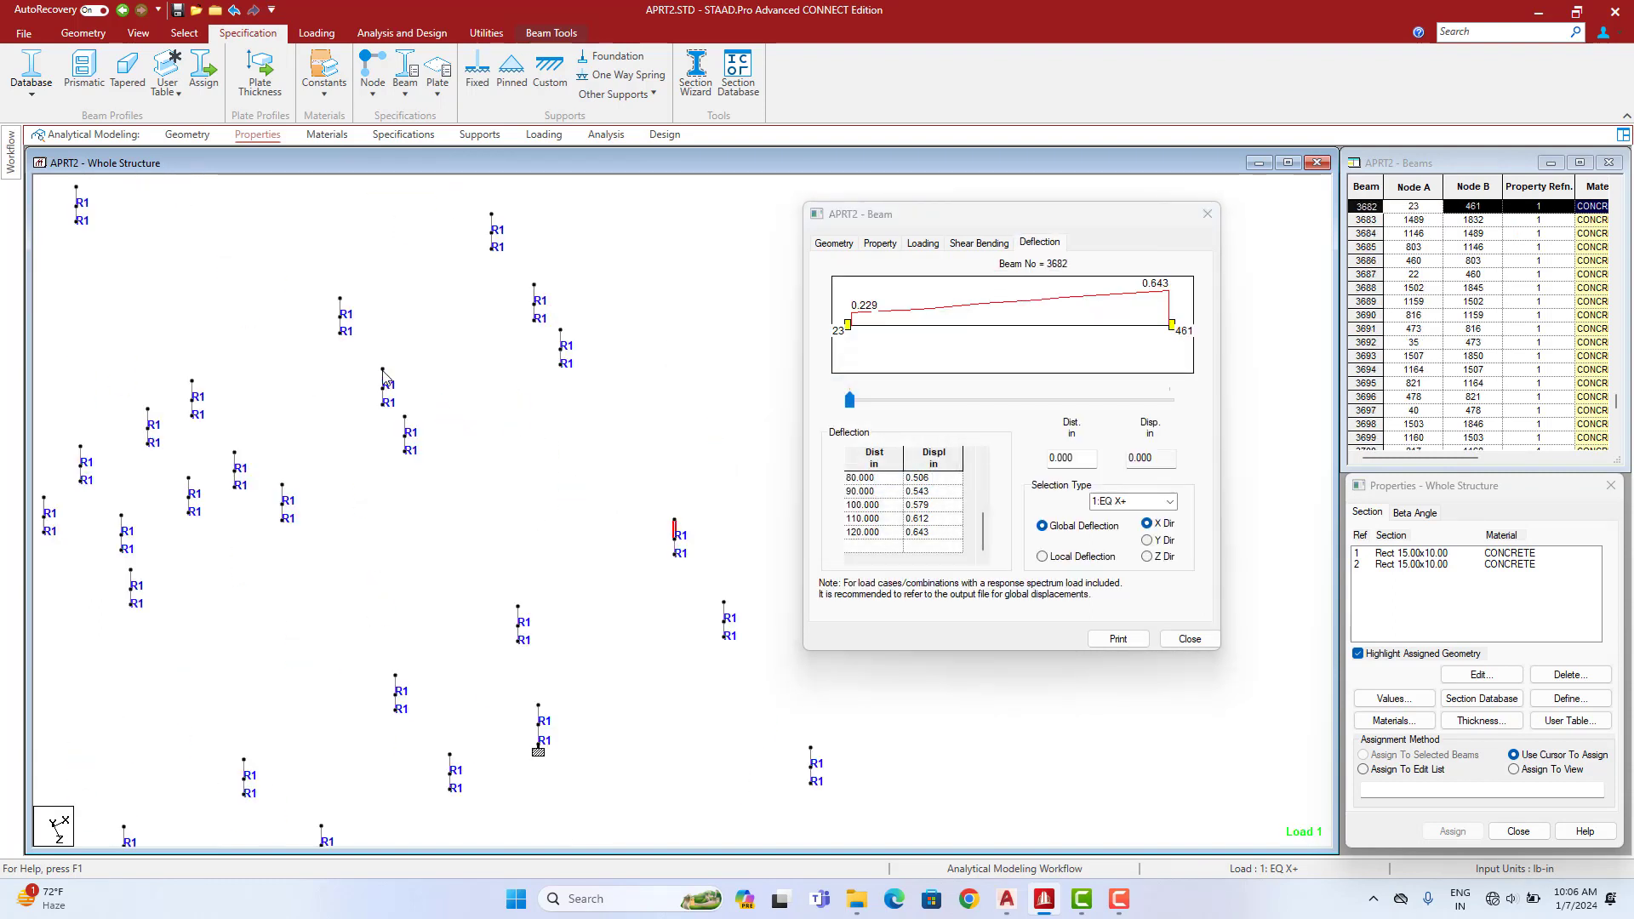
double_click(383, 375)
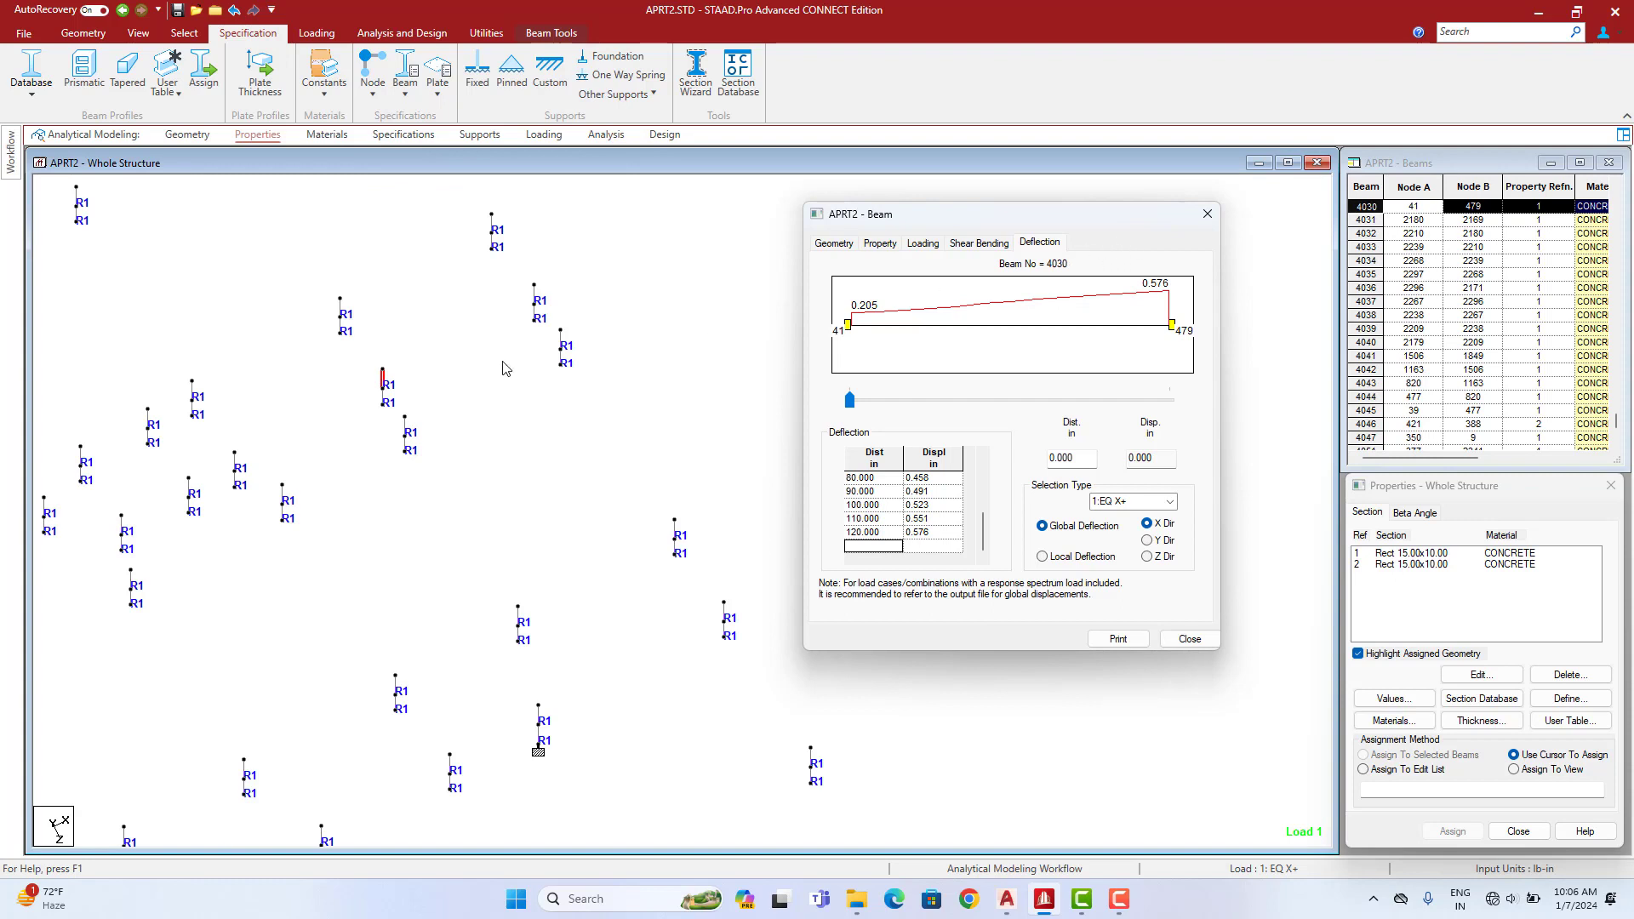
Check the concrete design of beams 3717, 4045 and 3947
middle_click_drag(161, 420, 373, 487)
double_click(359, 485)
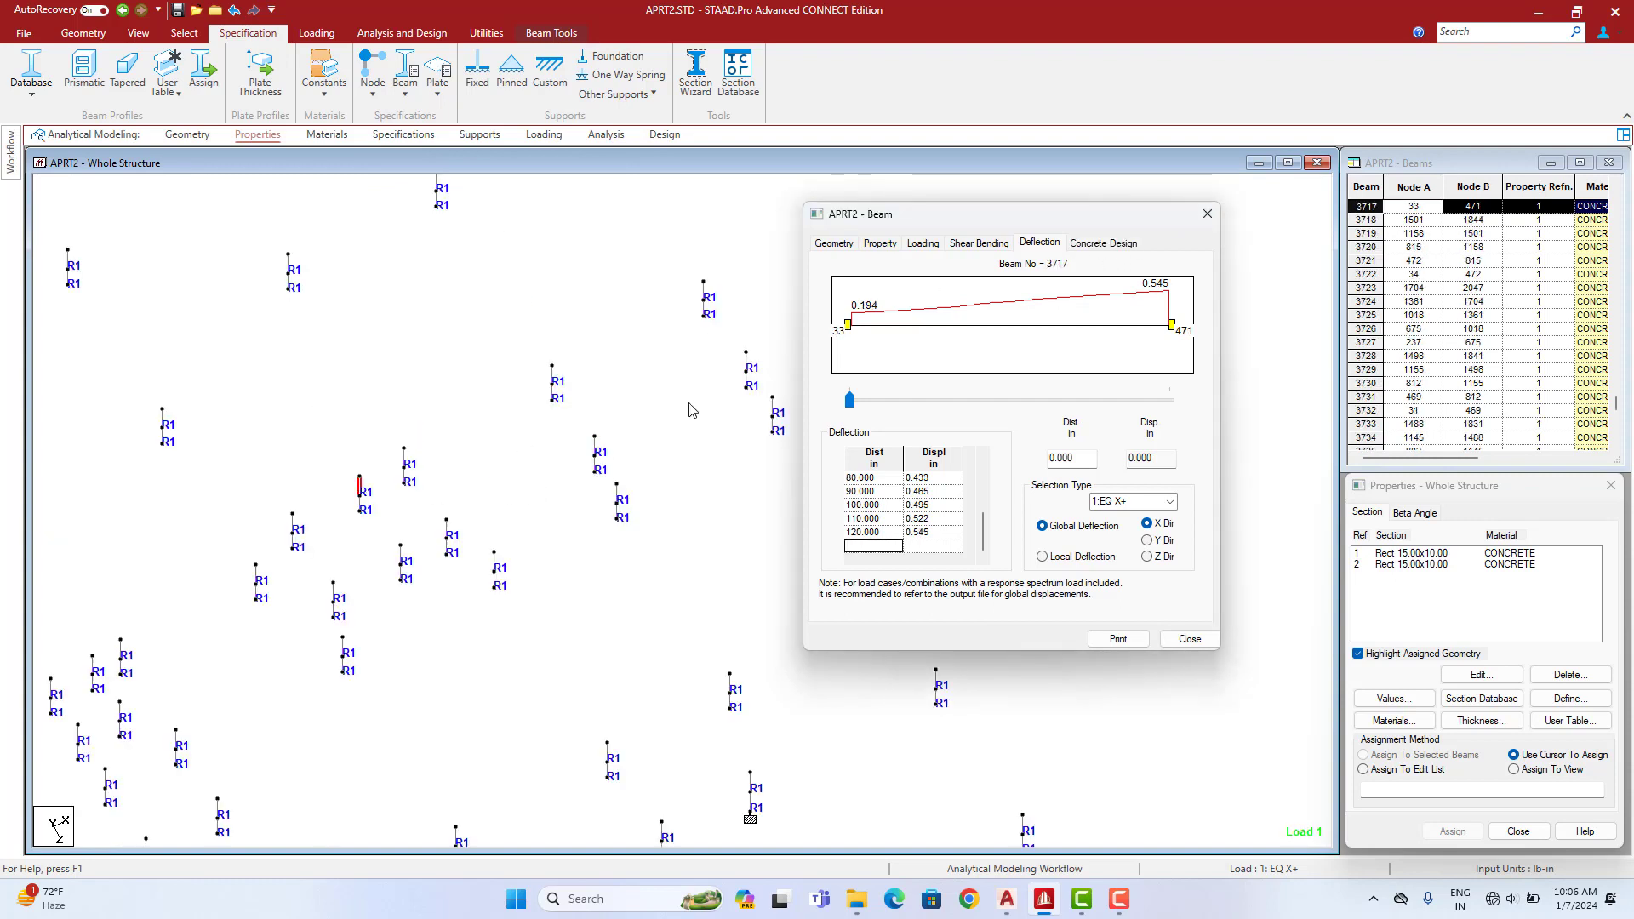
left_click(1100, 243)
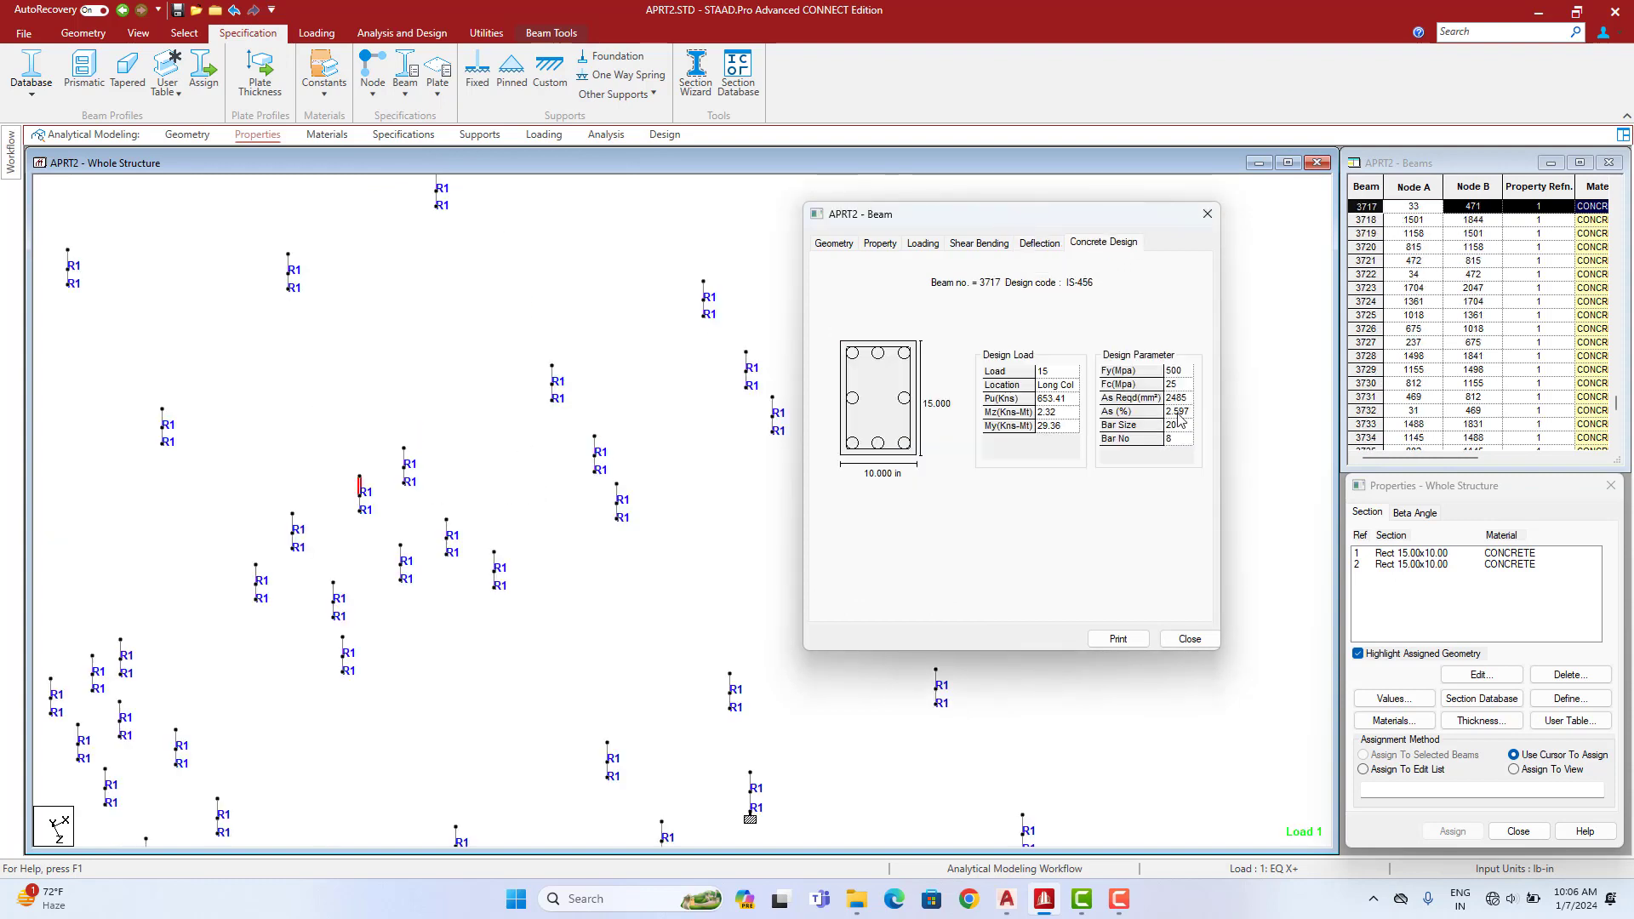
double_click(404, 466)
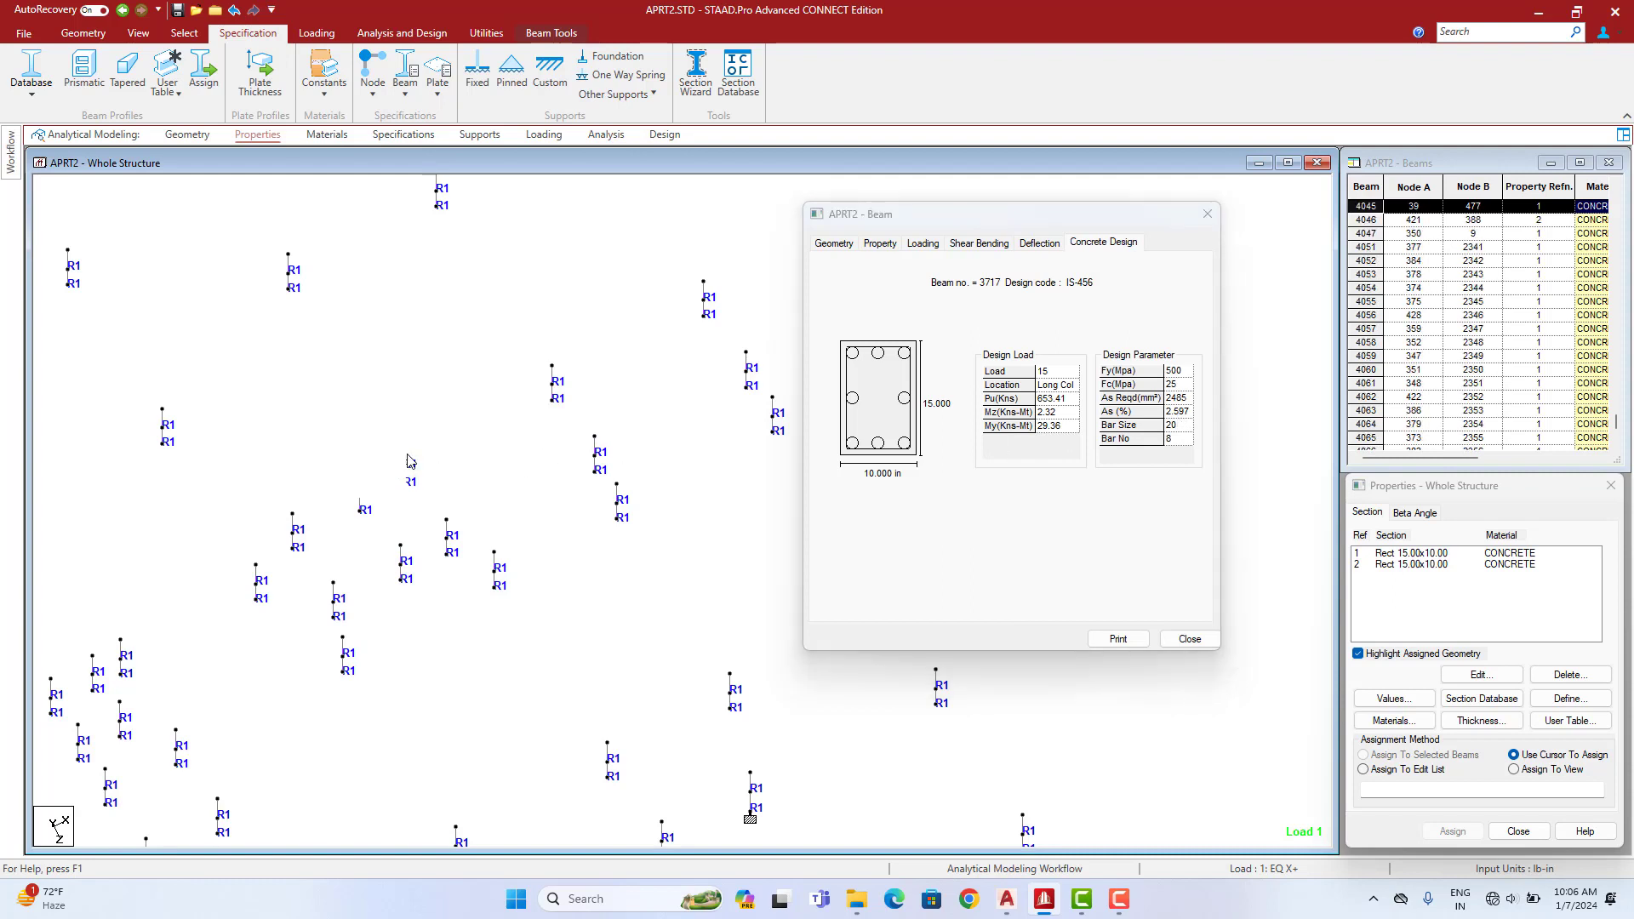
left_click(909, 488)
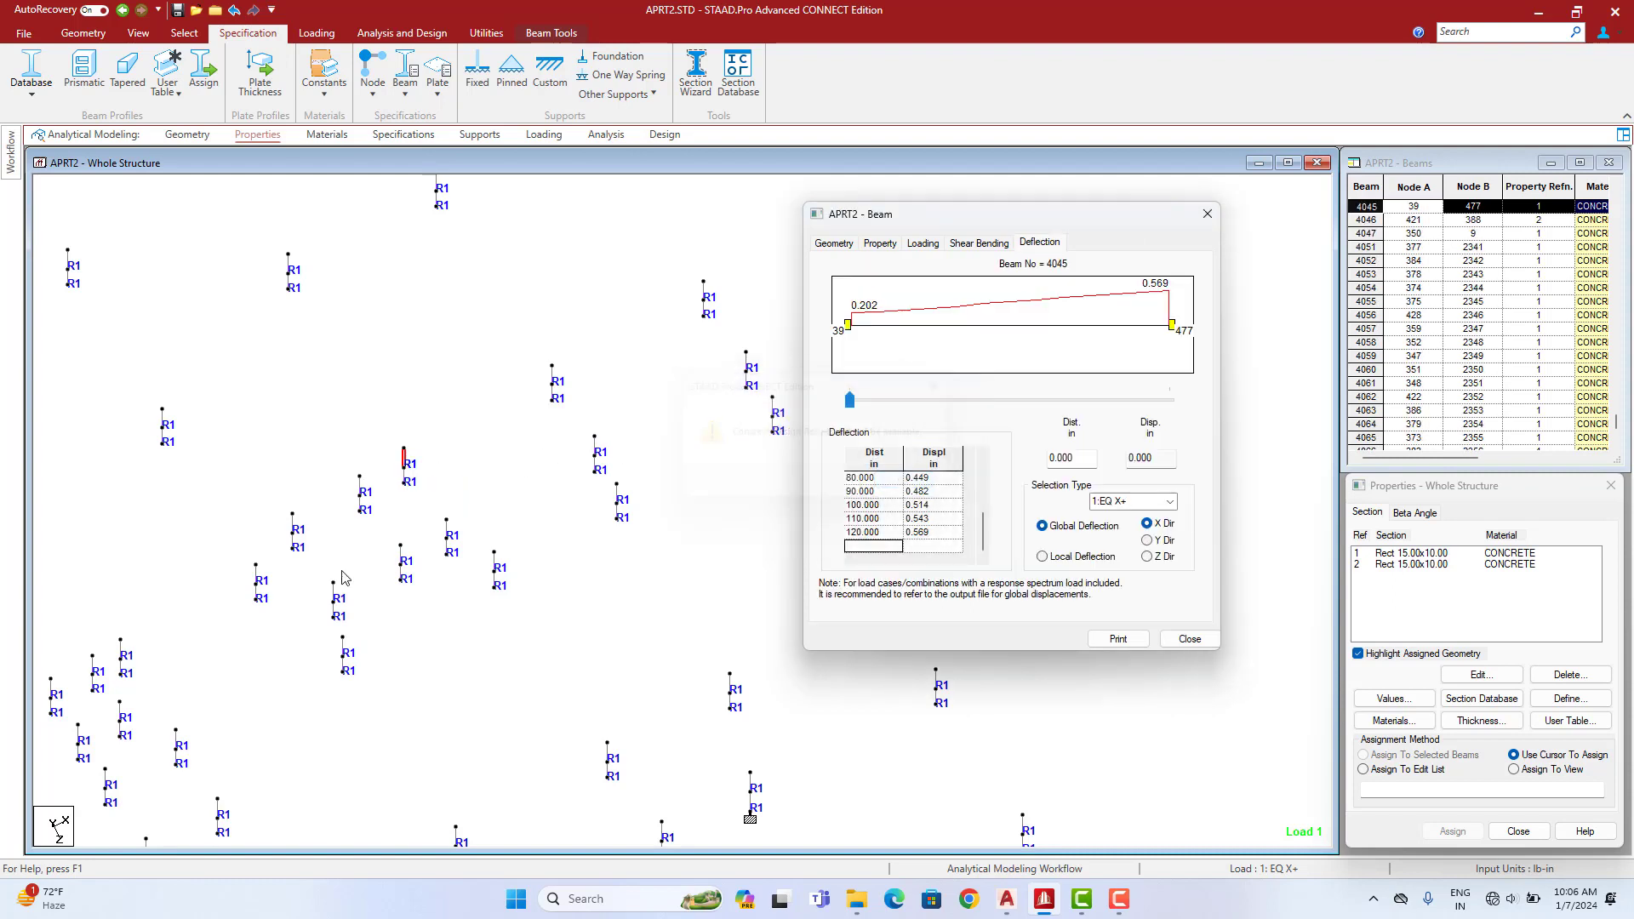
double_click(292, 522)
left_click(1102, 243)
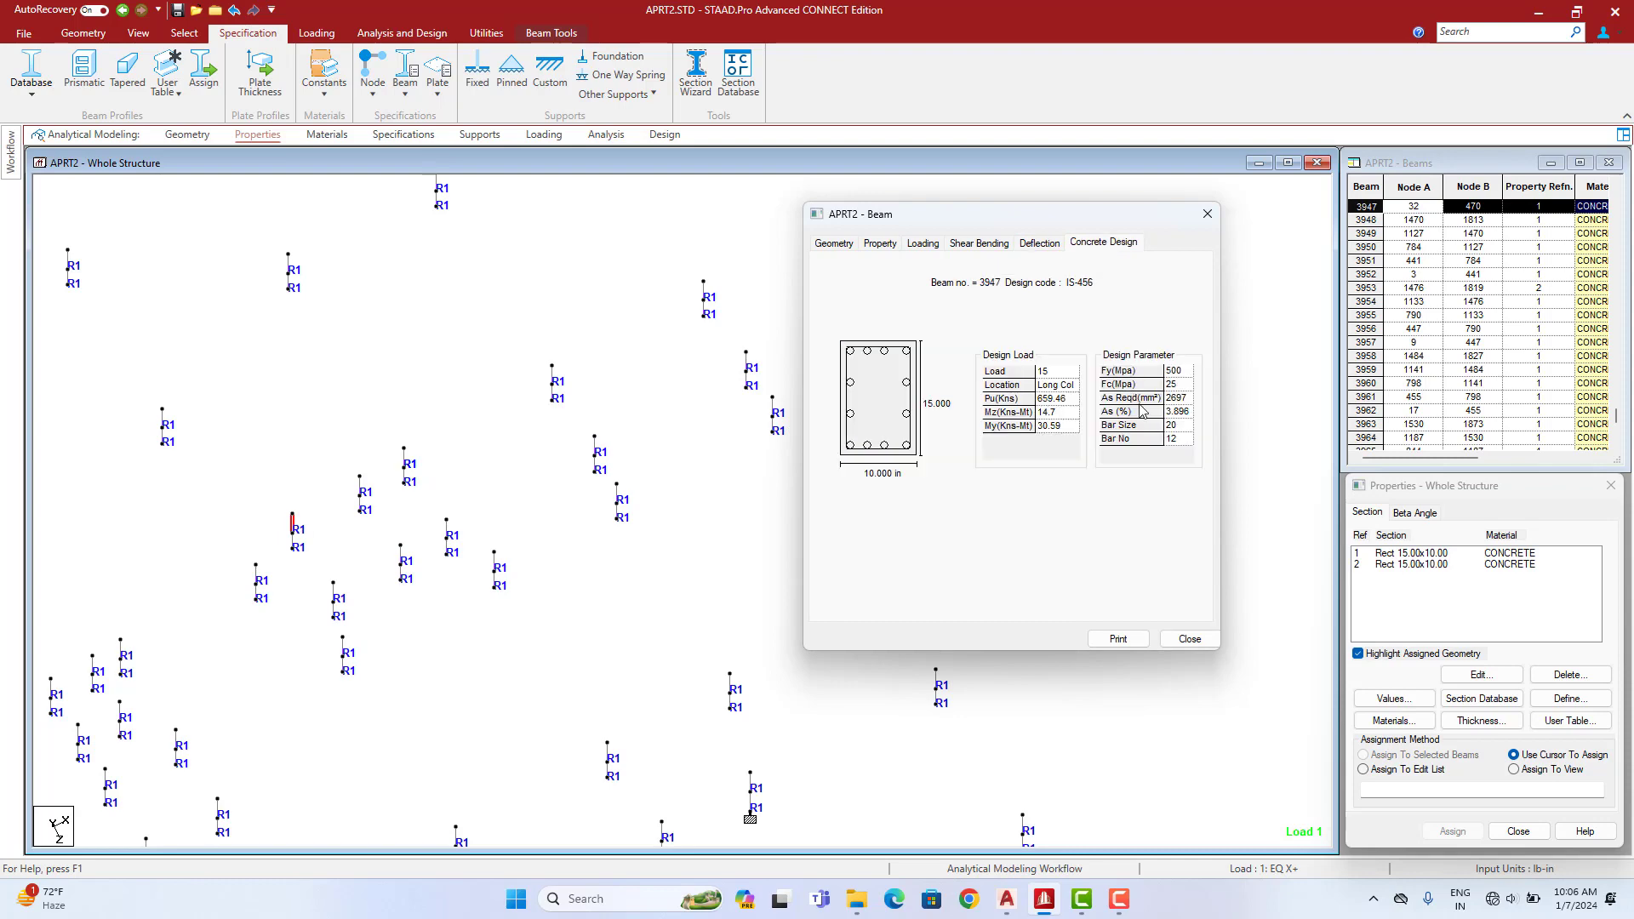
Query beams 3822 and 3807 at the outer edge of the column layout for concrete design results
middle_click_drag(390, 448, 571, 622)
scroll(336, 558, "down", 2)
middle_click_drag(211, 579, 630, 423)
double_click(517, 437)
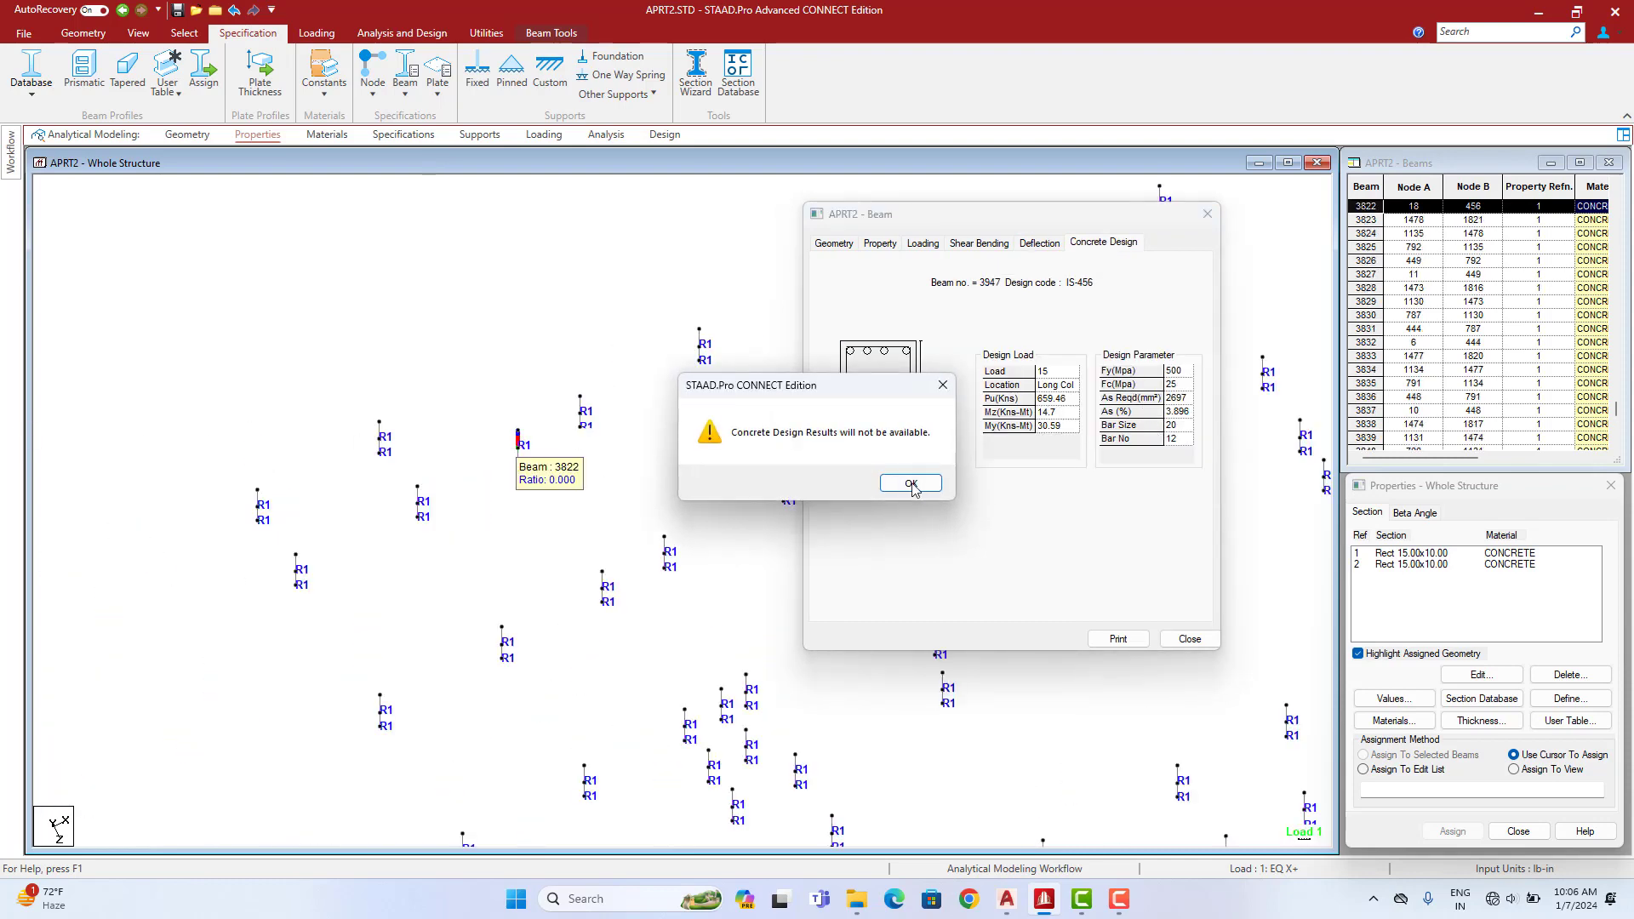
left_click(904, 483)
left_click(253, 496)
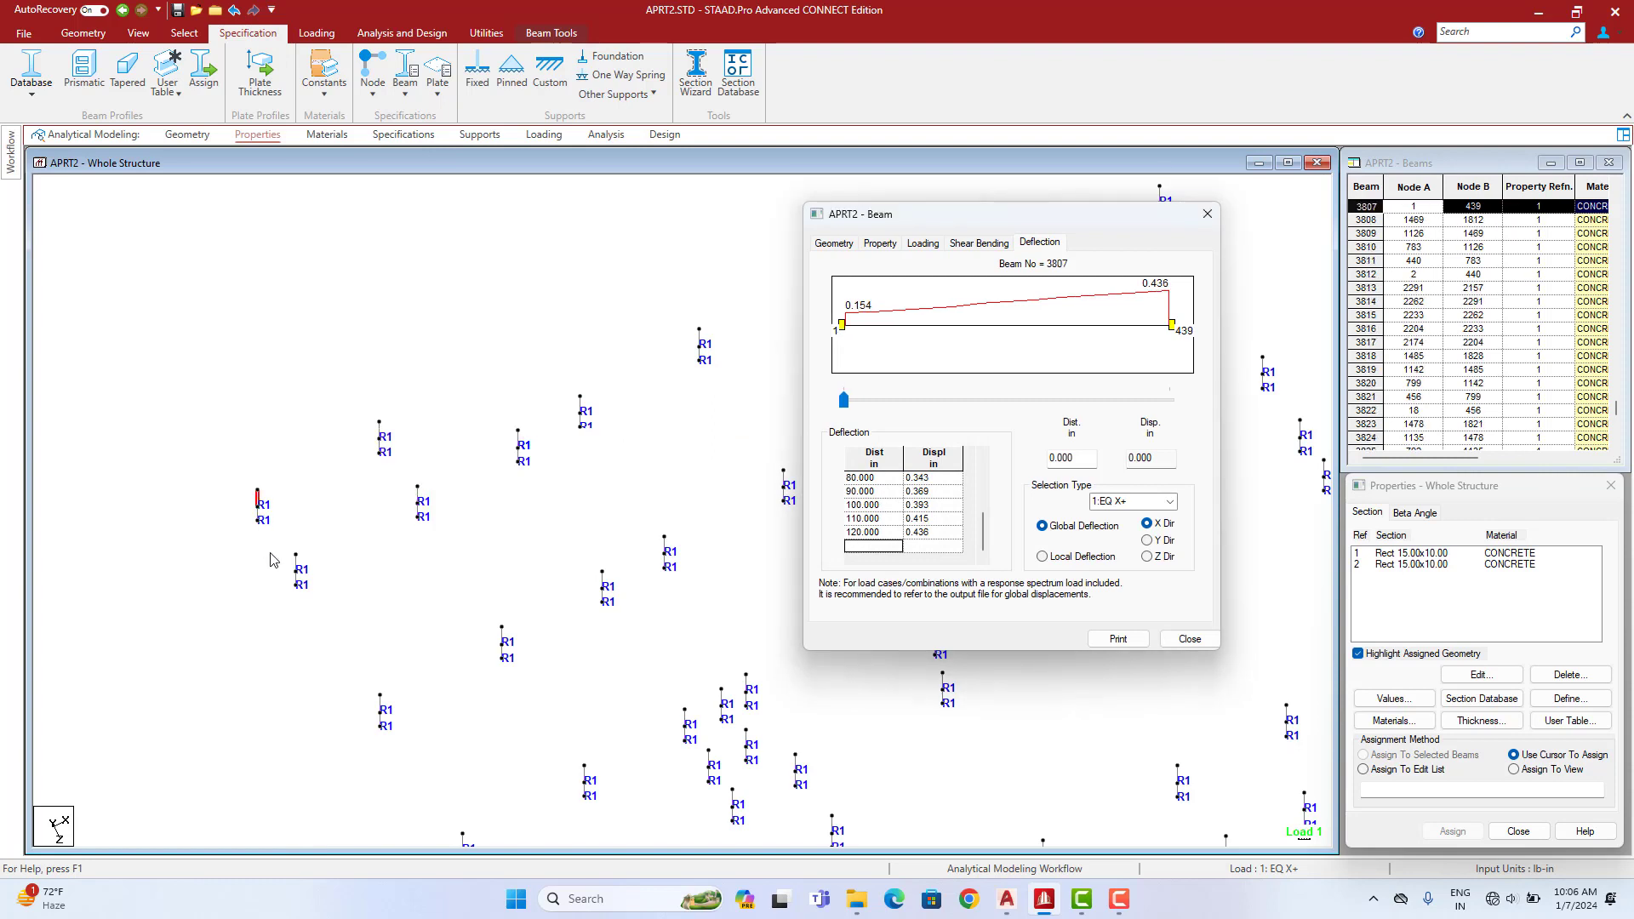
Query outer columns, including beams 3877 and 3897, for concrete design results
middle_click_drag(555, 693, 212, 269)
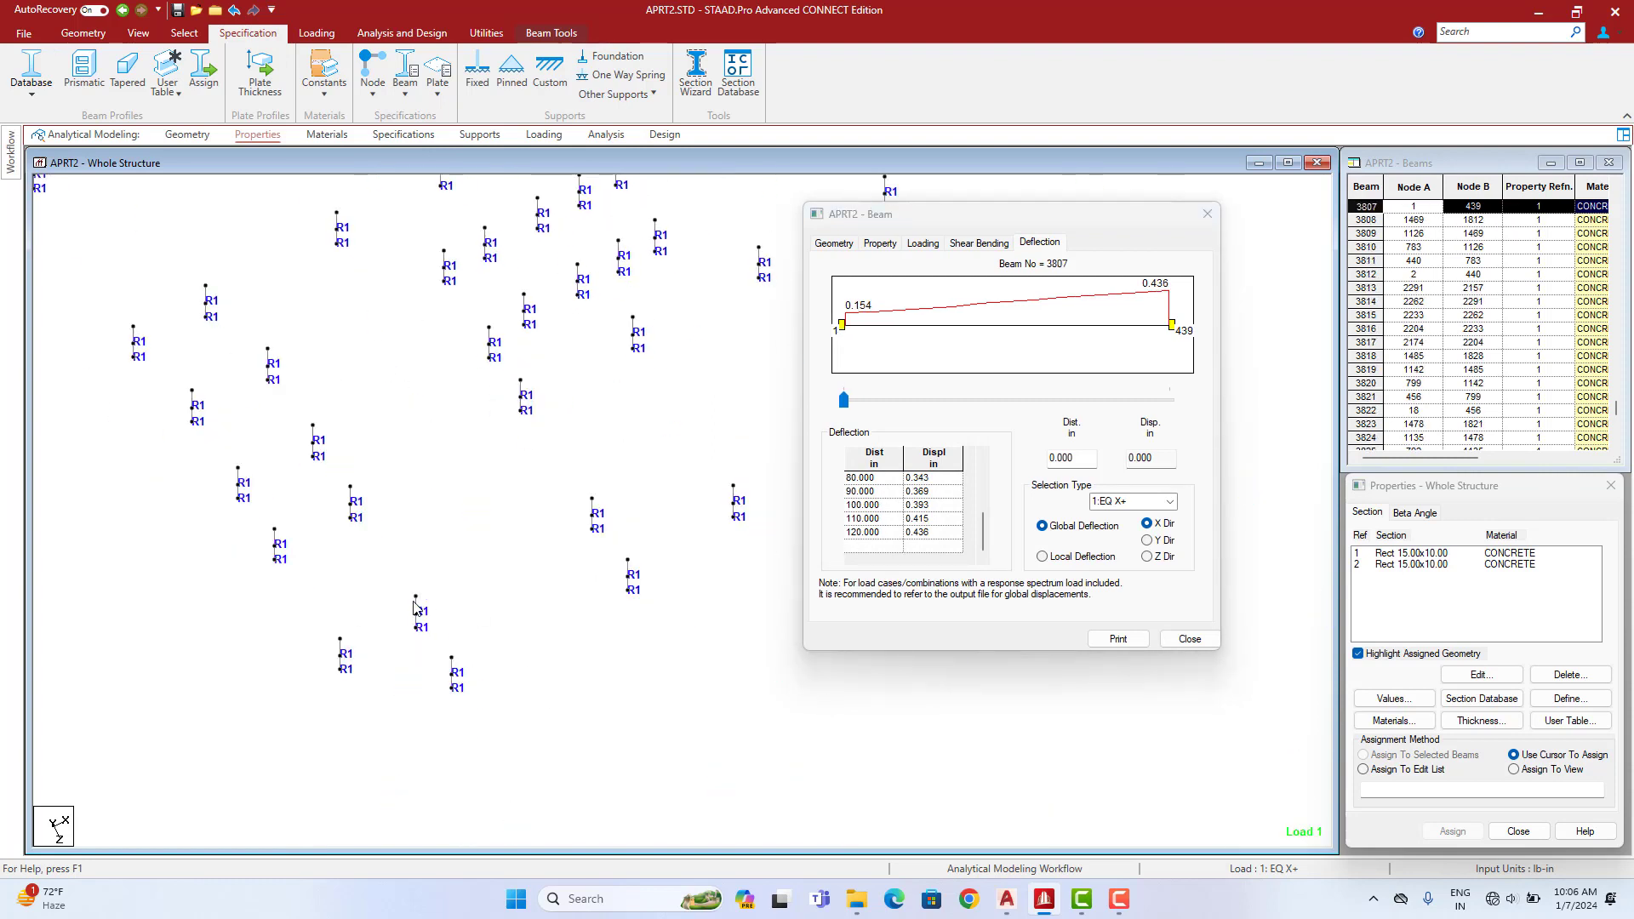
left_click(414, 604)
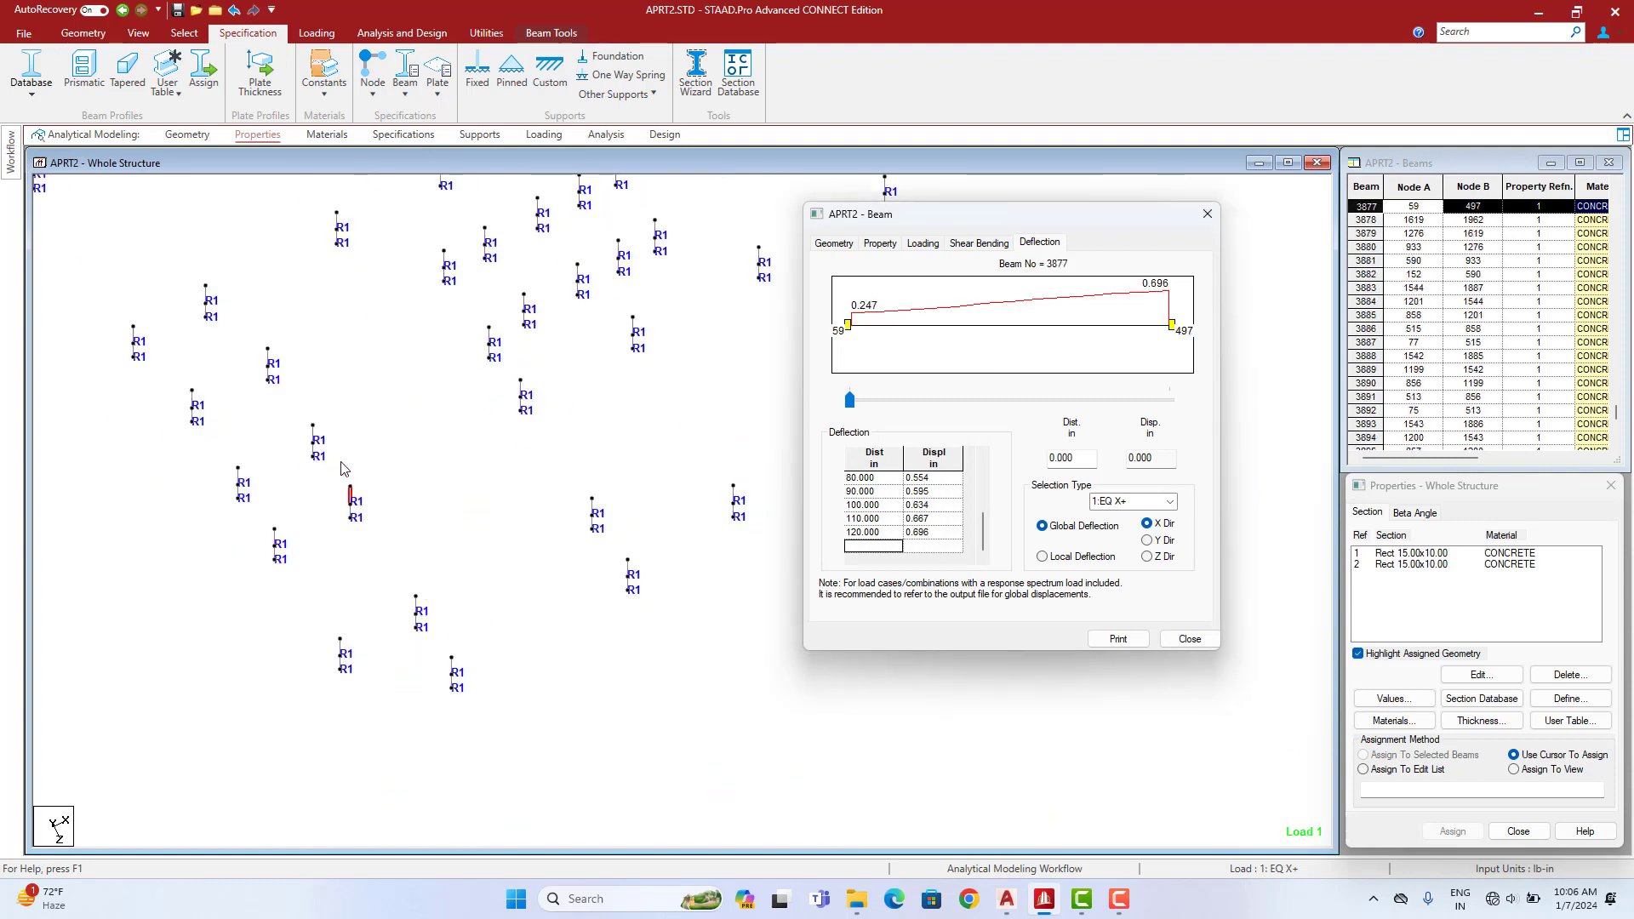
left_click(313, 434)
middle_click_drag(598, 410, 498, 492)
left_click(442, 509)
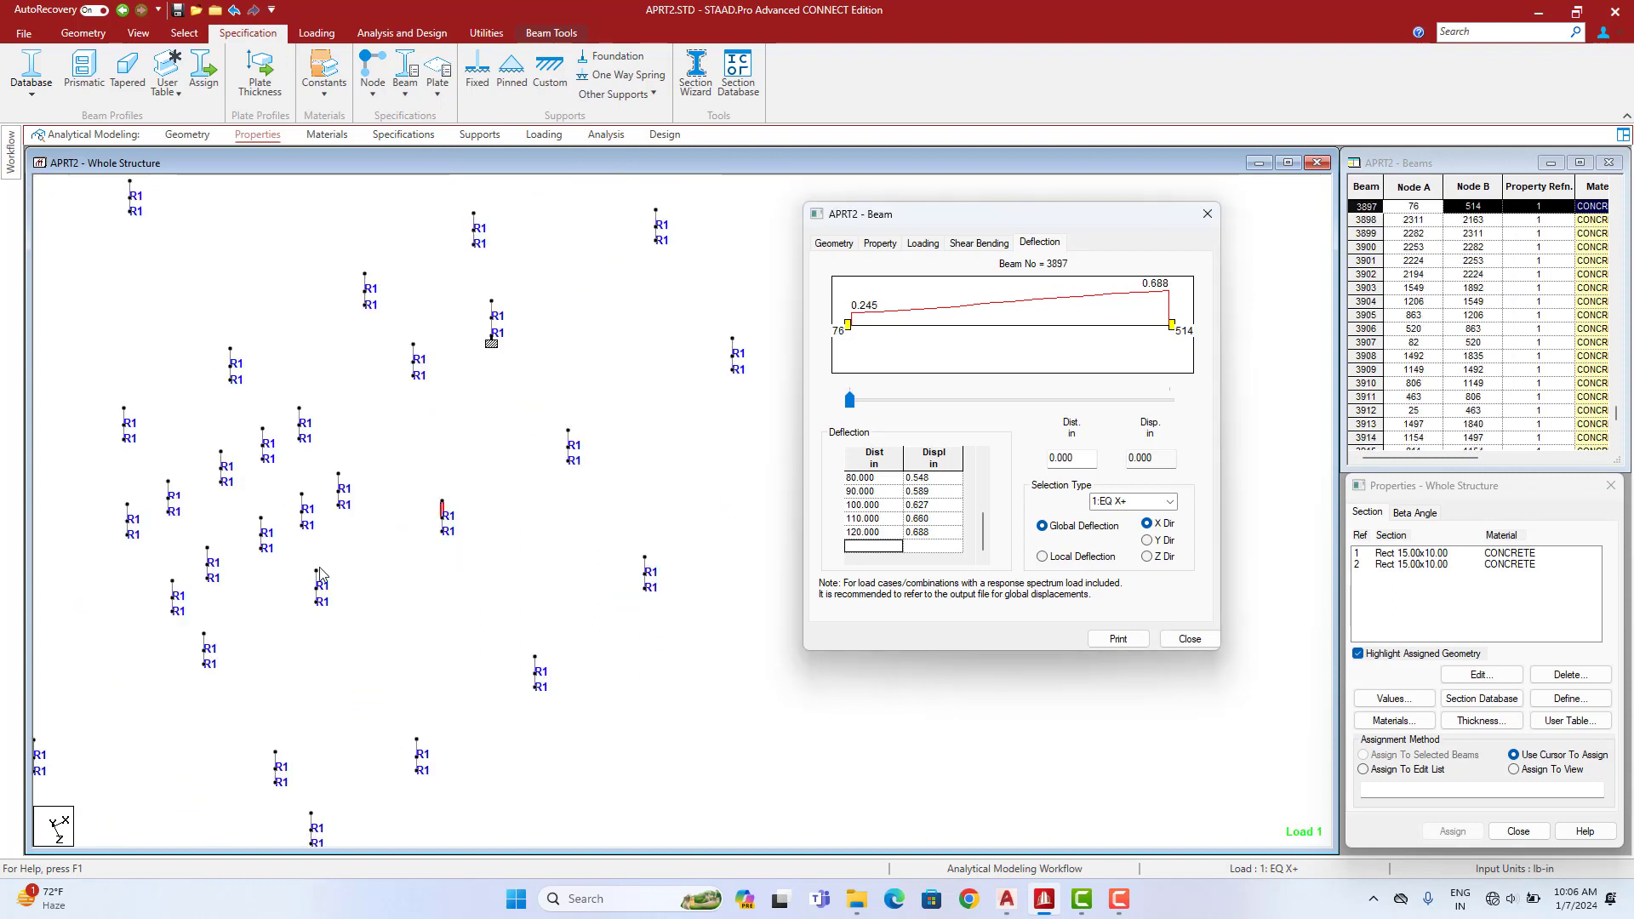
Examine the concrete design of columns in the central cluster, including beams 3982 and 3972
left_click(302, 503)
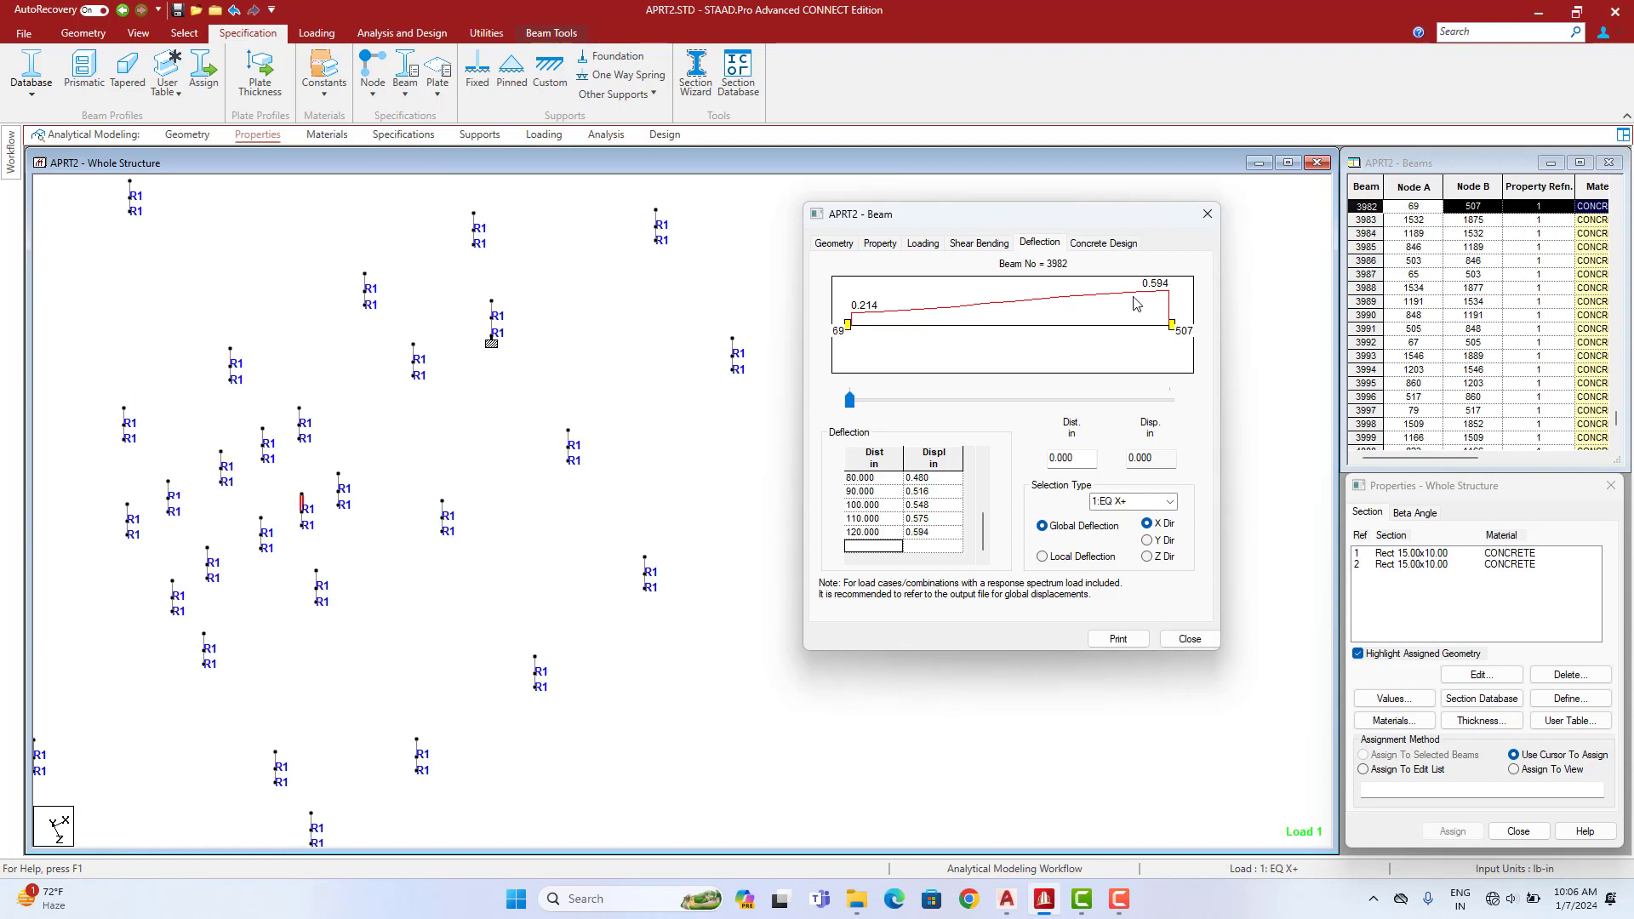
left_click(1106, 244)
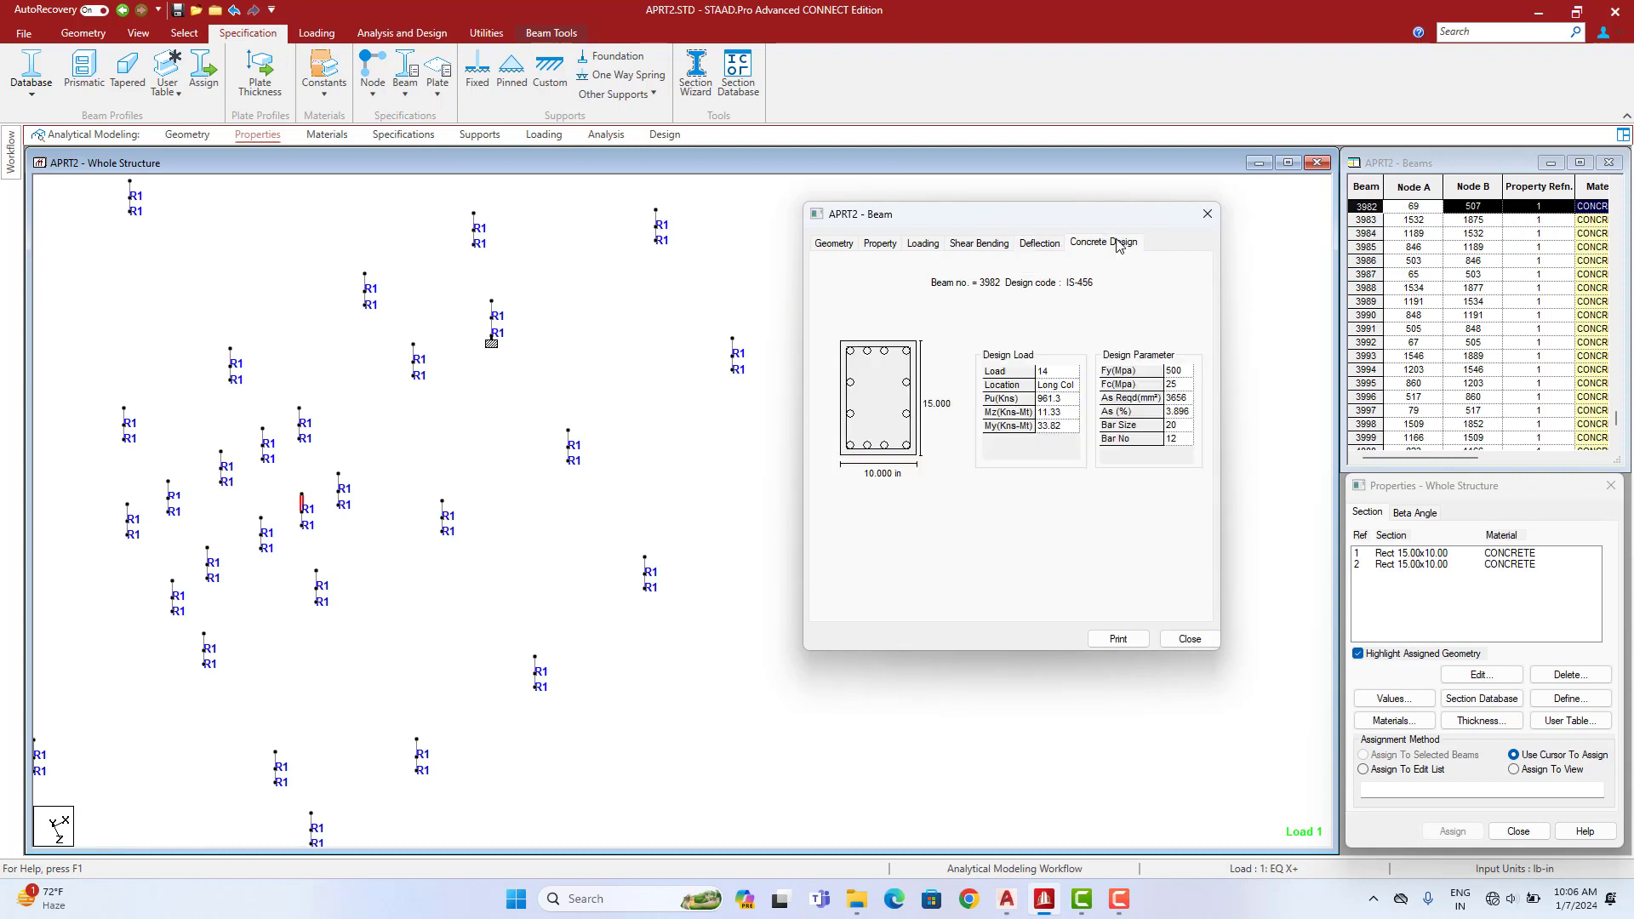
left_click(261, 523)
left_click(208, 551)
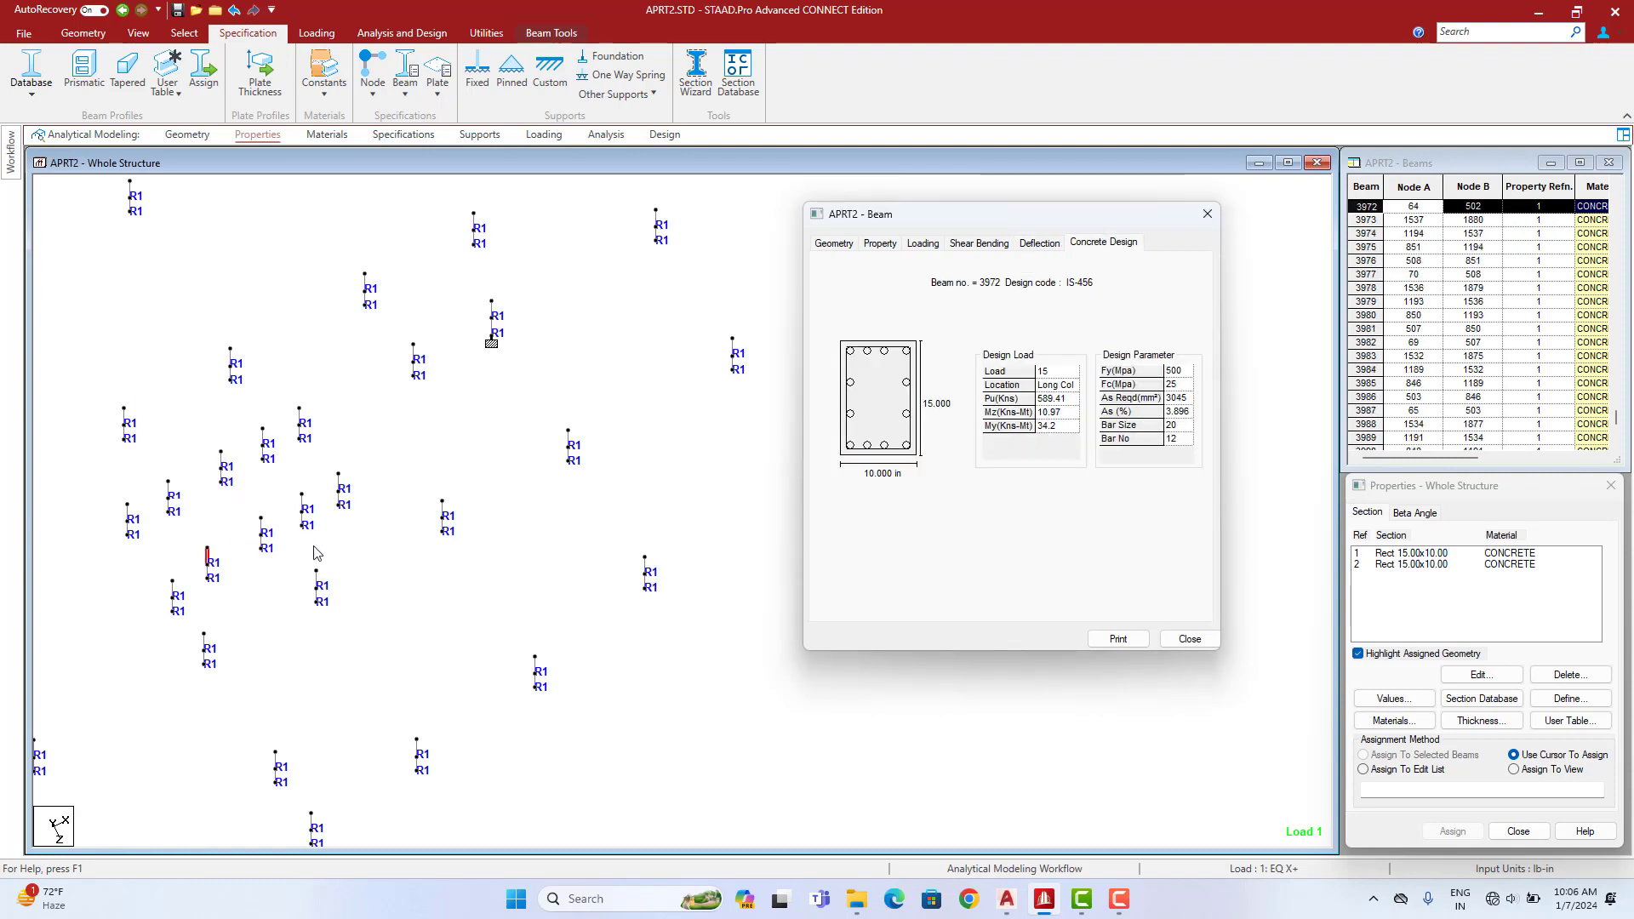
Query beam 3667 for concrete design results and close the beam details
middle_click_drag(783, 472, 310, 562)
left_click(262, 571)
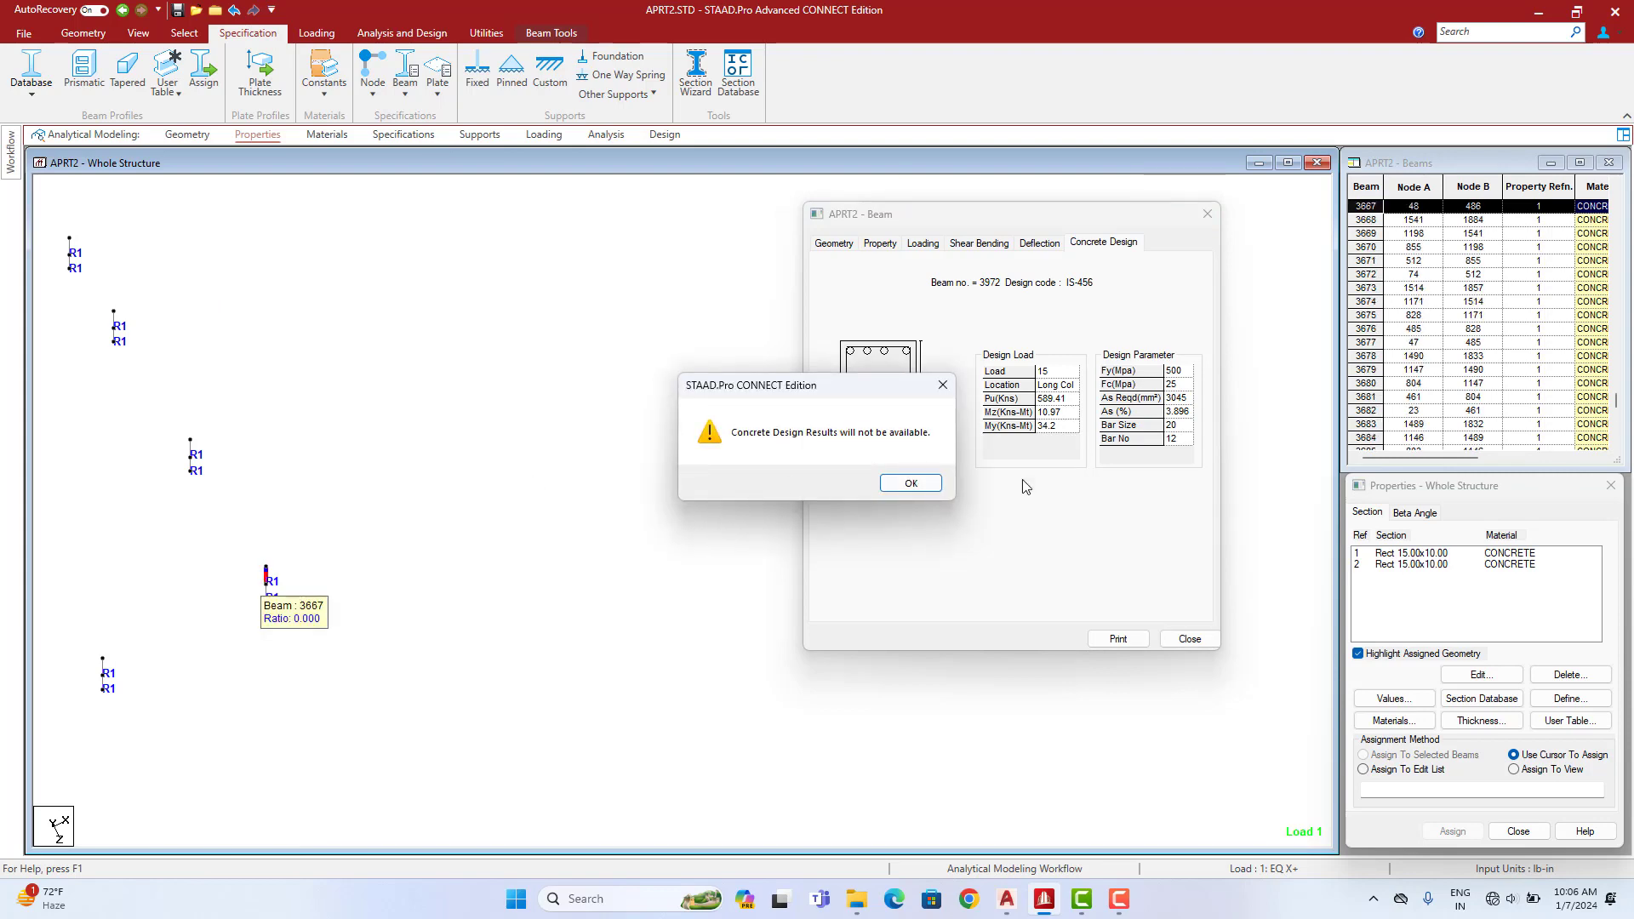
left_click(911, 481)
middle_click_drag(291, 456, 496, 828)
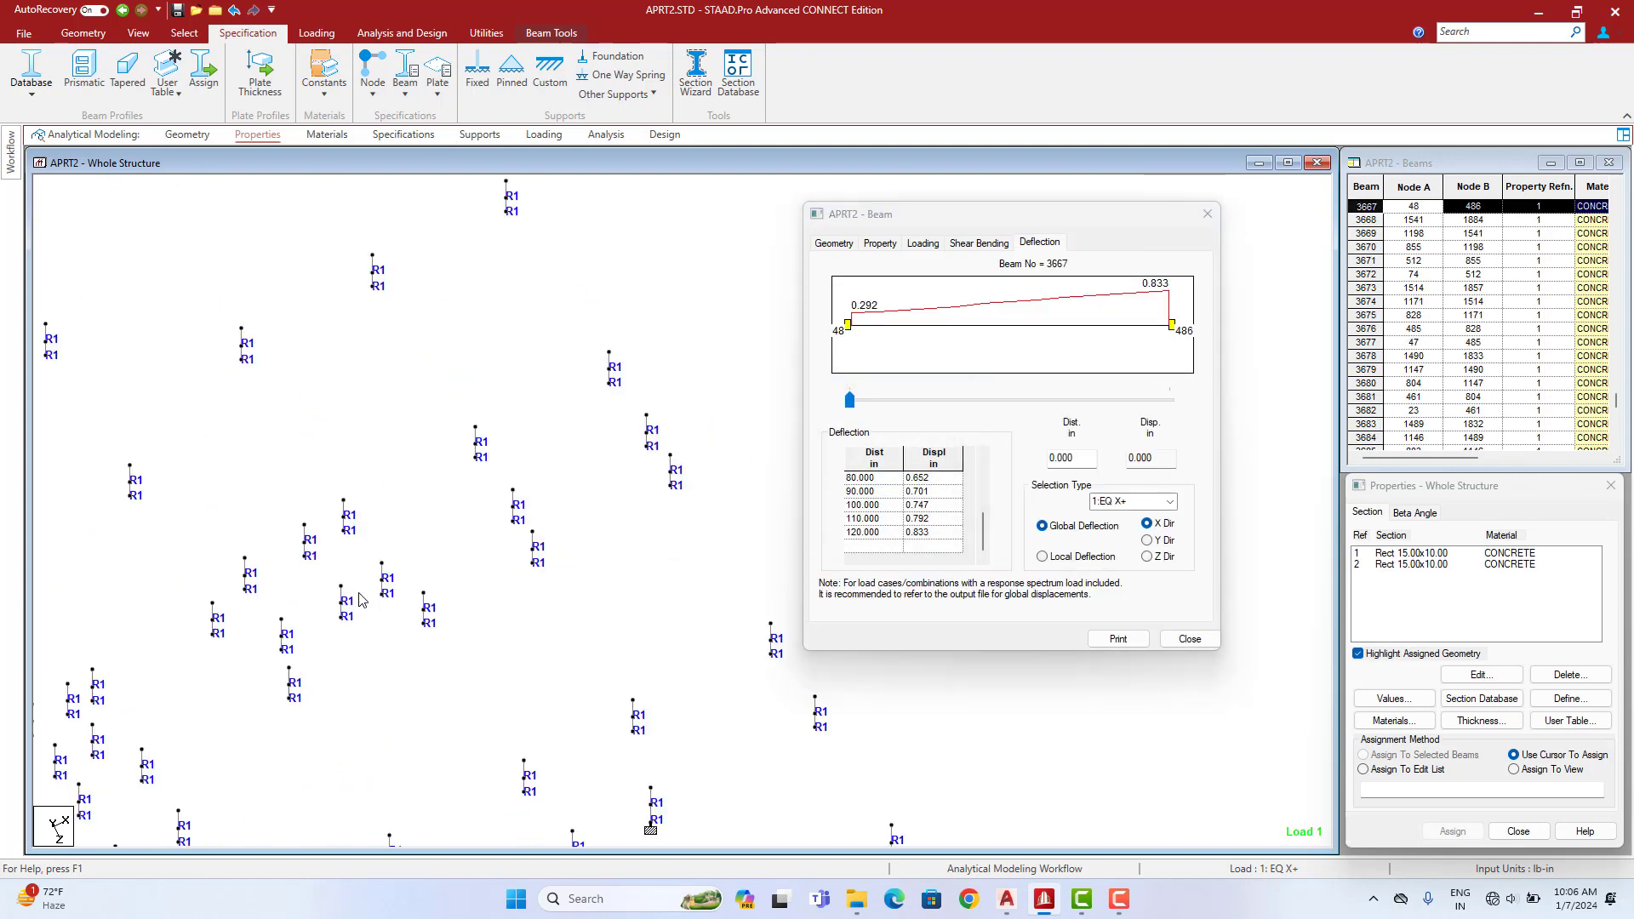
left_click(1208, 214)
Select the first rectangular concrete section assigned to the columns and open its dimensions for editing
middle_click_drag(370, 315, 781, 210)
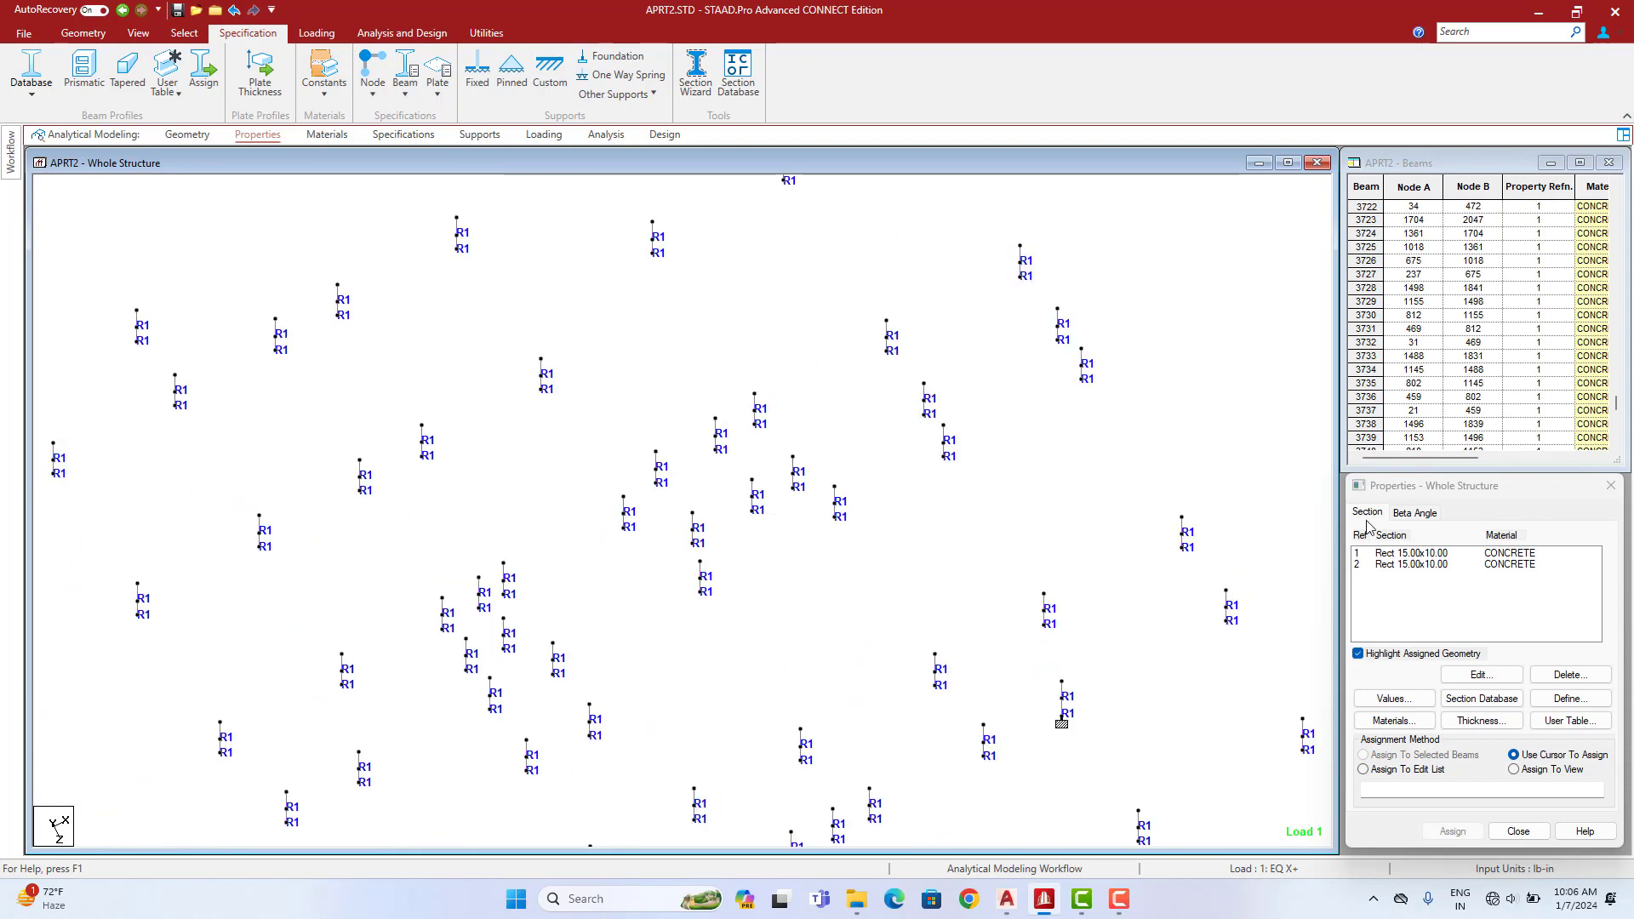
left_click(1440, 565)
left_click(1438, 554)
middle_click_drag(1077, 603, 1061, 478)
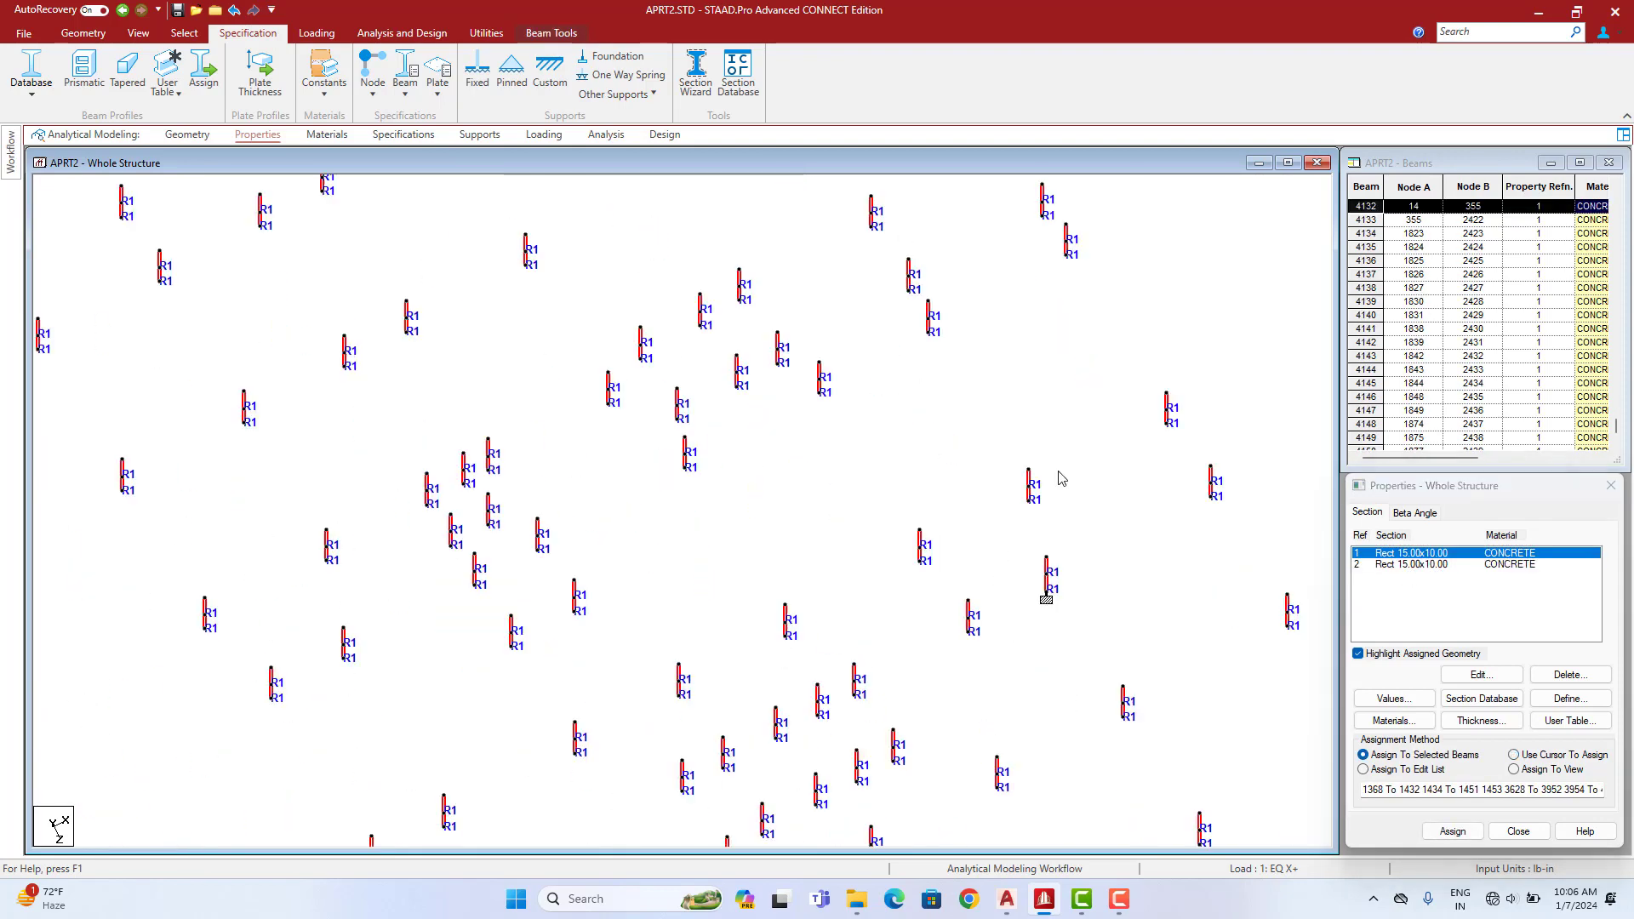
left_click(1481, 674)
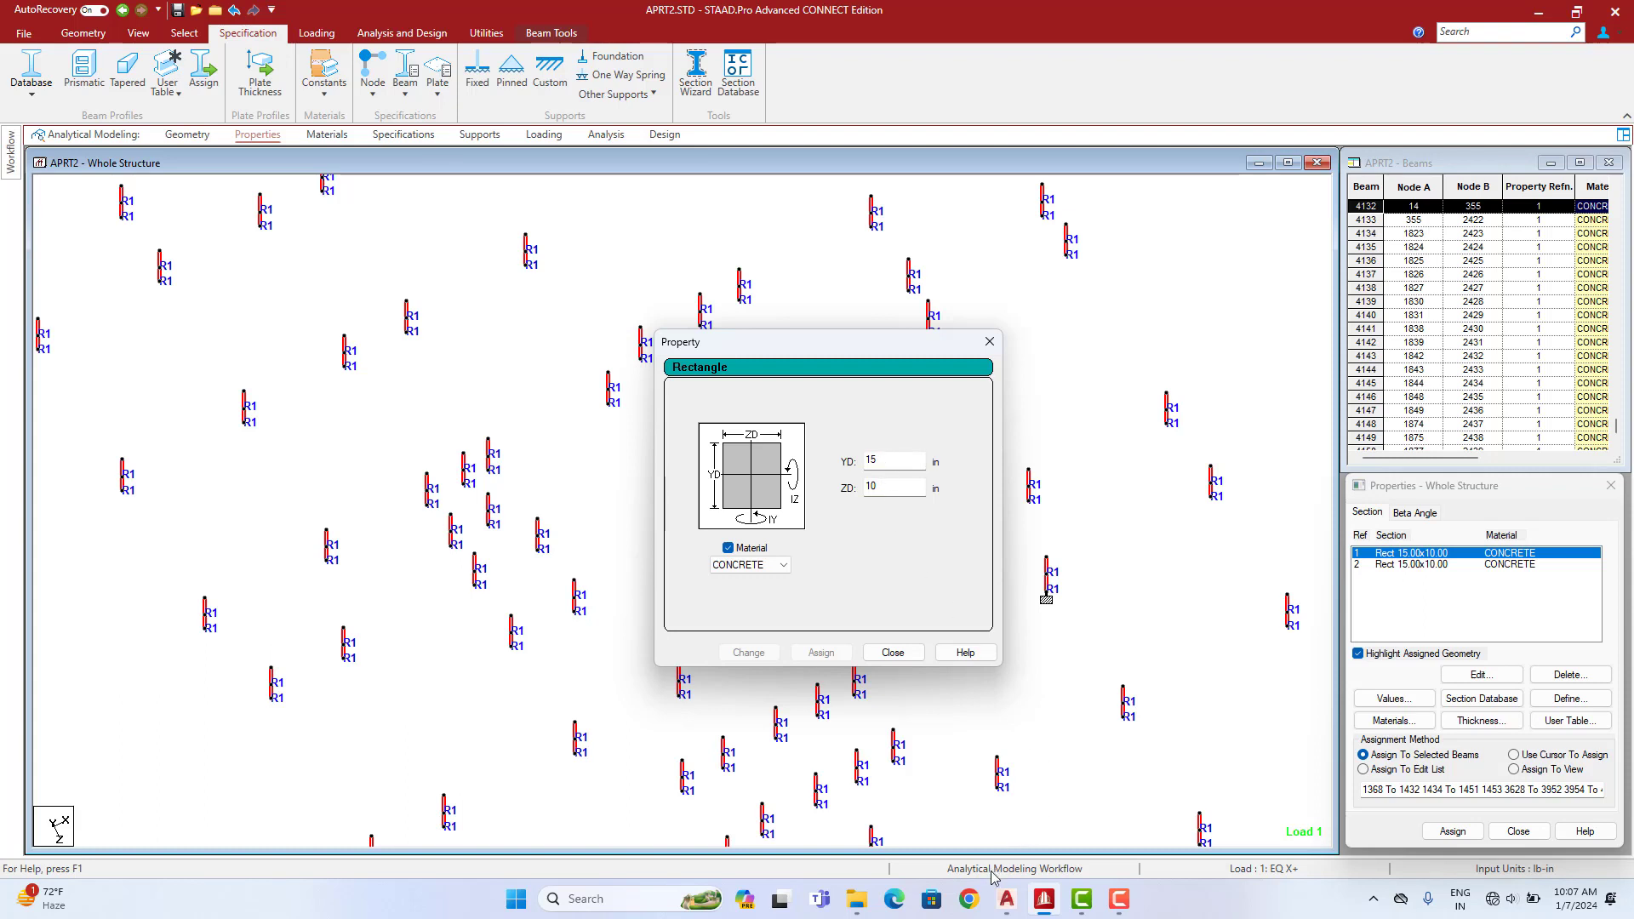
Try a ZD of 12 in for the rectangular column section
double_click(865, 492)
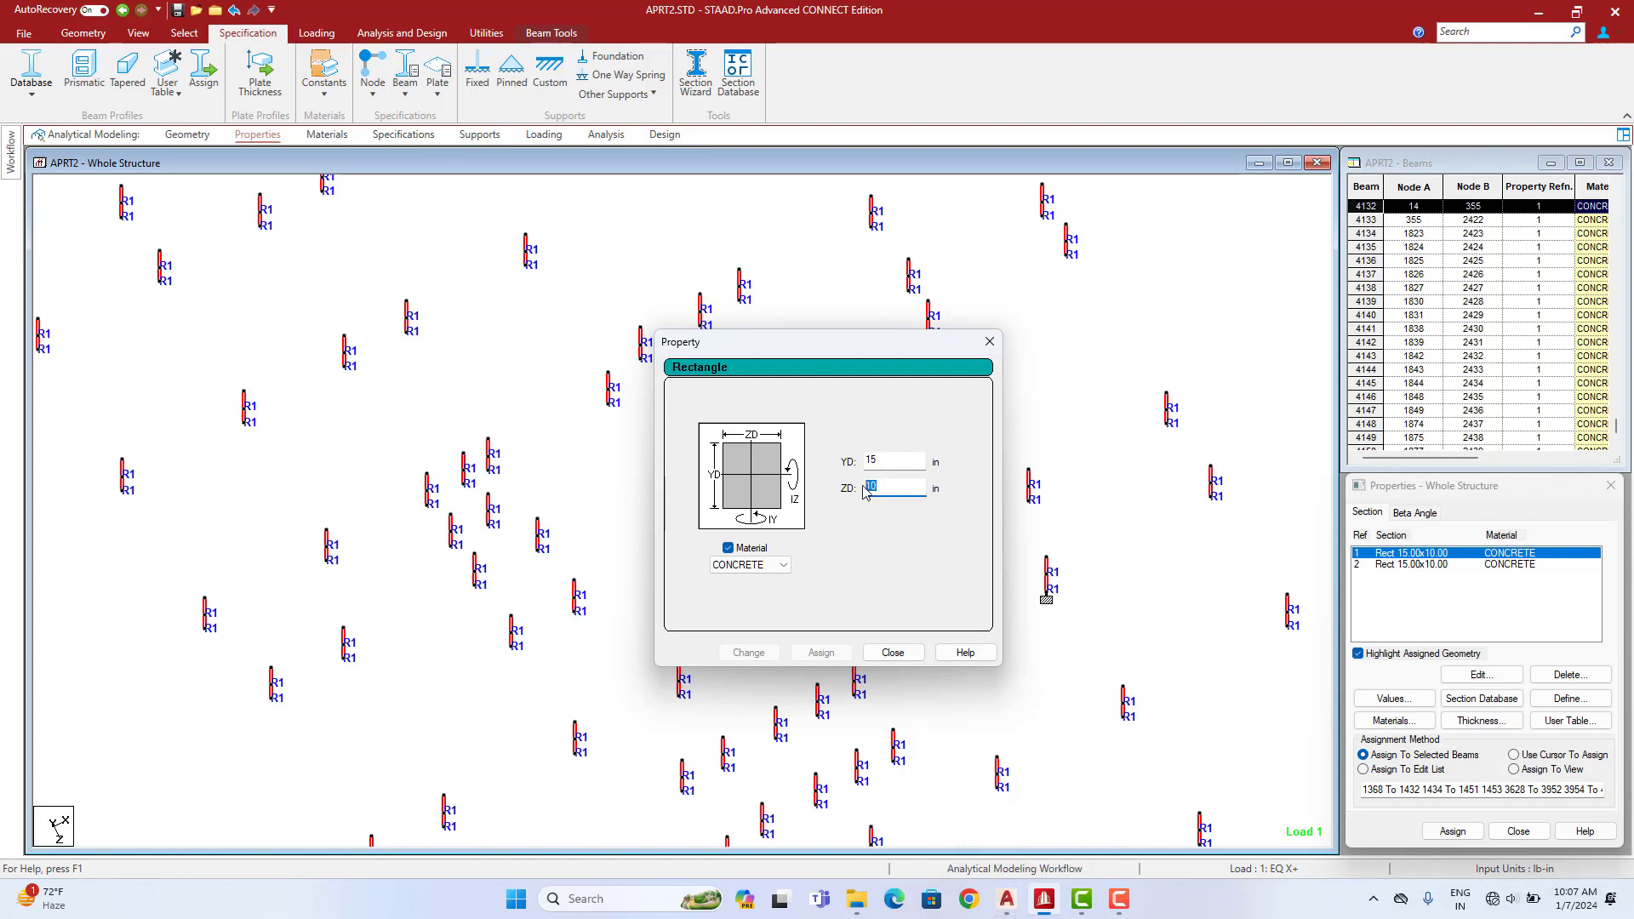
type("12")
left_click(968, 899)
left_click(1046, 907)
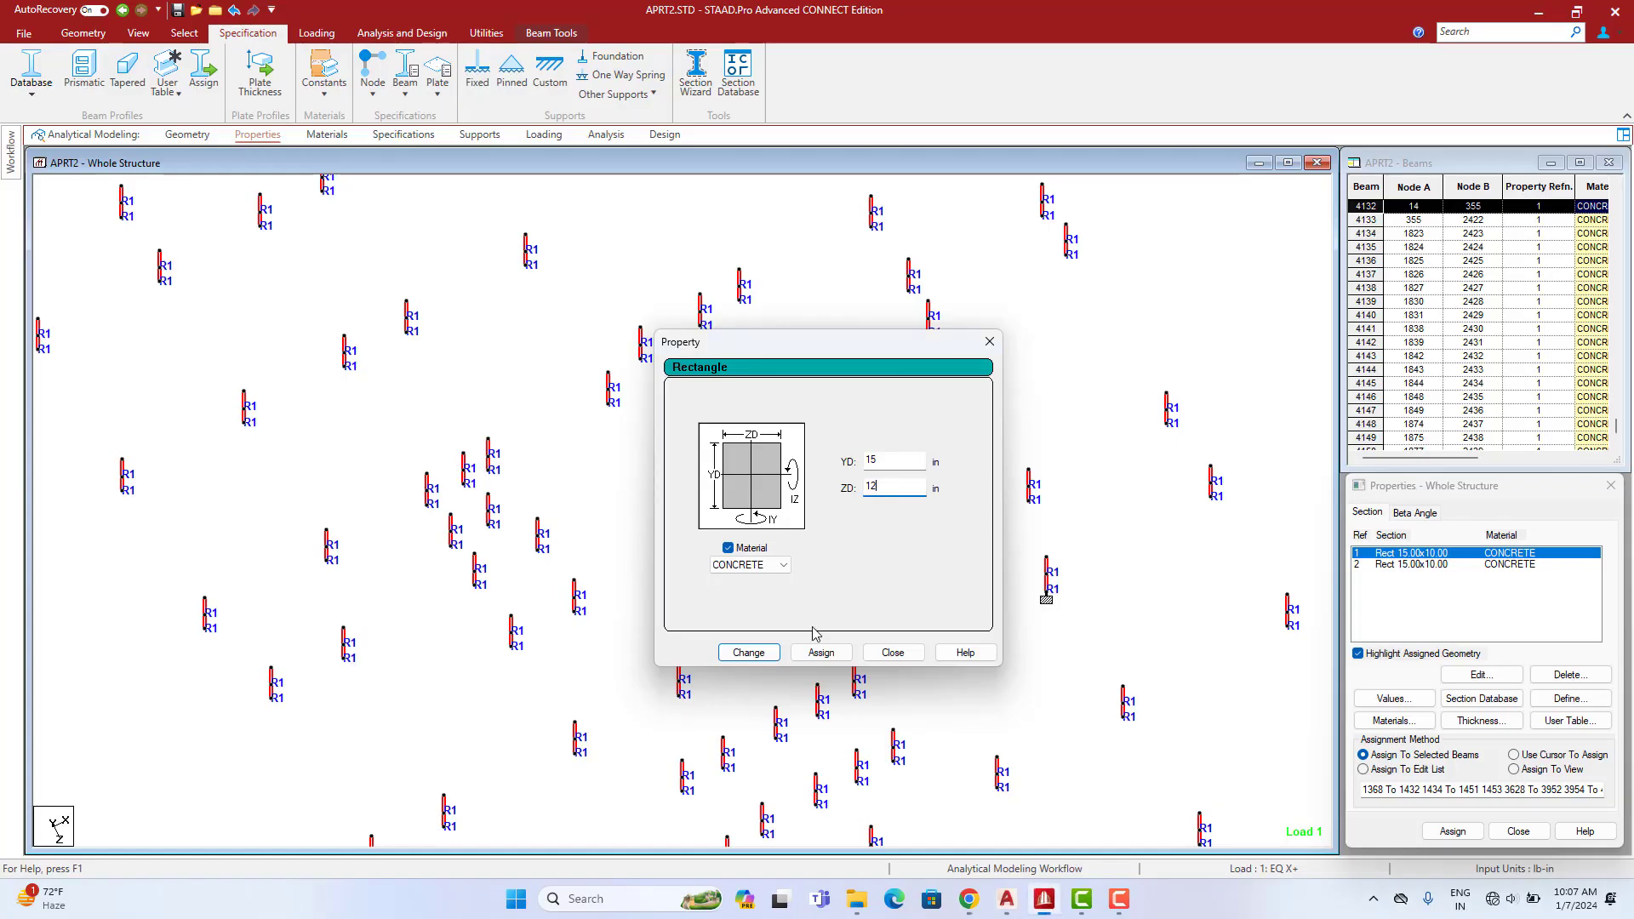
Switch to AutoCAD to examine the column sizes and layout on the floor plan, and return to STAAD.Pro
left_click(1006, 900)
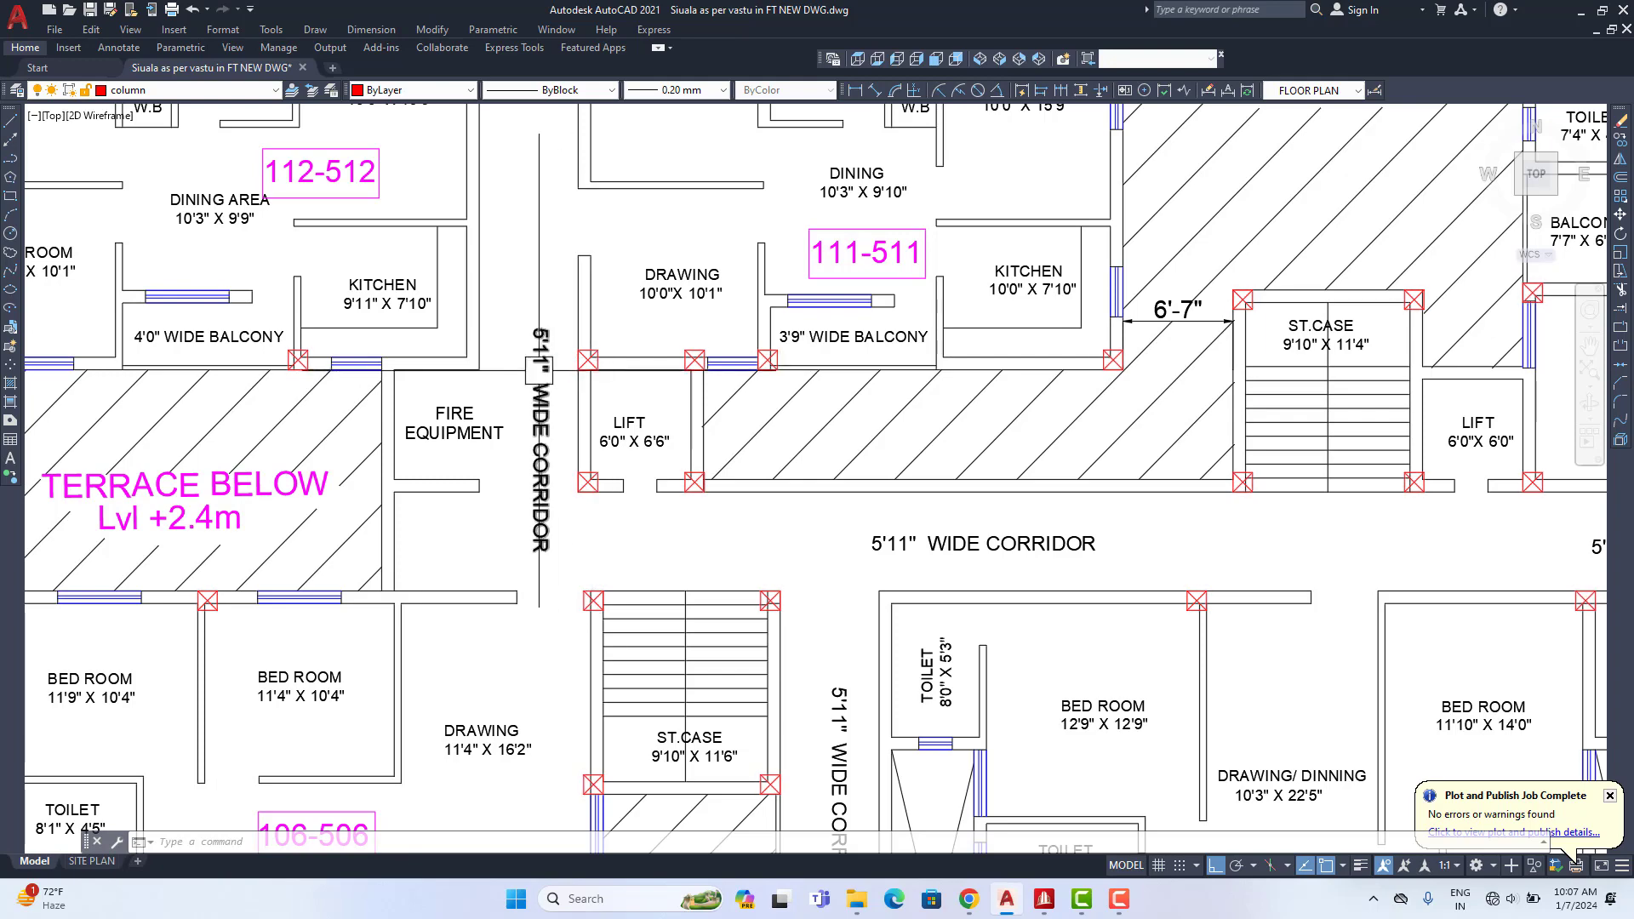
scroll(569, 294, "down", 5)
scroll(808, 374, "up", 2)
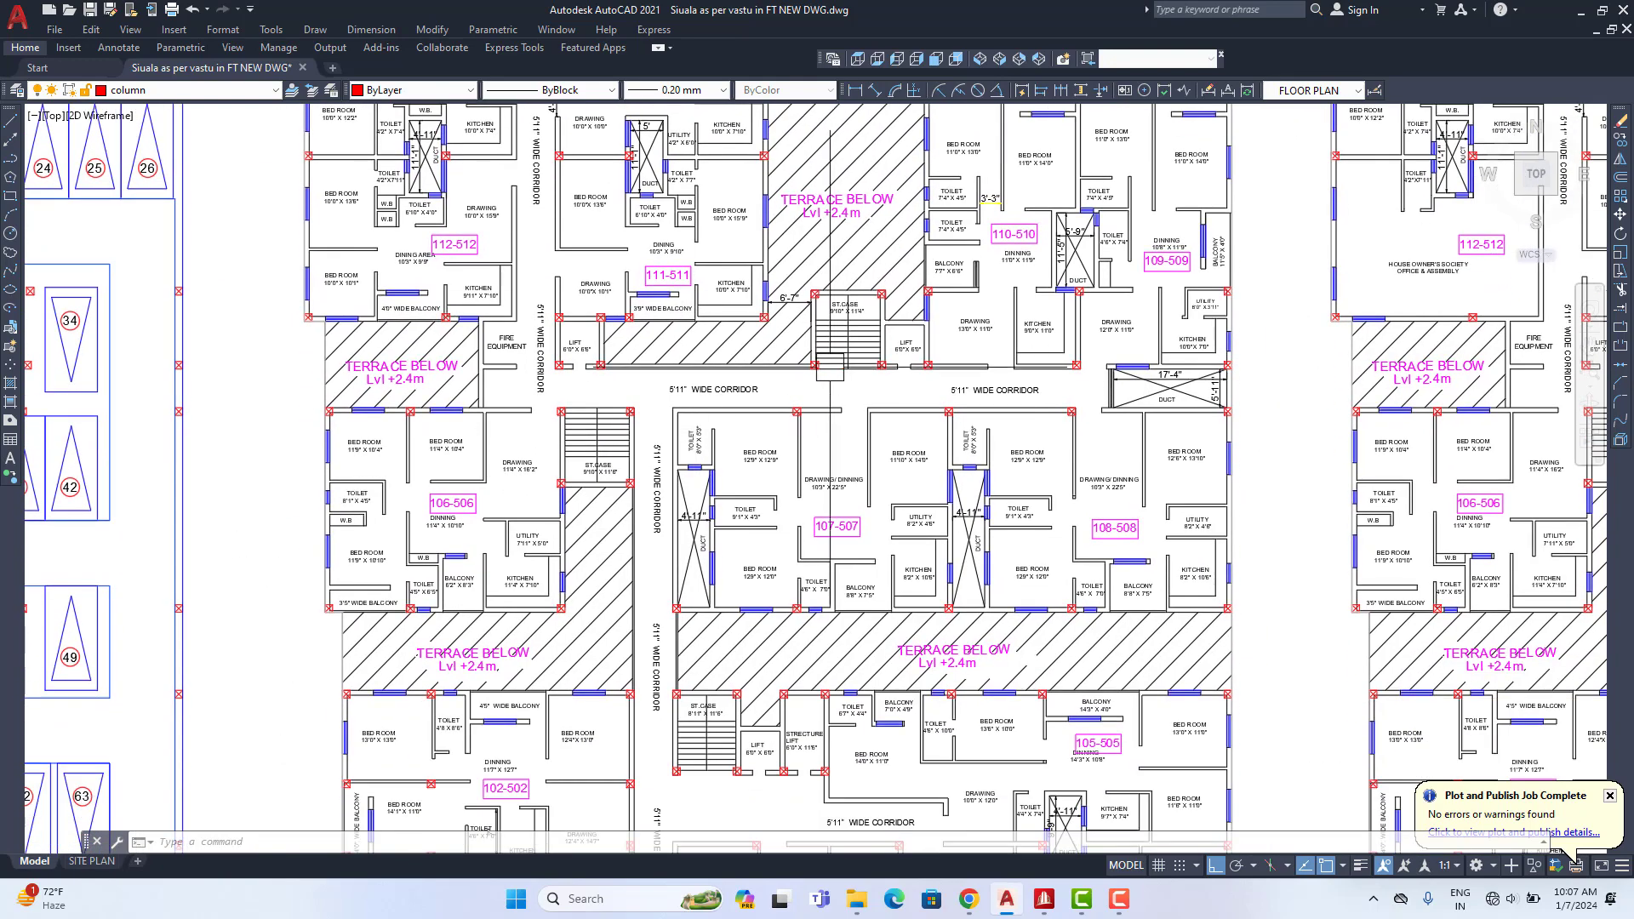
left_click(1055, 902)
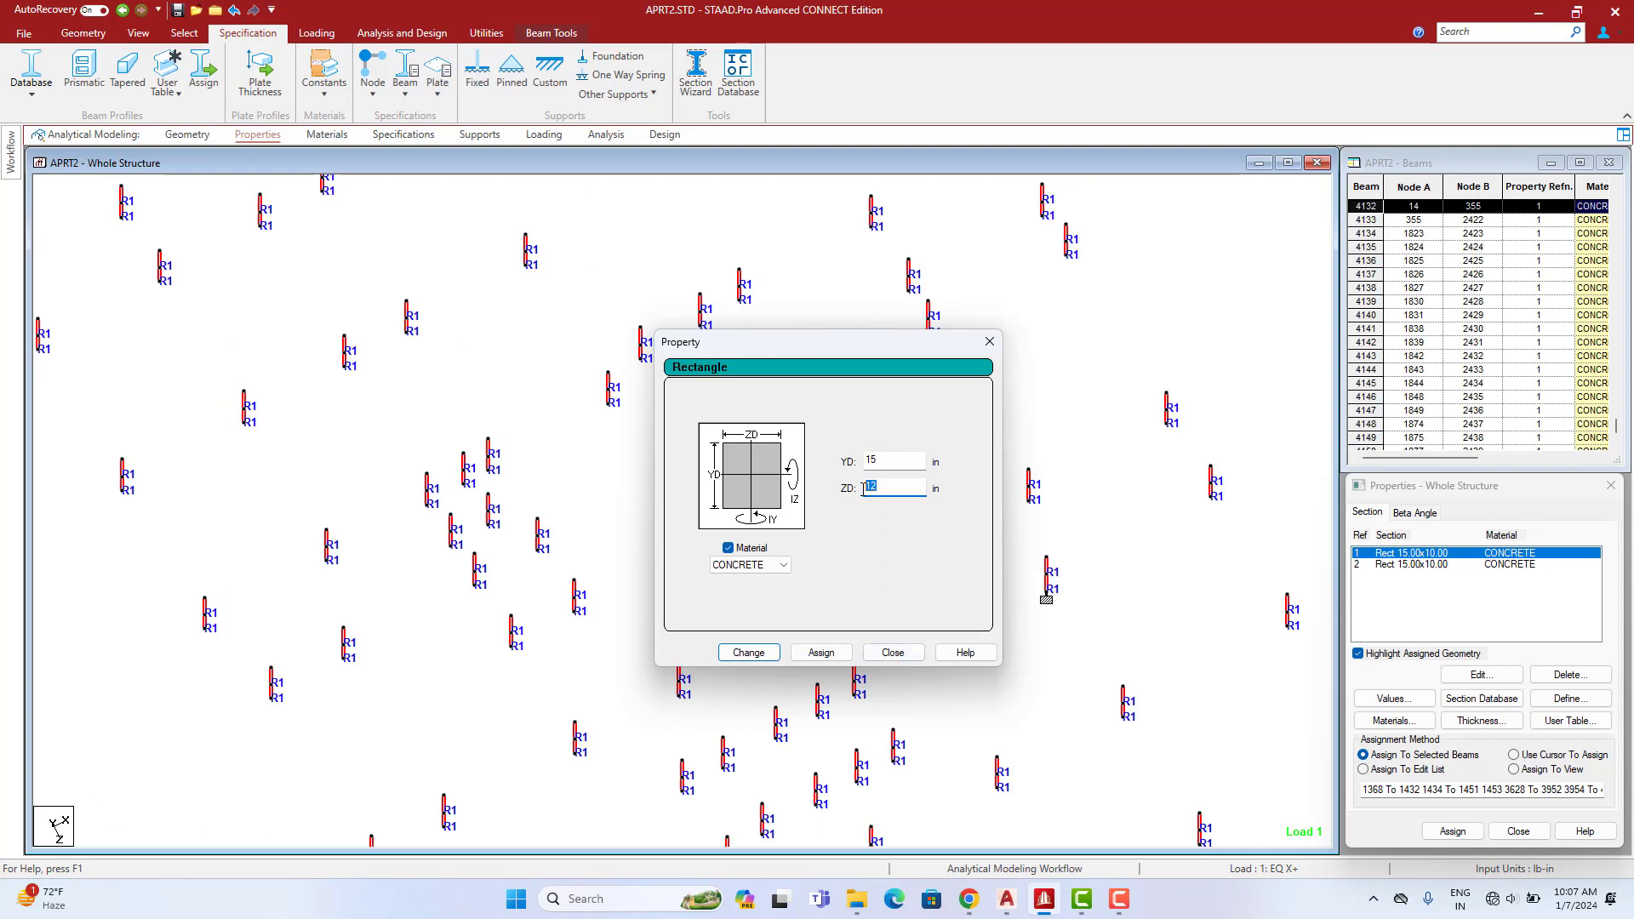
Set the column section to YD 20 in and ZD 10 in, apply the change, and highlight its assigned members
double_click(903, 462)
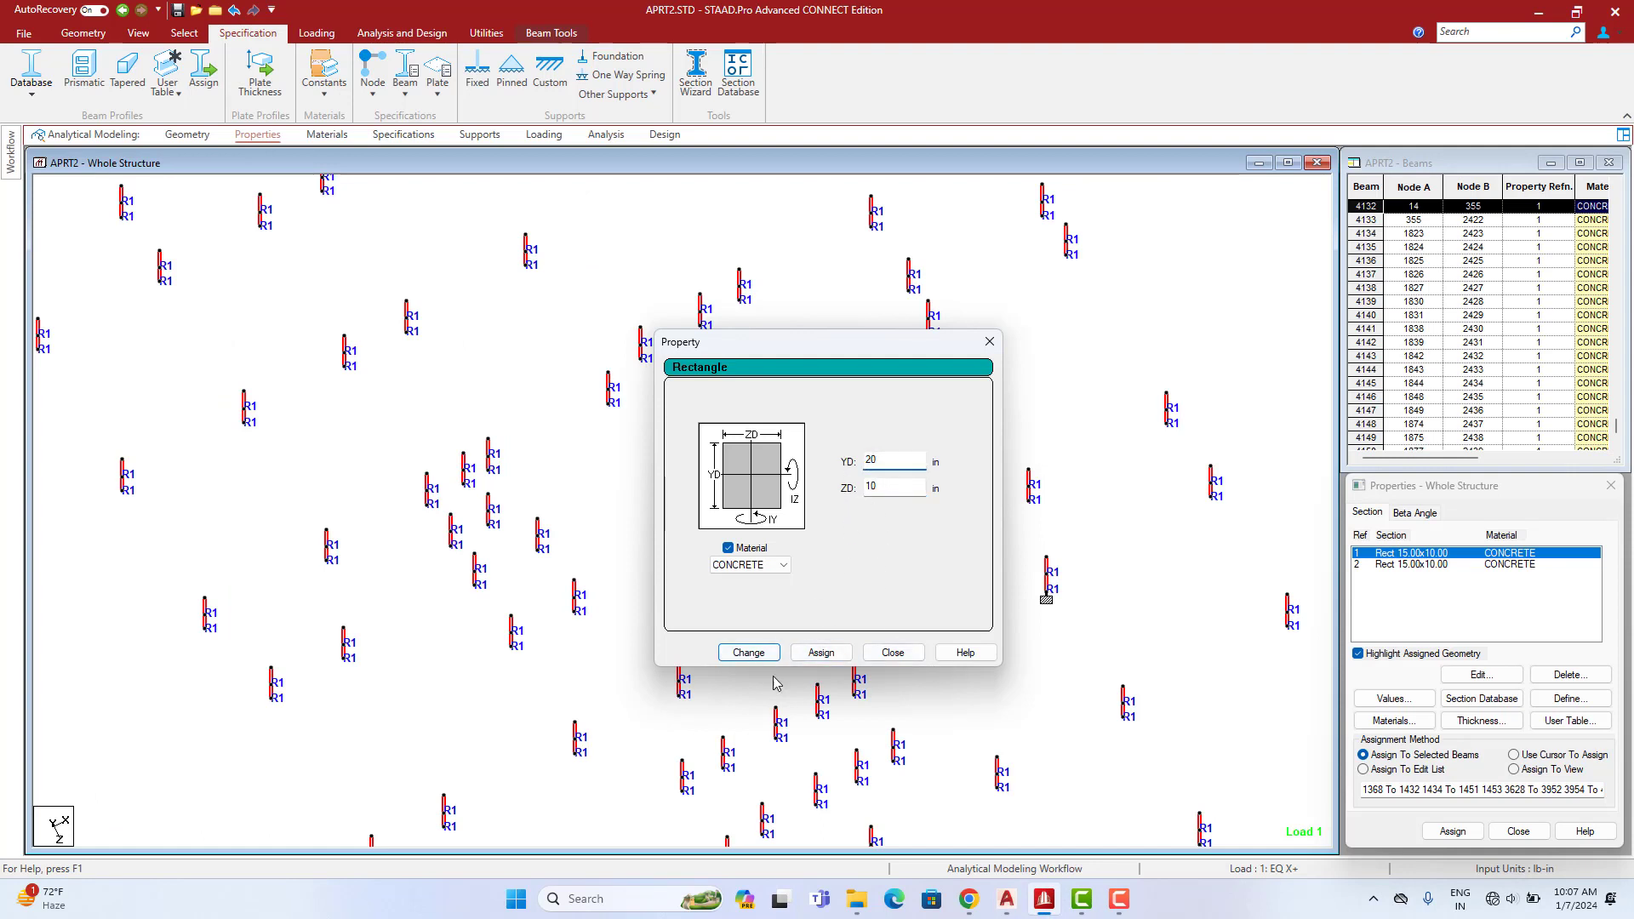
left_click(749, 653)
left_click(883, 549)
left_click(891, 653)
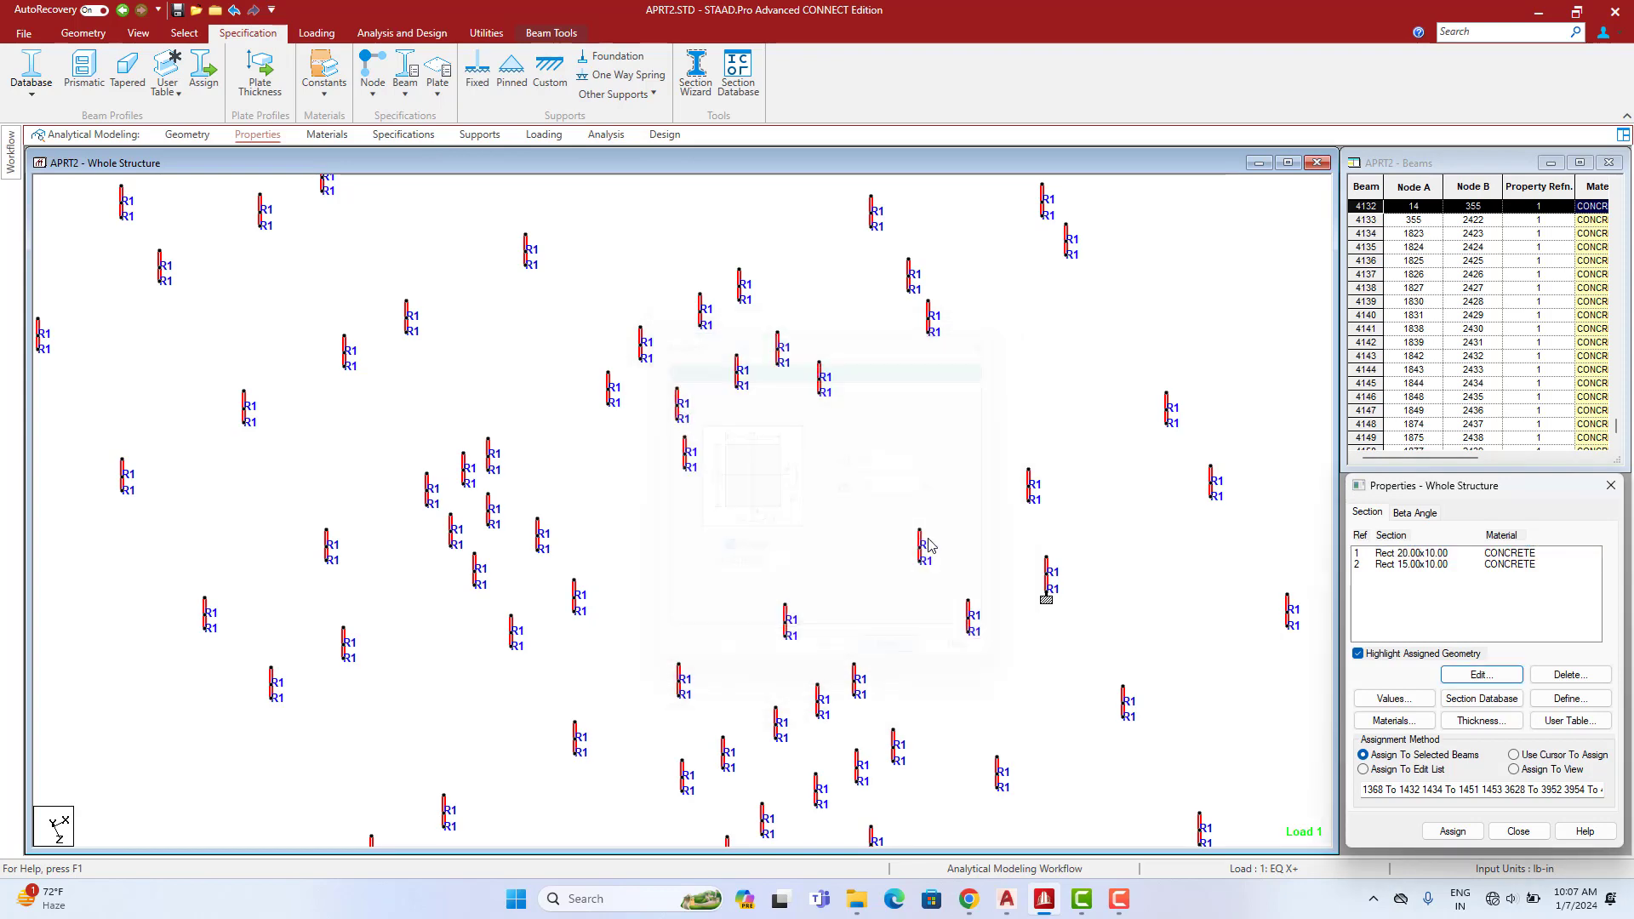
scroll(474, 419, "down", 4)
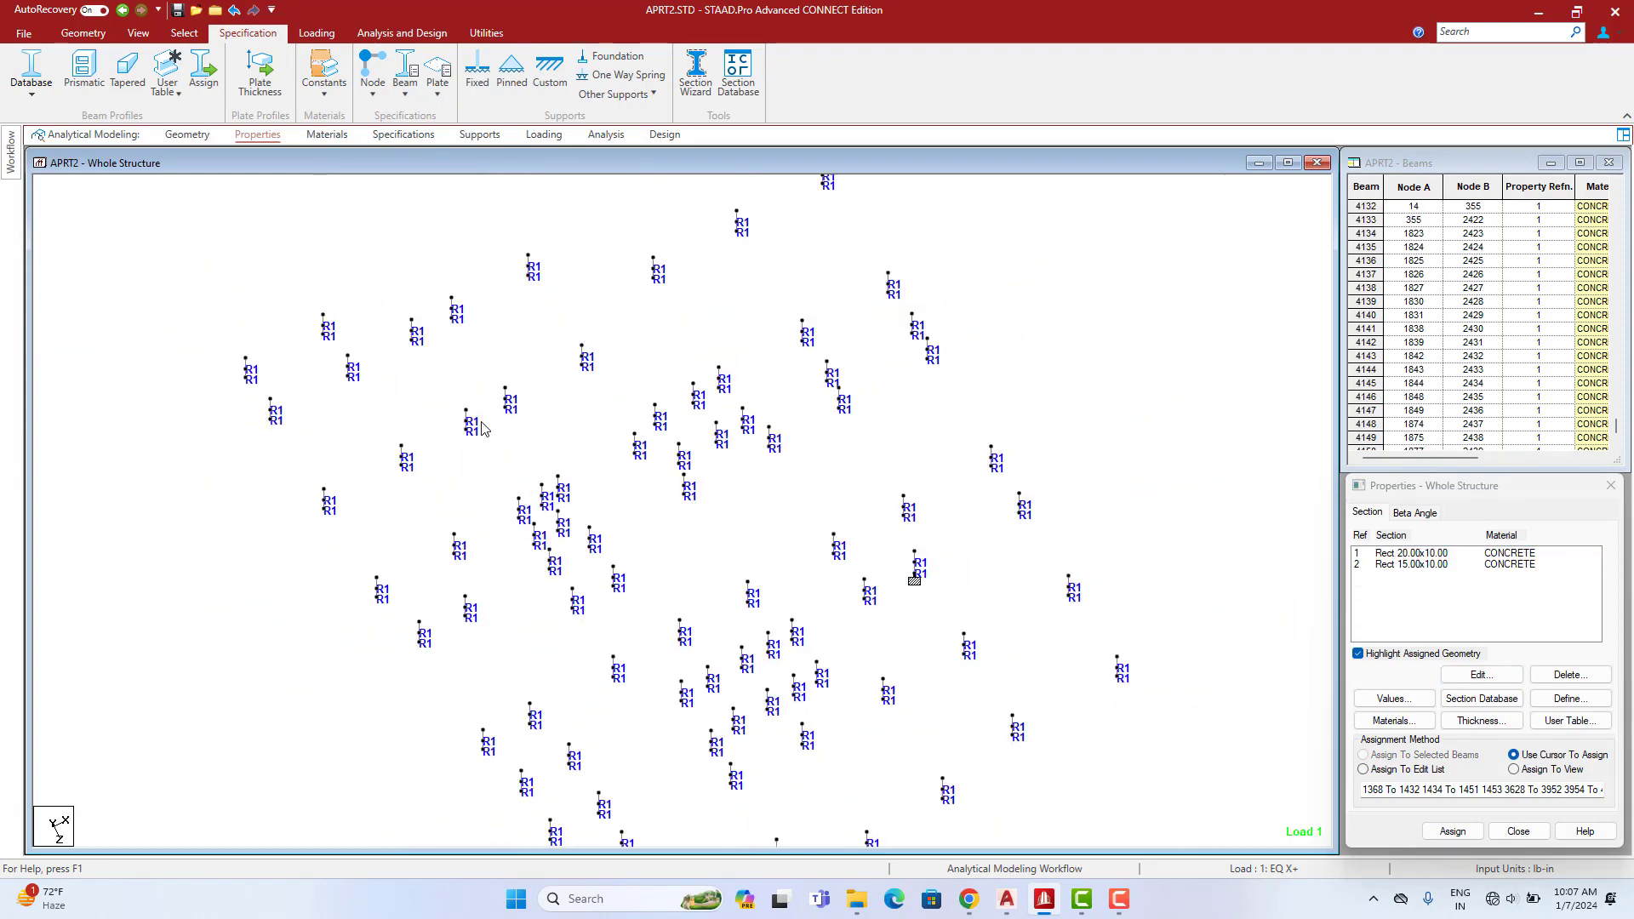
left_click(1416, 554)
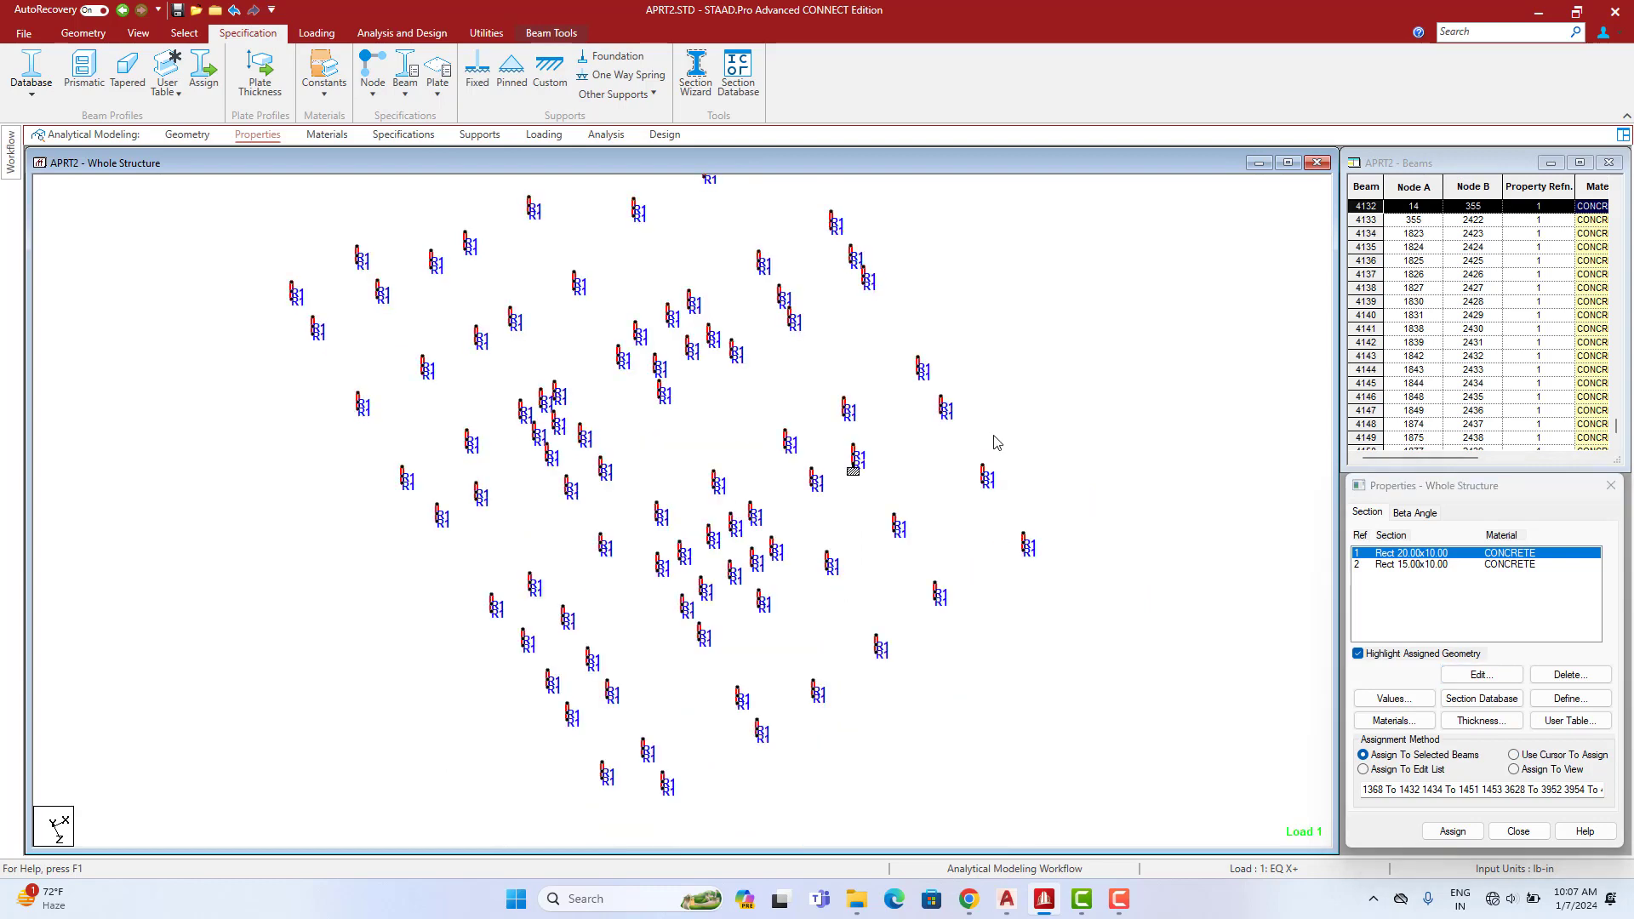
Run the analysis and concrete design with the revised column section, and return to modeling mode
left_click(400, 33)
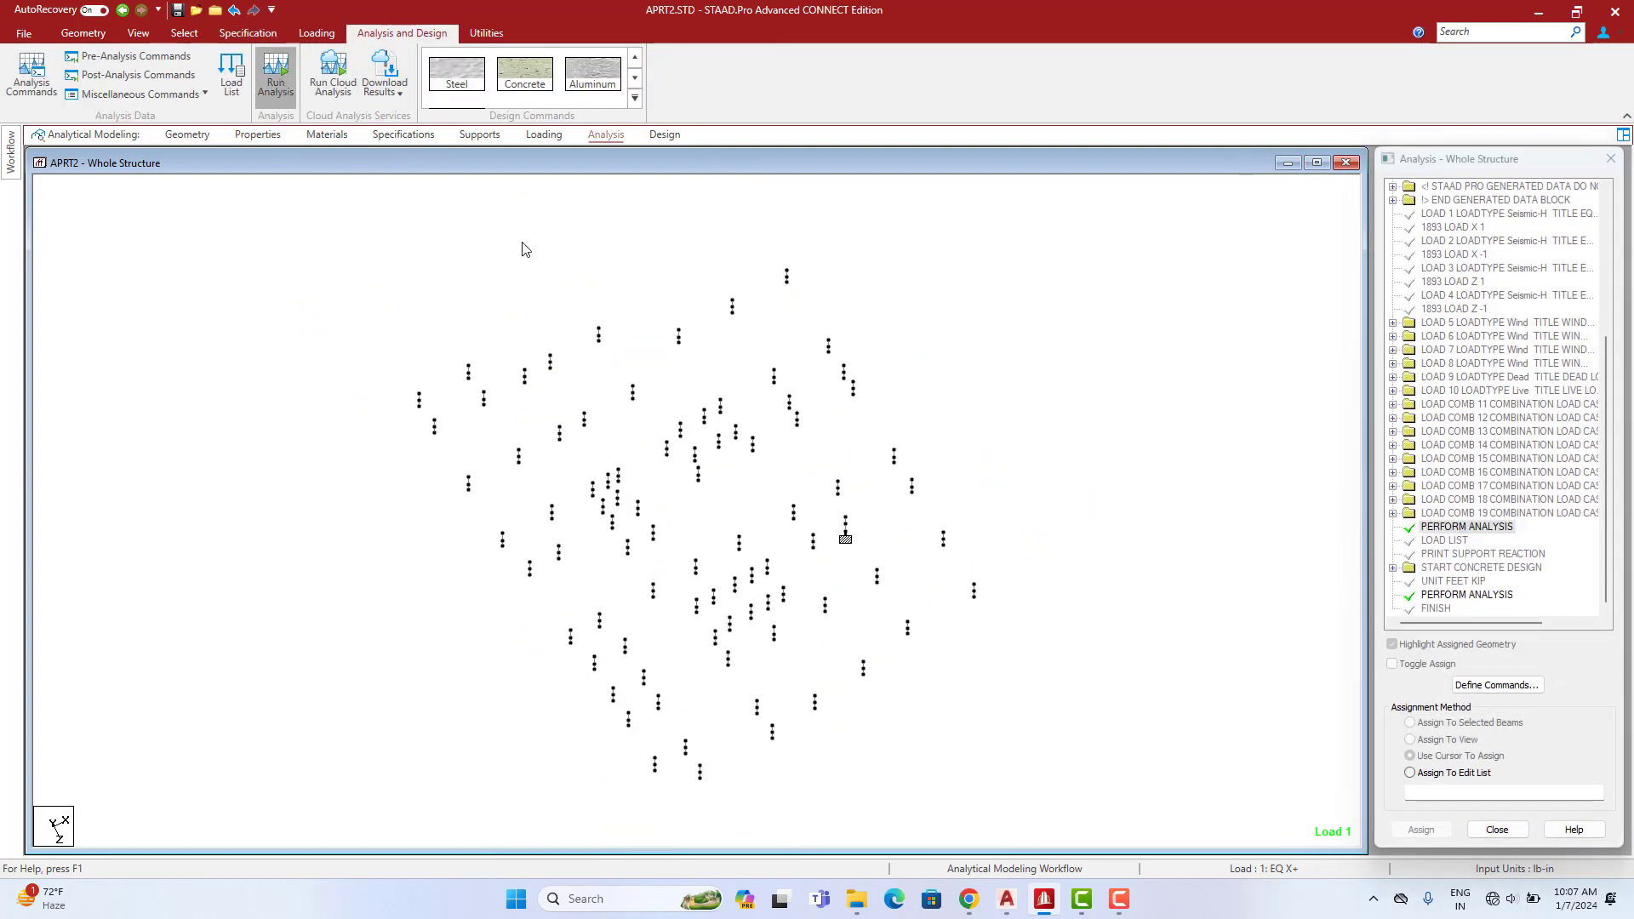
left_click(275, 75)
left_click(721, 532)
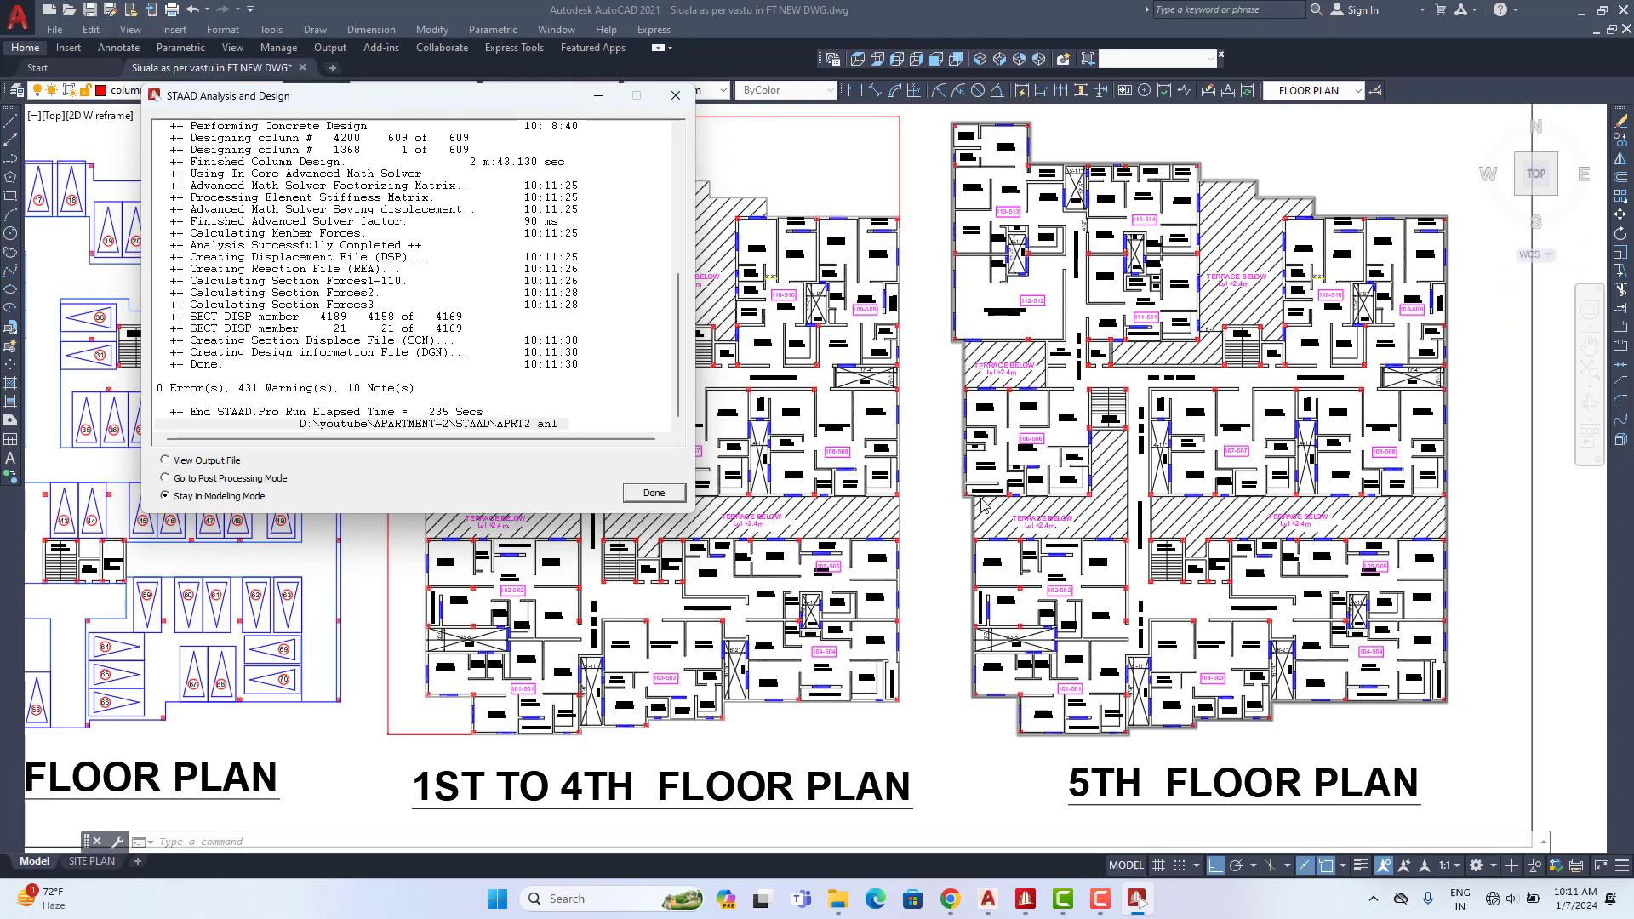
left_click(1034, 907)
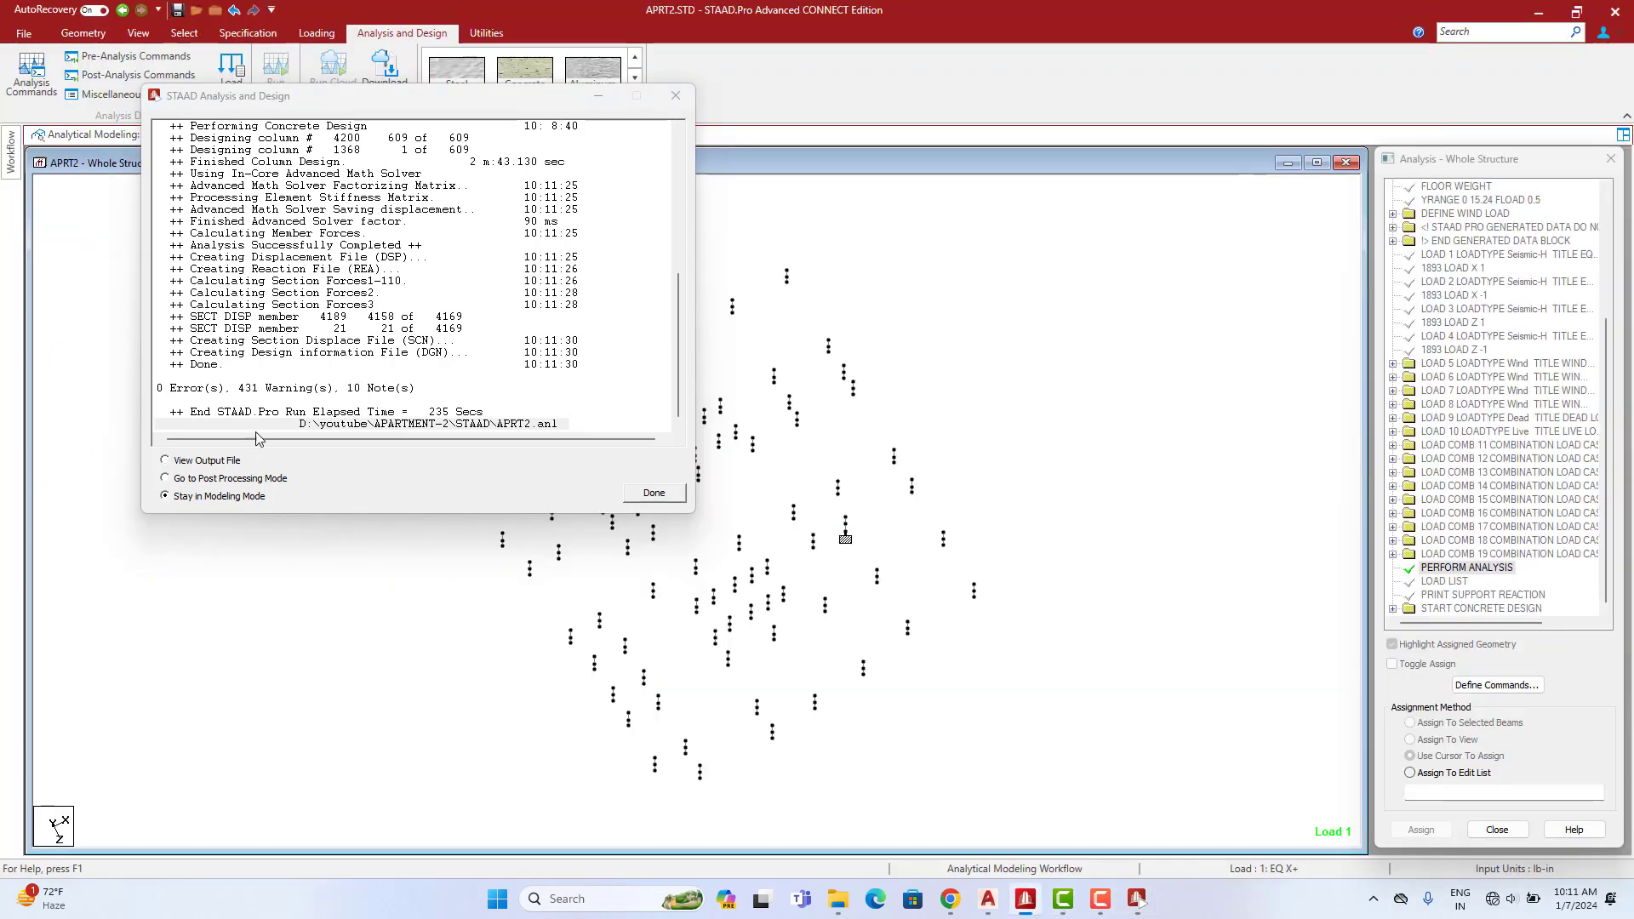
left_click(654, 494)
Display the concrete design of beam 3852 and place its details window clear of the model
scroll(610, 490, "up", 3)
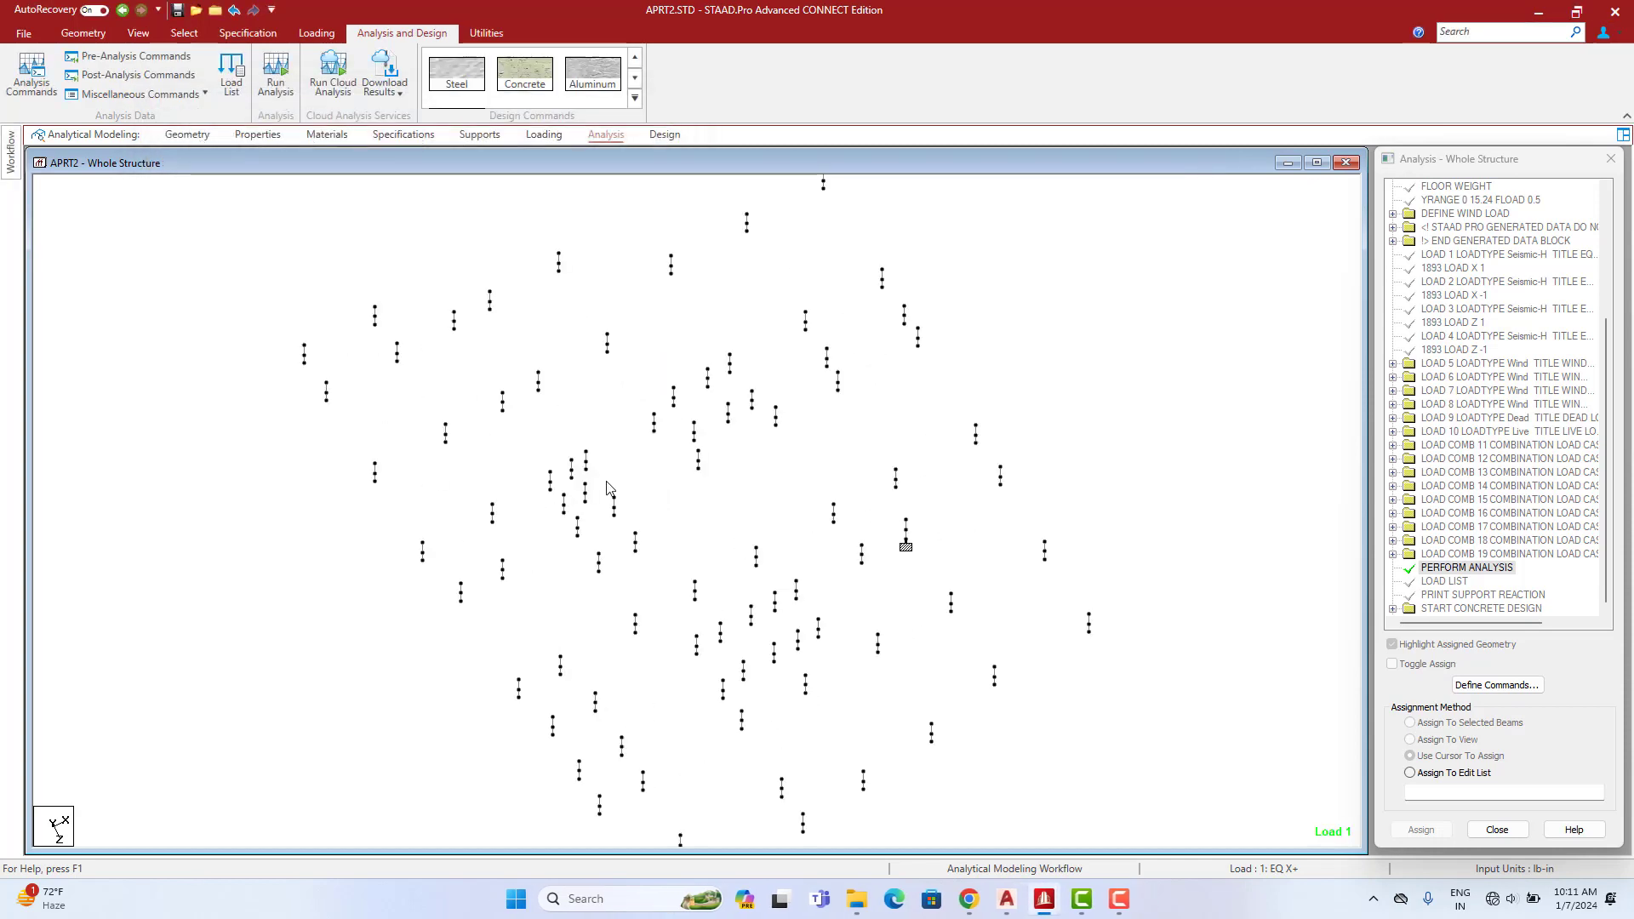
scroll(609, 489, "up", 3)
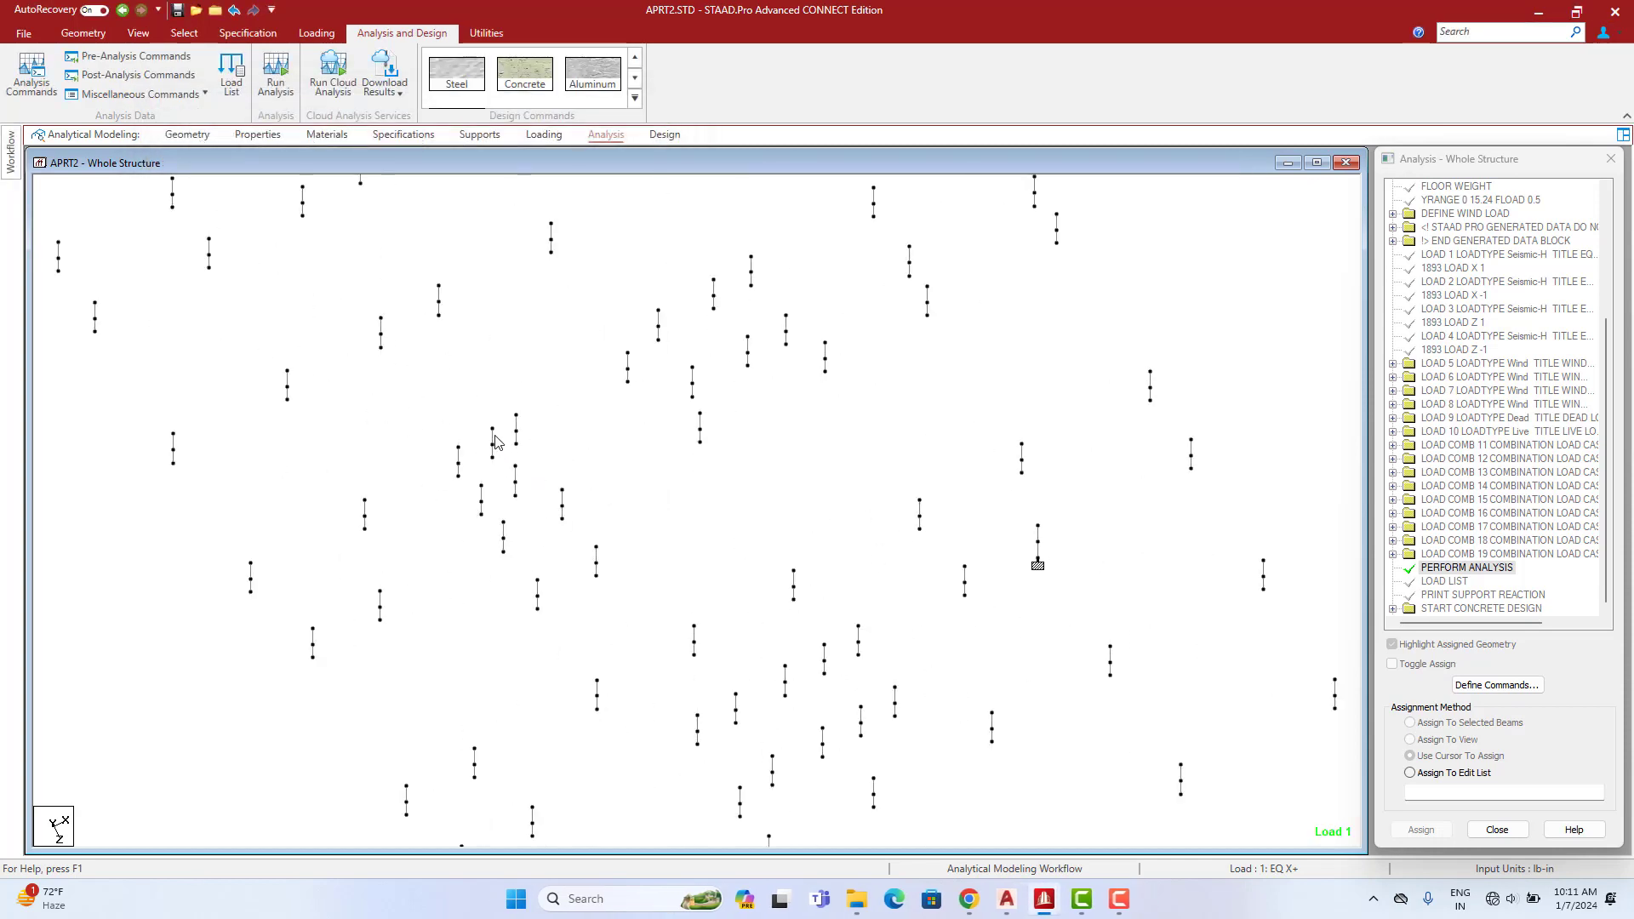
double_click(492, 441)
left_click(908, 266)
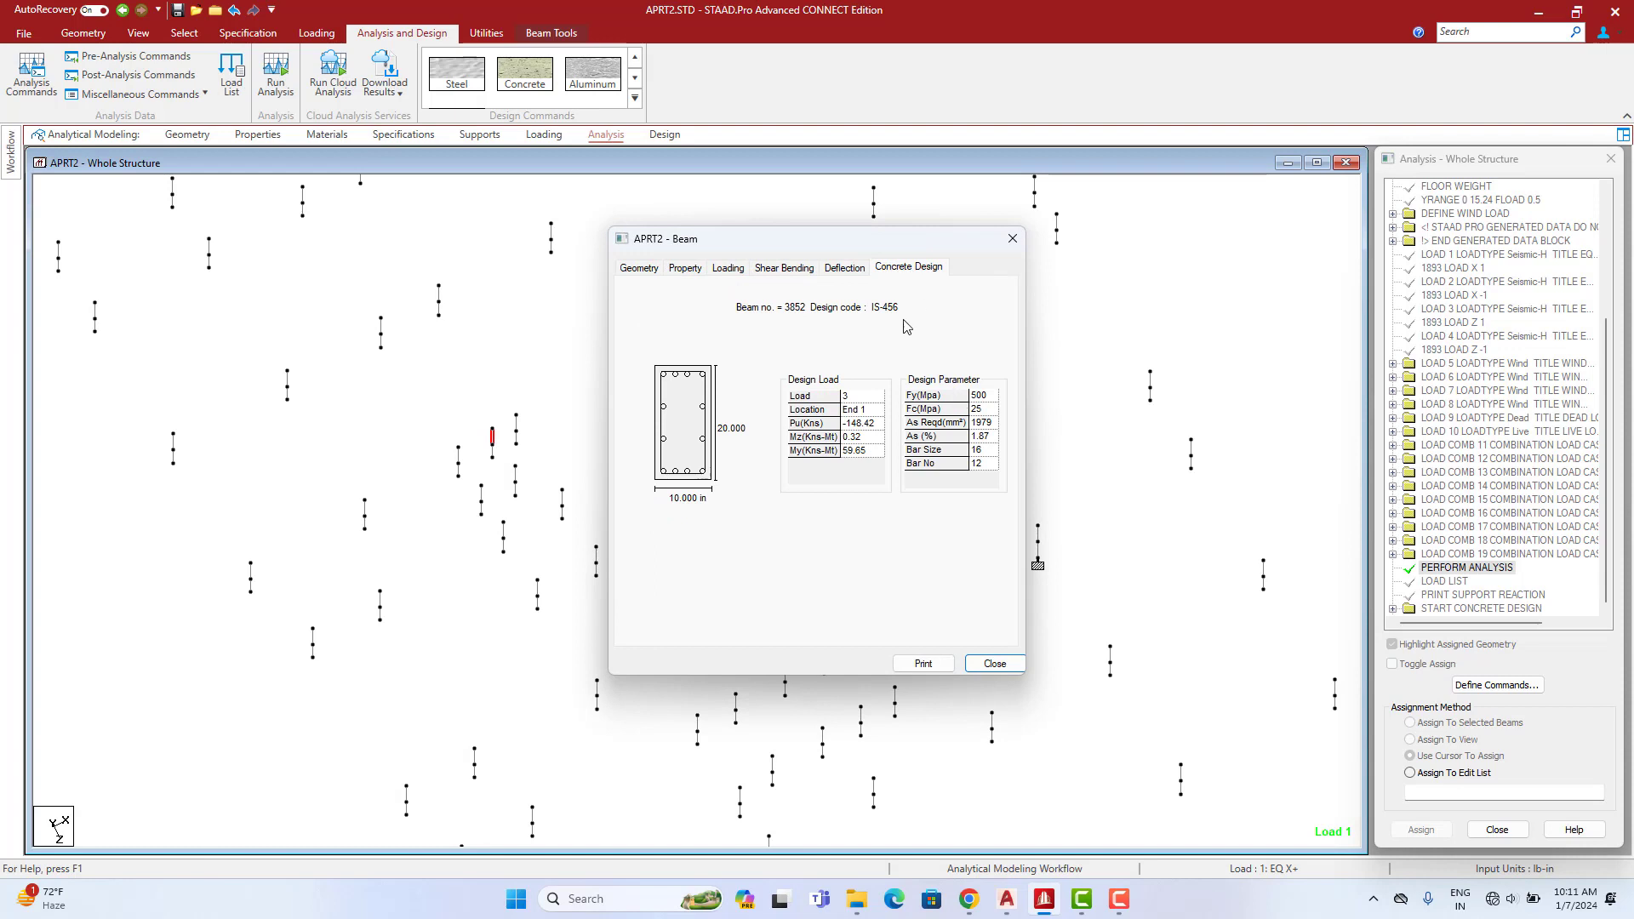
left_click_drag(855, 251, 1369, 241)
Check the concrete design of the neighbouring columns, beams 3847, 4020 and 1445
scroll(596, 436, "down", 2)
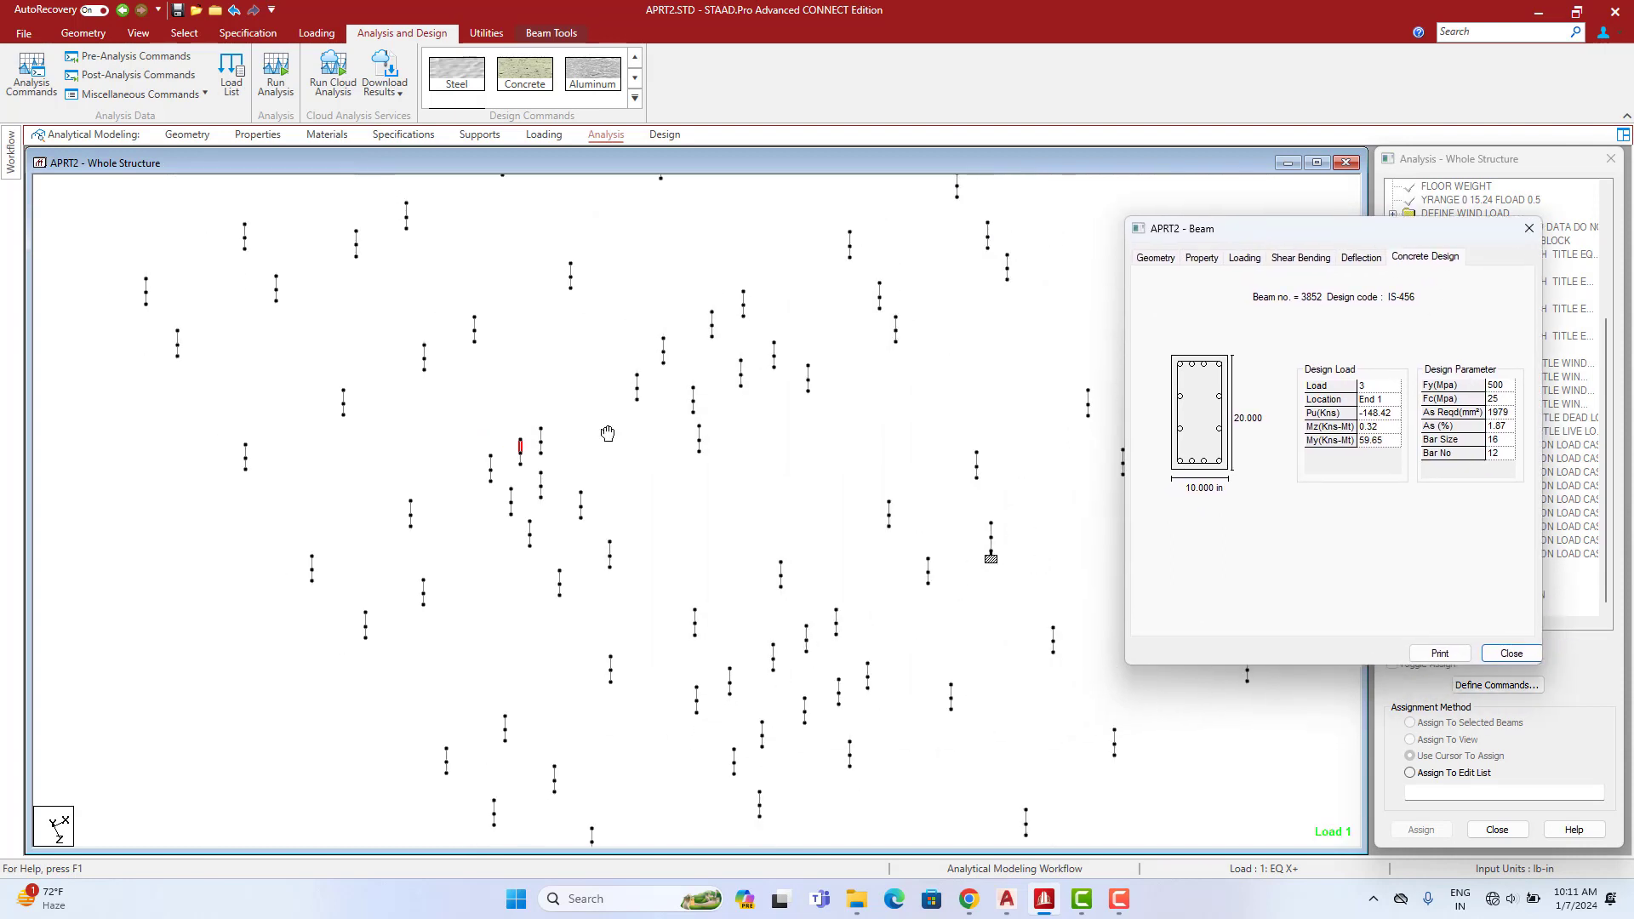
middle_click_drag(606, 434, 488, 444)
left_click(423, 446)
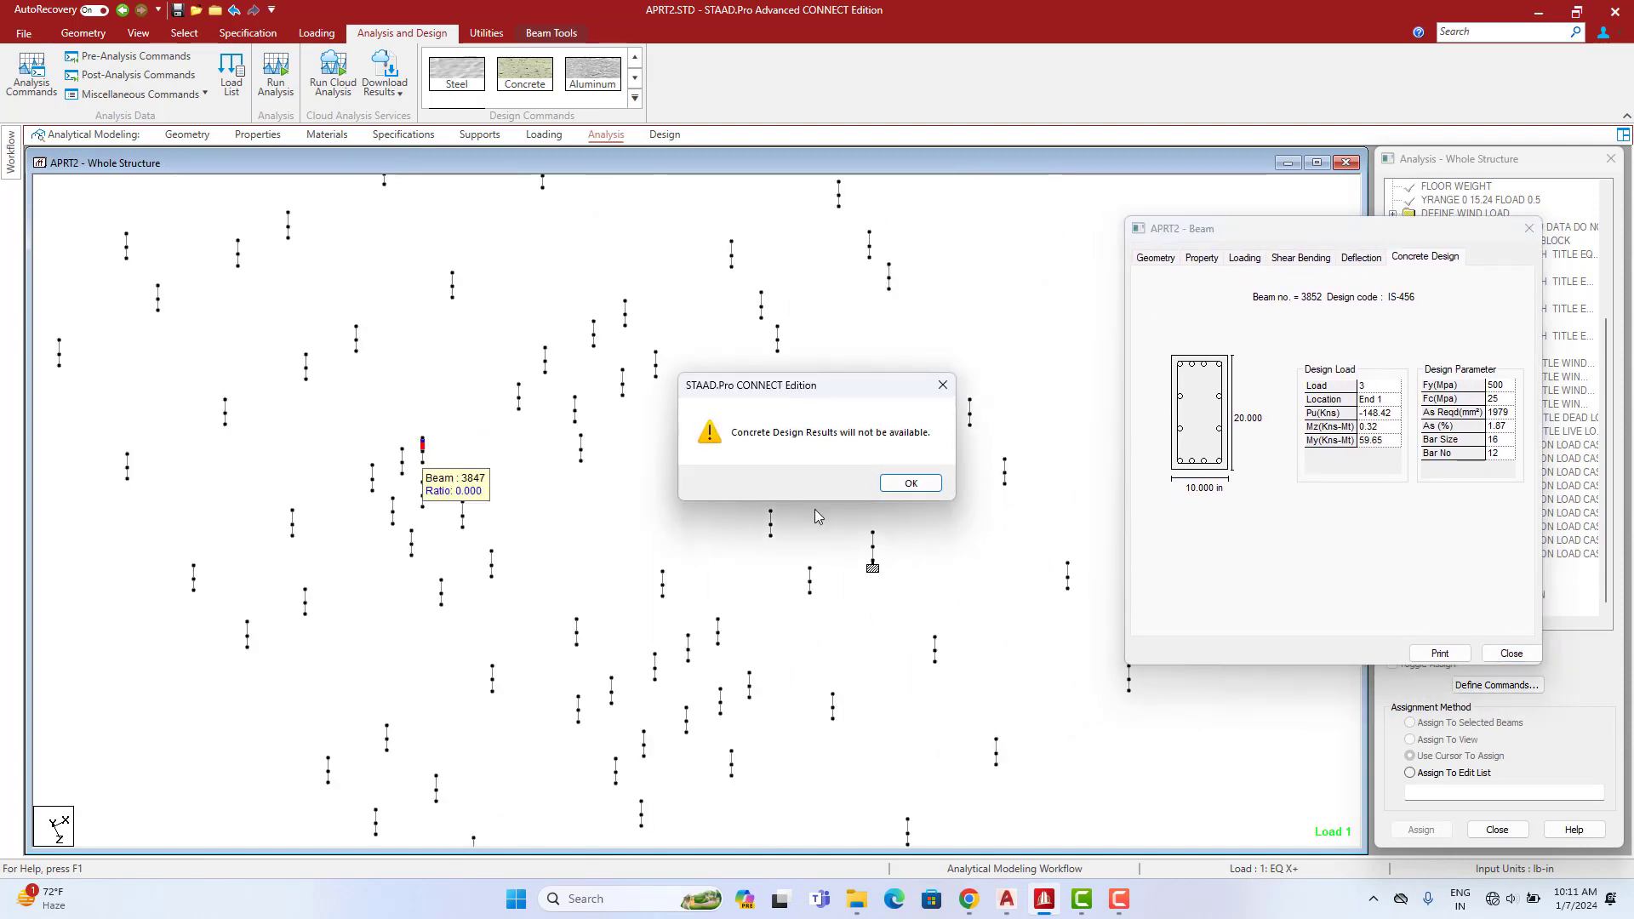
left_click(912, 479)
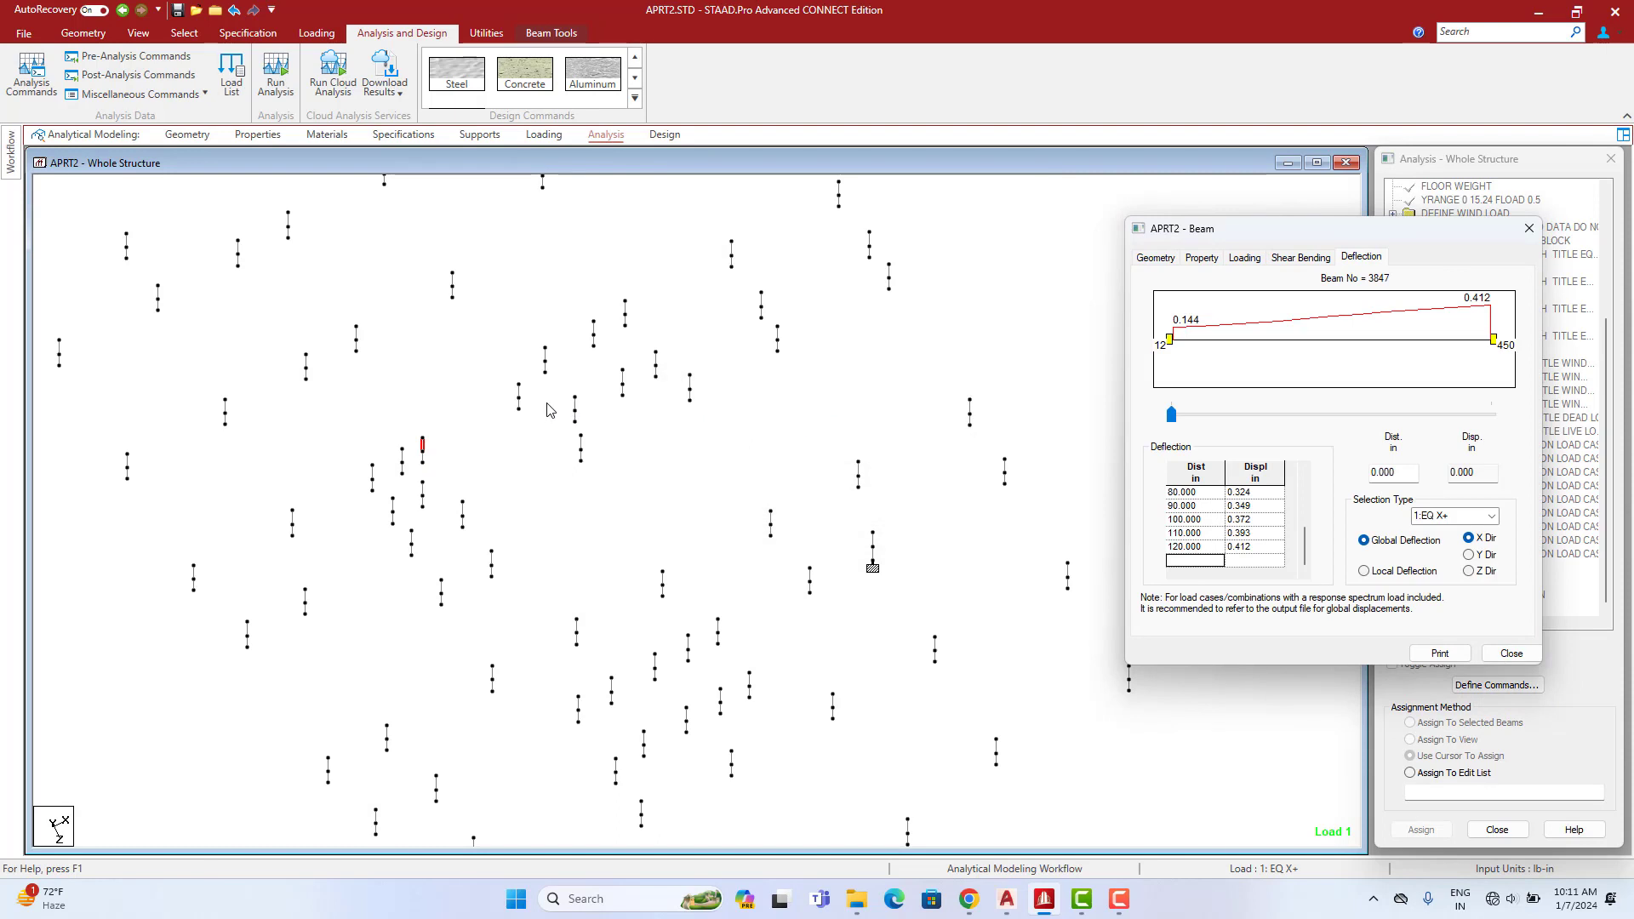
left_click(423, 491)
left_click(1438, 260)
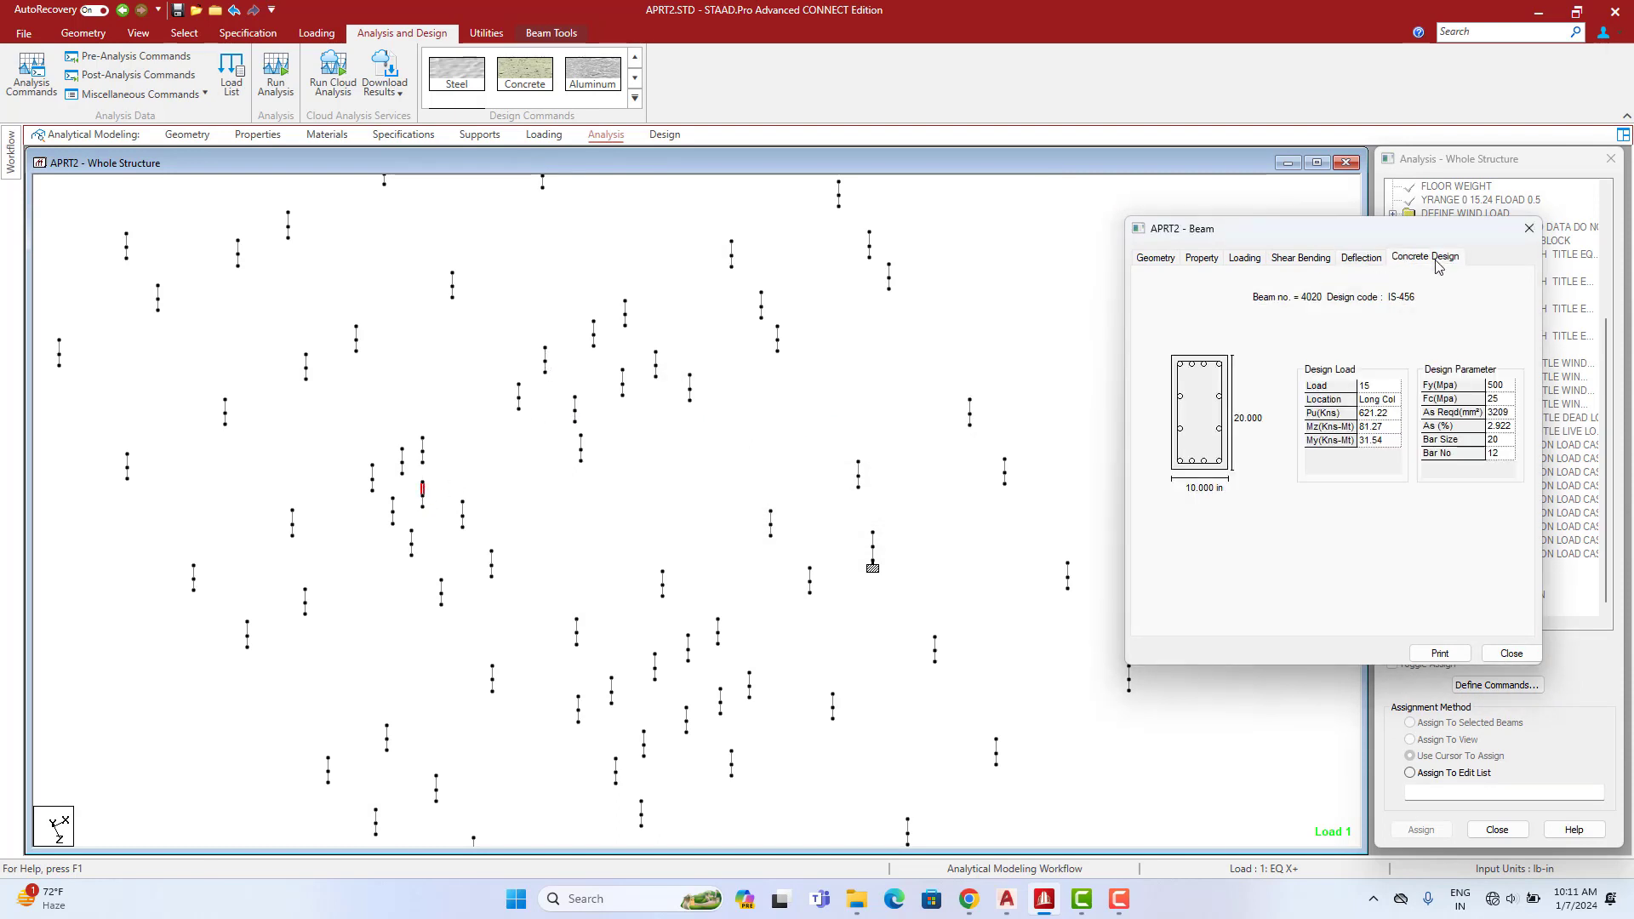
left_click(393, 508)
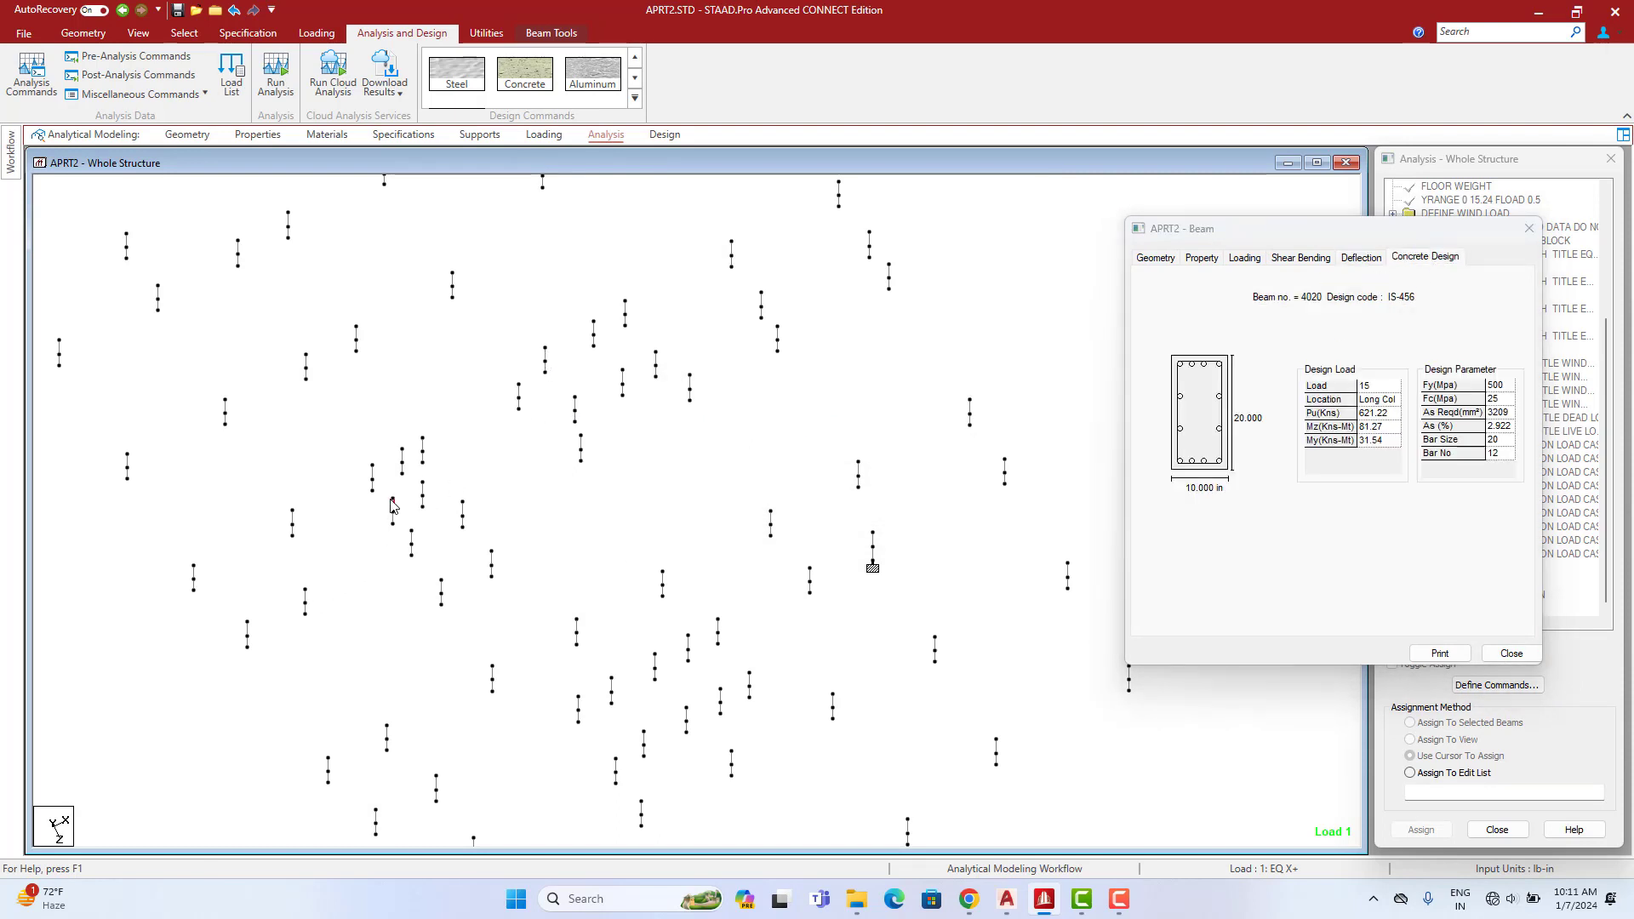
Query beams 4011 and 3737 for concrete design results and examine the design of beam 3857
left_click(412, 545)
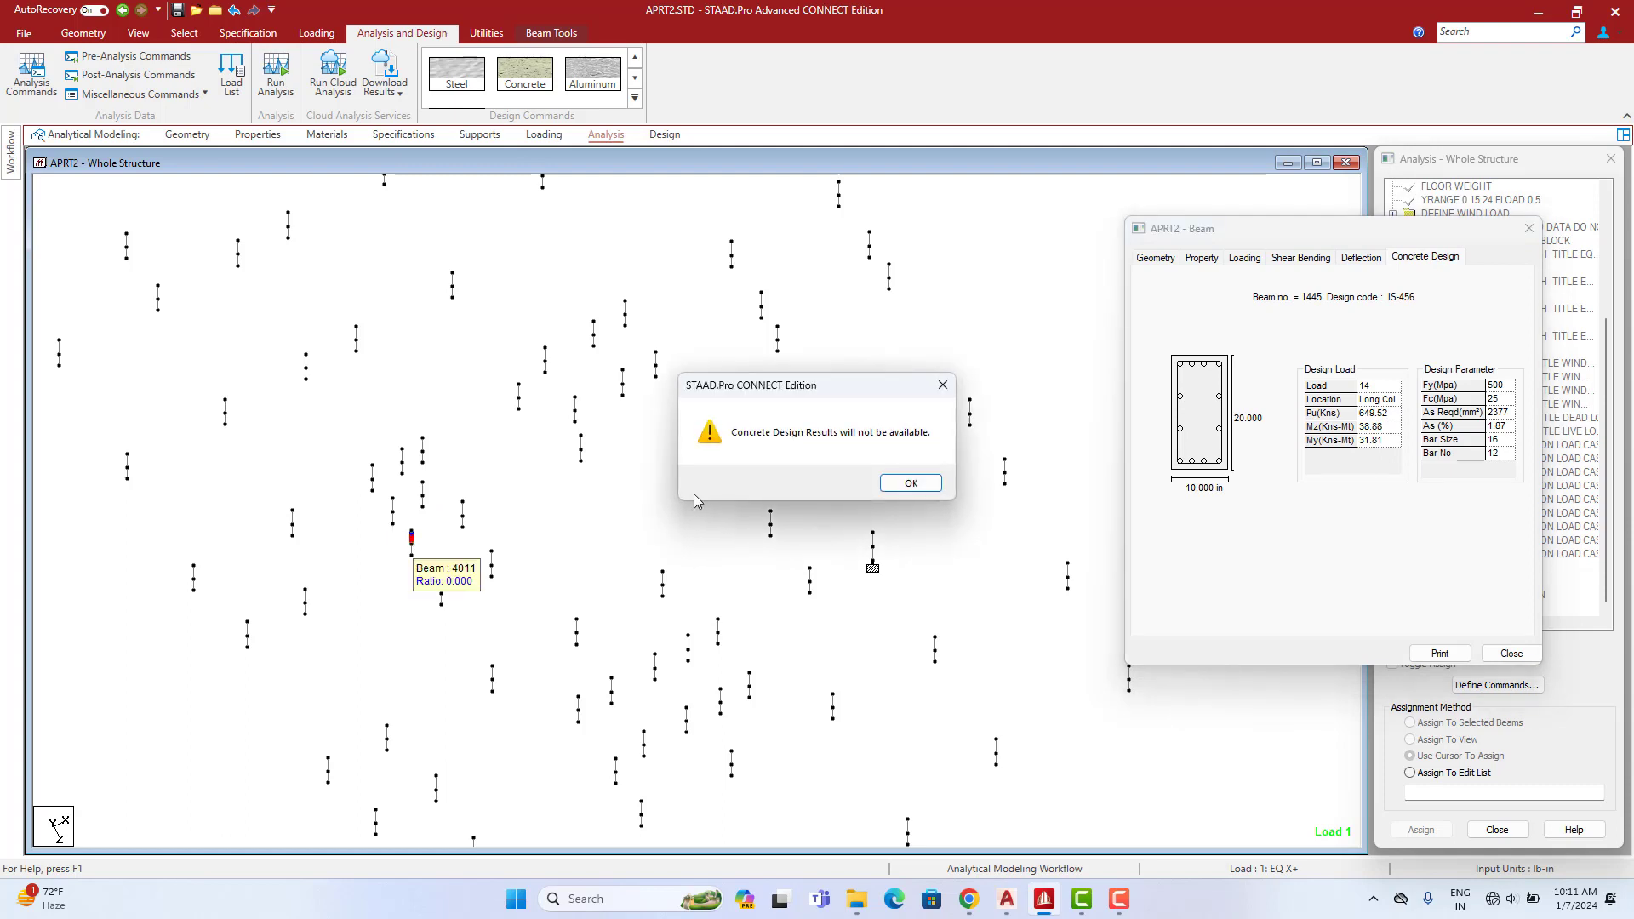
left_click(911, 485)
left_click(464, 513)
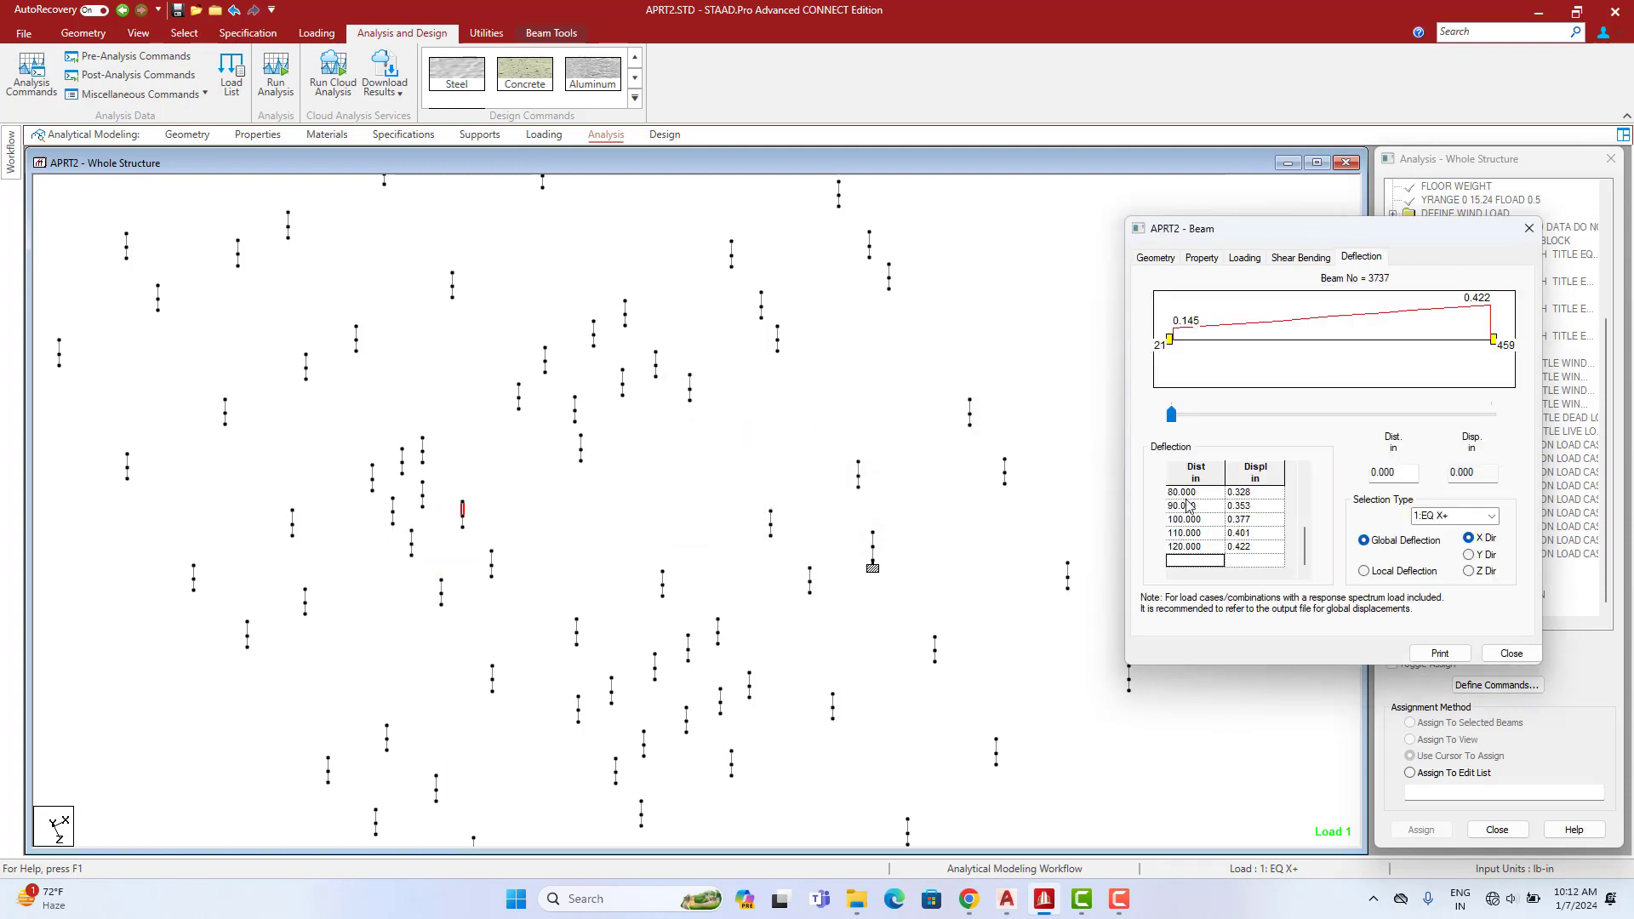
left_click(586, 525)
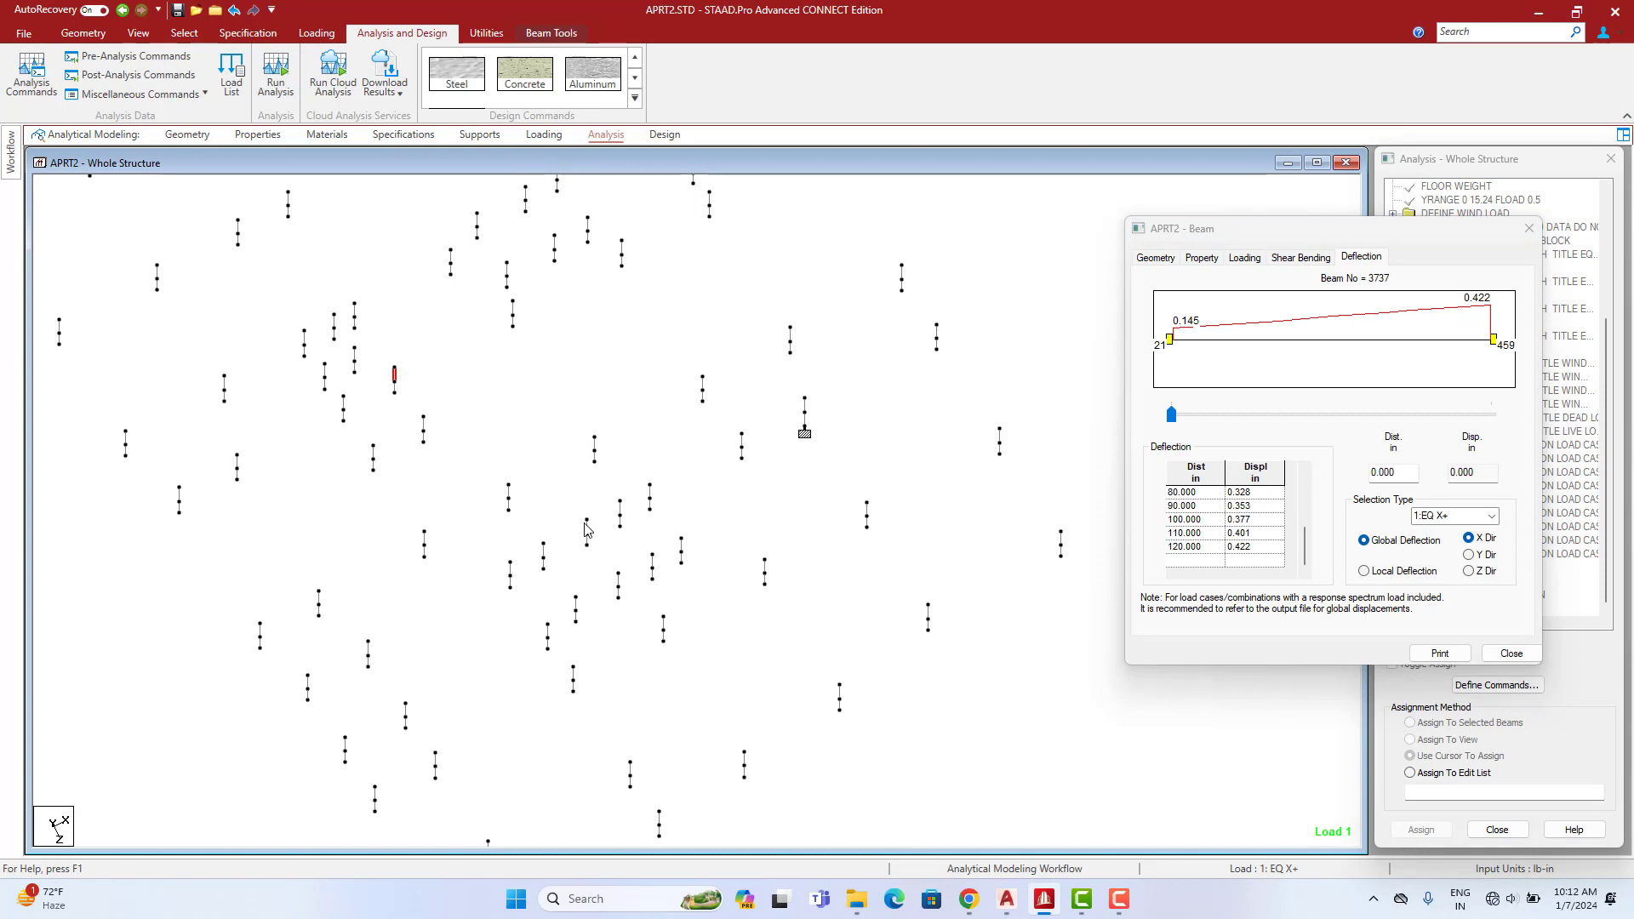
left_click(1426, 258)
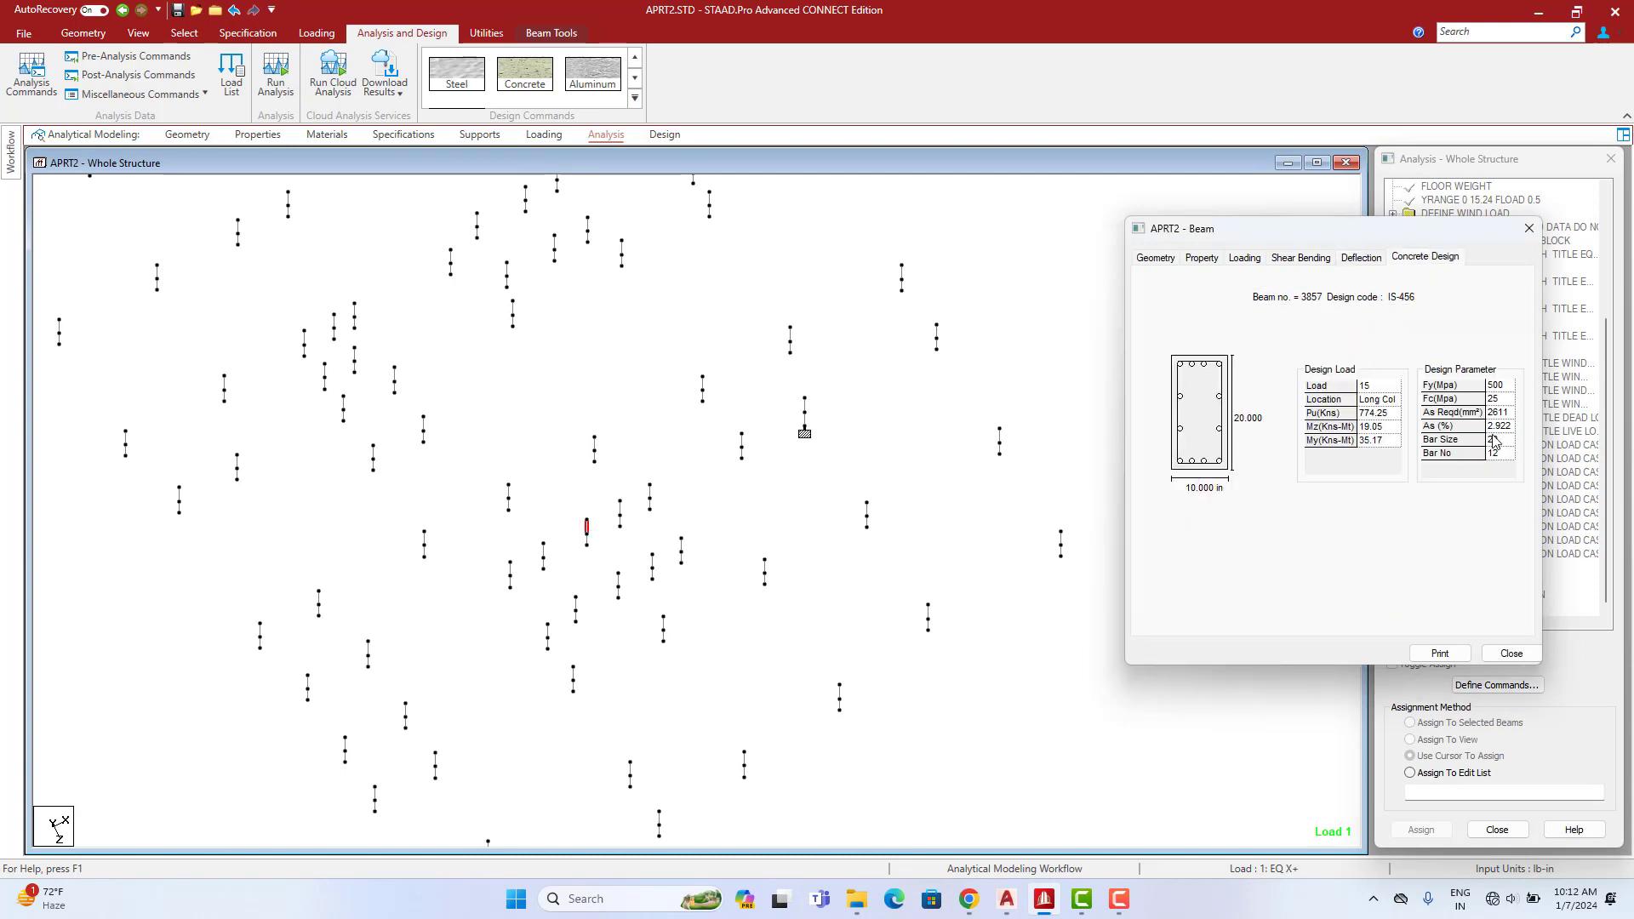
Query columns 3862, 3992, 4045 and 3717 for their concrete design results
left_click(620, 508)
left_click(650, 496)
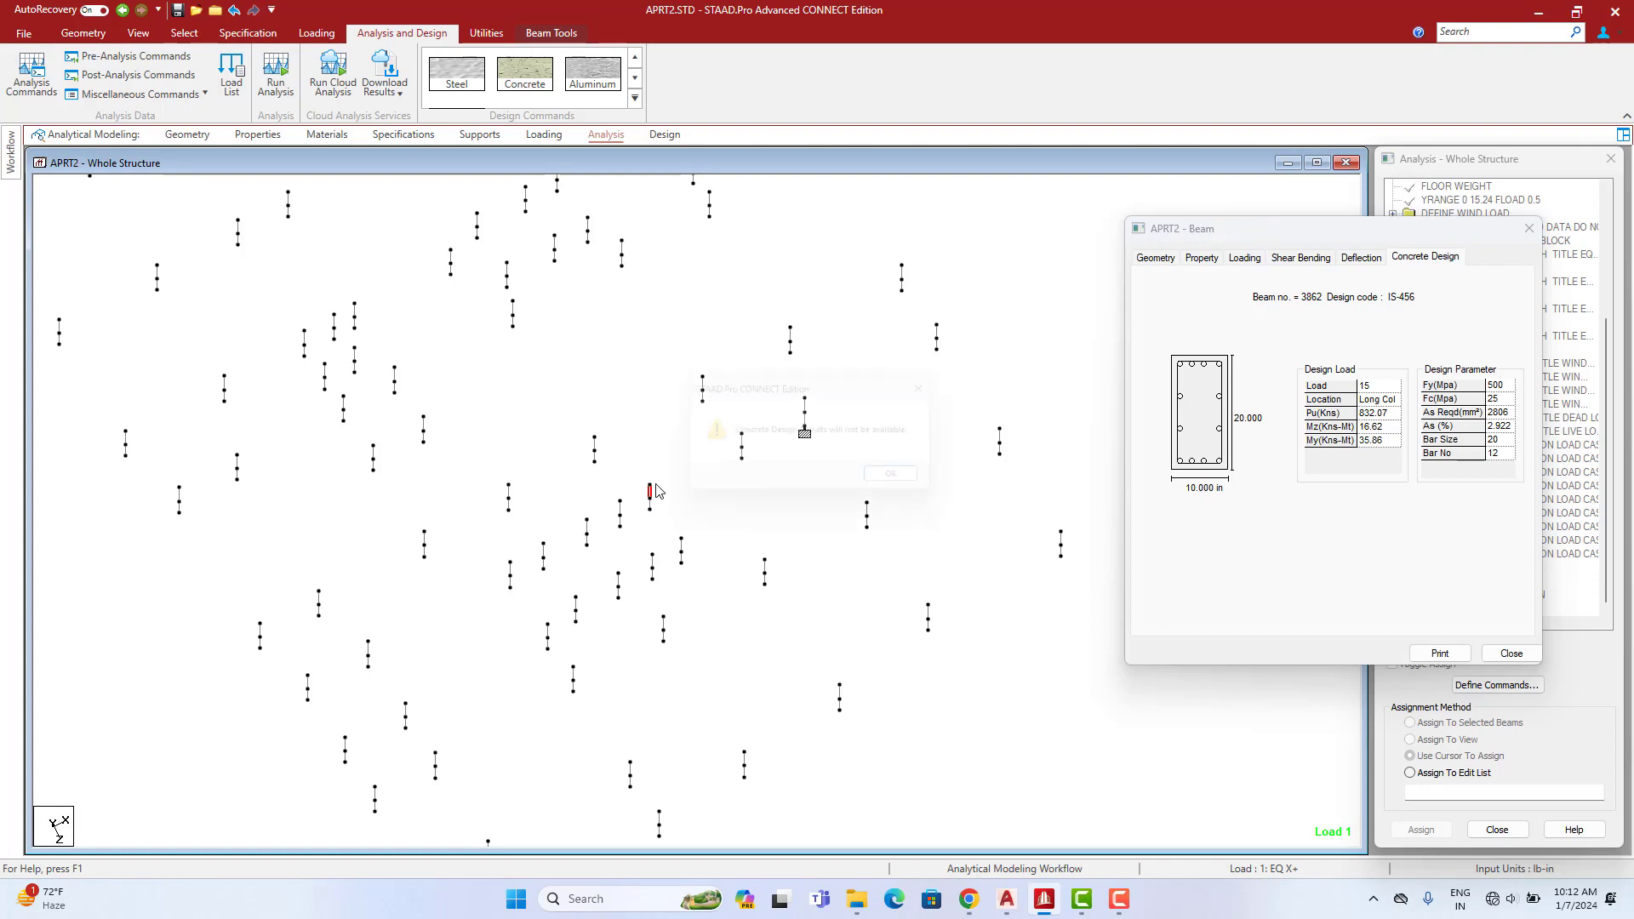
left_click(898, 479)
middle_click_drag(694, 339, 618, 509)
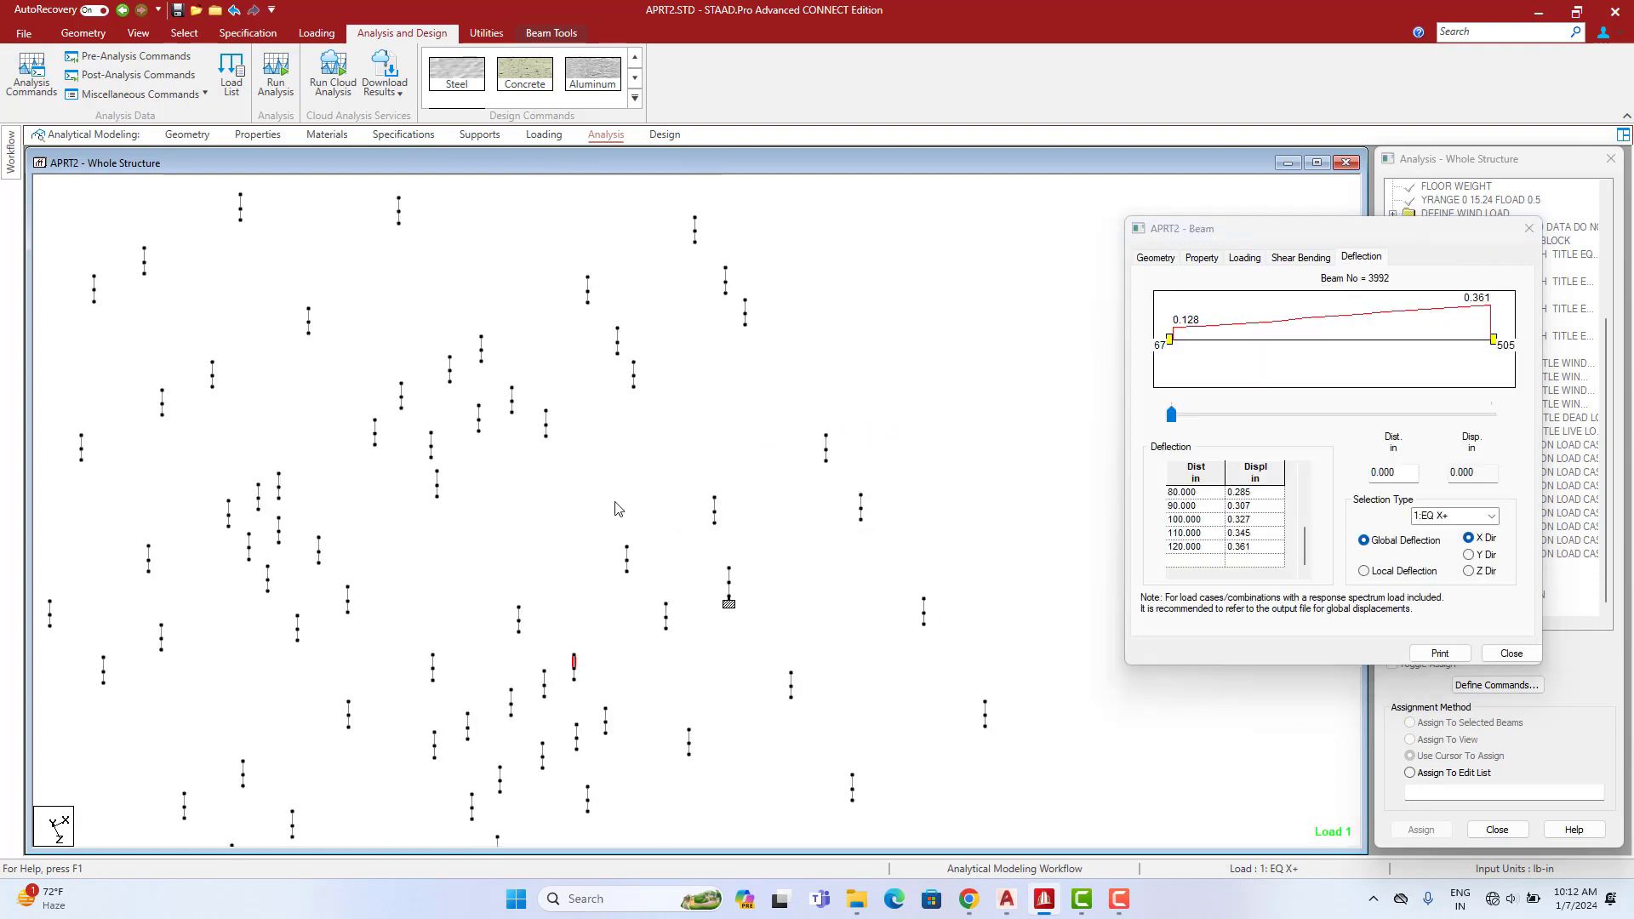
left_click(482, 344)
left_click(449, 369)
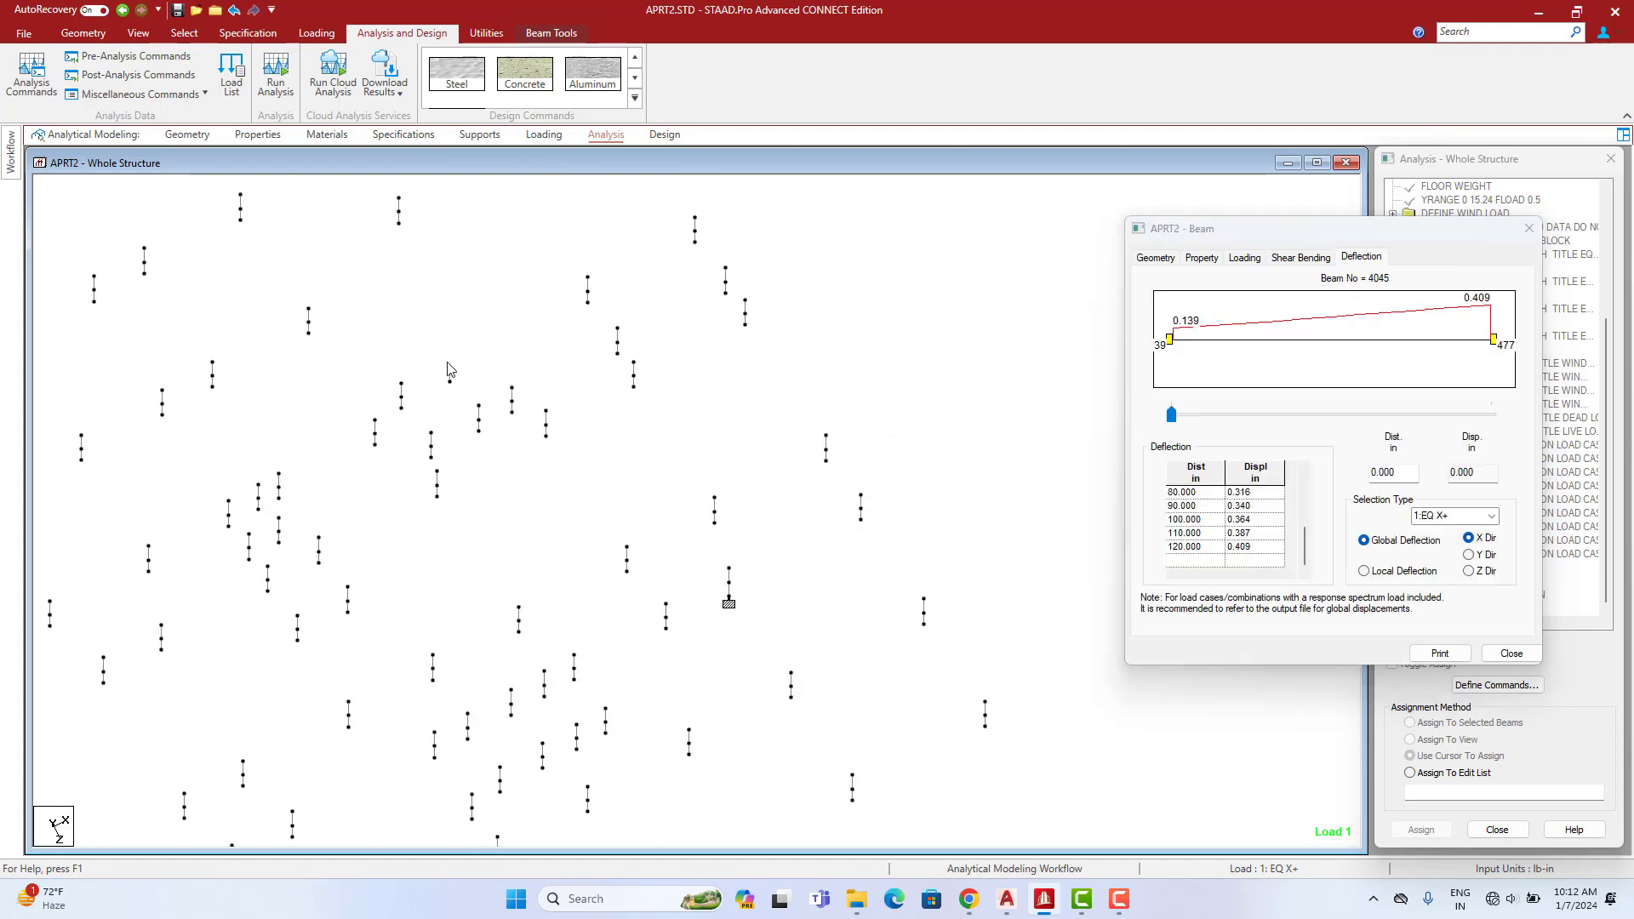
left_click(1444, 258)
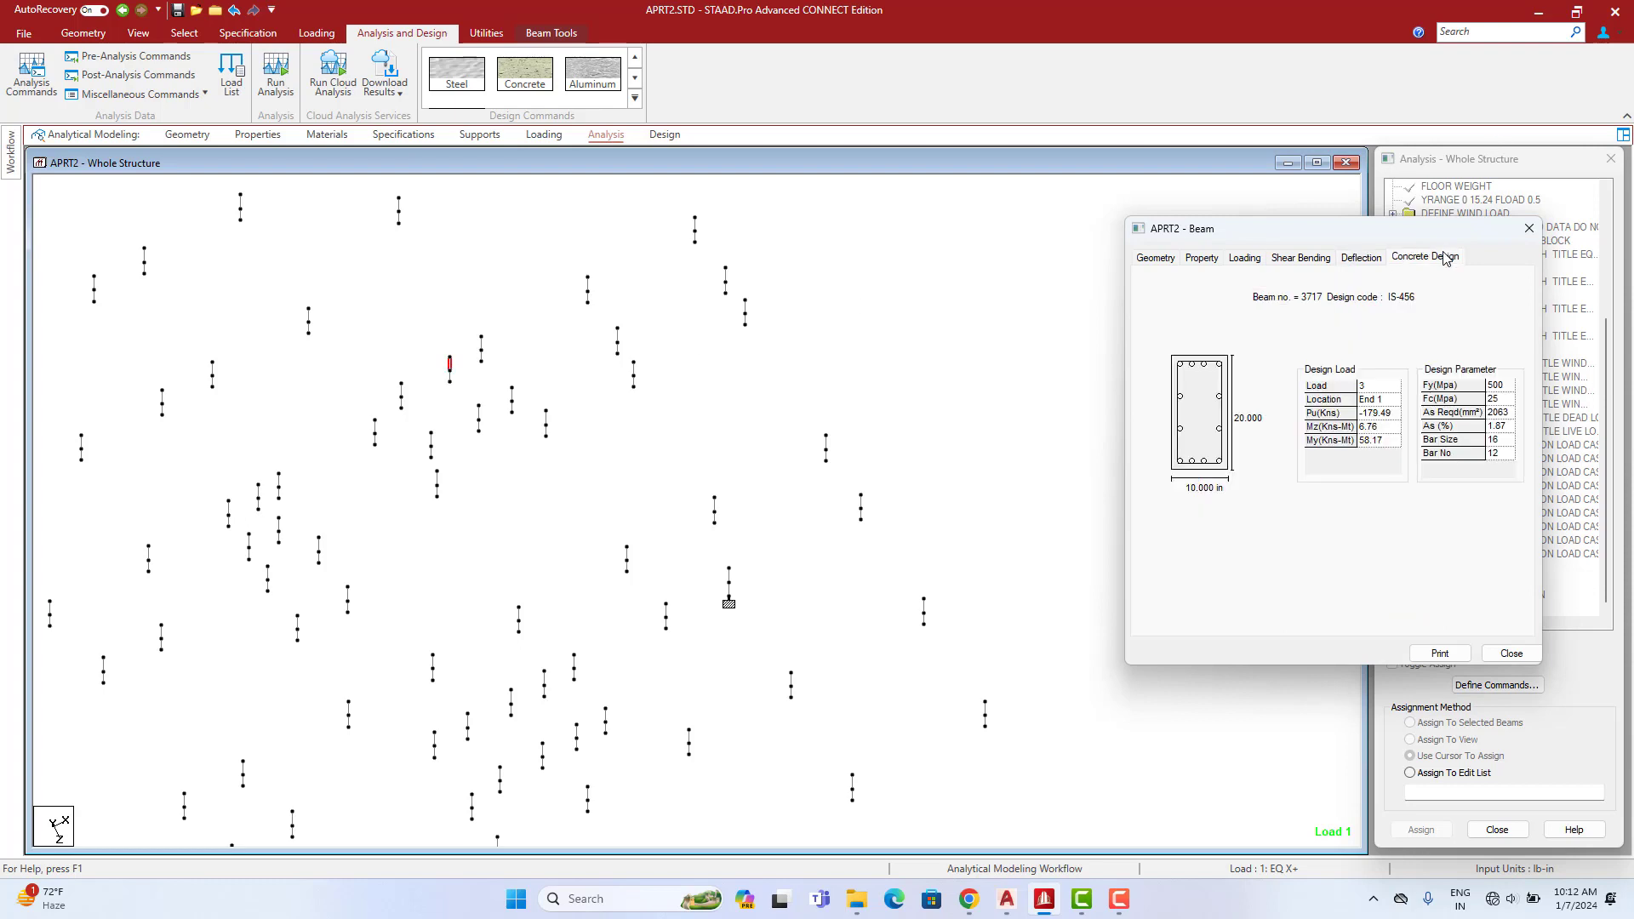
Check the concrete design of the adjacent columns, beams 3947, 3842, 3942 and 3722
left_click(403, 398)
left_click(376, 426)
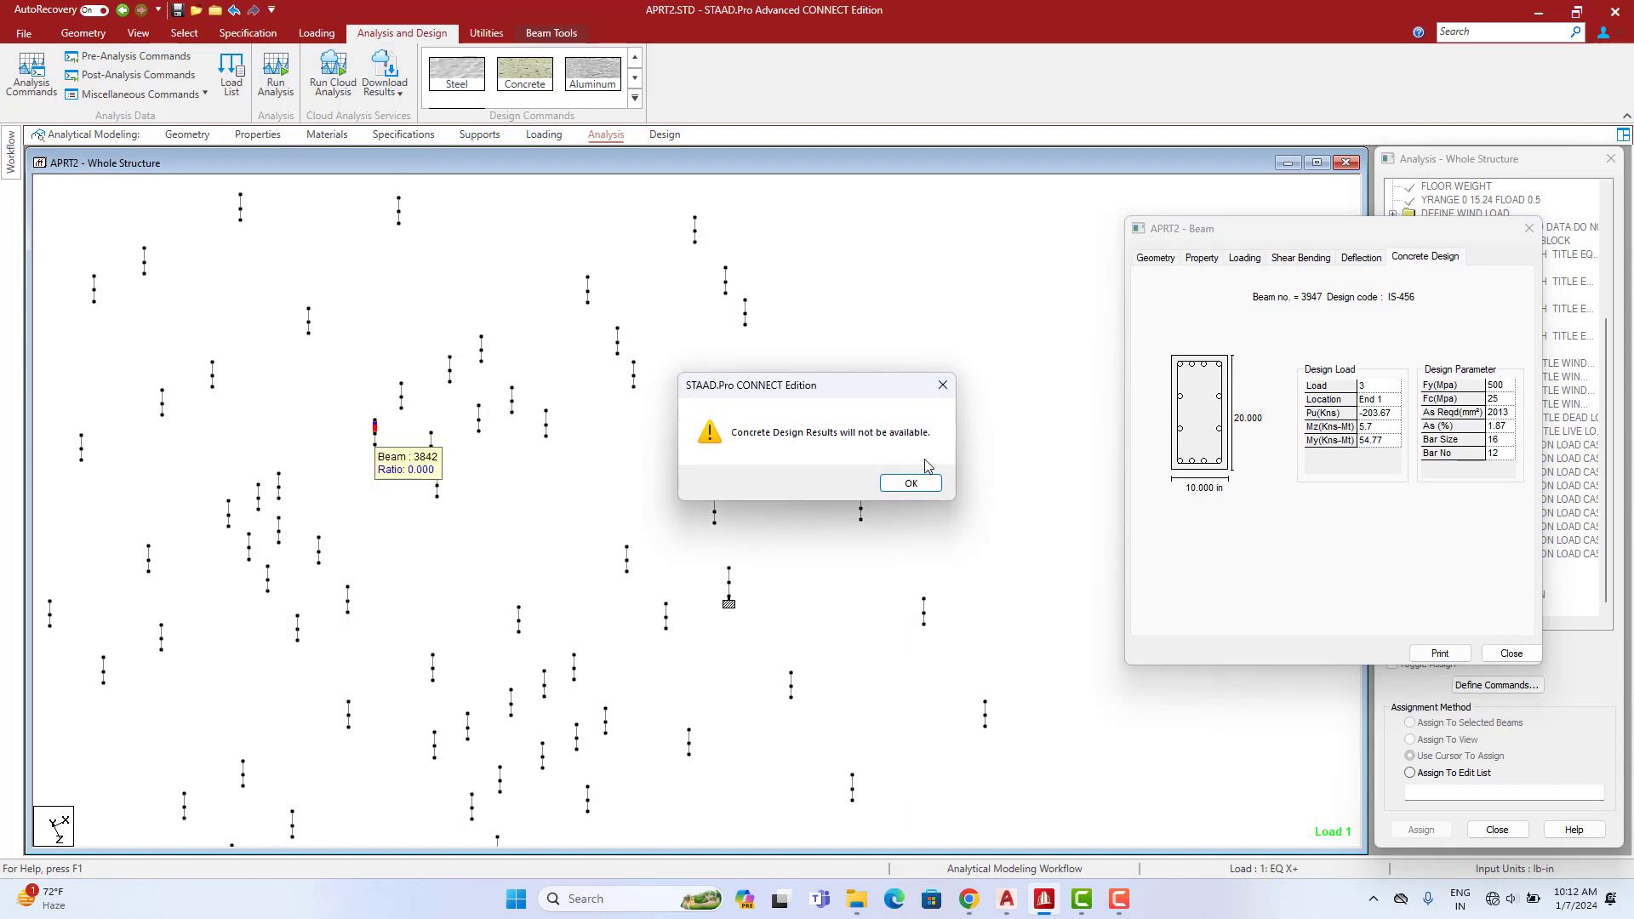
left_click(910, 483)
left_click(511, 396)
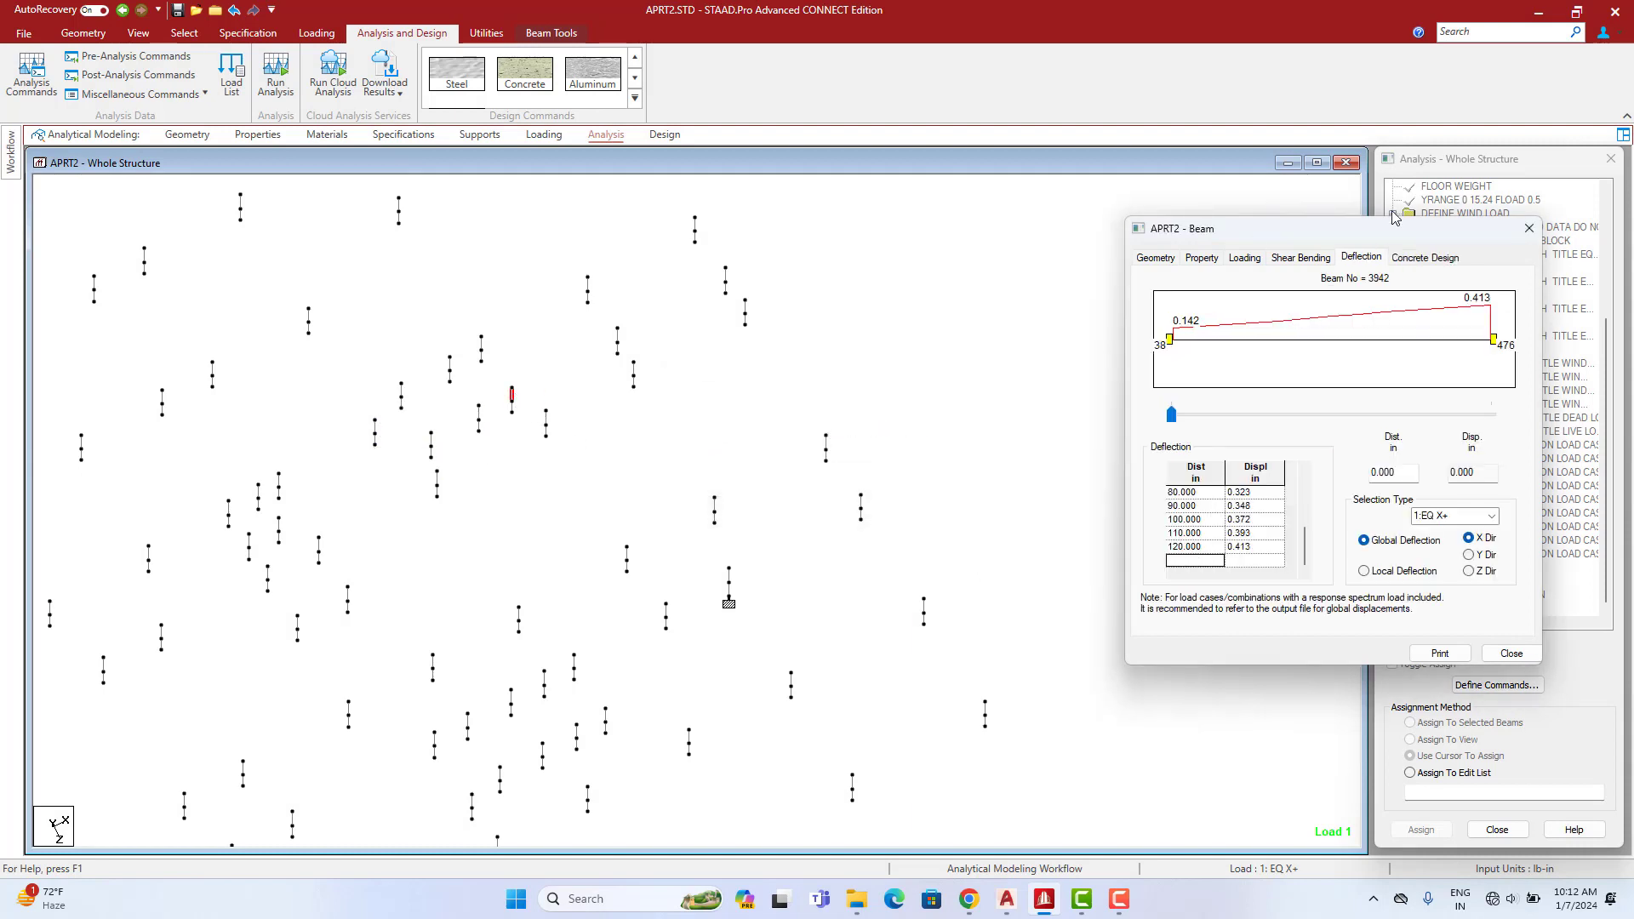
left_click(1437, 260)
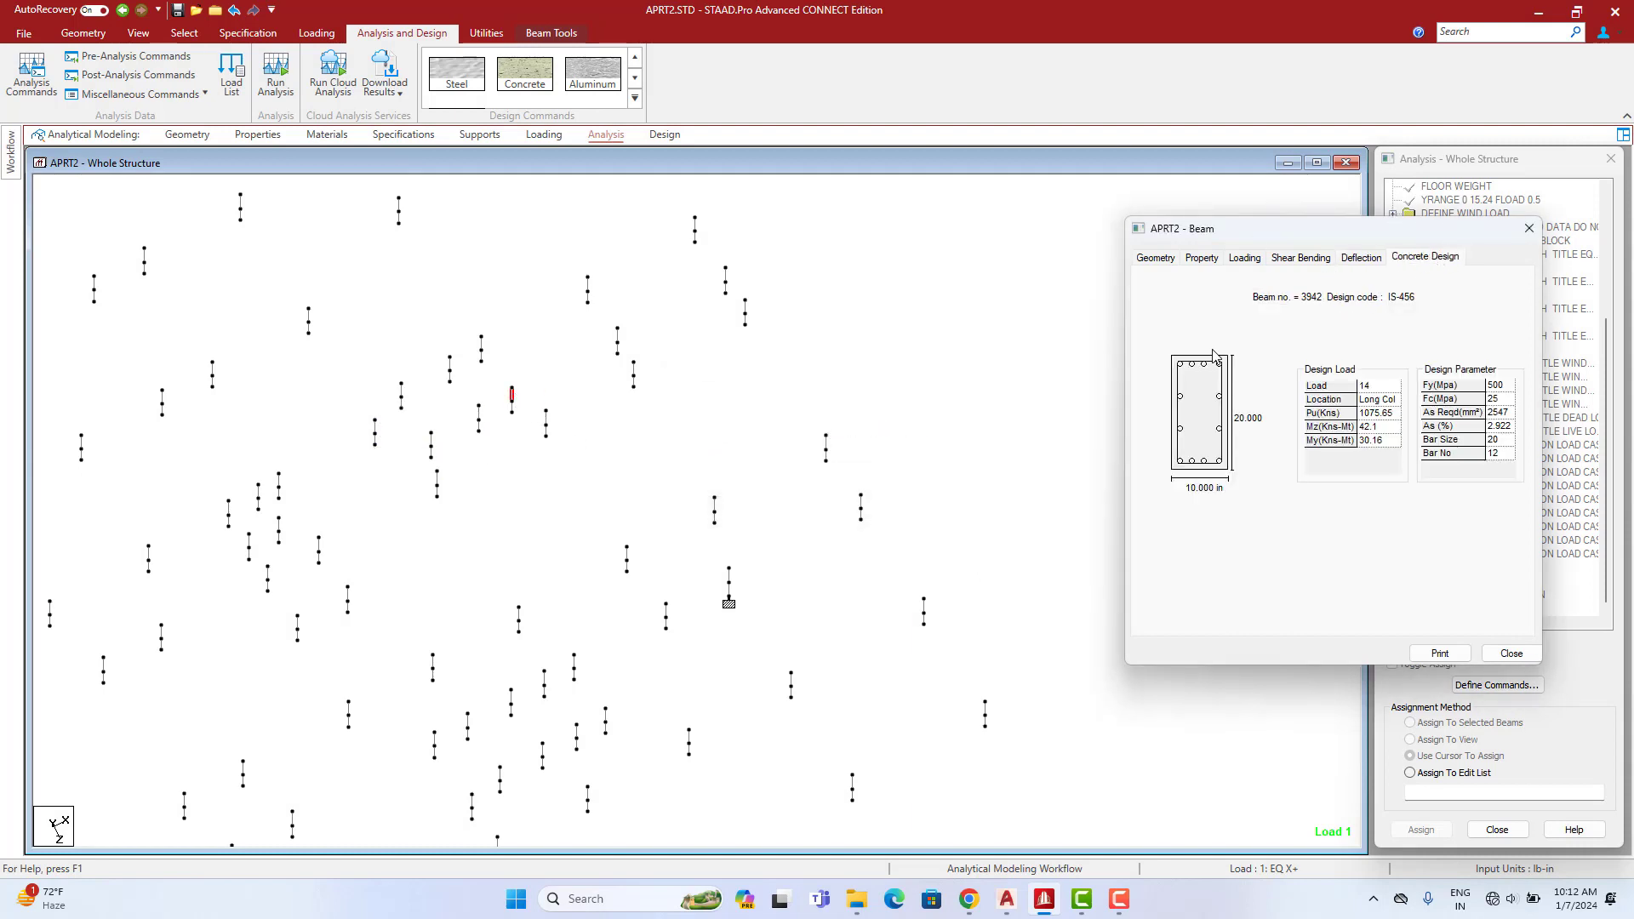
left_click(479, 413)
left_click(910, 483)
Query the results of beams 3997, 1443, 3902 and 3897, starting from the column at the visible support
middle_click_drag(745, 589, 673, 399)
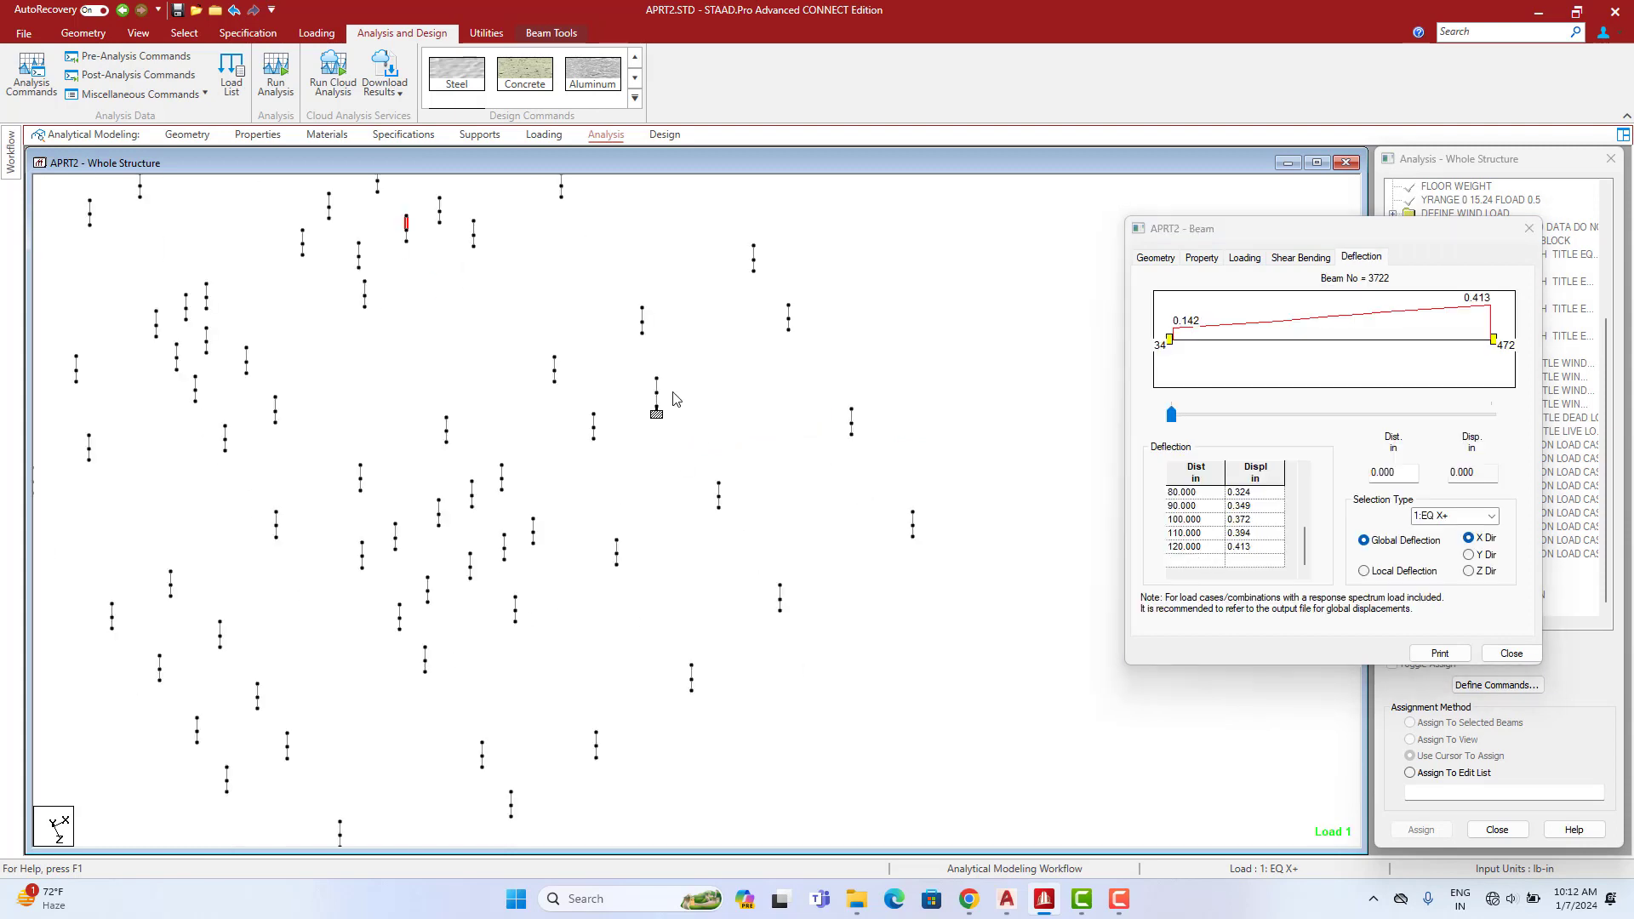
left_click(656, 387)
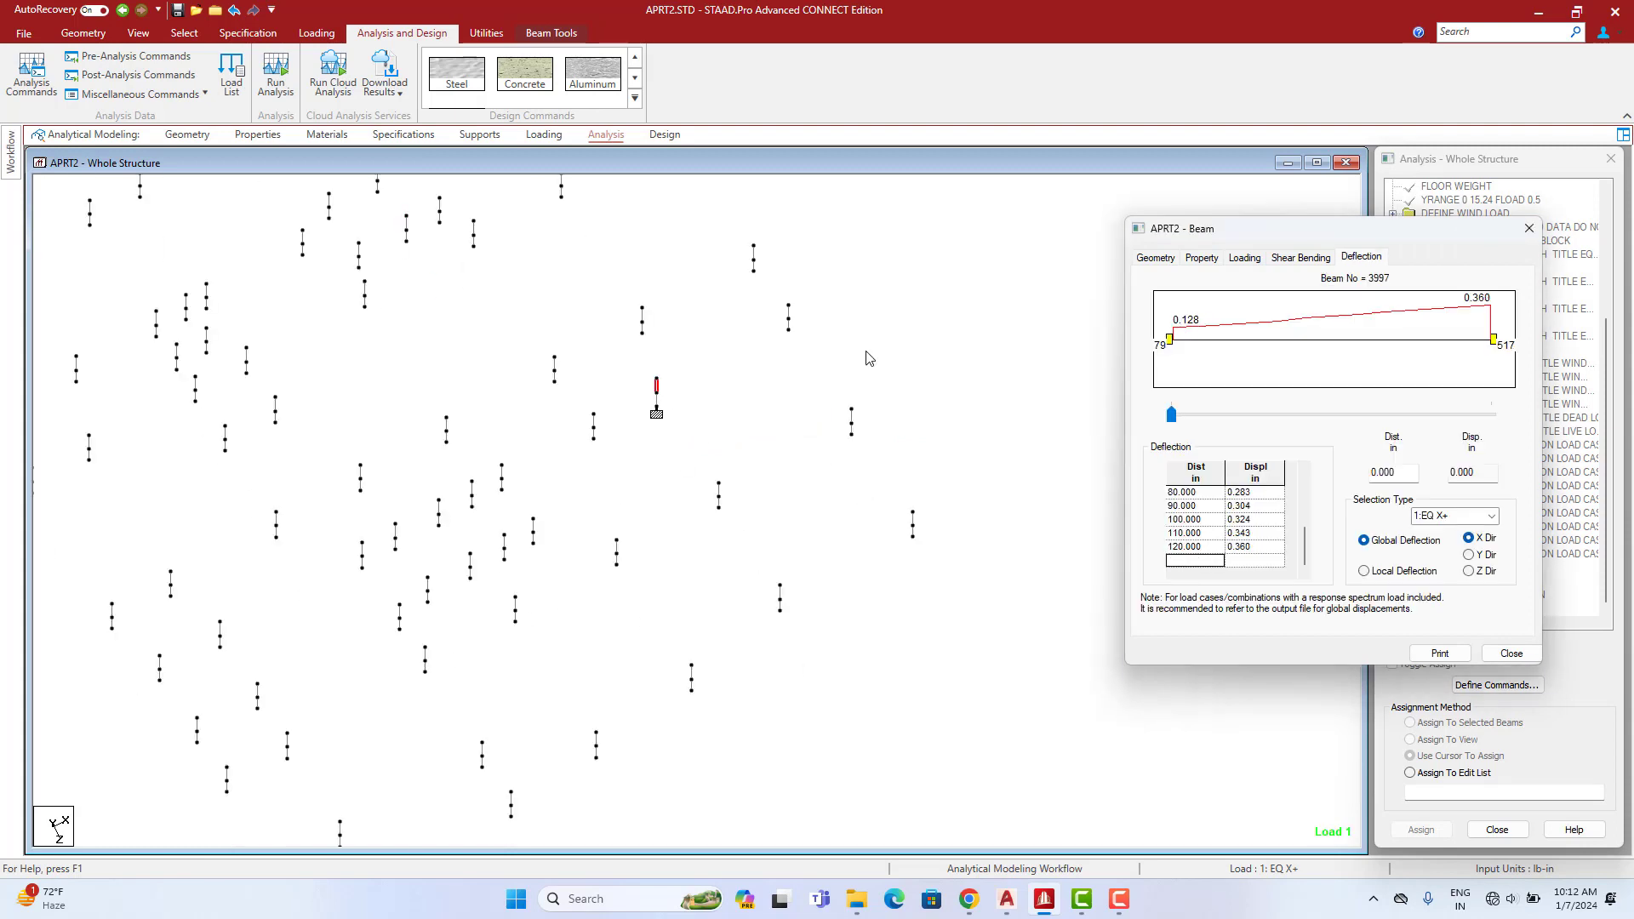
left_click(595, 424)
middle_click_drag(706, 464, 713, 394)
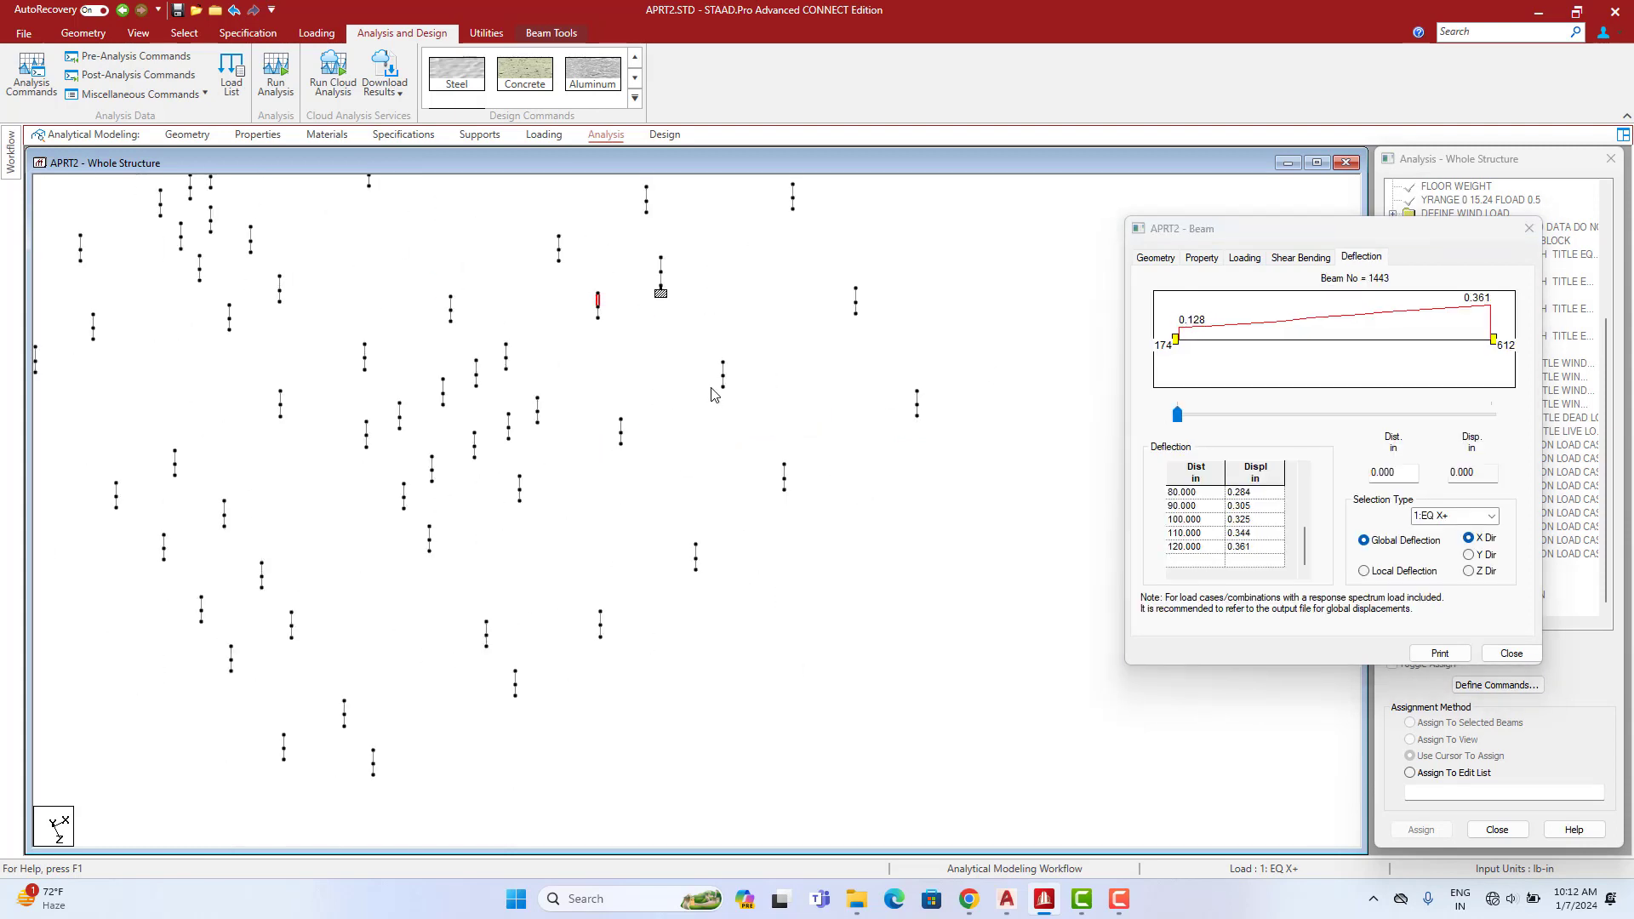
left_click(725, 368)
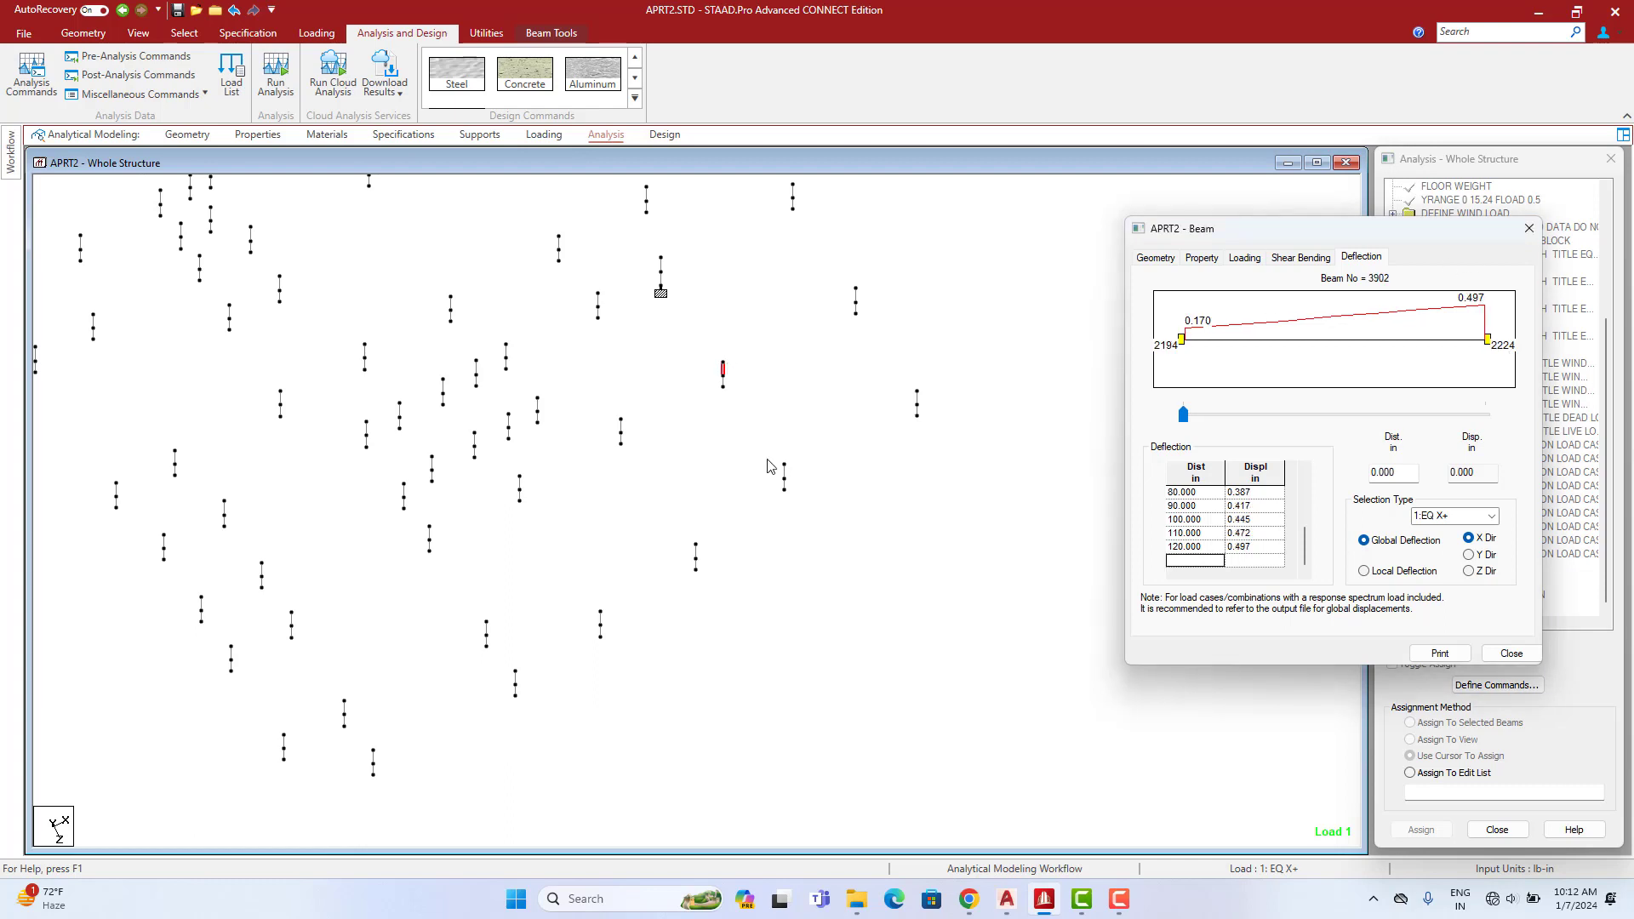
left_click(622, 430)
Query further columns including beam 4040, and dismiss the beam details window and selection
left_click(532, 494)
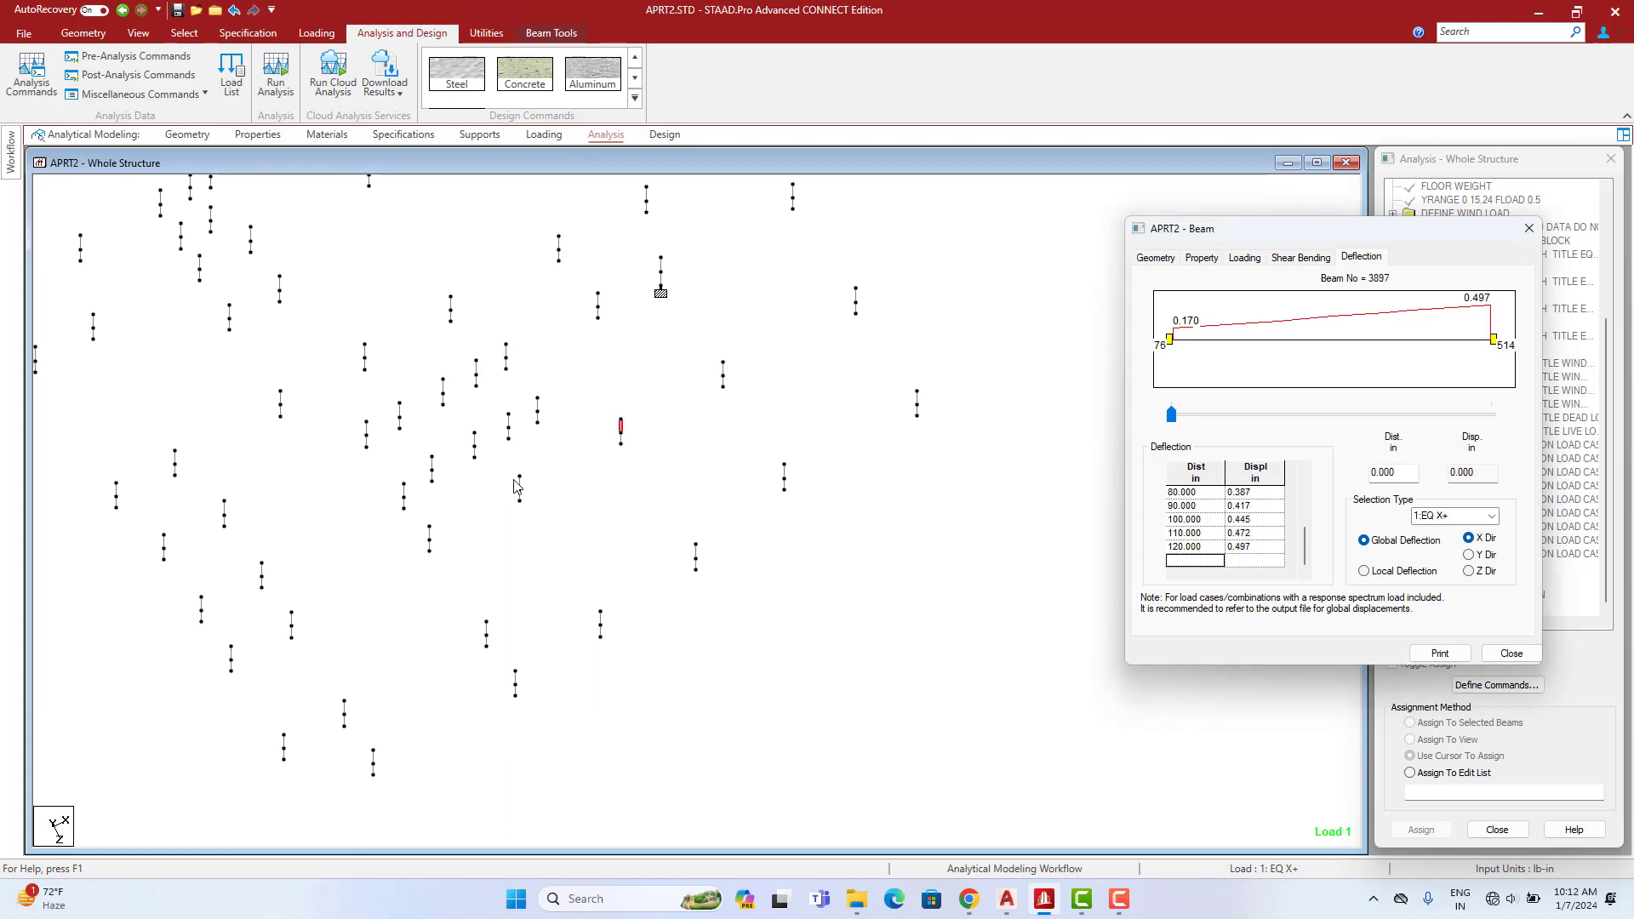
middle_click_drag(579, 515, 617, 407)
left_click(524, 522)
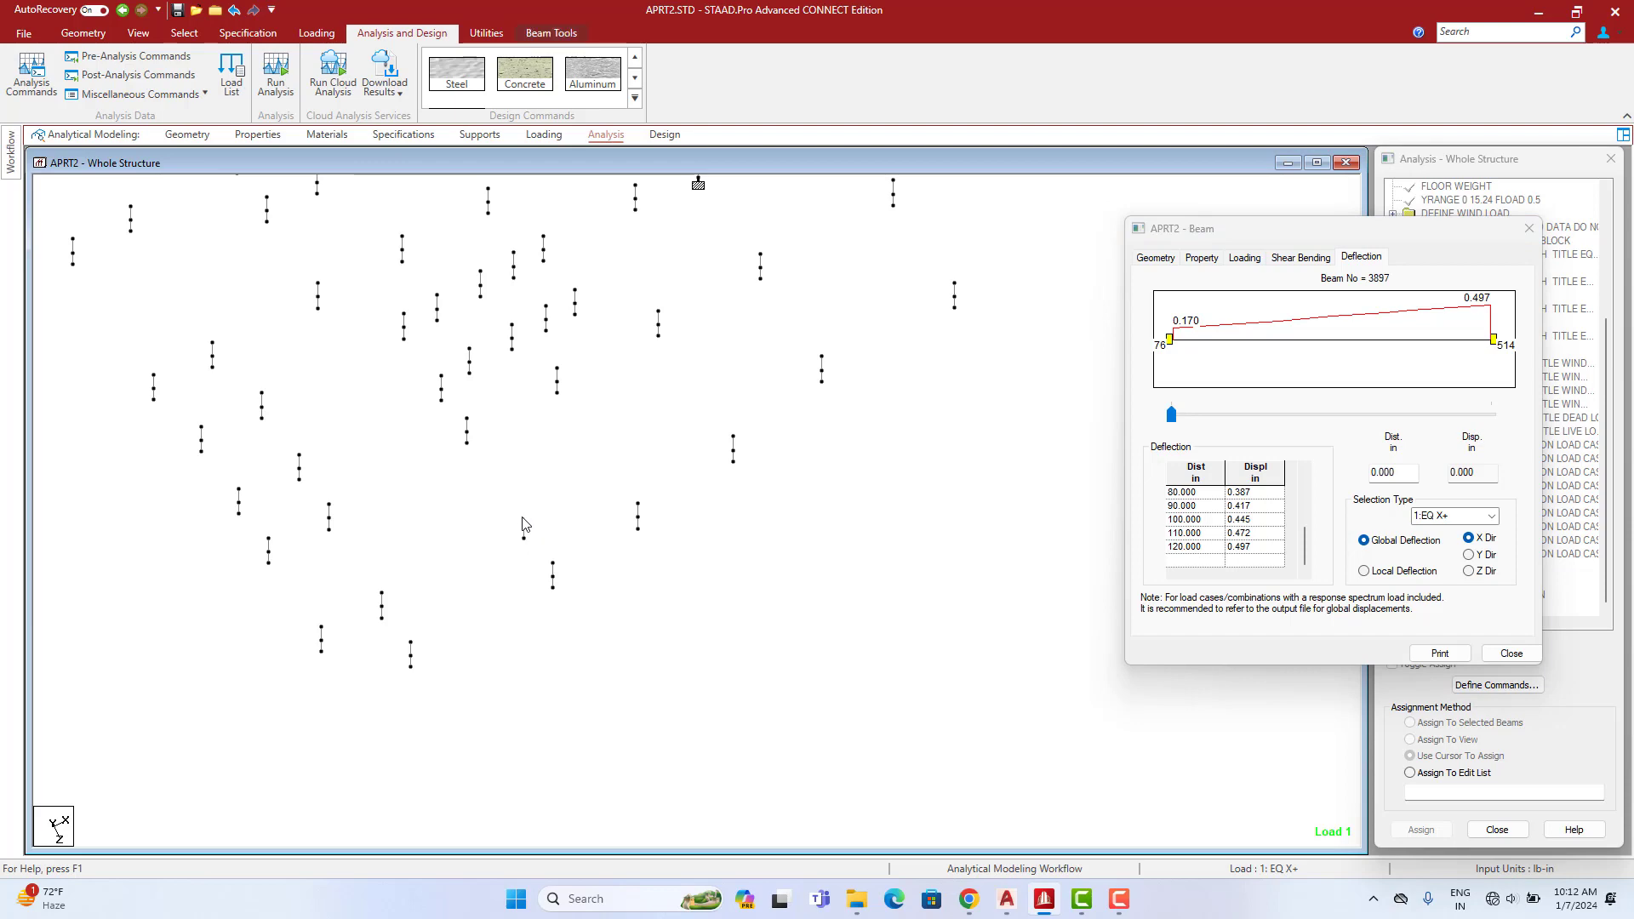
middle_click_drag(566, 504, 594, 601)
left_click(384, 359)
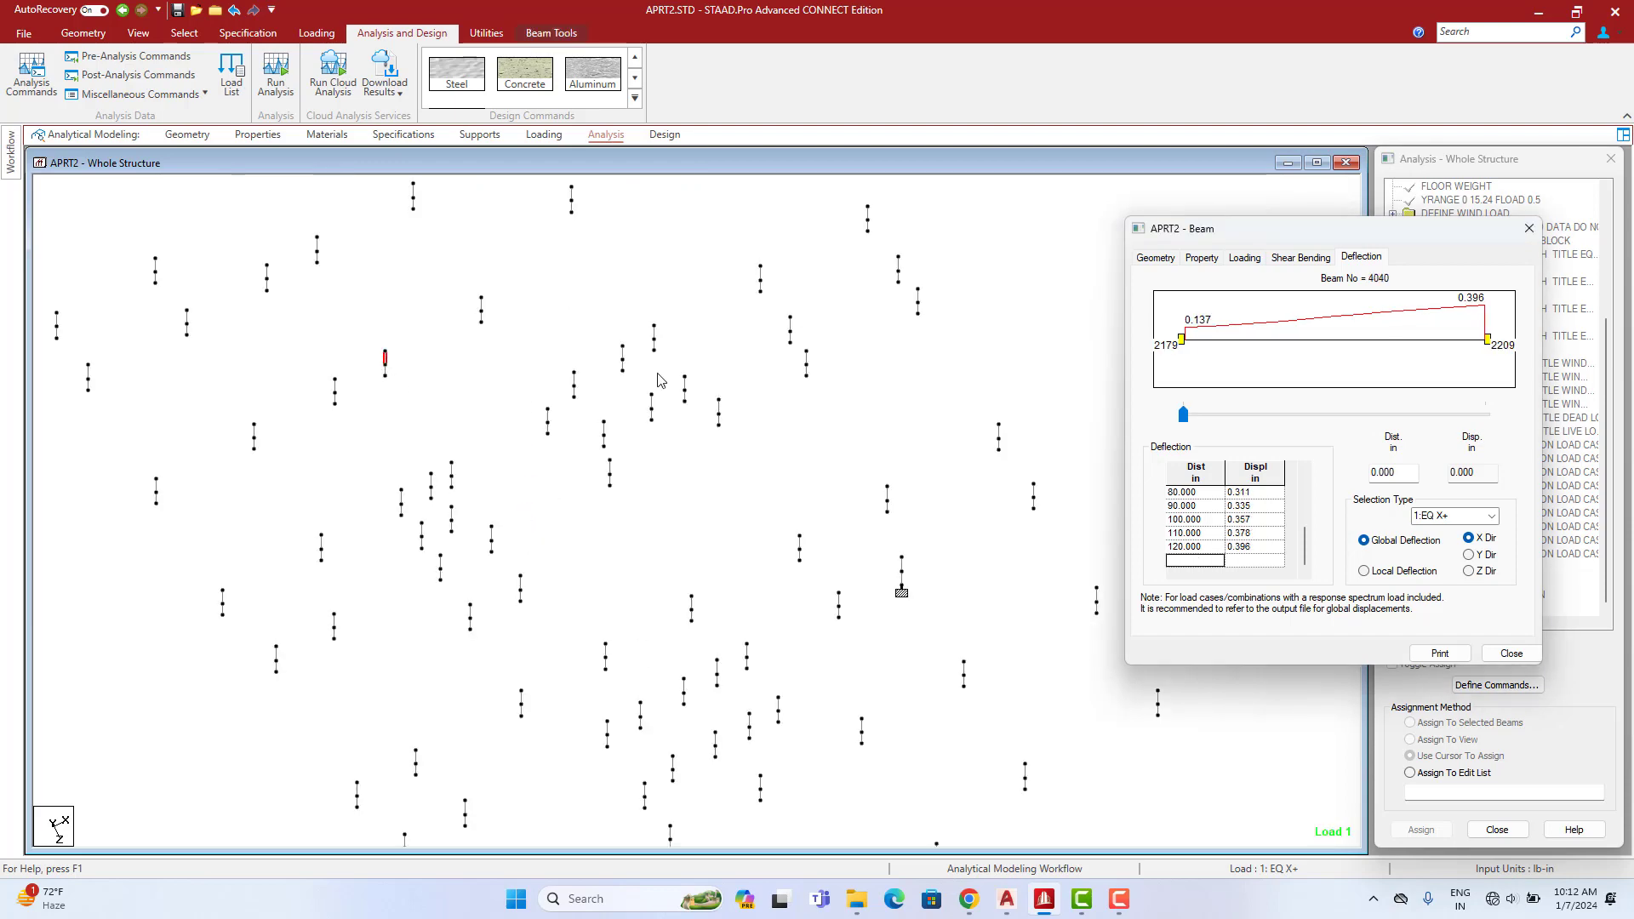
left_click(1529, 228)
left_click(936, 353)
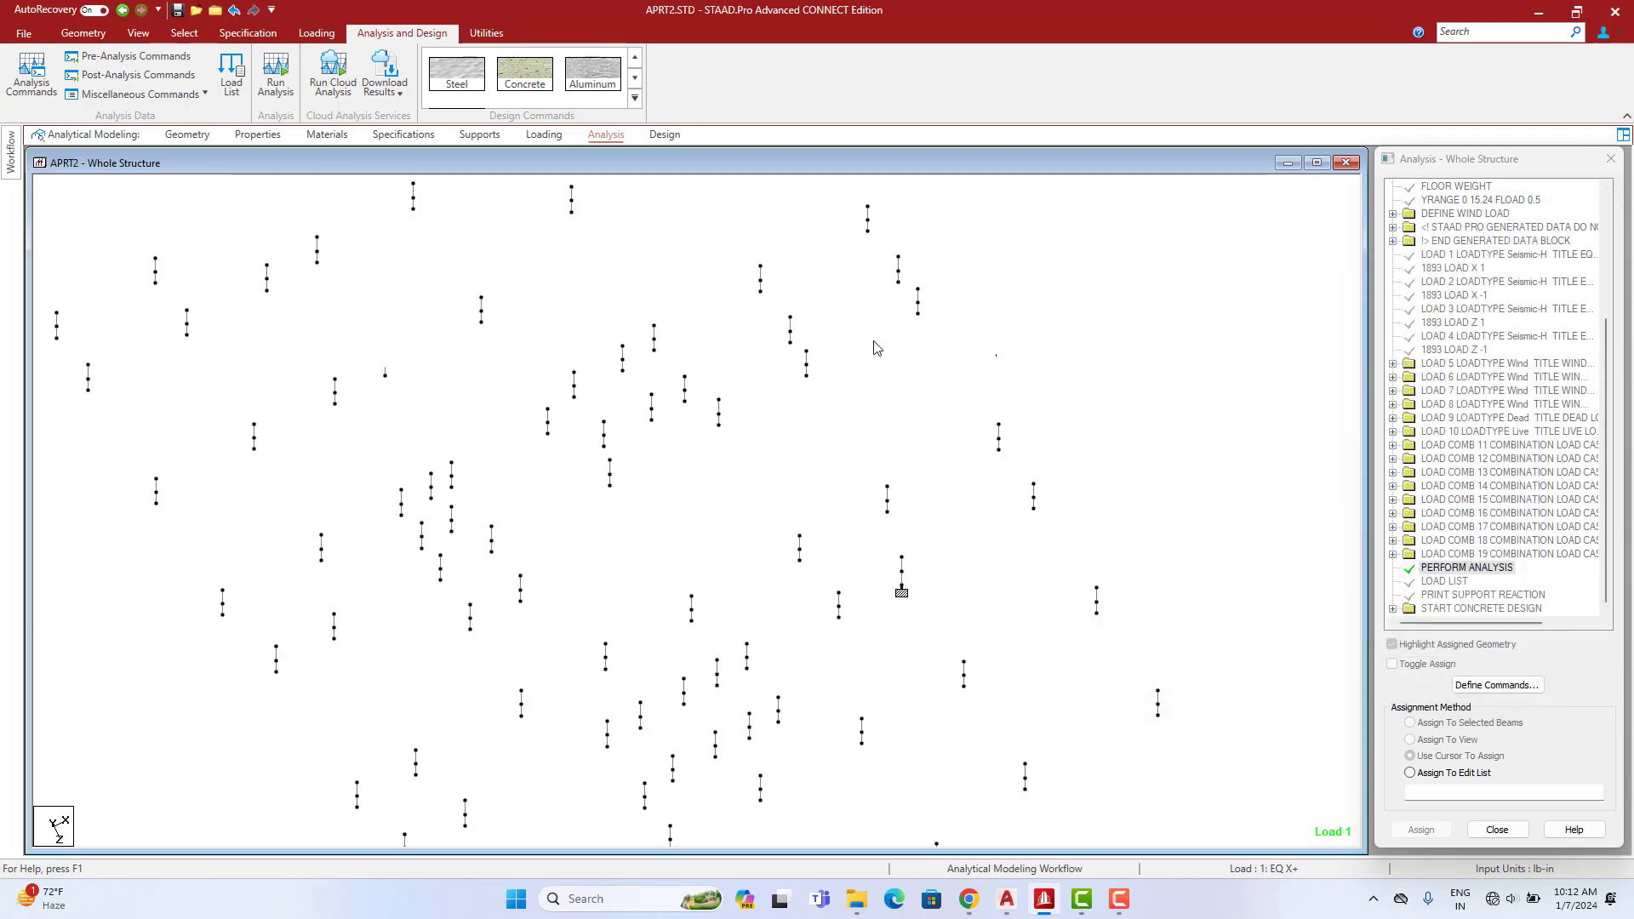
Set the concrete column section, property reference 1, to a YD of 18 in and a ZD of 12 in
left_click(260, 136)
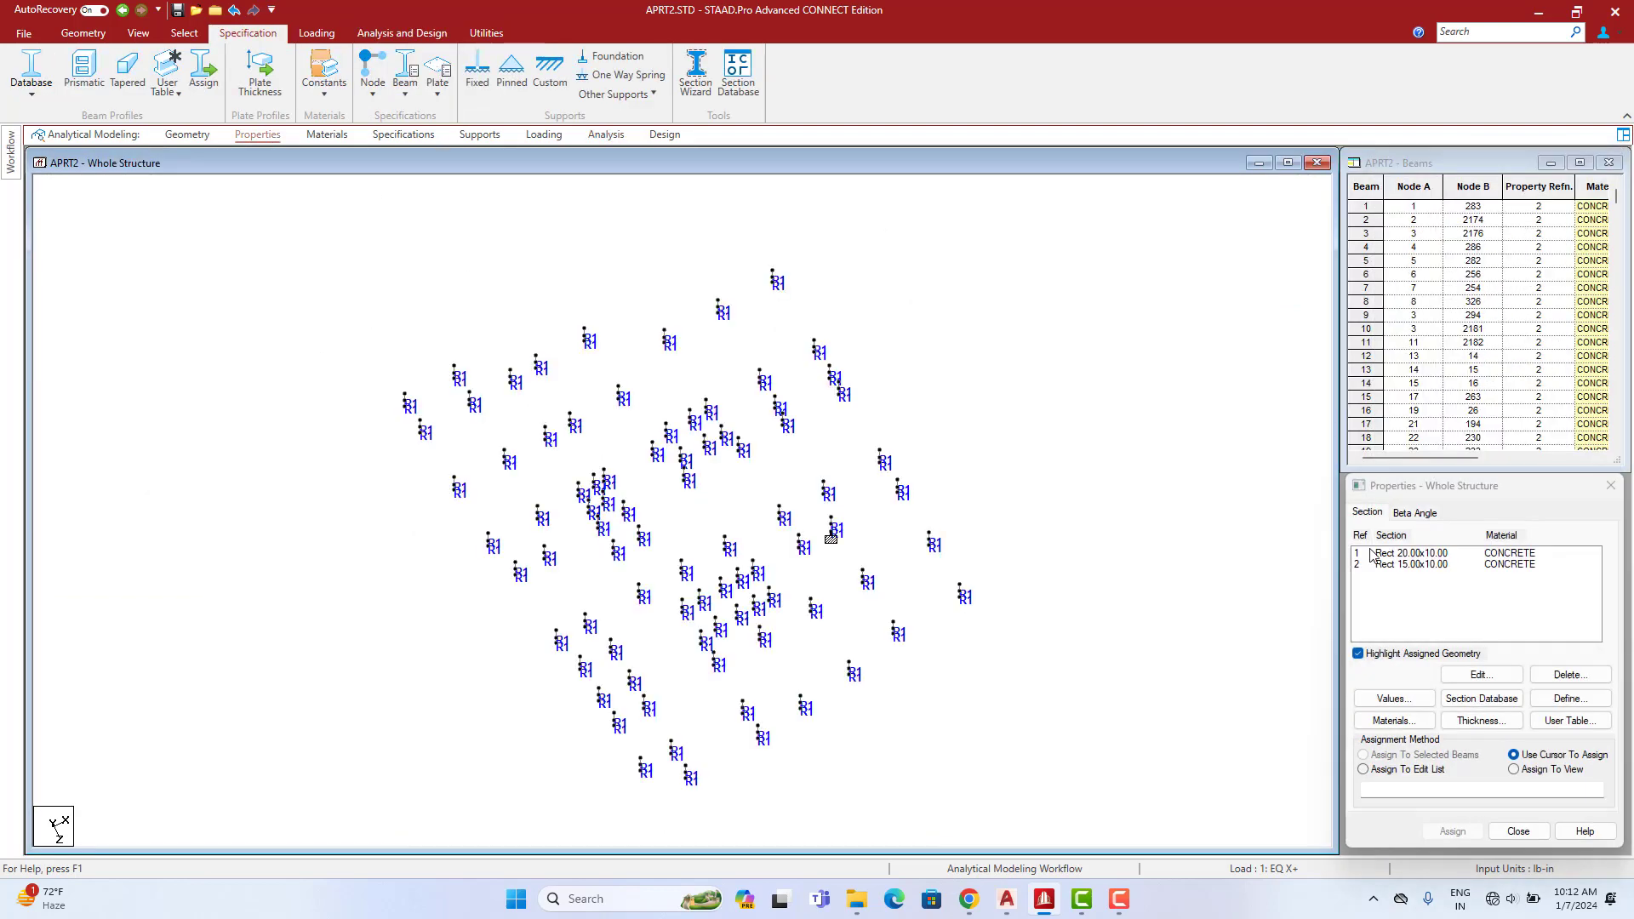
left_click(1421, 563)
left_click(1420, 554)
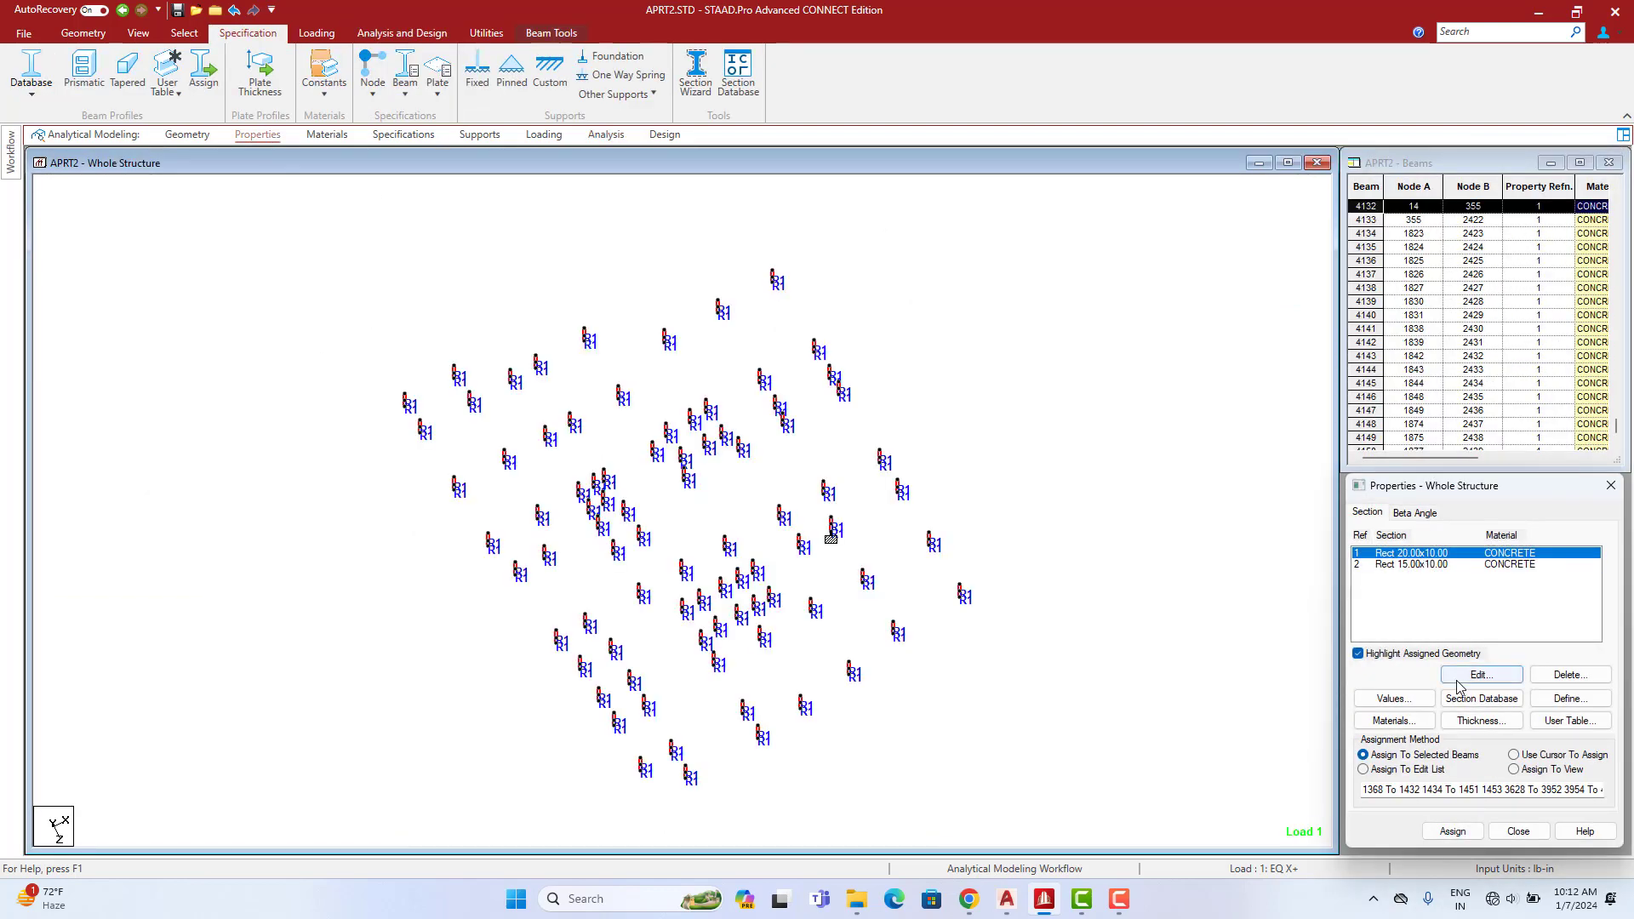
left_click(1481, 674)
left_click_drag(885, 463, 856, 468)
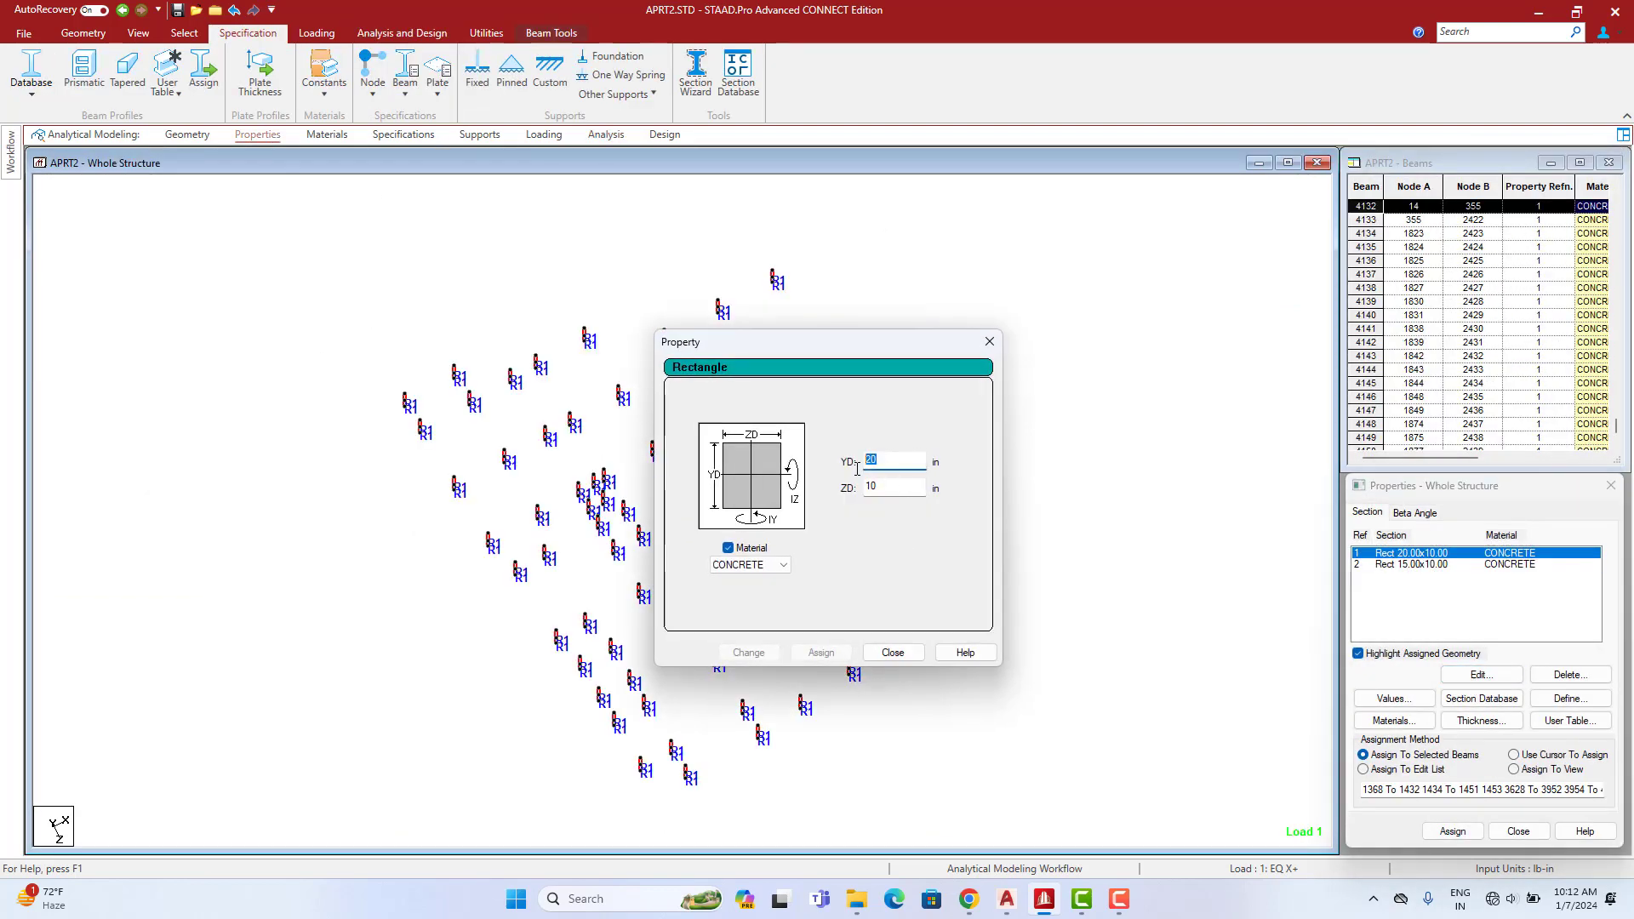
type("15")
left_click_drag(886, 487, 846, 476)
type("12")
left_click(737, 656)
left_click(882, 545)
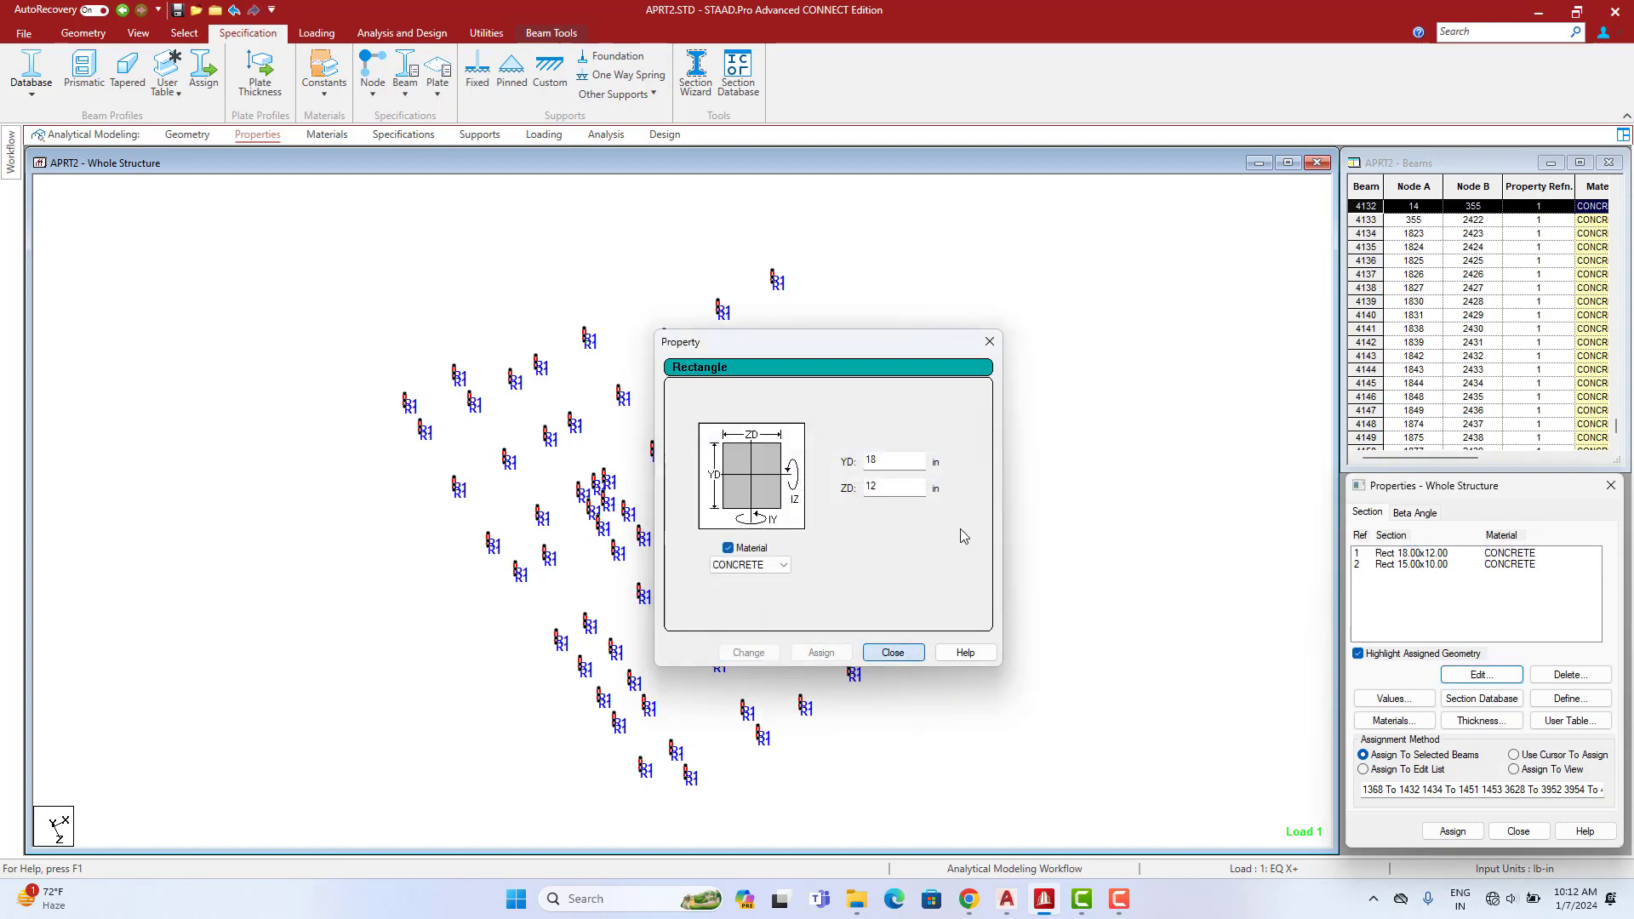
left_click(892, 651)
Run the analysis and concrete column design for the resized section, and stay in modeling mode when finished
left_click(401, 32)
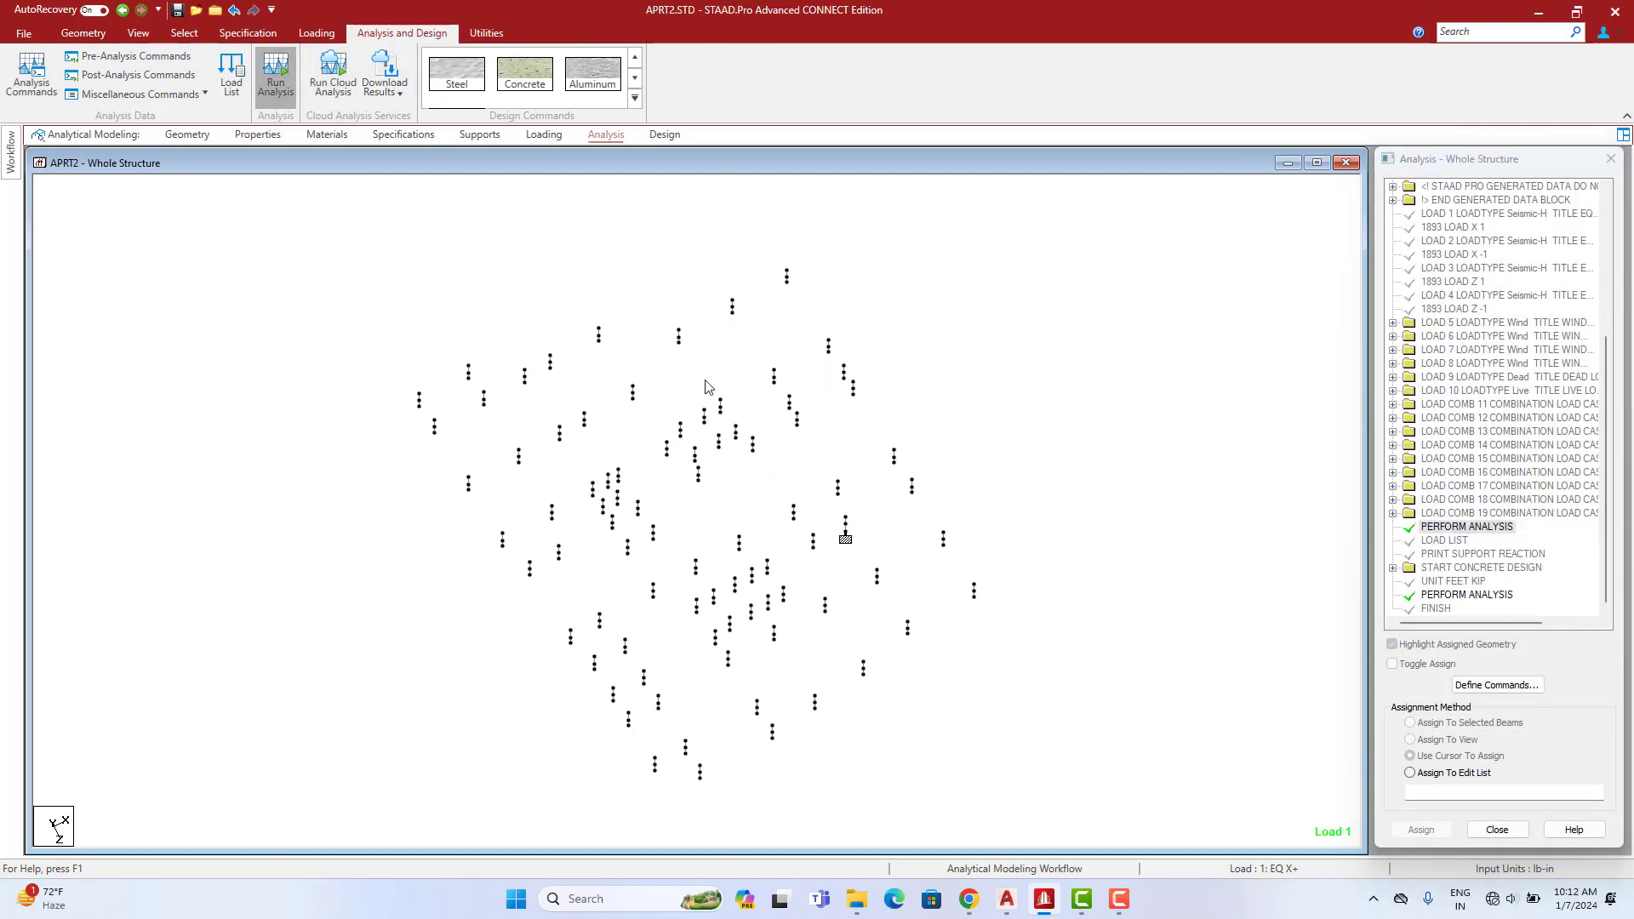
left_click(276, 77)
left_click(742, 534)
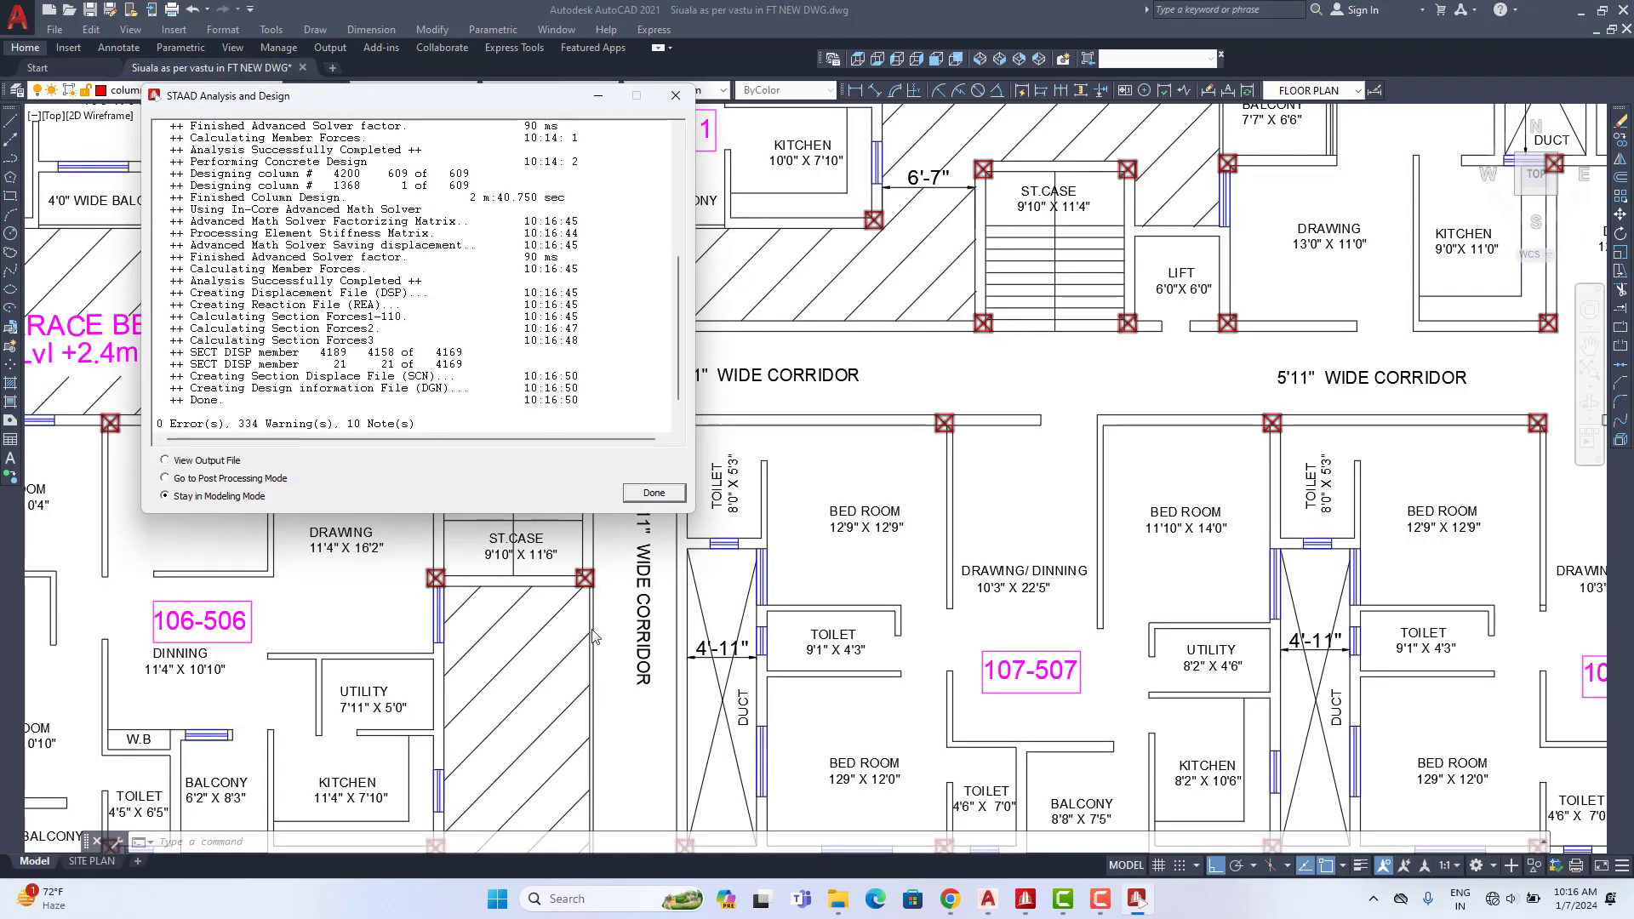
left_click(1131, 905)
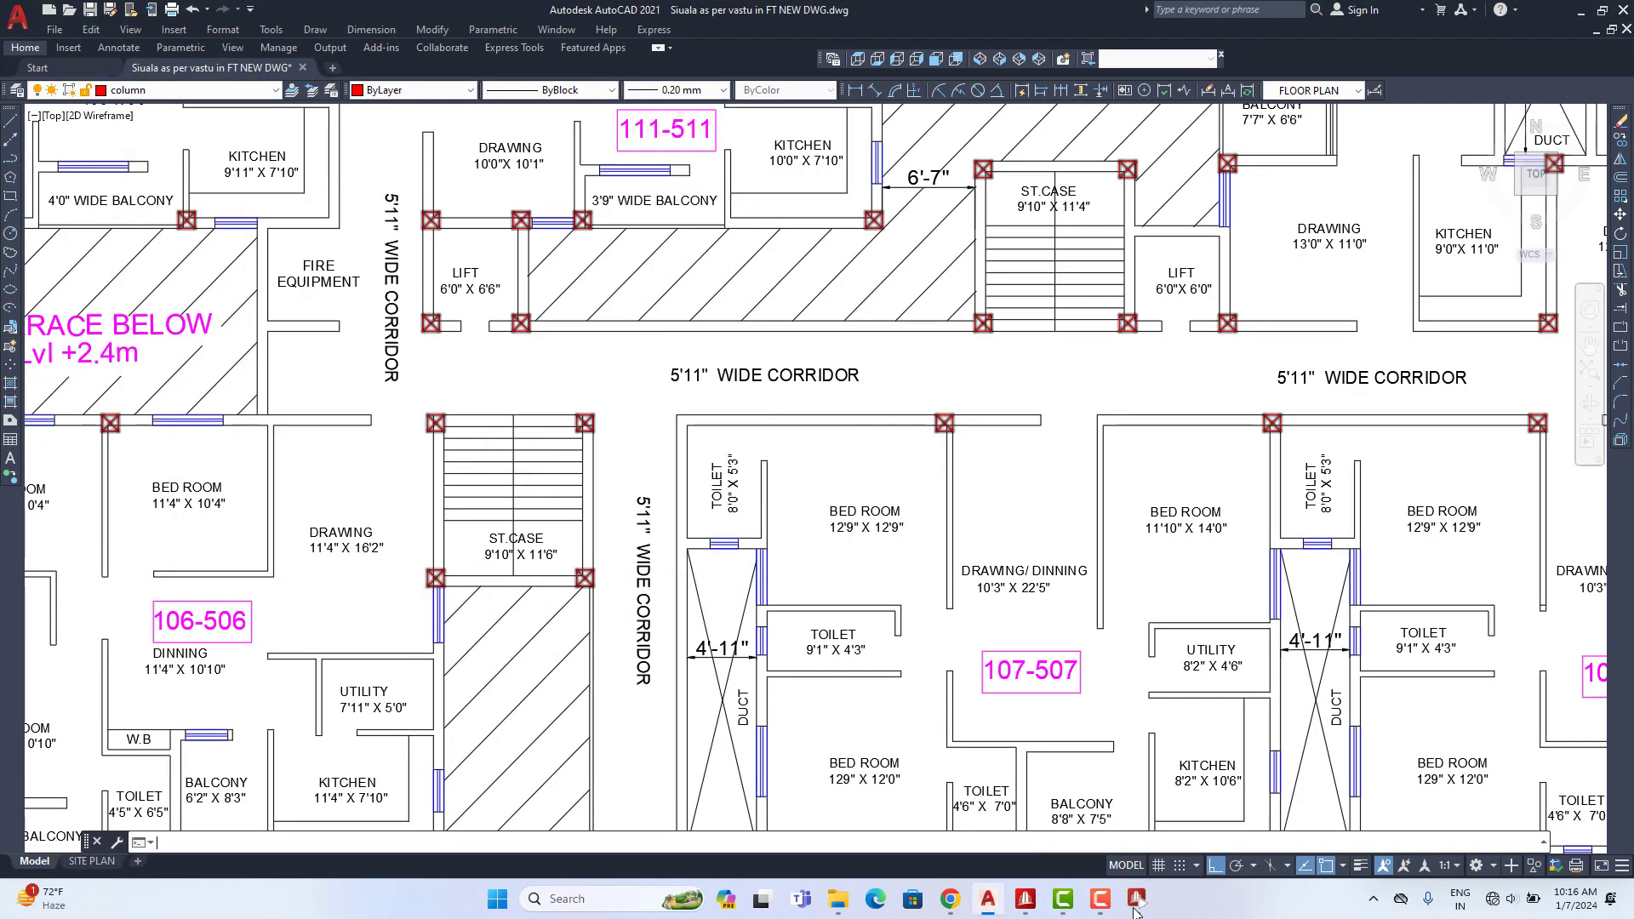
left_click(1131, 905)
left_click(1025, 898)
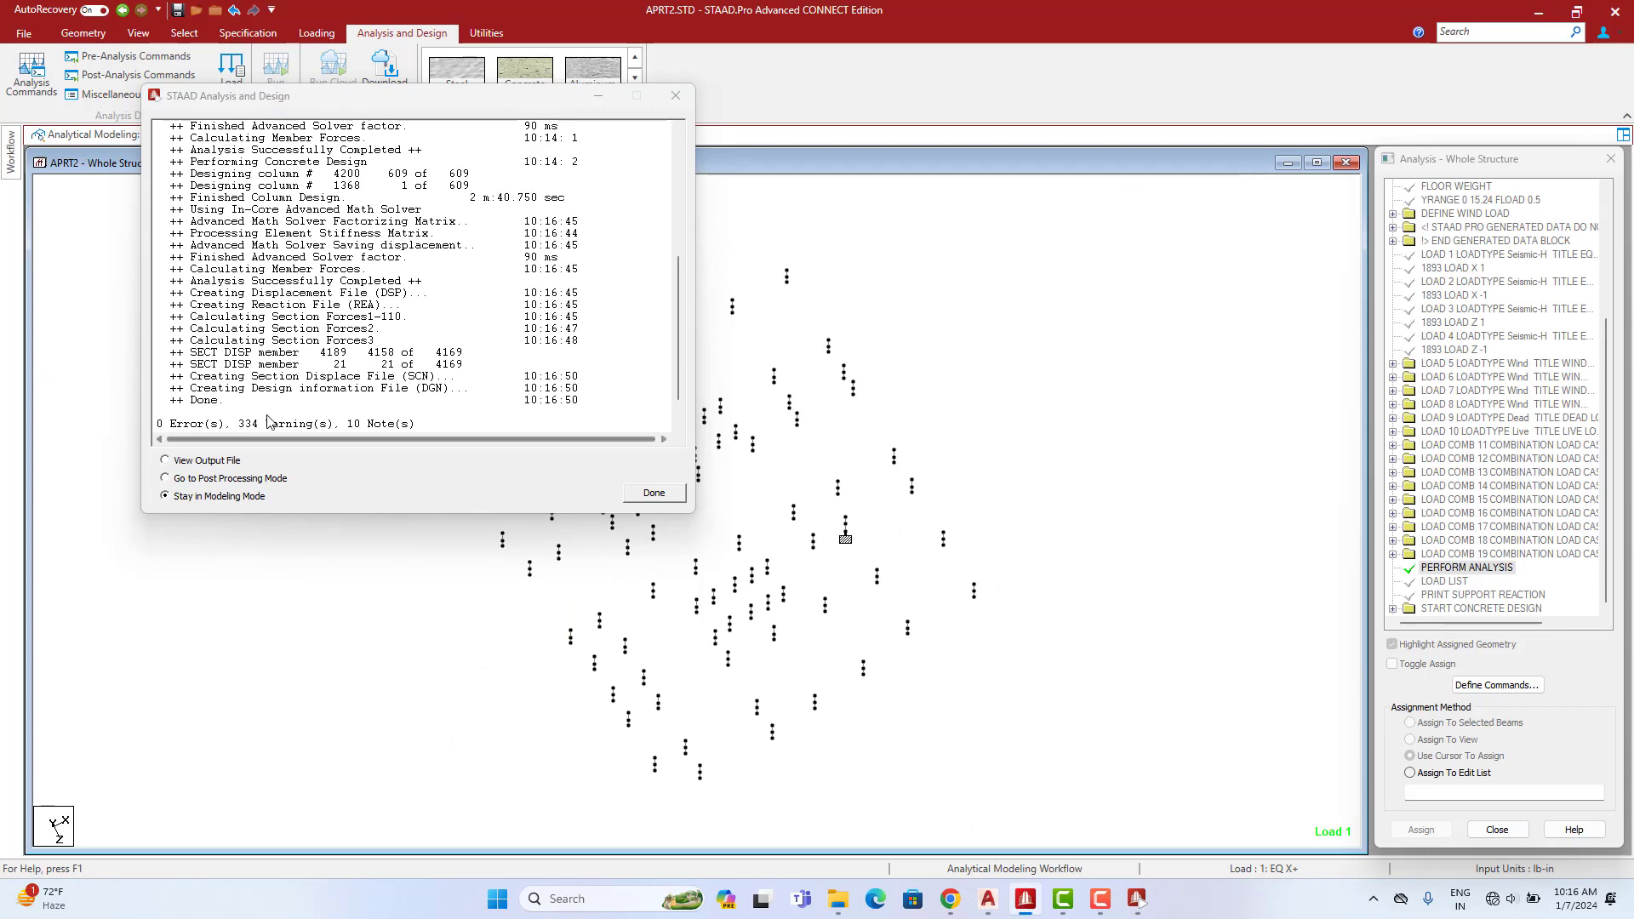
left_click(654, 493)
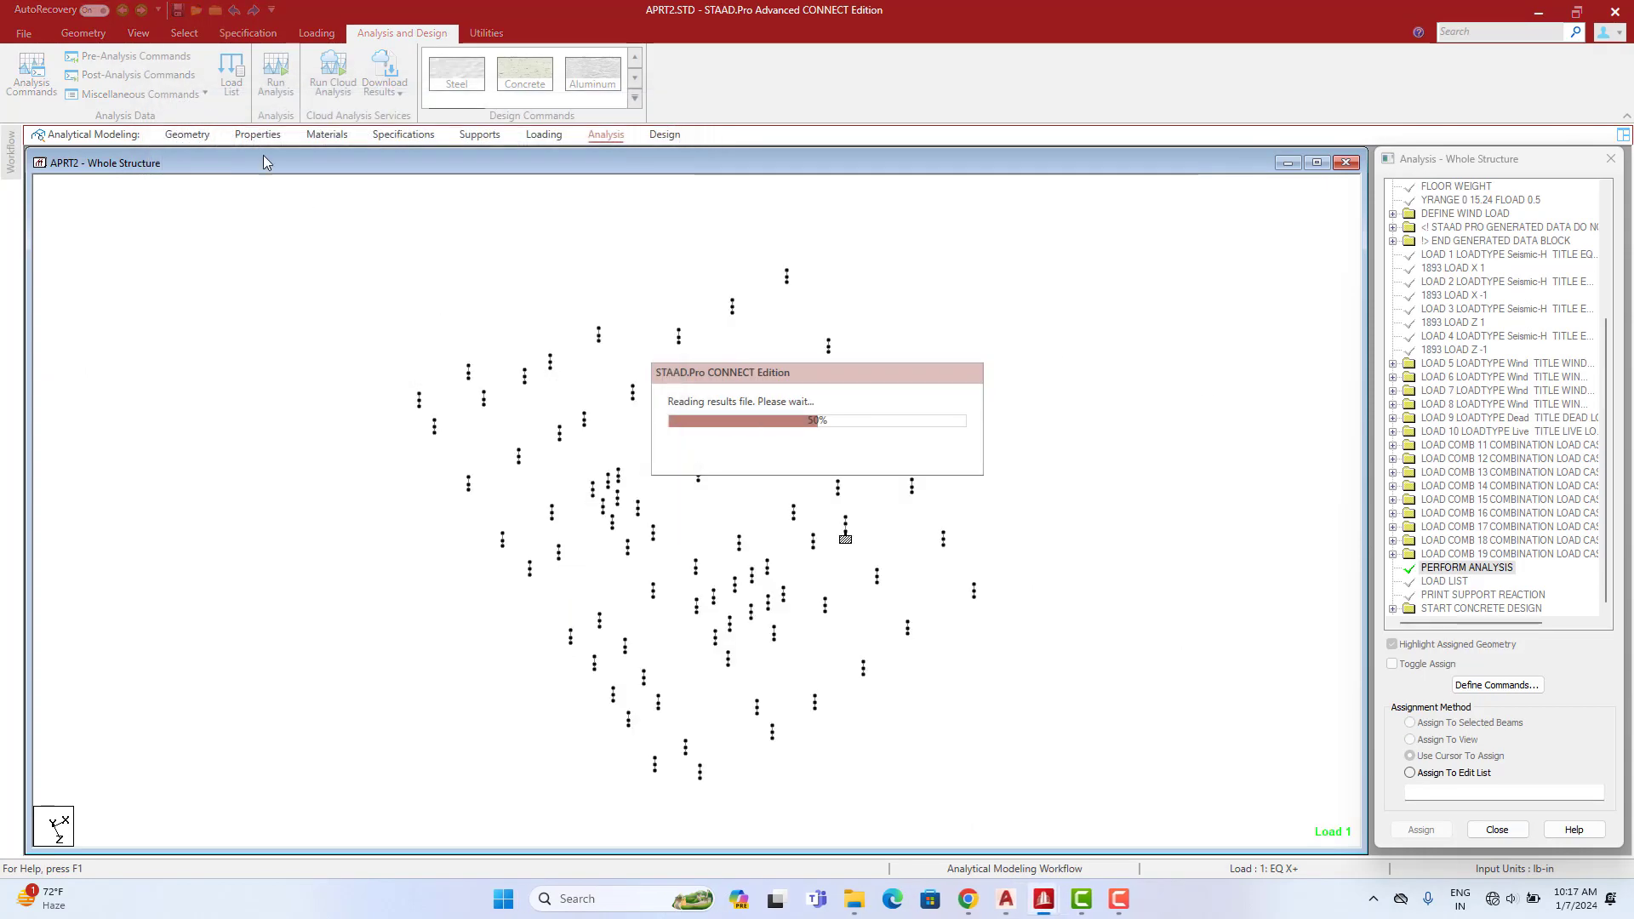
Show the concrete design of beam 3852 with section labels displayed, and place its details window clear of the columns
left_click(258, 136)
scroll(572, 513, "up", 8)
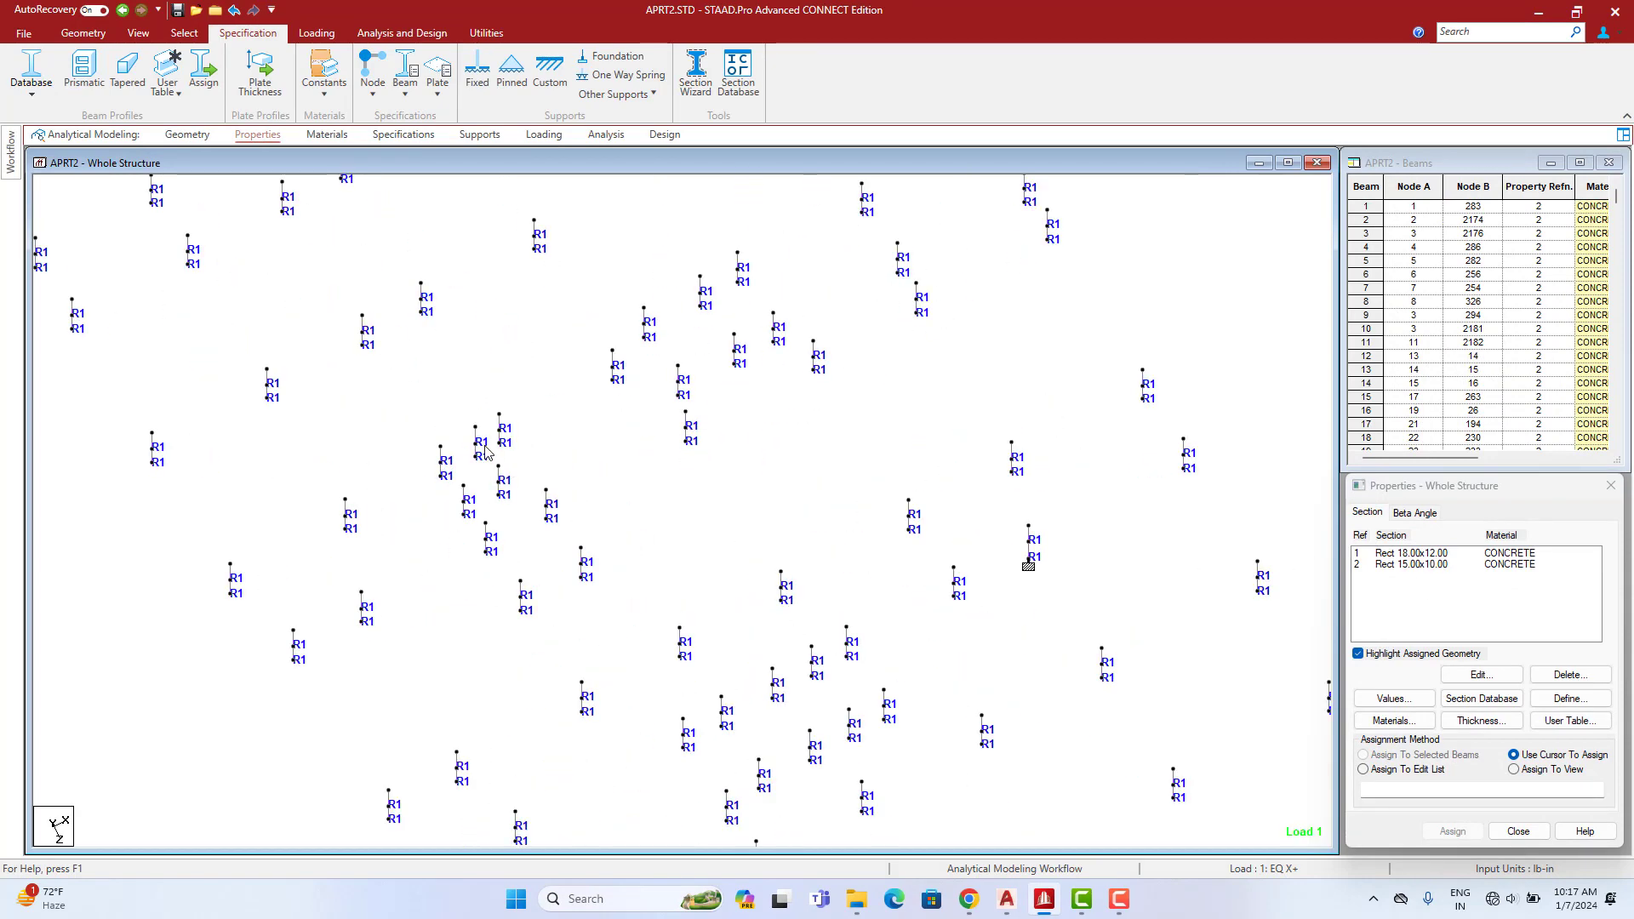
double_click(478, 439)
left_click(911, 268)
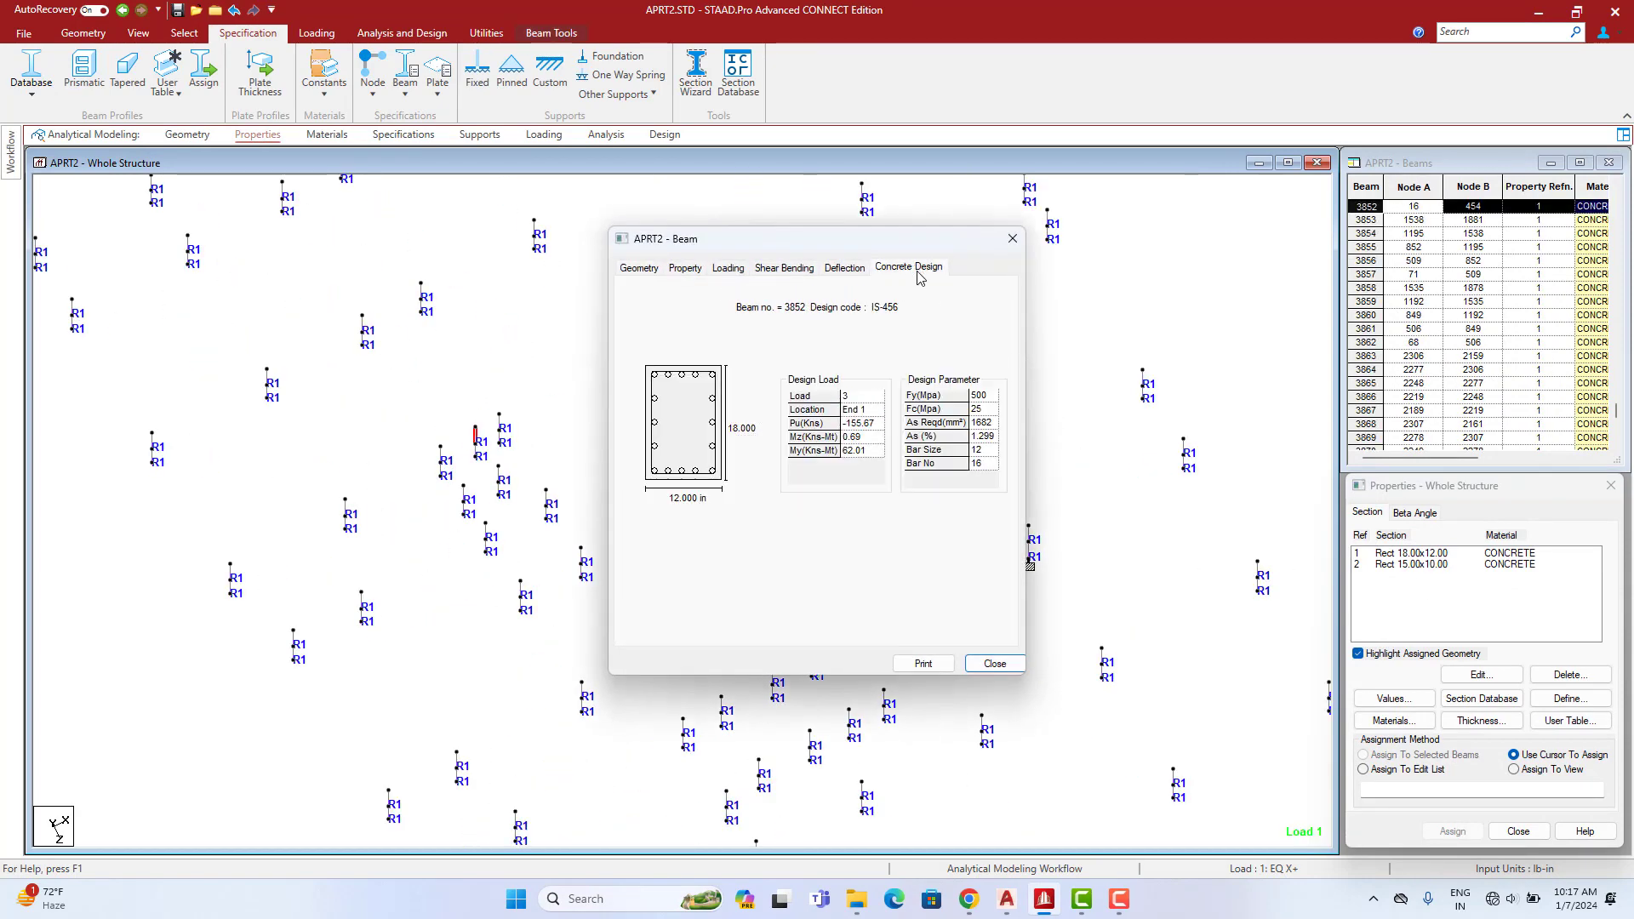
left_click_drag(895, 238, 1449, 237)
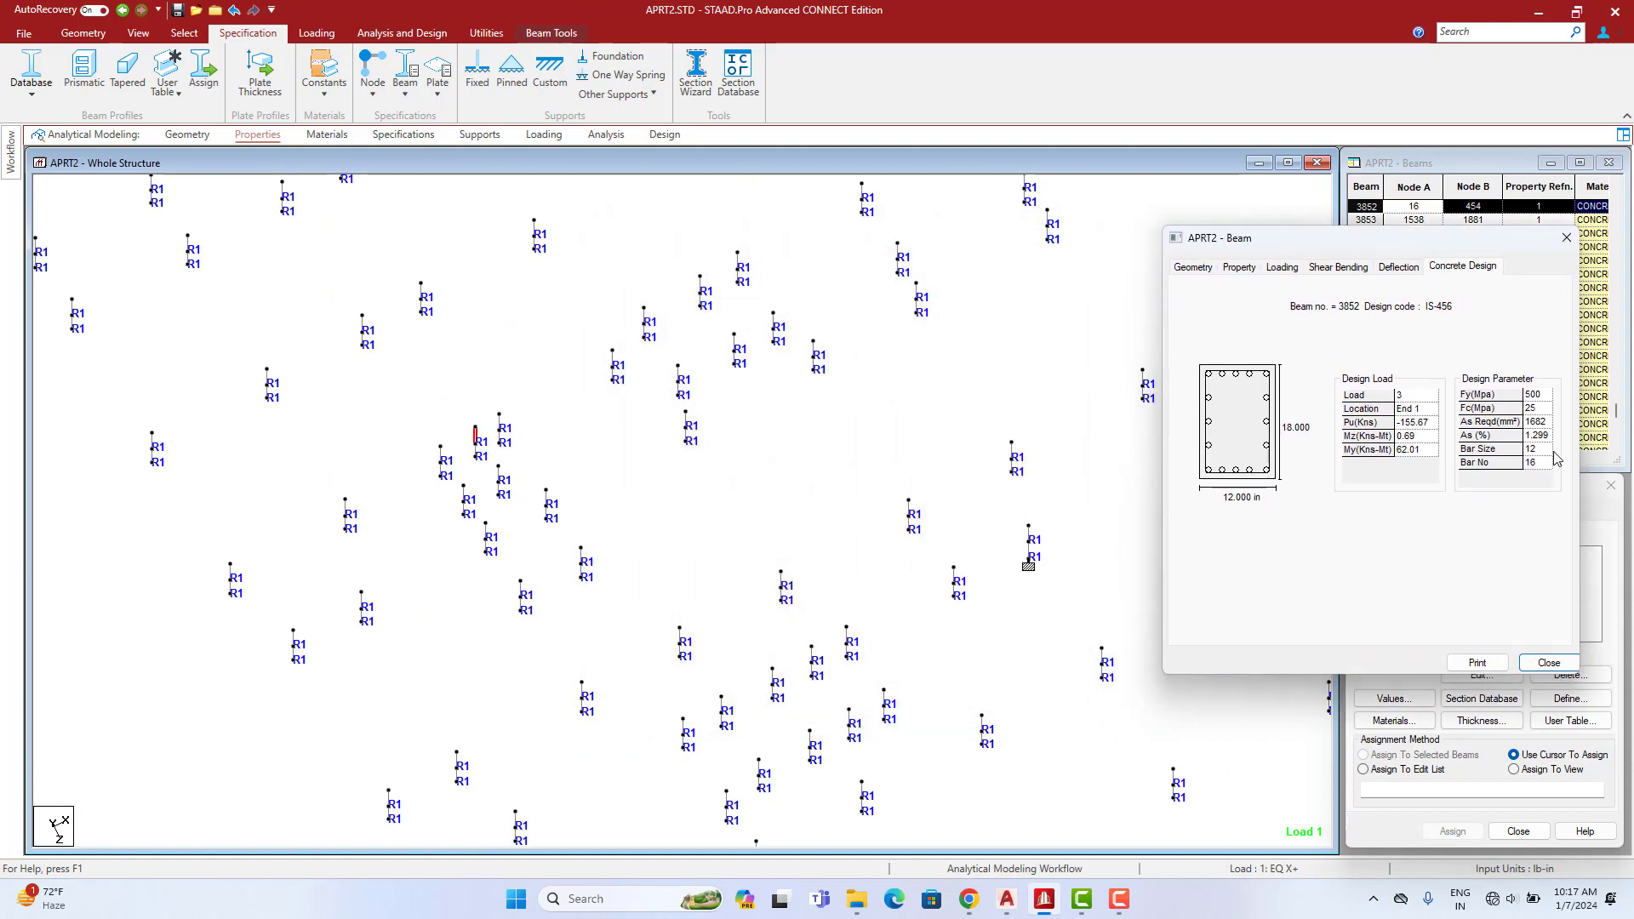
Check the concrete design of the columns around beam 3852: beams 4020, 3737, 1445 and 3962
left_click(500, 473)
left_click(550, 498)
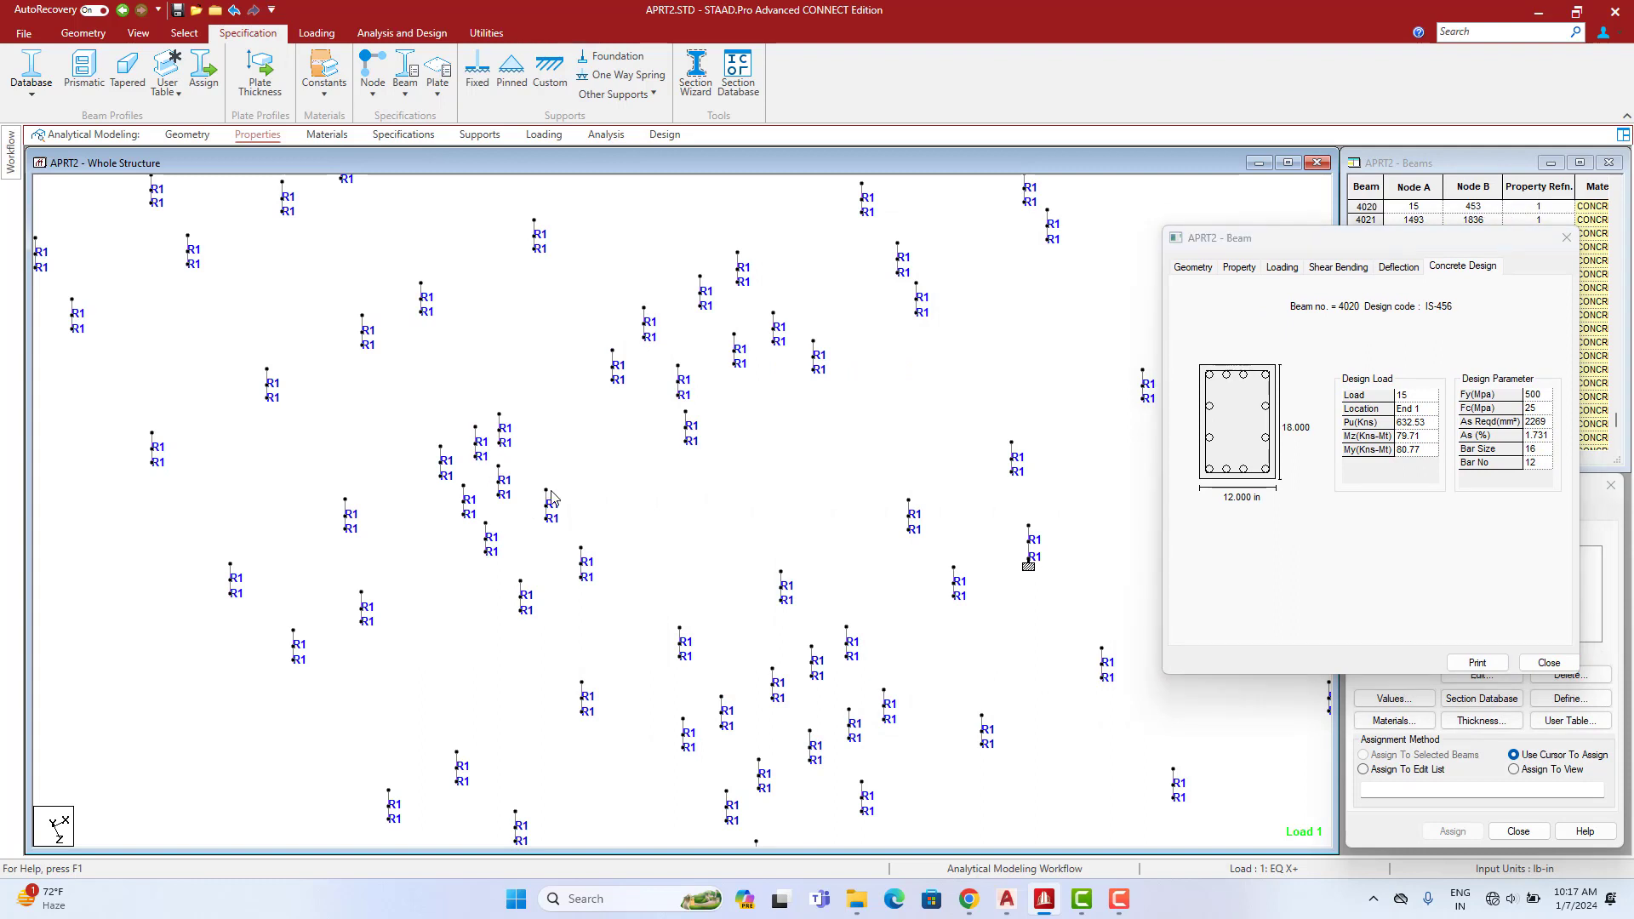
left_click(909, 483)
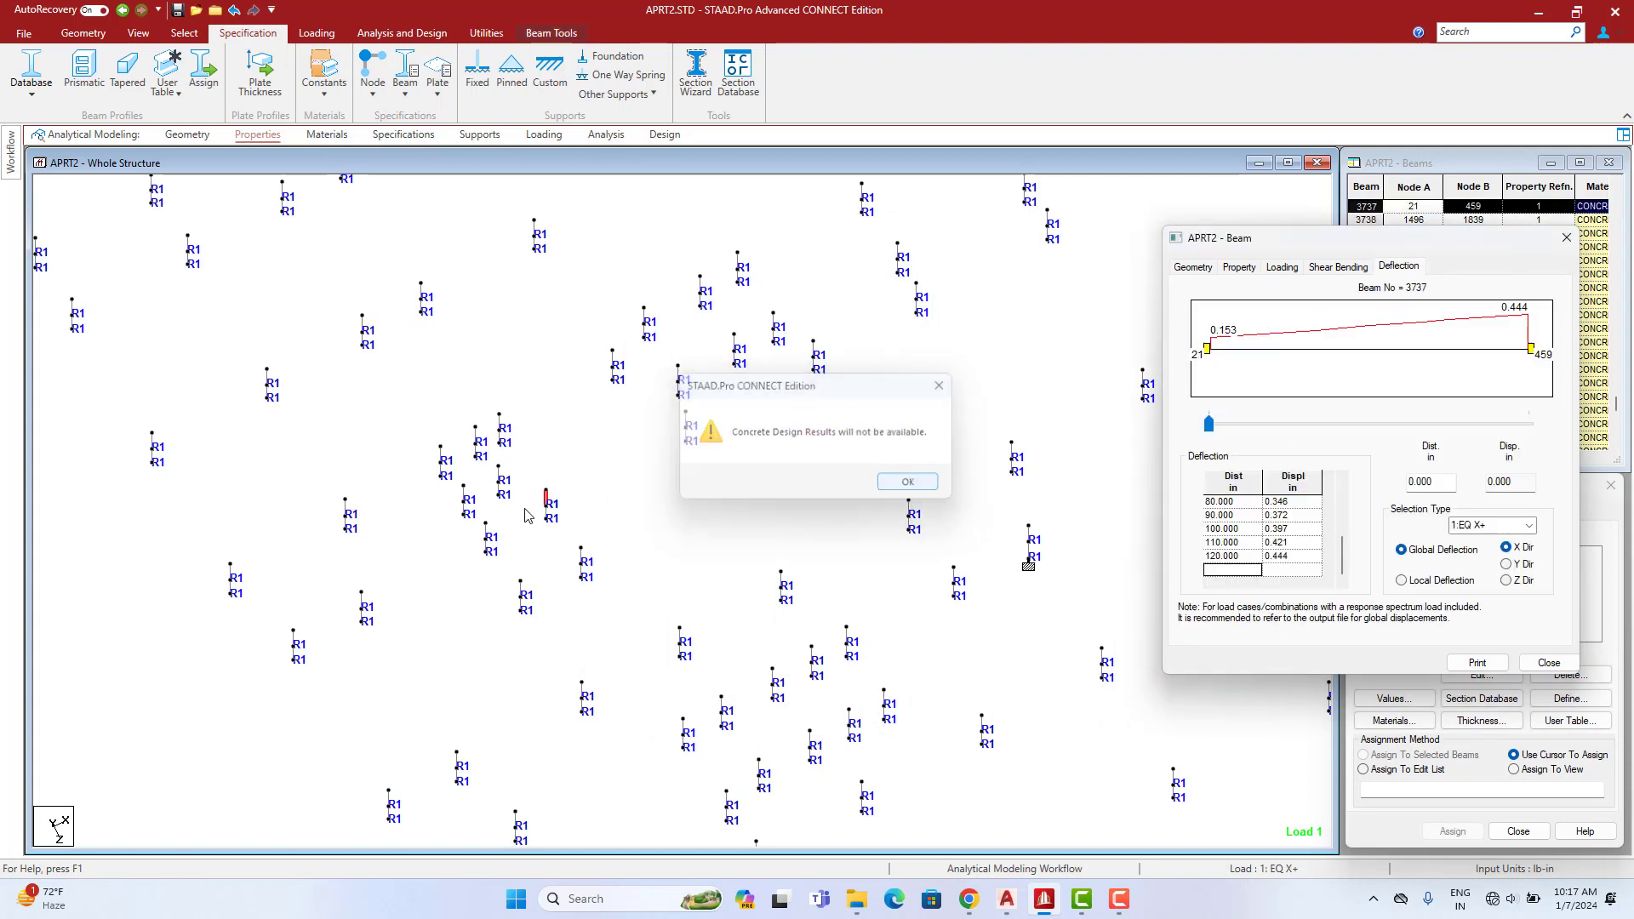
left_click(464, 497)
left_click(1470, 267)
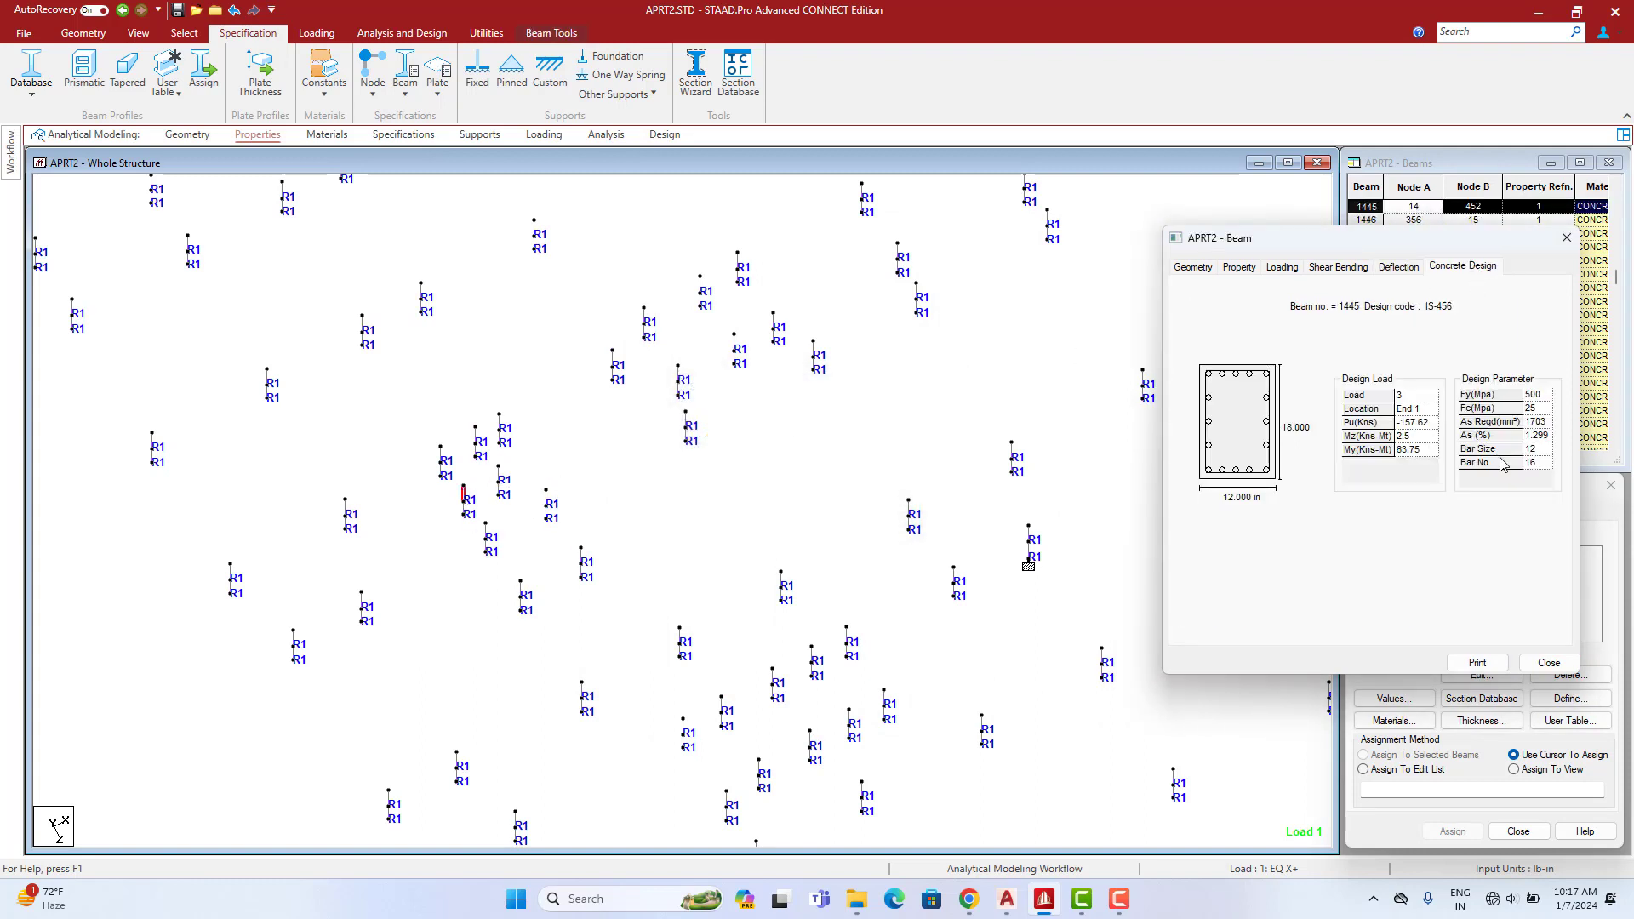
left_click(441, 451)
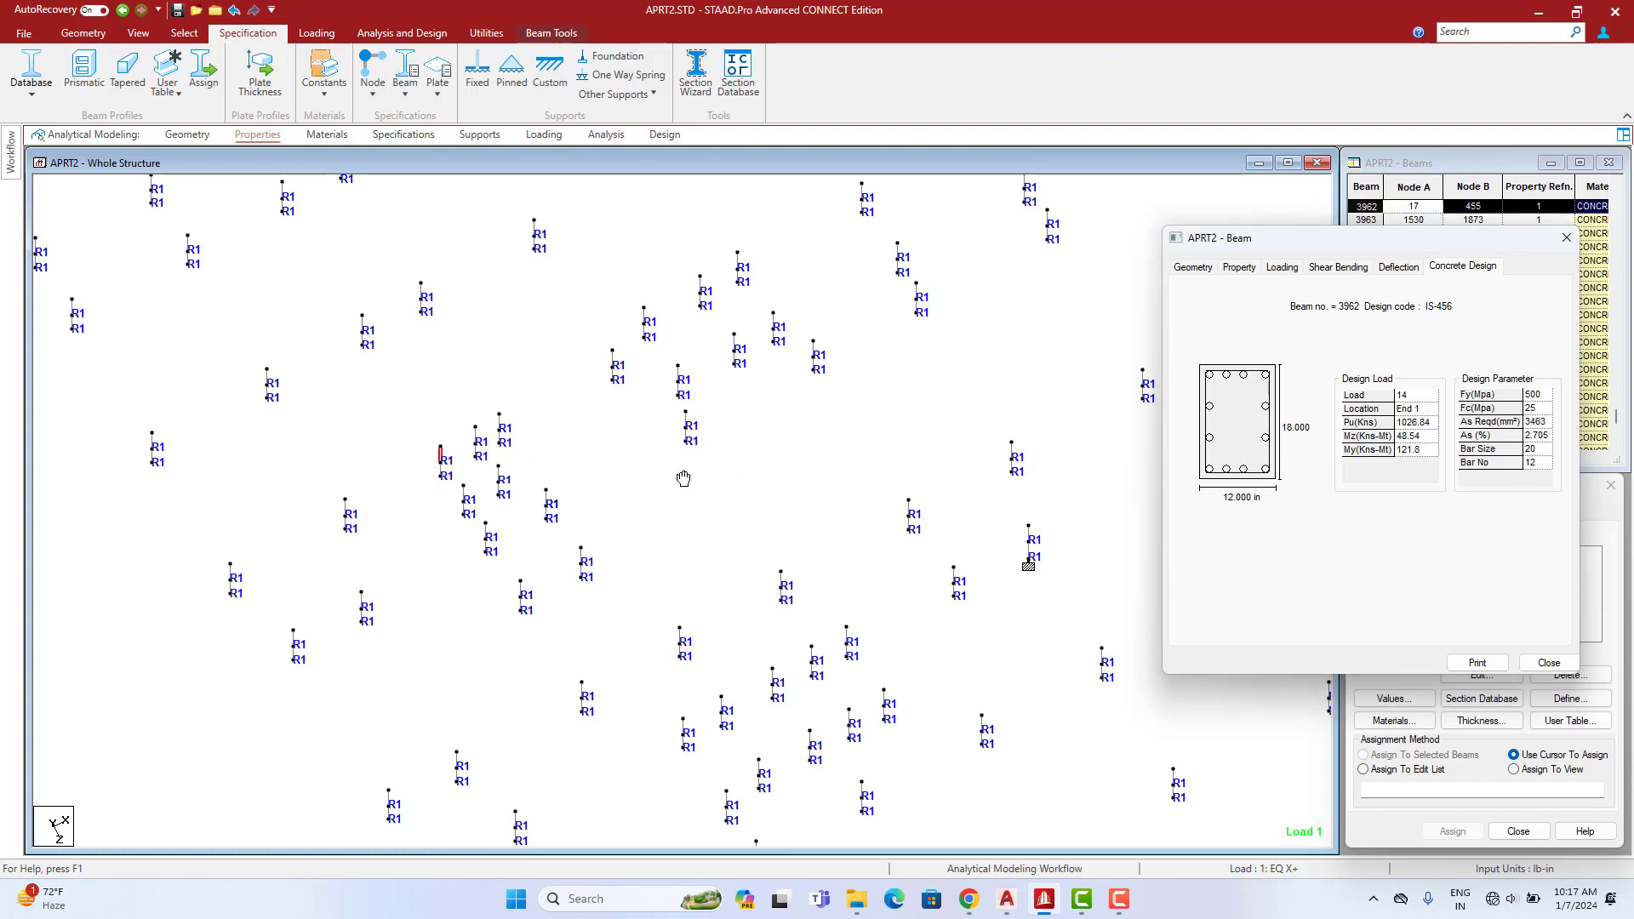
Examine the concrete design of beams 3727, 3842, 3947 and 3717 in the neighbouring column cluster
middle_click_drag(682, 478, 483, 518)
left_click(478, 410)
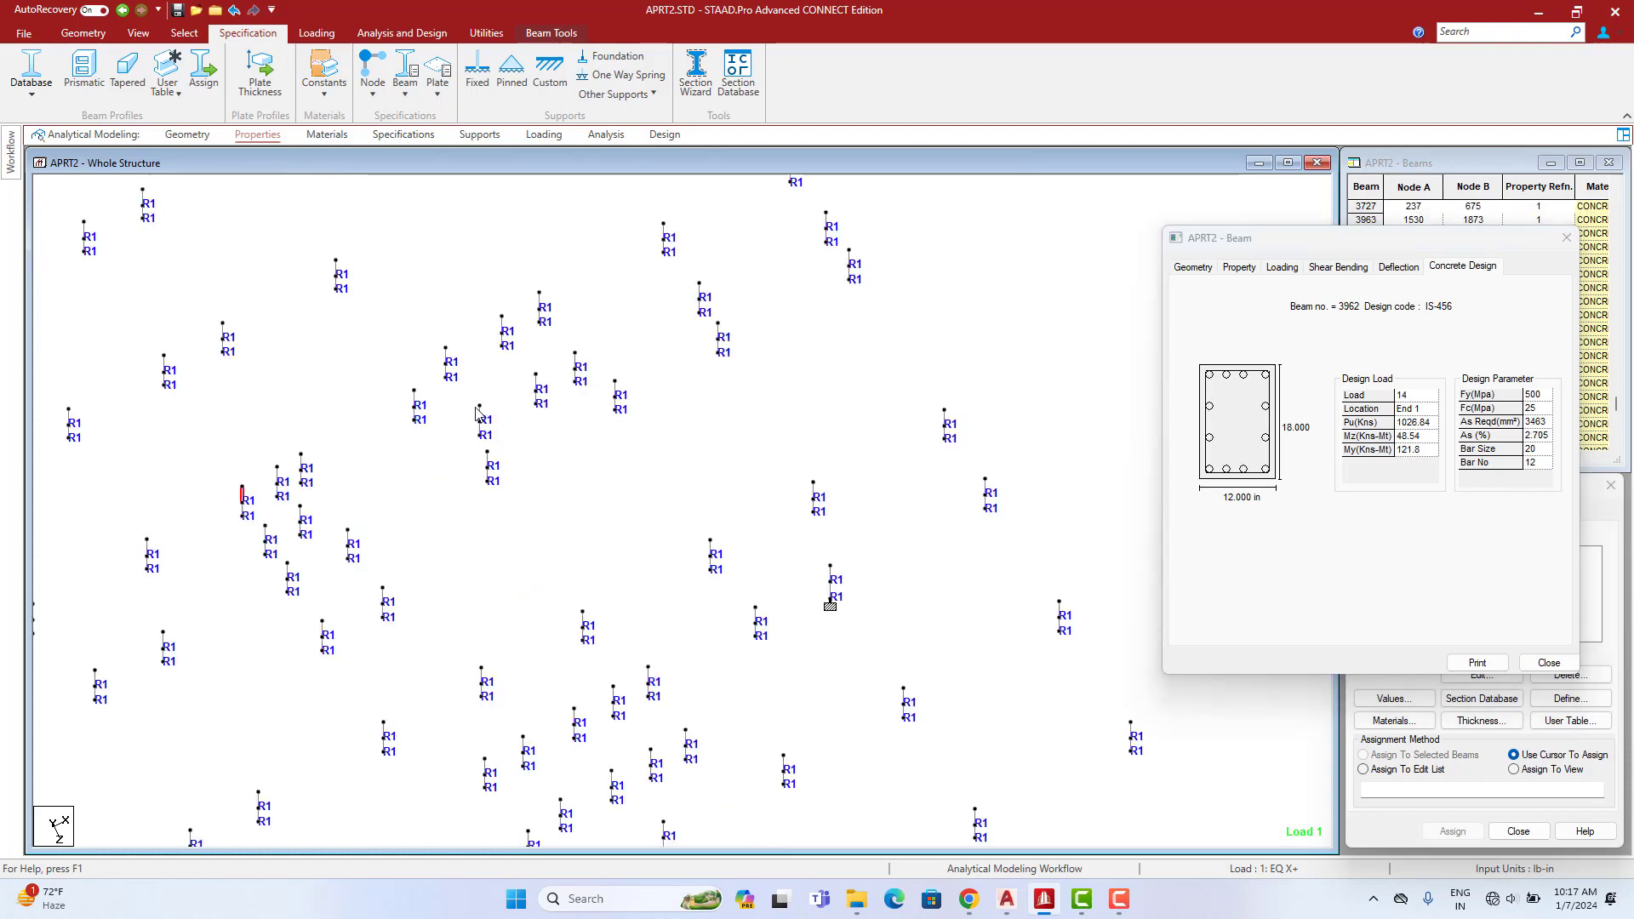
left_click(415, 399)
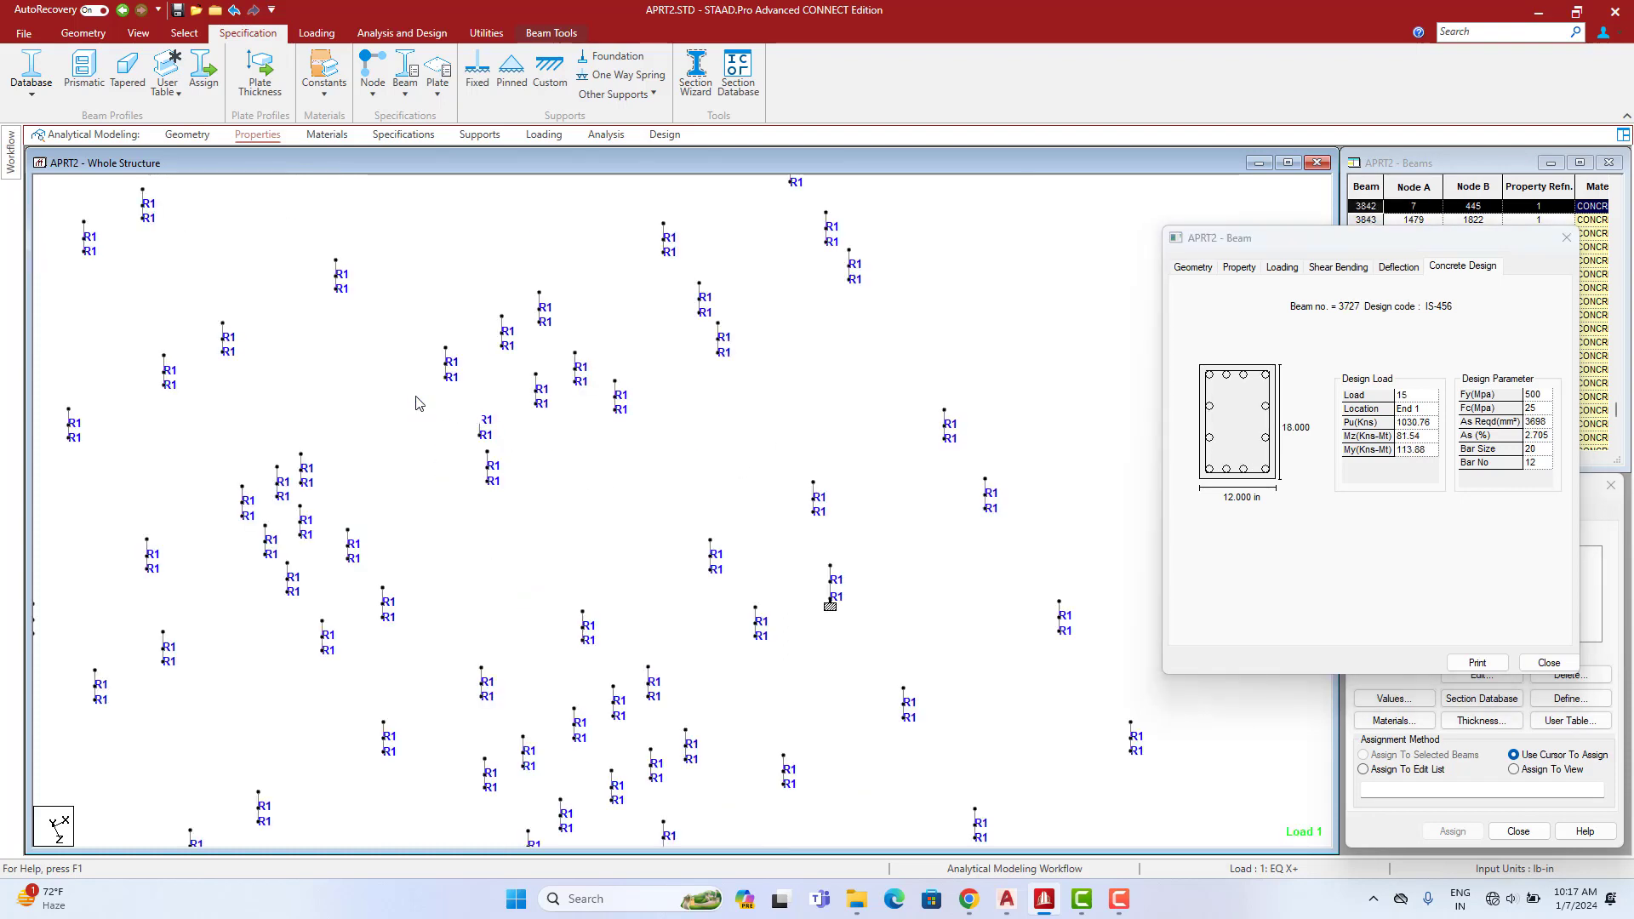
left_click(447, 360)
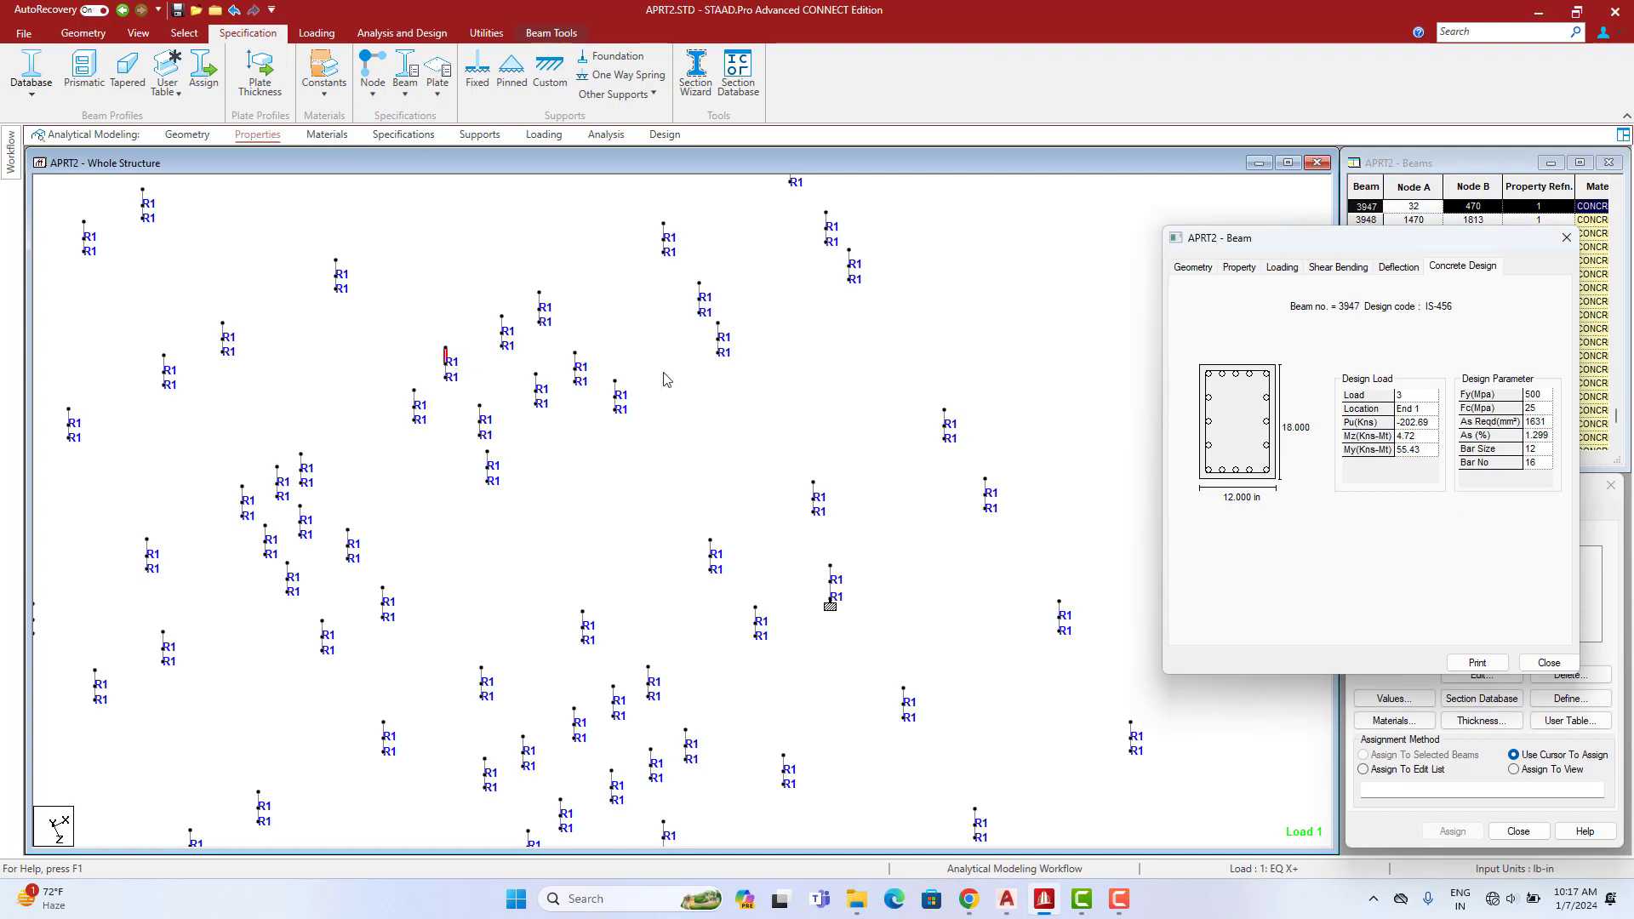
left_click(500, 324)
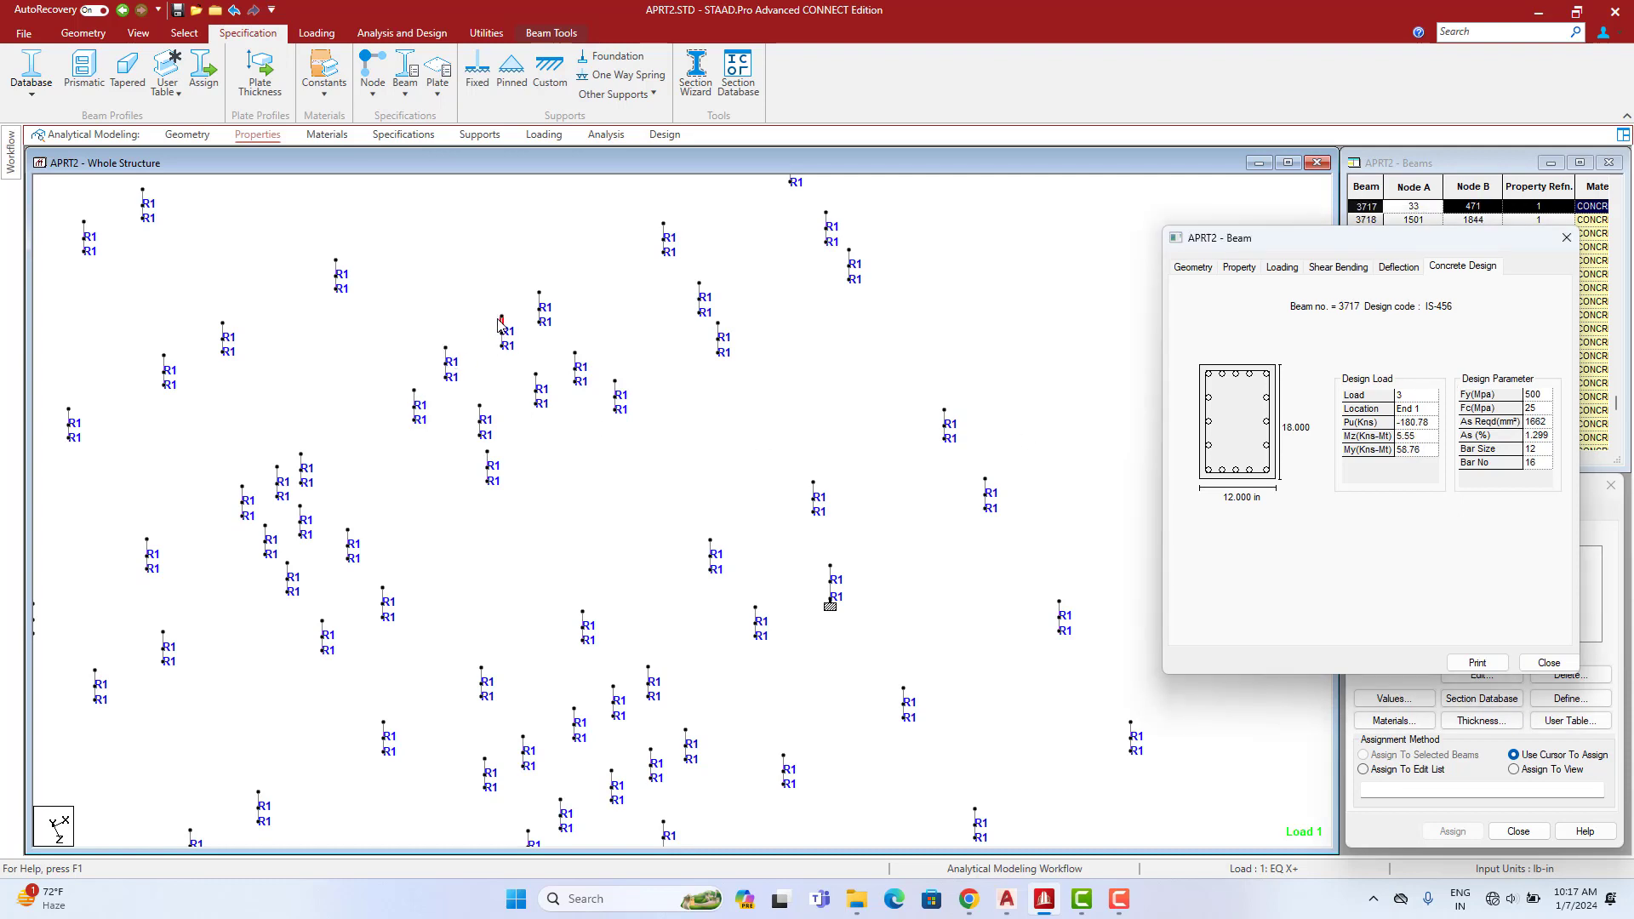
Check the concrete design of the columns beyond that cluster: beams 4045, 4030, 3692 and 3687
left_click(541, 305)
key("Return")
middle_click_drag(705, 326, 668, 404)
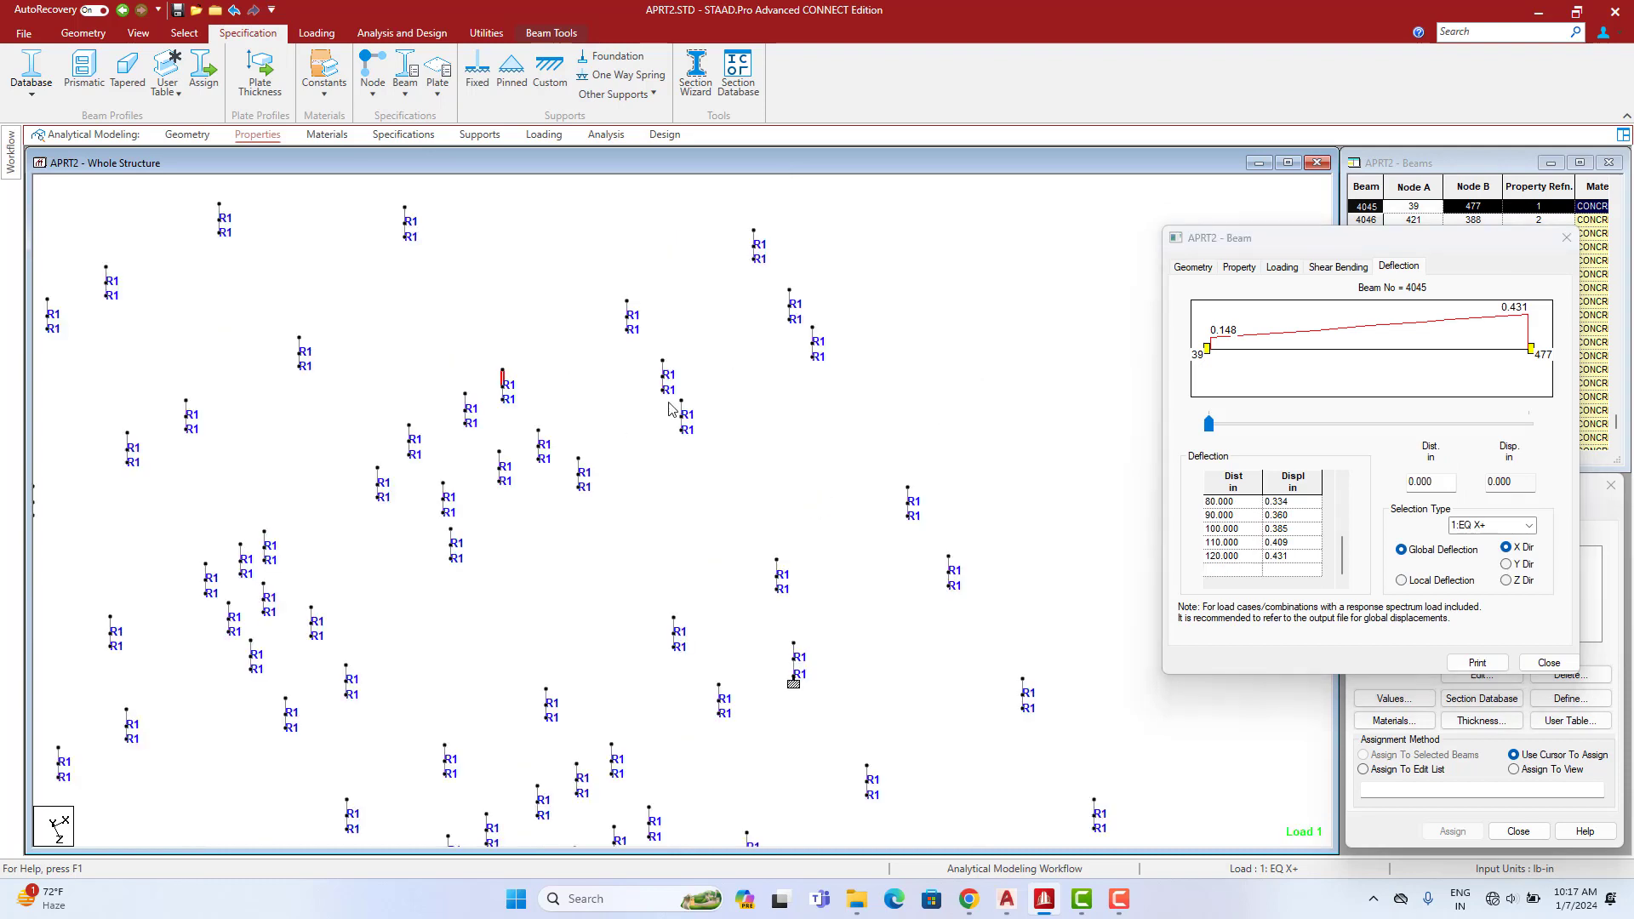
double_click(661, 366)
left_click(1467, 267)
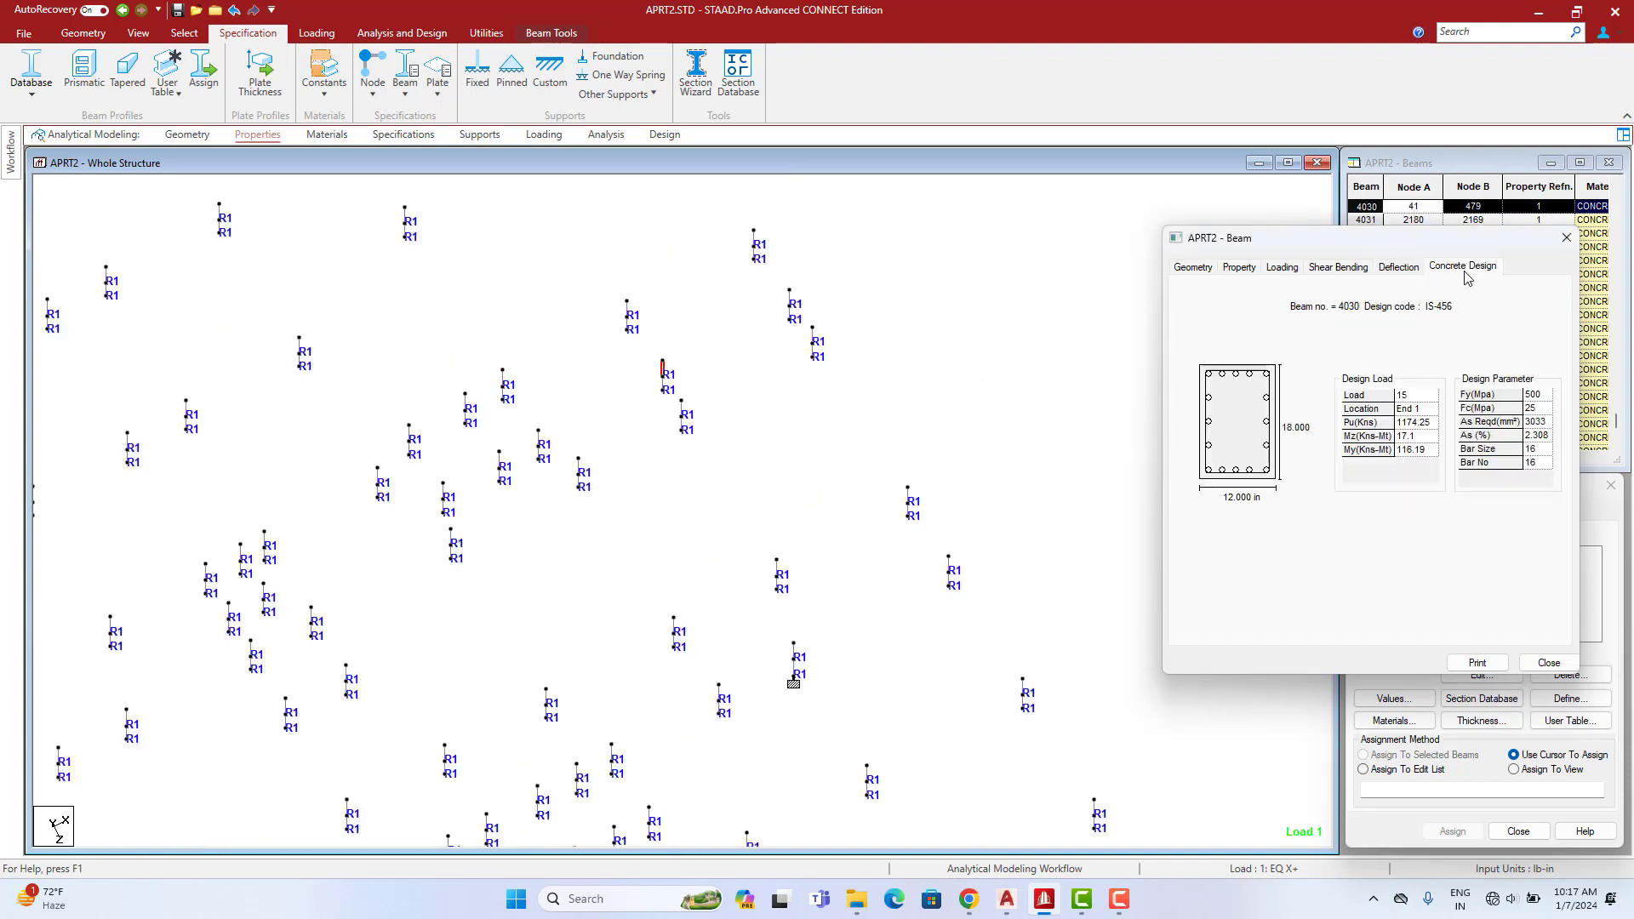
double_click(789, 296)
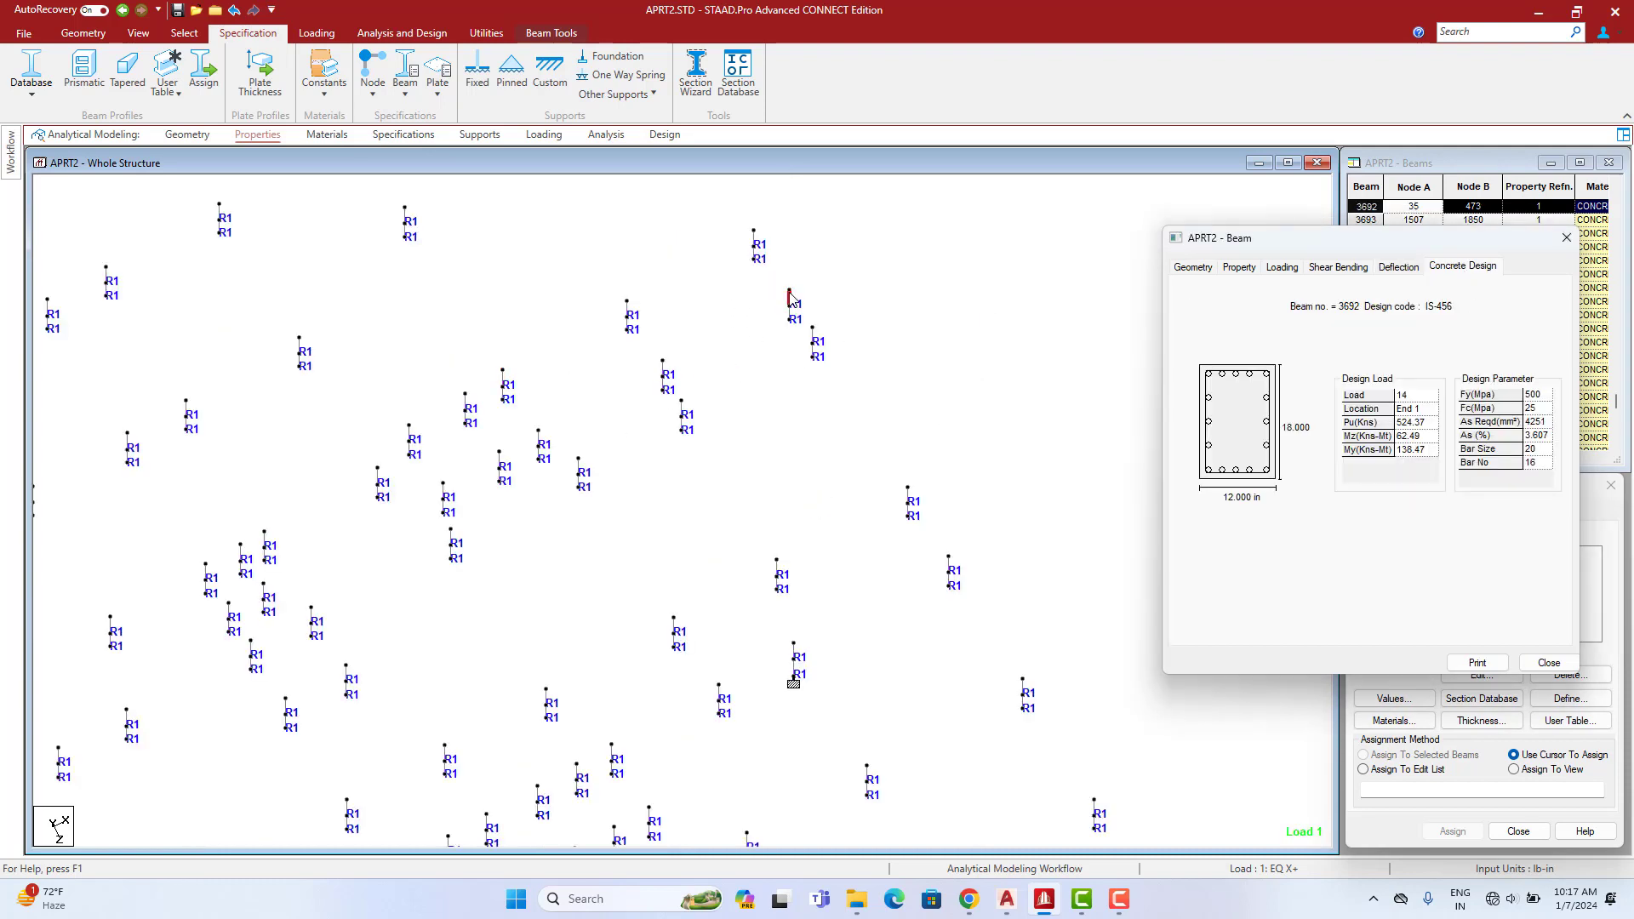
double_click(813, 336)
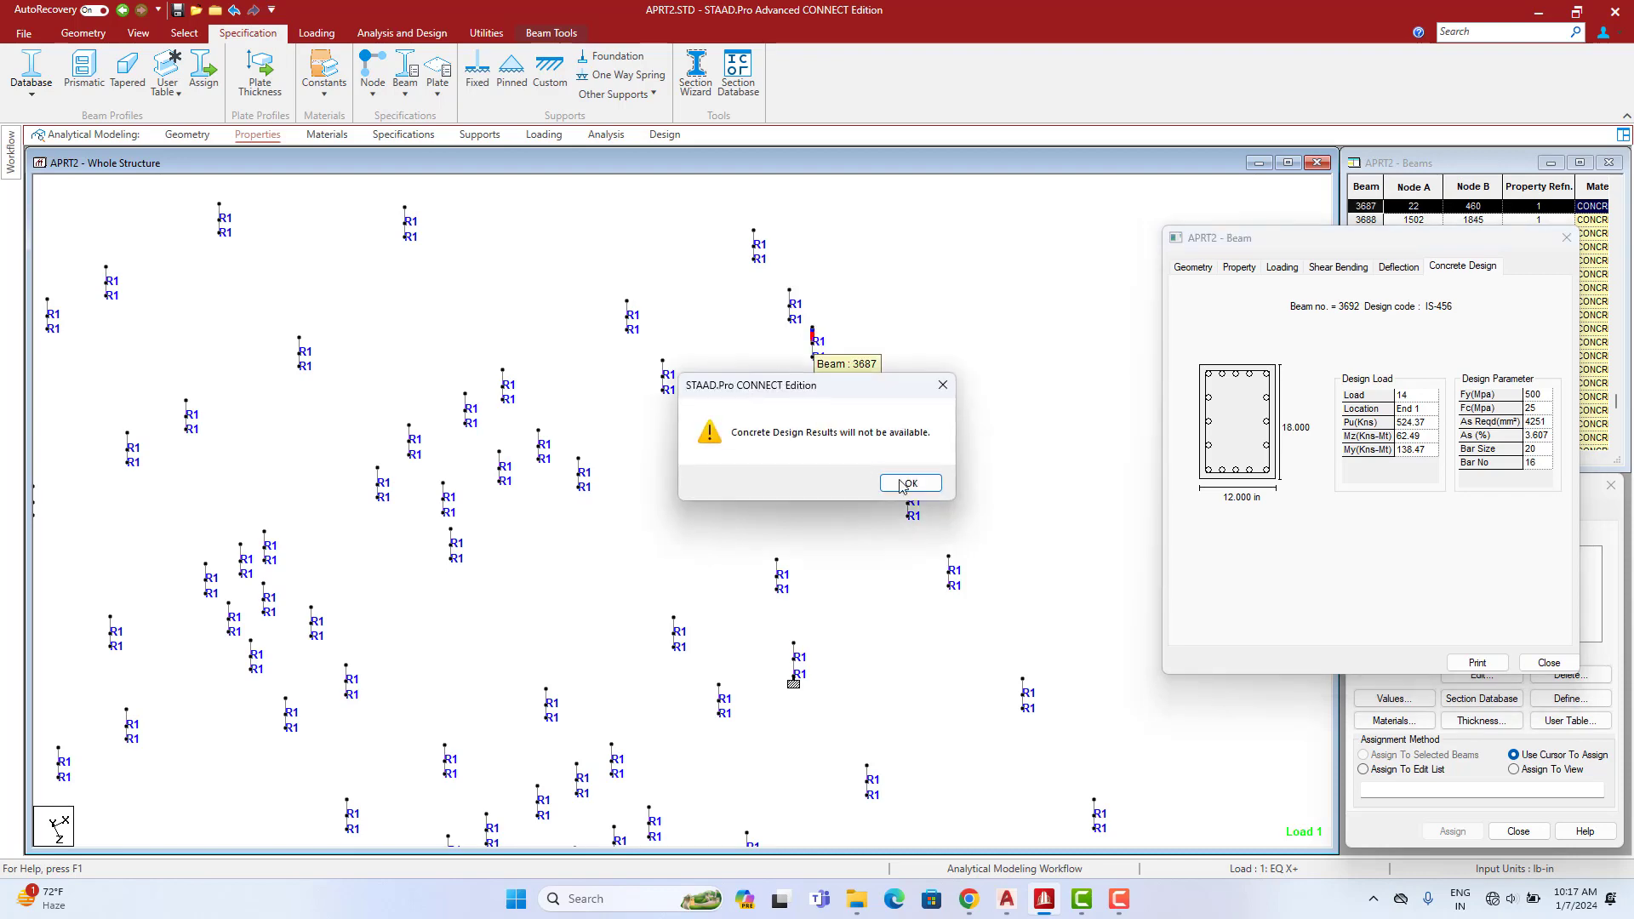
left_click(904, 485)
Inspect the details of beam 3897 and the concrete design of beam 3987 in the neighbouring column group
middle_click_drag(685, 354, 711, 467)
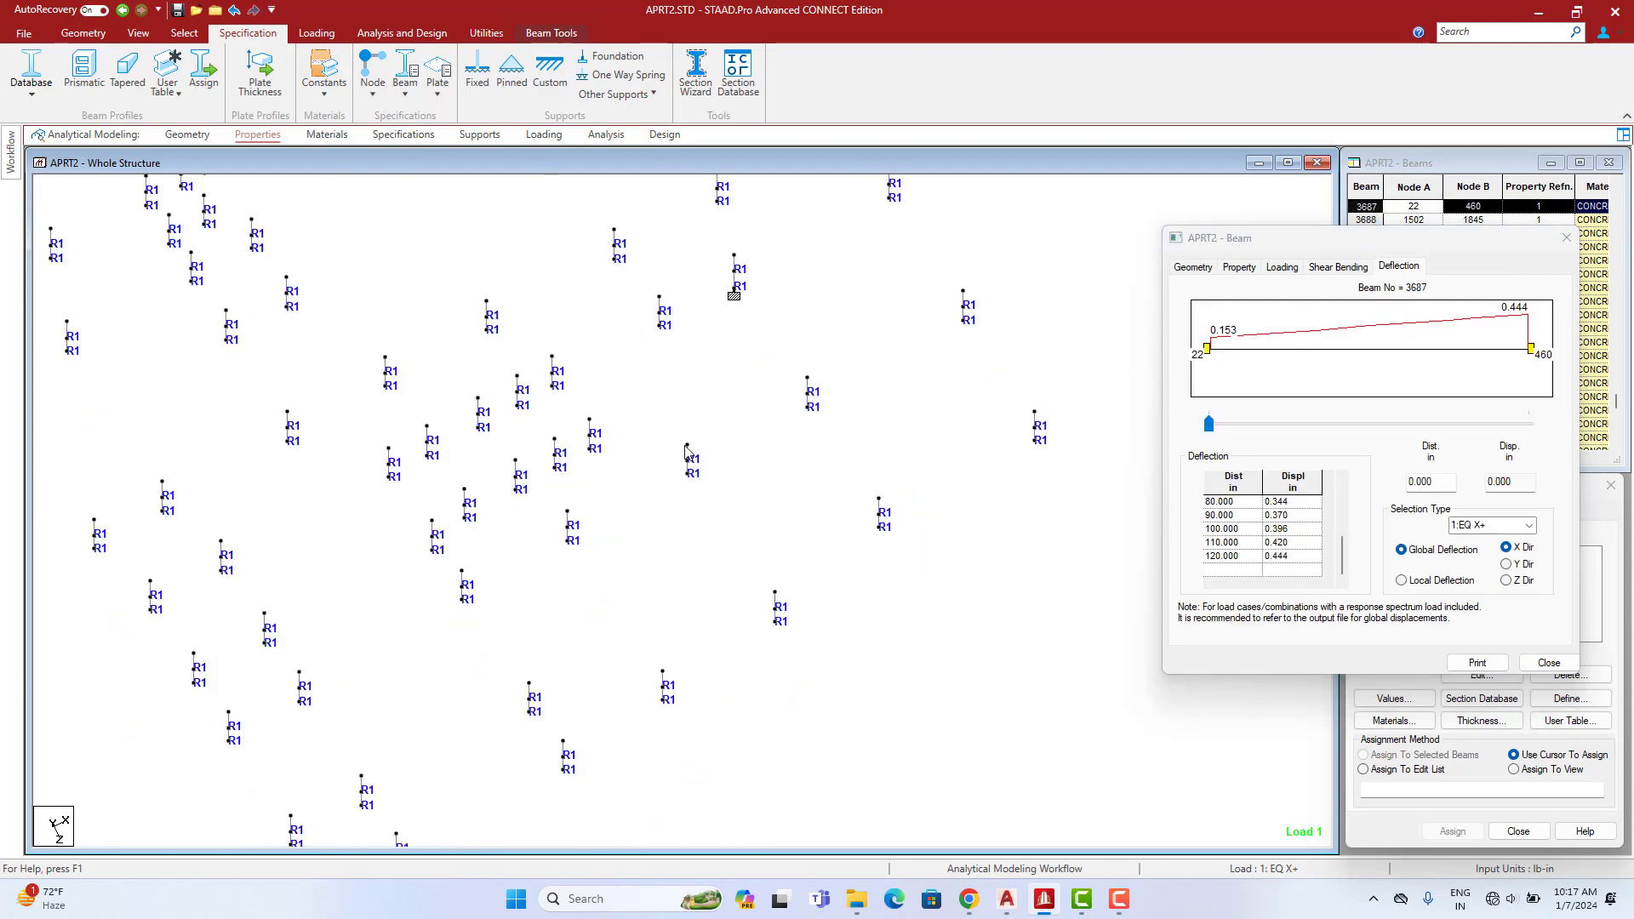
double_click(687, 451)
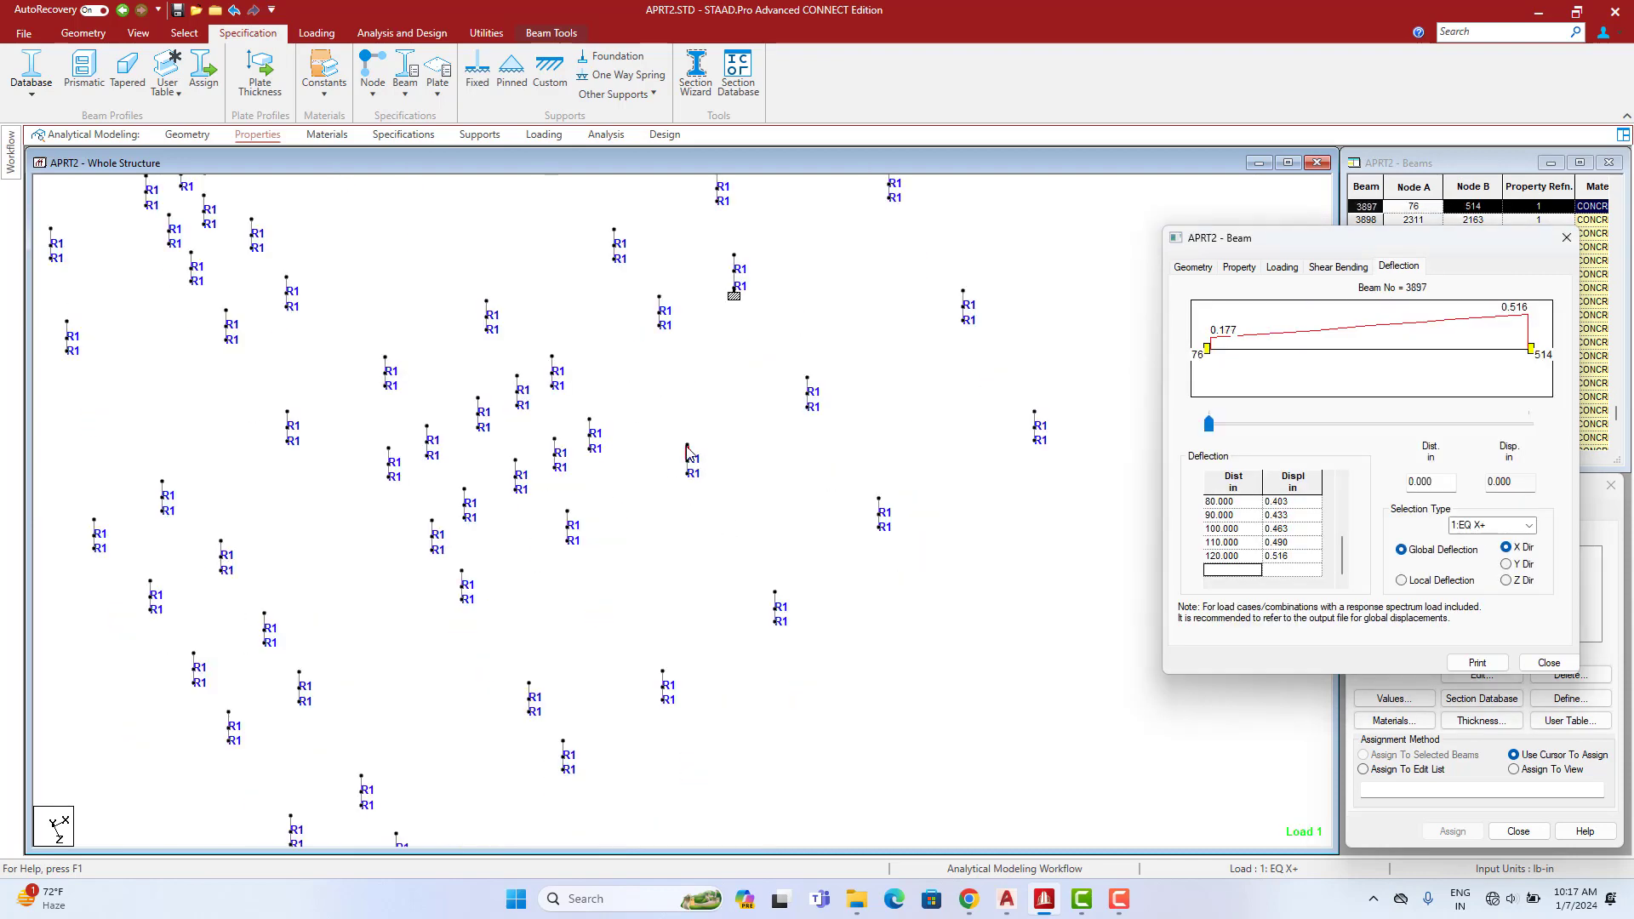
double_click(590, 428)
left_click(1466, 273)
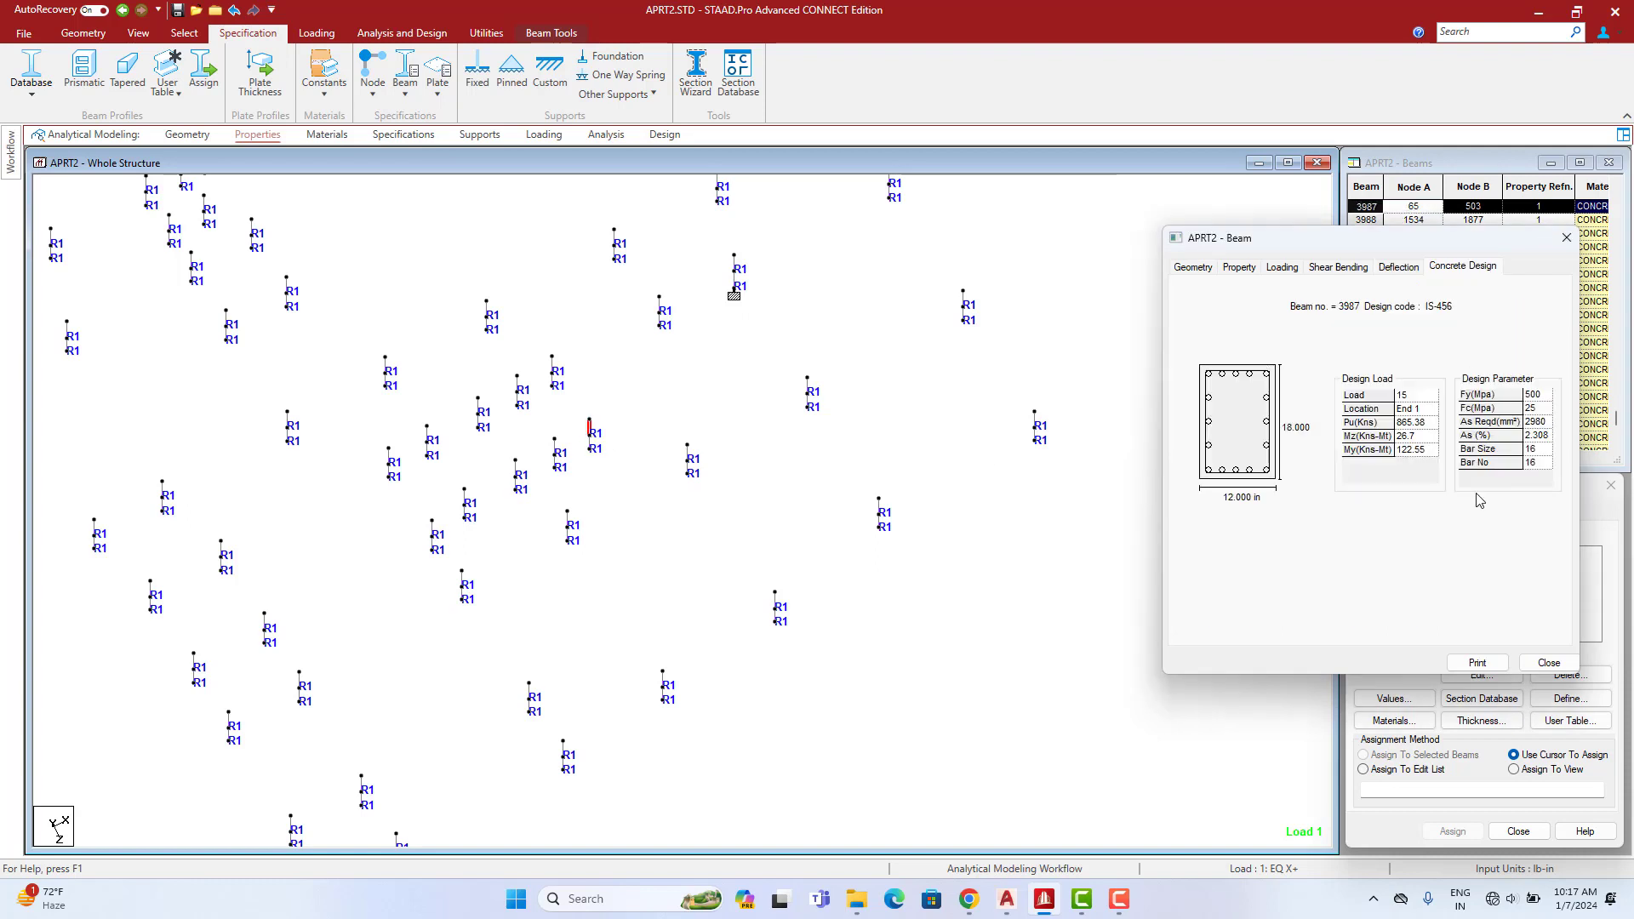
left_click(554, 439)
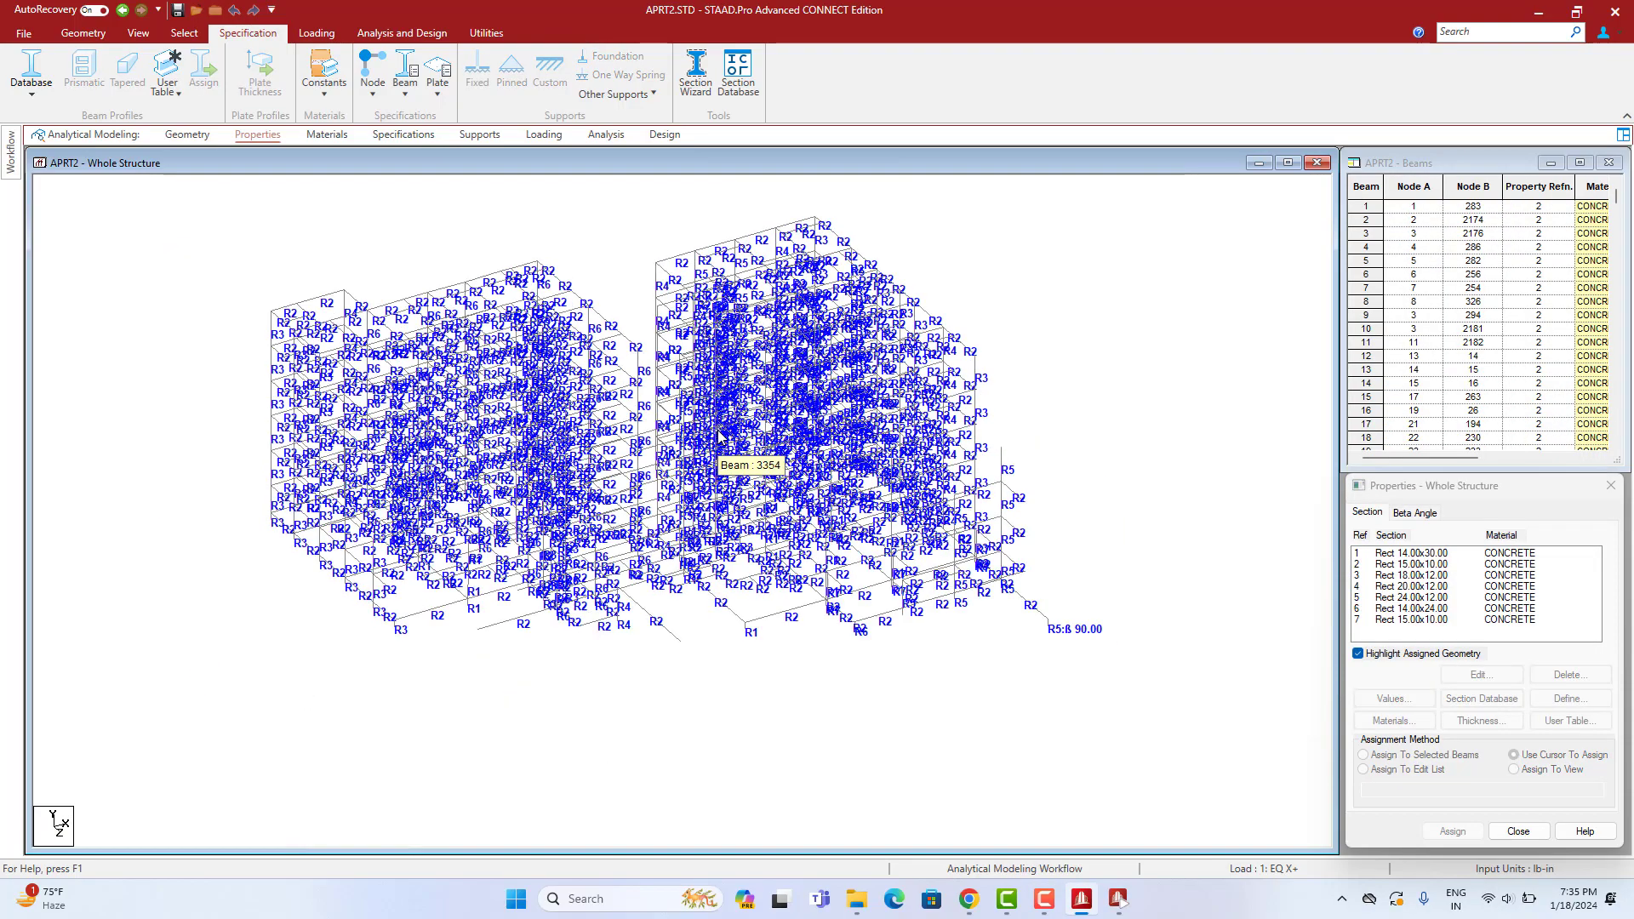
Isolate the columns of one mid-height storey from the front elevation and show only them in an isometric view
scroll(760, 431, "up", 1)
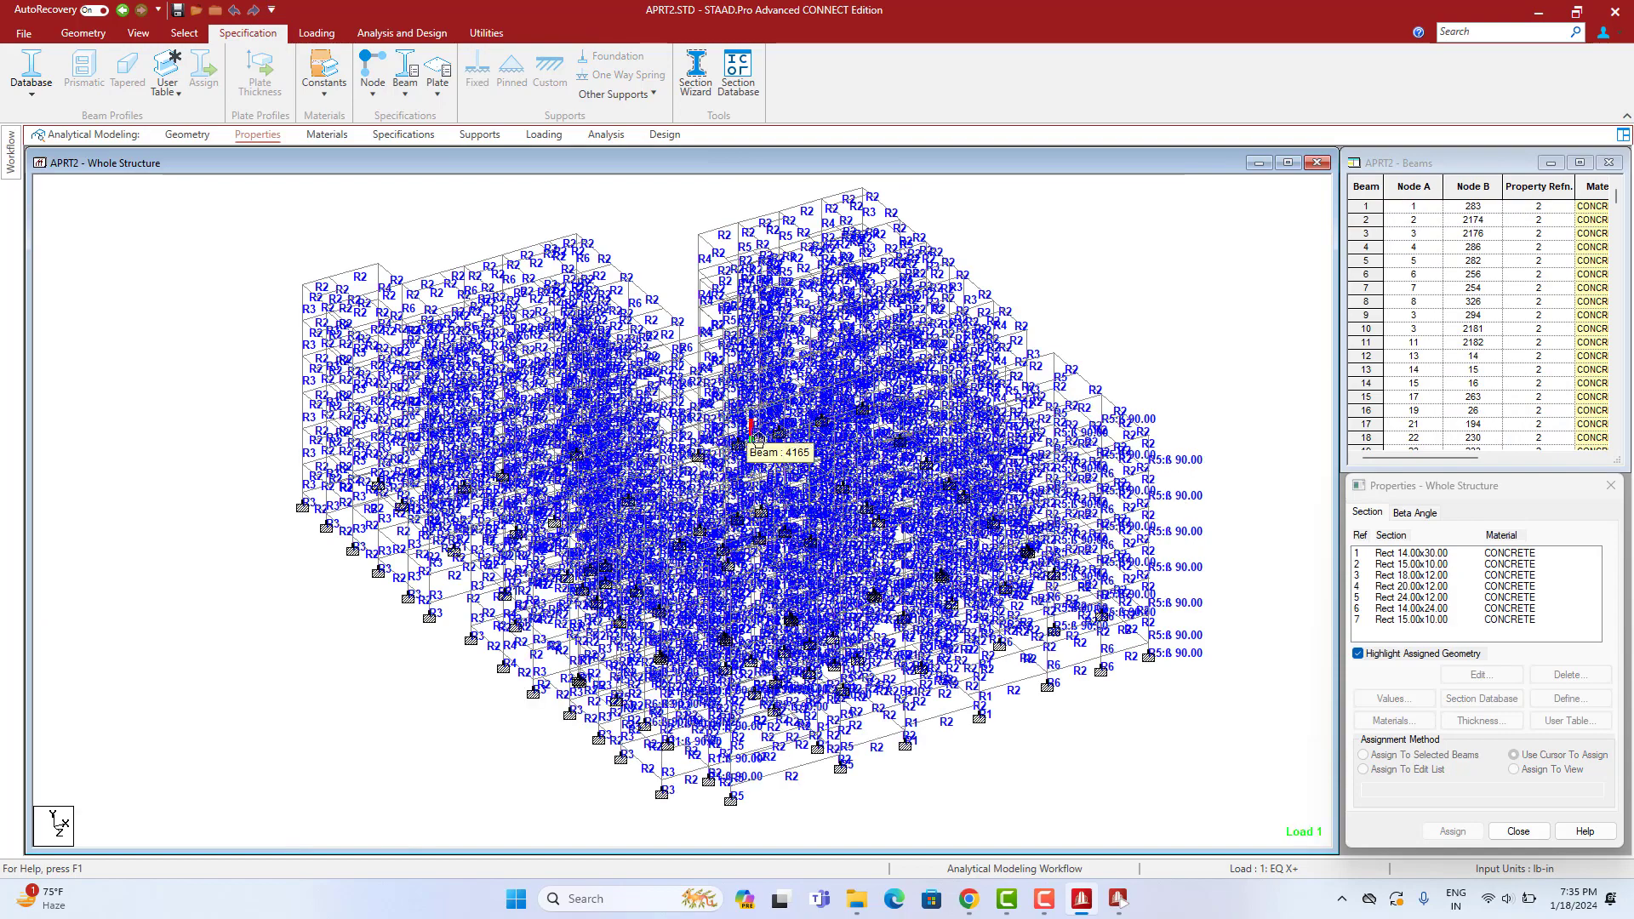
middle_click_drag(751, 425, 748, 446)
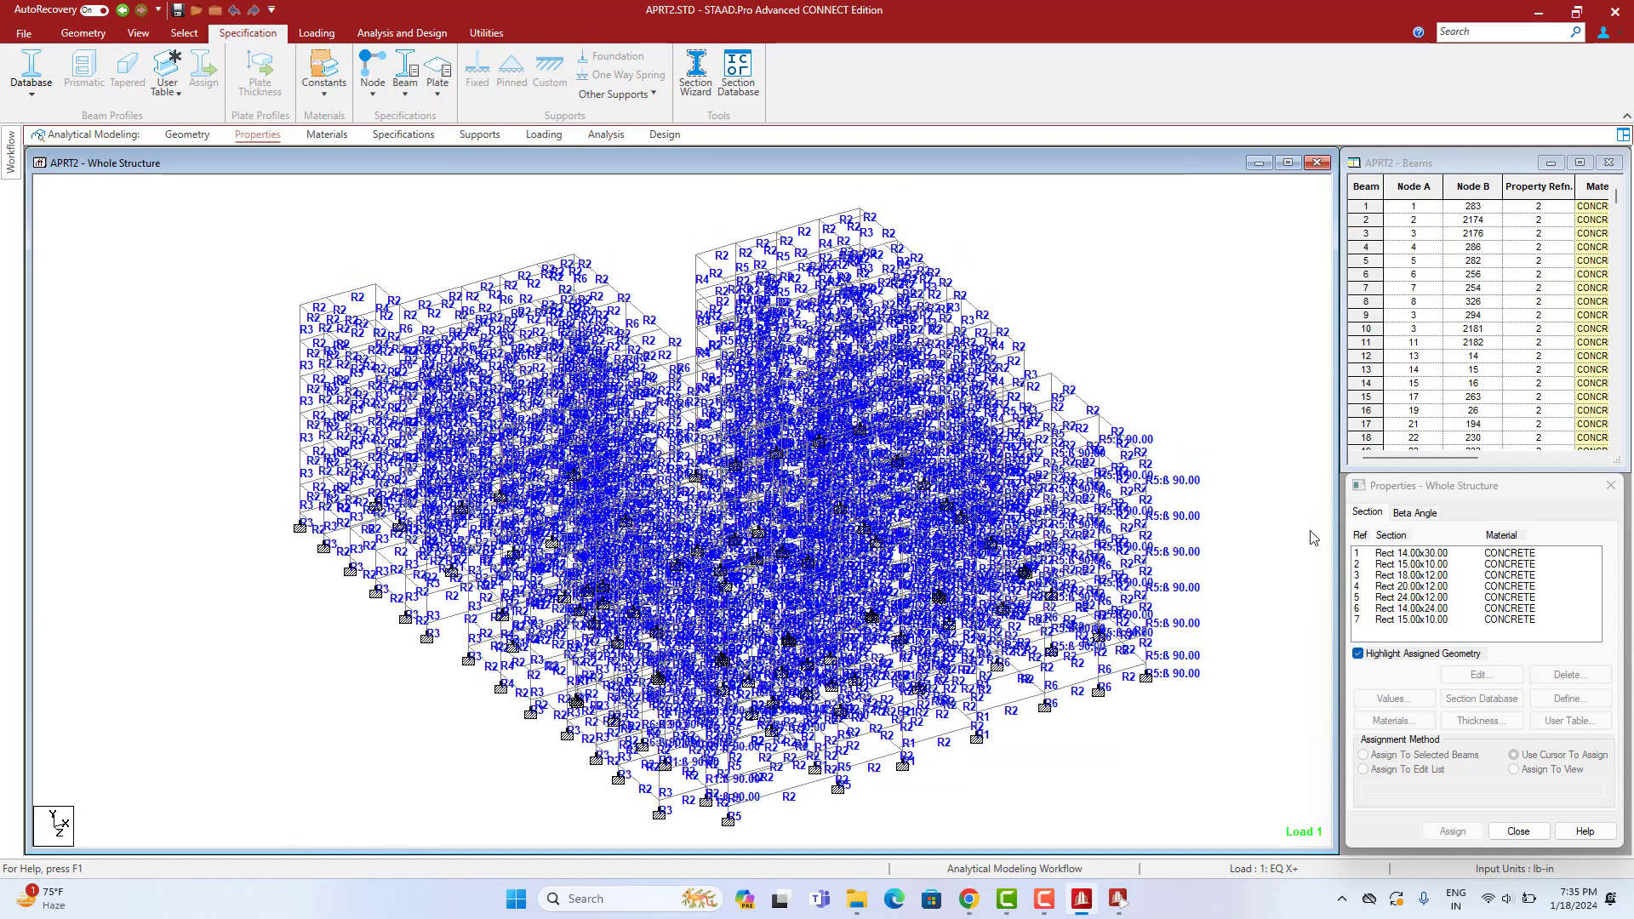
left_click(1430, 555)
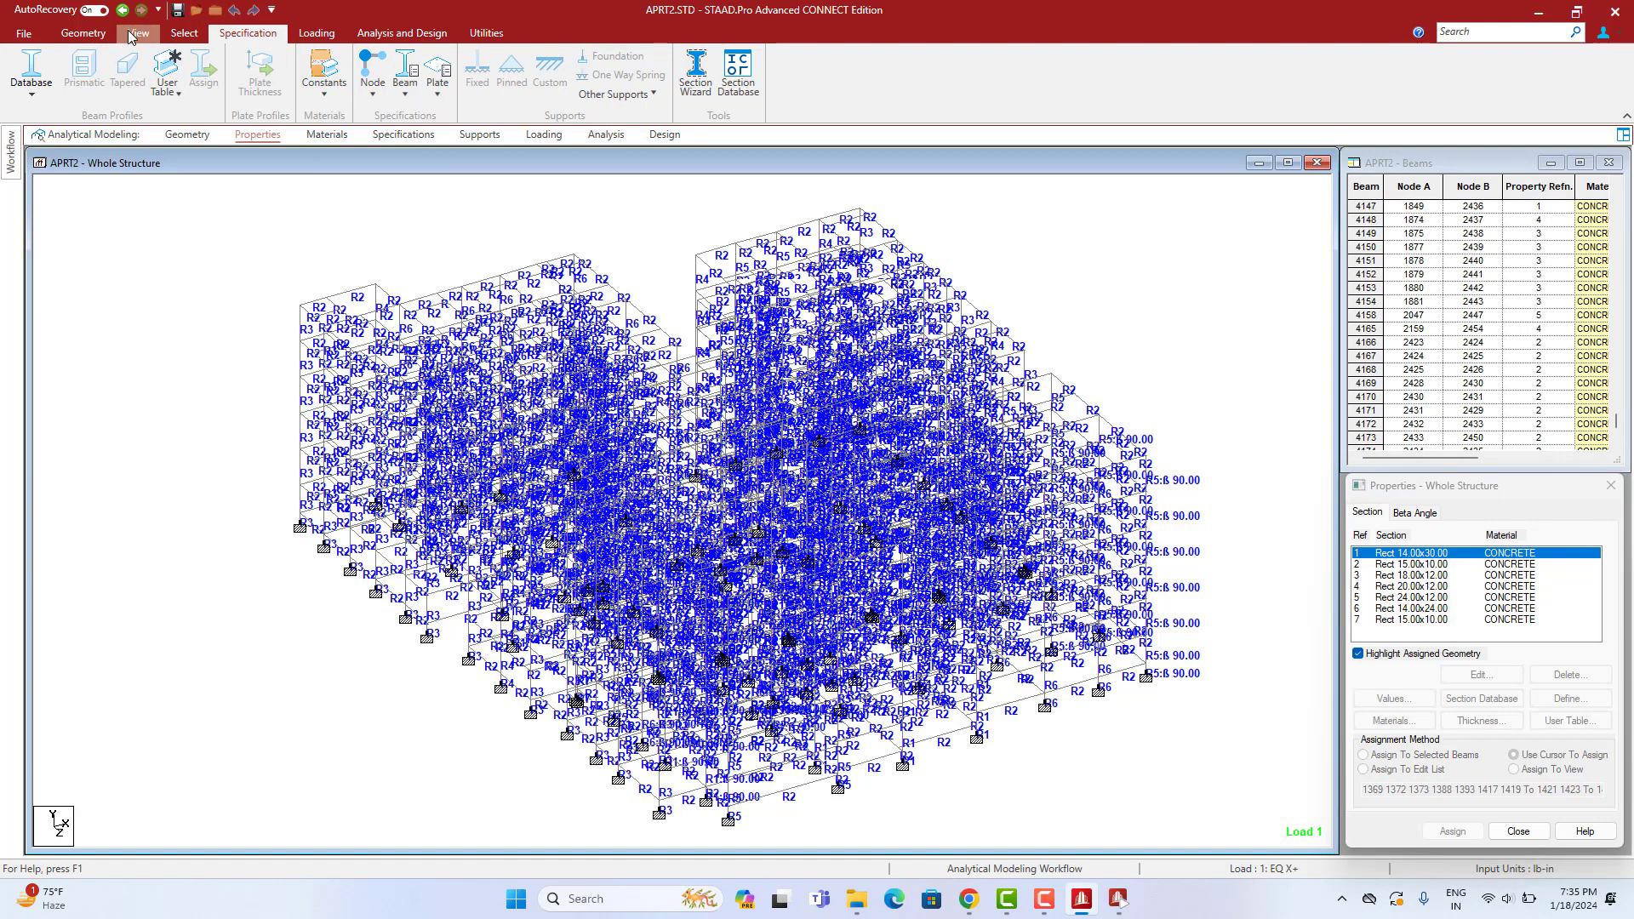
left_click(132, 32)
left_click(347, 79)
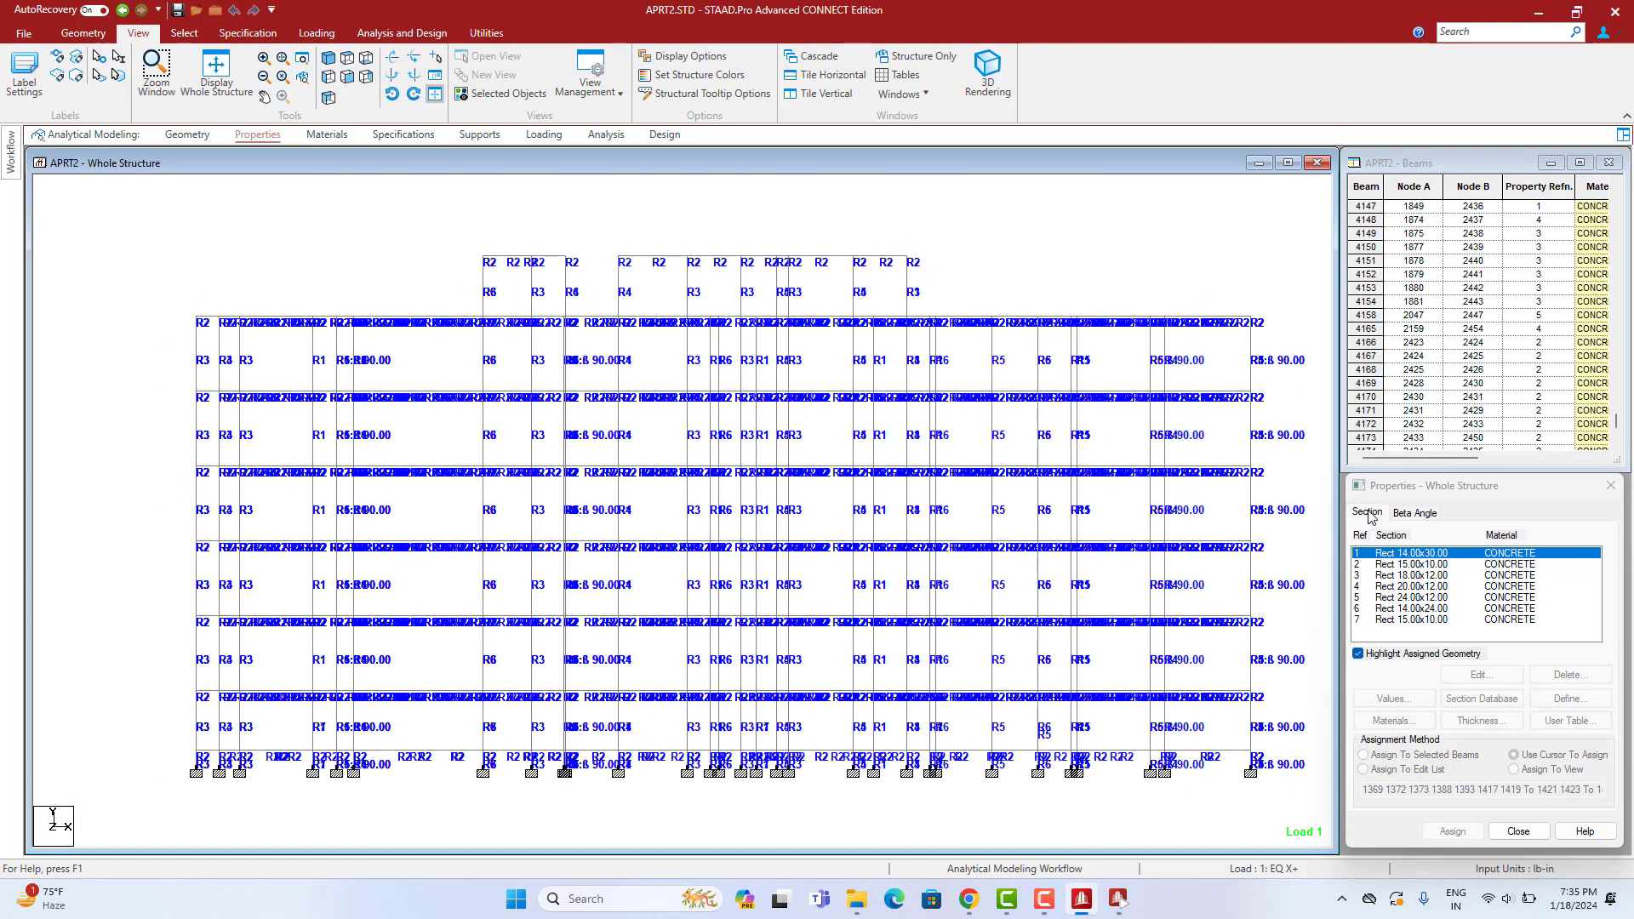
left_click_drag(161, 517, 1276, 524)
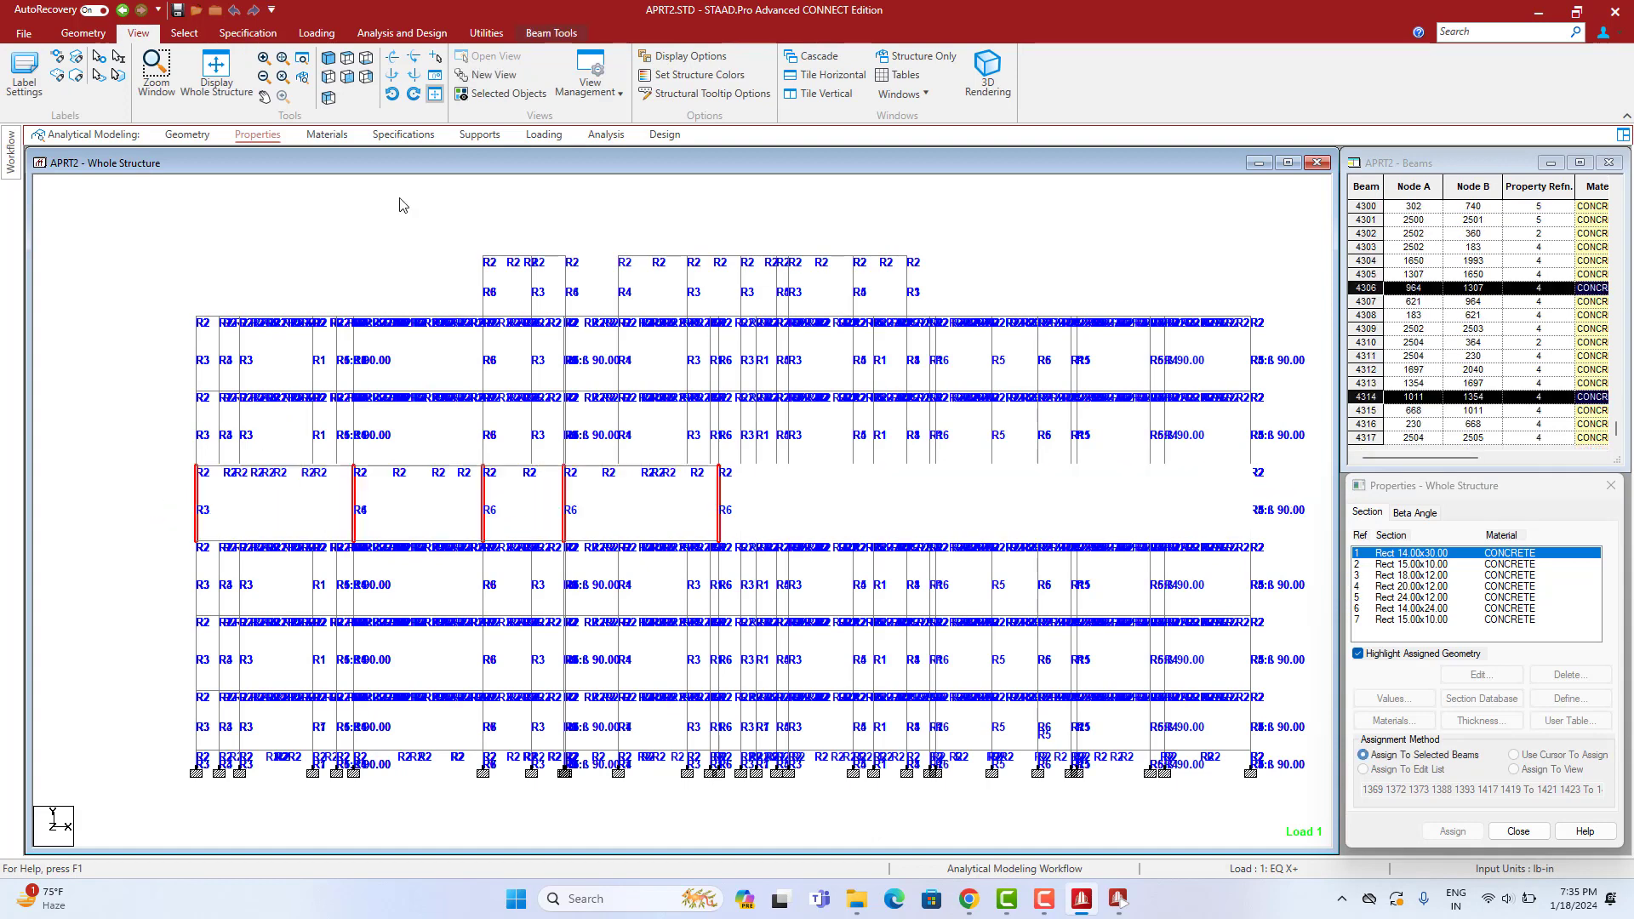
left_click(493, 95)
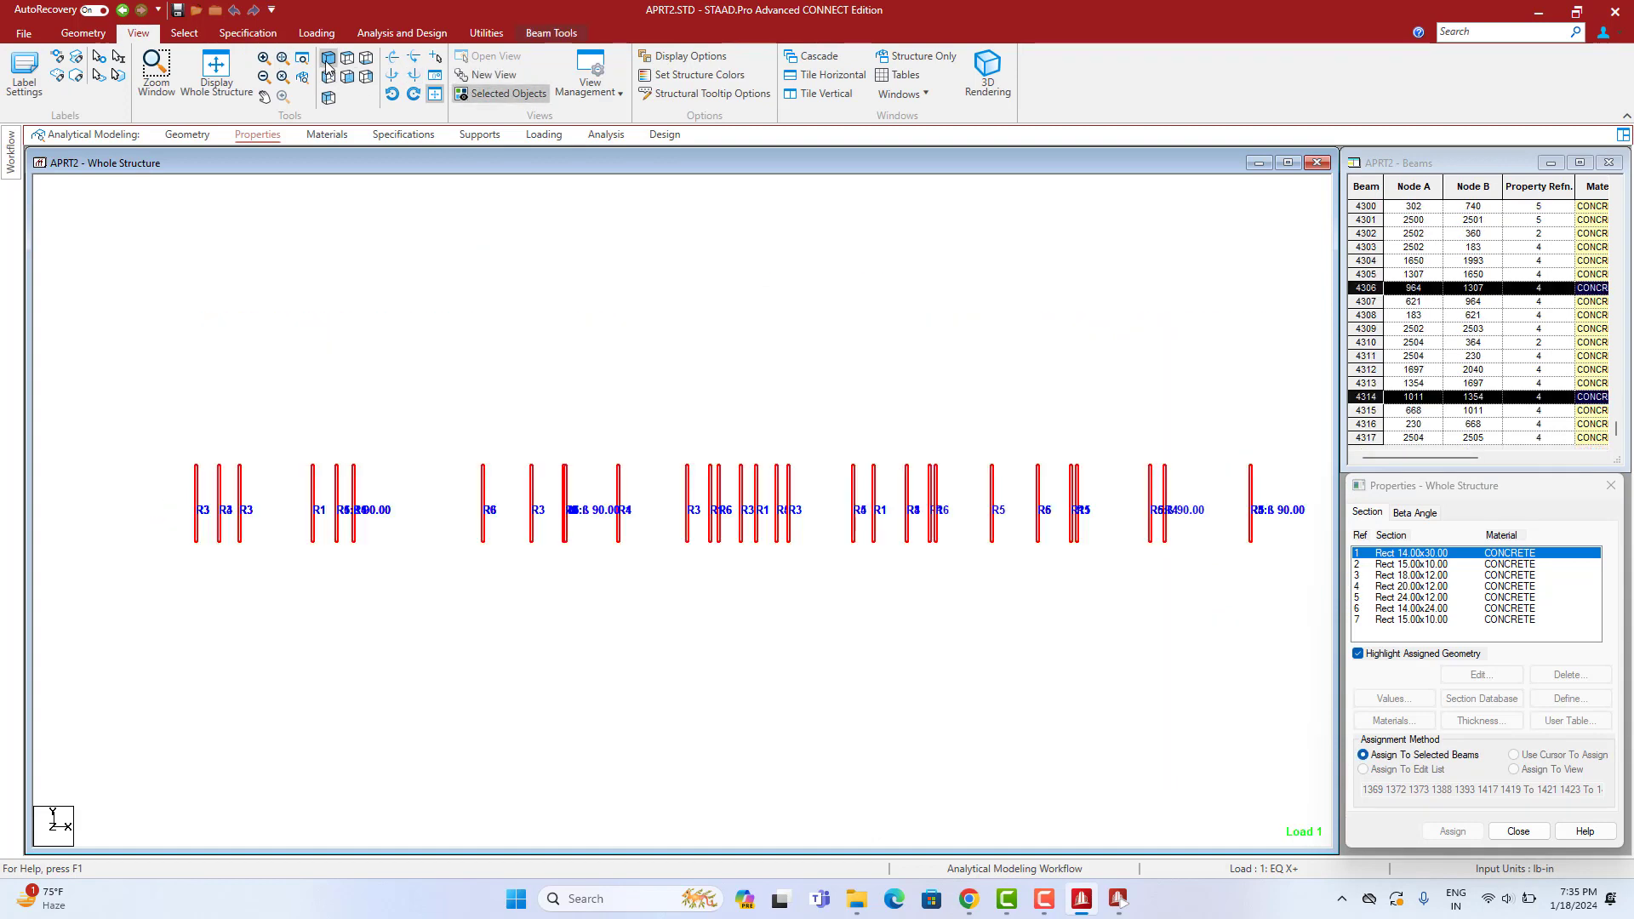
left_click(328, 58)
left_click(820, 295)
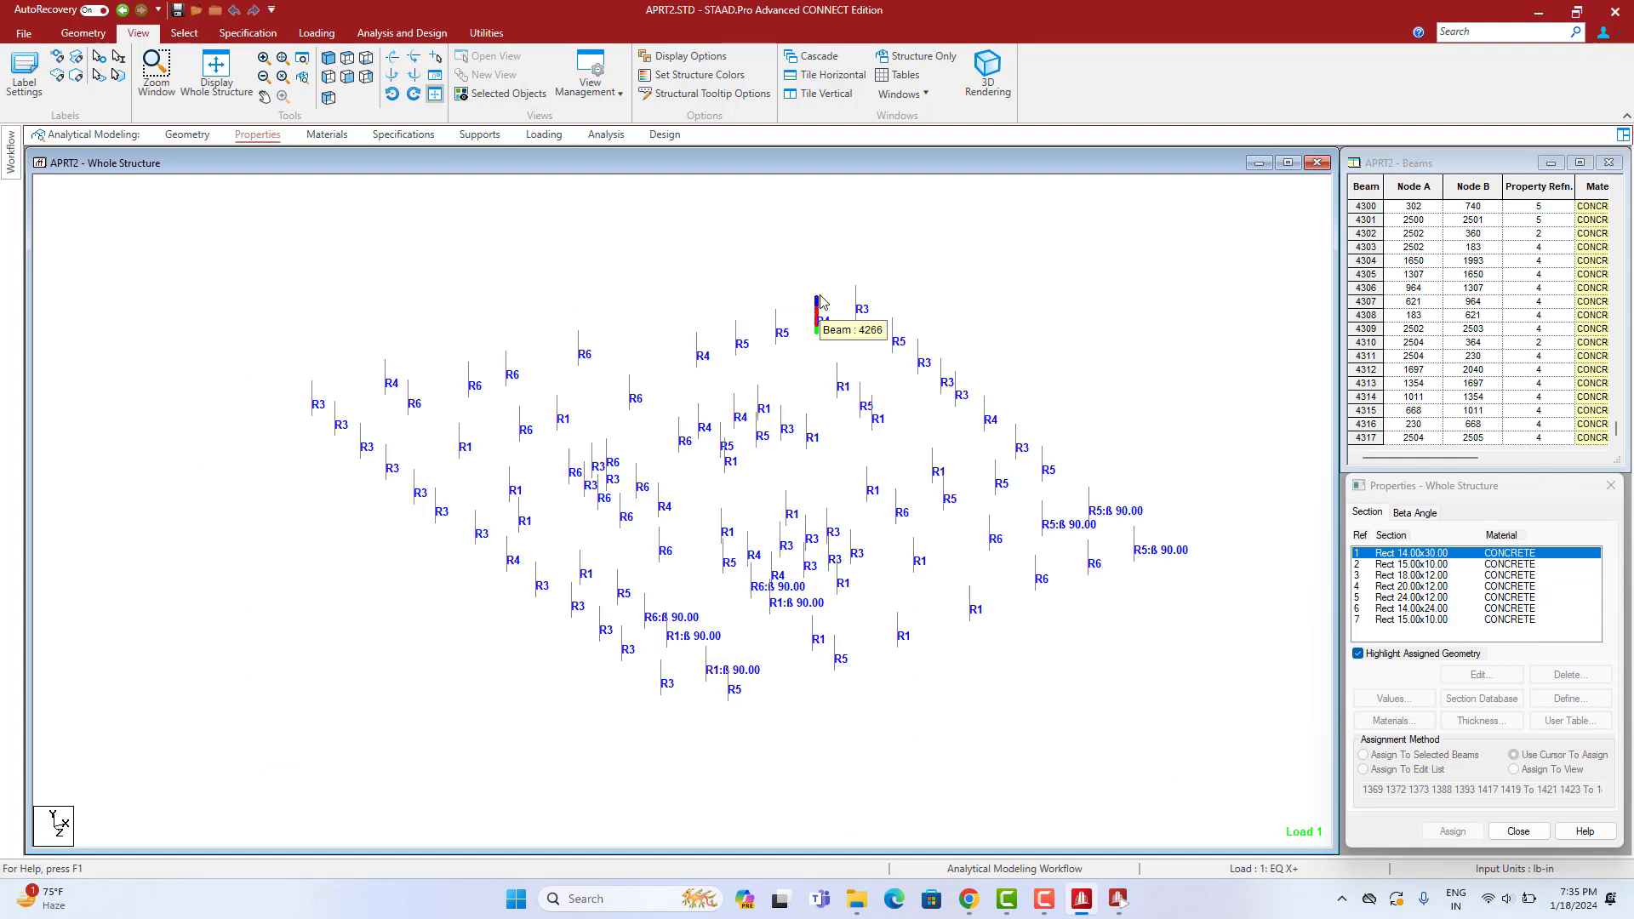
Highlight the storey's columns assigned to Rect 14.00x30.00, Rect 18.00x12.00 and Rect 20.00x12.00, comparing the last two again
left_click(1427, 553)
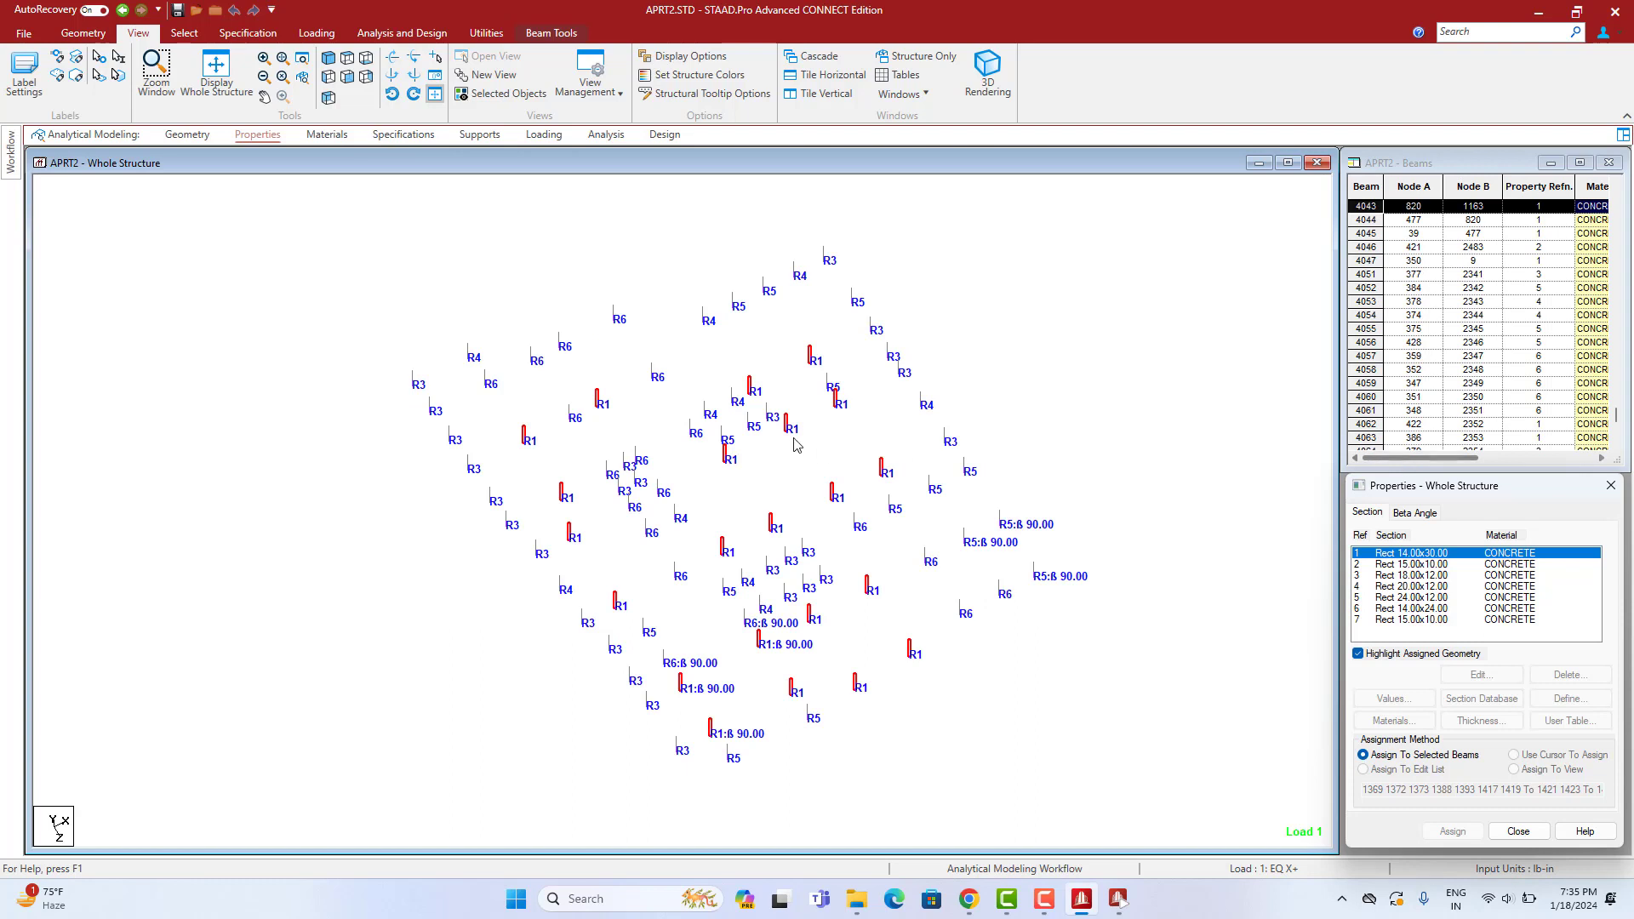
scroll(795, 438, "up", 2)
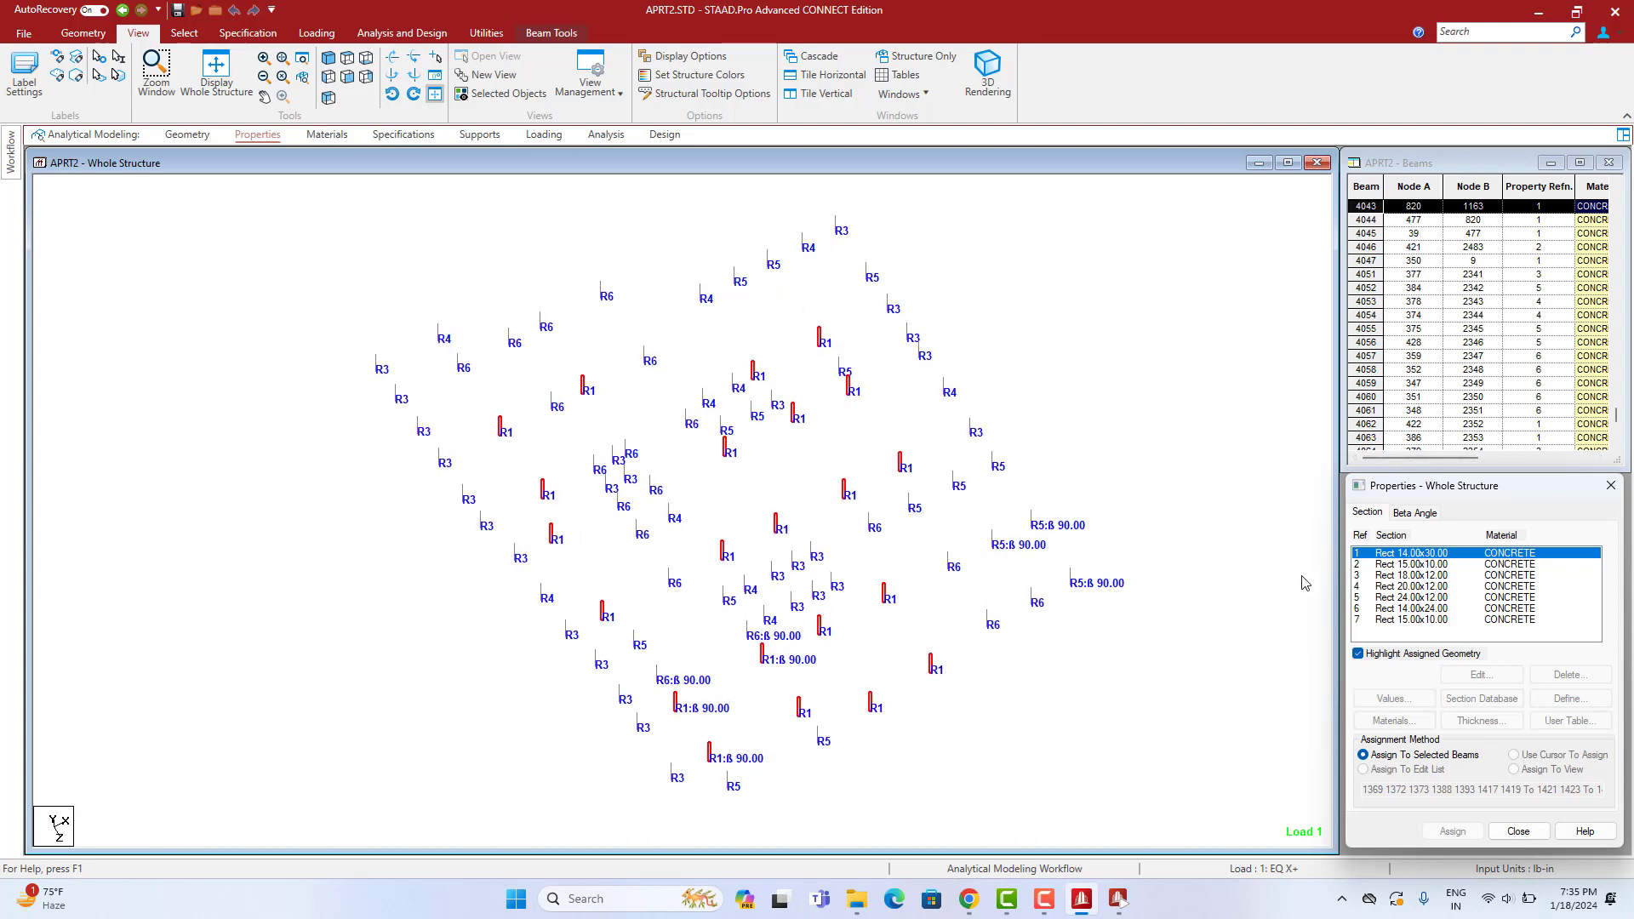
left_click(1425, 576)
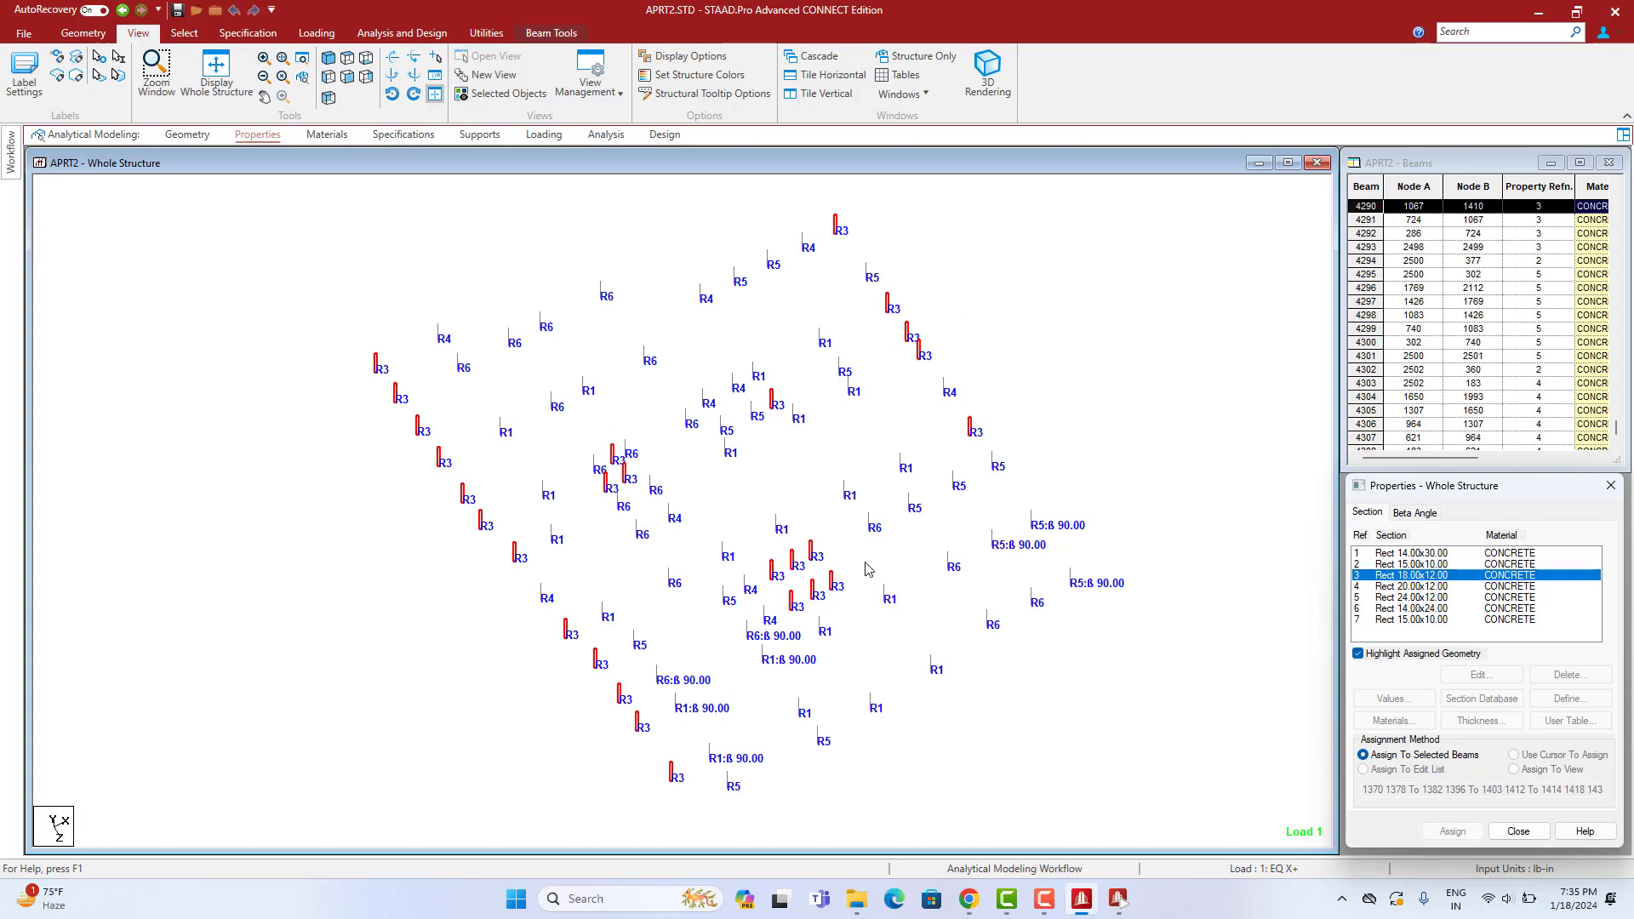
left_click(1440, 587)
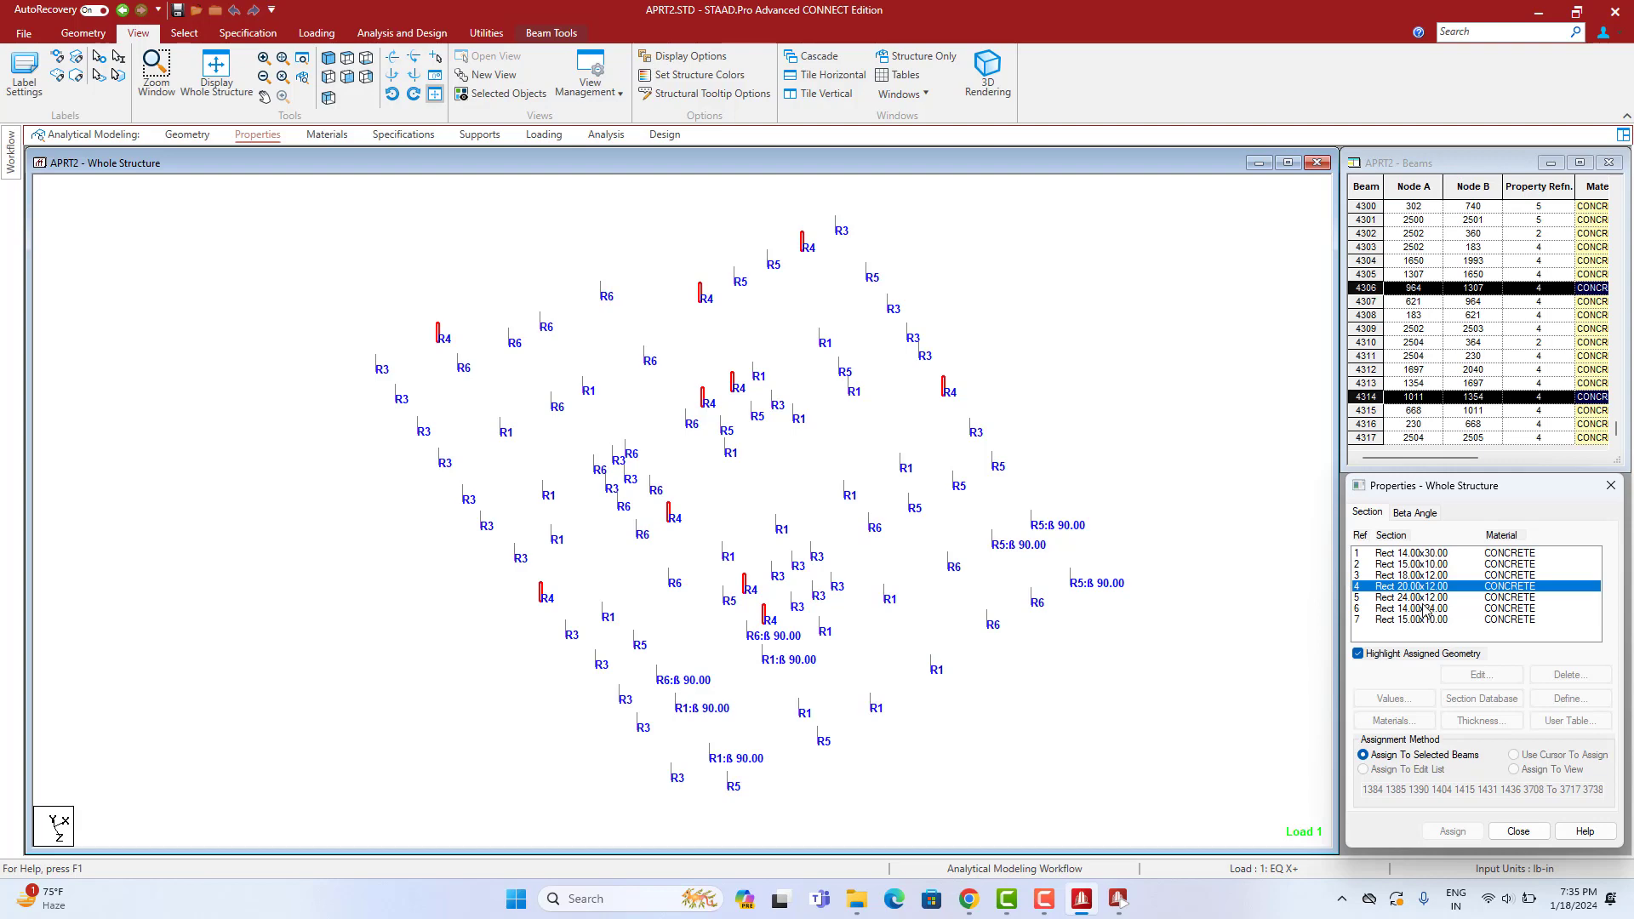
left_click(1438, 577)
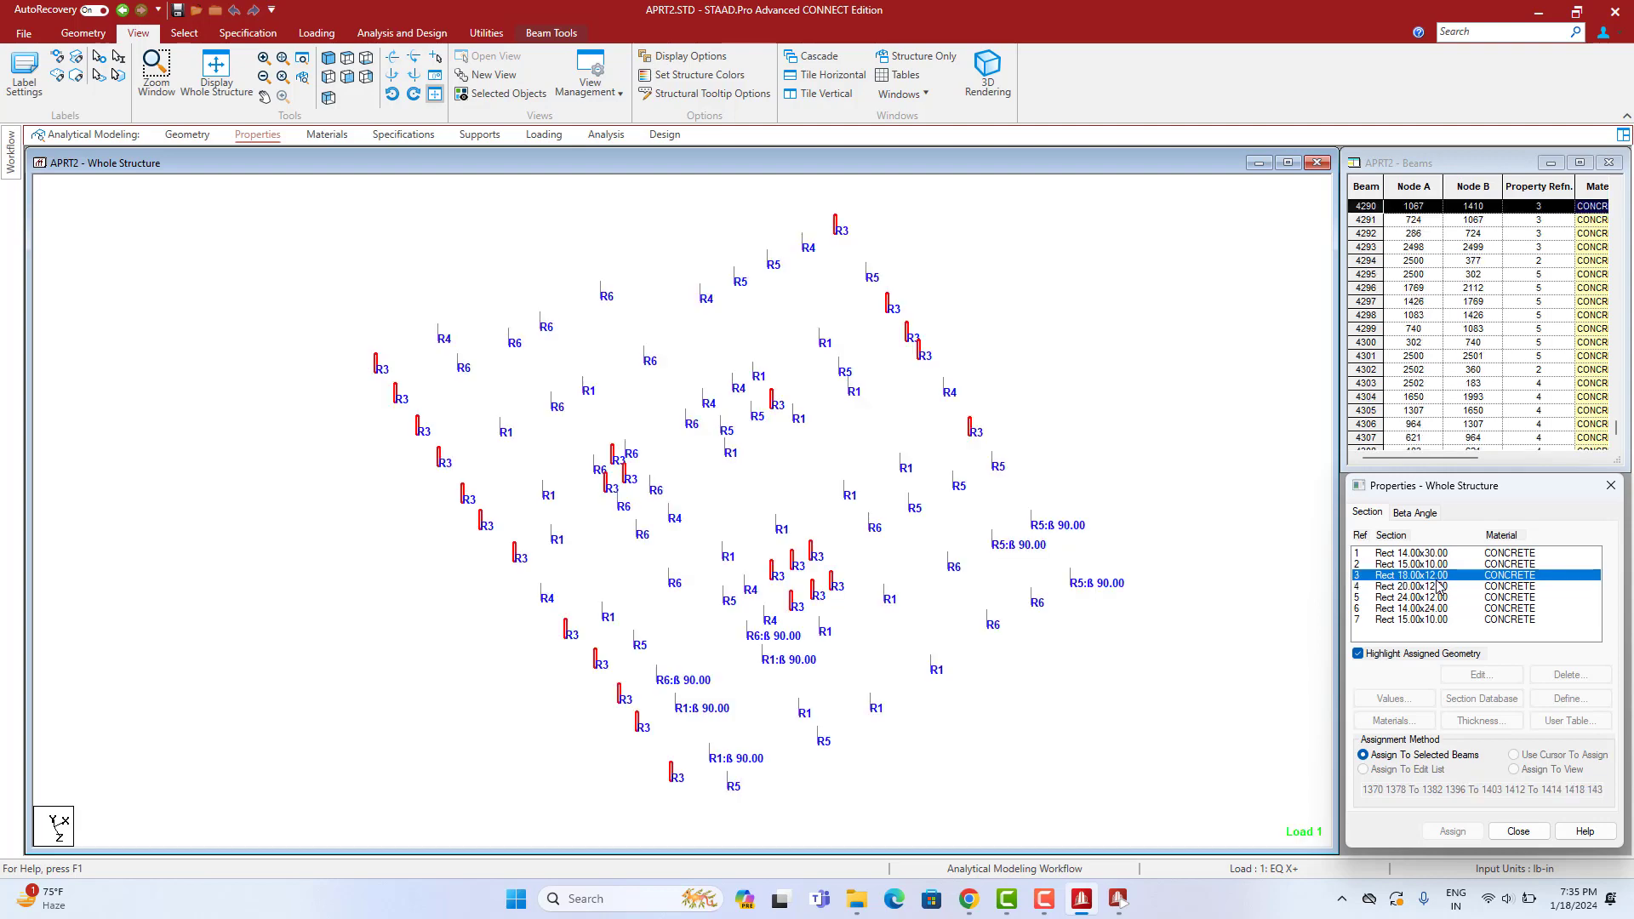
left_click(1438, 587)
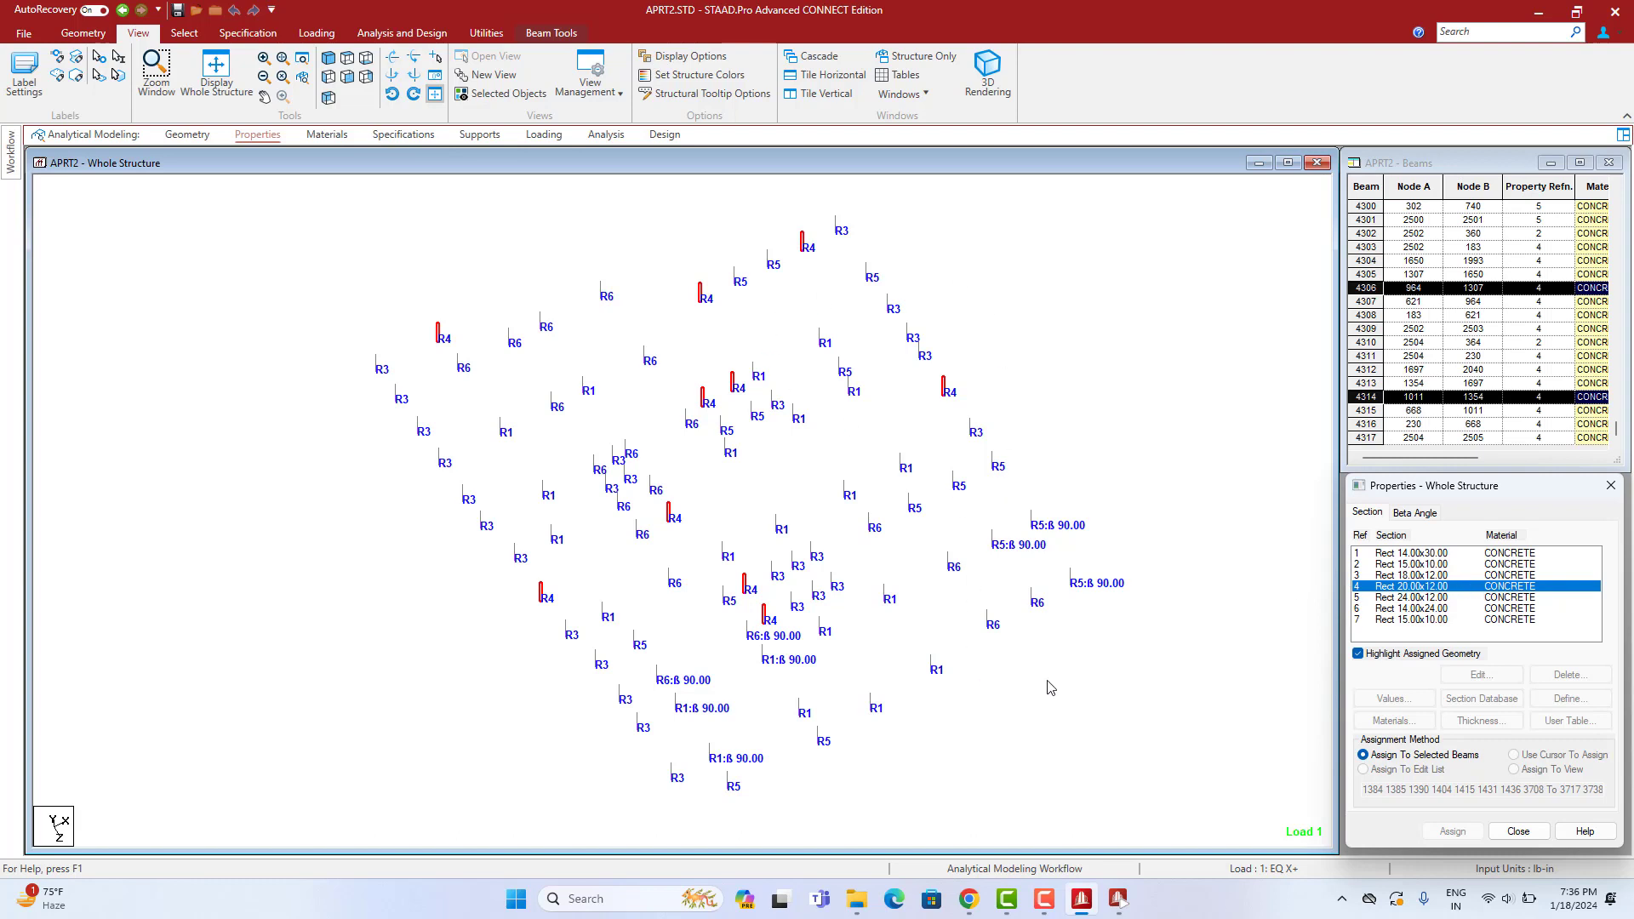
Highlight the columns assigned to Rect 24.00x12.00 and Rect 14.00x24.00, recheck Rect 14.00x30.00, and clear the selection
left_click(1412, 598)
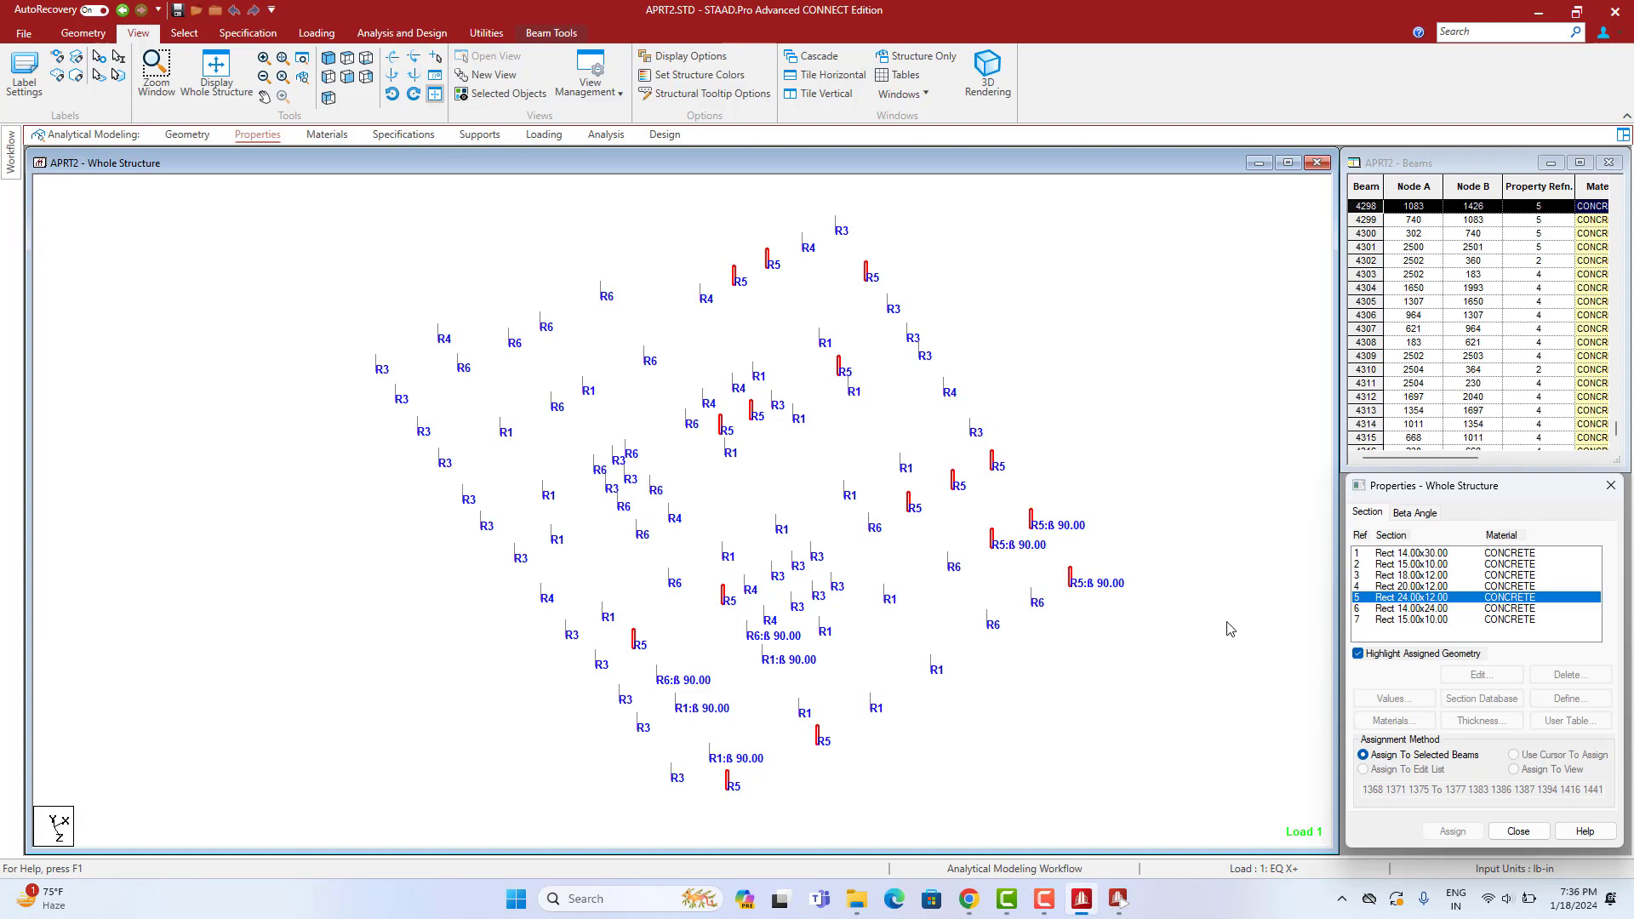
left_click(1418, 609)
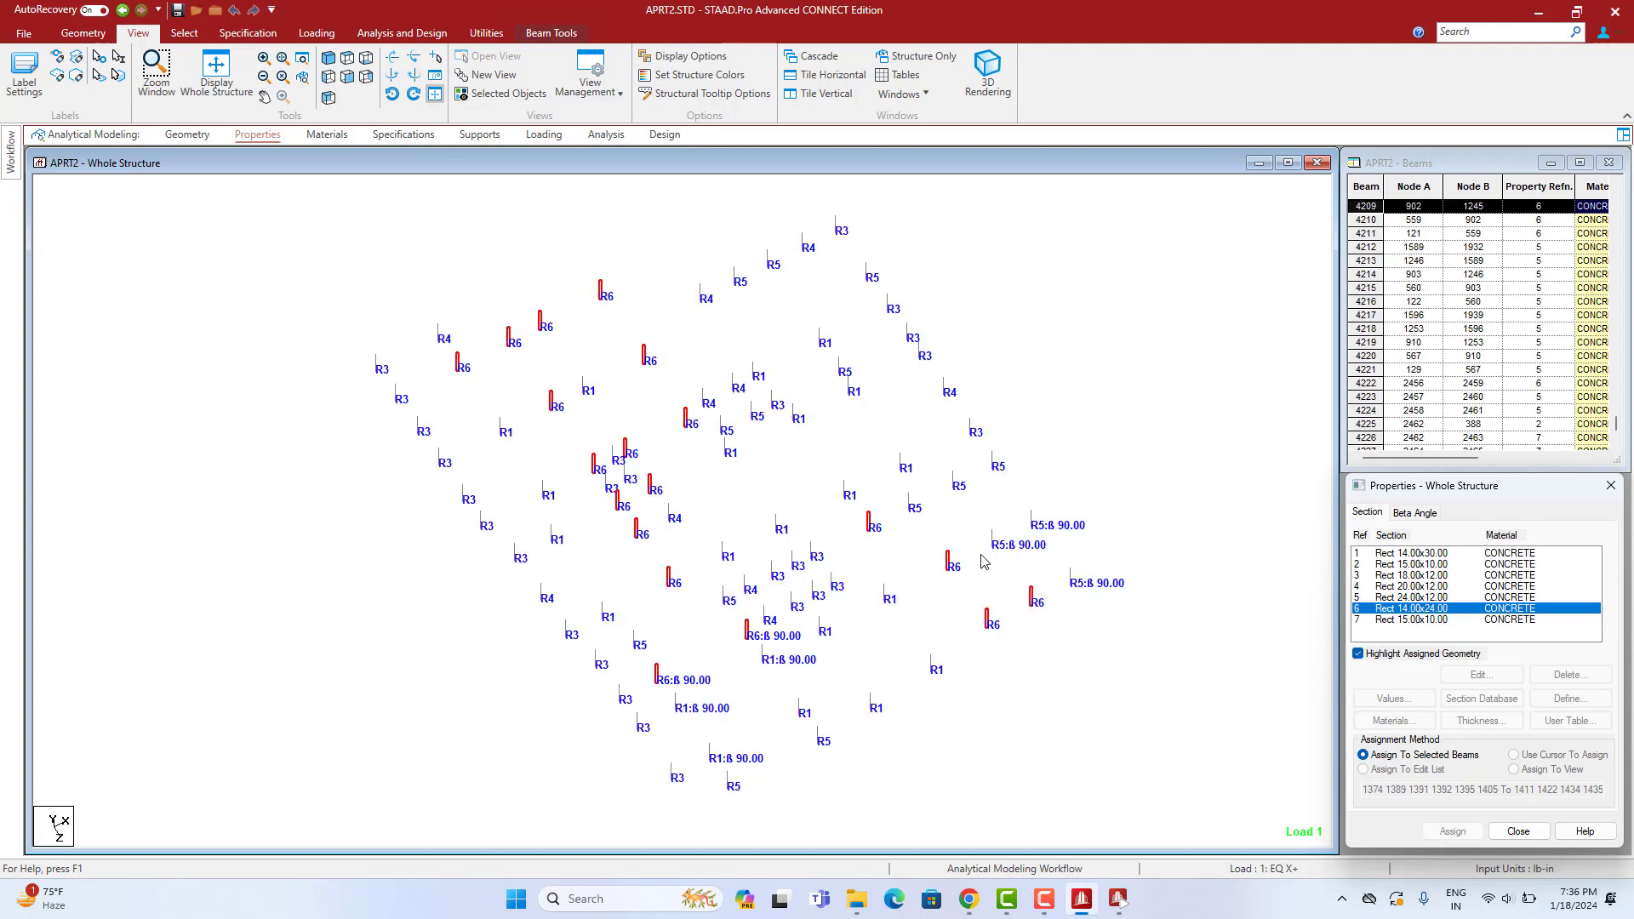
left_click(1427, 555)
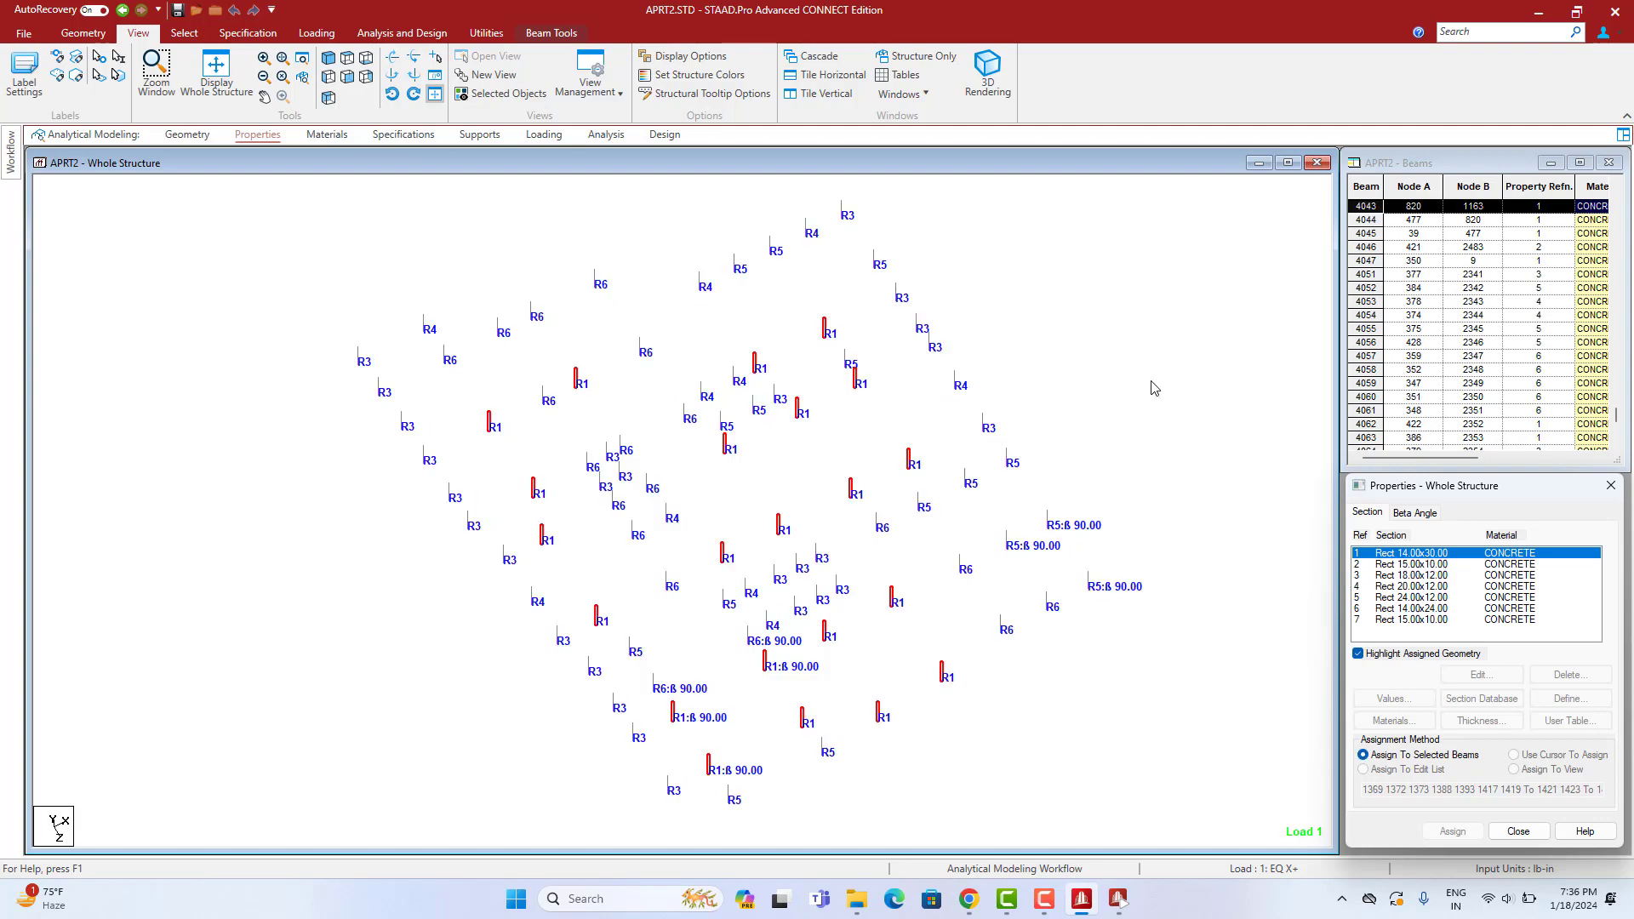
scroll(642, 582, "down", 2)
scroll(877, 496, "up", 1)
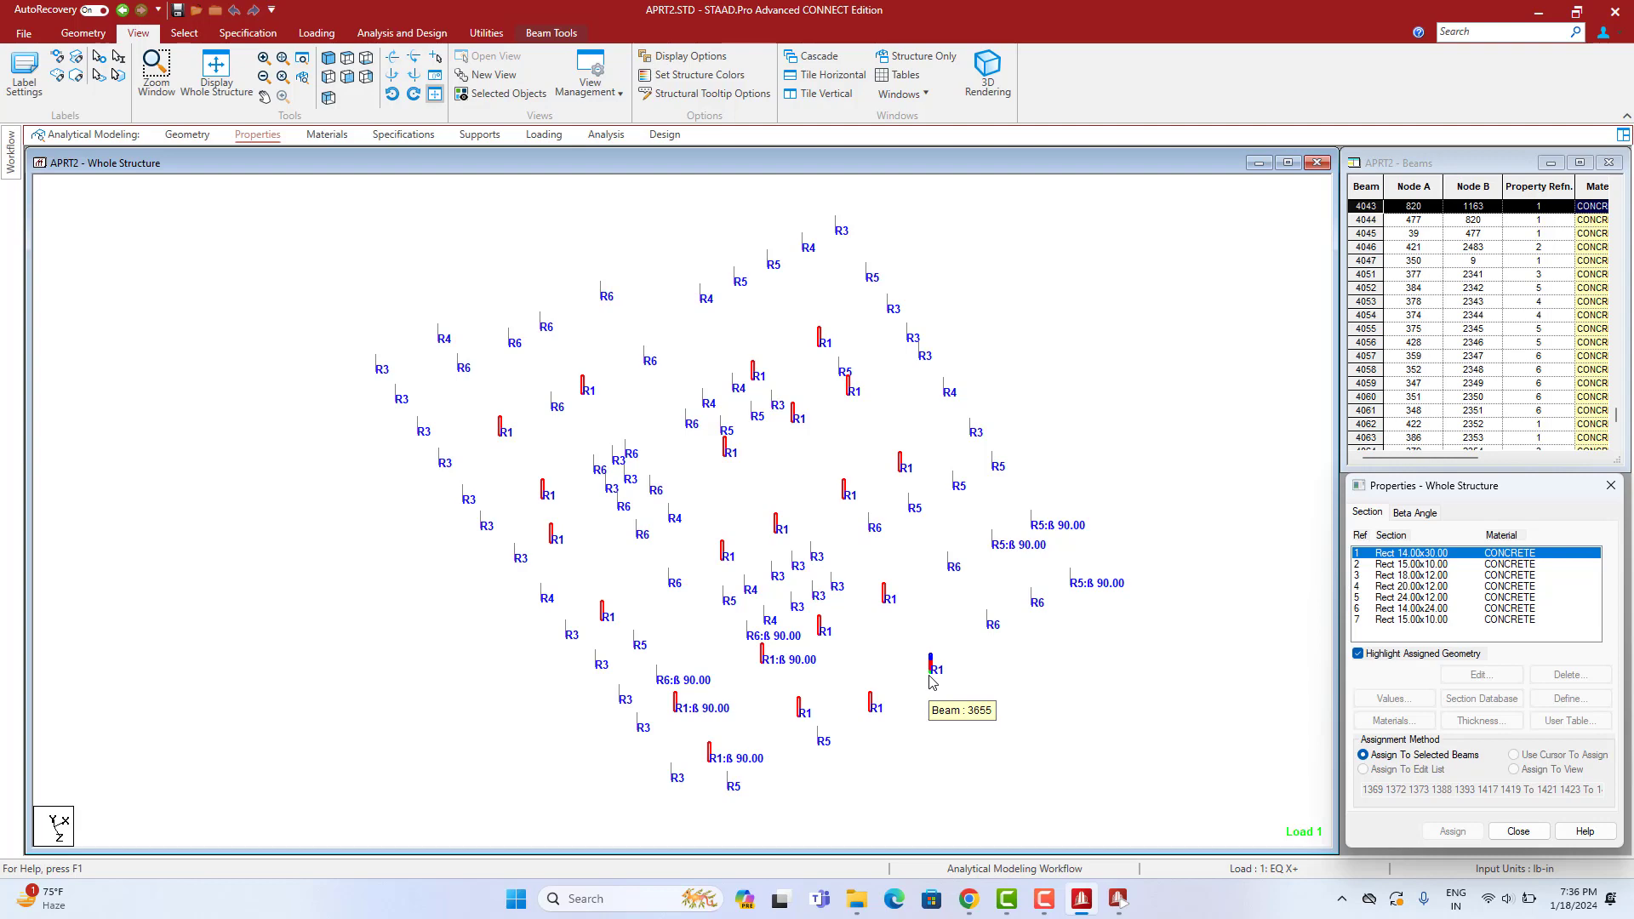
left_click(1018, 759)
Finish the completed analysis run by viewing its output file, with the viewer maximized and the error list enlarged
left_click(1117, 899)
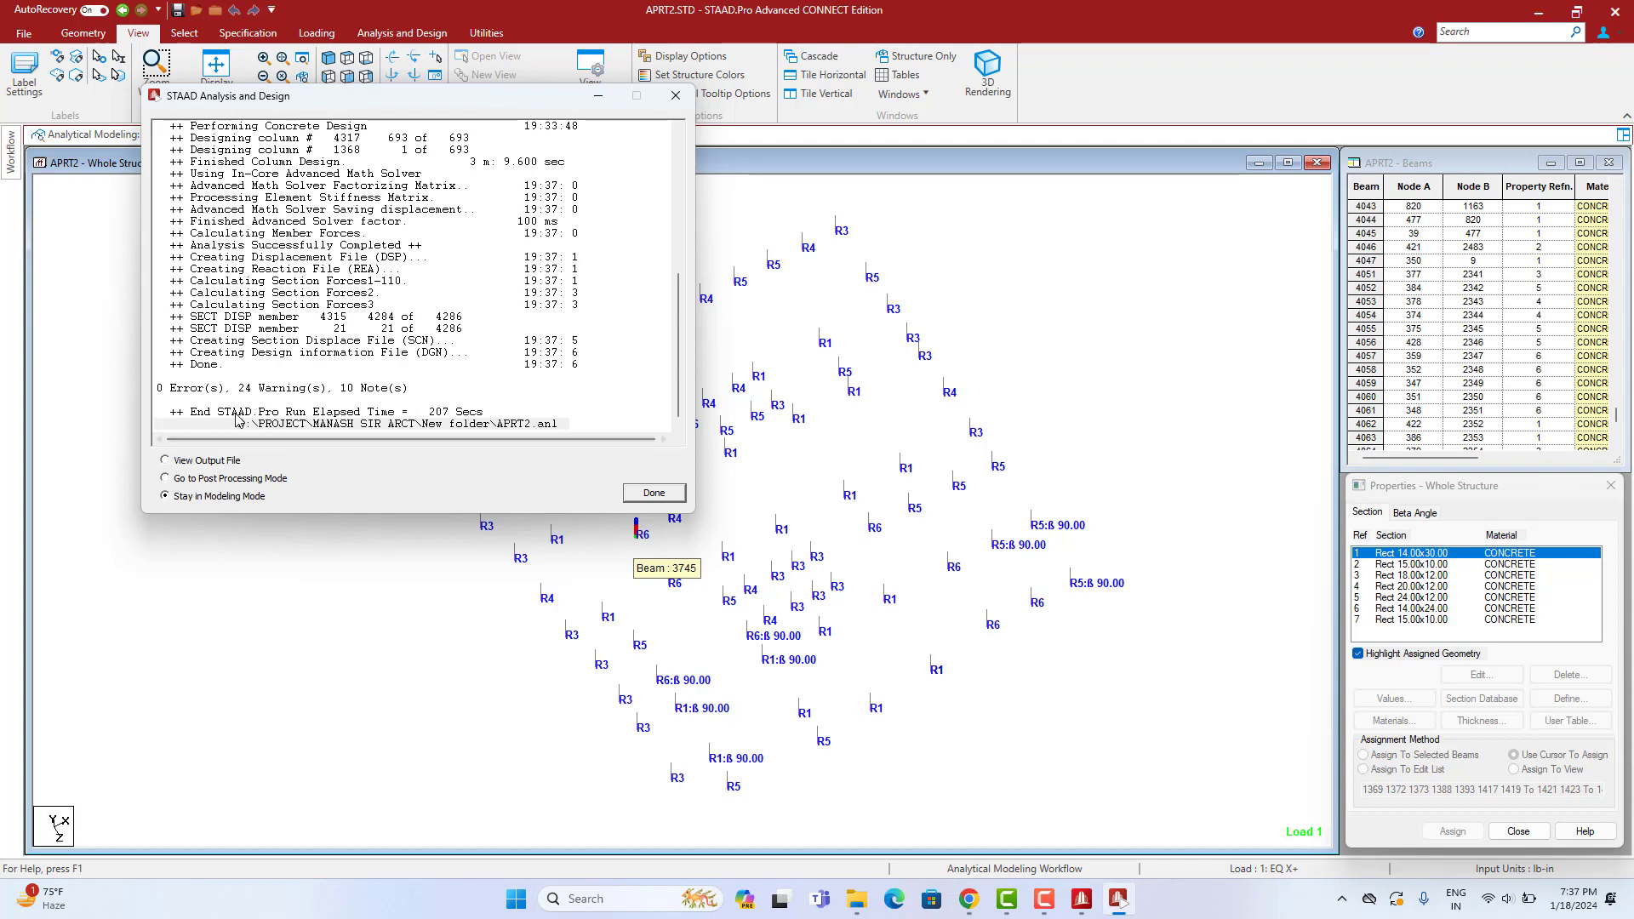
left_click(204, 461)
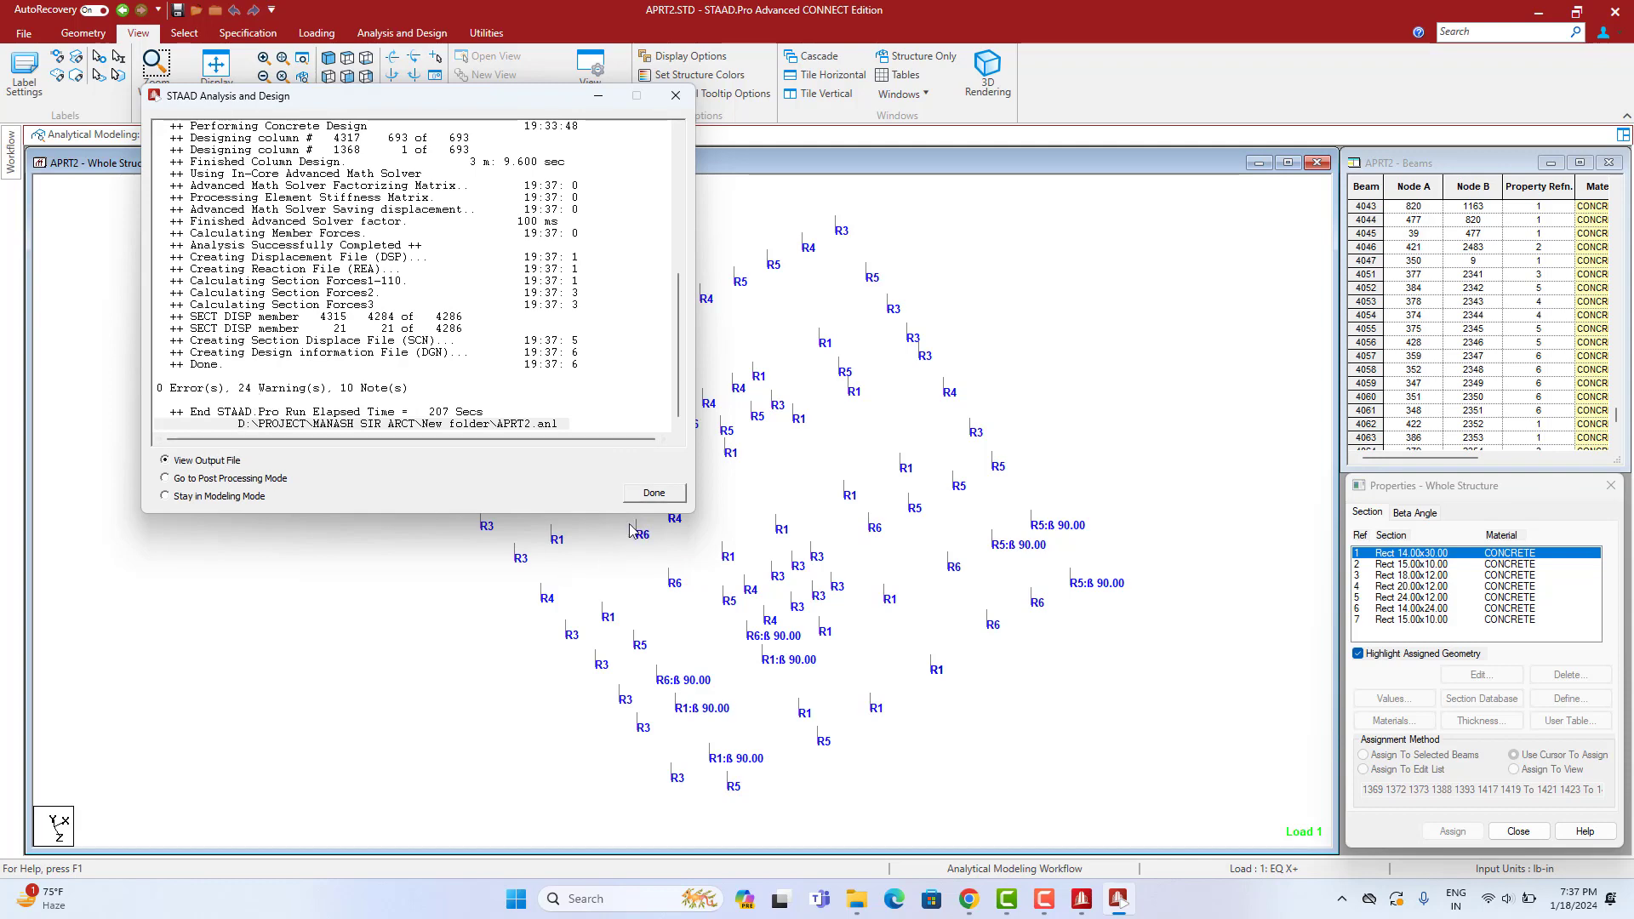
left_click(654, 494)
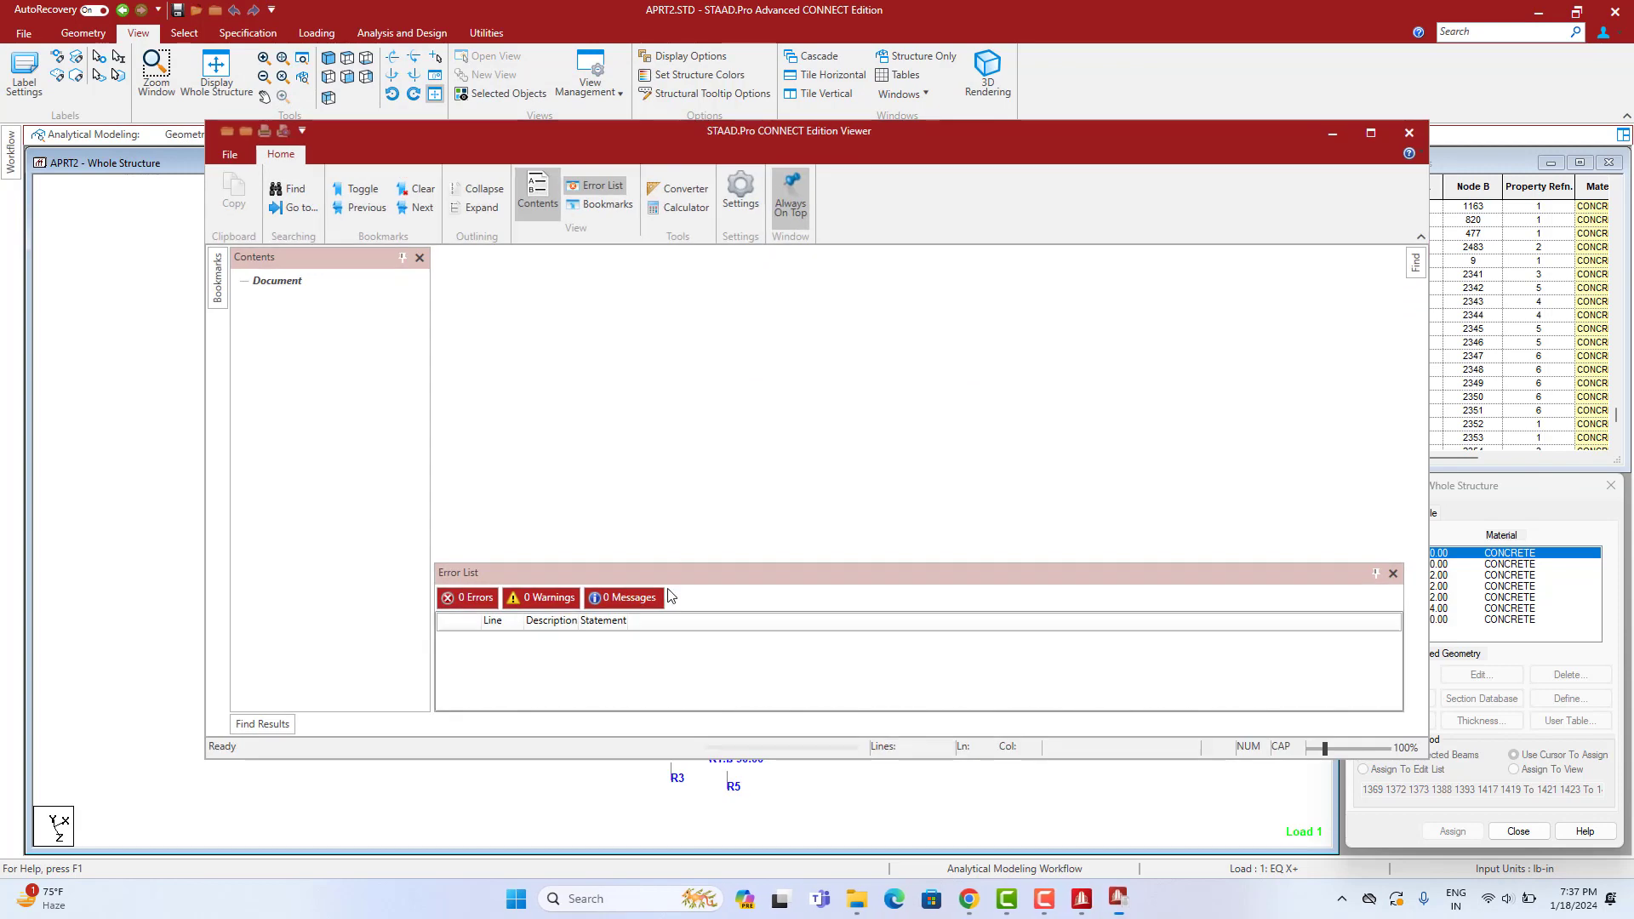
left_click(1370, 132)
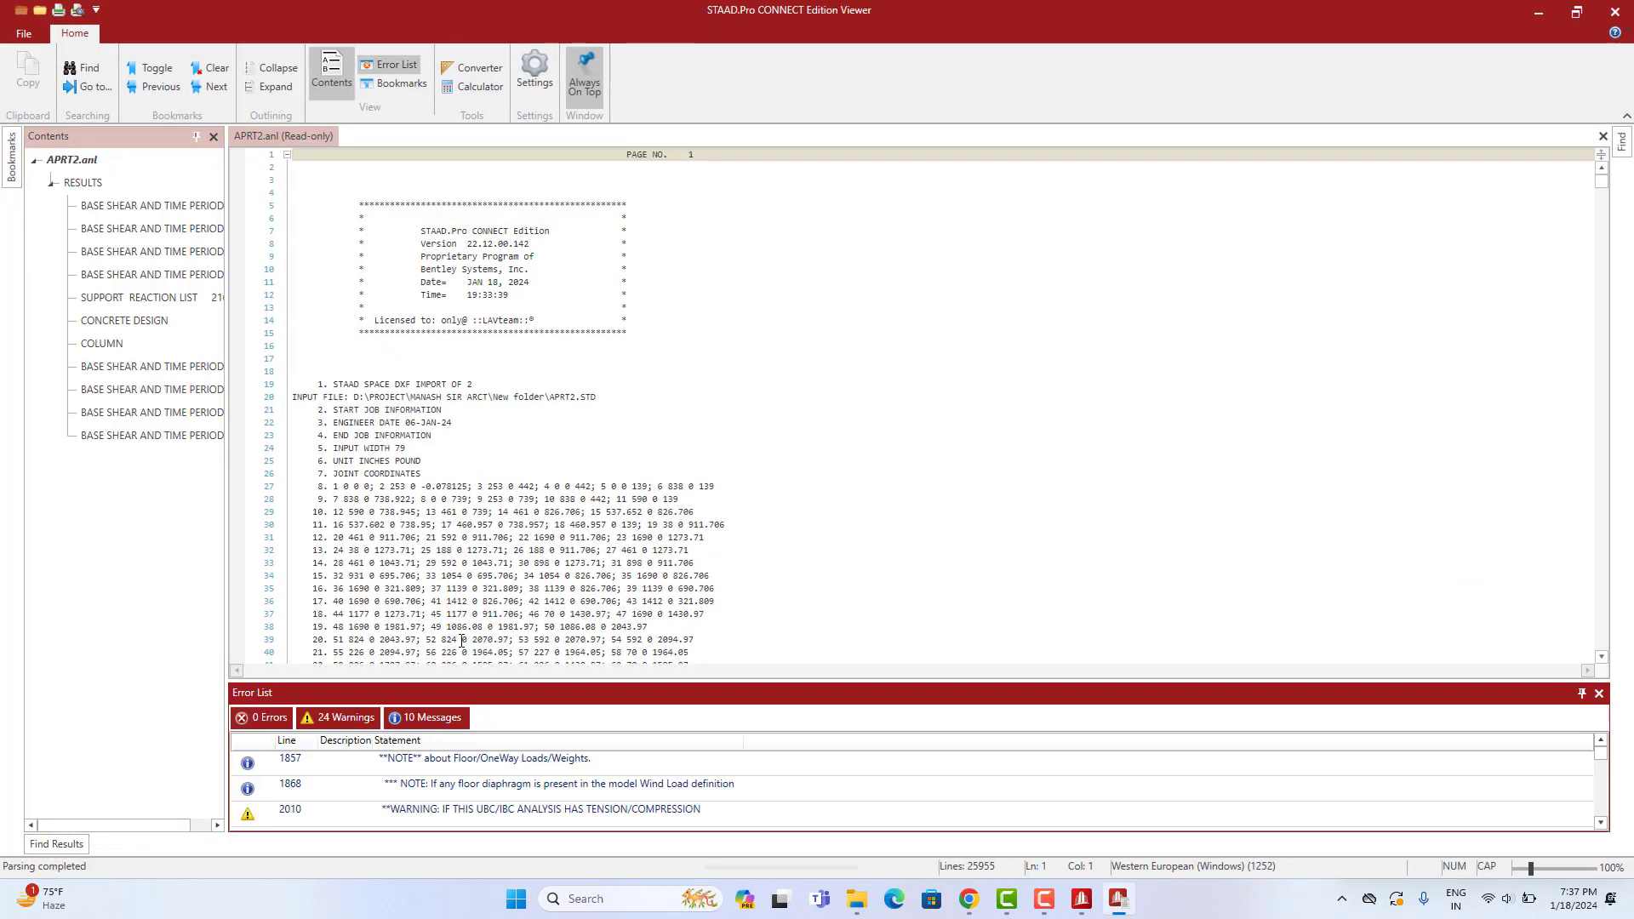
left_click_drag(457, 680, 459, 397)
Review the output file's full error list, examining the column reinforcement warnings and the analysis notes
scroll(476, 628, "down", 6)
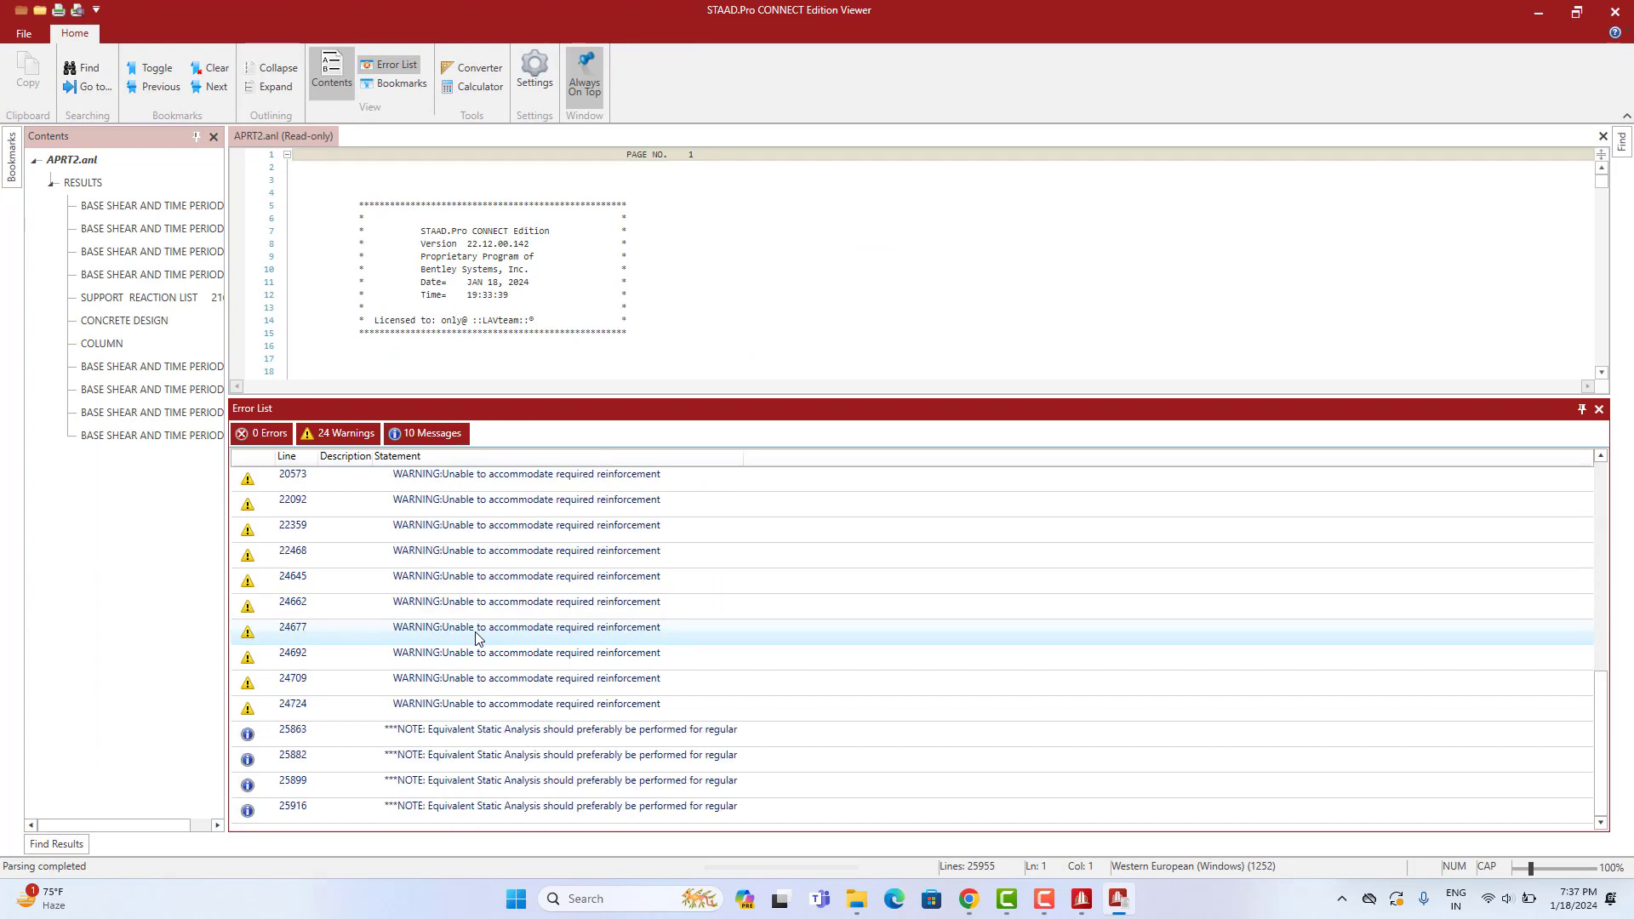
scroll(478, 638, "up", 5)
scroll(480, 647, "down", 5)
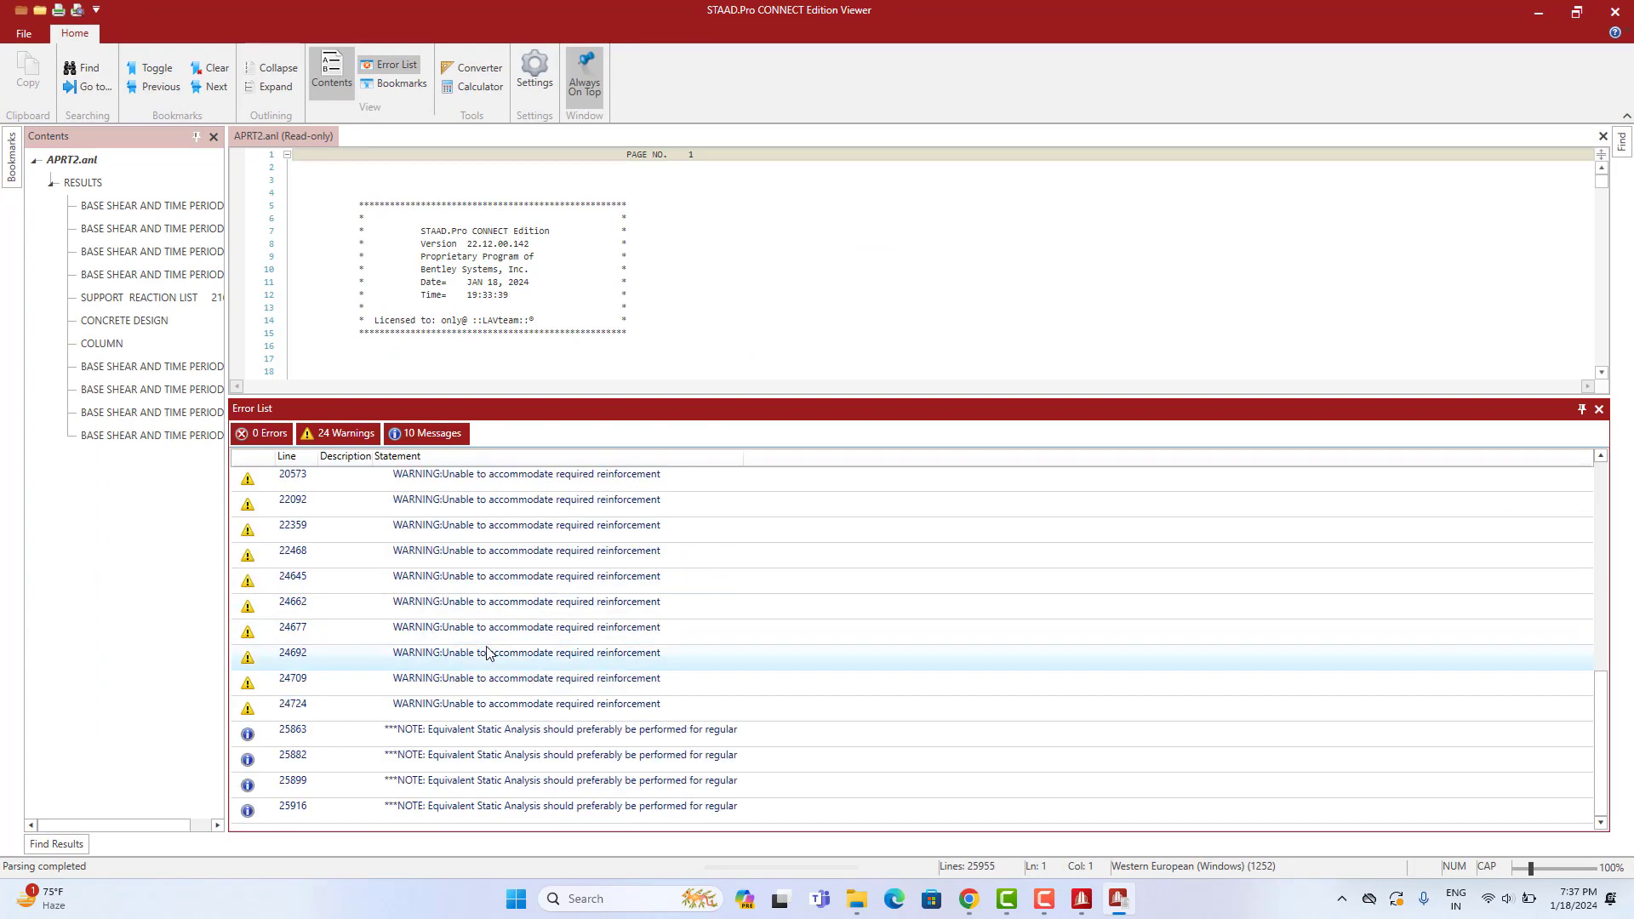
scroll(488, 653, "up", 2)
scroll(488, 652, "up", 4)
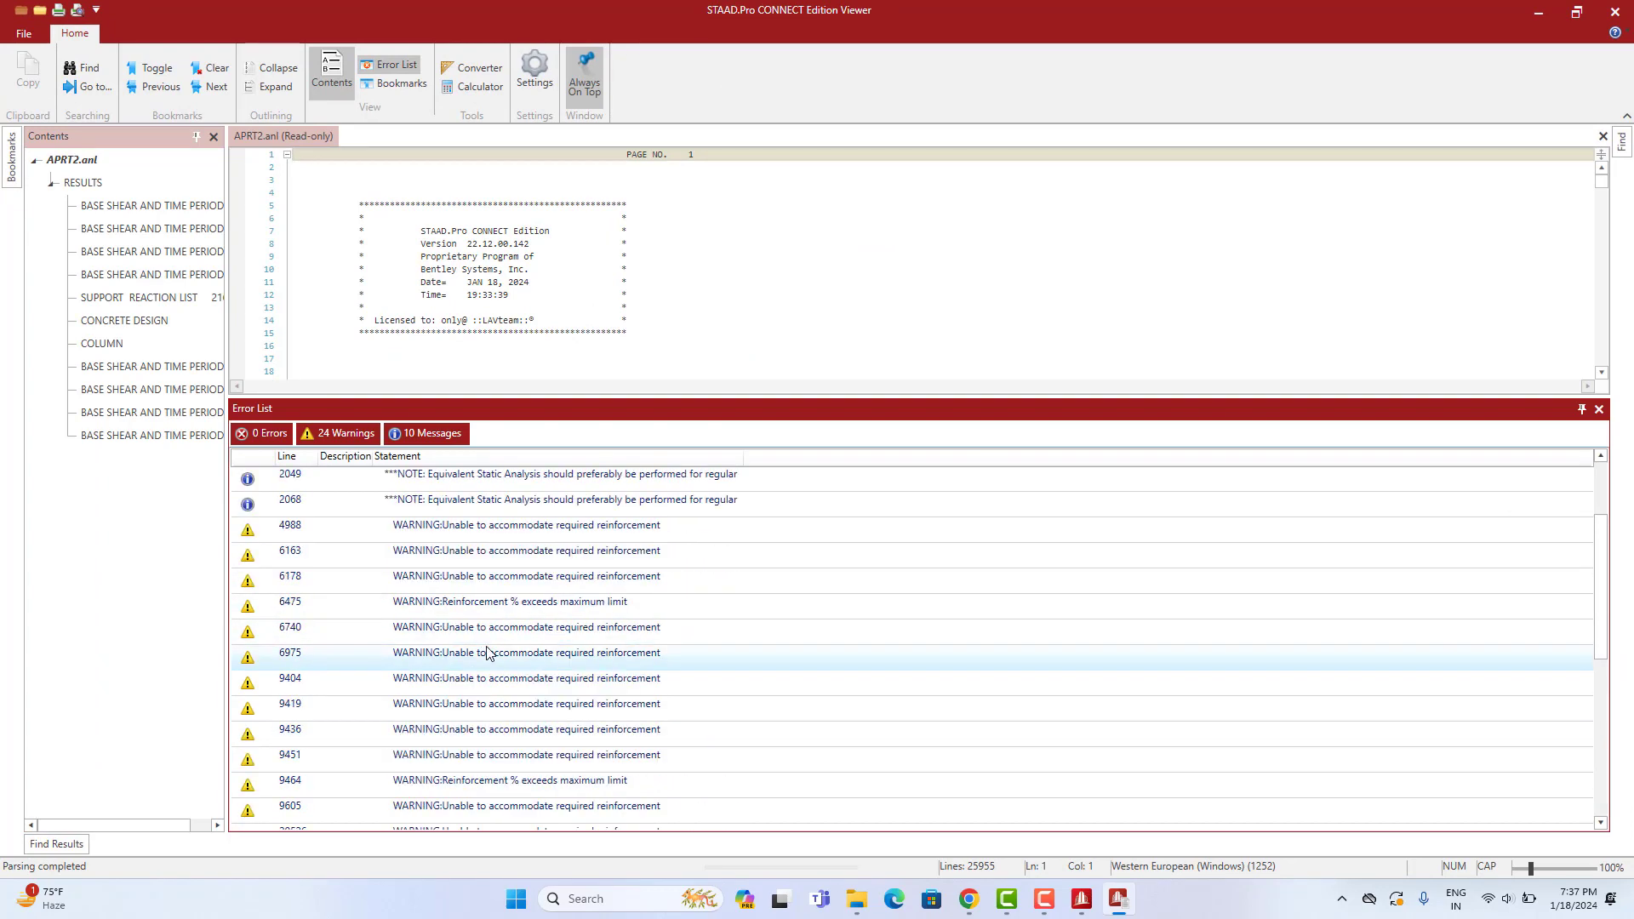
scroll(487, 653, "down", 3)
scroll(487, 653, "down", 3)
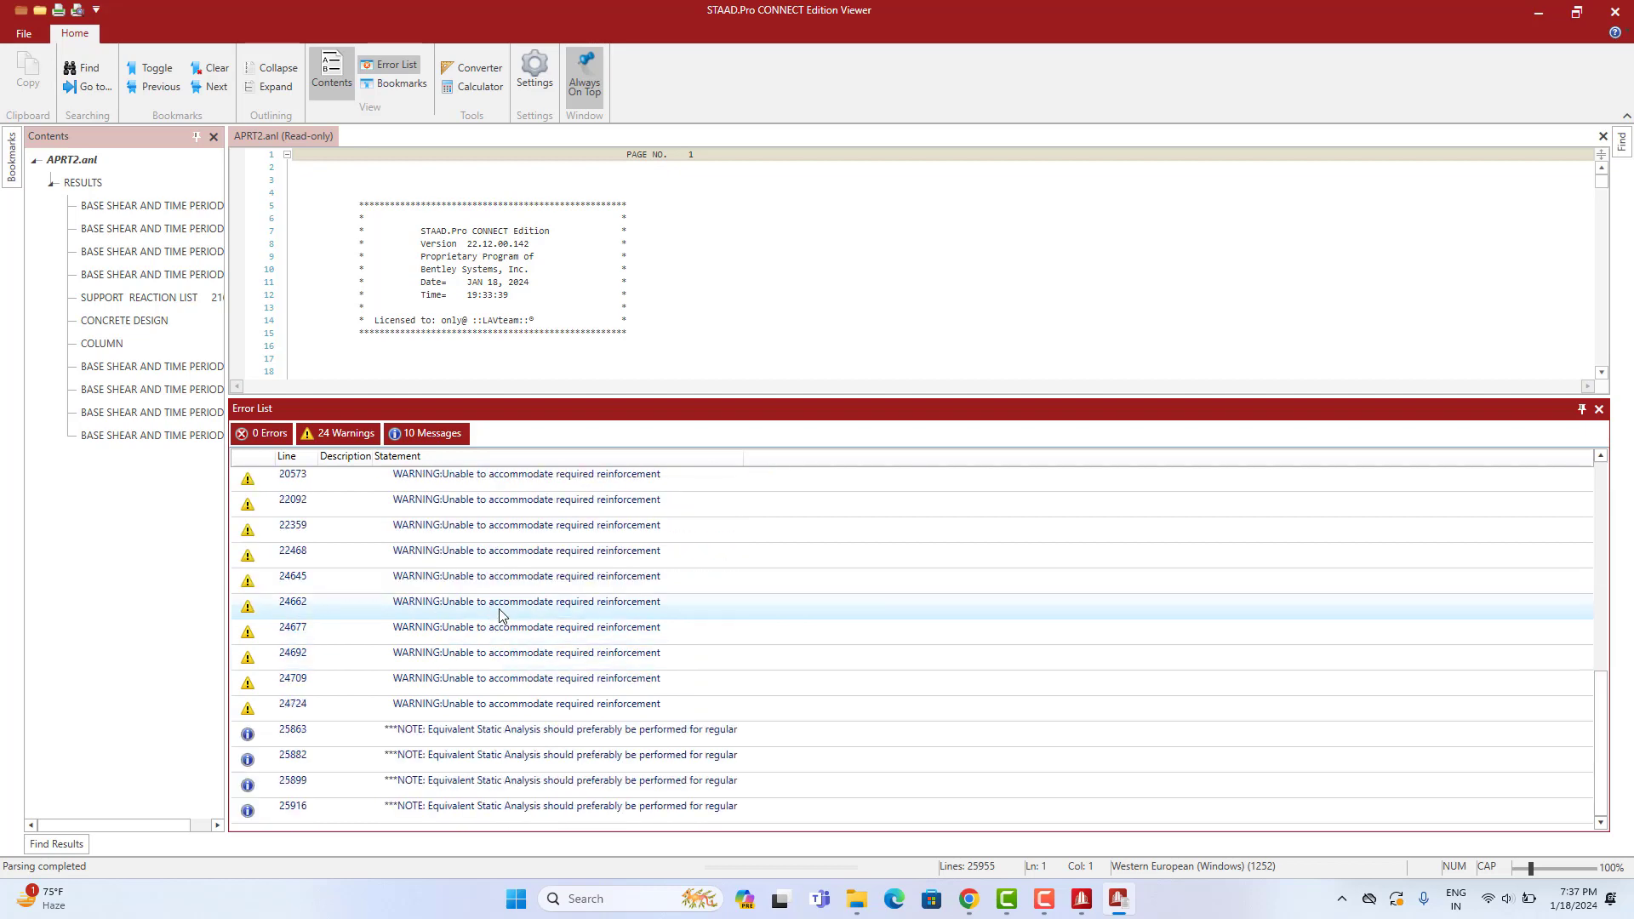
scroll(500, 614, "up", 5)
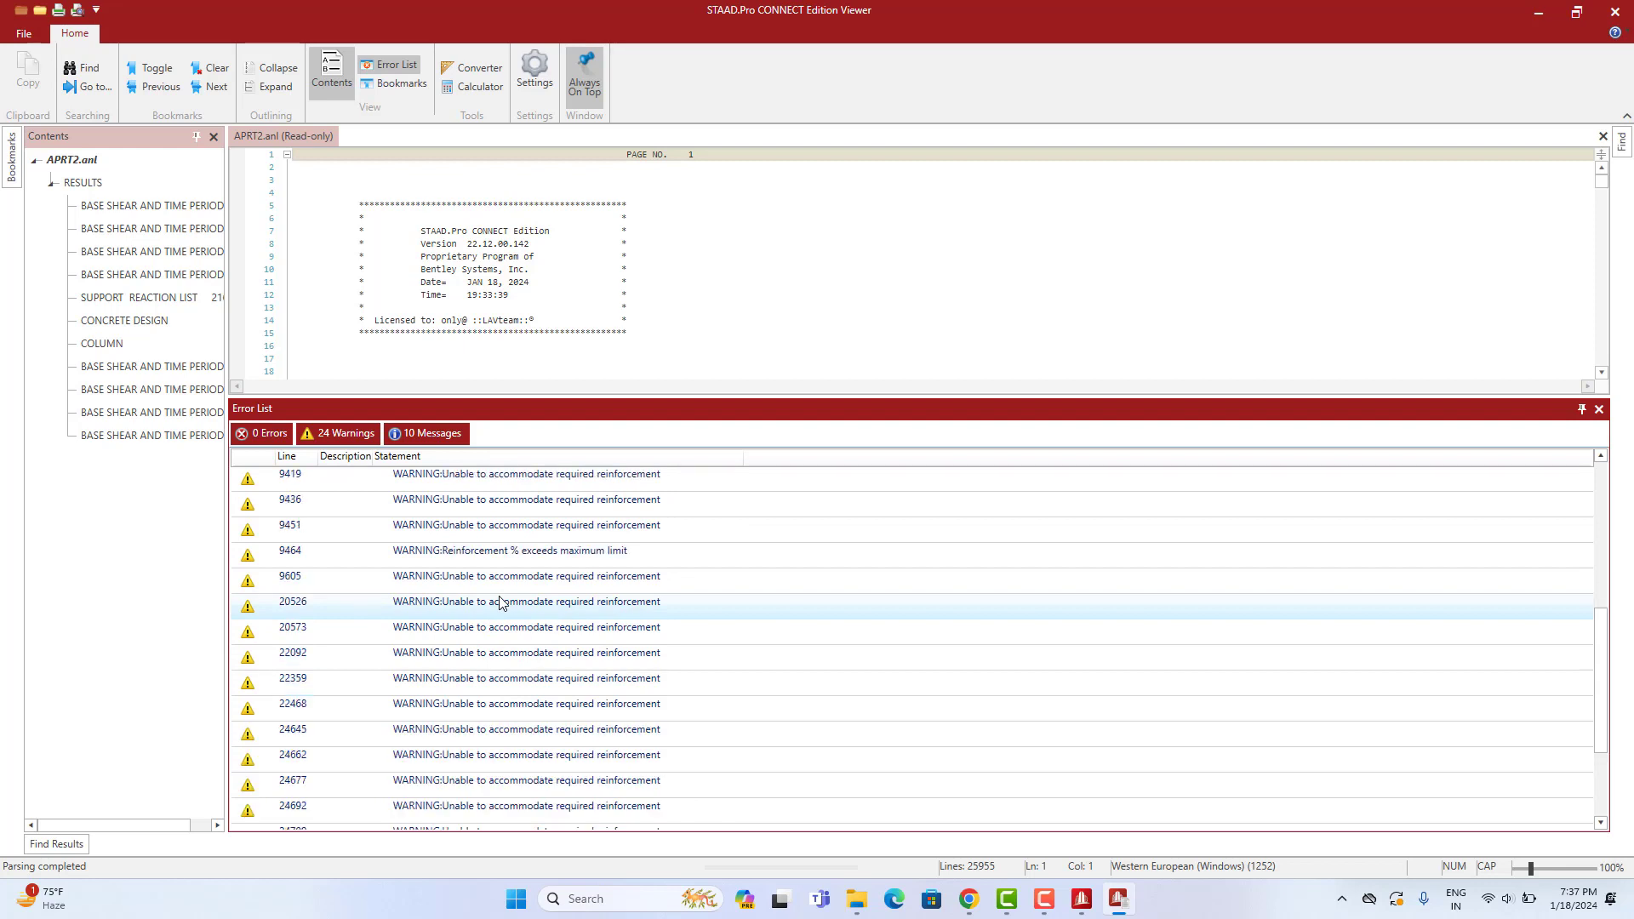
scroll(477, 627, "down", 6)
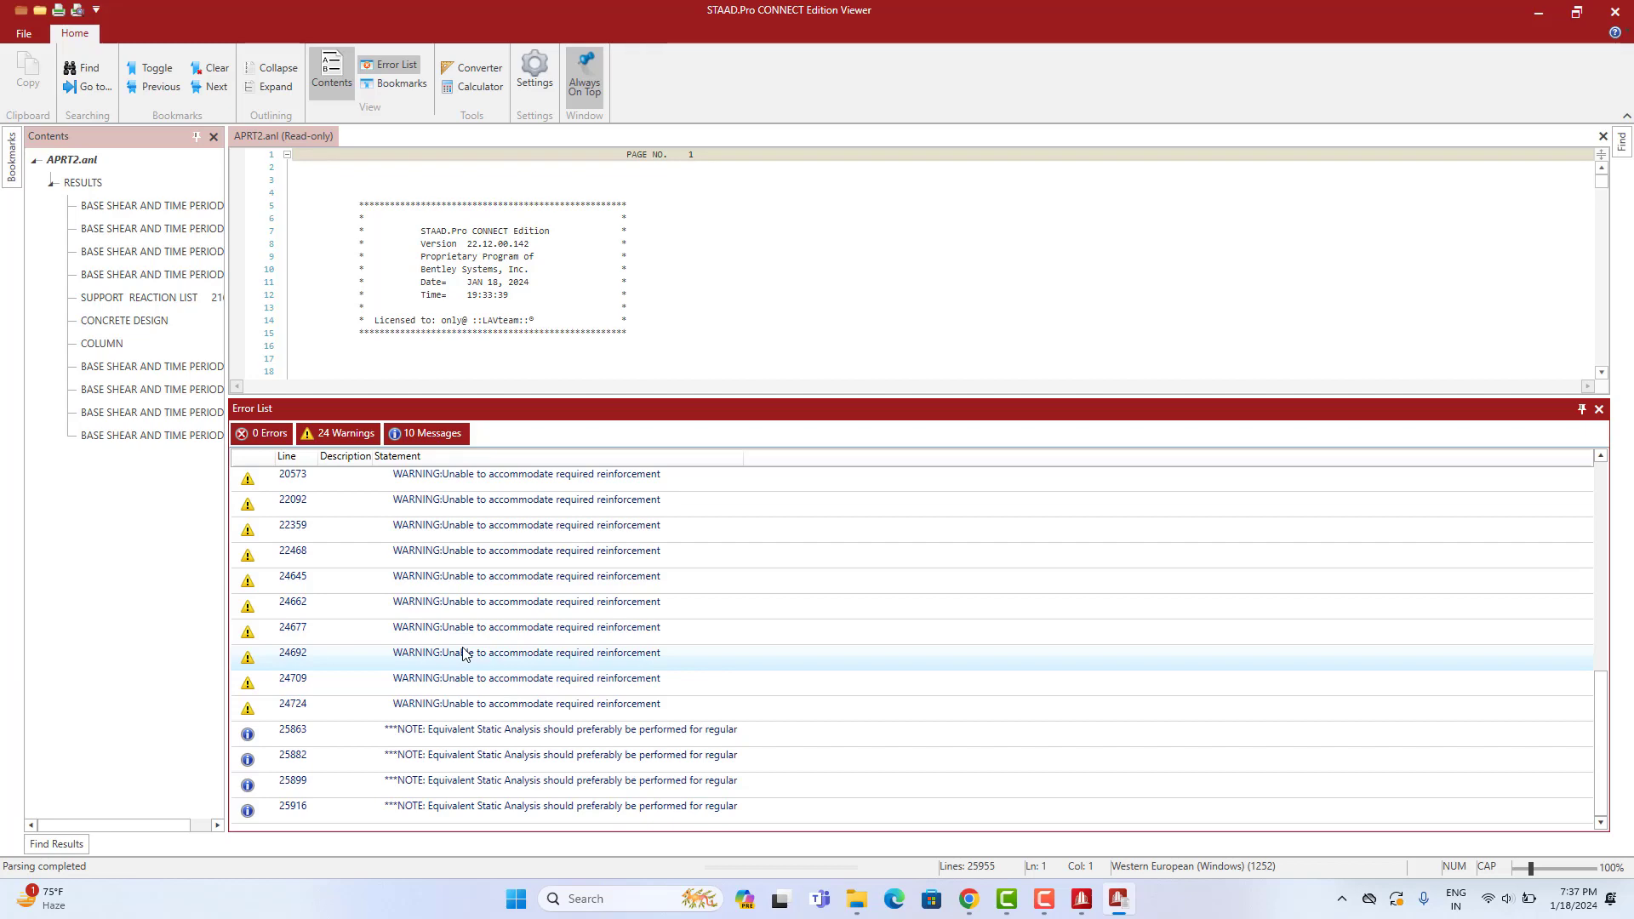
Finish reviewing the output file's warnings, close the viewer, and display the whole structure again instead of the isolated storey columns
scroll(467, 656, "up", 6)
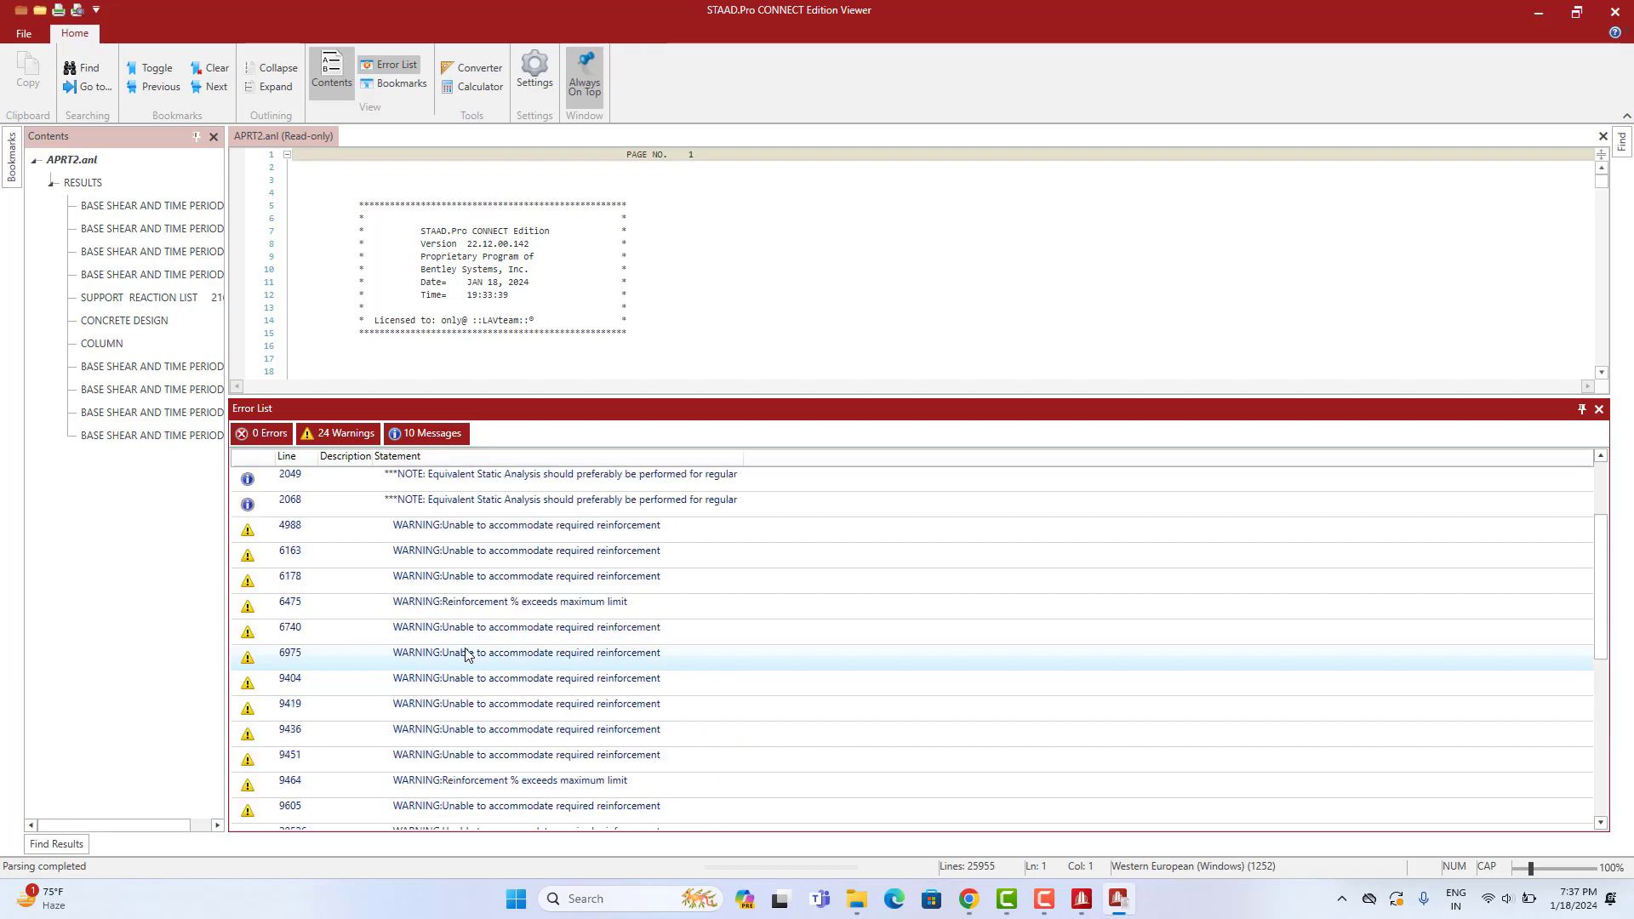
left_click(1611, 14)
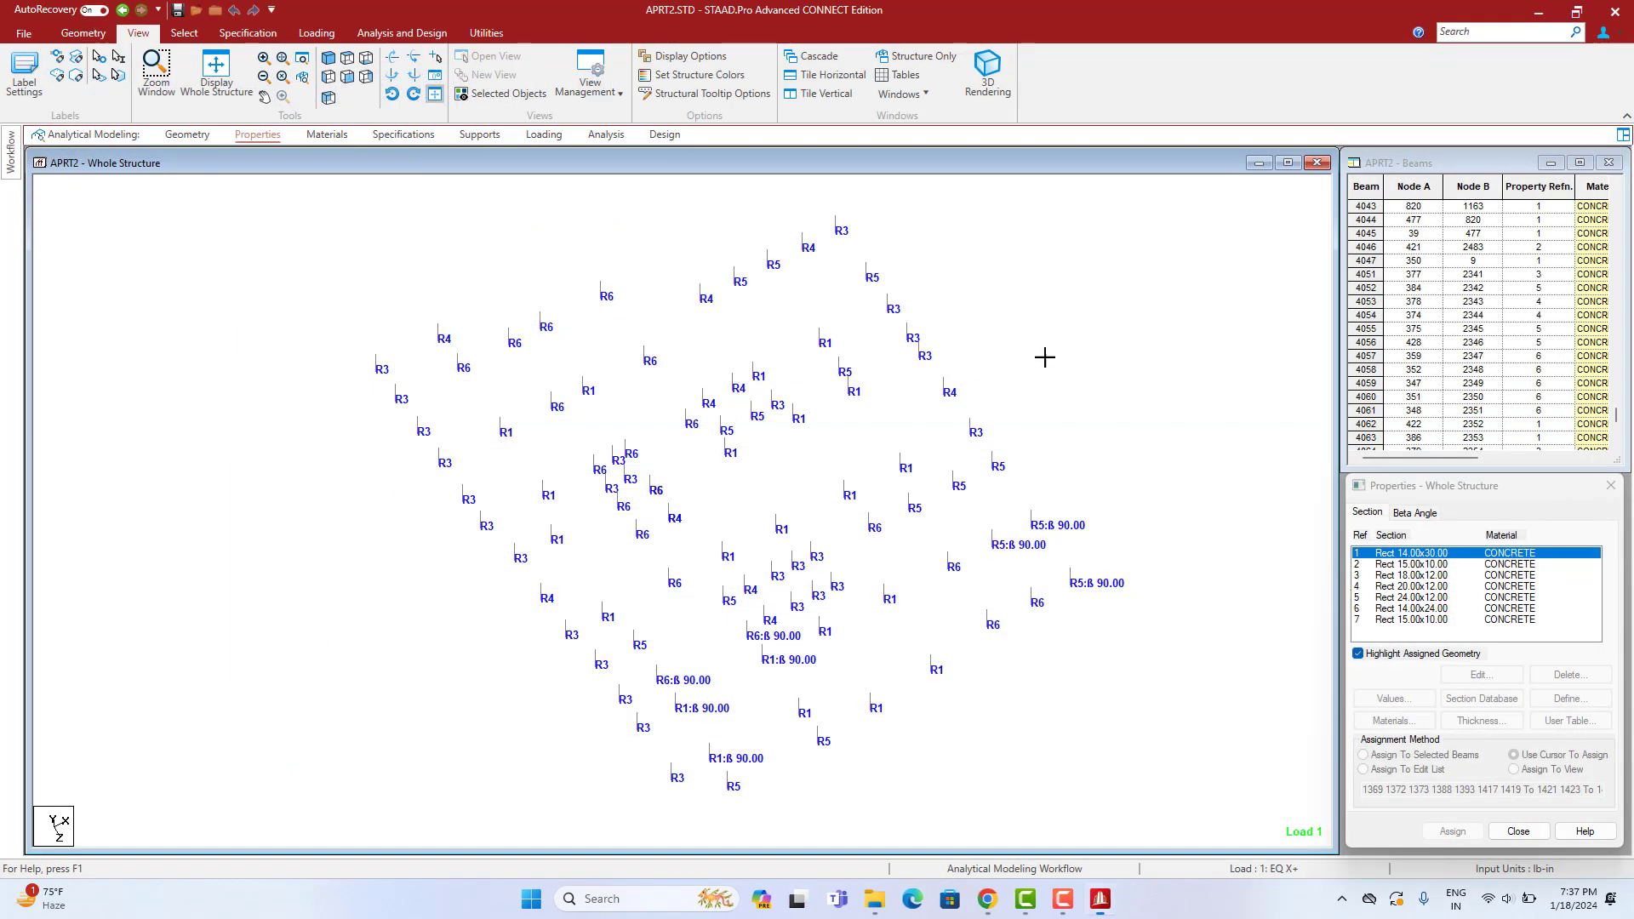
left_click(253, 92)
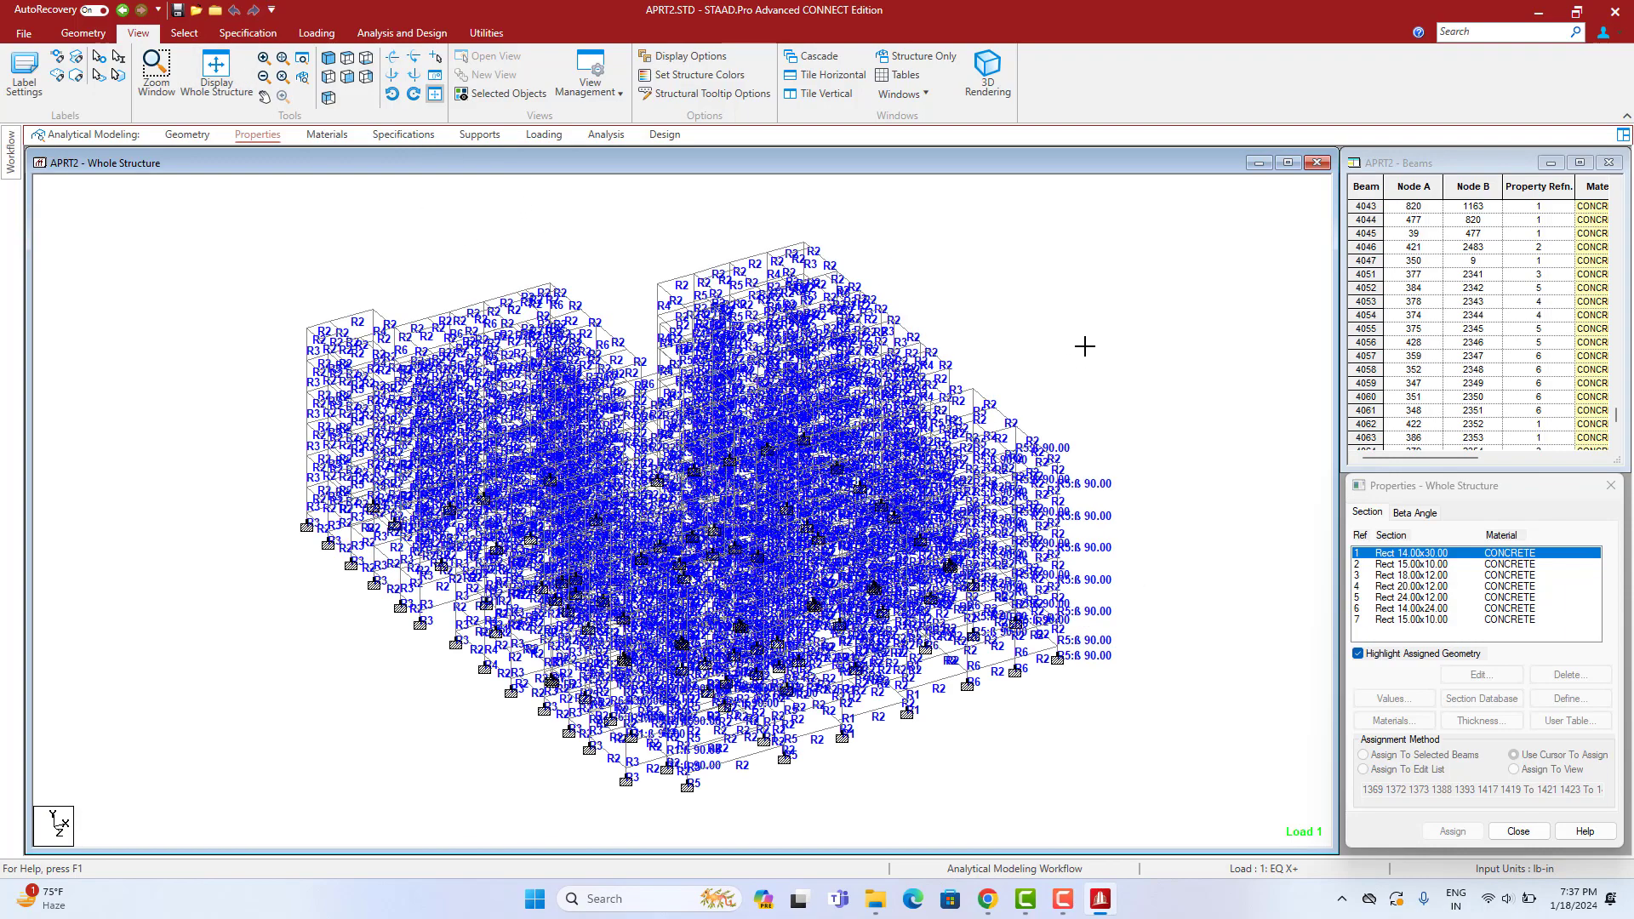
Inspect the whole building frame in an enlarged 3D rendered view, then return to the model's section properties
right_click(940, 278)
left_click(994, 711)
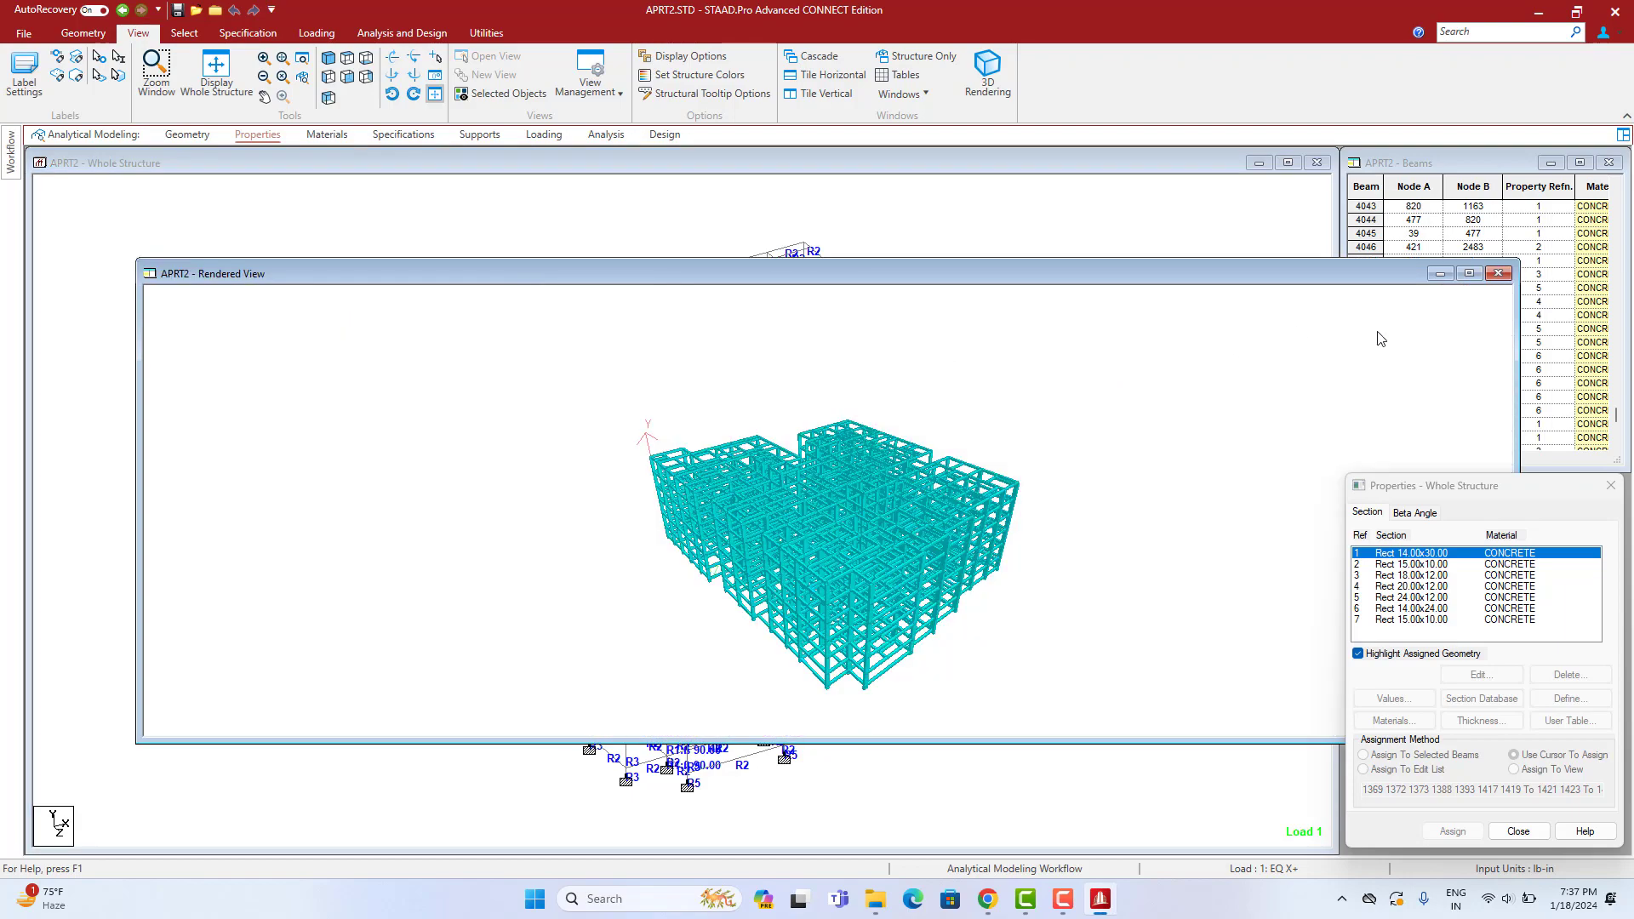
left_click(1468, 279)
mouse_move(934, 452)
left_mouse_down()
mouse_move(934, 621)
mouse_move(915, 278)
mouse_move(928, 434)
left_mouse_up()
left_click(188, 136)
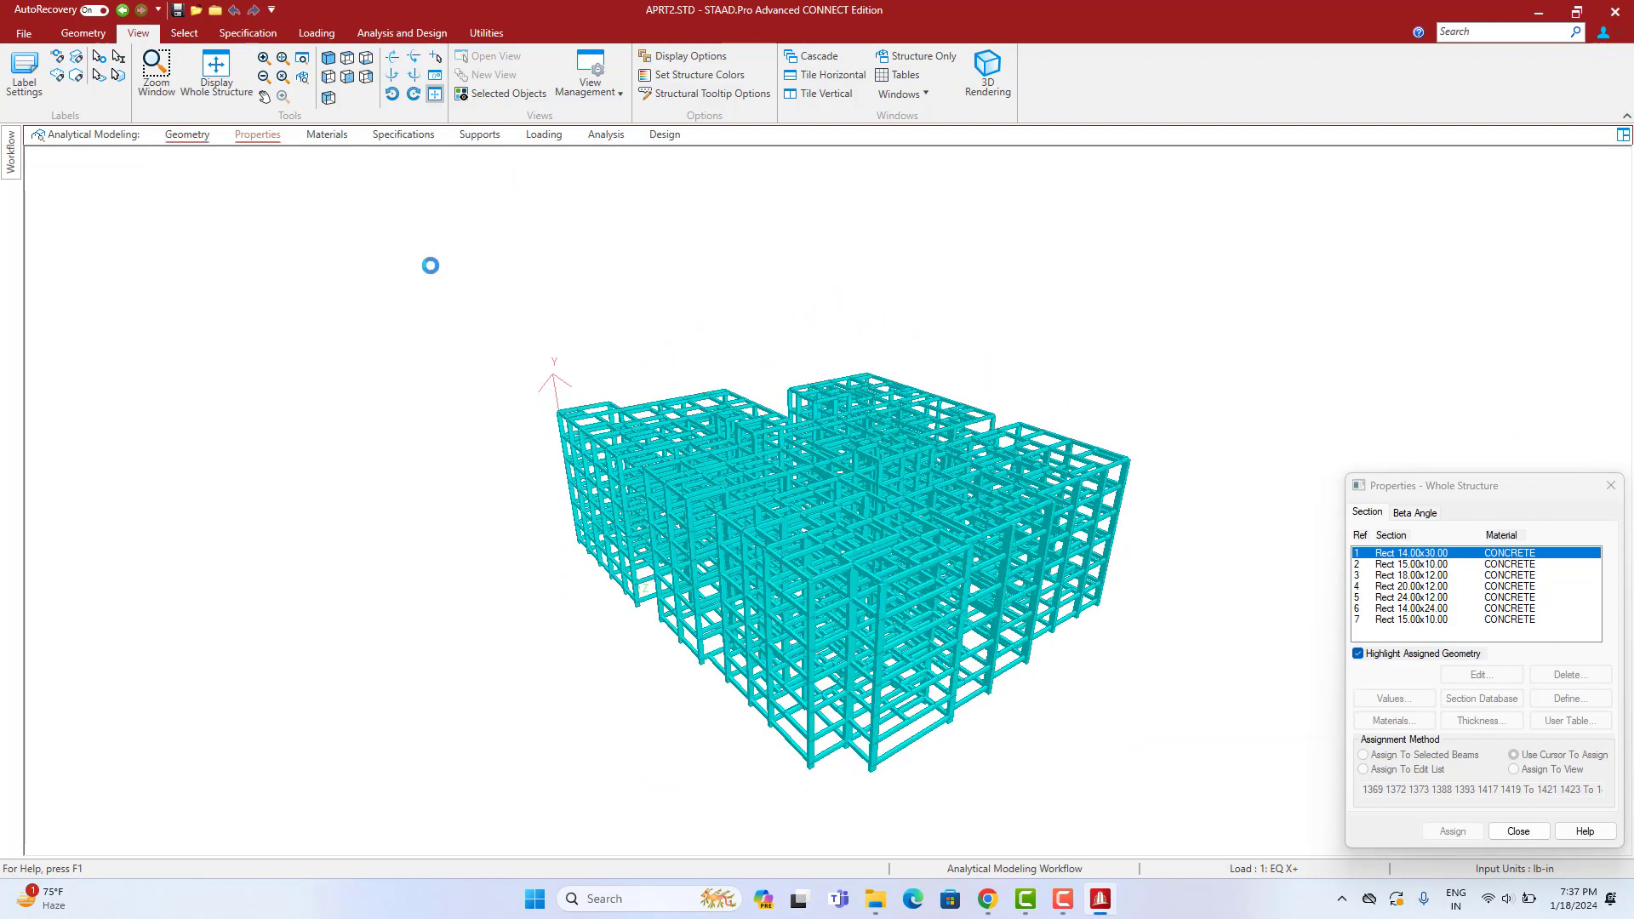
left_click(258, 135)
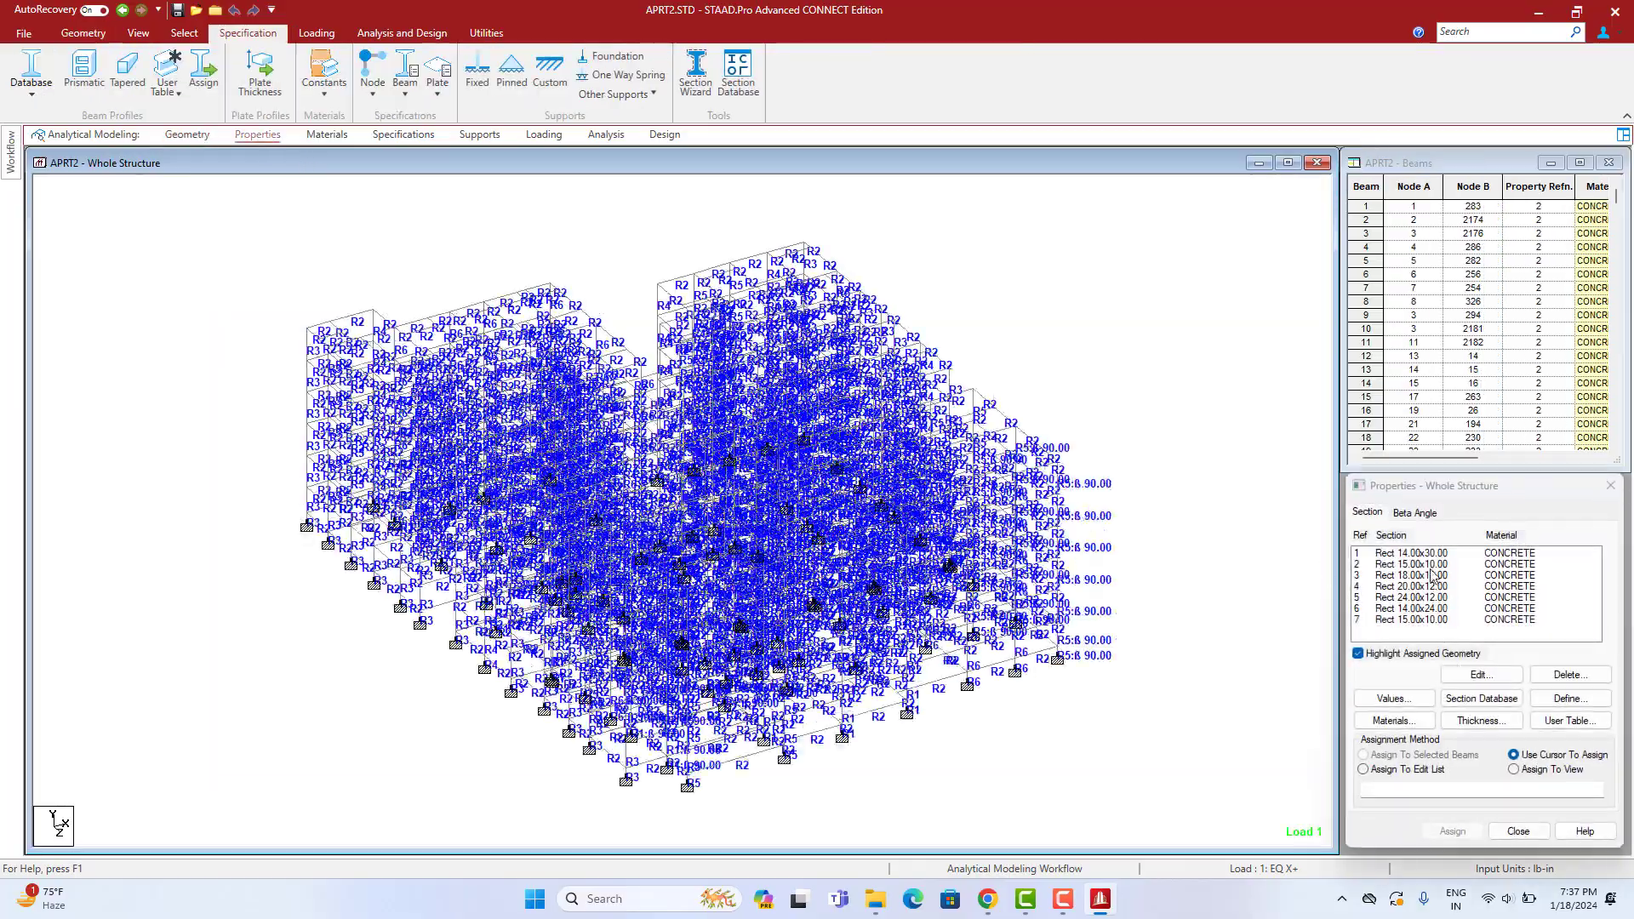
Highlight the columns assigned to Rect 14.00x30.00, check the concrete design results of column 3656, and clear the selection
scroll(1076, 570, "up", 5)
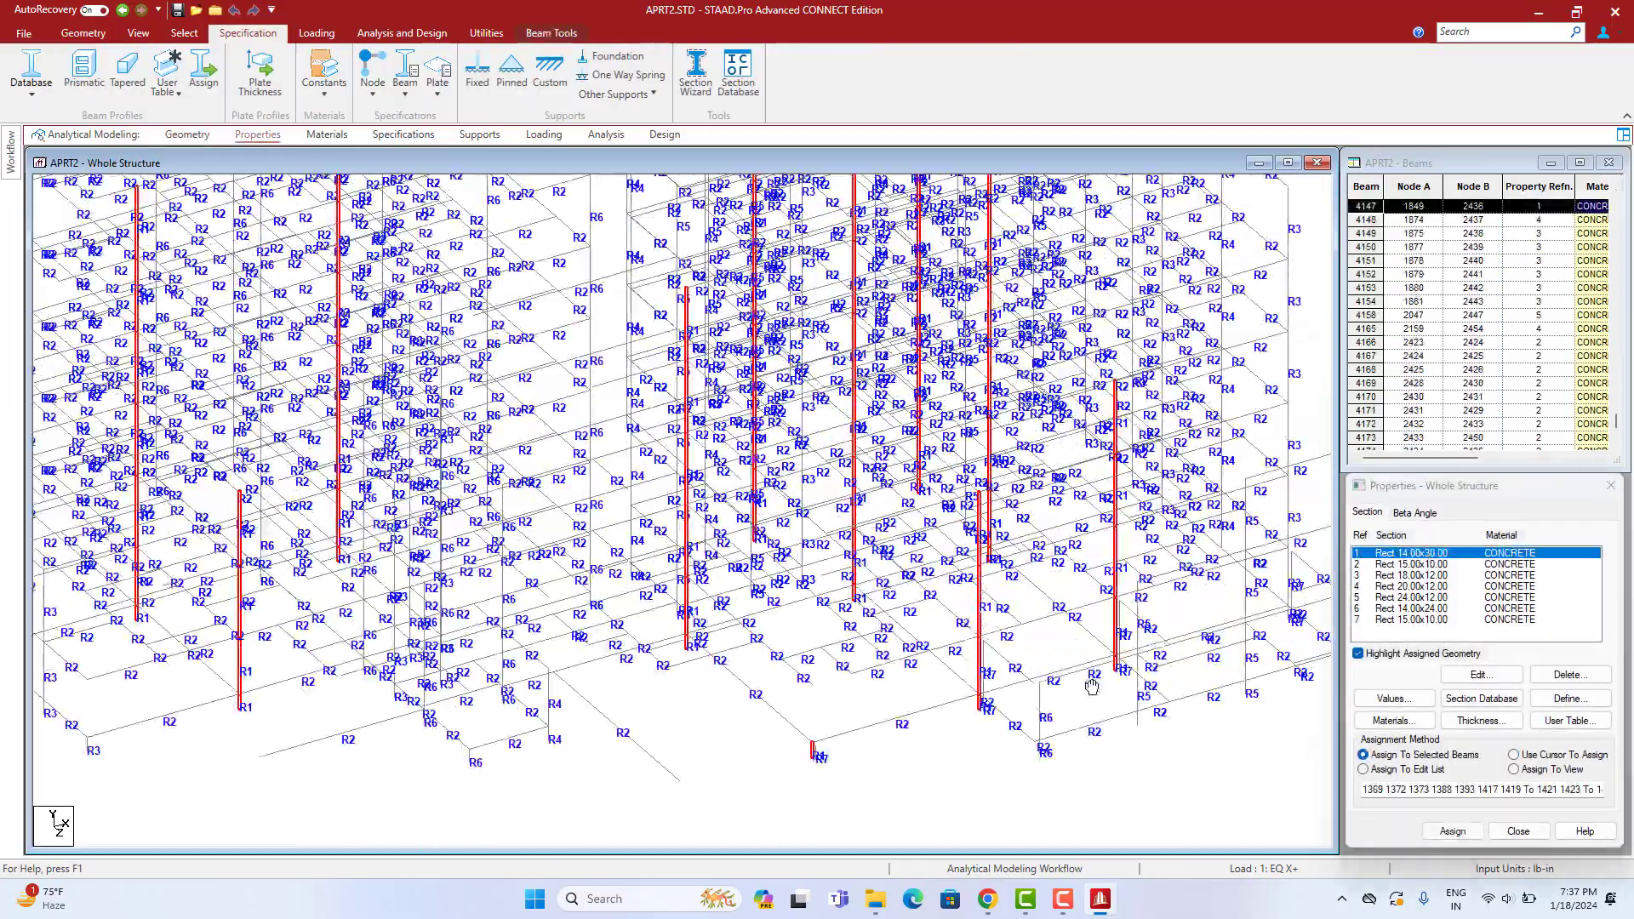
middle_click_drag(1092, 687, 949, 549)
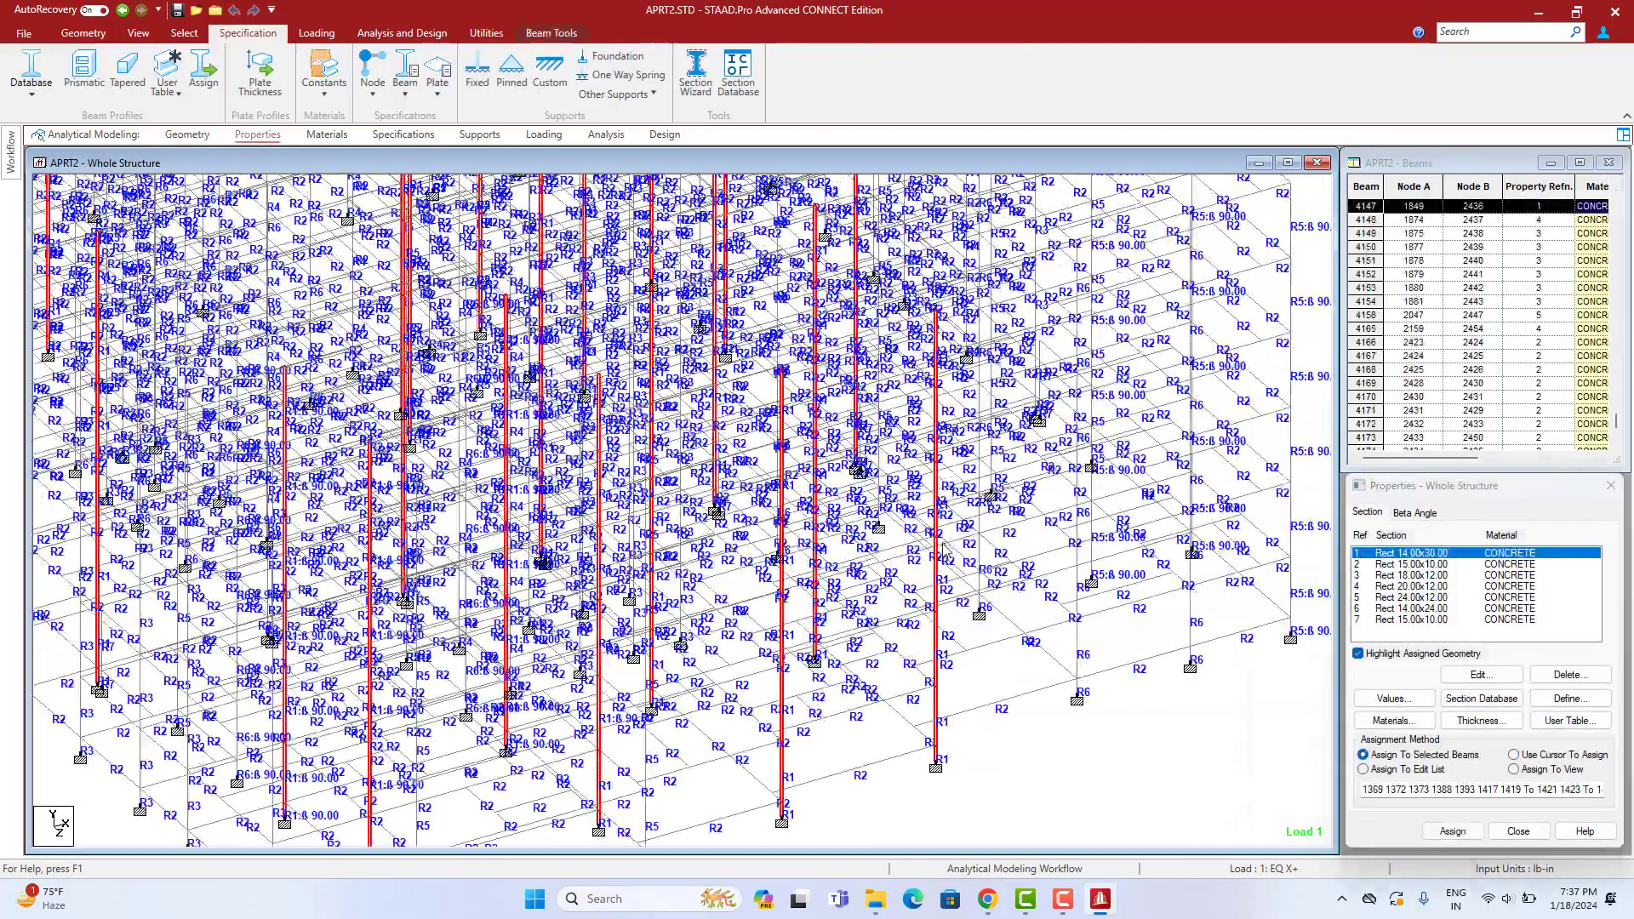
double_click(938, 578)
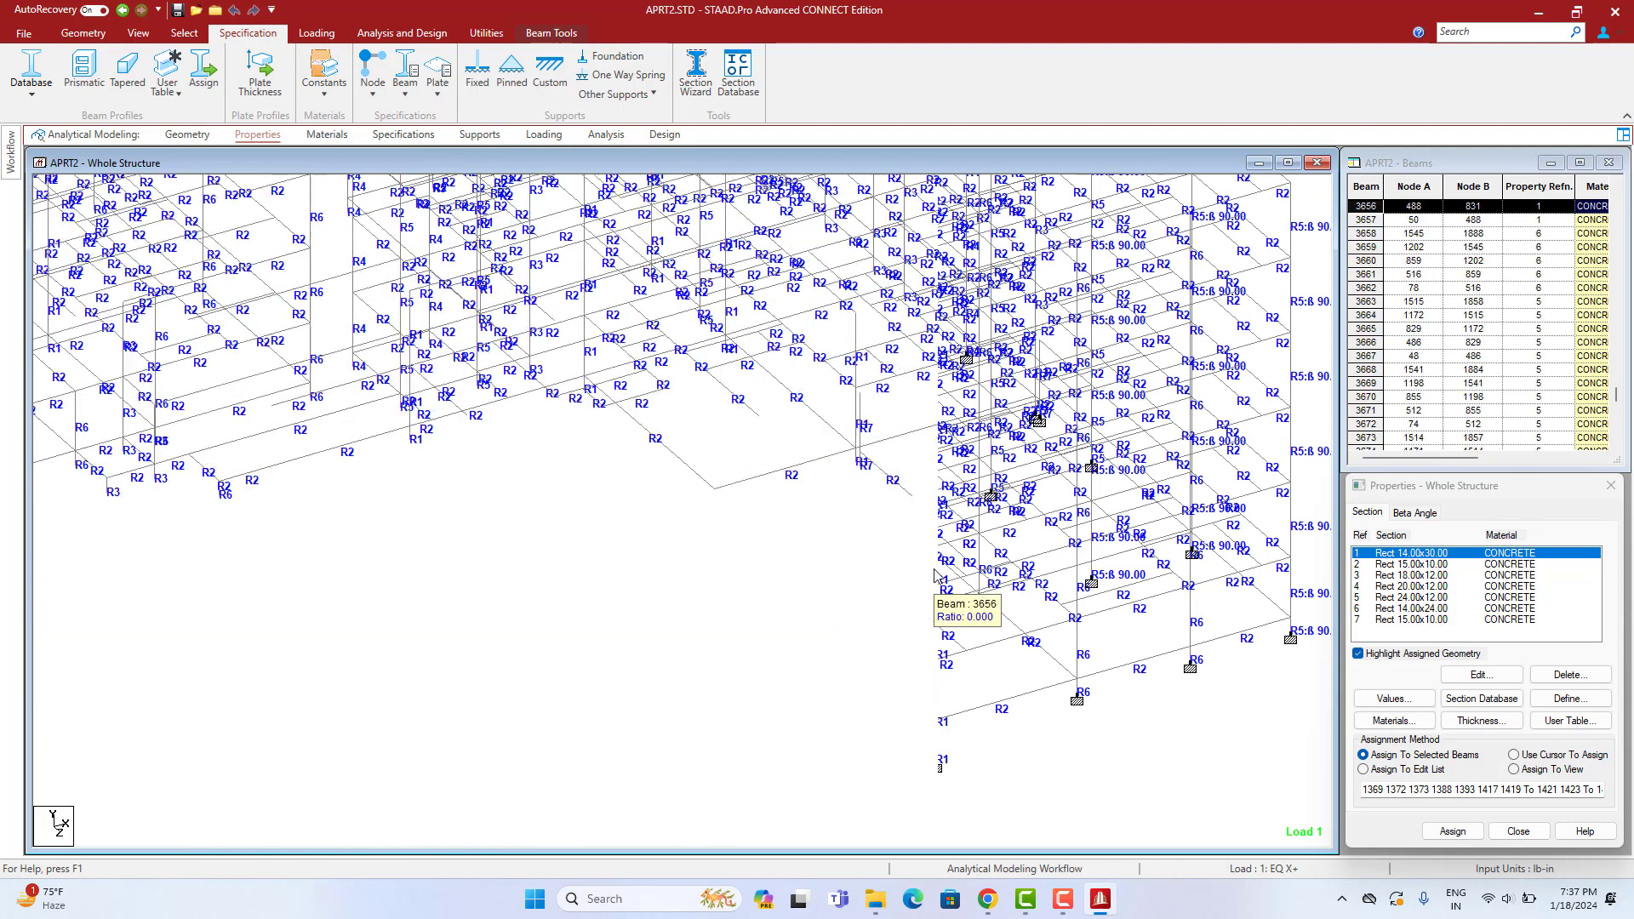
left_click(907, 268)
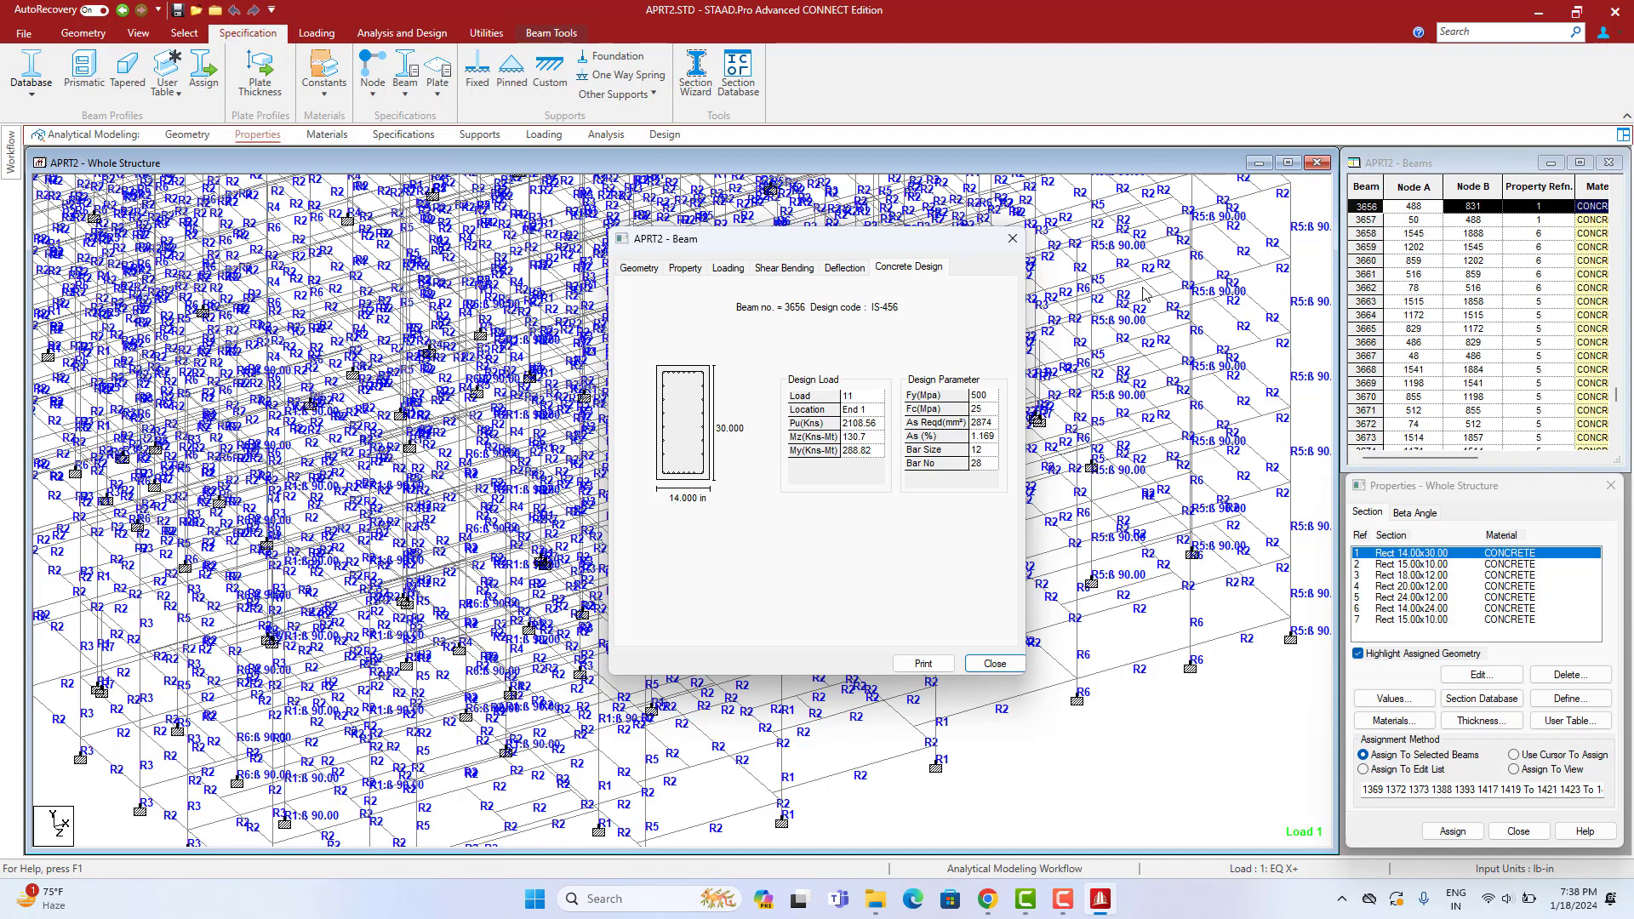
left_click(1012, 239)
scroll(825, 441, "down", 5)
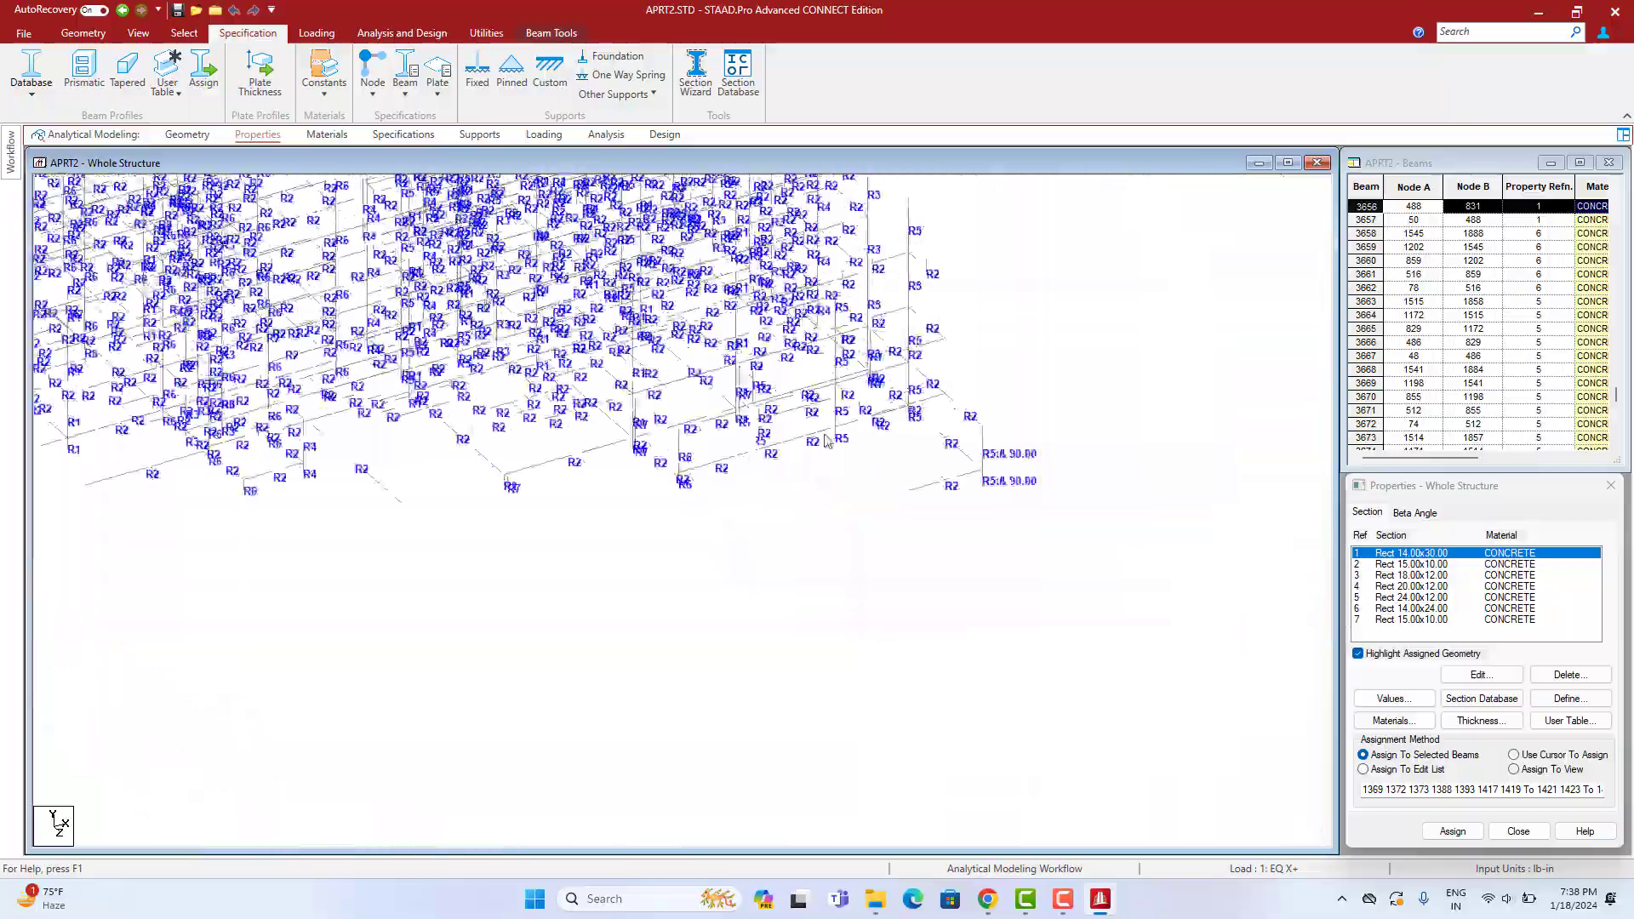
middle_click_drag(1031, 364, 1060, 492)
left_click(1059, 492)
middle_click_drag(1108, 545, 1083, 502)
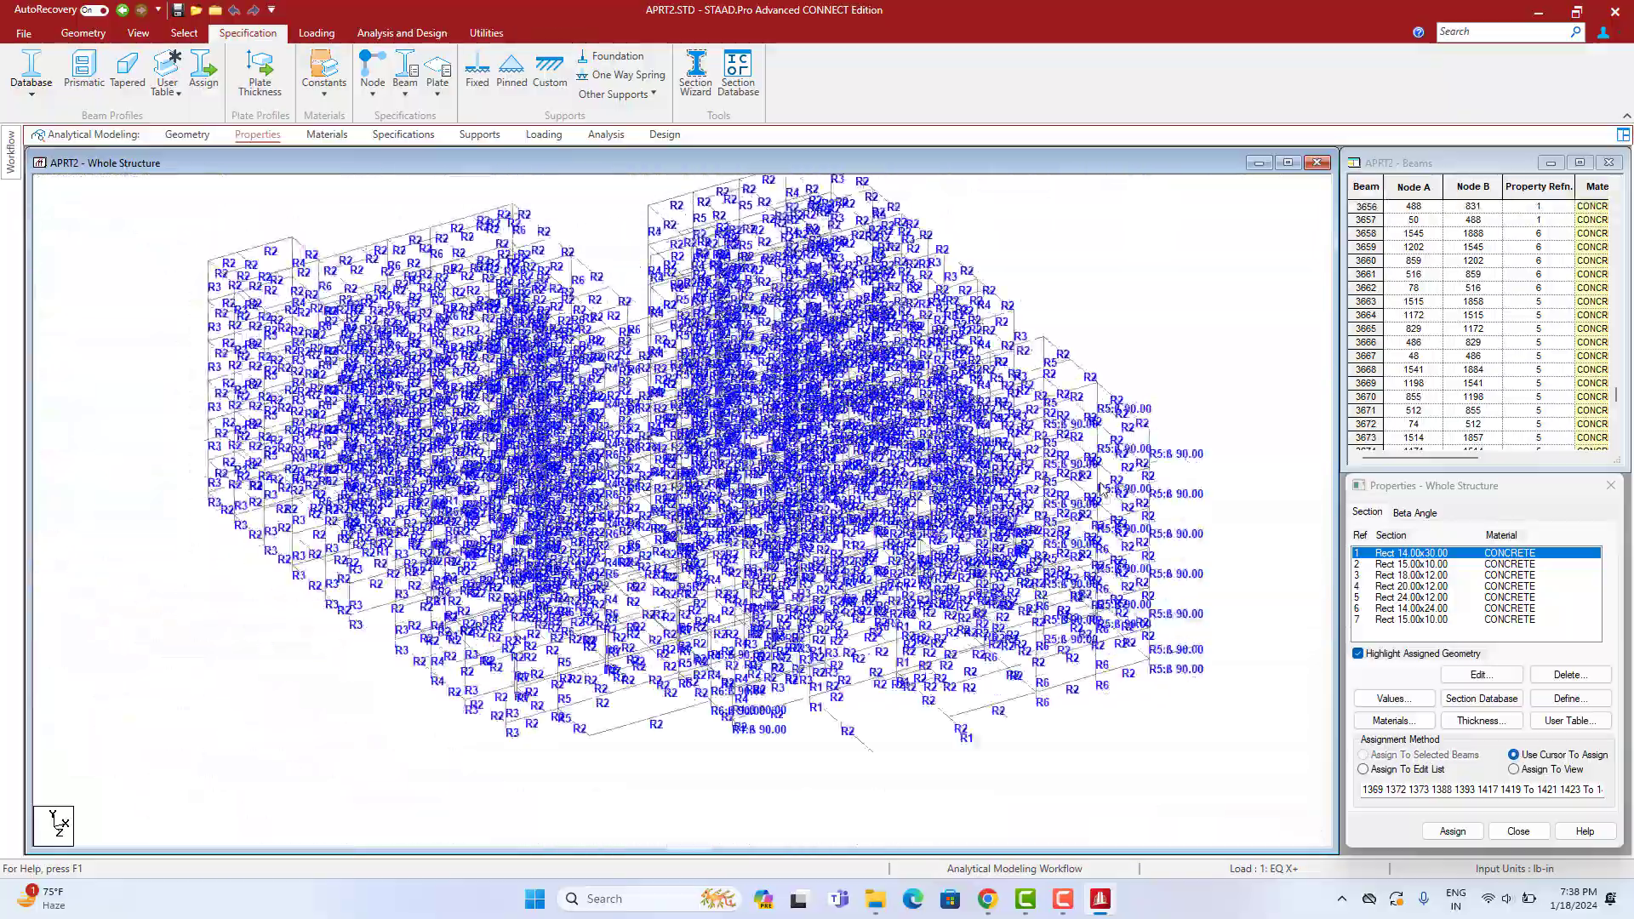